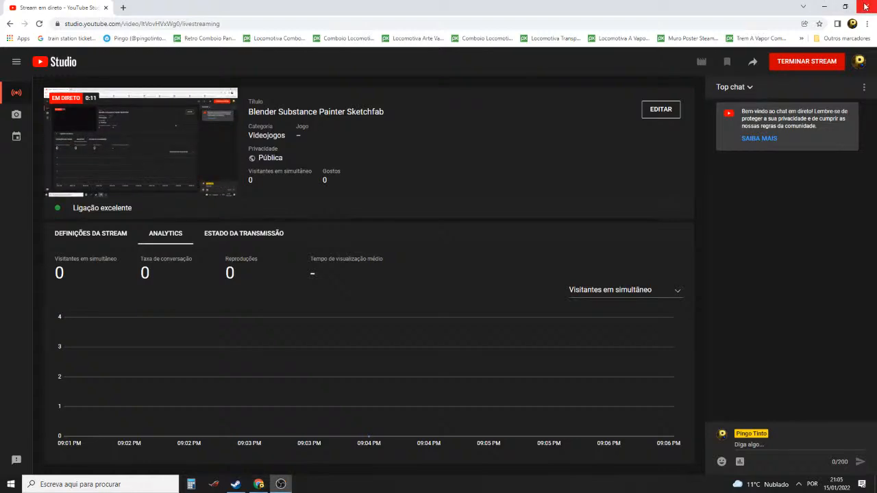
Close the livestream dashboard and send the other chat contact the message "vou começar afazer uma maquina de fazer bilhetes"
left_click(866, 7)
left_click(714, 82)
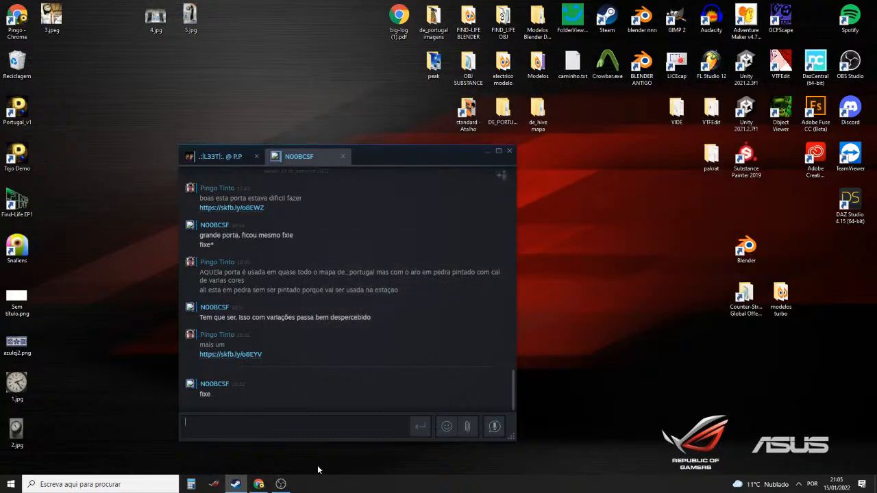
left_click(223, 158)
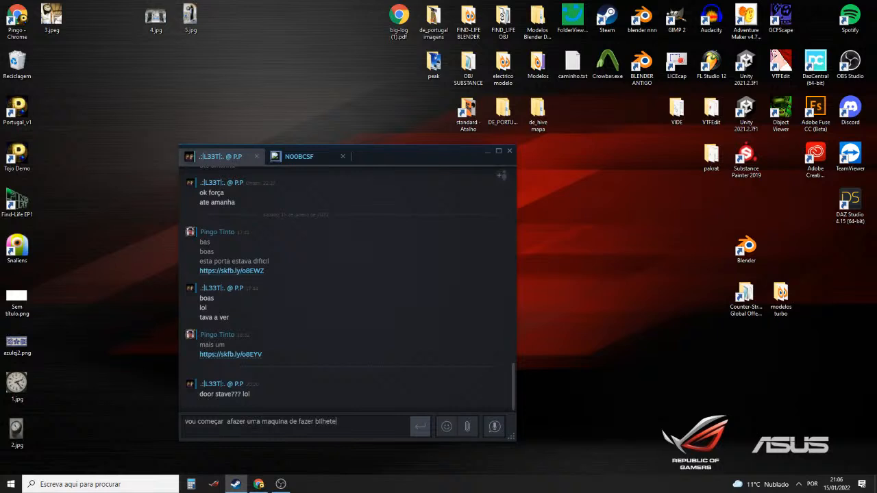
key("Return")
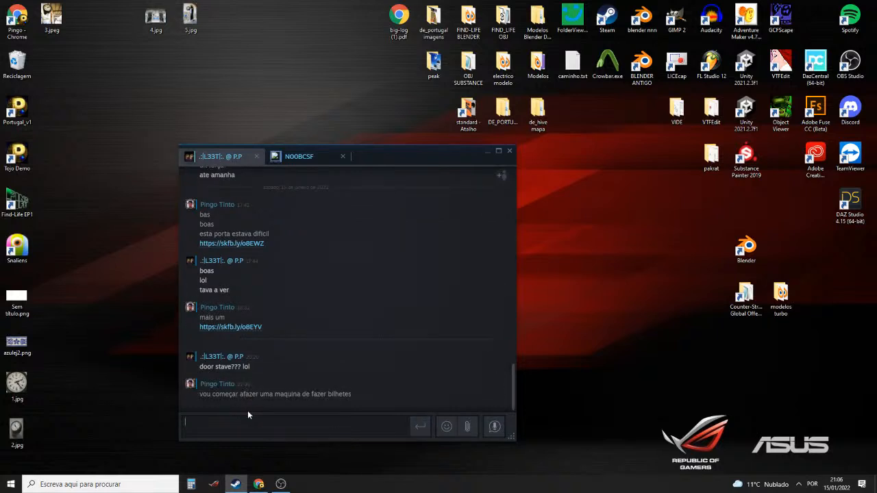
Send the same contact the follow-up message "nao existe é quase nada na net que mostre isso"
type("nao ex")
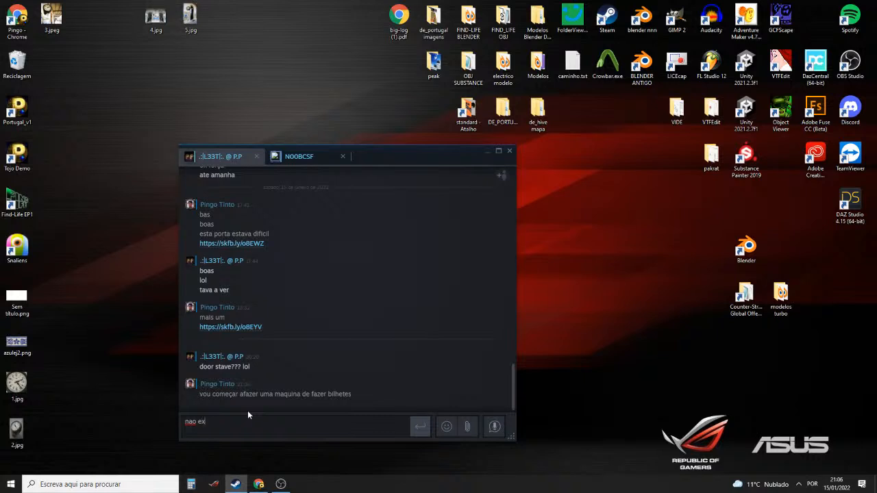
type("iste")
type("é quase nada na net que mostre isso")
key("Return")
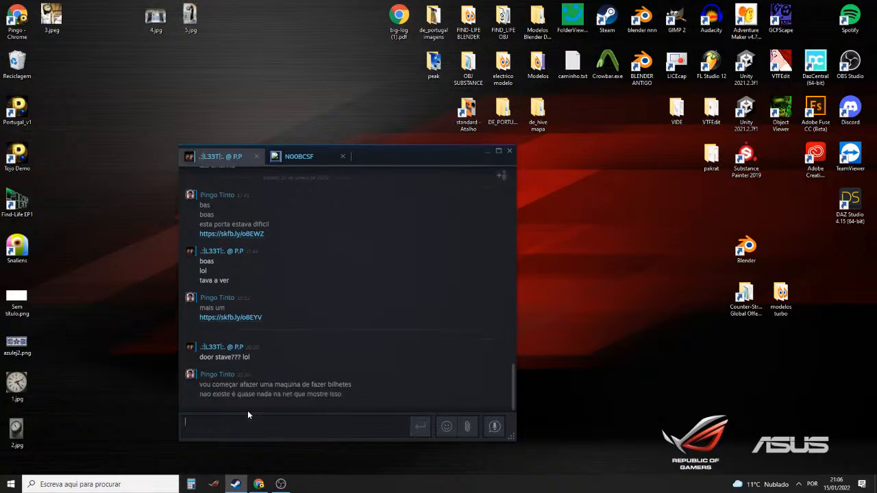
Switch to Chrome, open YouTube in a maximized window and search for "vintage train ticket machine"
double_click(21, 16)
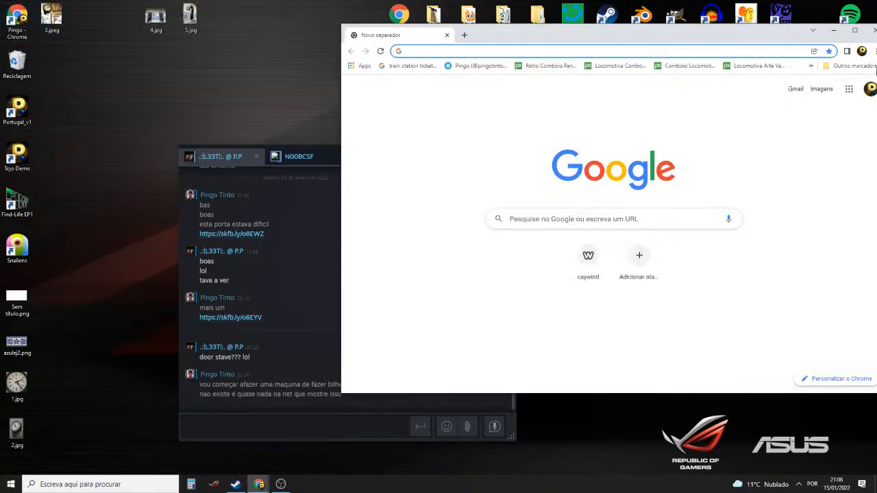
left_click(850, 89)
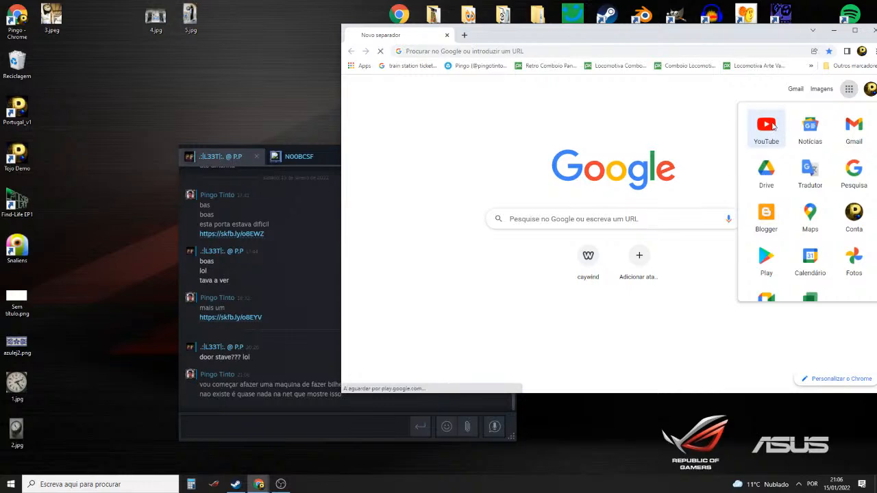
left_click(773, 125)
left_click(855, 30)
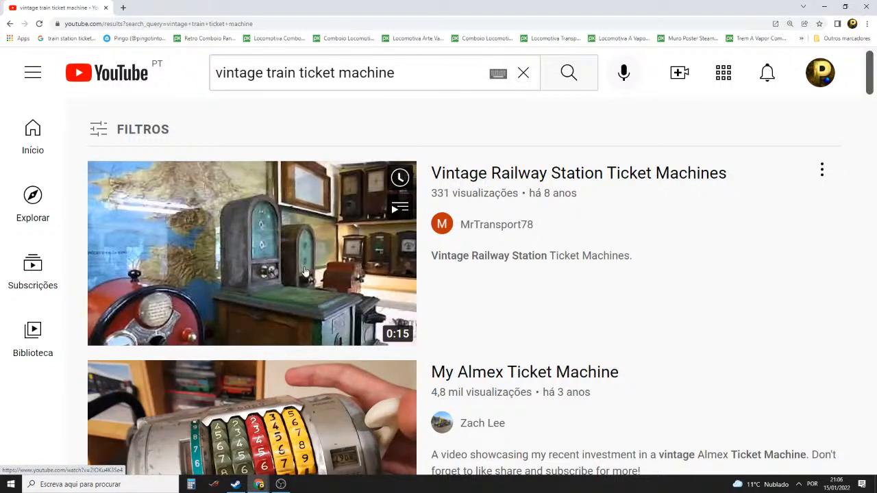
Browse the first search results and watch the video "Vintage Railway Station Ticket Machines"
scroll(305, 270, "down", 2)
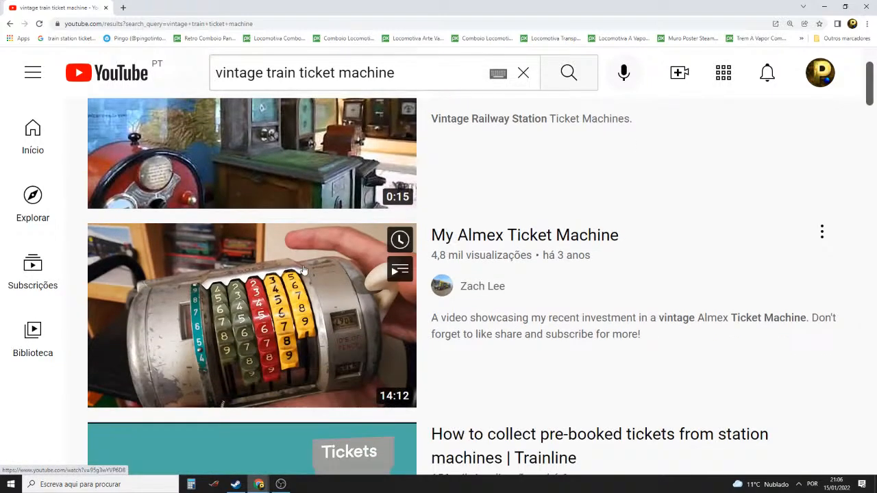
scroll(303, 269, "down", 3)
scroll(315, 187, "up", 3)
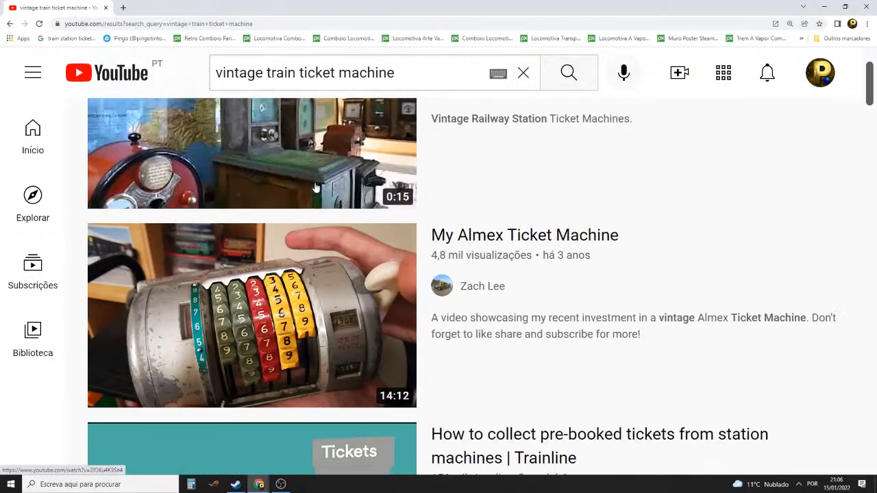
scroll(338, 177, "up", 1)
left_click(300, 221)
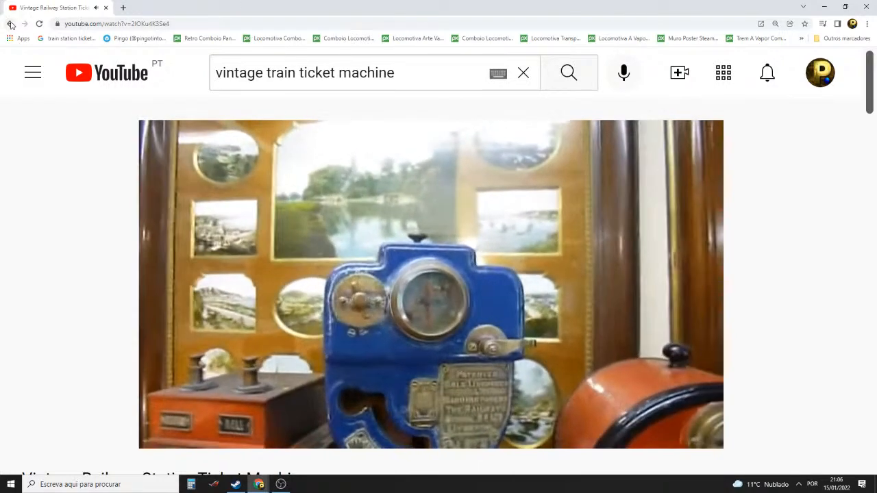
Return to the search results and open the video "My Almex Ticket Machine"
left_click(10, 24)
scroll(311, 233, "down", 3)
left_click(311, 228)
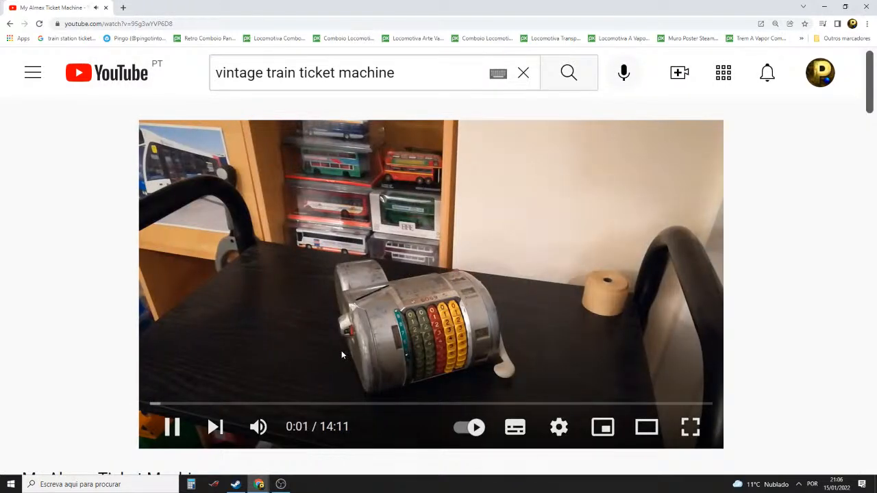
Skim the first three minutes of the Almex video to examine the machine's casing, number levers and internal parts
left_click(166, 407)
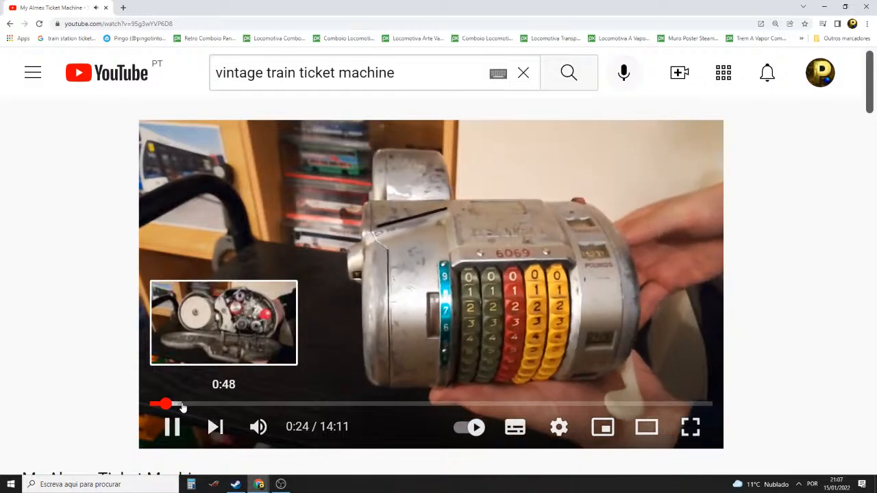
left_click(183, 407)
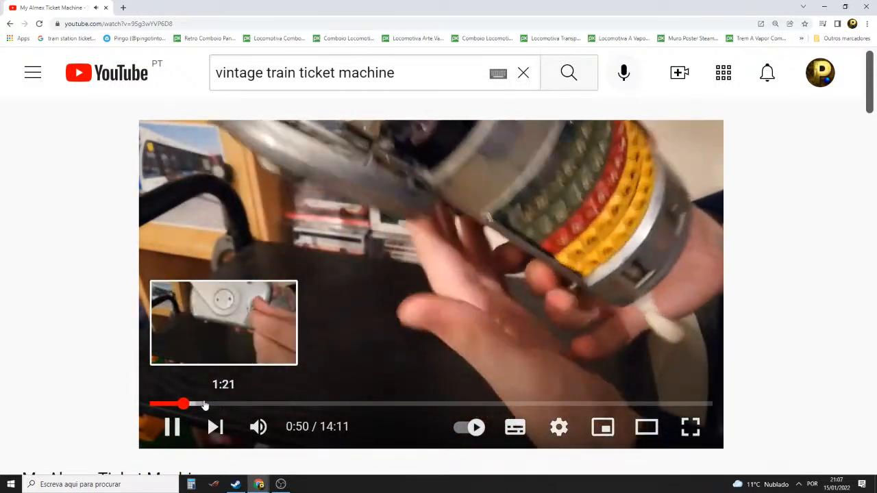
left_click(195, 405)
left_click(202, 405)
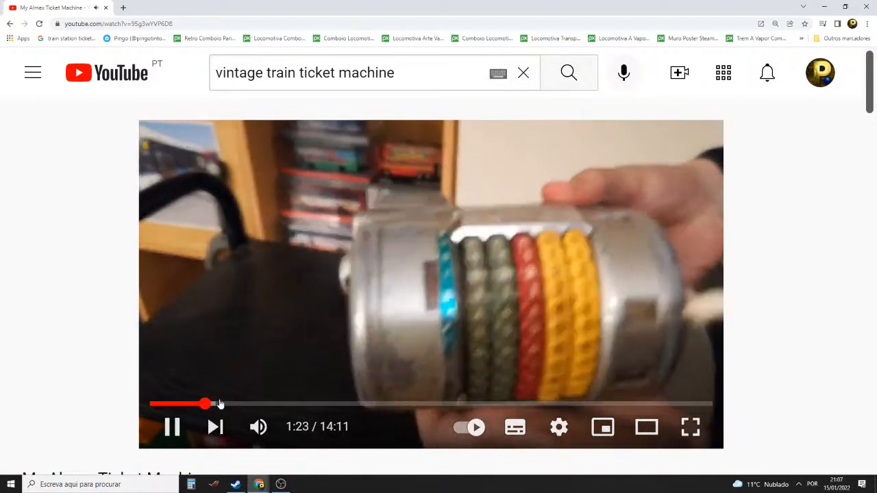
left_click(221, 404)
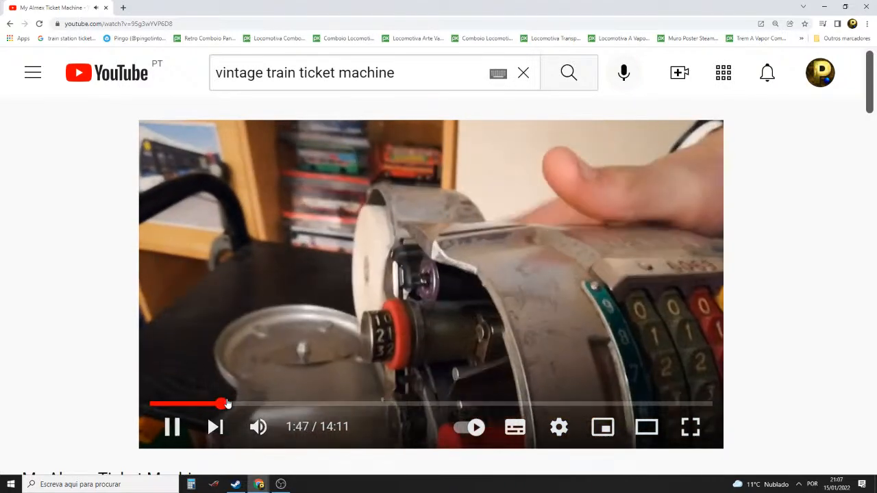
left_click(239, 404)
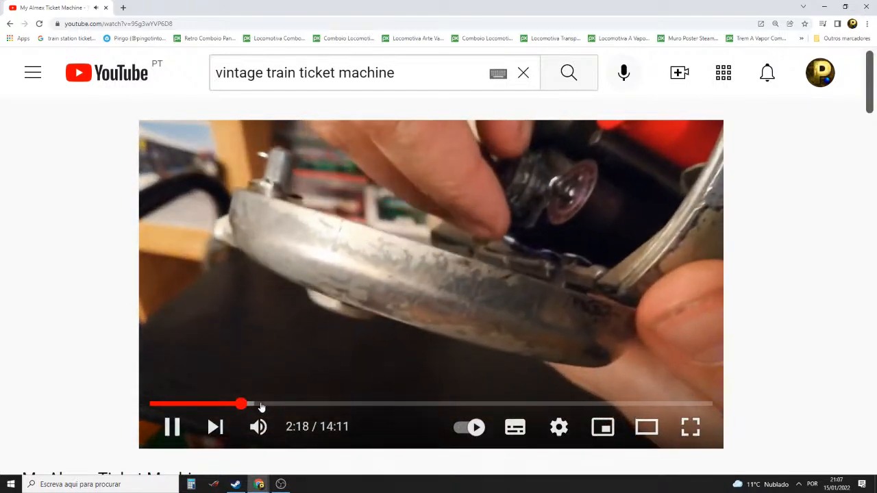
left_click(261, 406)
left_click(274, 406)
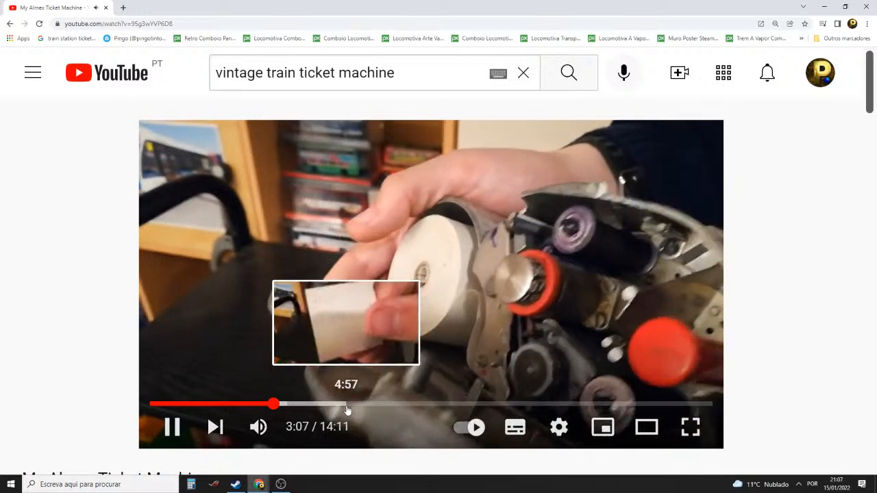
Skip through the rest of the Almex video to examine the printed ticket and the dismantled mechanism
left_click(347, 406)
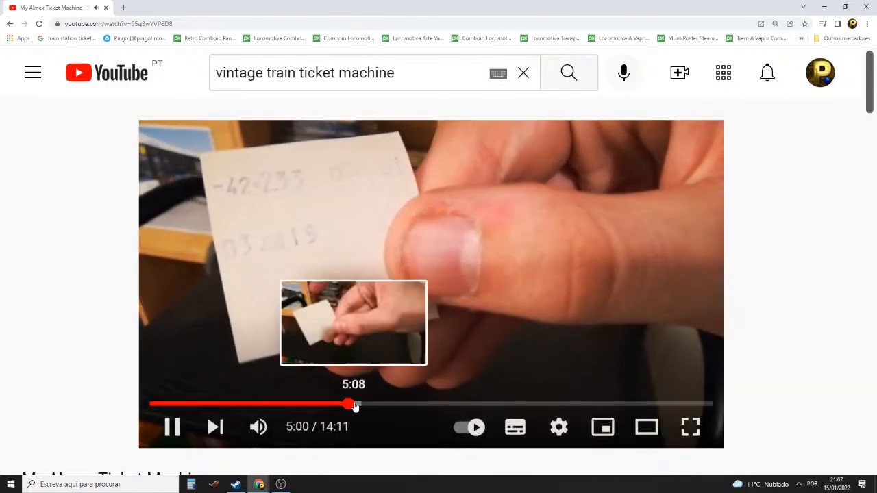
left_click(357, 406)
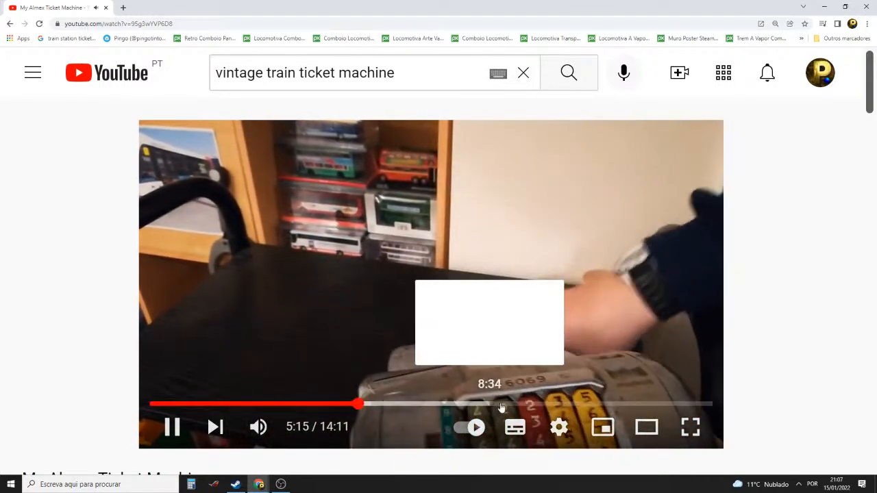
left_click(534, 406)
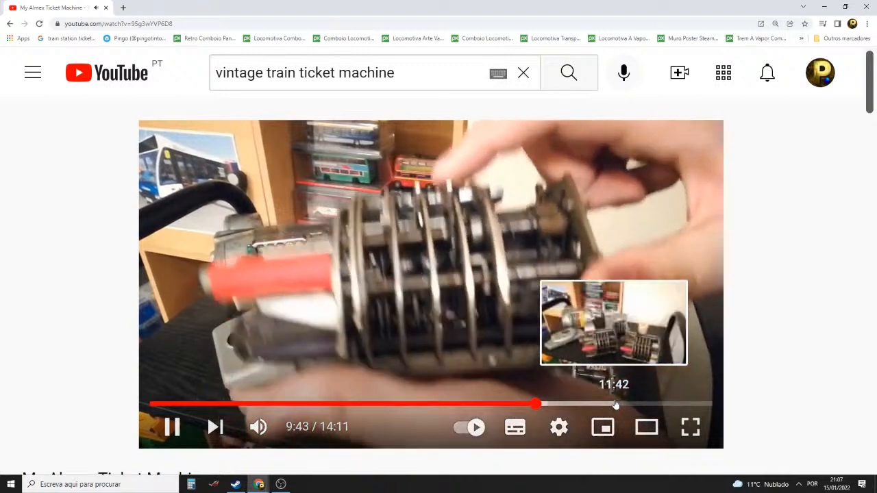
left_click(614, 405)
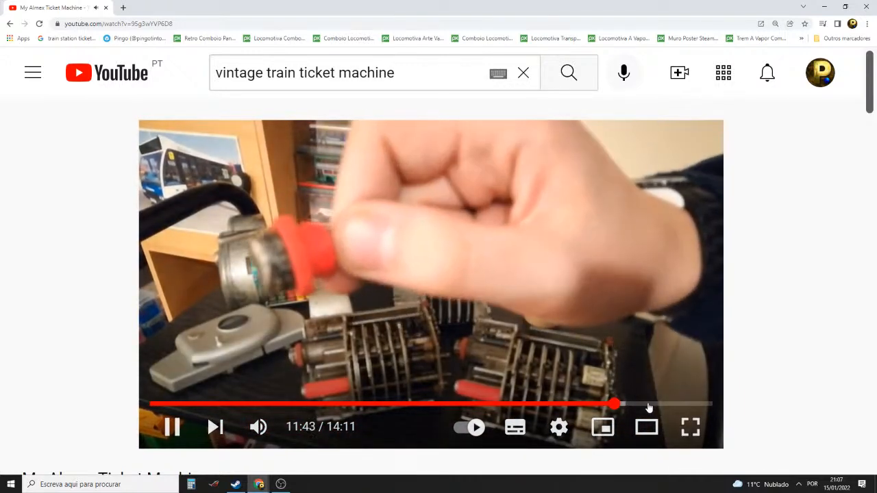
left_click(662, 405)
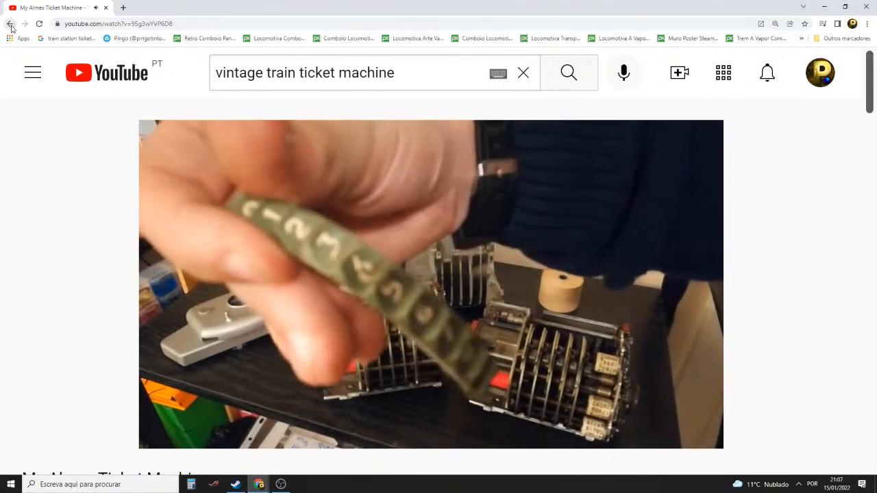
Return to the search results, look further down the list and open the video "gibson ticket machine"
left_click(11, 25)
scroll(536, 200, "down", 2)
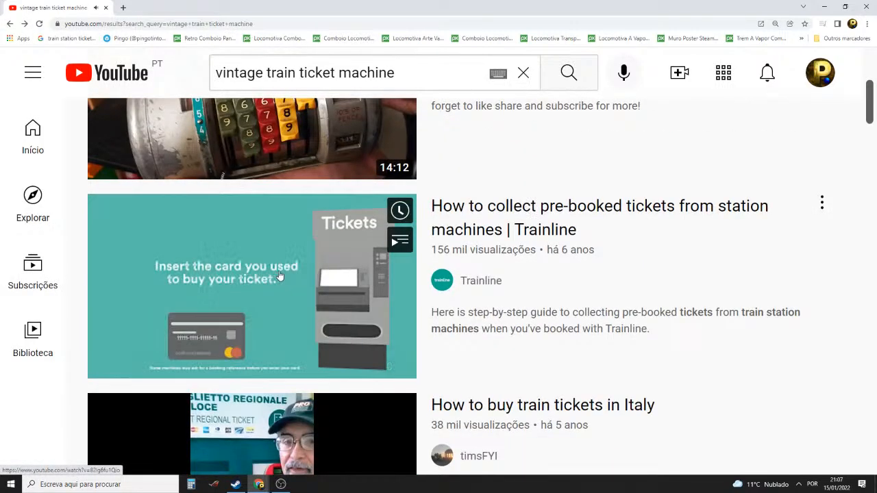
scroll(156, 235, "down", 3)
scroll(253, 278, "down", 3)
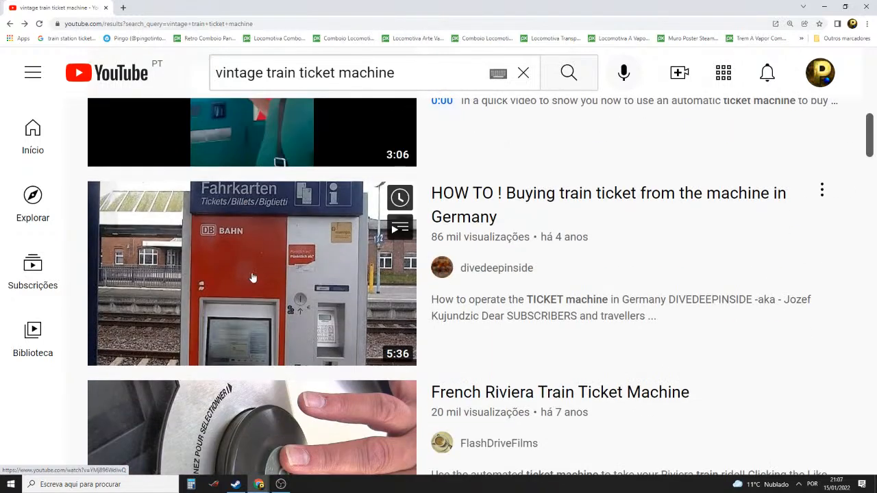
scroll(255, 286, "down", 6)
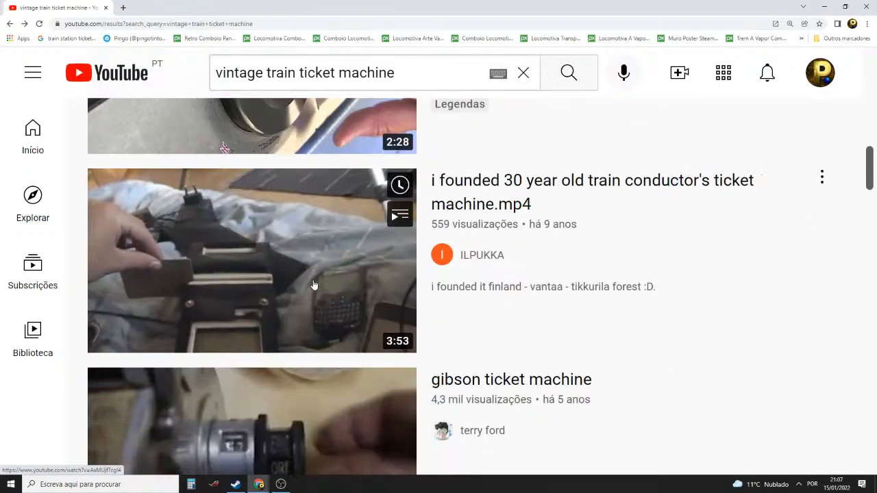
scroll(315, 284, "down", 3)
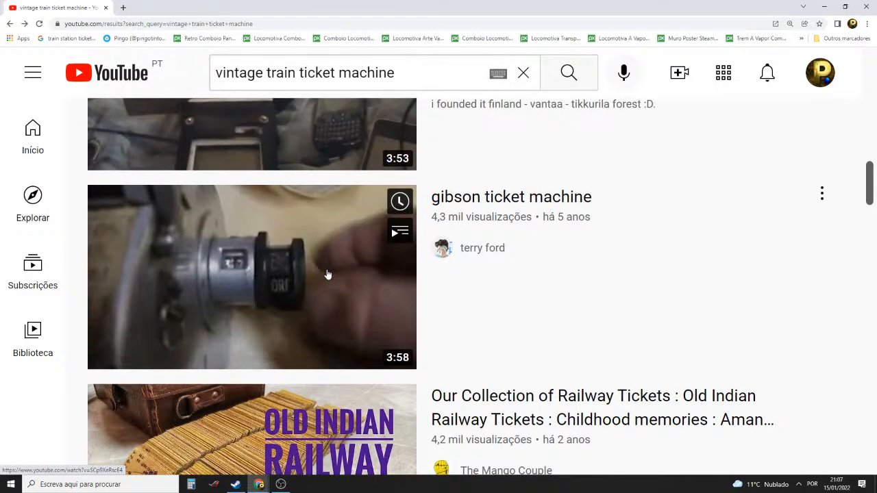
left_click(327, 273)
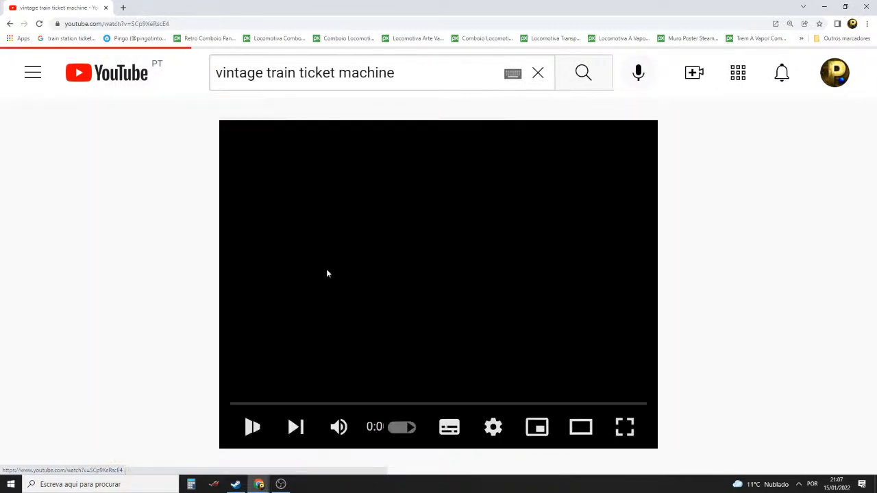
Skim the opening part of the Gibson video, pausing briefly, to examine the machine's body, ticket roll and selector windows
left_click(254, 405)
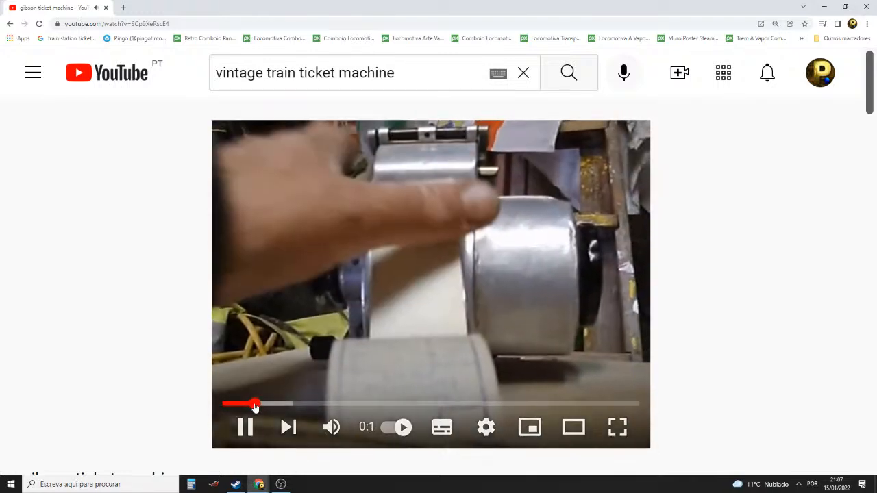
left_click(266, 404)
left_click(278, 404)
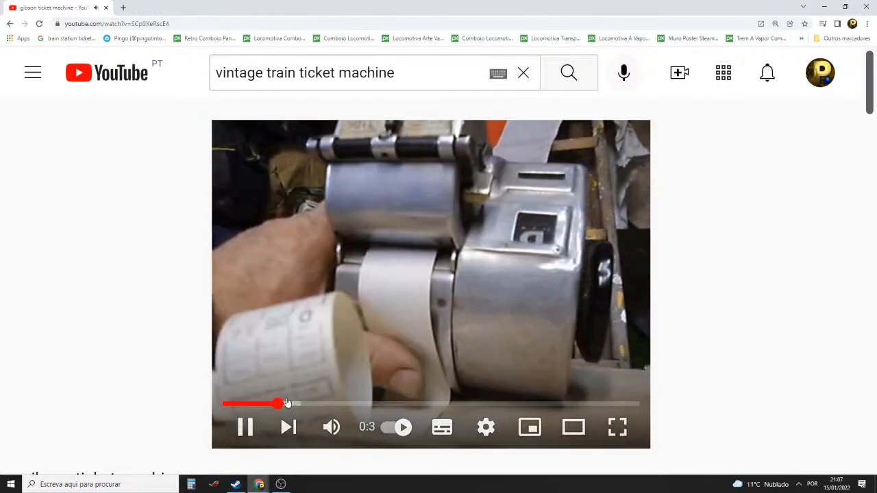
left_click(370, 332)
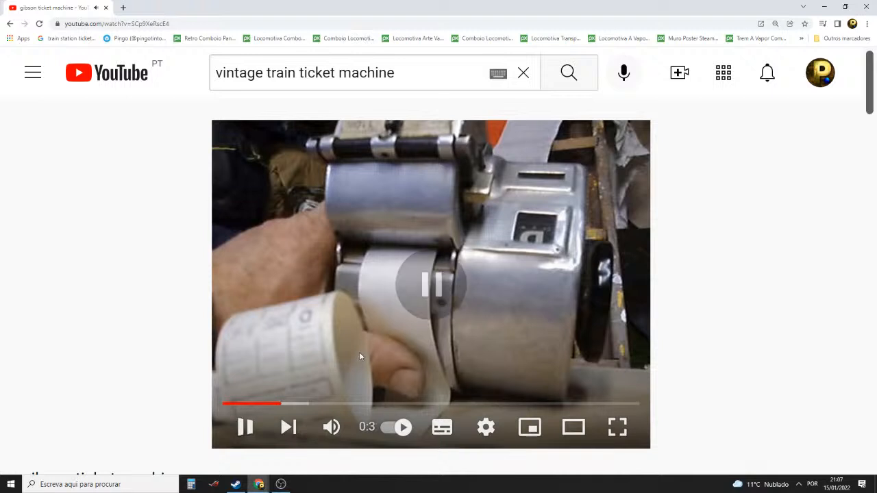
left_click(251, 426)
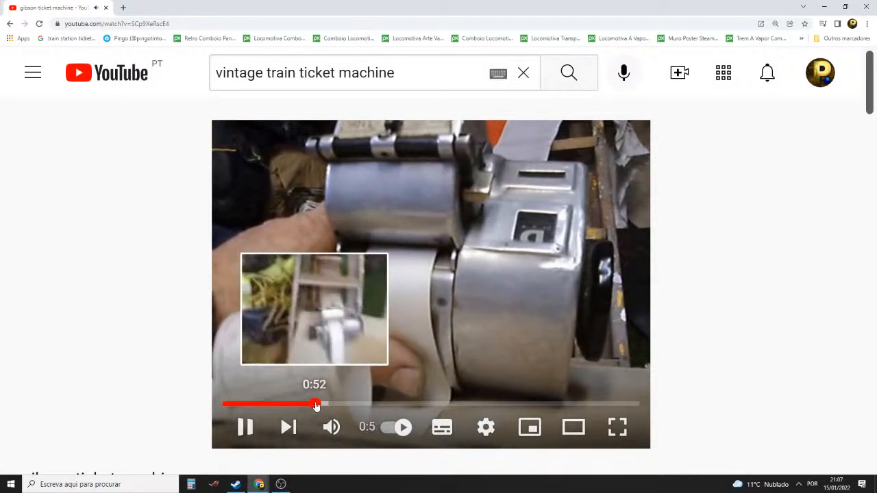
mouse_move(316, 405)
left_mouse_down()
mouse_move(341, 405)
mouse_move(327, 405)
left_mouse_up()
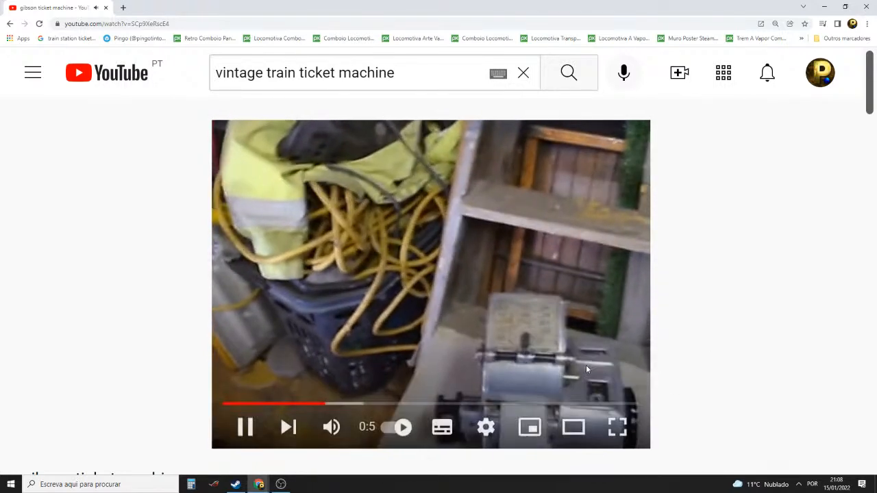
left_click(361, 404)
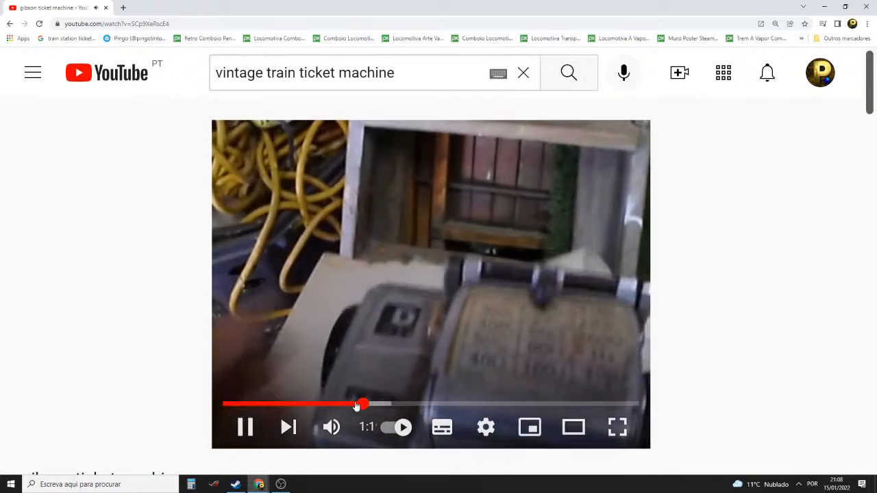
mouse_move(356, 405)
left_mouse_down()
mouse_move(372, 405)
mouse_move(340, 405)
left_mouse_up()
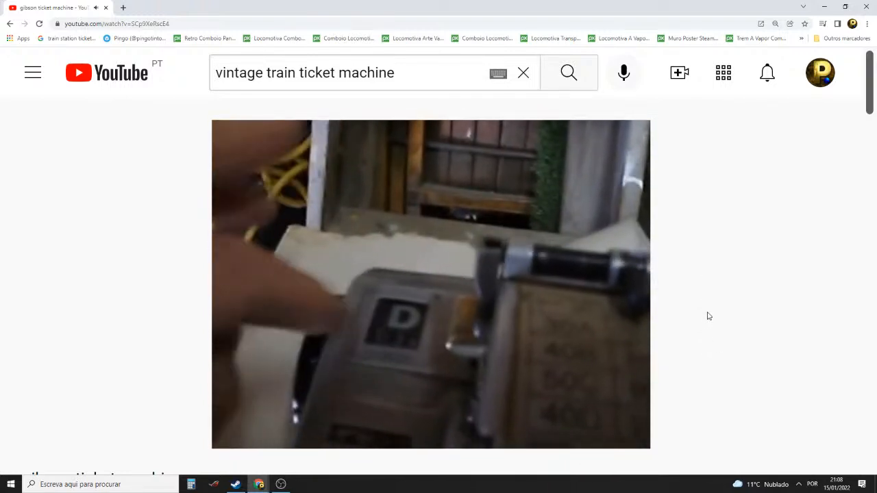
Skip through the rest of the Gibson video to examine the selector windows, the rotary knob on the side and the casing from several angles
left_click(371, 405)
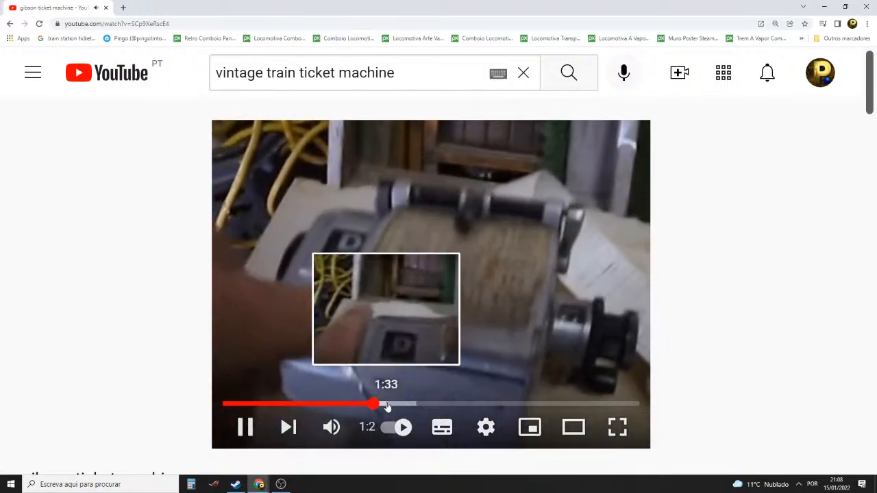
left_click(387, 404)
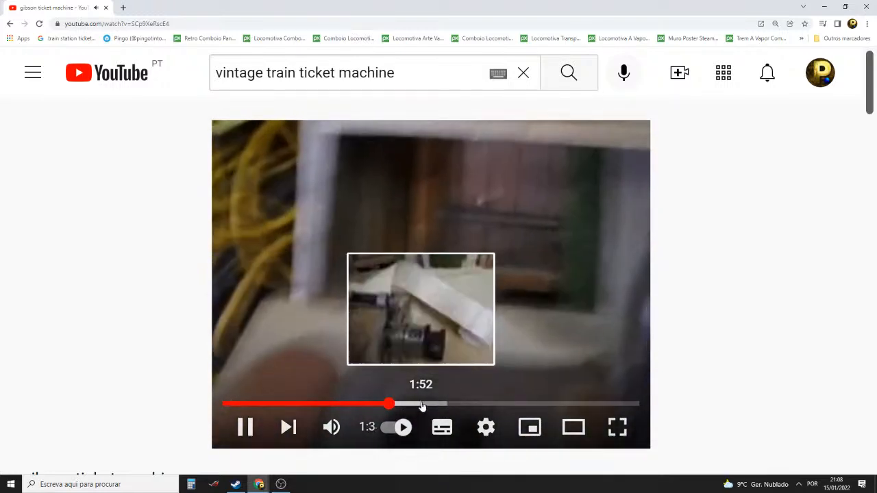
left_click(421, 405)
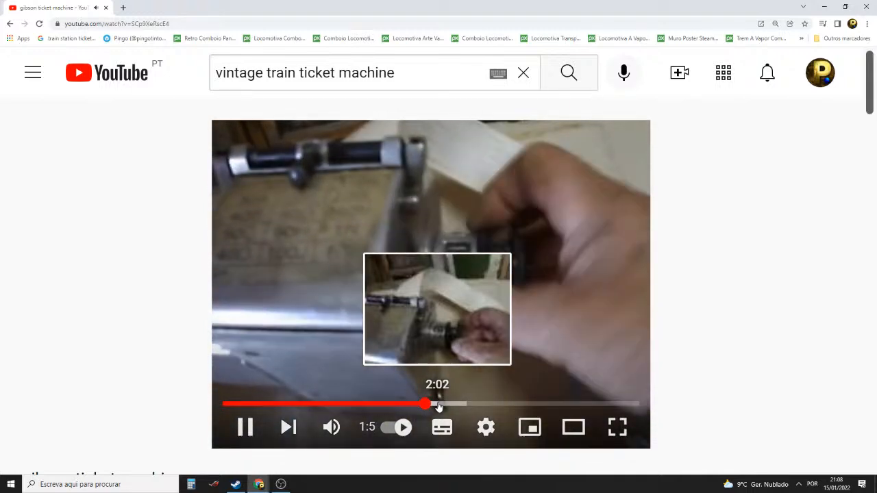
left_click(439, 405)
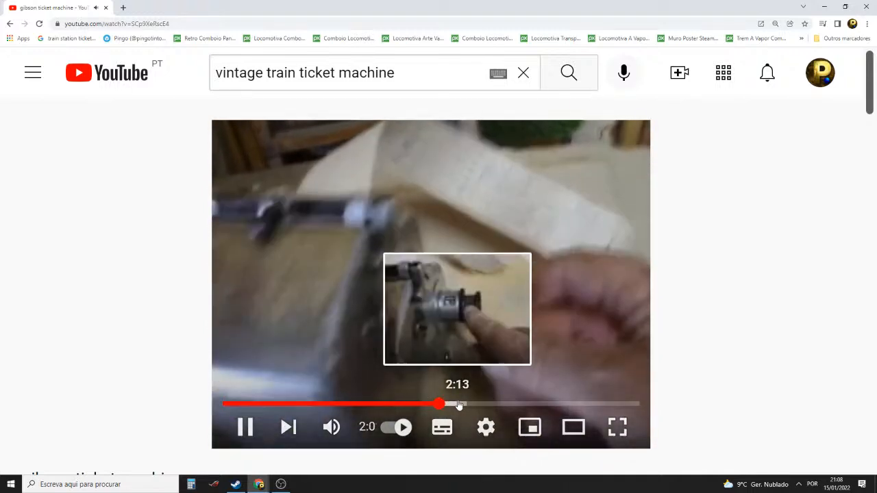
left_click(457, 405)
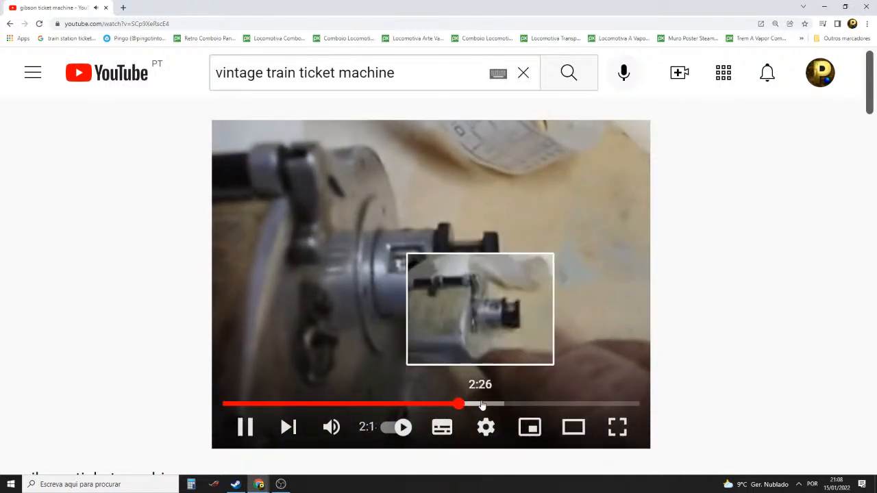
left_click(483, 405)
left_click(504, 405)
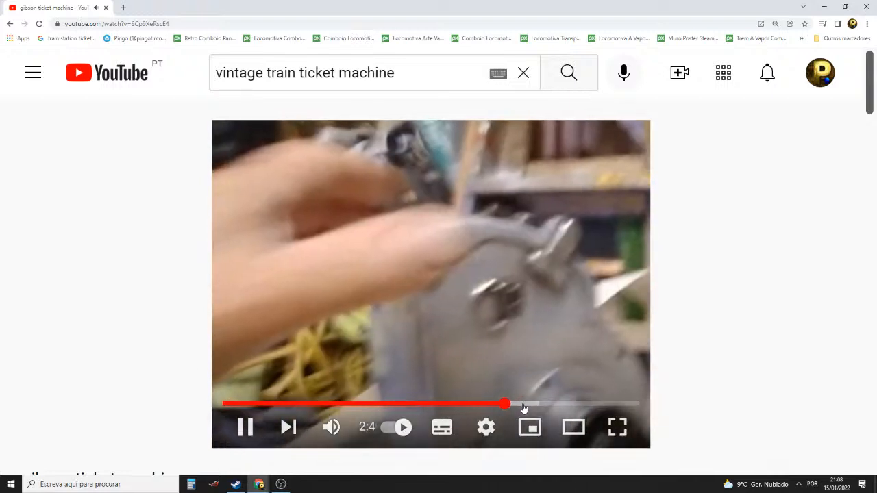
left_click(524, 405)
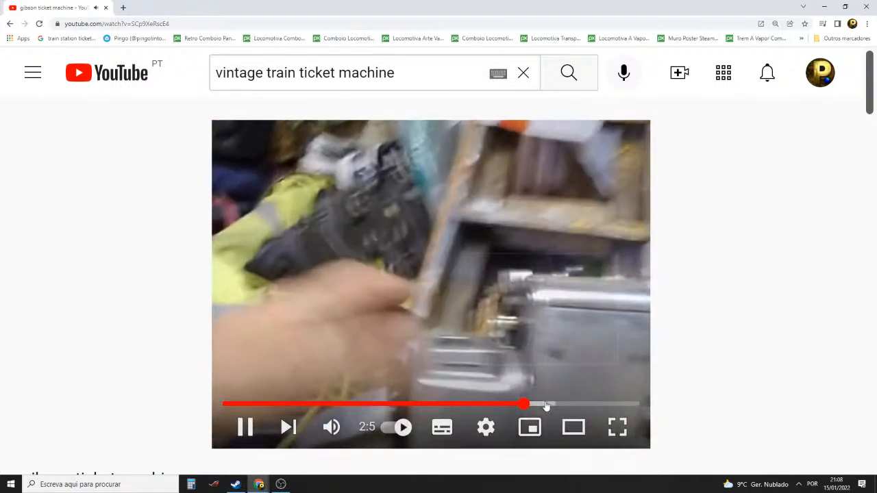
left_click(543, 405)
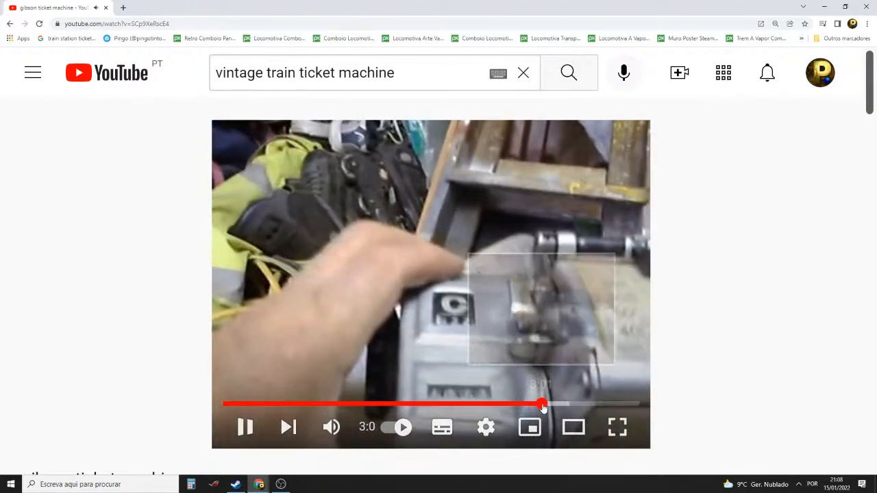
left_click(552, 405)
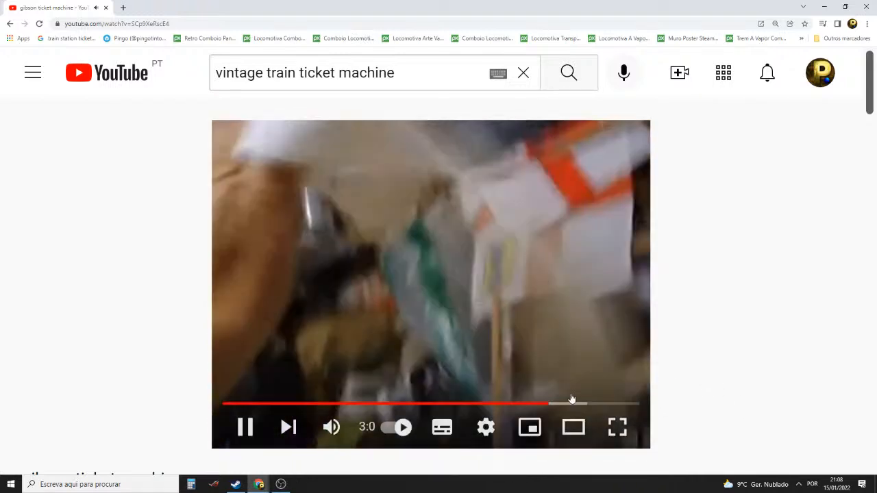
left_click(561, 405)
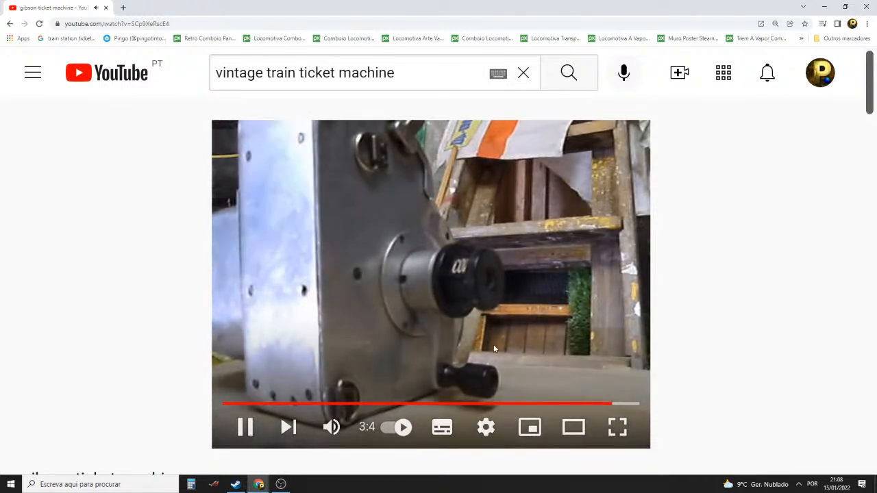
Look through the related videos and open "The Gibson A14 ticket machine"
scroll(661, 352, "down", 5)
scroll(617, 340, "up", 3)
scroll(564, 322, "down", 4)
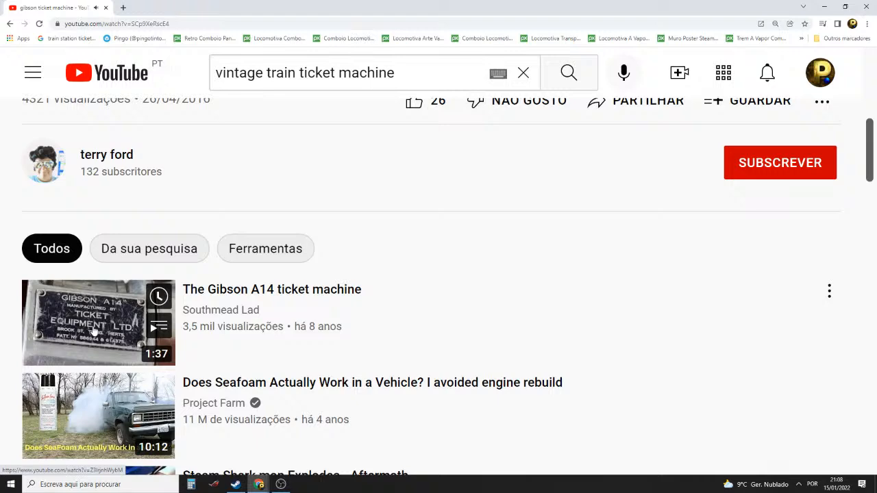
scroll(126, 317, "down", 3)
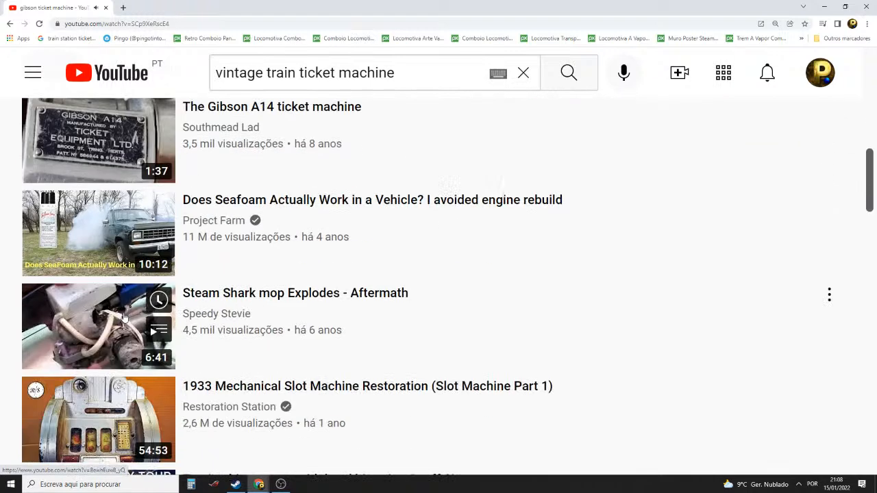
scroll(124, 321, "down", 5)
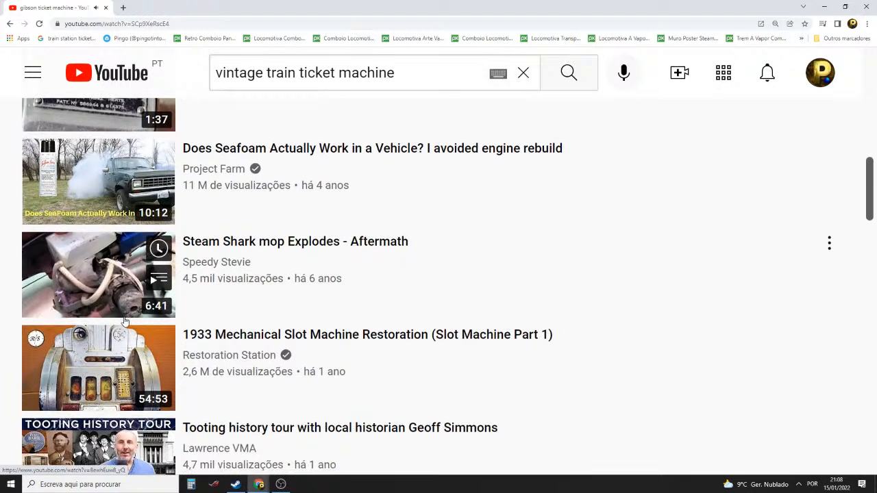
scroll(124, 319, "up", 10)
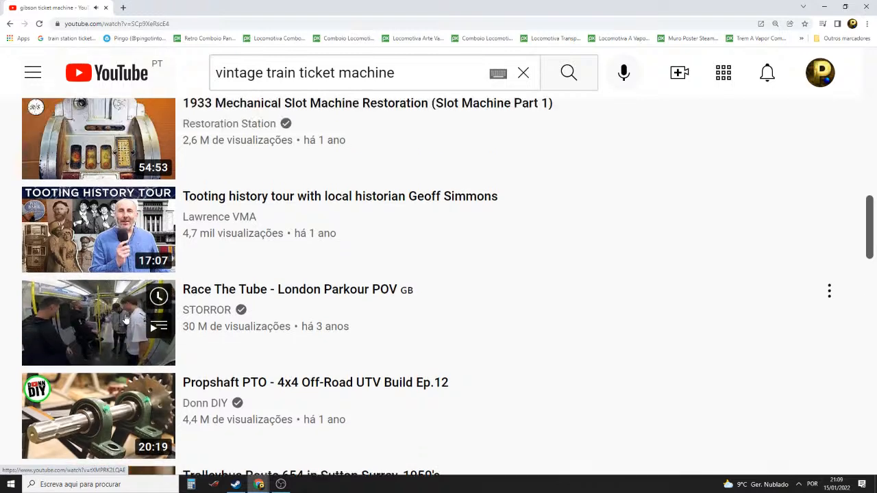
left_click(102, 412)
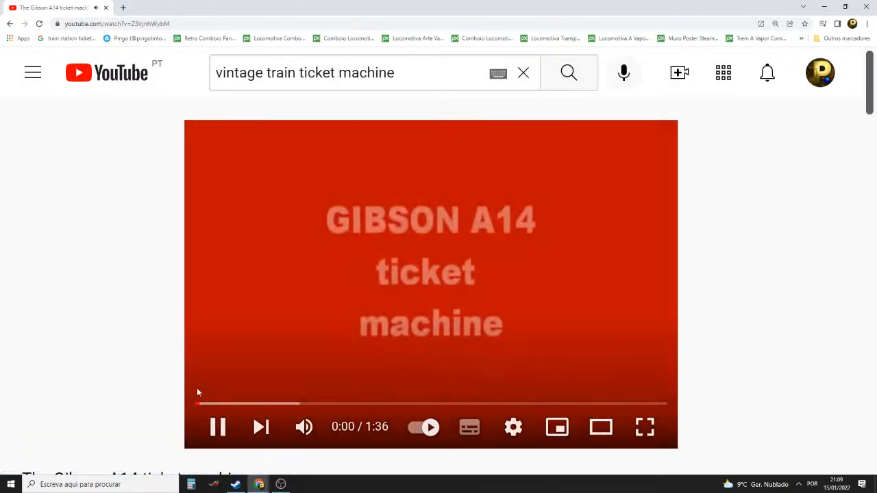
Skim the first part of the Gibson A14 video to examine close-ups of the serial plate, class selector knob, fare table and ticket roll
left_click(247, 405)
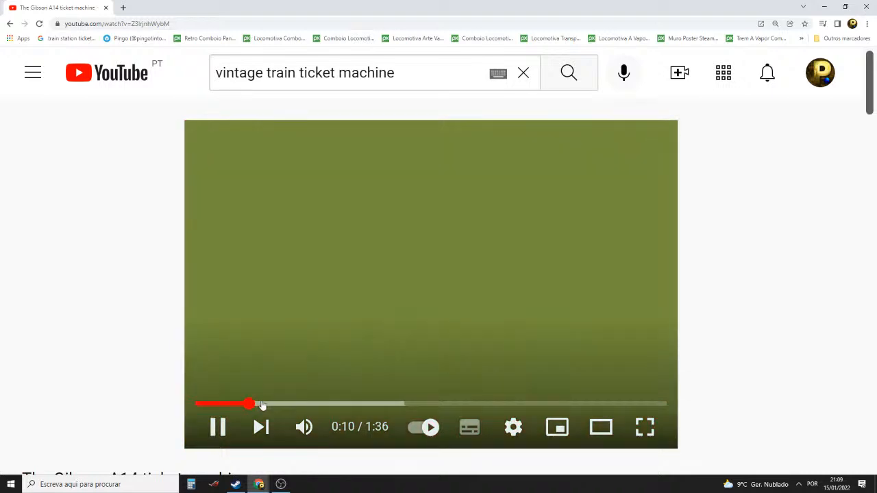
left_click(237, 405)
left_click(252, 406)
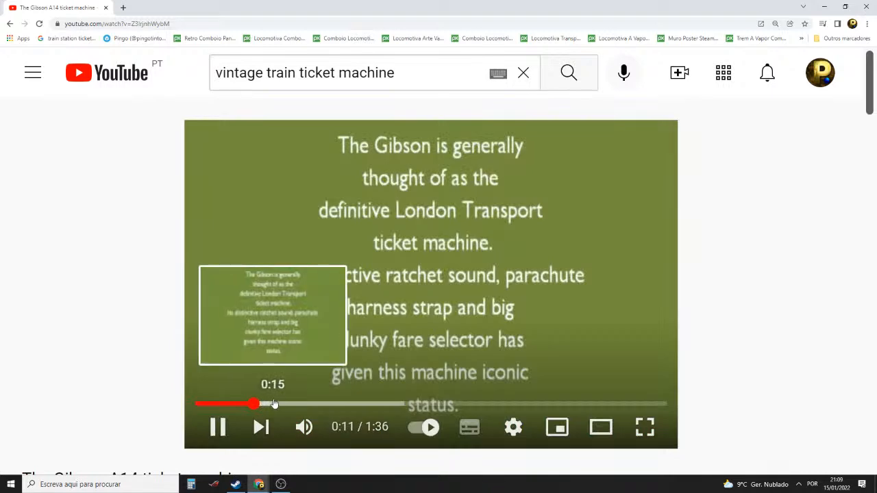
left_click(270, 406)
left_click(287, 405)
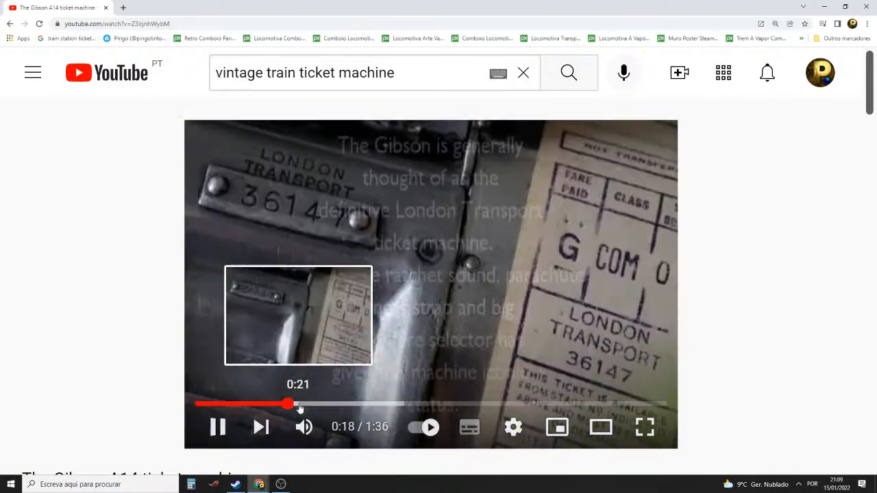
left_click(297, 405)
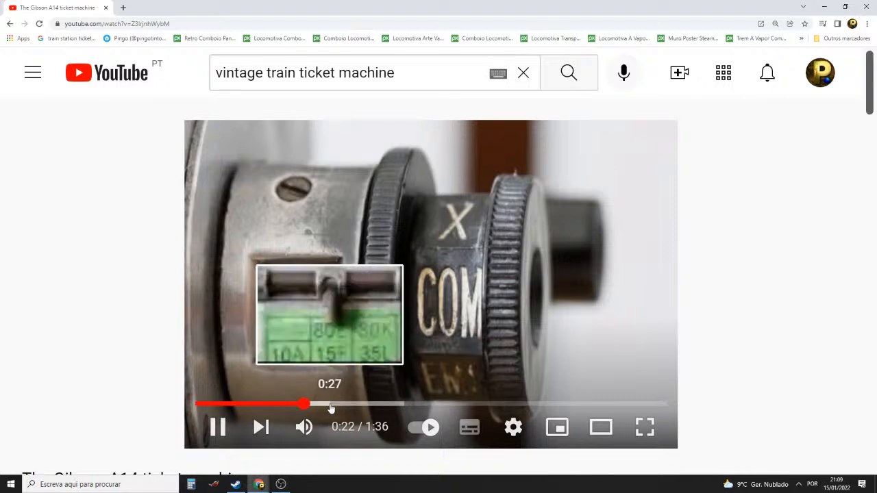
left_click(326, 405)
left_click(347, 405)
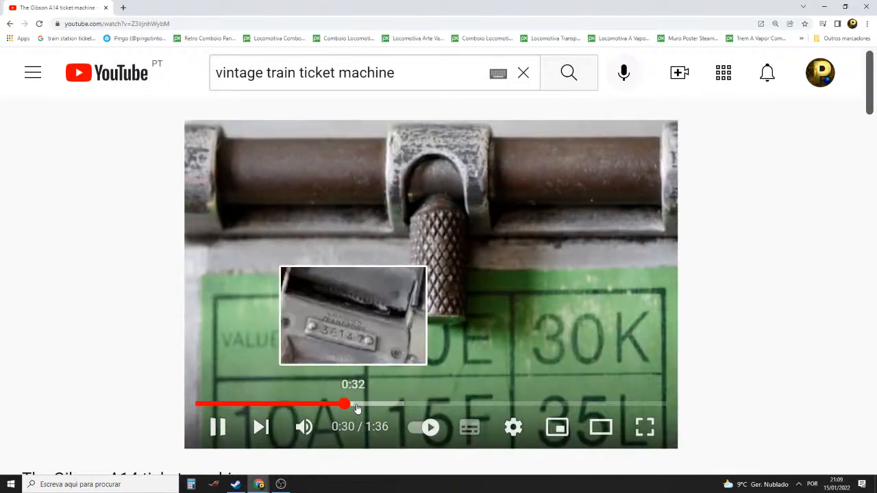
left_click(359, 405)
left_click(379, 405)
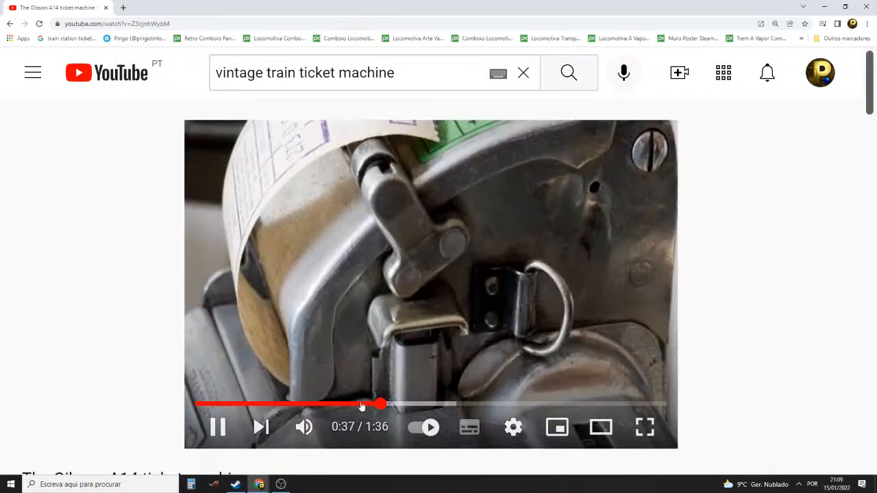
left_click(363, 405)
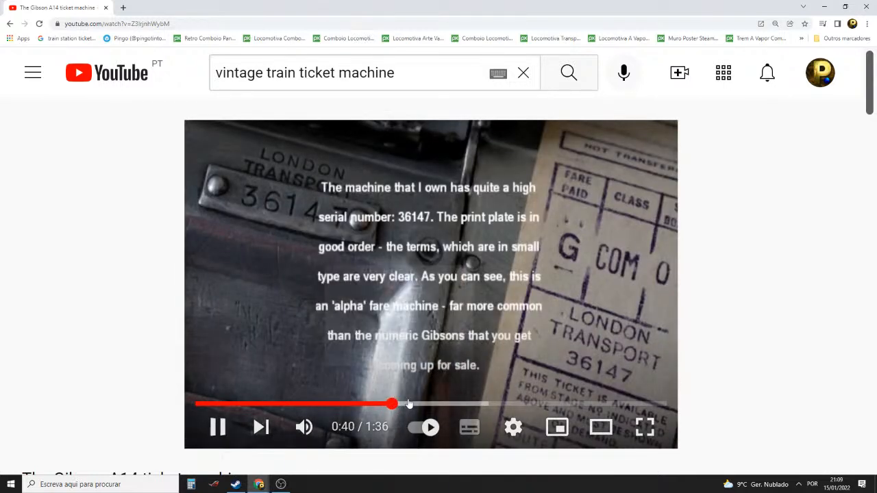
Watch the ticket-issuing demonstration in the second half of the Gibson A14 video, replay its final part and pause it
left_click(407, 404)
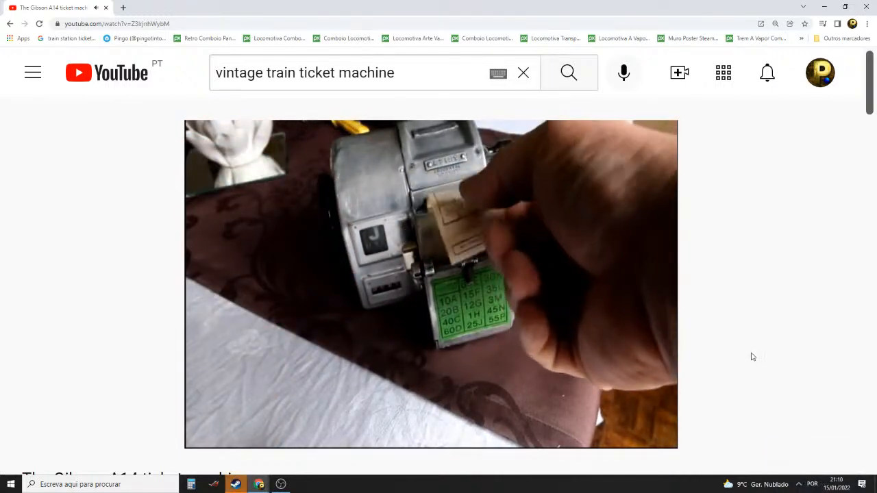
mouse_move(370, 347)
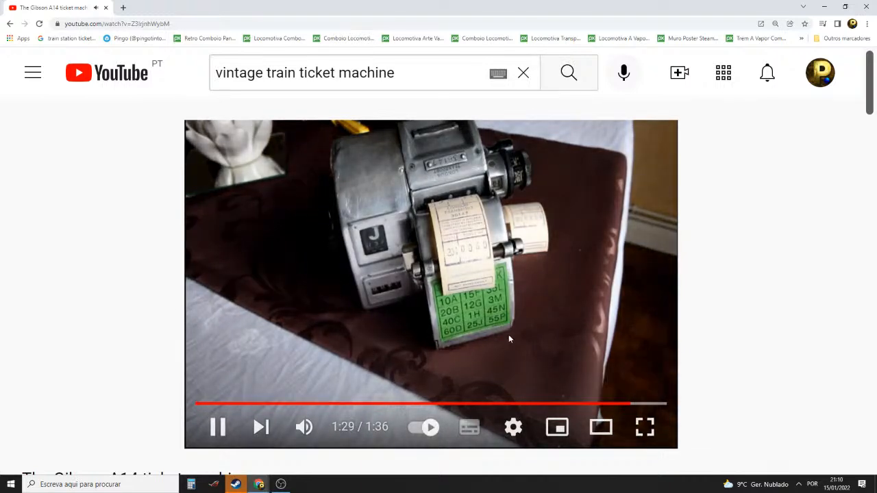
left_click(553, 404)
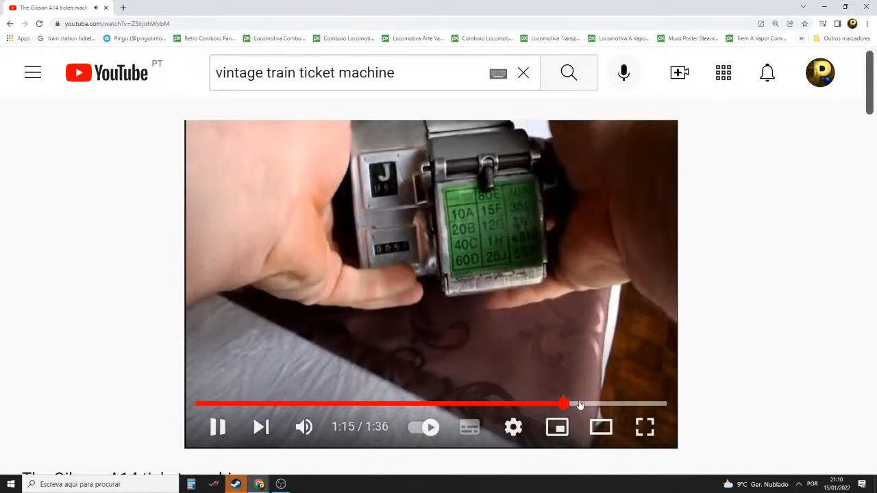
left_click(579, 405)
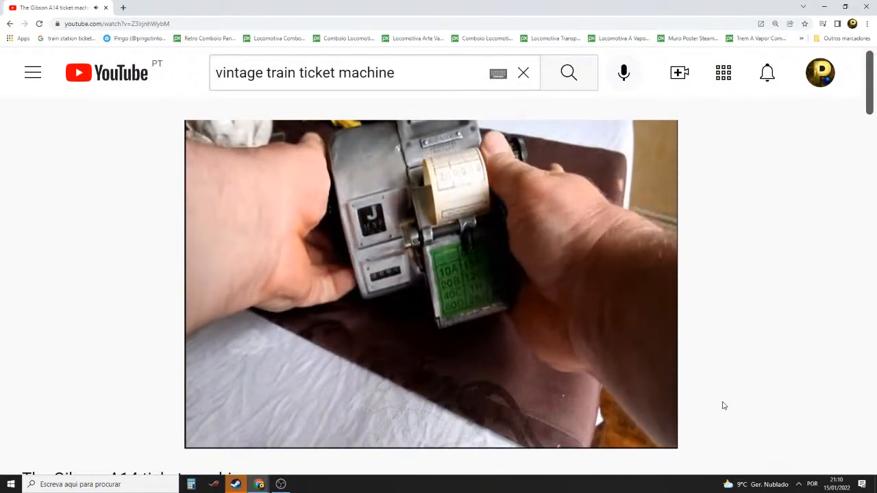
left_click(550, 295)
Copy the video title "The Gibson A14 ticket machine" and search Google Images for it in a new tab
scroll(620, 335, "down", 2)
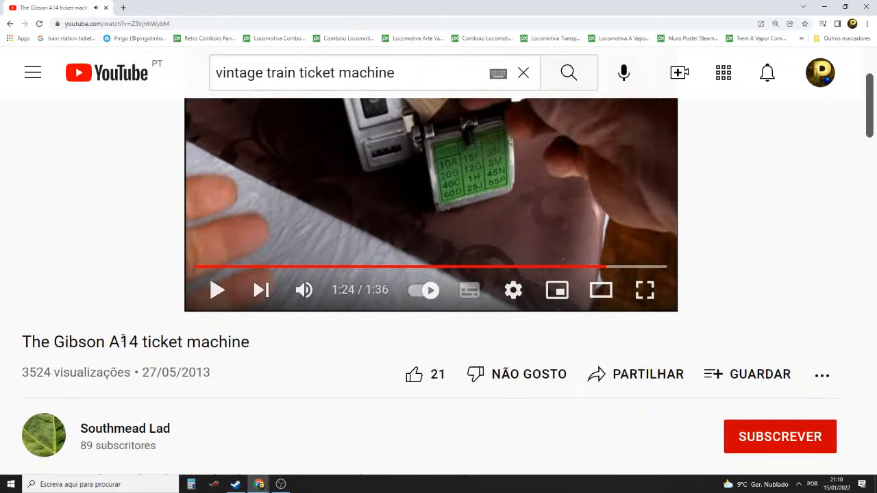
left_click_drag(255, 350, 17, 348)
right_click(49, 337)
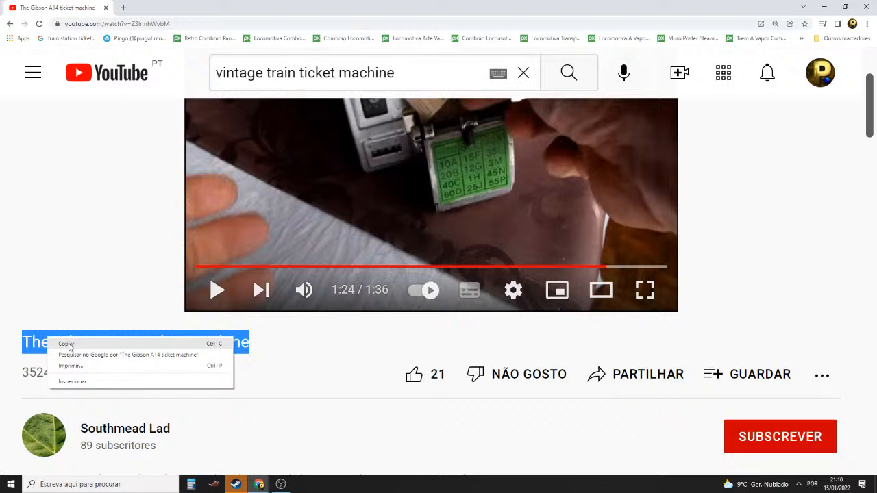
left_click(67, 344)
left_click(124, 8)
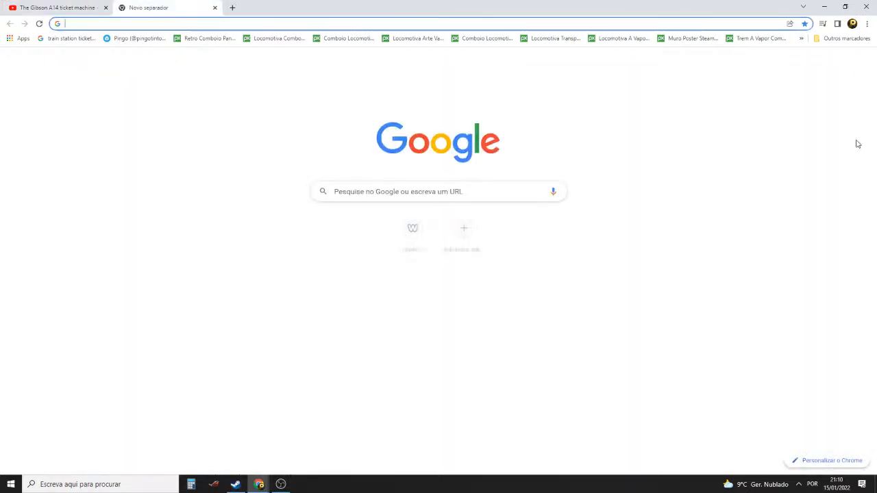
left_click(433, 191)
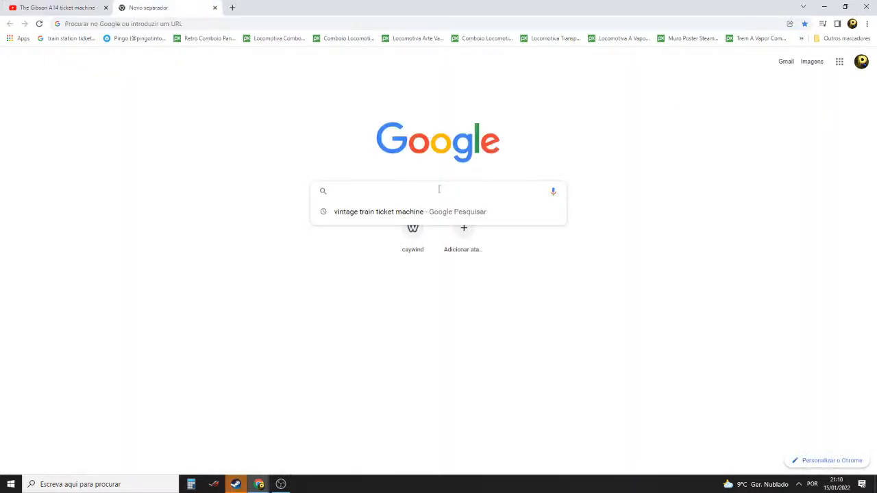
key("ctrl+v")
key("Return")
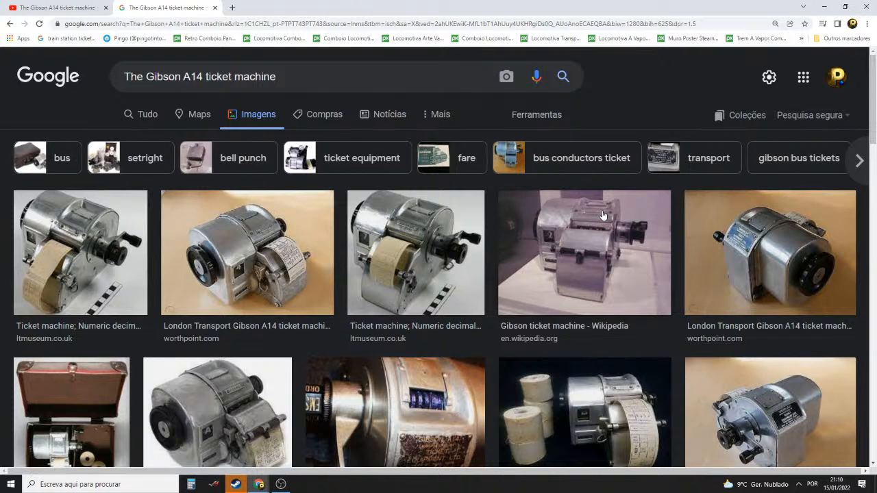
Look through the image results for the Gibson A14 ticket machine, examining its body, name plate, crank and carrying case
scroll(602, 216, "down", 1)
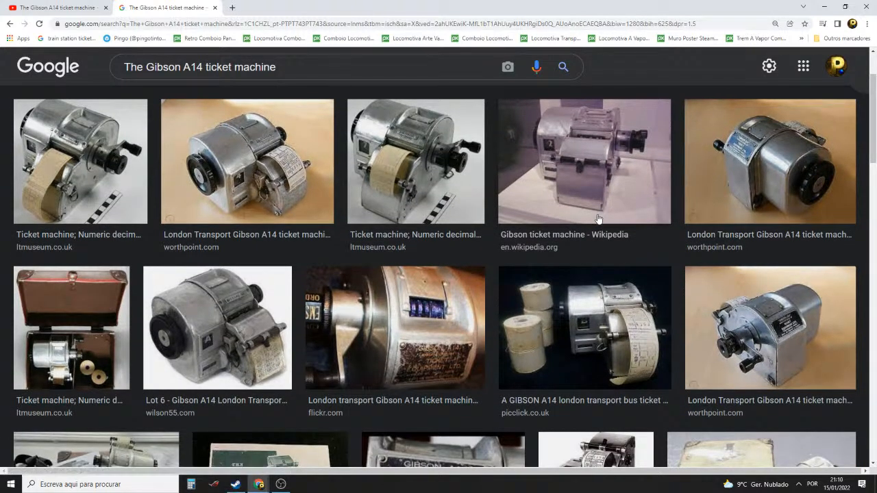
scroll(599, 219, "down", 2)
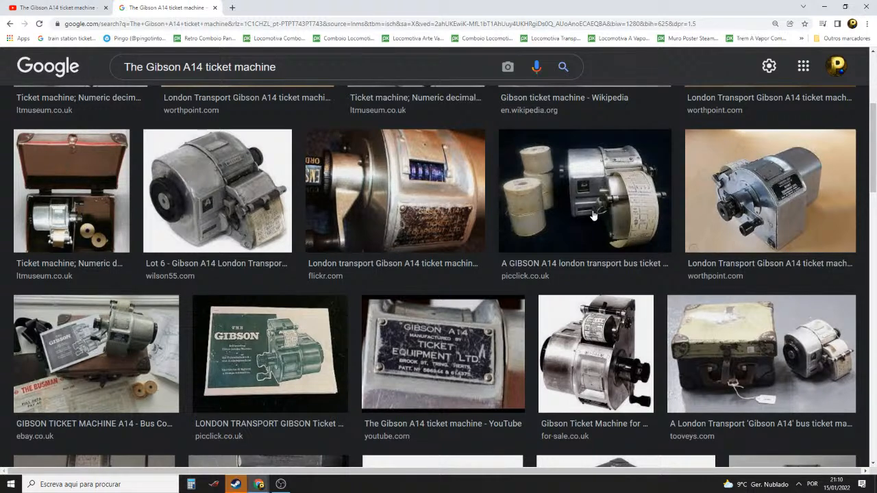
scroll(587, 216, "down", 2)
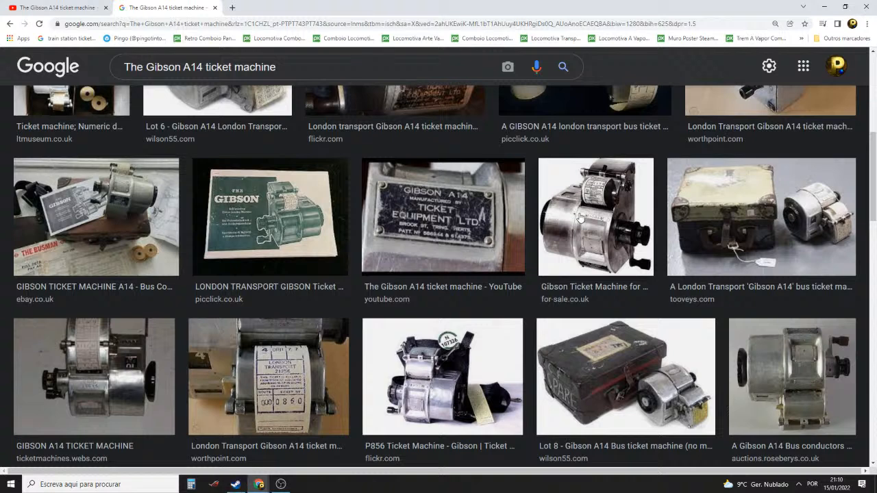
scroll(579, 216, "down", 3)
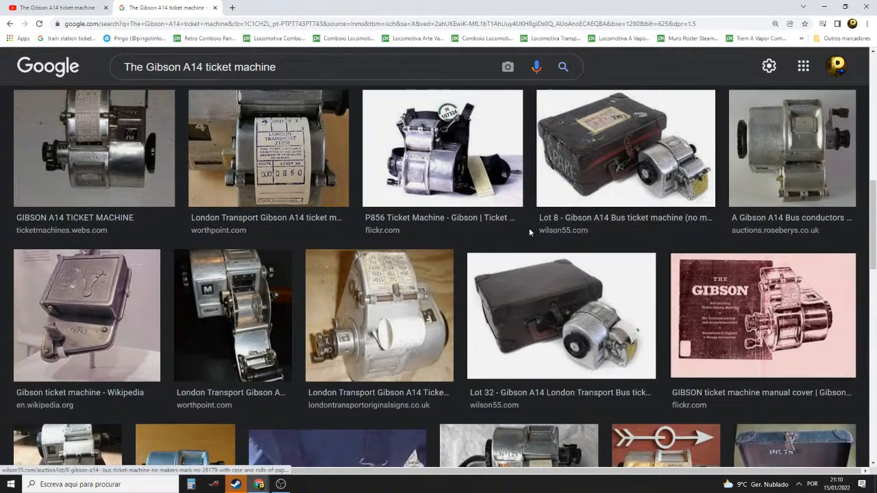
Switch to the Steam chat and send the reply "pois" in the open conversation
left_click(235, 485)
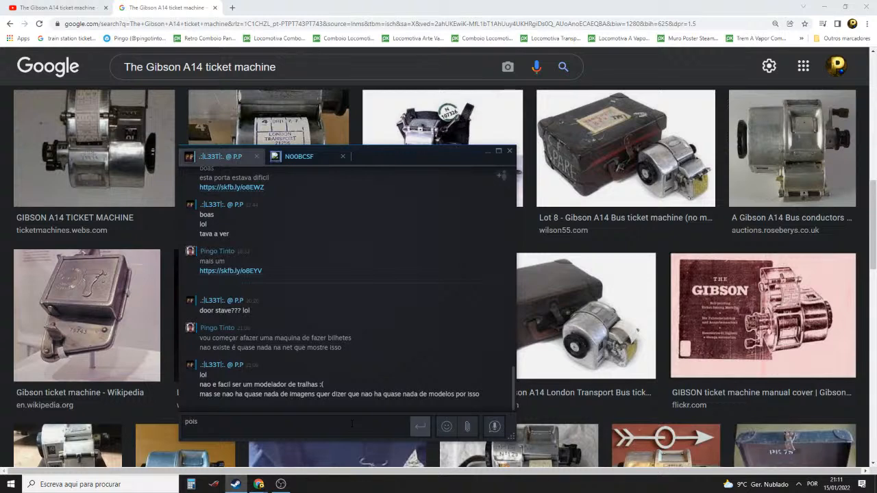
key("Return")
Search Google Images for "The Gibson A14 ticket machine model 3d" in a new browser tab
left_click(233, 8)
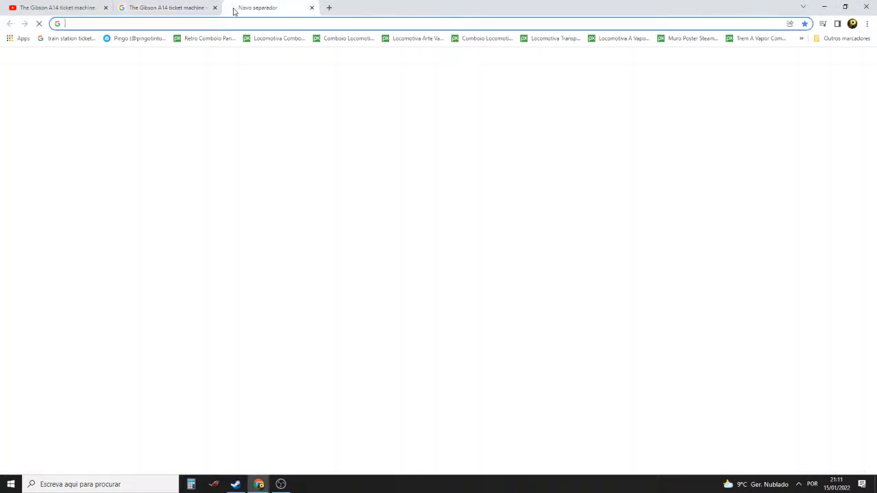
left_click(384, 196)
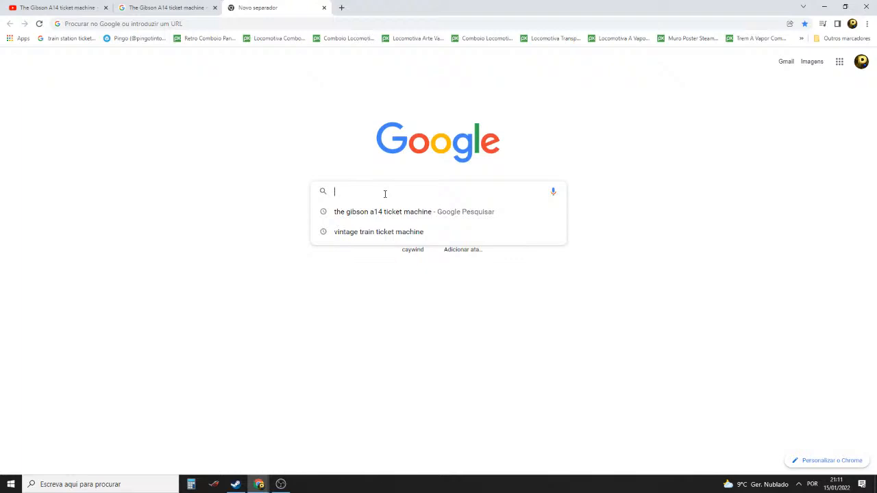
key("ctrl+v")
type("mode")
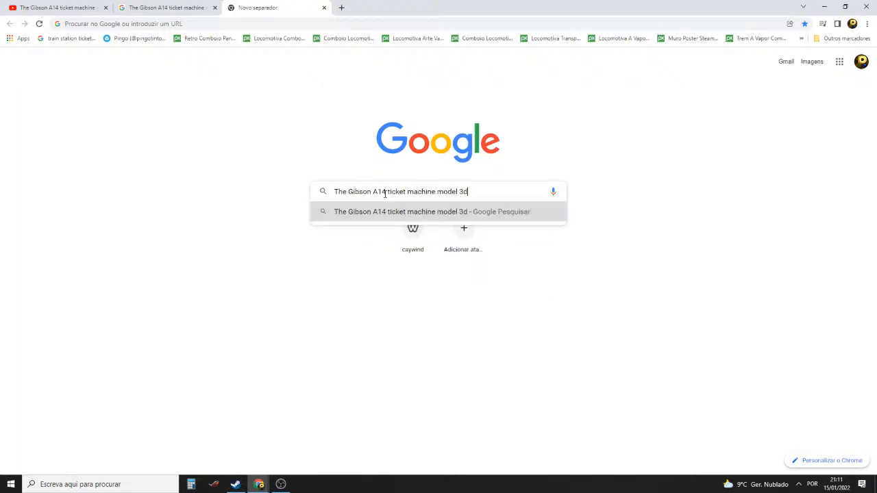
key("Return")
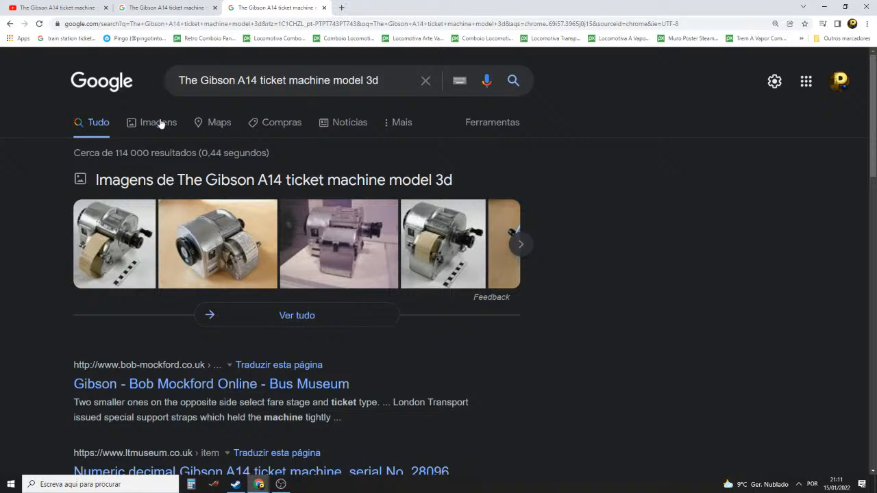
left_click(159, 122)
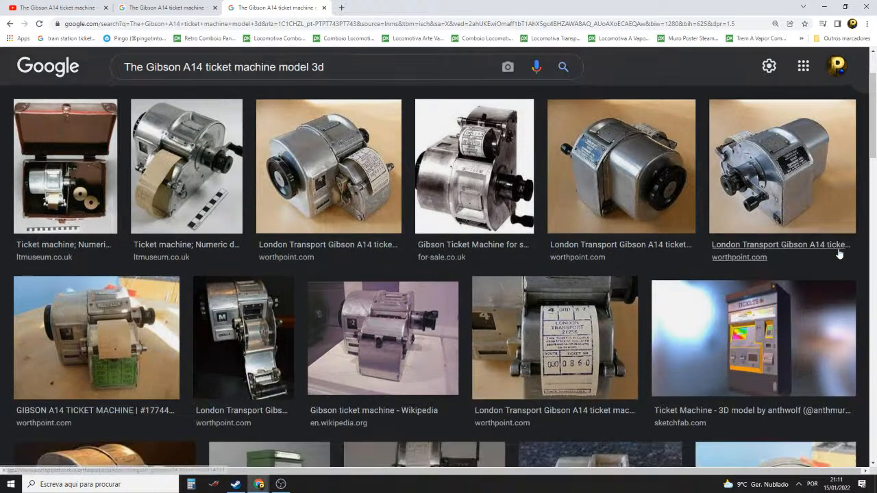
Look through the "model 3d" image results for existing 3D models and further views of the Gibson ticket machine
scroll(825, 253, "down", 1)
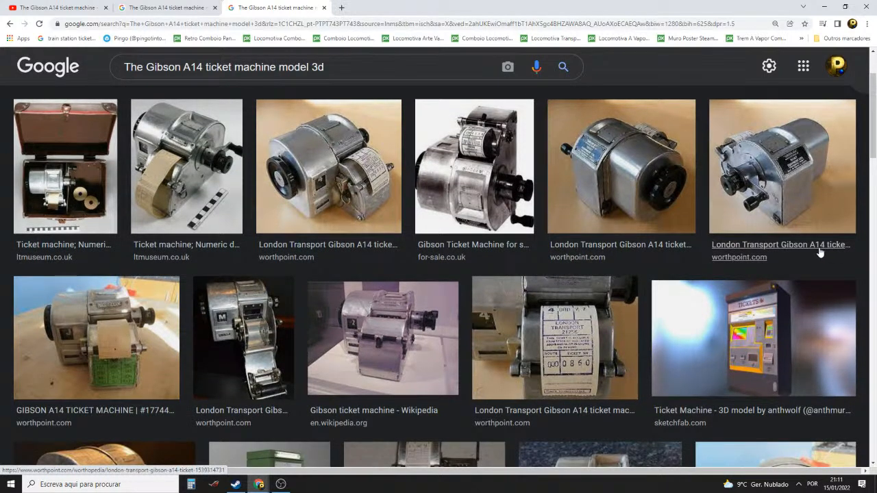
scroll(819, 253, "down", 1)
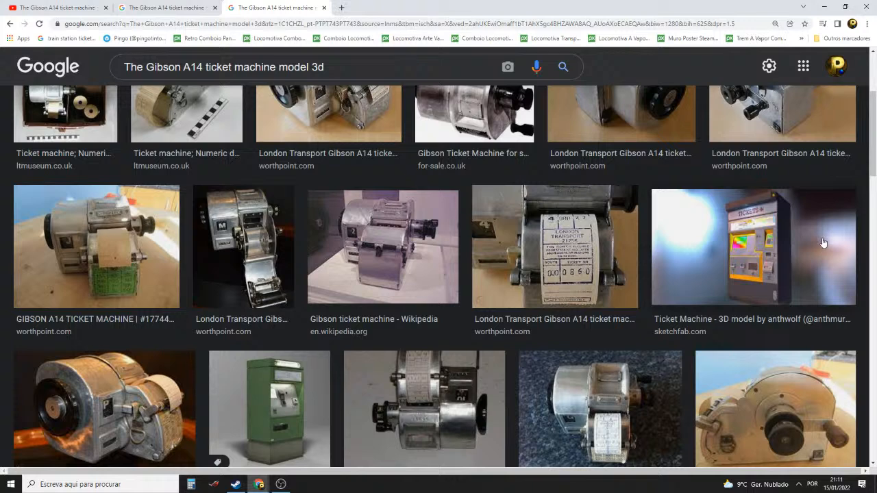
scroll(224, 288, "up", 2)
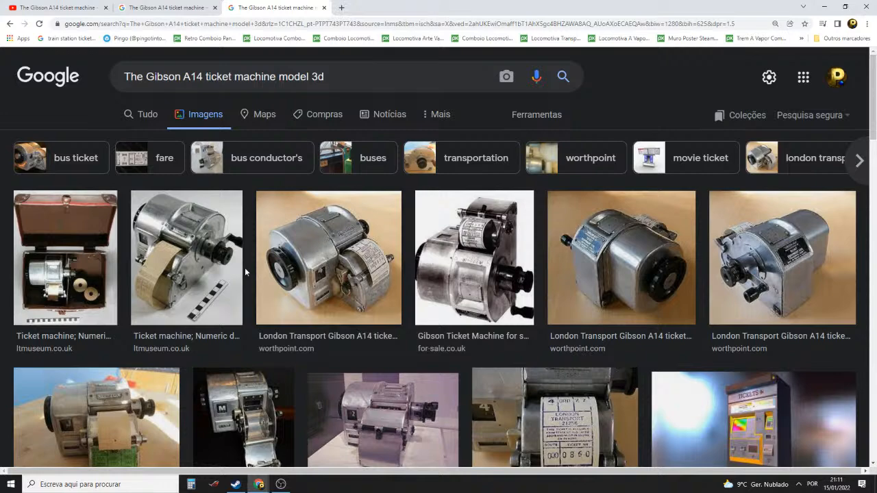
scroll(245, 268, "down", 2)
scroll(752, 252, "down", 5)
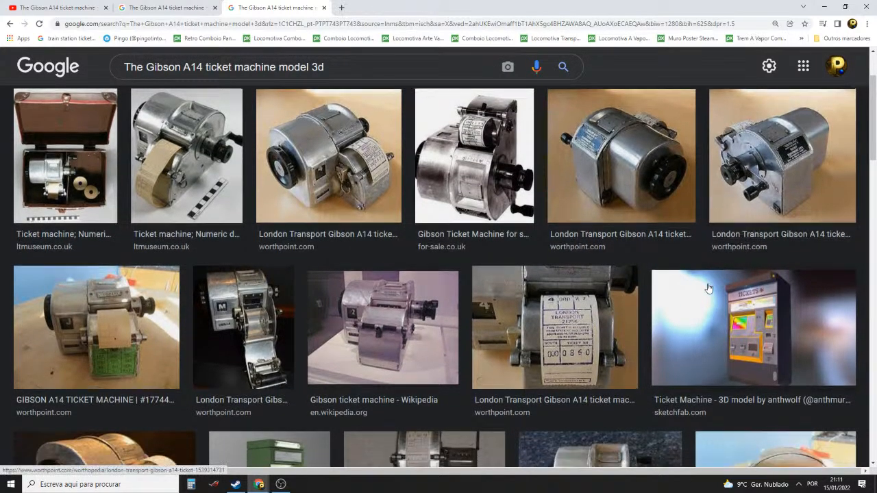
scroll(526, 332, "down", 2)
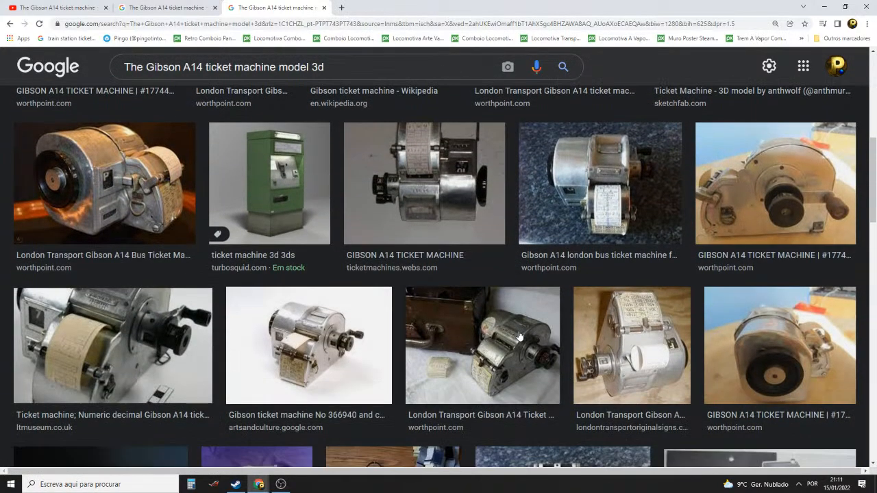
scroll(649, 317, "down", 1)
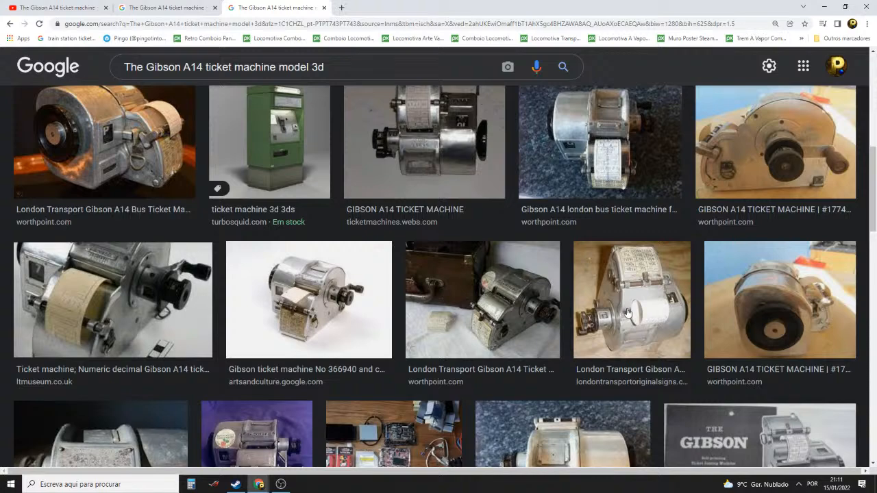
scroll(638, 317, "down", 3)
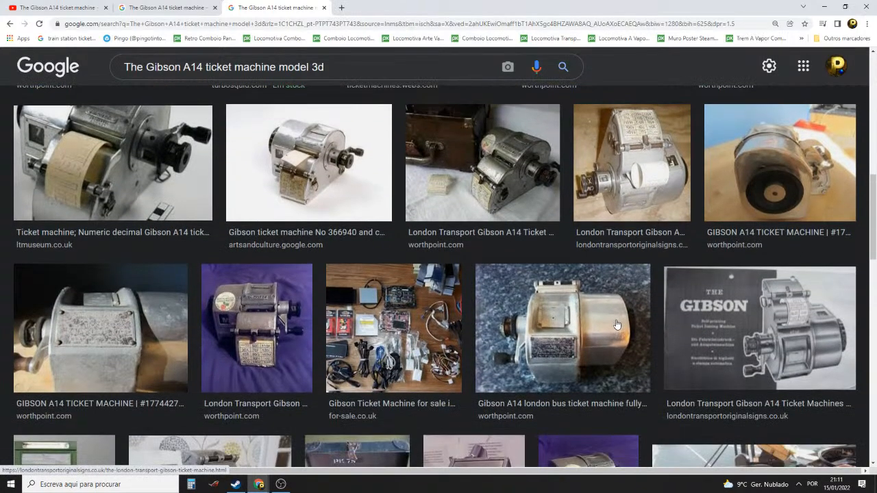
scroll(617, 324, "down", 3)
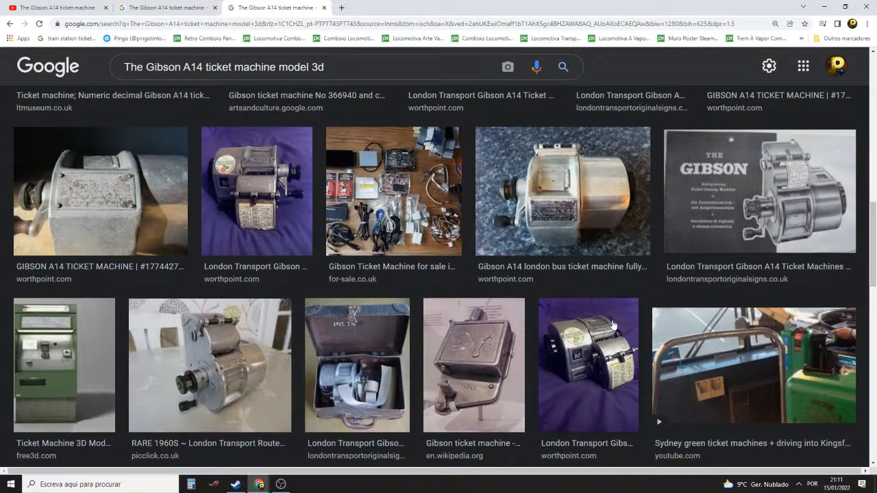
scroll(612, 325, "up", 5)
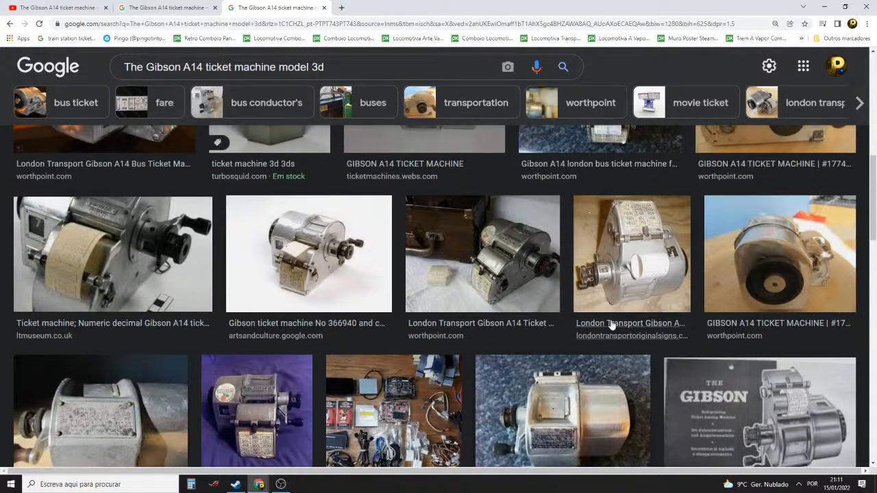
scroll(608, 325, "down", 1)
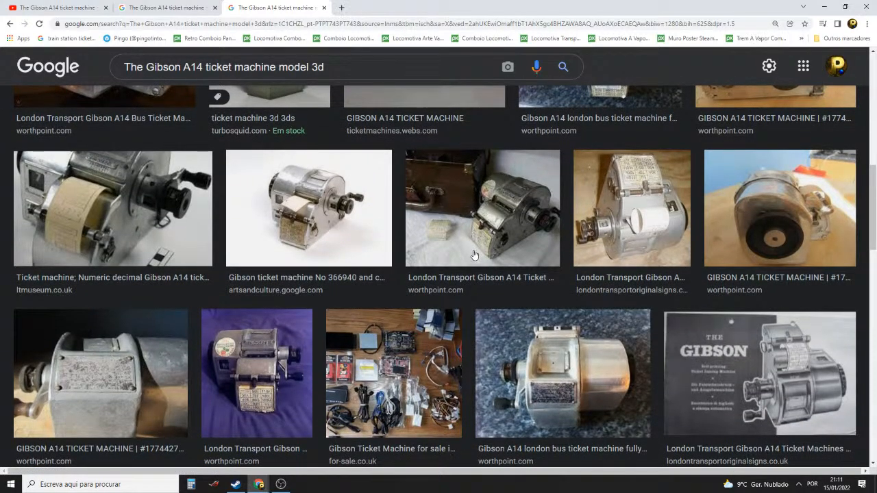
scroll(473, 256, "down", 6)
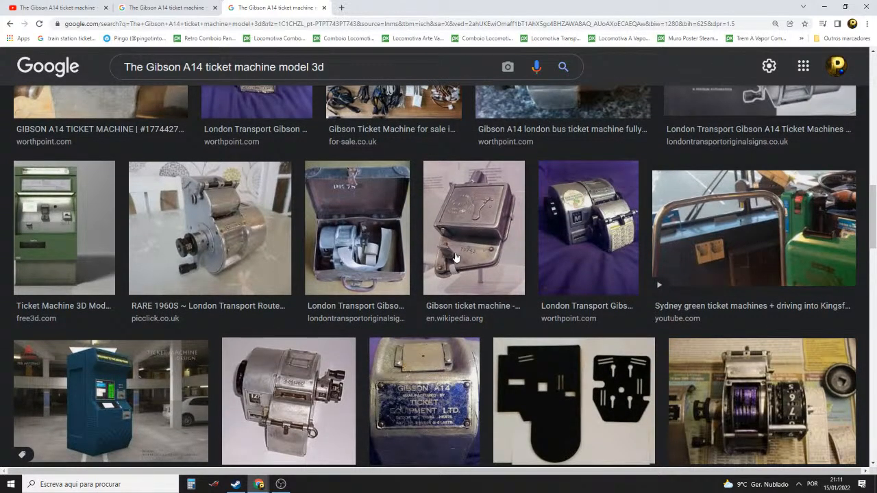
scroll(452, 255, "down", 3)
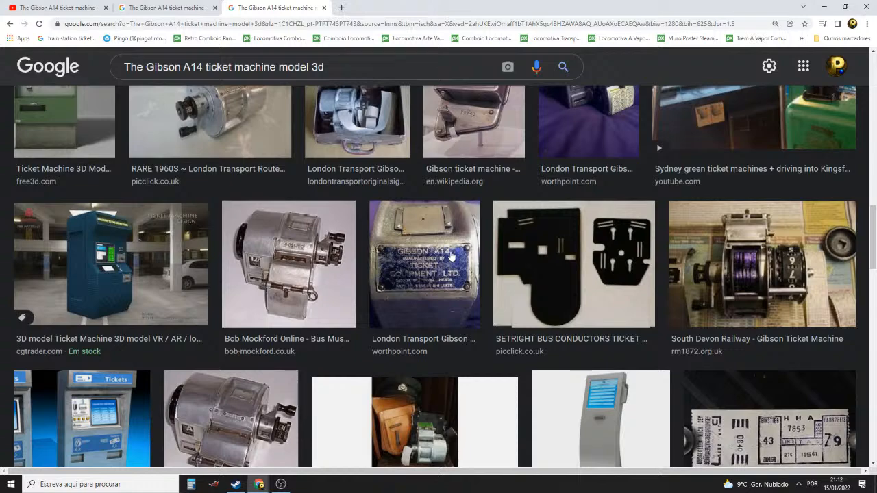
scroll(452, 257, "up", 5)
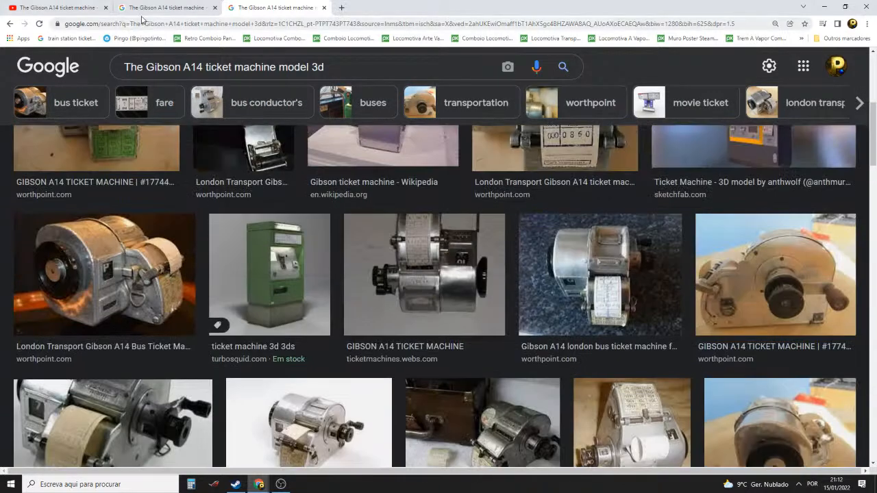
Bookmark the "The Gibson A14 ticket machine model 3d" image results page on the bookmarks bar, ahead of the "train station ticket" bookmark
left_click(143, 22)
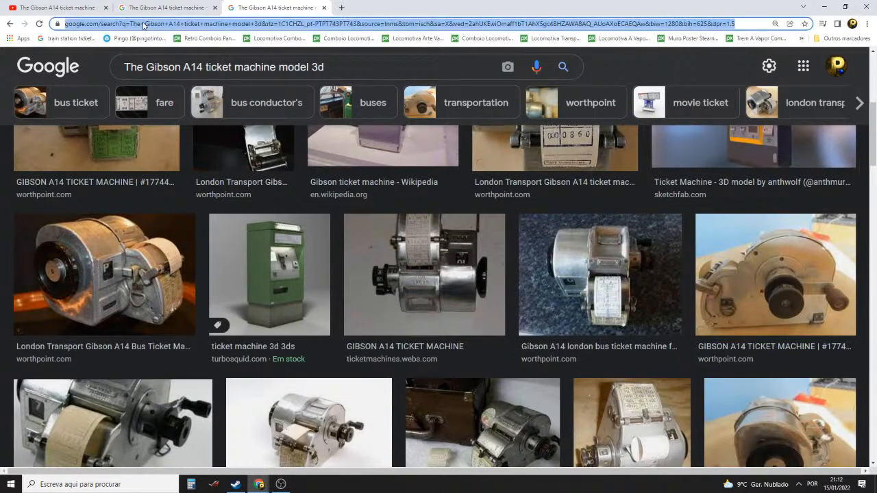
left_click_drag(51, 43, 51, 40)
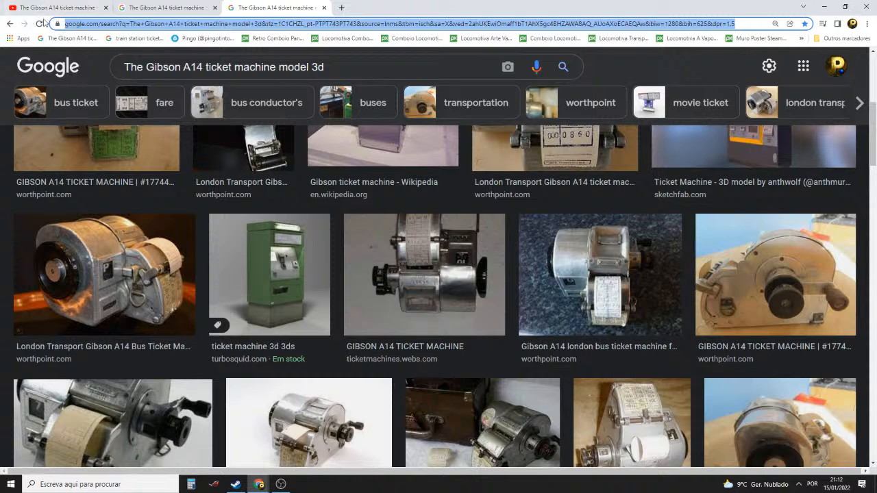
Take the first Gibson search, the YouTube video and the "model 3d" search back through their histories to the new-tab start page
left_click(152, 7)
left_click(10, 23)
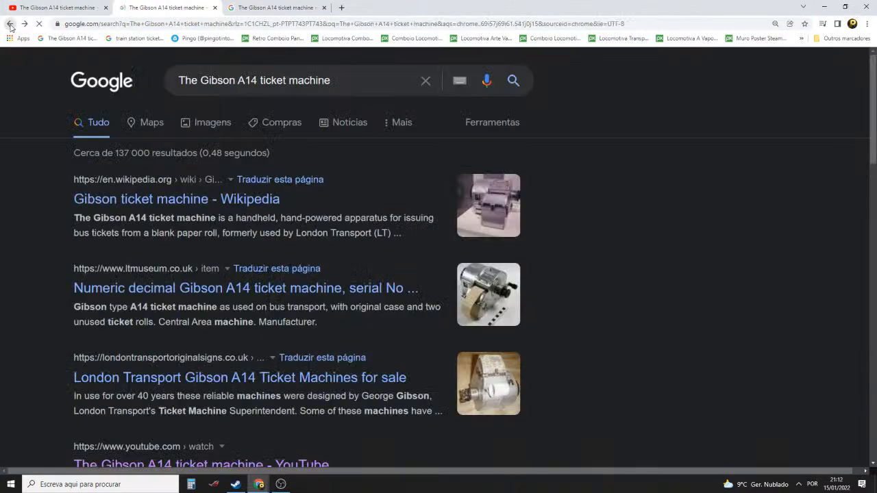
left_click(10, 24)
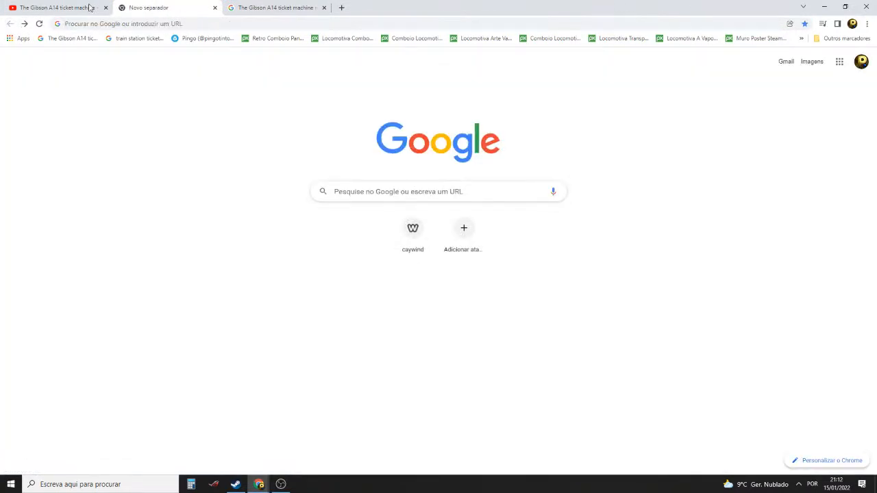
left_click(88, 7)
left_click(10, 24)
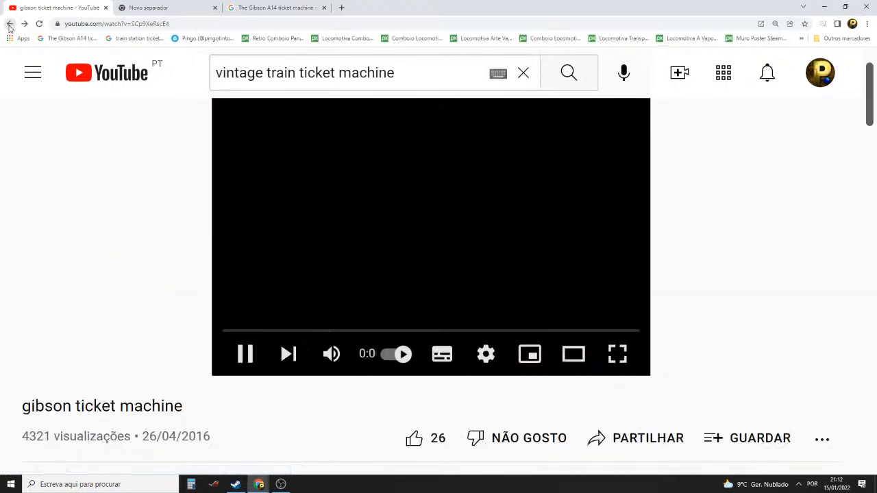
left_click(11, 24)
left_click(10, 25)
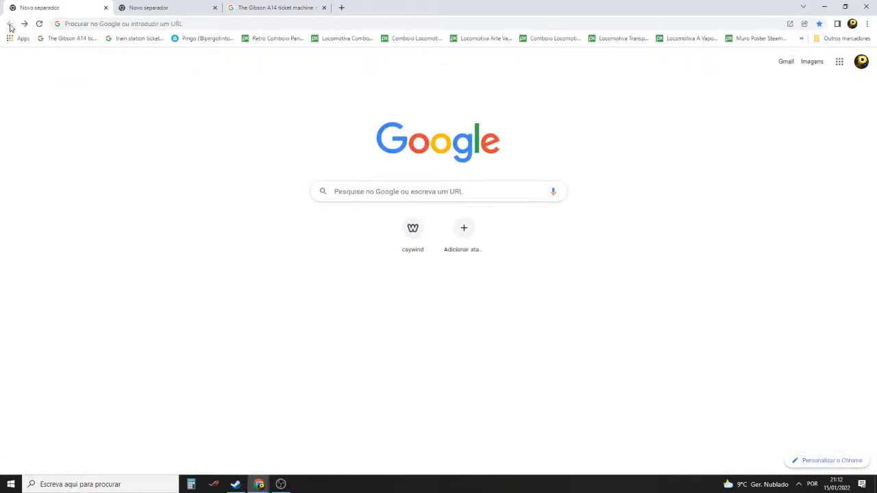
left_click(254, 8)
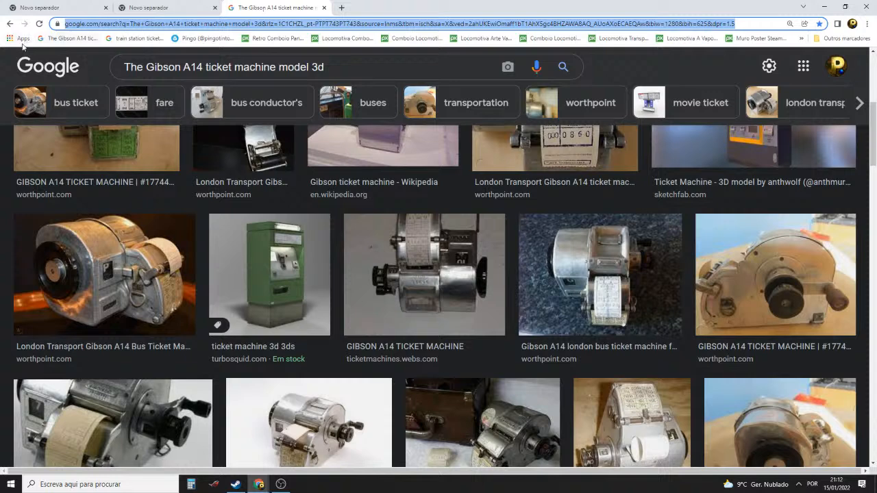
left_click(11, 24)
left_click(10, 24)
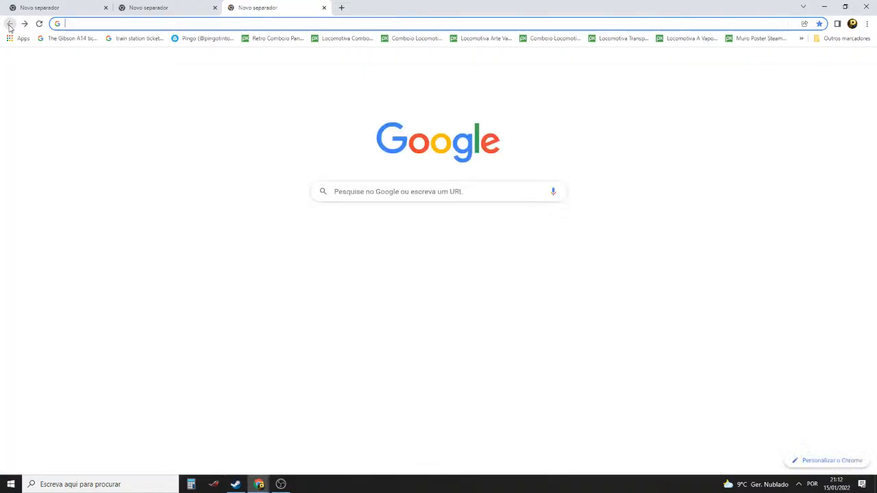
Bring the "model 3d" search forward to its web results and the plain Gibson A14 search forward to its image results
left_click(24, 24)
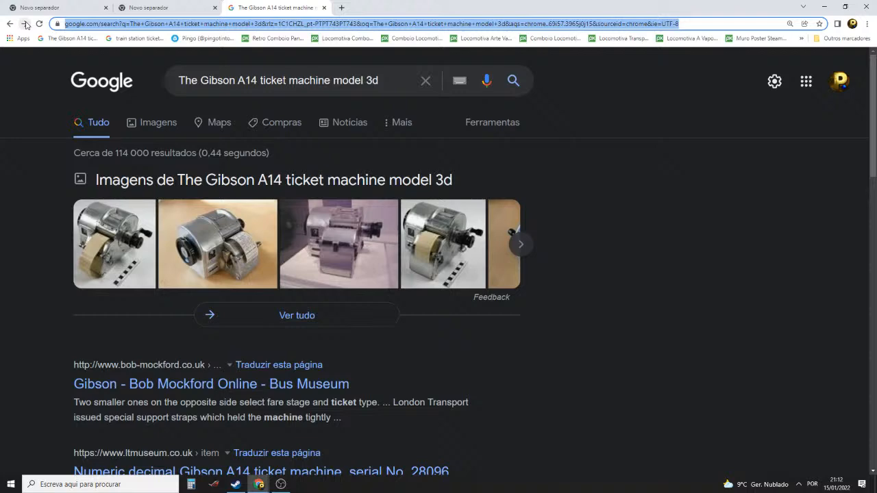
left_click(160, 9)
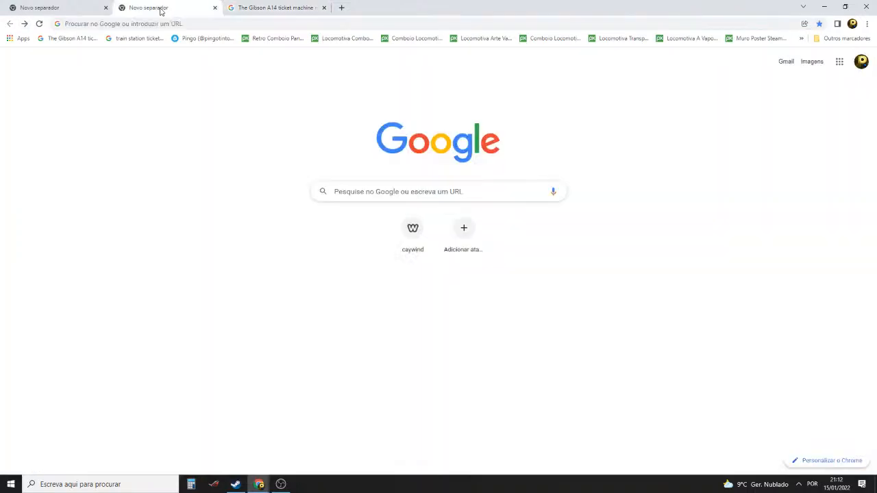
left_click(25, 24)
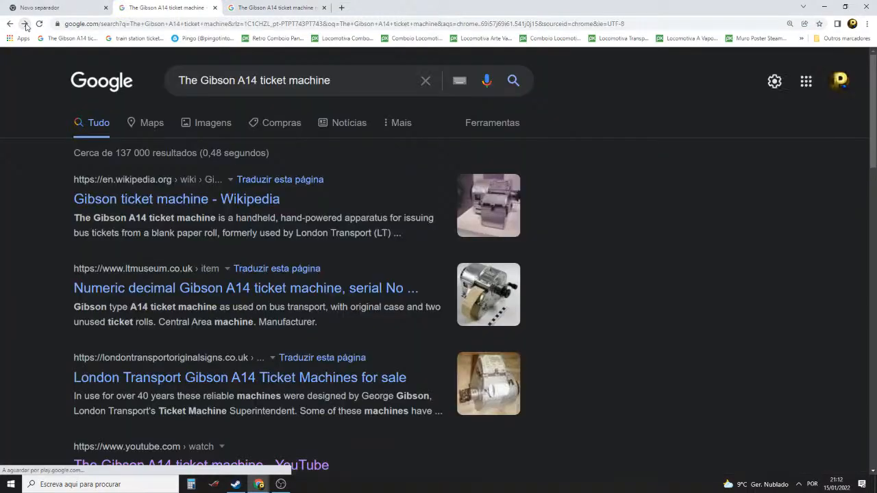
left_click(25, 24)
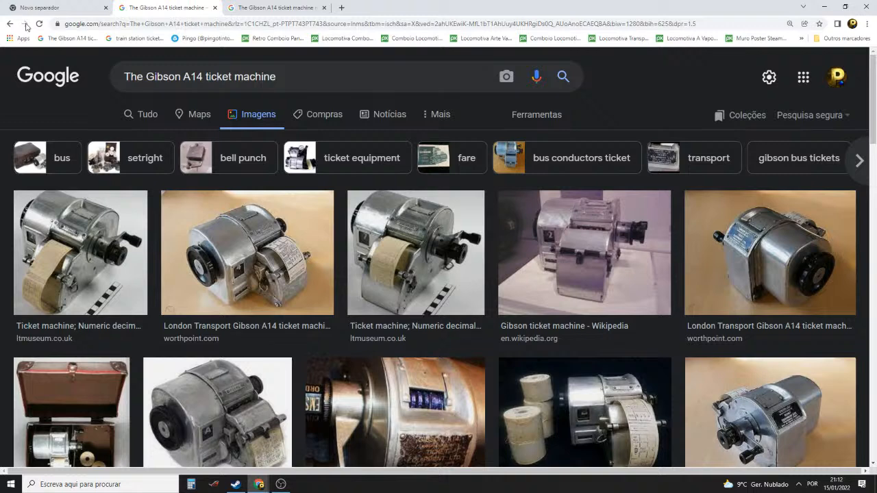
left_click(288, 8)
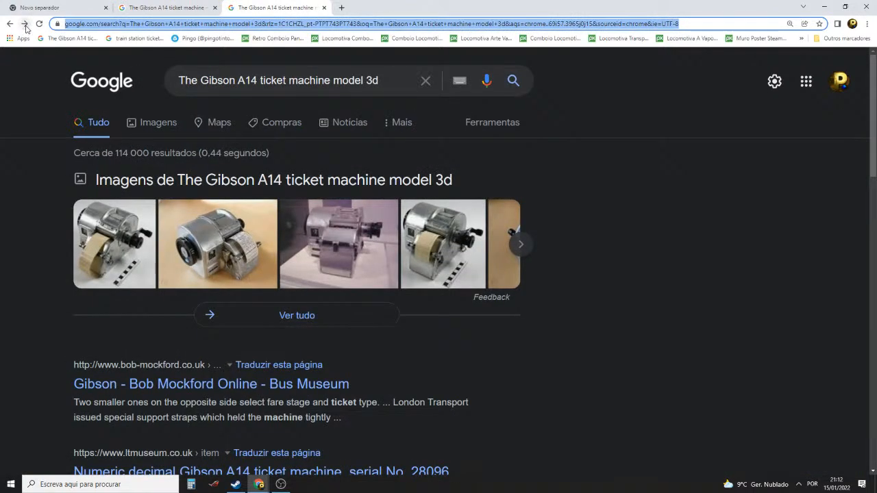
left_click(25, 26)
left_click(11, 25)
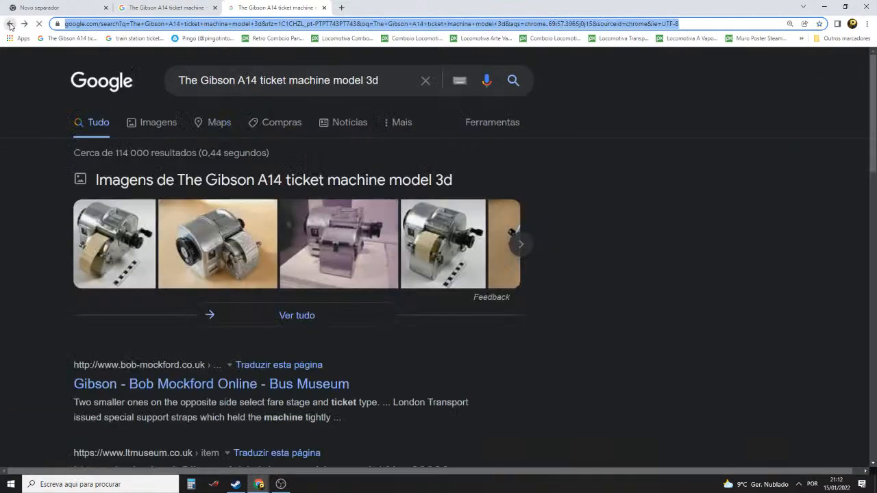
left_click(11, 24)
Return the first tab to the YouTube "gibson ticket machine" video and copy its search text "vintage train ticket machine"
left_click(53, 8)
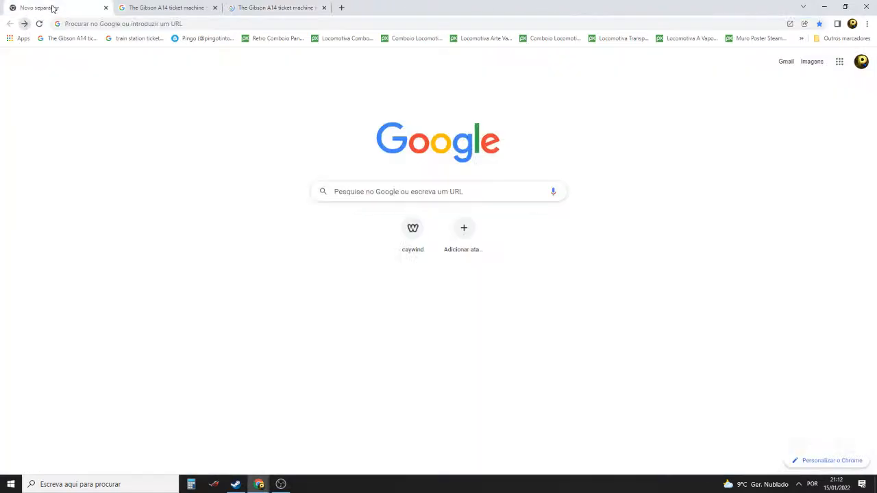
left_click(25, 24)
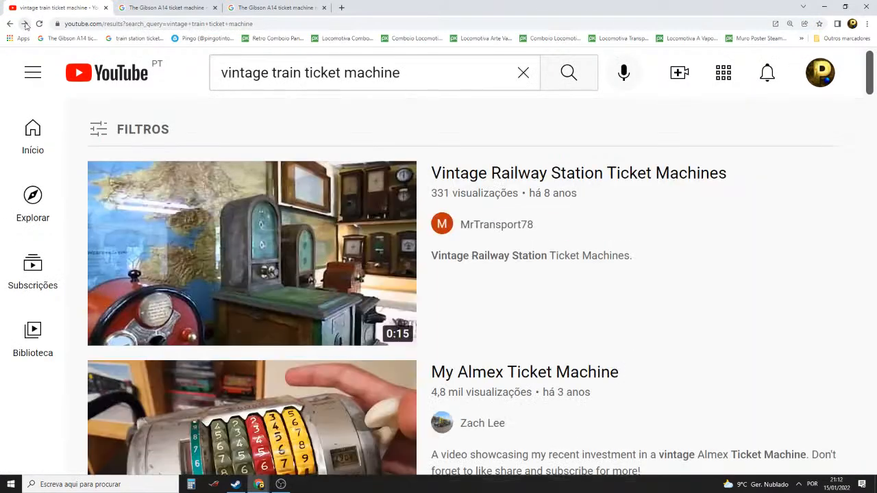
left_click(24, 24)
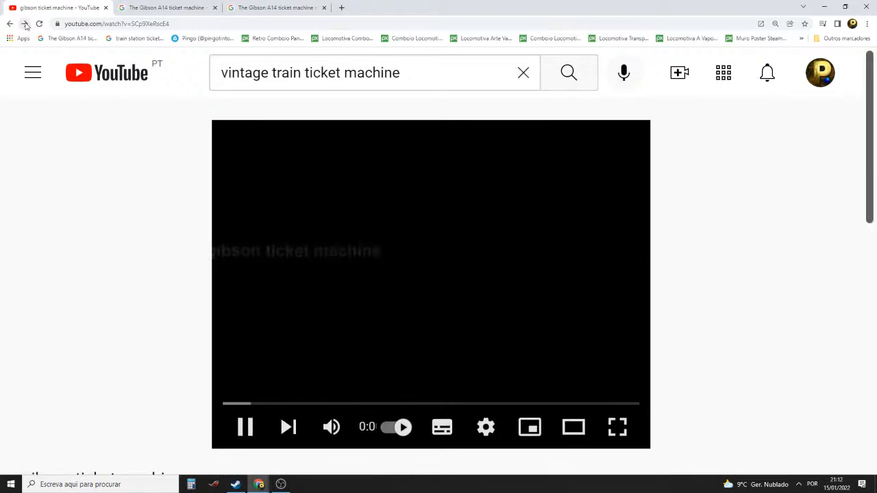
left_click(322, 72)
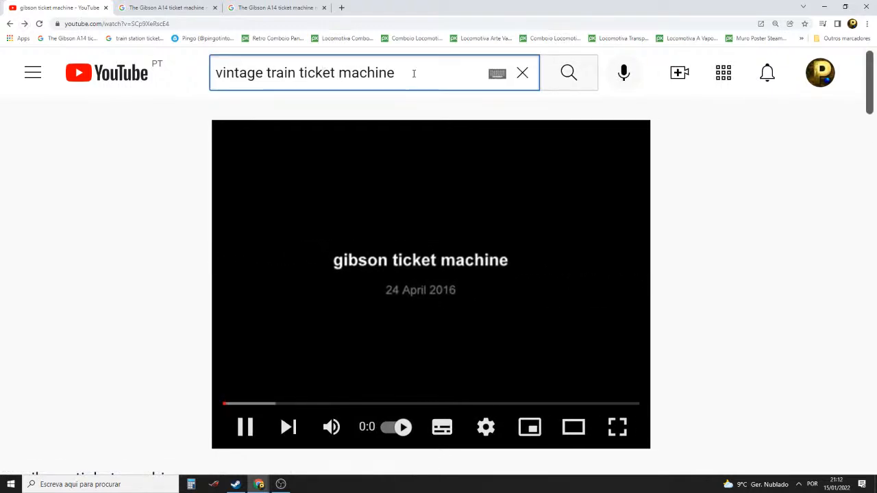
left_click_drag(414, 73, 214, 73)
right_click(248, 73)
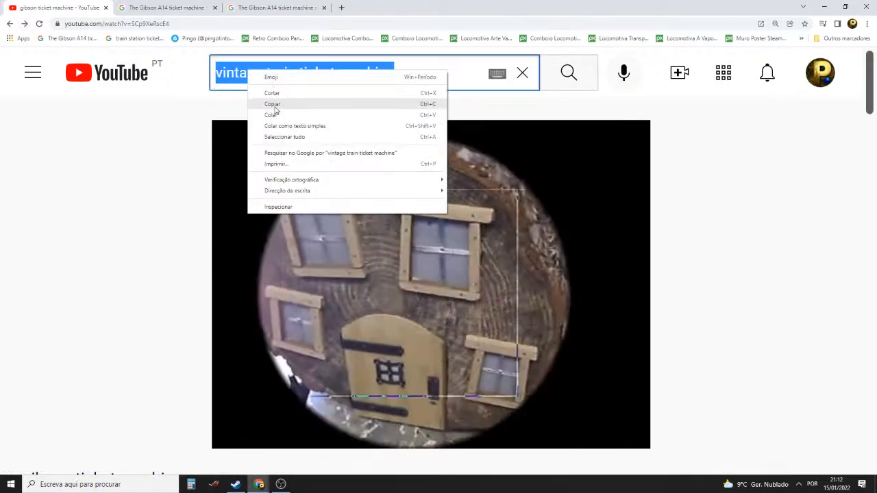
left_click(277, 104)
Search Google for the copied text "vintage train ticket machine" in a new tab and show the image results
left_click(341, 8)
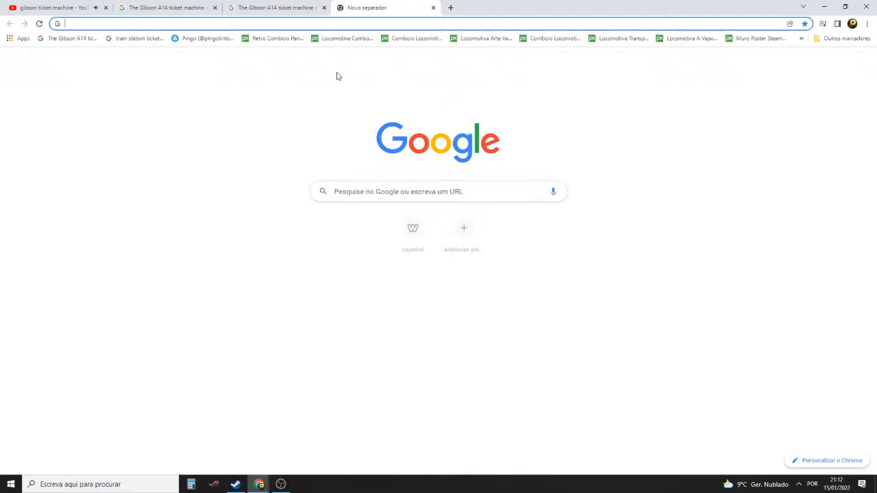
right_click(449, 191)
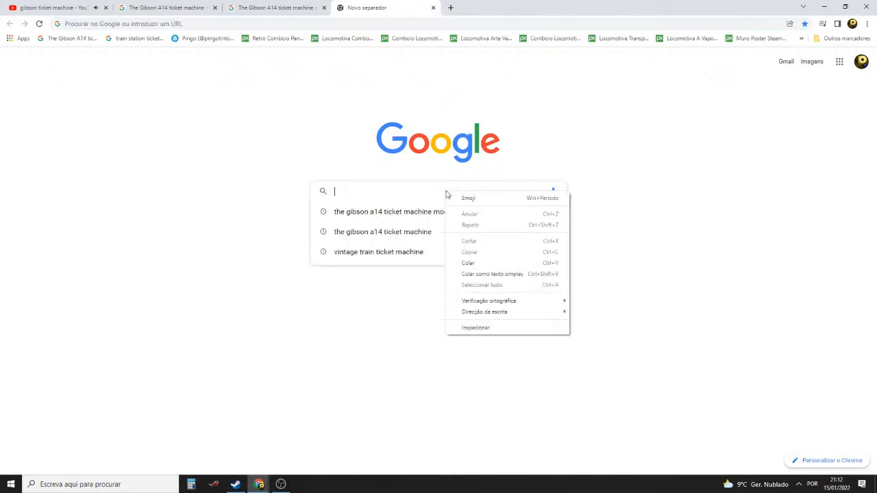
left_click(489, 260)
key("Return")
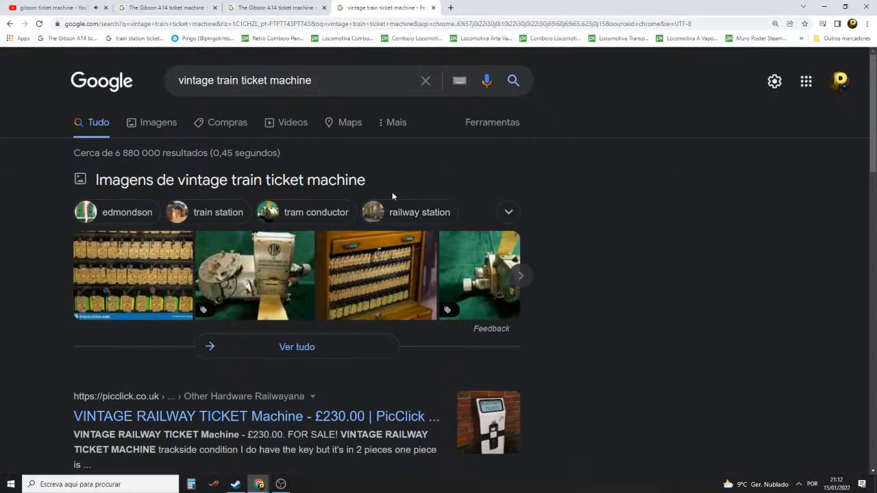
left_click(169, 124)
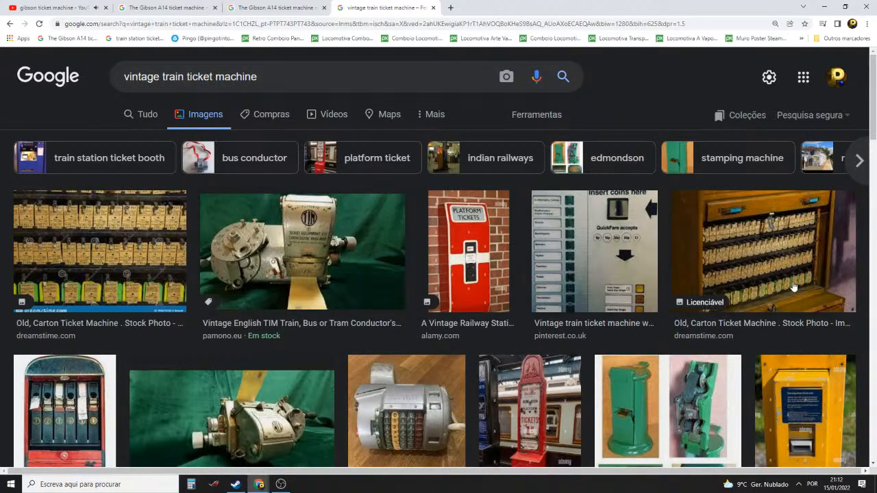
Preview the "Old, Carton Ticket Machine" photo and the "Edmondson railway ticket" cabinet, and look through their related images
scroll(790, 284, "down", 1)
scroll(790, 285, "down", 3)
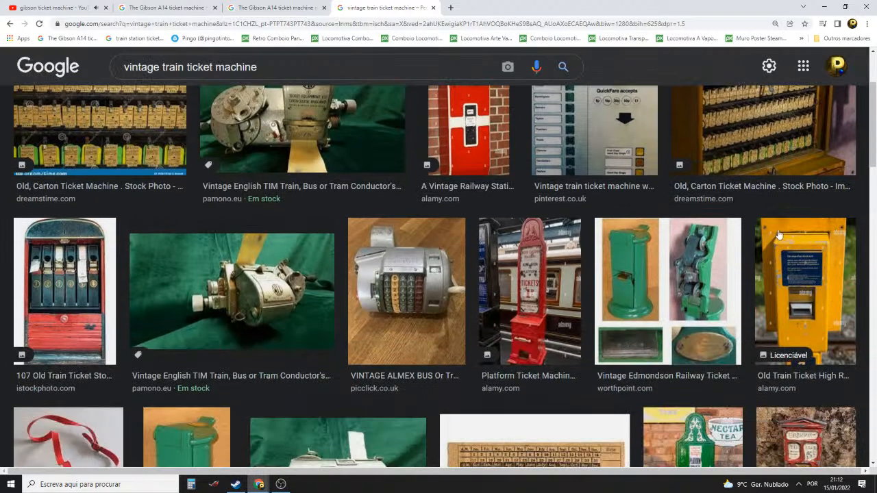
left_click(762, 135)
scroll(767, 322, "down", 3)
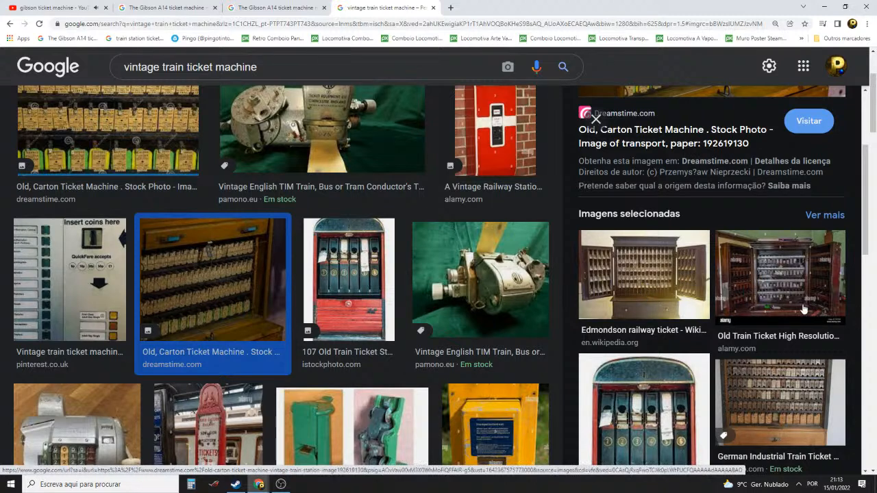
left_click(669, 293)
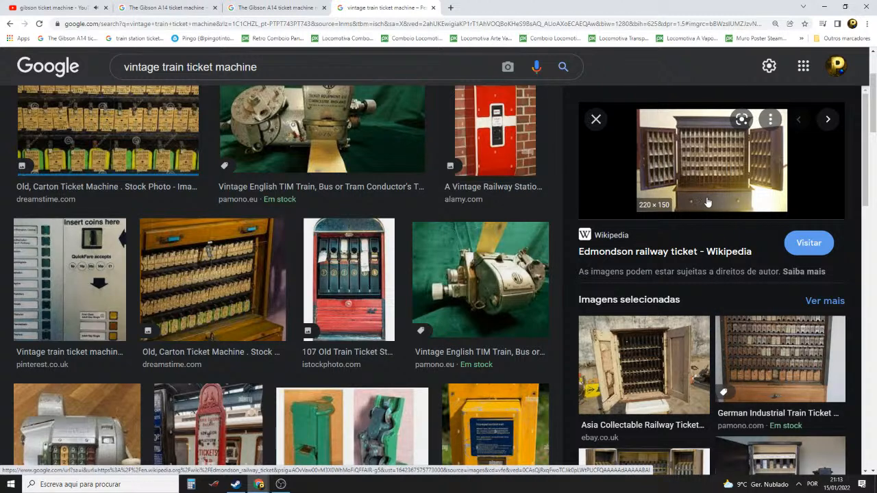
scroll(776, 342, "down", 3)
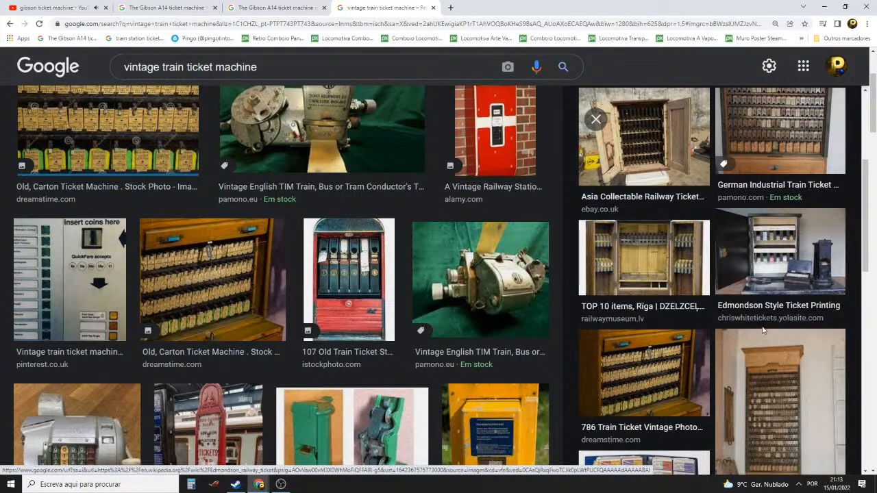
scroll(760, 329, "down", 1)
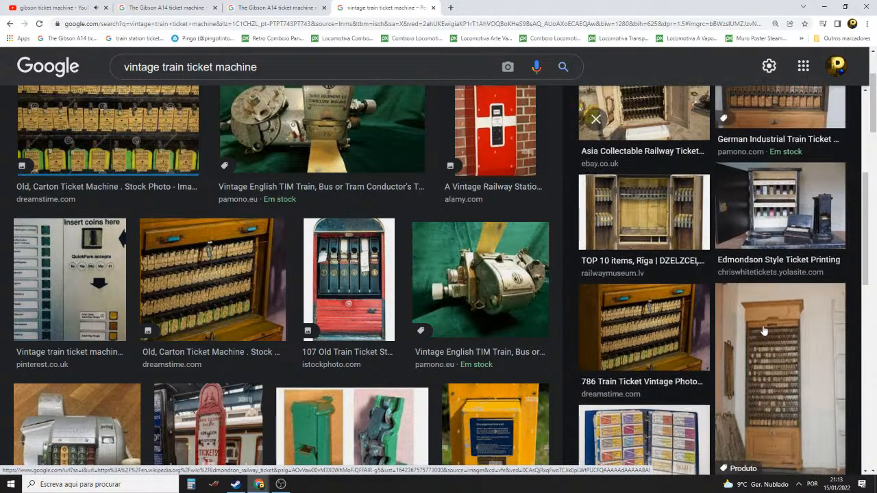
scroll(751, 362, "down", 2)
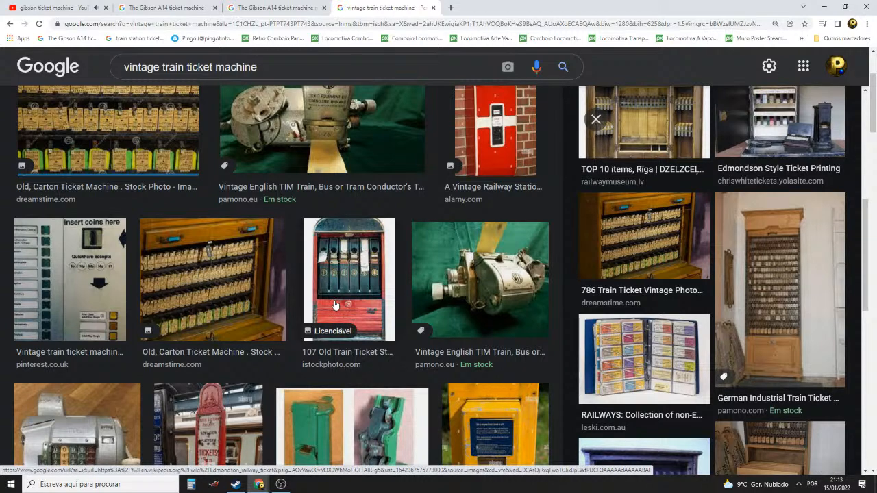
Look further through the vintage ticket machine results and preview the red and green six-slot dispenser with its related images
scroll(382, 274, "down", 3)
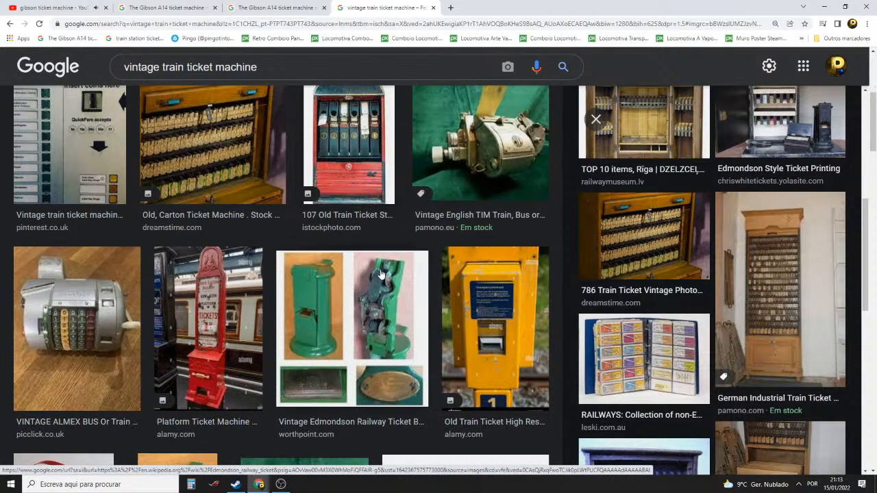
scroll(382, 274, "down", 2)
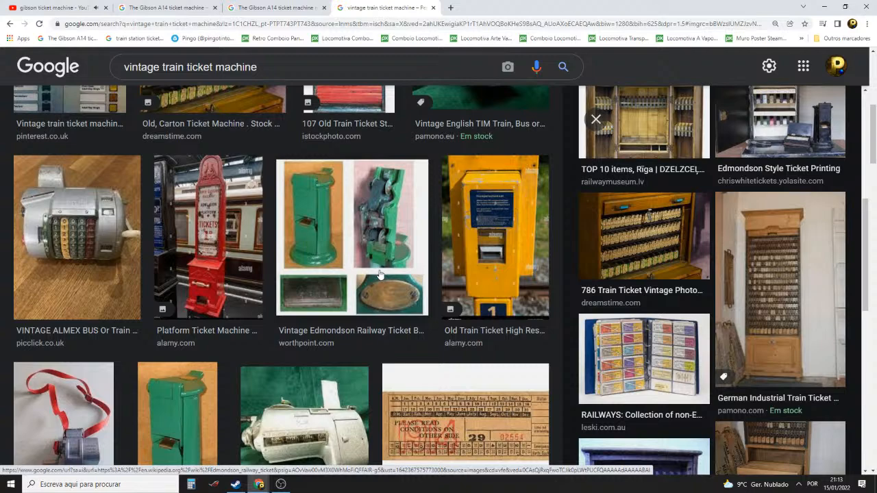
scroll(380, 274, "down", 3)
scroll(374, 276, "down", 3)
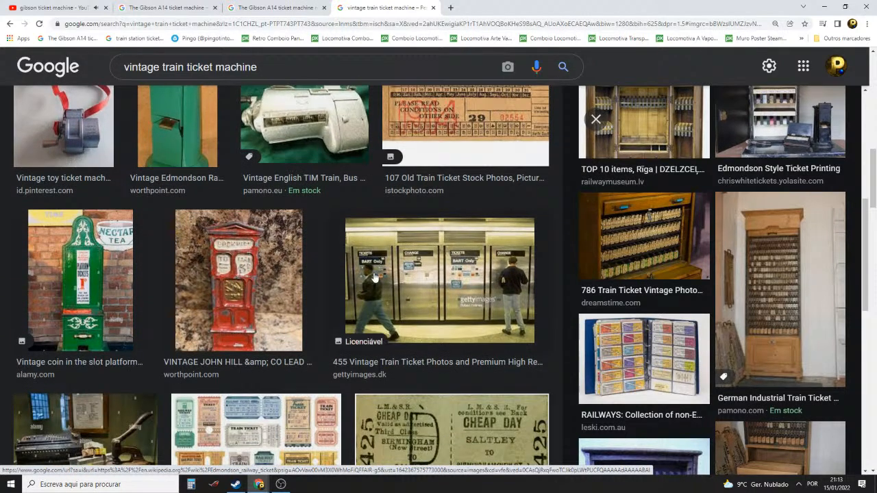
scroll(374, 274, "up", 3)
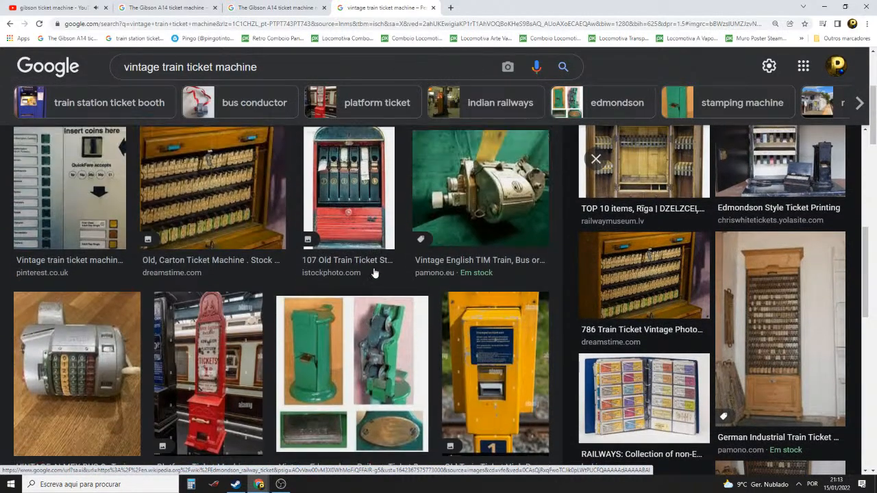
left_click(354, 227)
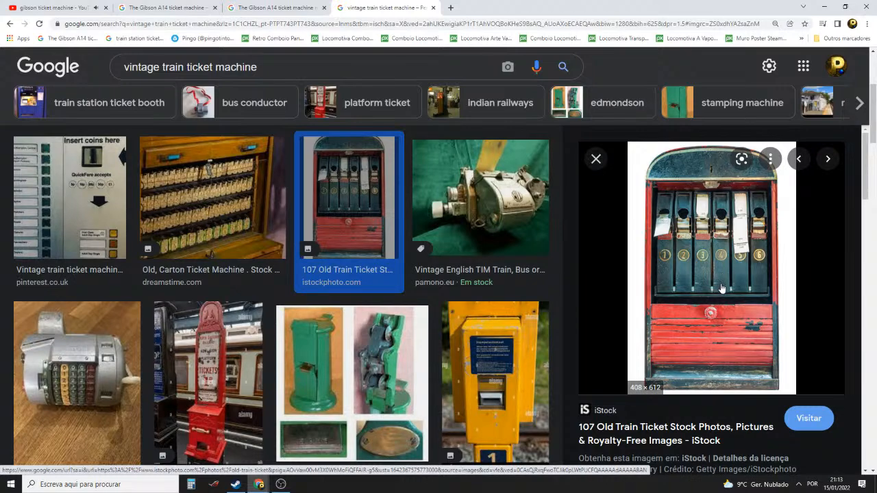
scroll(722, 288, "down", 5)
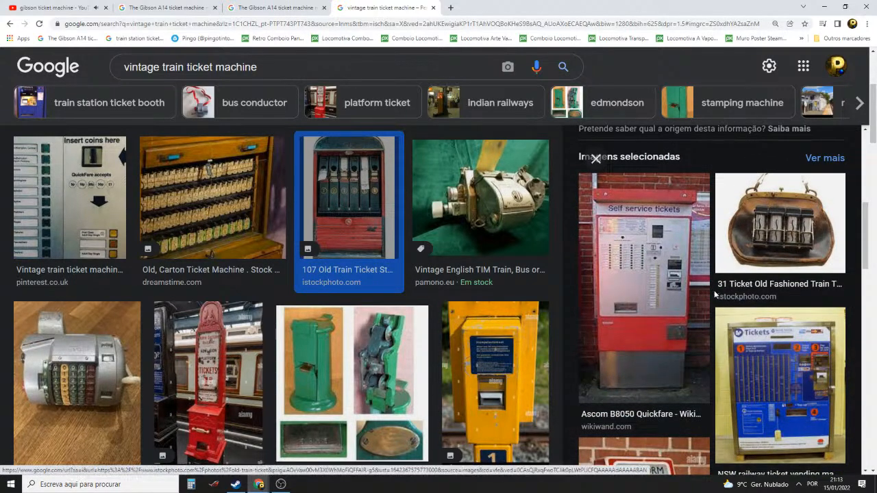
scroll(715, 295, "down", 8)
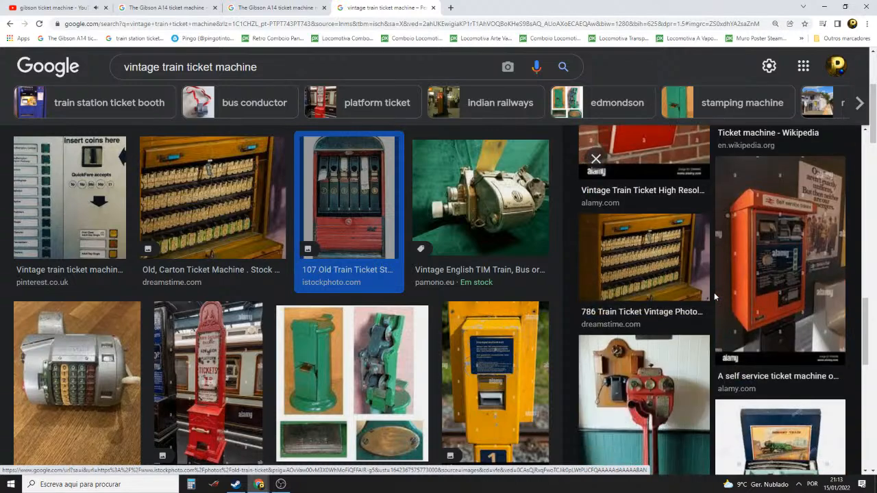
scroll(464, 250, "up", 3)
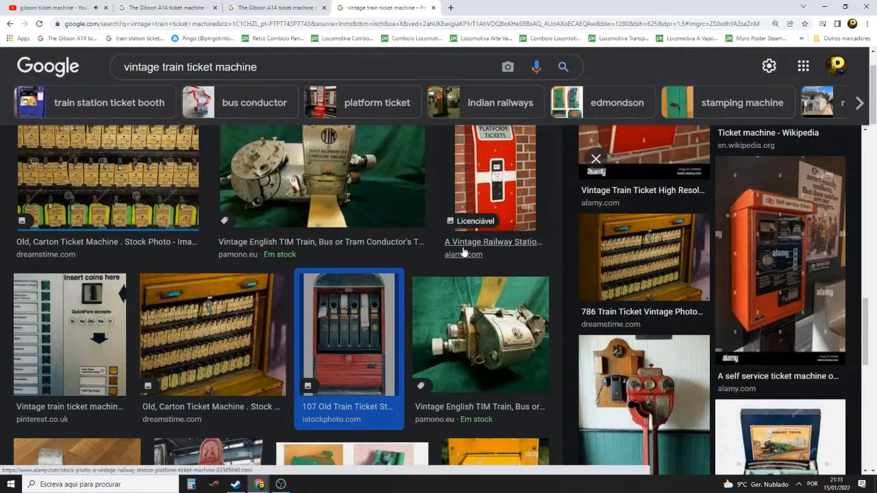
Go back to the "Edmondson railway ticket" preview and examine its related ticket cabinets alongside the main image results
left_click(10, 24)
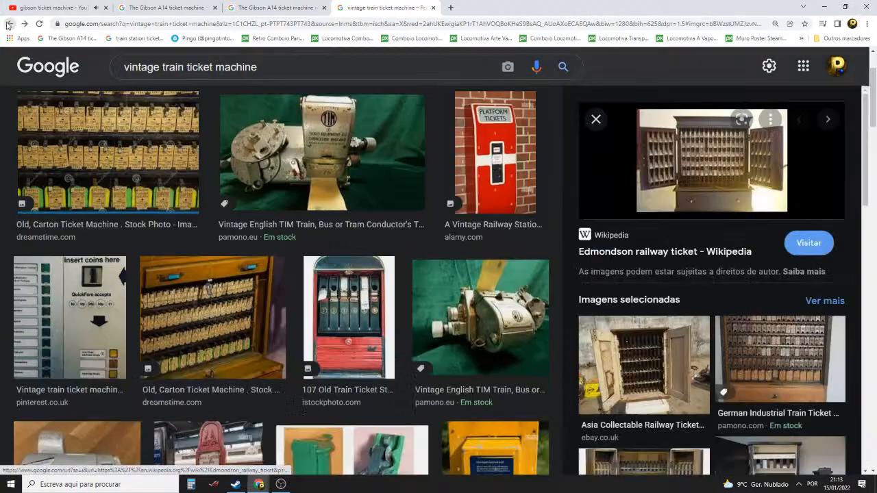
scroll(710, 202, "down", 2)
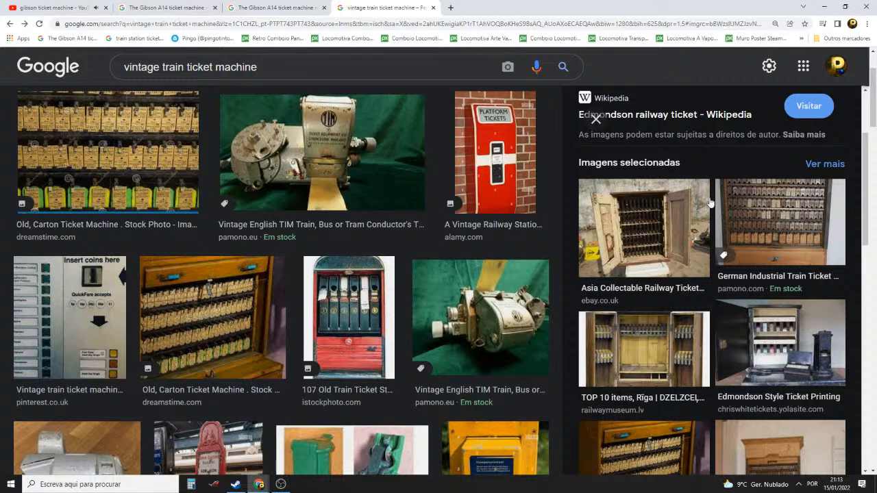
scroll(710, 202, "down", 3)
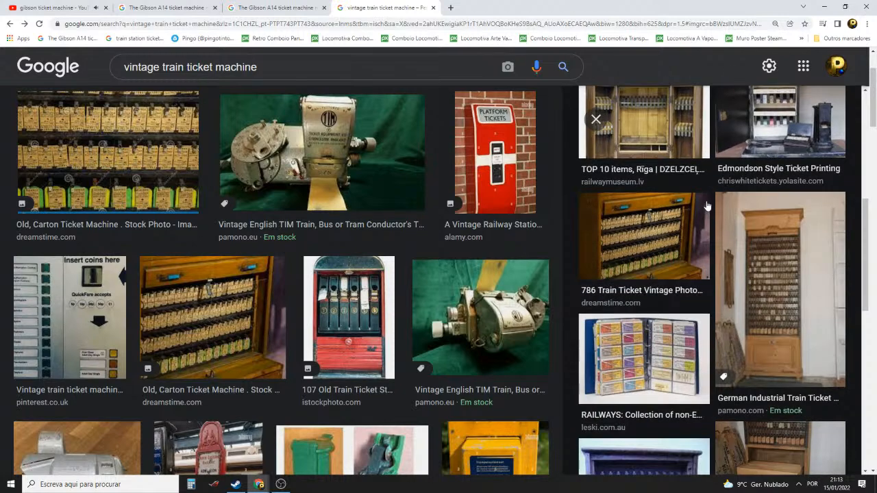
scroll(707, 205, "down", 3)
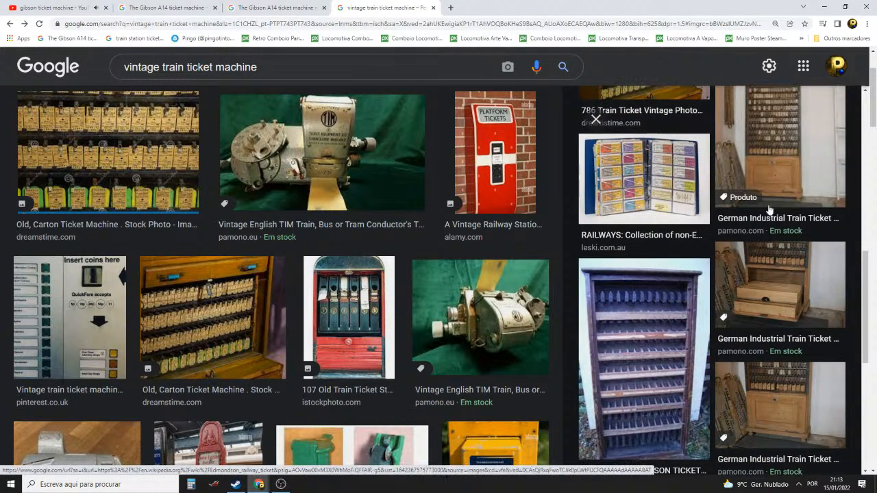
scroll(768, 209, "up", 7)
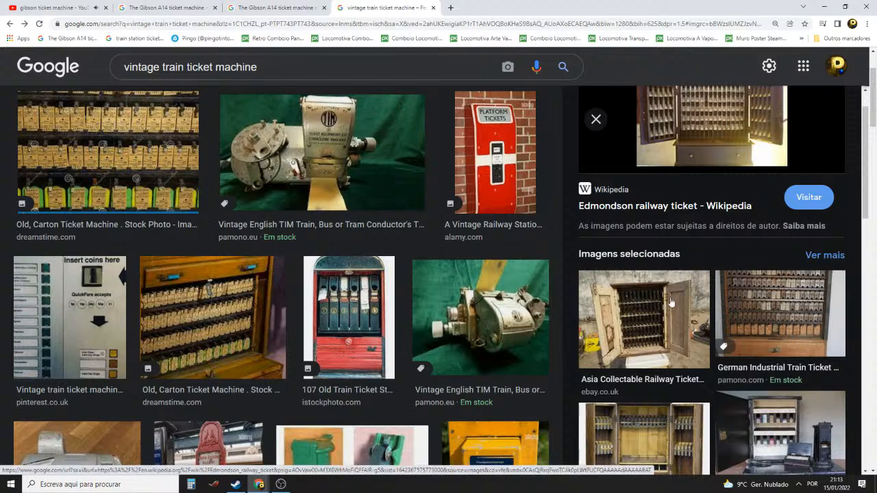
scroll(799, 289, "up", 1)
scroll(366, 208, "down", 1)
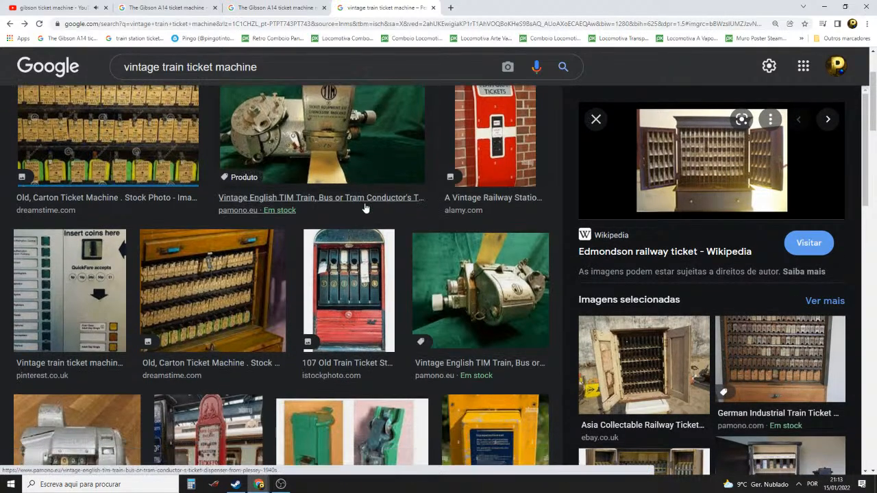
scroll(357, 235, "up", 3)
scroll(323, 261, "down", 3)
scroll(253, 285, "down", 2)
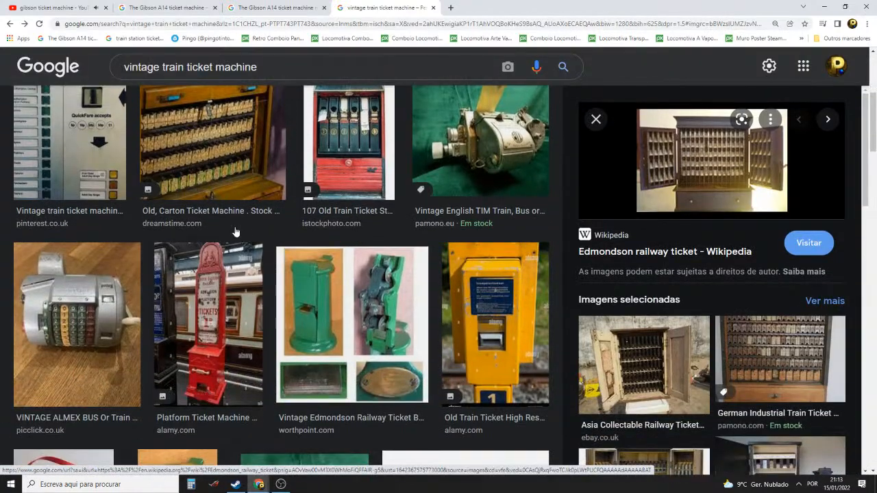
Reopen the "Old, Carton Ticket Machine" preview and examine its related images for further ticket cabinets and dispensers
left_click(219, 150)
scroll(220, 151, "up", 2)
scroll(852, 254, "down", 4)
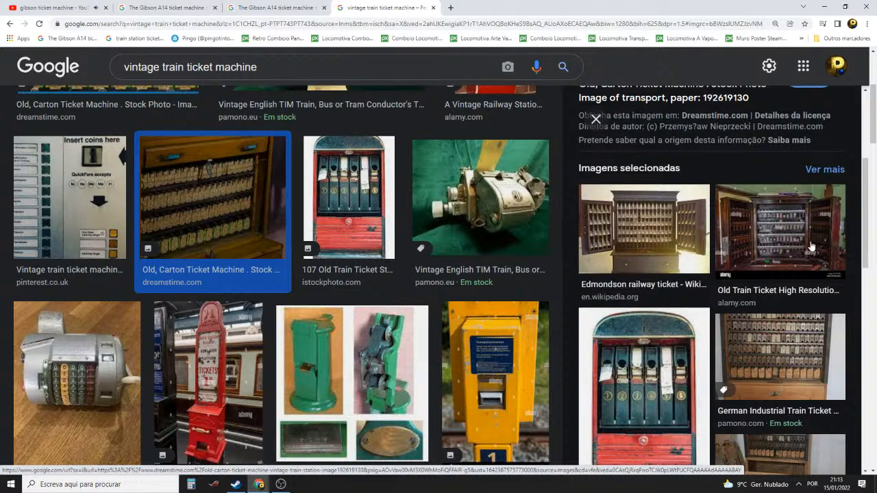
scroll(795, 244, "down", 3)
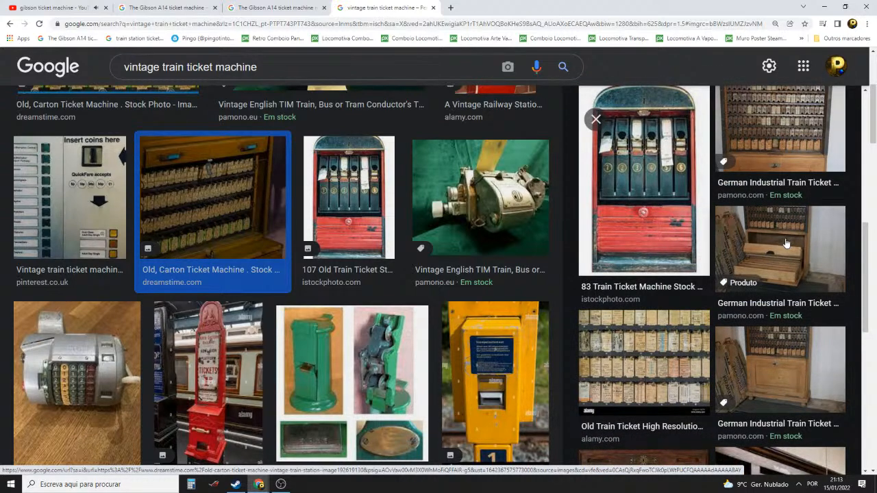
scroll(786, 243, "down", 3)
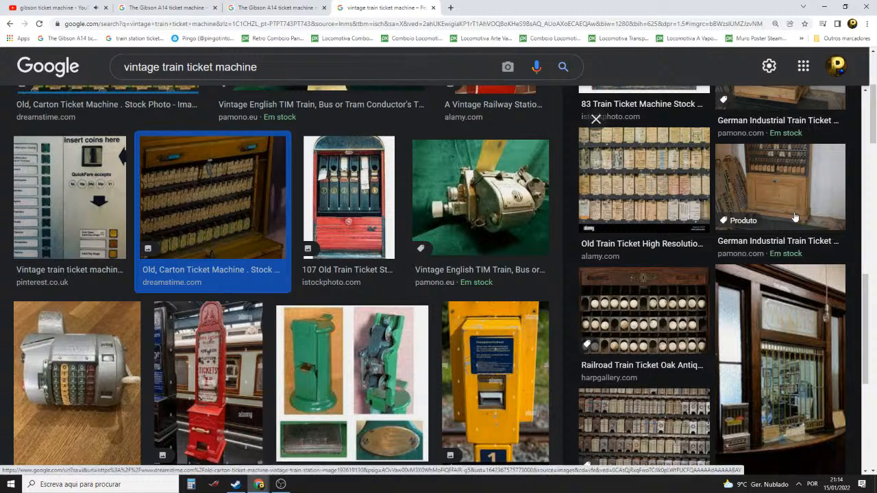
Examine the rest of the related images for "Old, Carton Ticket Machine", including the oak racks, ticket window and tall station cabinets
scroll(783, 237, "down", 2)
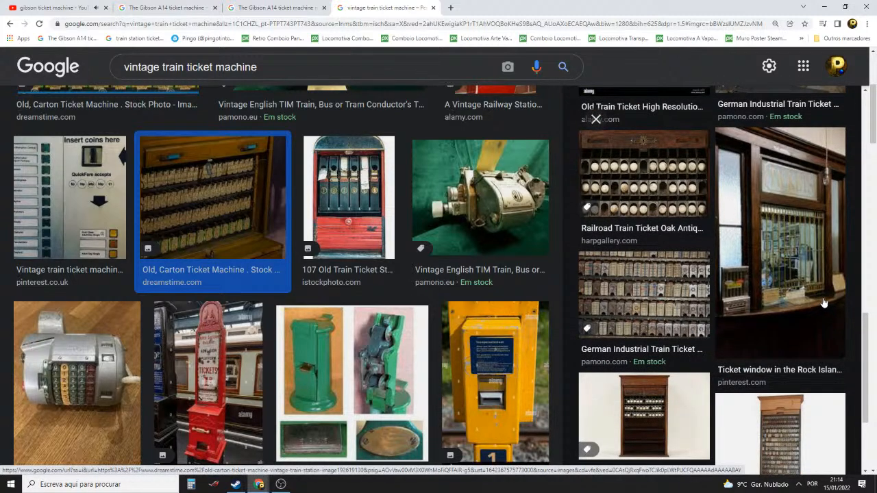
scroll(790, 306, "down", 4)
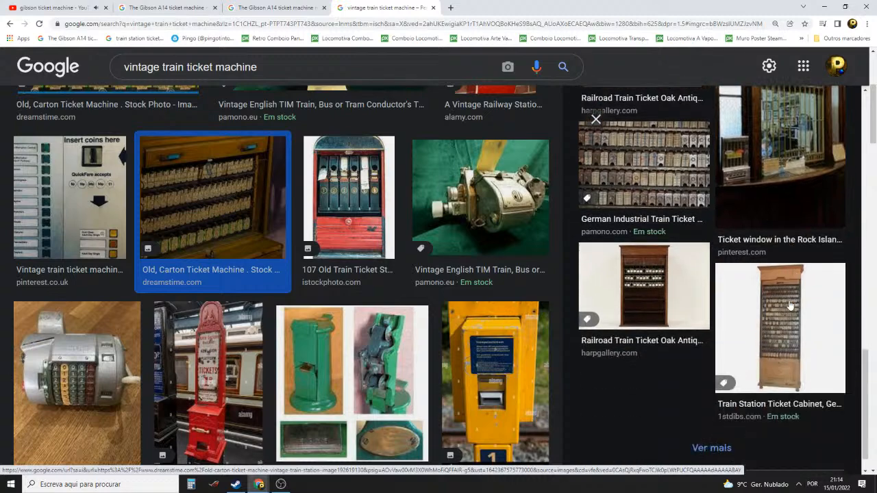
scroll(677, 304, "up", 4)
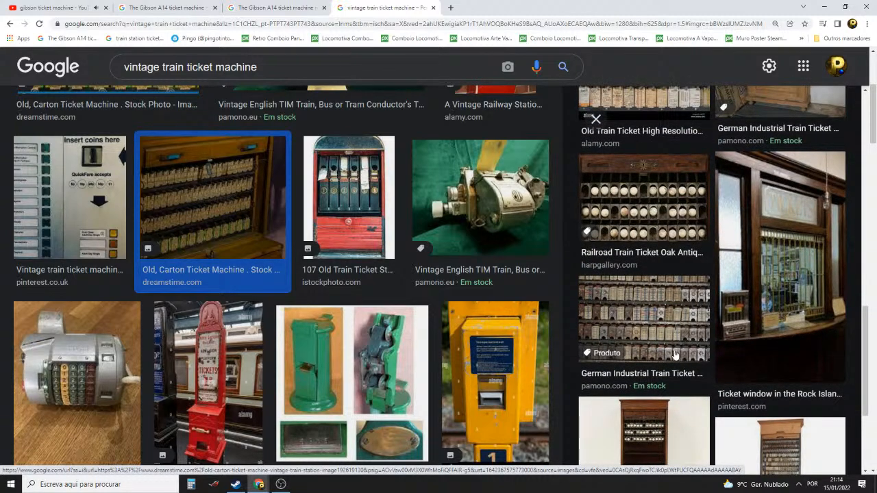
scroll(685, 348, "up", 3)
scroll(697, 348, "up", 3)
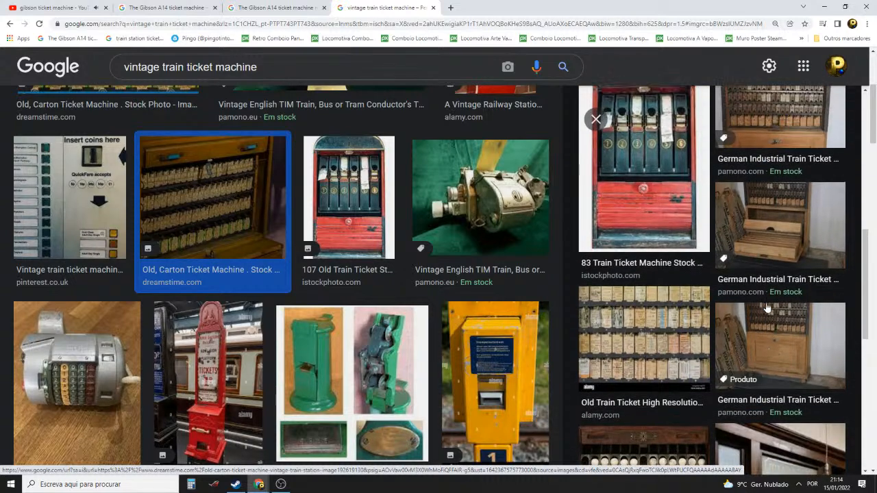
Preview the "German Industrial Train Ticket Cabinet" photo of the lower wooden front and look through its related cabinets
left_click(768, 323)
scroll(767, 322, "down", 3)
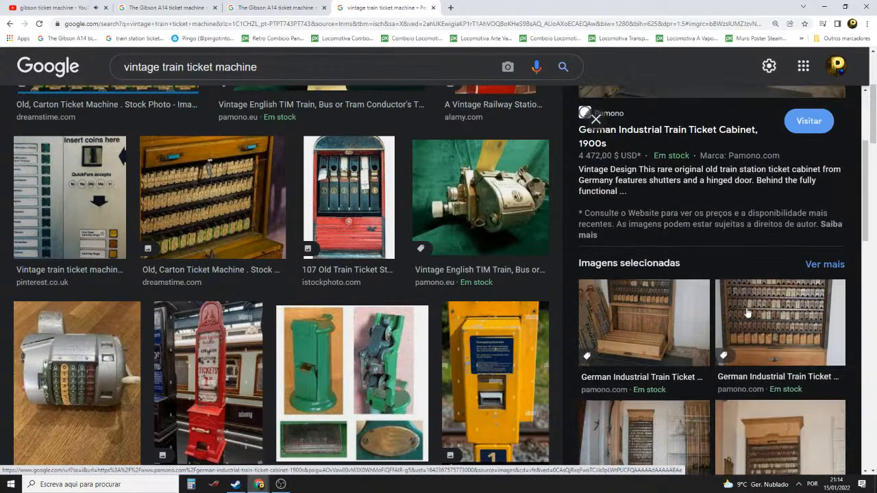
scroll(747, 312, "down", 2)
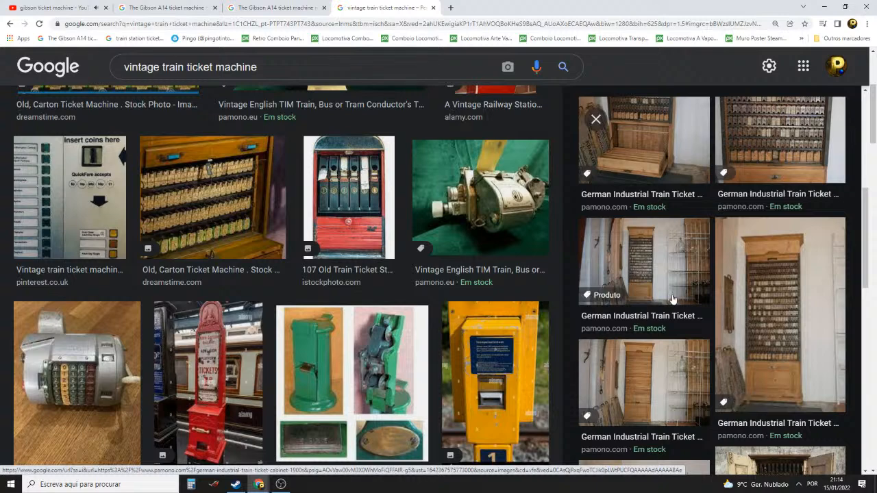
scroll(765, 305, "down", 1)
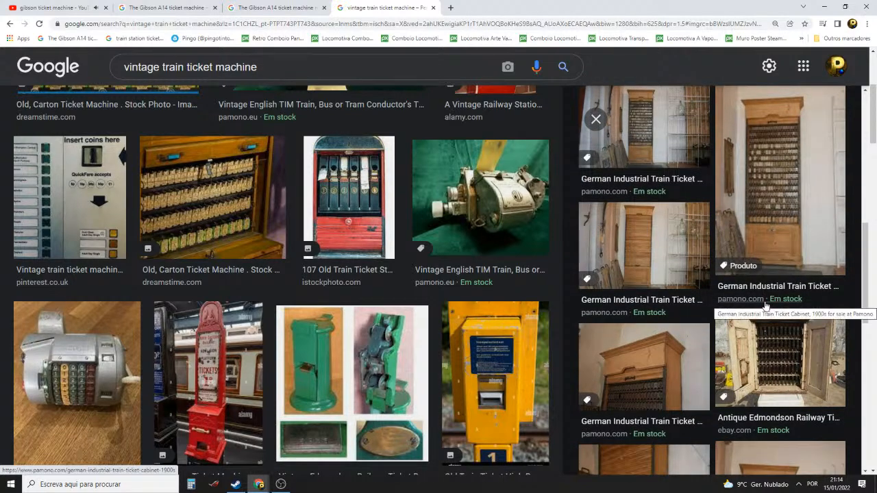
scroll(765, 306, "down", 3)
scroll(762, 308, "down", 3)
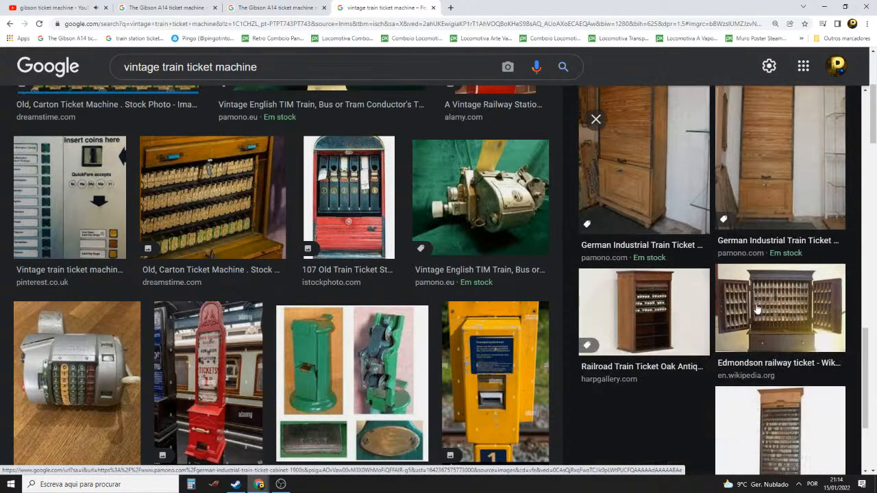
scroll(790, 309, "down", 1)
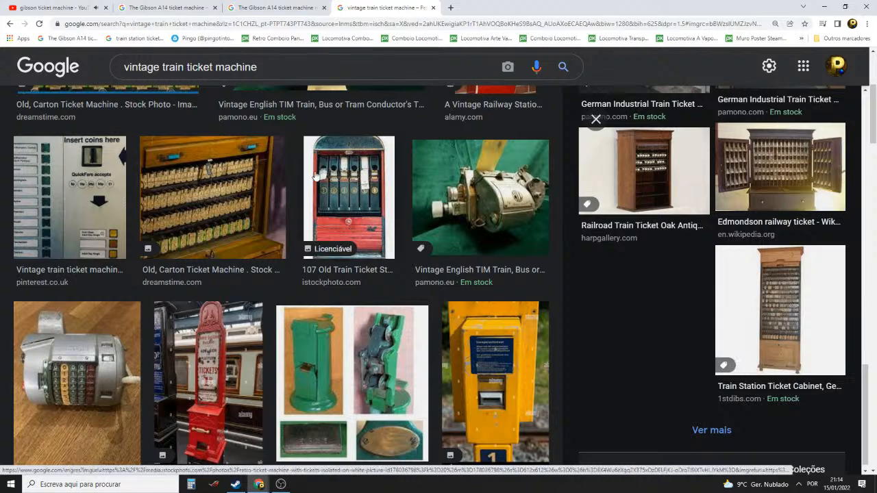
Return to the "Old, Carton Ticket Machine" preview, then preview the German cabinet's full ticket rack and browse its related images
left_click(8, 24)
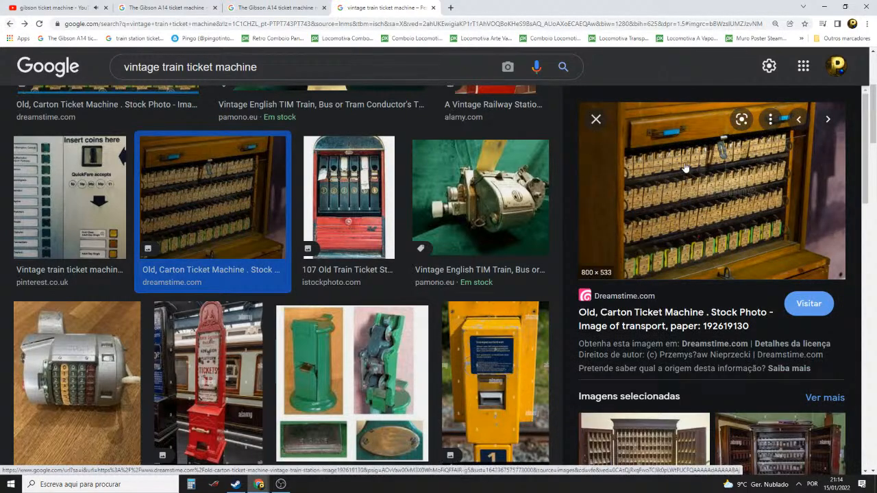
scroll(689, 172, "down", 3)
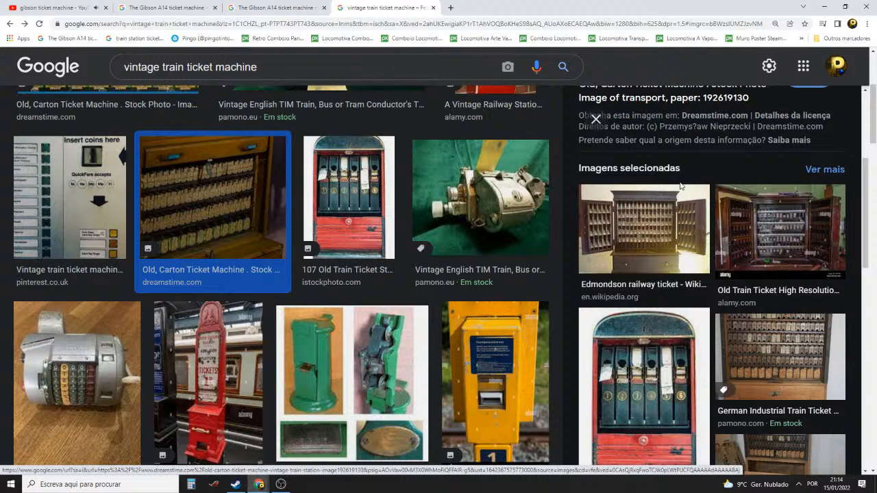
left_click(798, 373)
scroll(744, 298, "down", 3)
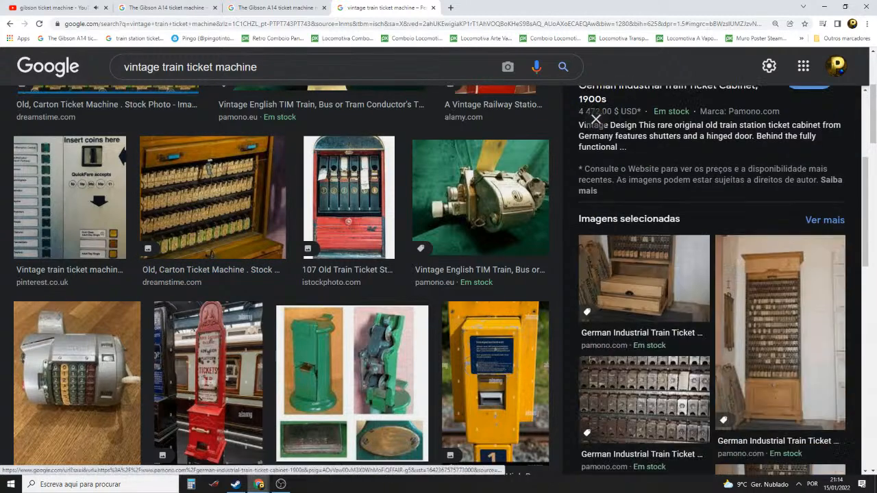
scroll(726, 290, "down", 4)
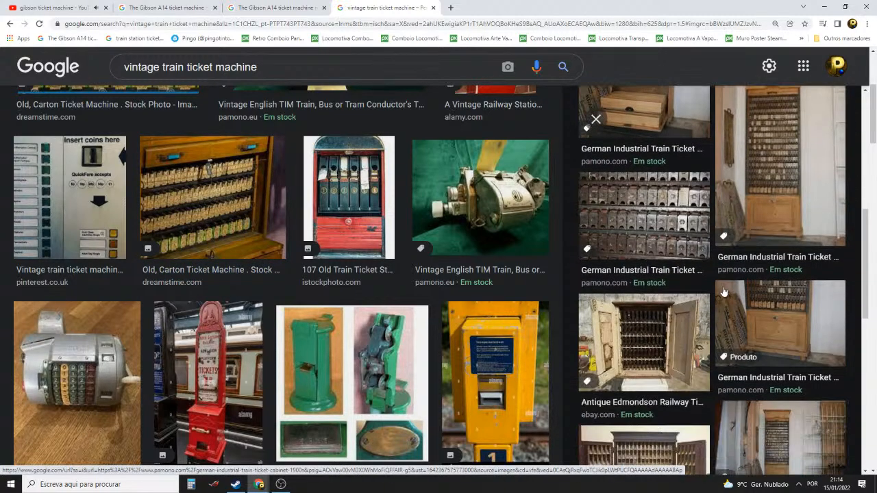
Preview the close-ups of the German cabinet's metal ticket holders and filled ticket rows, and examine the related ticket images
left_click(669, 226)
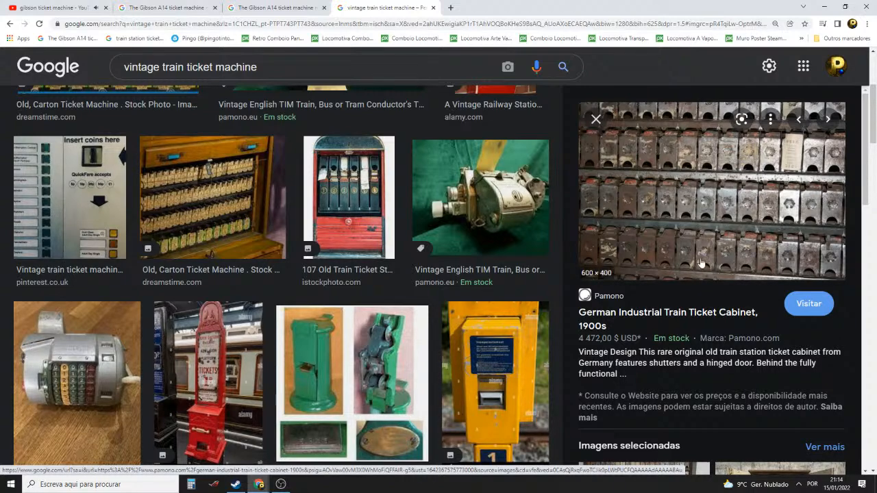
scroll(706, 260, "down", 4)
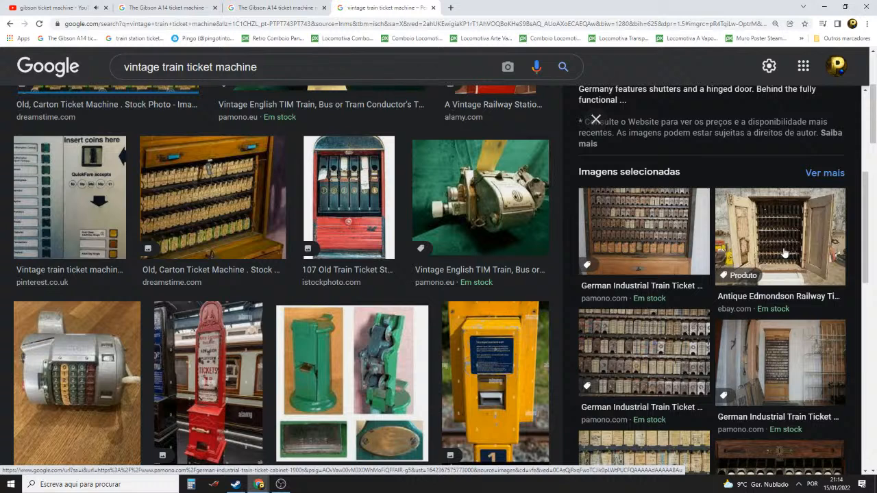
left_click(604, 381)
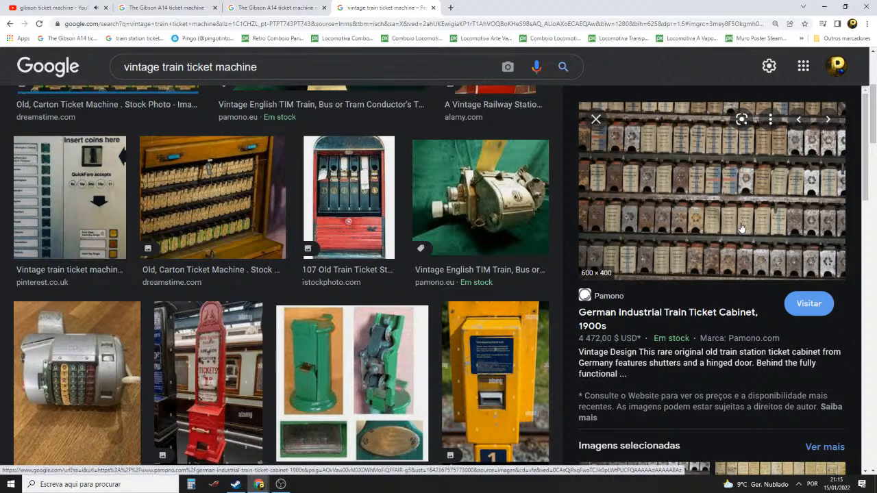
scroll(742, 228, "down", 6)
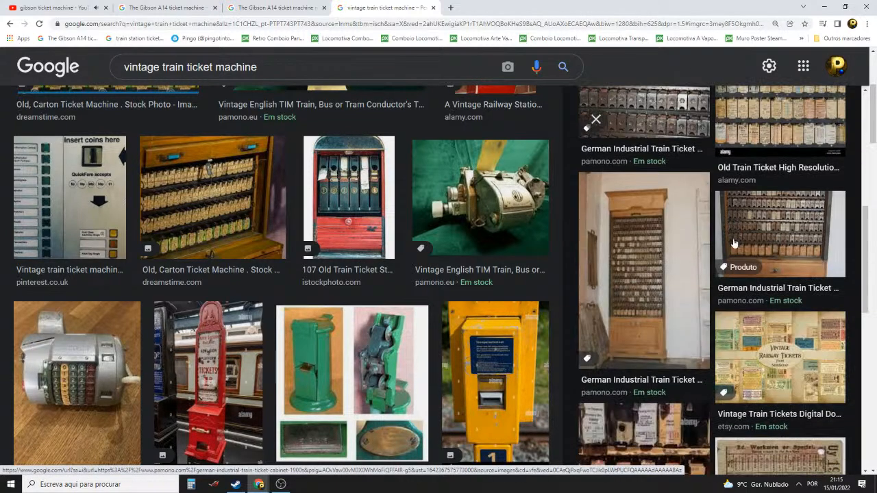
scroll(733, 242, "down", 3)
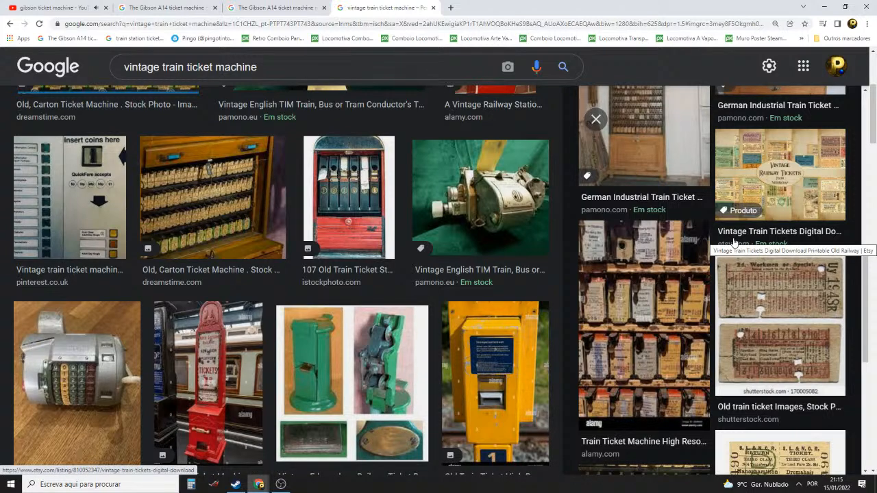
scroll(733, 242, "down", 2)
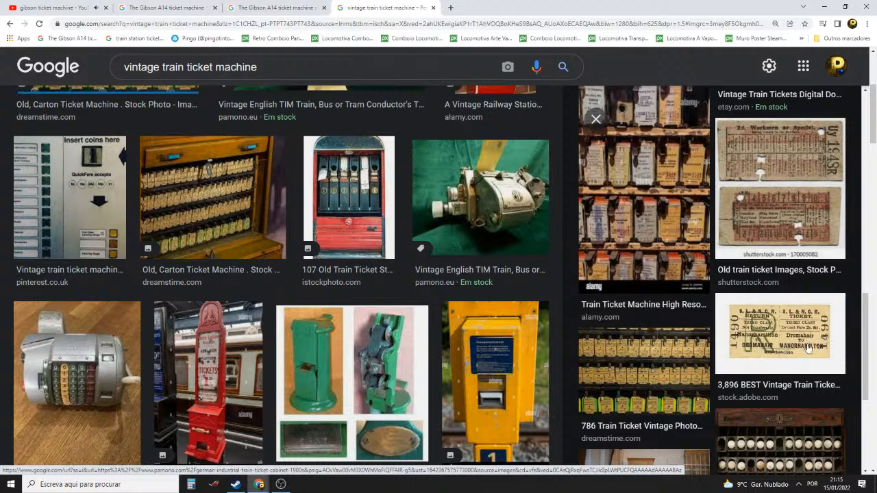
scroll(801, 354, "down", 2)
scroll(793, 352, "down", 3)
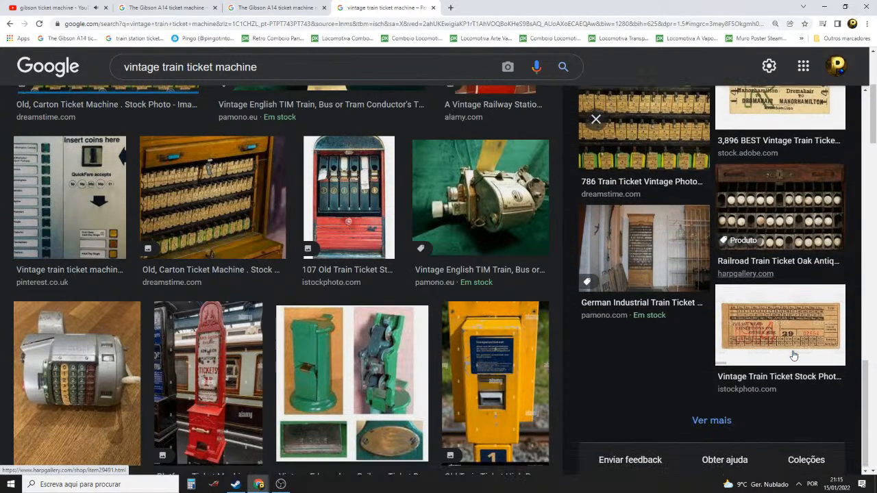
scroll(747, 343, "up", 4)
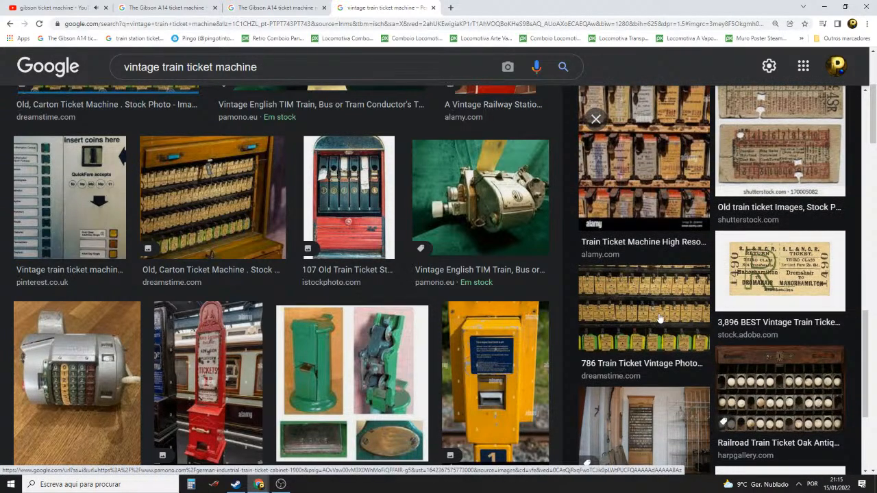
Preview the Alamy "Train Ticket Machine" photo of stacked tickets on wooden shelves and look through its related images
left_click(663, 148)
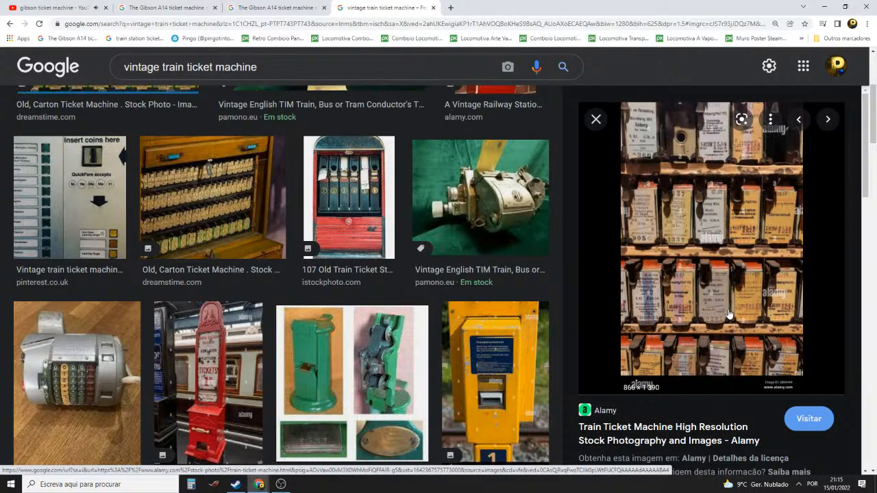
scroll(730, 314, "down", 3)
scroll(725, 325, "down", 3)
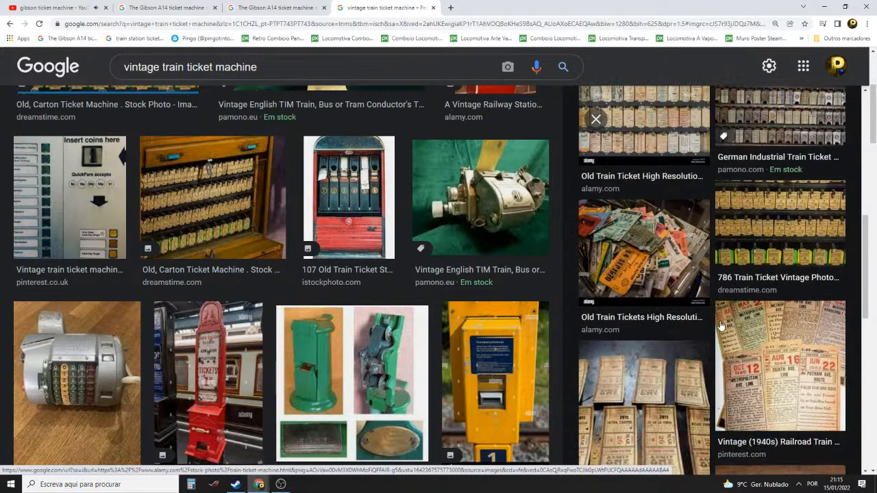
scroll(720, 322, "down", 6)
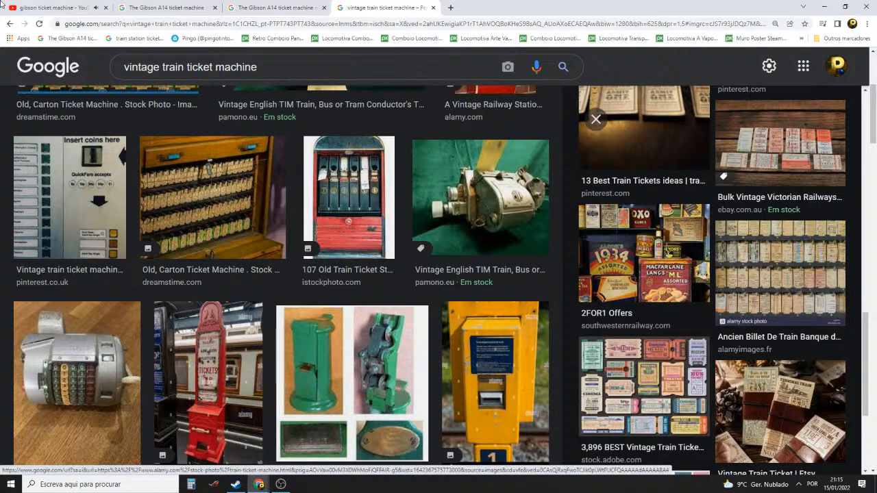
Go back to the German cabinet preview, then reopen the "Old, Carton Ticket Machine" result to view its related images
left_click(9, 24)
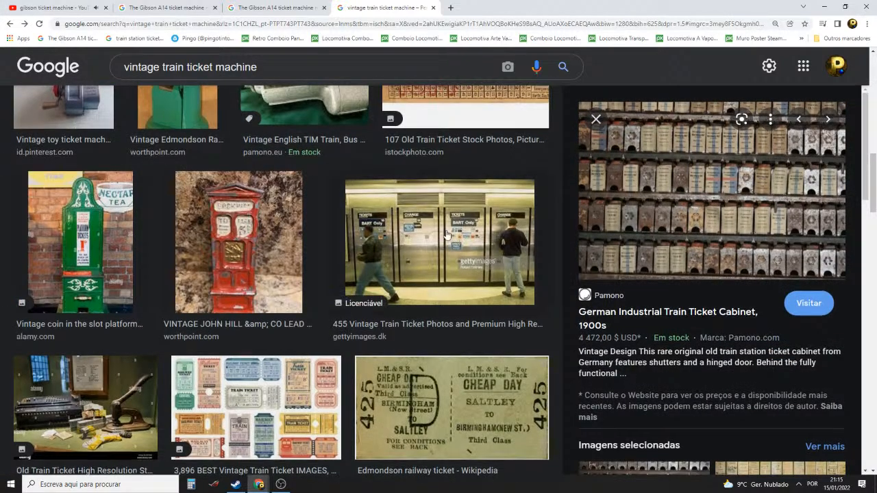
scroll(442, 233, "up", 3)
scroll(442, 234, "up", 5)
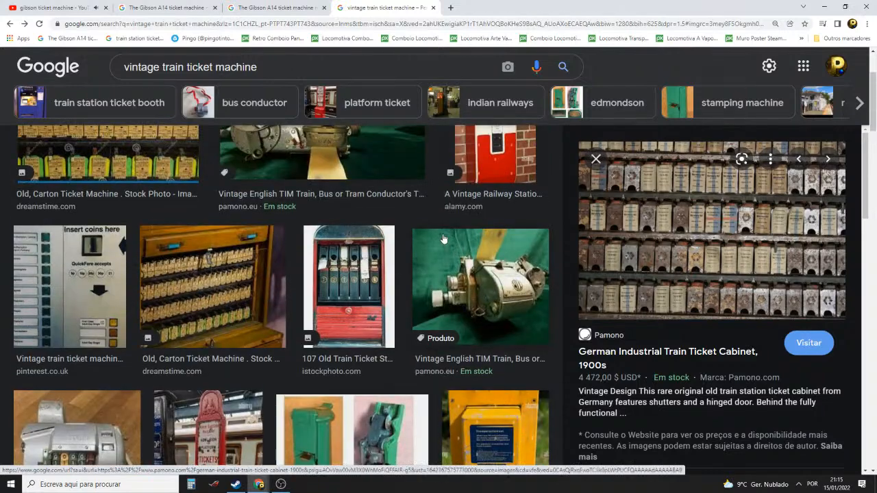
left_click(247, 268)
scroll(644, 290, "down", 3)
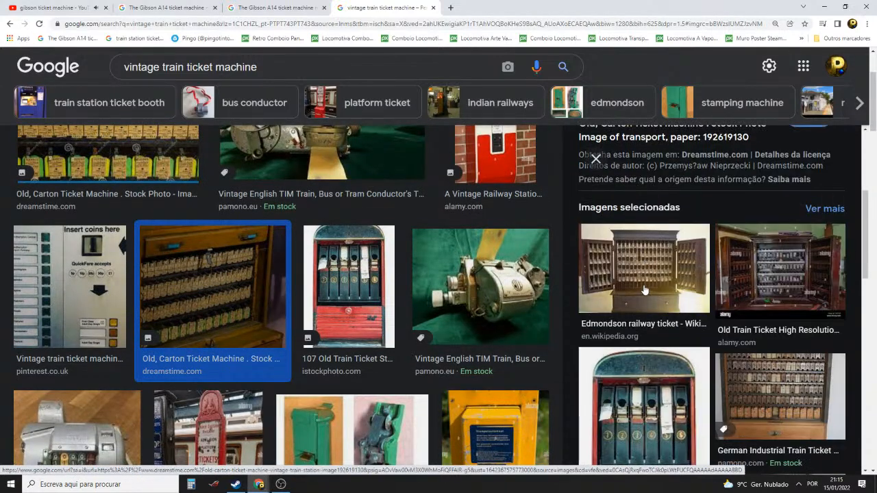
Preview the "Edmondson railway ticket" cabinet from Wikipedia and look through its related ticket cabinets
left_click(666, 280)
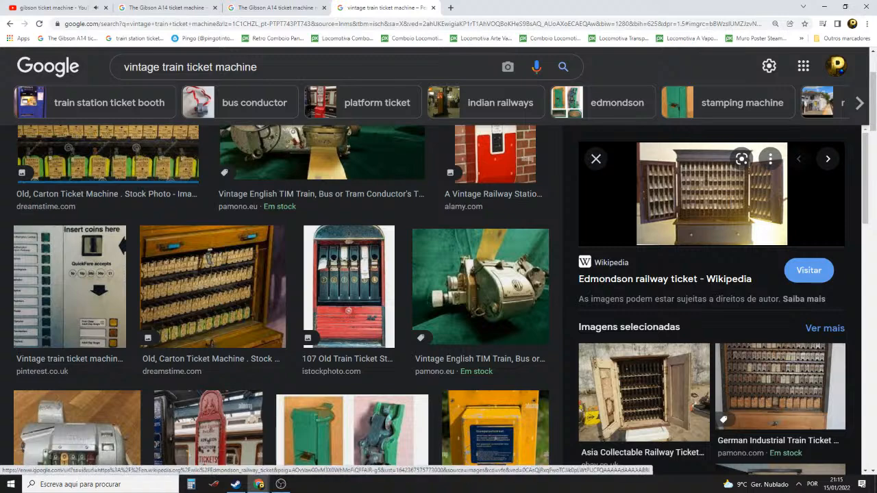
scroll(715, 291, "down", 3)
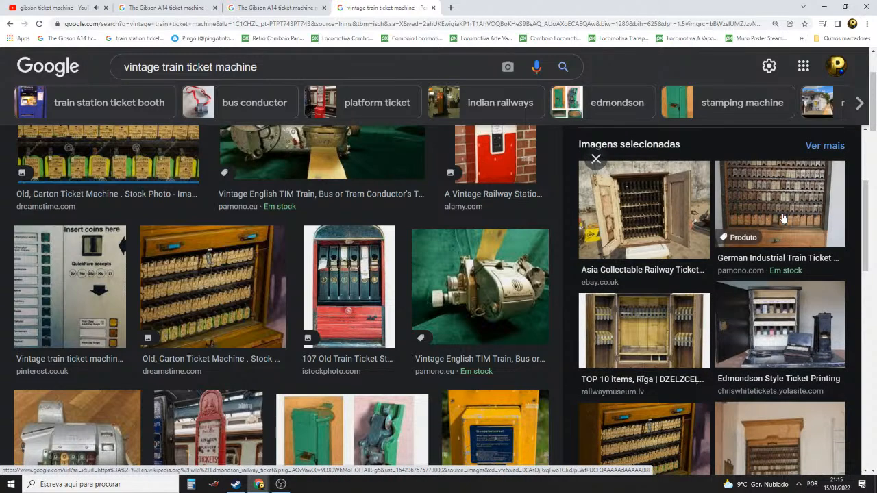
scroll(725, 216, "up", 3)
scroll(669, 199, "down", 5)
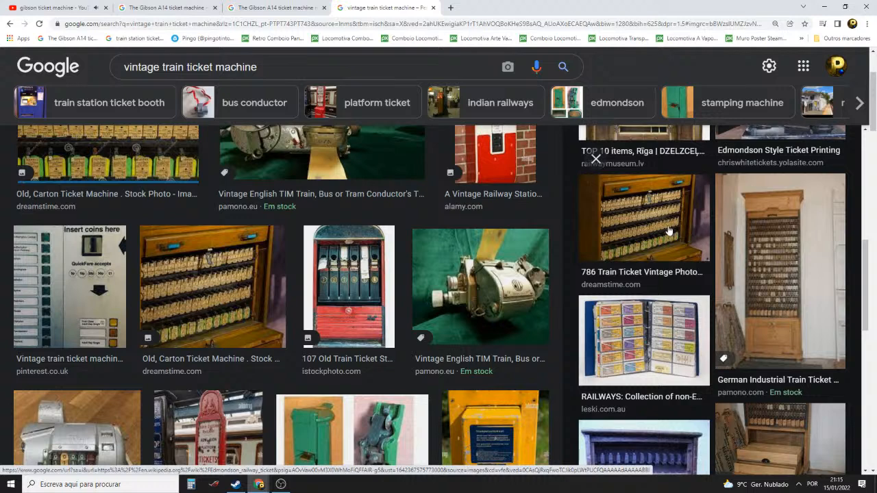
Preview the German cabinet photos of its open lower drawers and closed lower door from the Edmondson cabinet's related images
left_click(775, 335)
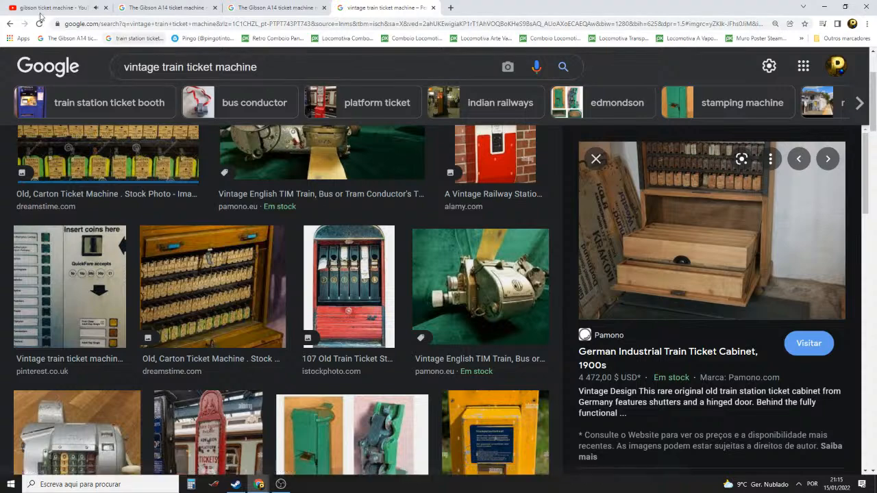
left_click(8, 25)
scroll(769, 348, "down", 8)
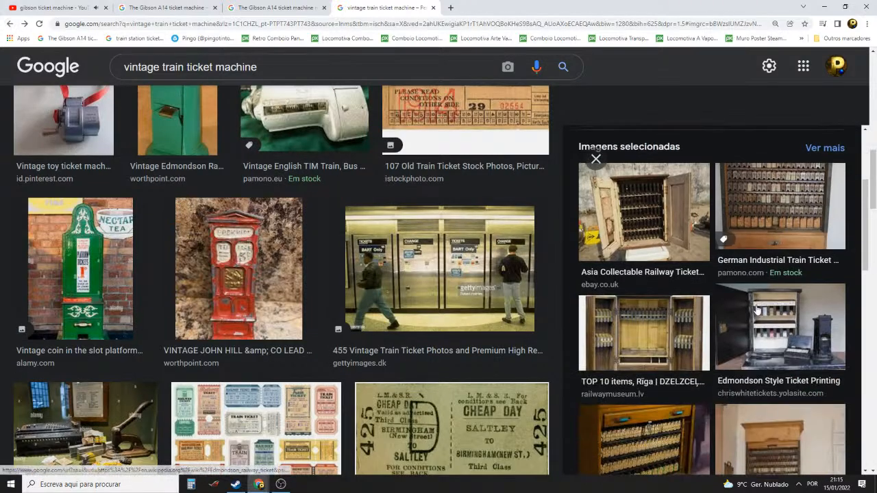
scroll(769, 348, "up", 3)
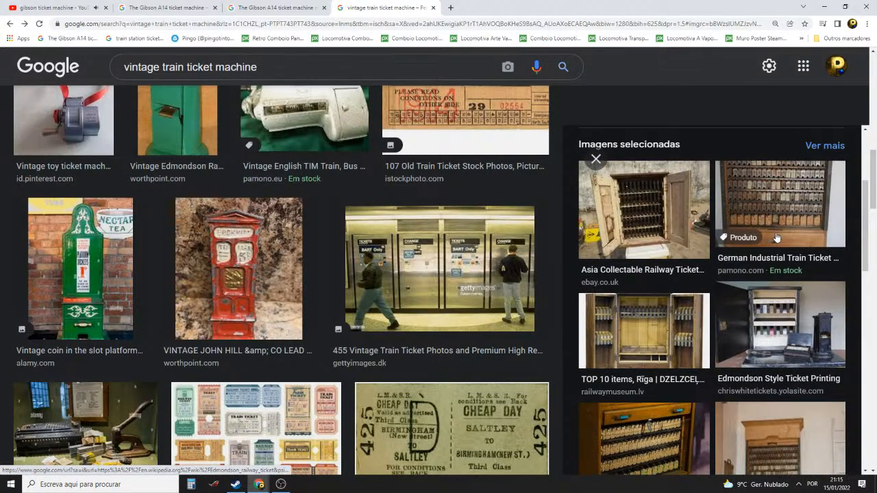
scroll(781, 315, "down", 6)
scroll(787, 311, "down", 2)
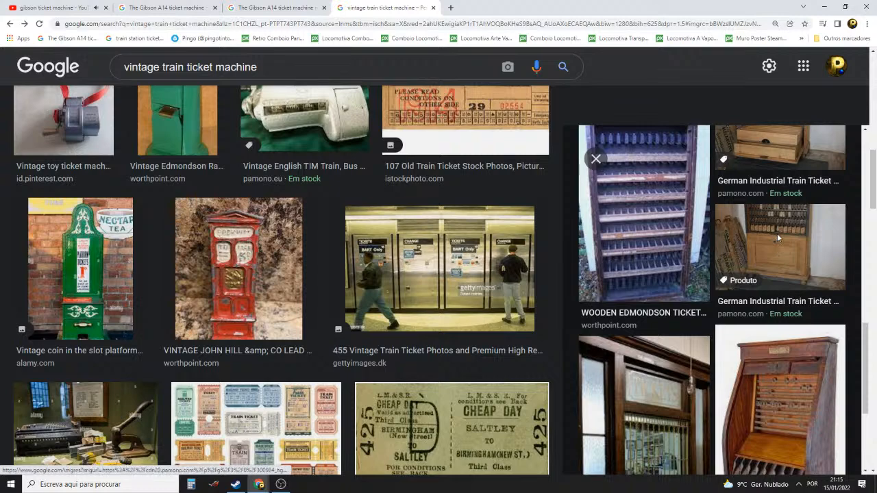
left_click(777, 234)
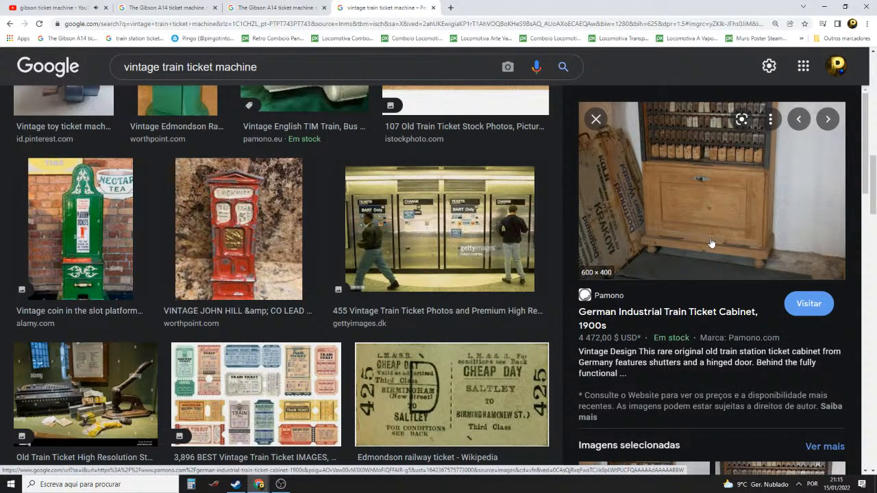
Look through the related photos of the German Industrial Train Ticket Cabinet
scroll(712, 244, "down", 3)
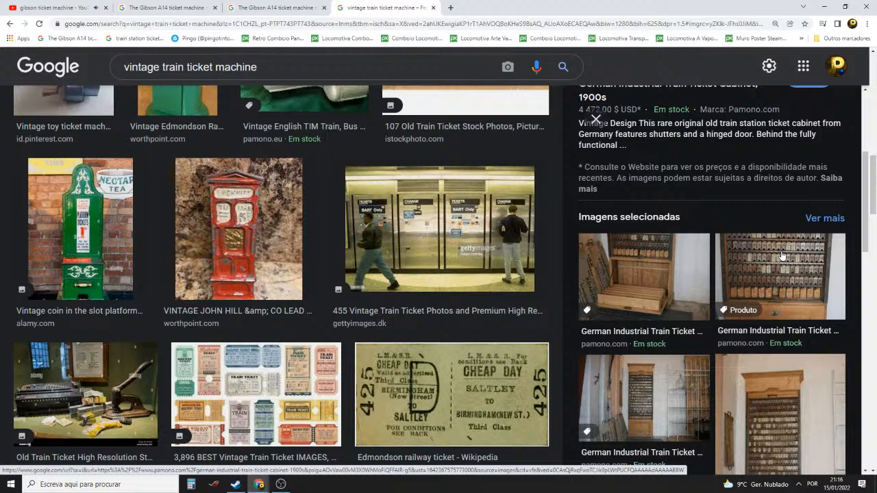
scroll(782, 257, "down", 2)
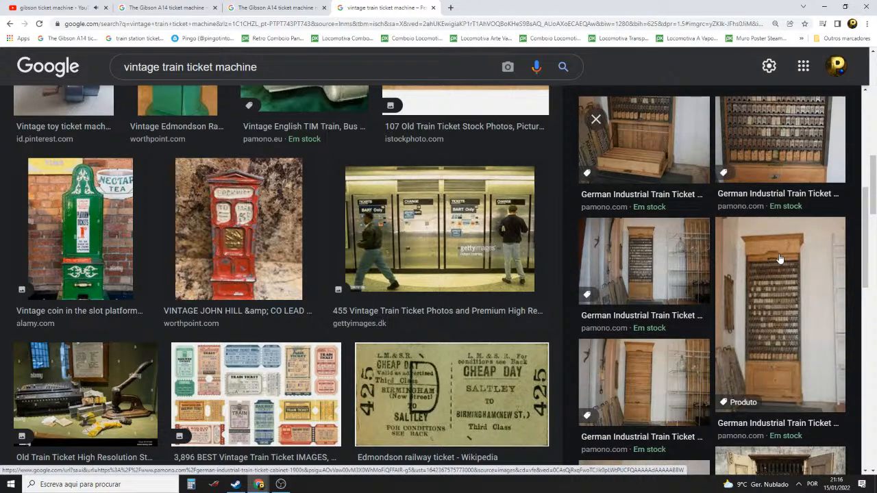
Leave the image results and switch to the Steam library
left_click(823, 7)
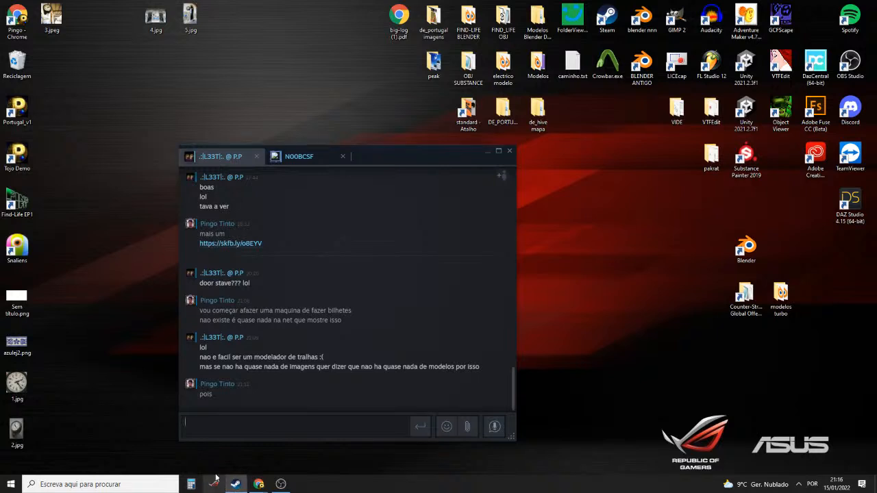
left_click(235, 482)
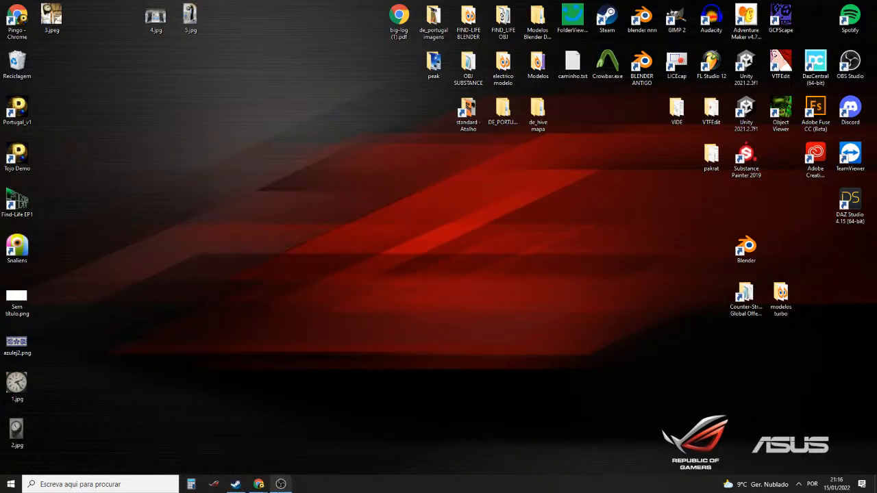
left_click(235, 484)
left_click(236, 485)
left_click(235, 484)
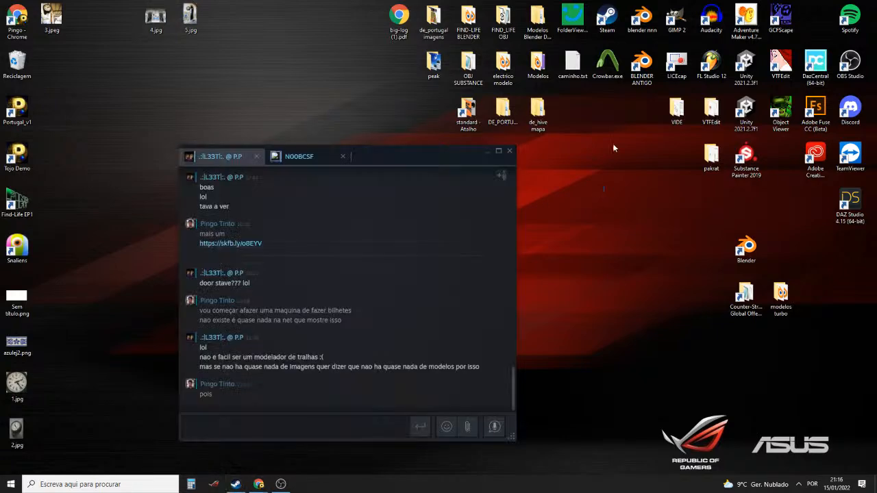
double_click(607, 18)
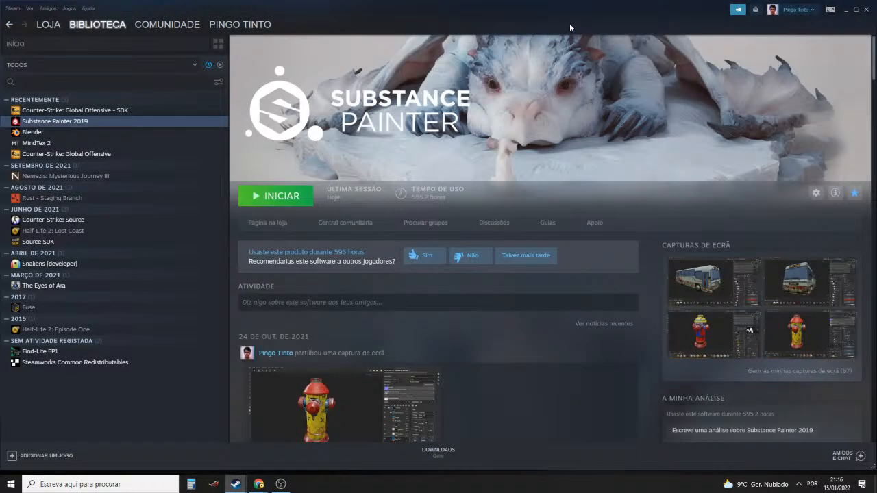
Launch Hammer World Editor from the Counter-Strike: Global Offensive SDK and open the train_station_SDK.vmf map
left_click(80, 111)
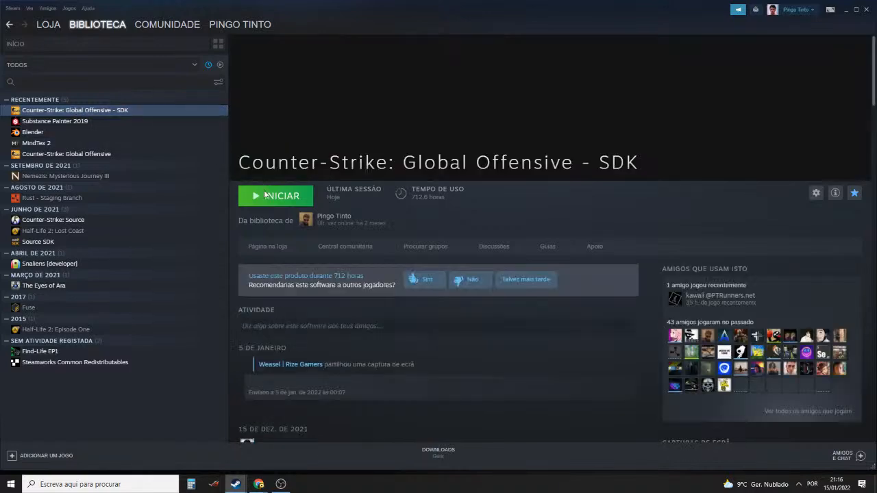
left_click(274, 197)
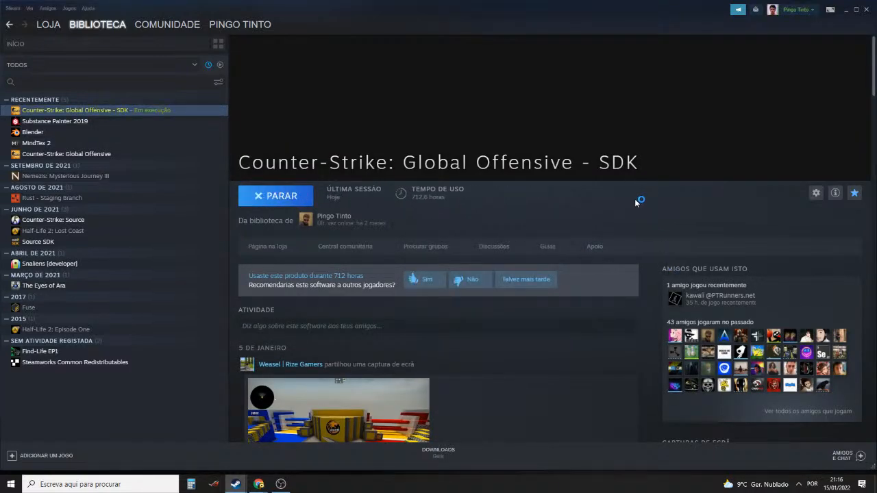
left_click(434, 188)
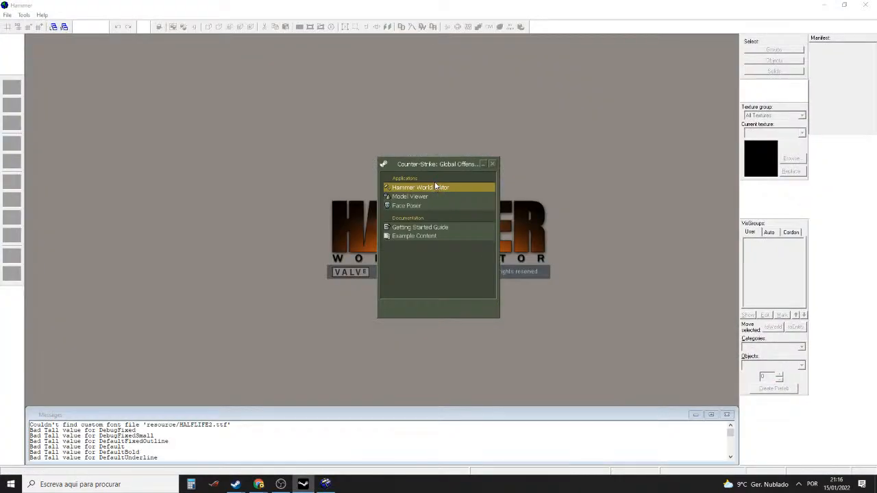
left_click(7, 15)
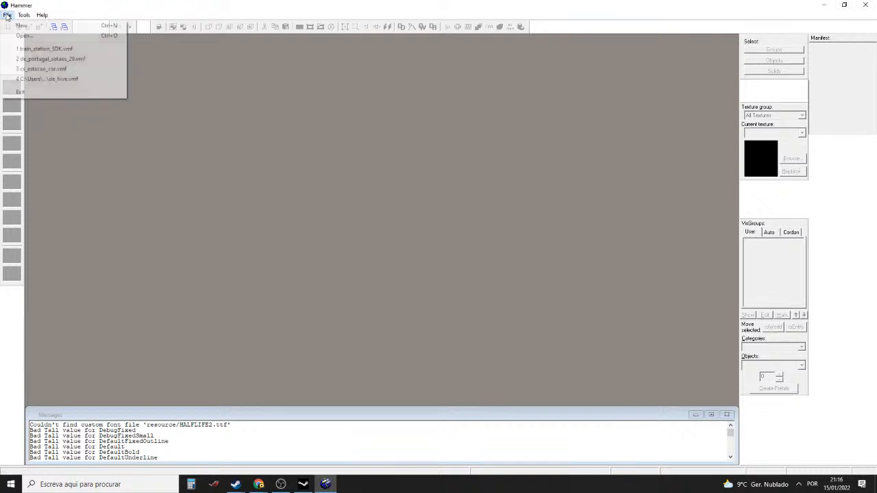
left_click(44, 49)
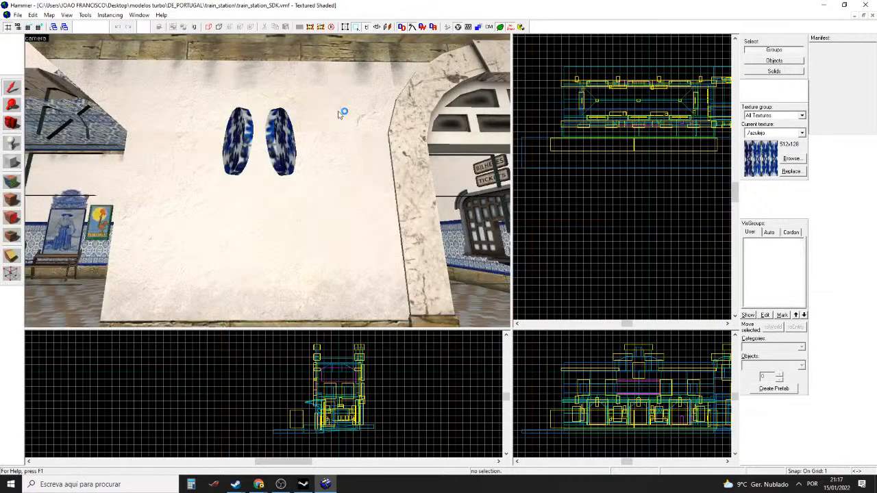
Place an info_player_terrorist entity on the ticket office floor in front of the wall-mounted OUT/IN racks
left_click(12, 123)
left_click_drag(267, 176, 322, 171)
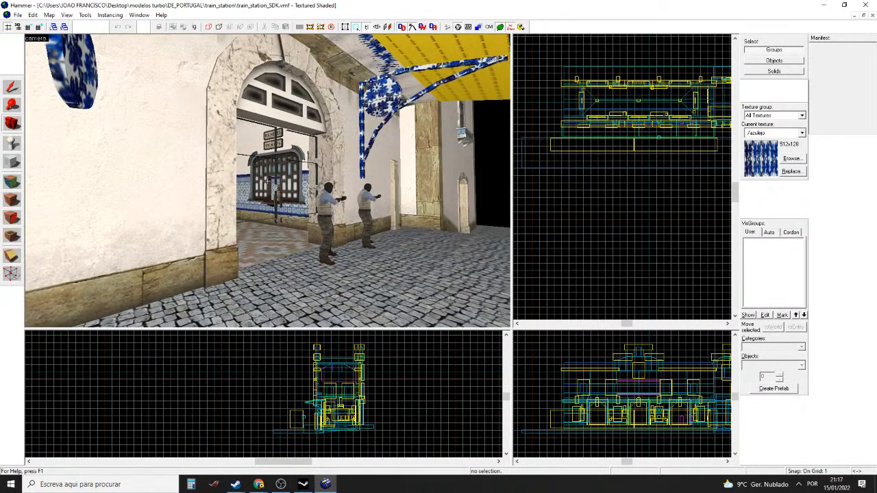
scroll(268, 176, "up", 3)
scroll(267, 176, "up", 3)
left_click_drag(267, 176, 302, 181)
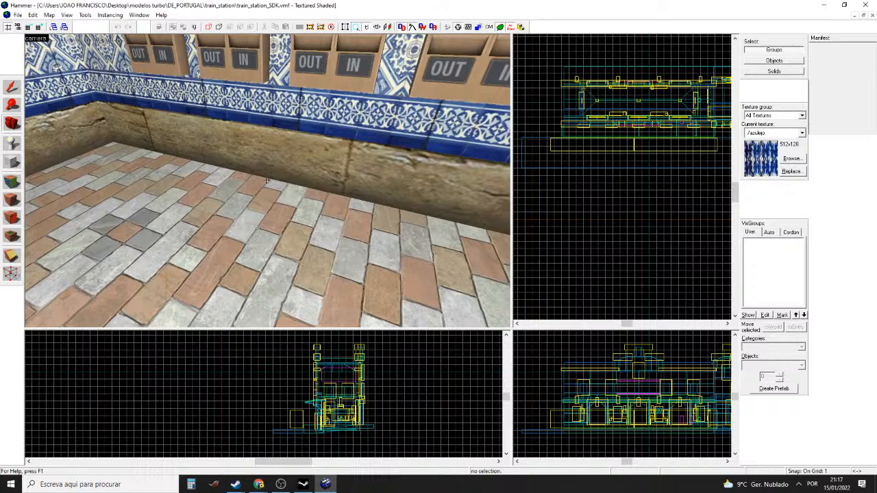
left_click(11, 182)
left_click(260, 254)
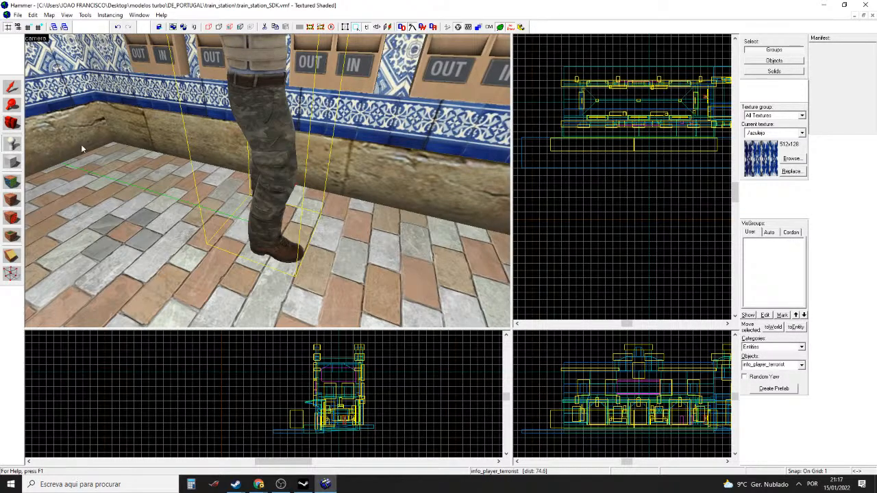
Outline a block 26 units wide and 57 units long beside the player figure, against the wall with the racks
left_click(14, 128)
mouse_move(268, 181)
left_mouse_down()
mouse_move(233, 158)
mouse_move(137, 171)
mouse_move(267, 181)
left_mouse_up()
scroll(267, 180, "down", 2)
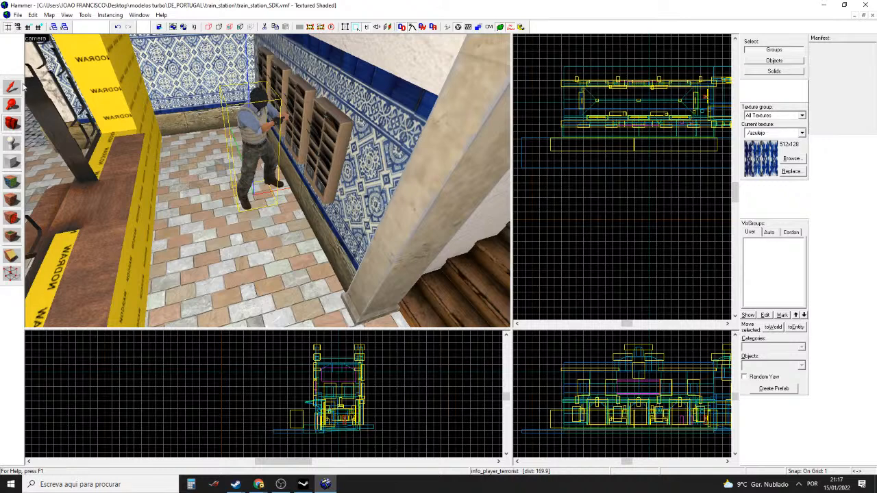
left_click(11, 161)
scroll(616, 105, "up", 2)
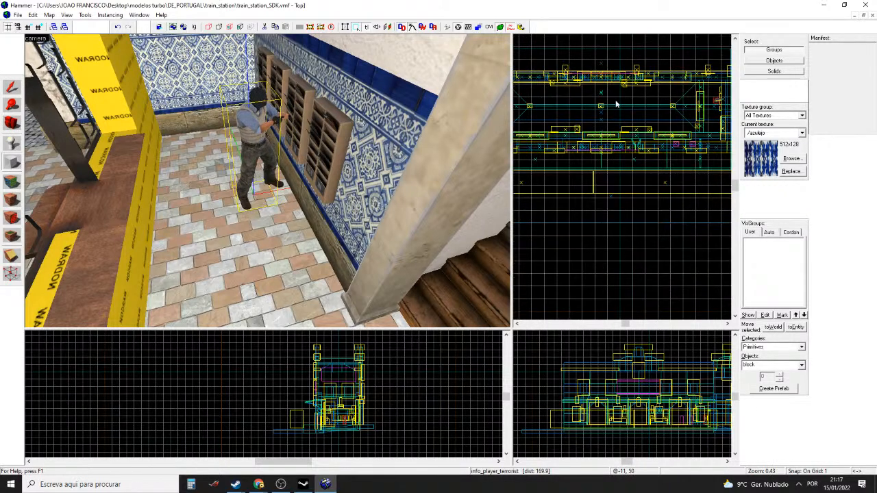
scroll(616, 104, "up", 8)
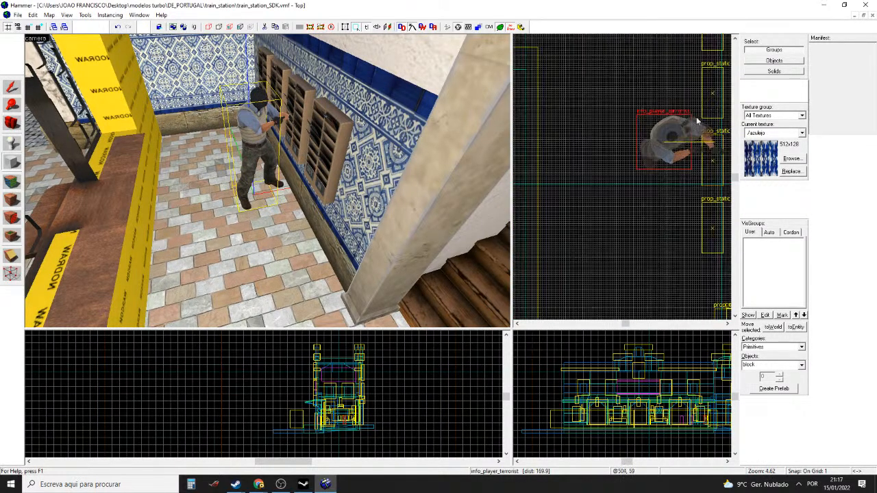
left_click_drag(643, 120, 694, 177)
left_click_drag(666, 150, 695, 166)
scroll(694, 164, "down", 2)
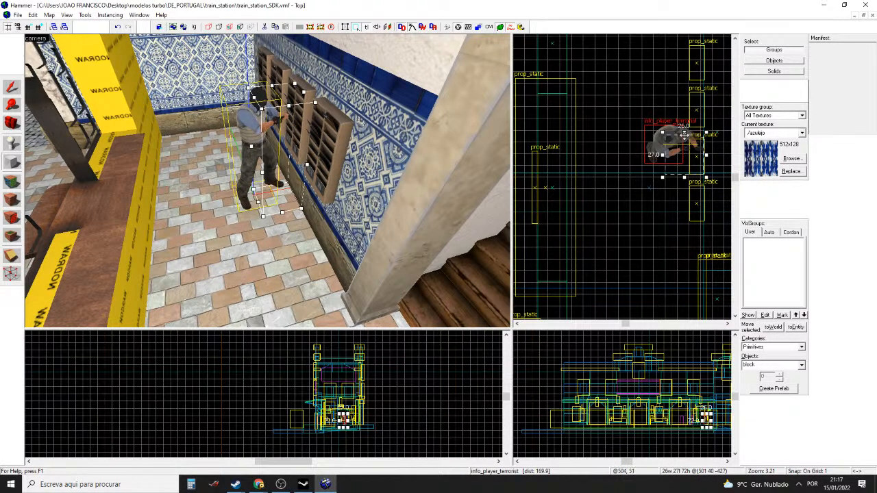
left_click_drag(685, 132, 683, 98)
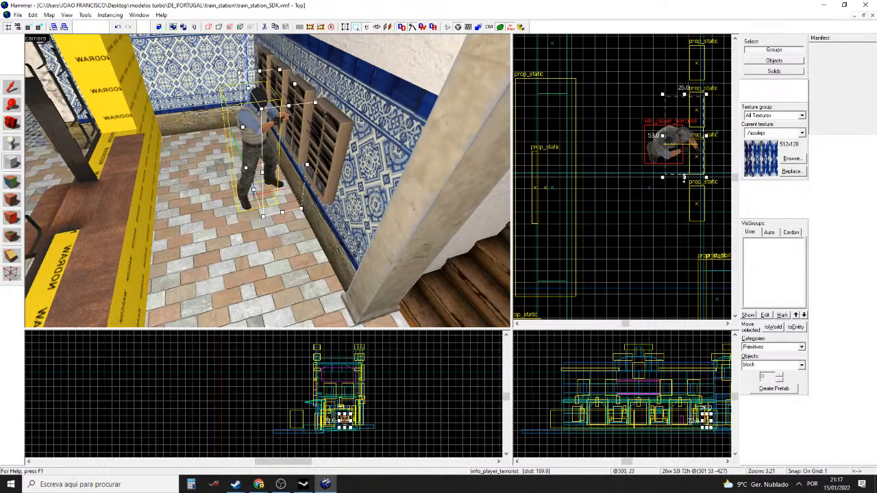
left_click_drag(684, 177, 685, 183)
Align the block's base with the floor, set its height to 42 units and create it
scroll(652, 440, "up", 10)
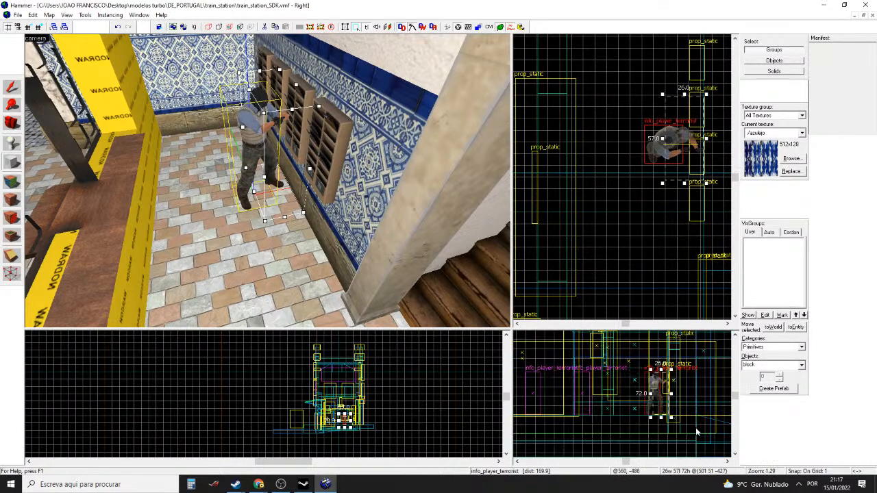
scroll(637, 428, "up", 4)
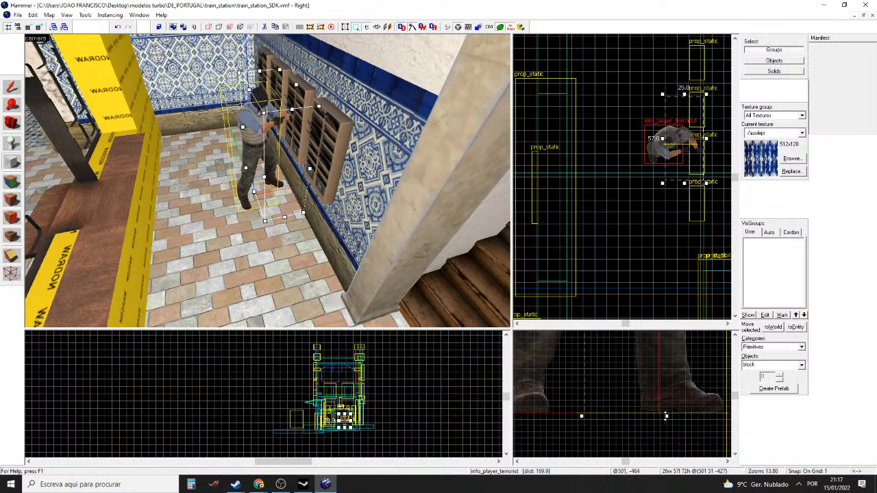
scroll(651, 401, "down", 9)
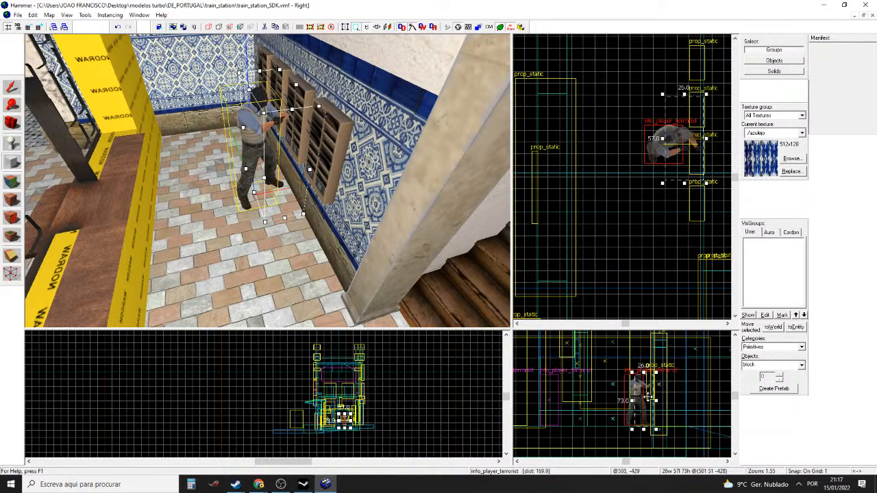
scroll(648, 394, "up", 3)
left_click_drag(642, 368, 642, 411)
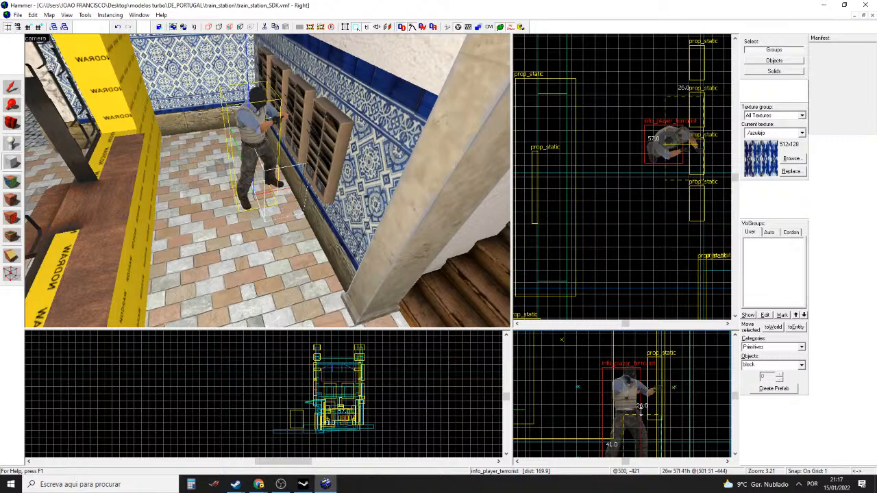
left_click_drag(642, 410, 642, 408)
key("Return")
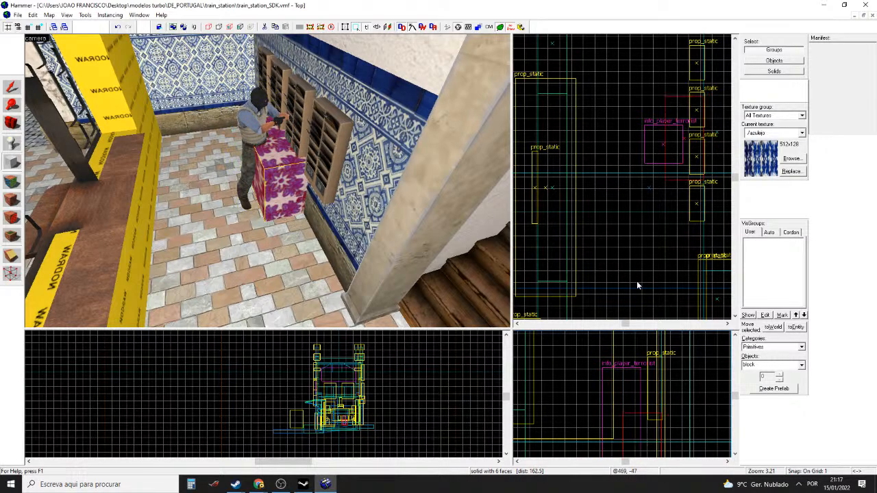
View the new block and player figure through the ticket counter opening, and show the block's dimensions
left_click(15, 122)
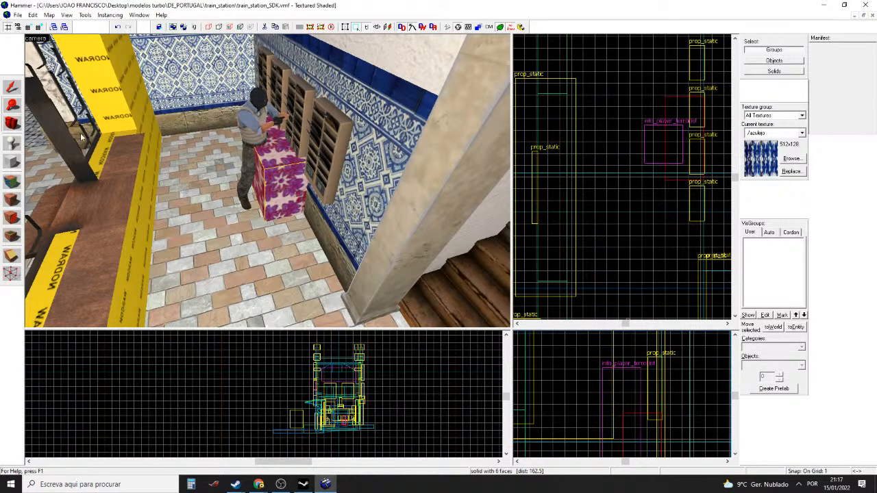
left_click_drag(267, 179, 205, 182)
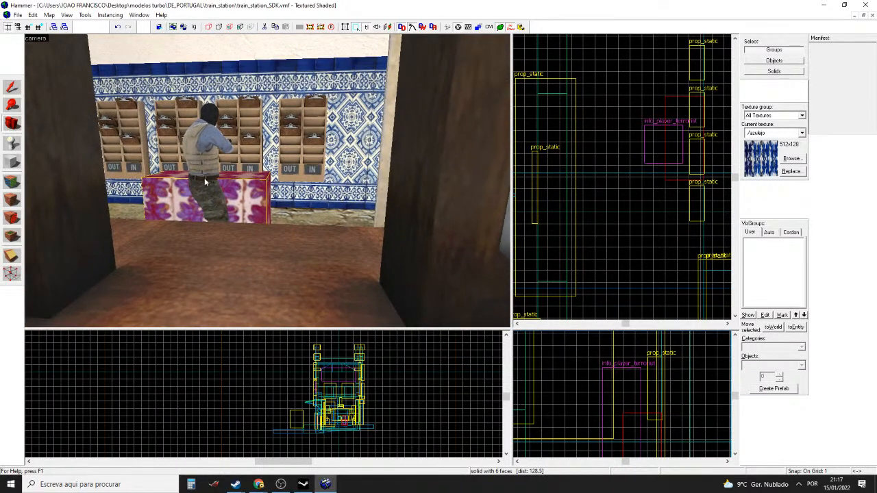
left_click(12, 87)
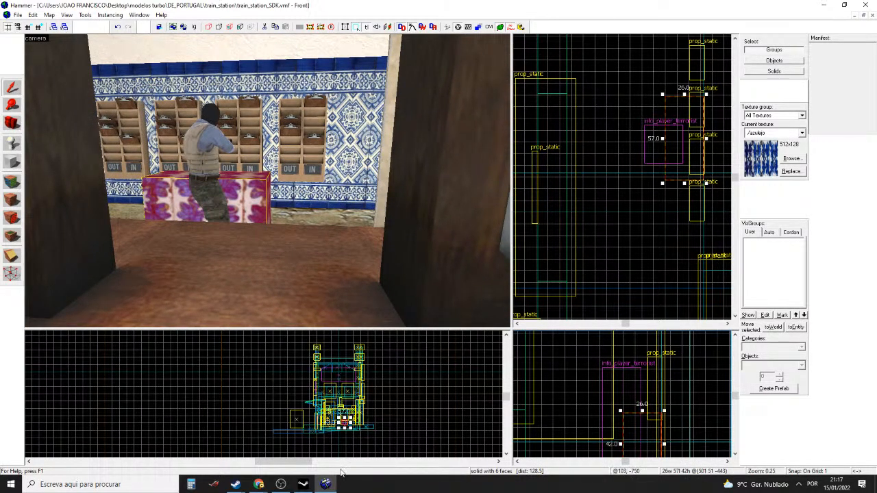
Switch to Chrome and bookmark the "vintage train ticket machine" image search with the German cabinet preview
left_click(258, 485)
left_click(327, 453)
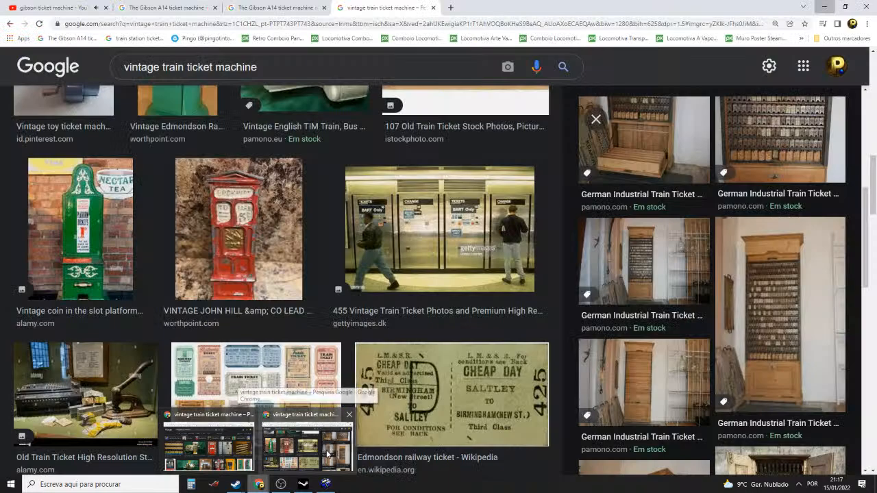
left_click(236, 24)
left_click_drag(238, 24, 29, 39)
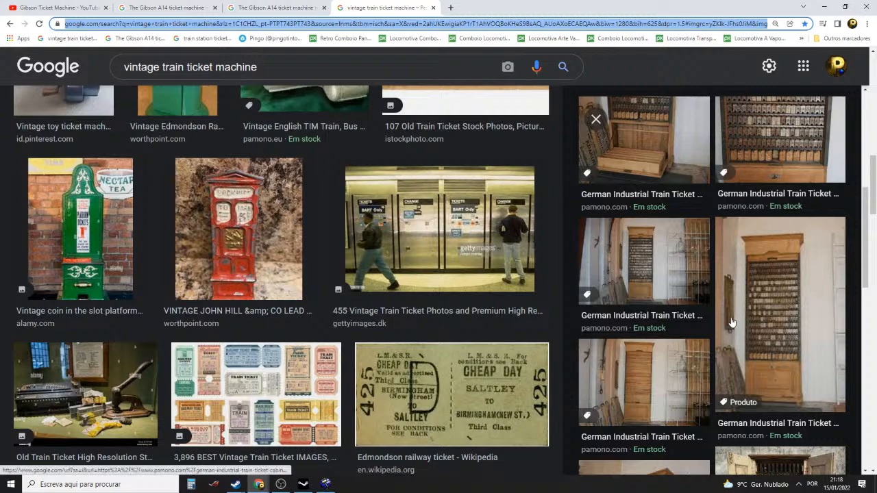
Examine the related German, oak and Edmondson ticket cabinets, then return to the German cabinet preview
scroll(733, 322, "down", 4)
scroll(760, 327, "down", 3)
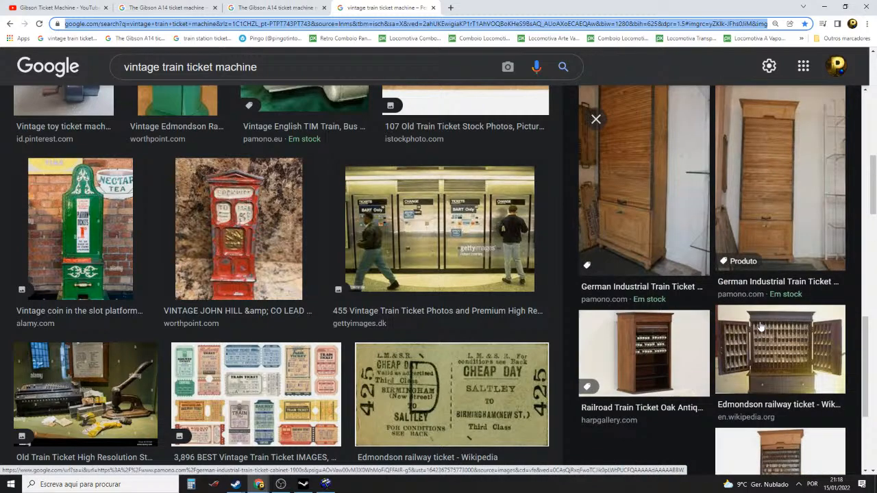
scroll(761, 327, "down", 3)
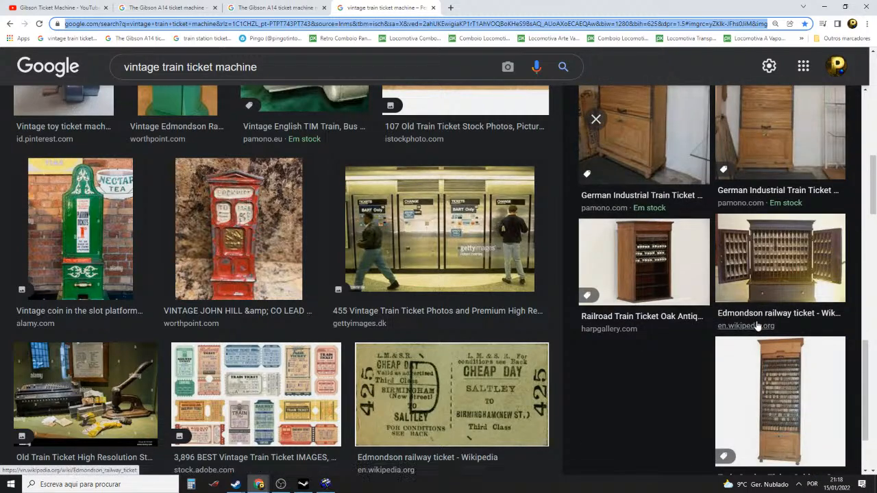
scroll(758, 326, "down", 3)
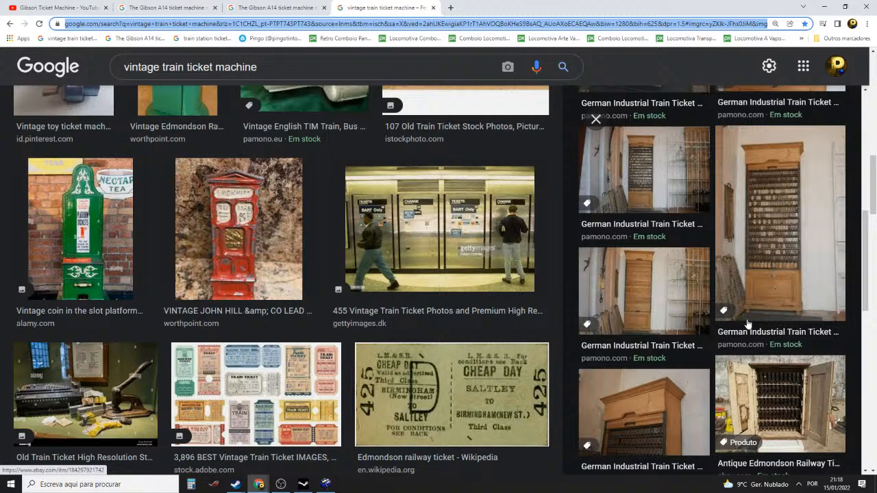
left_click(748, 324)
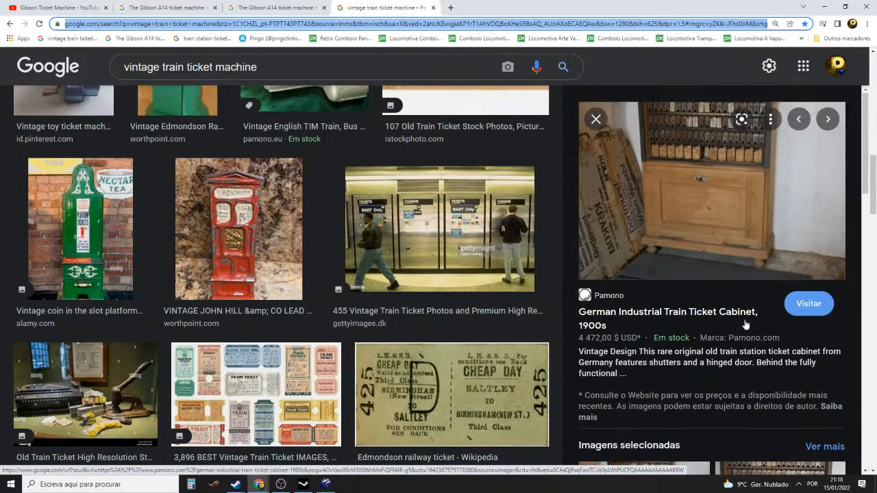
scroll(746, 324, "up", 2)
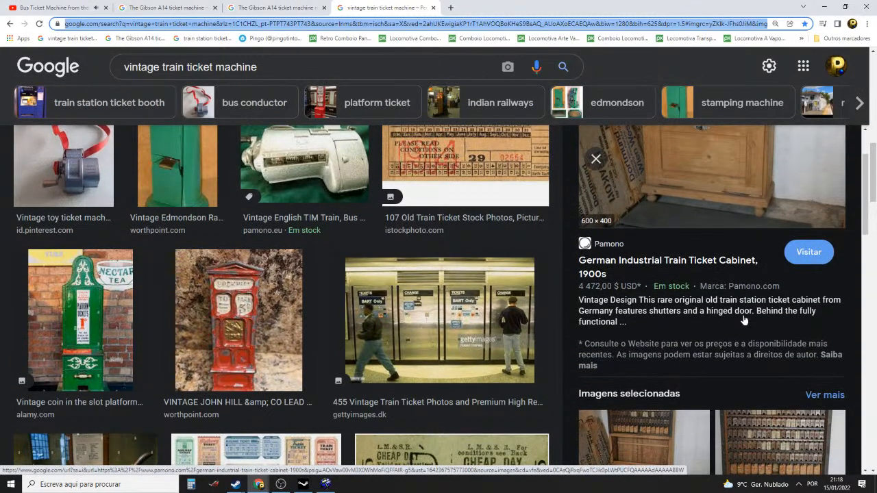
scroll(417, 267, "up", 1)
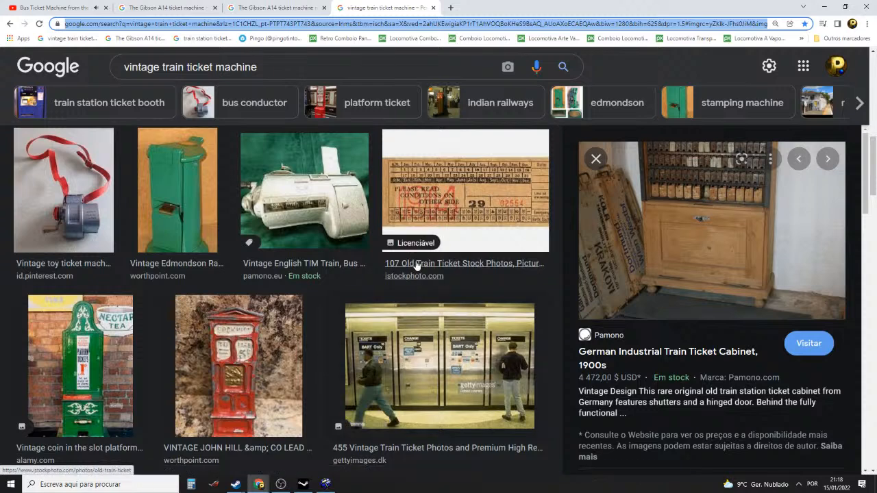
Compare the German, Edmondson and old carton ticket cabinet references with the block in Hammer
scroll(416, 267, "down", 2)
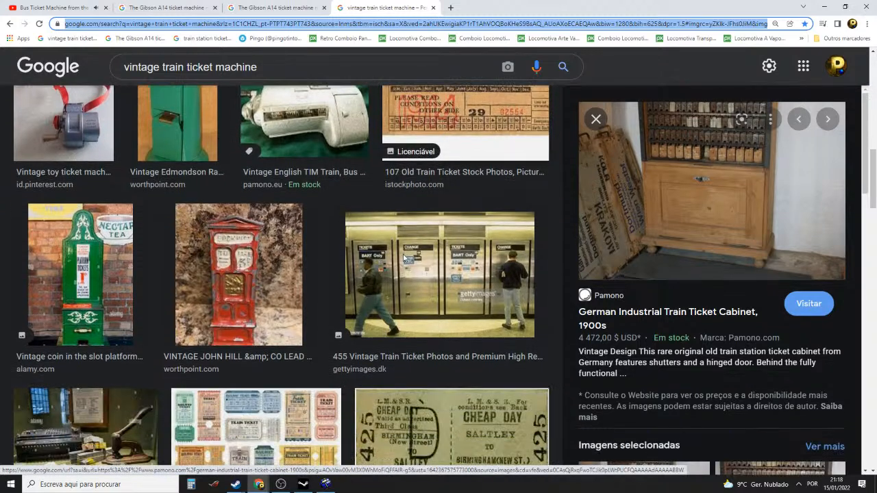
left_click(332, 488)
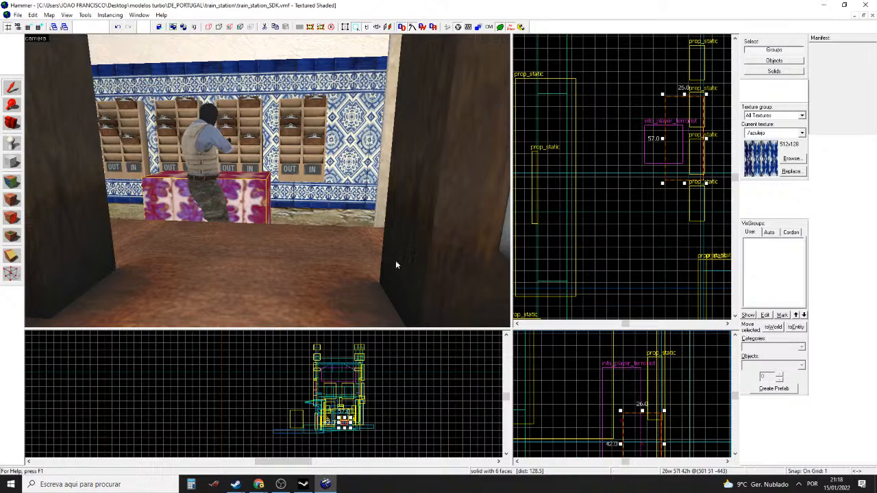
left_click(326, 484)
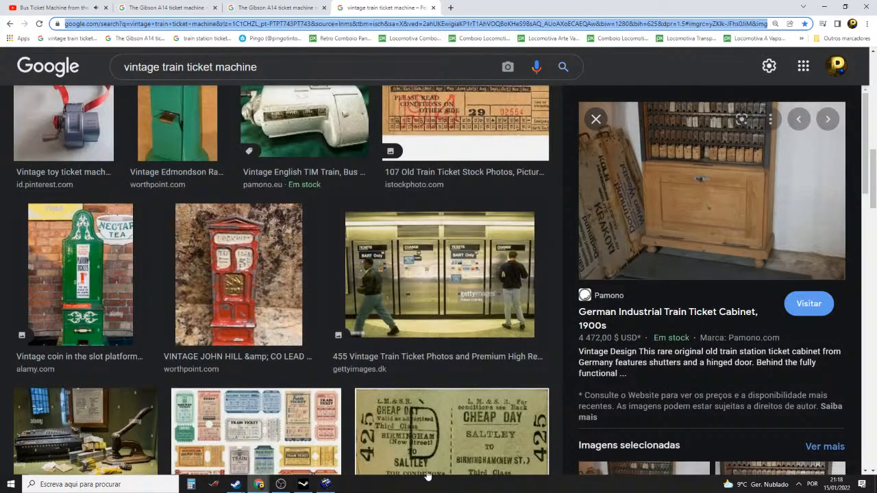
scroll(713, 356, "down", 4)
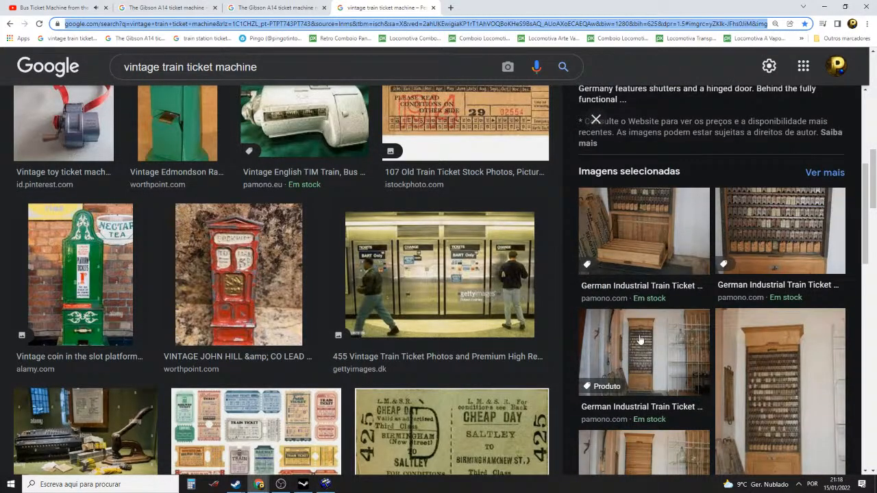
scroll(707, 370, "down", 3)
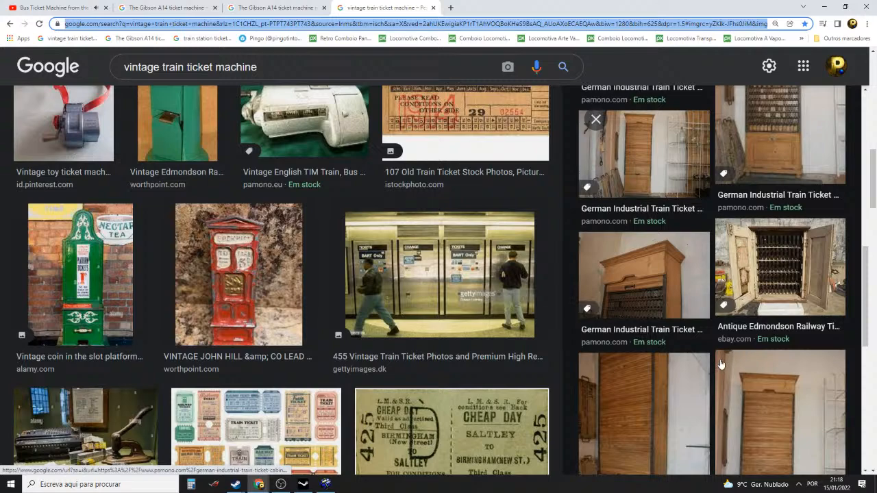
scroll(366, 302, "up", 5)
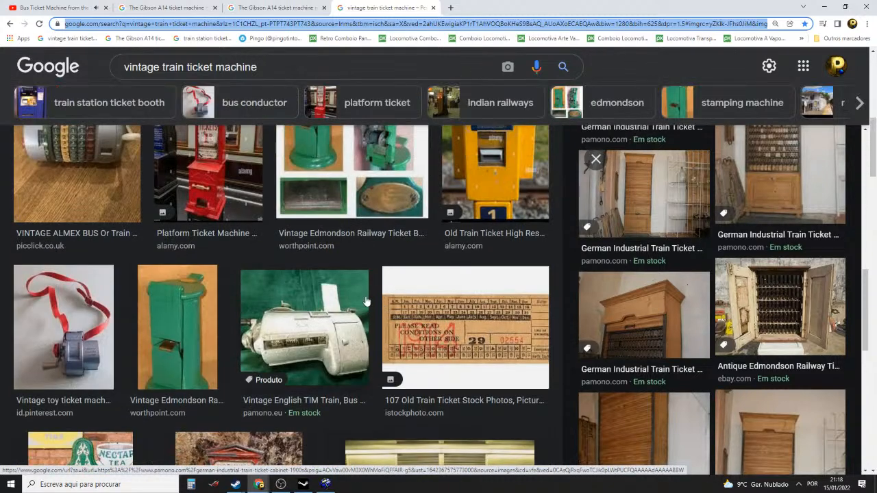
scroll(367, 302, "up", 2)
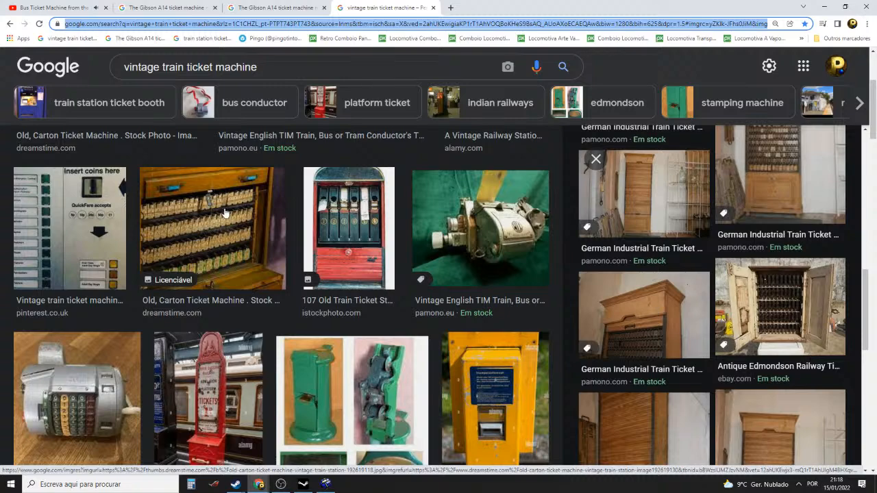
Switch to Hammer and lower the cabinet's base block to a height of 38 units
left_click(326, 484)
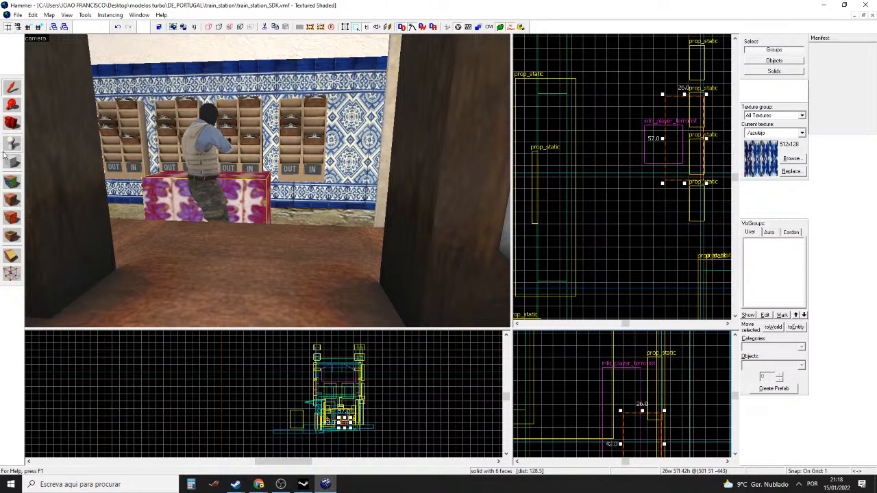
scroll(394, 440, "up", 2)
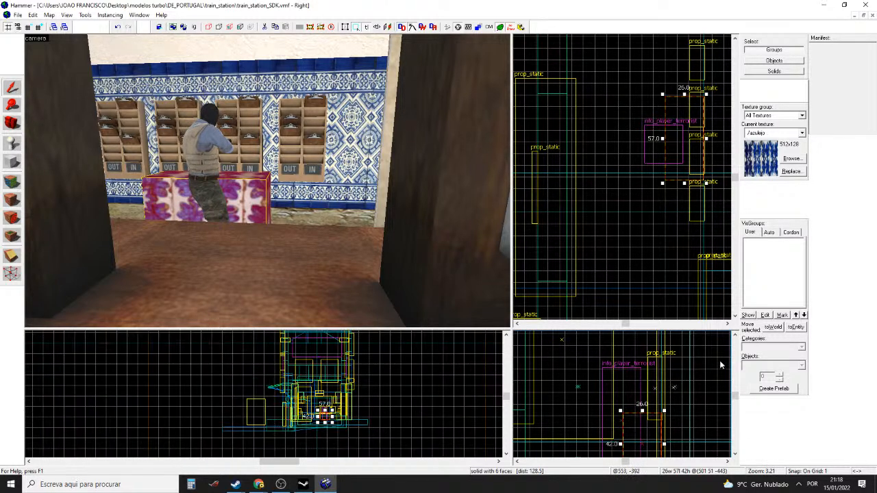
scroll(658, 376, "up", 4)
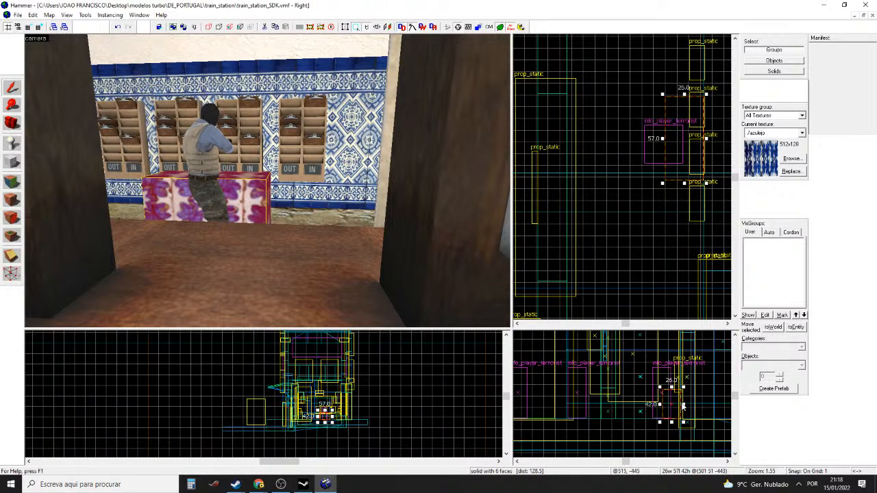
left_click(206, 163)
left_click(253, 197)
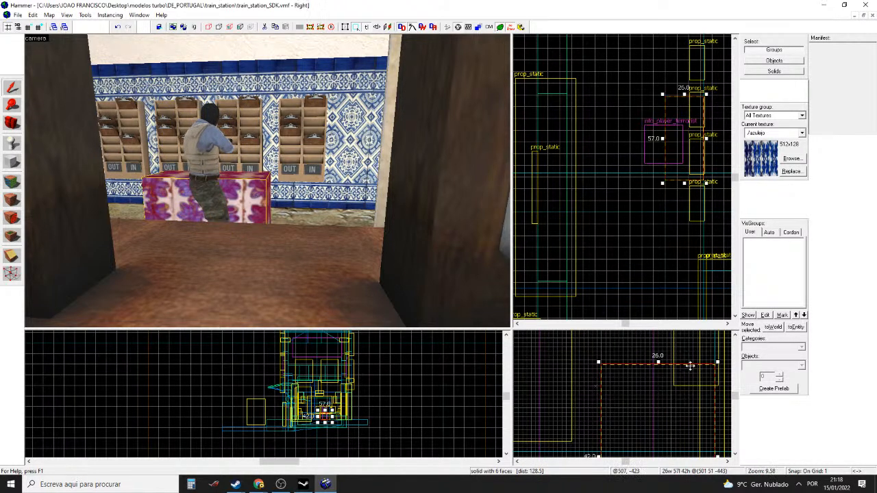
left_click_drag(658, 363, 660, 380)
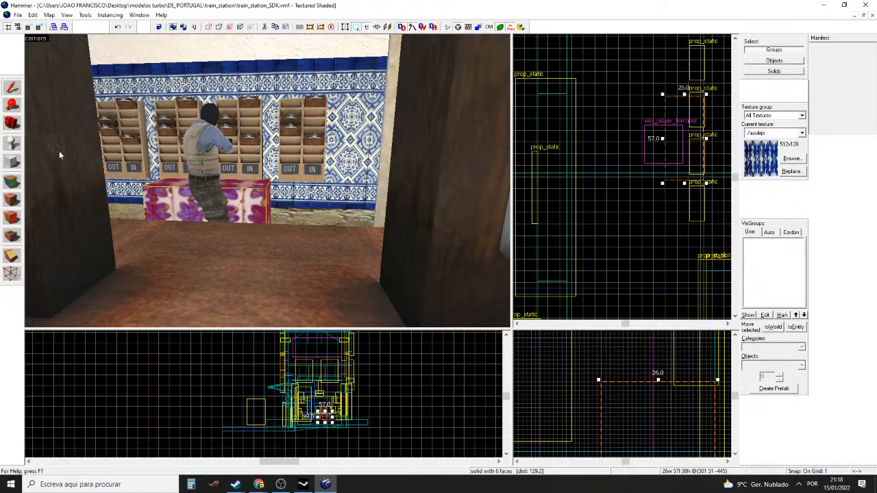
Draw an upper cabinet block on top of the base block, 19 units deep, 57 wide and 42 high
left_click(10, 164)
scroll(353, 432, "up", 4)
scroll(575, 416, "down", 3)
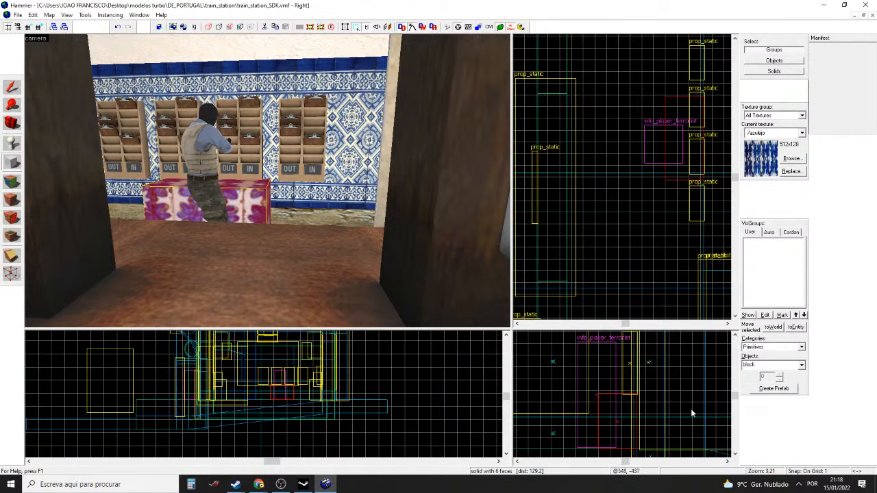
scroll(595, 401, "up", 1)
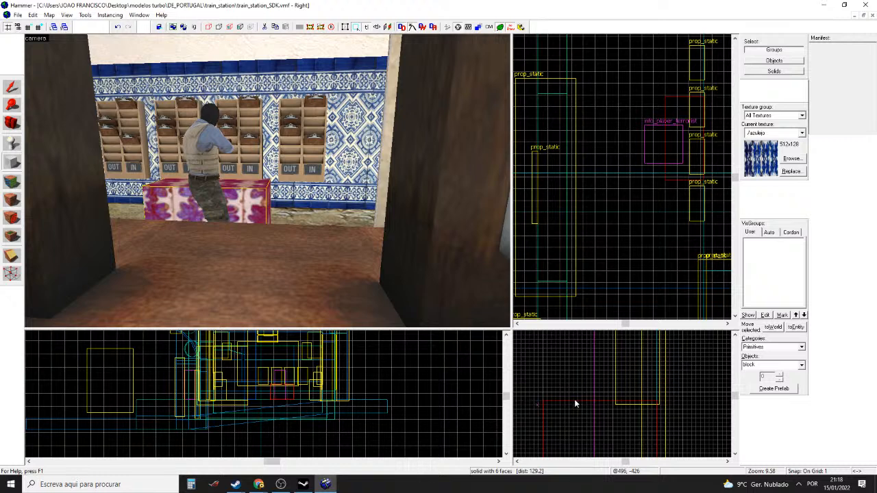
left_click_drag(575, 398, 660, 374)
scroll(624, 407, "down", 5)
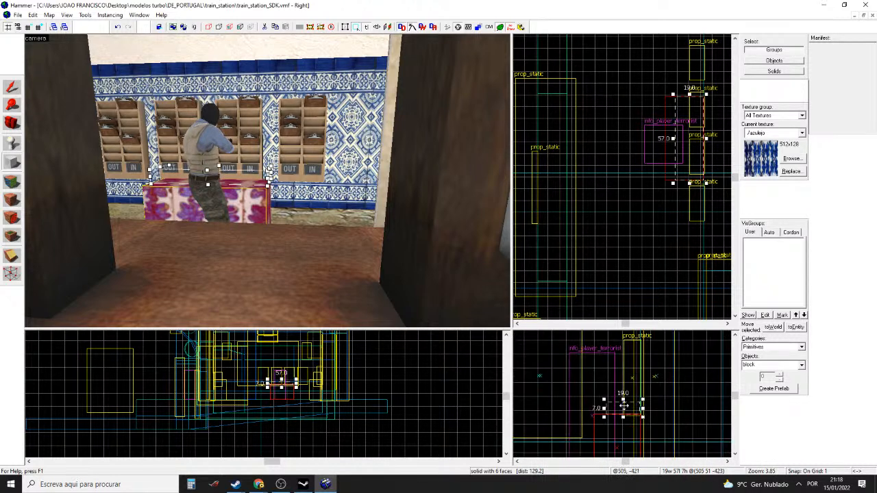
left_click_drag(623, 400, 623, 337)
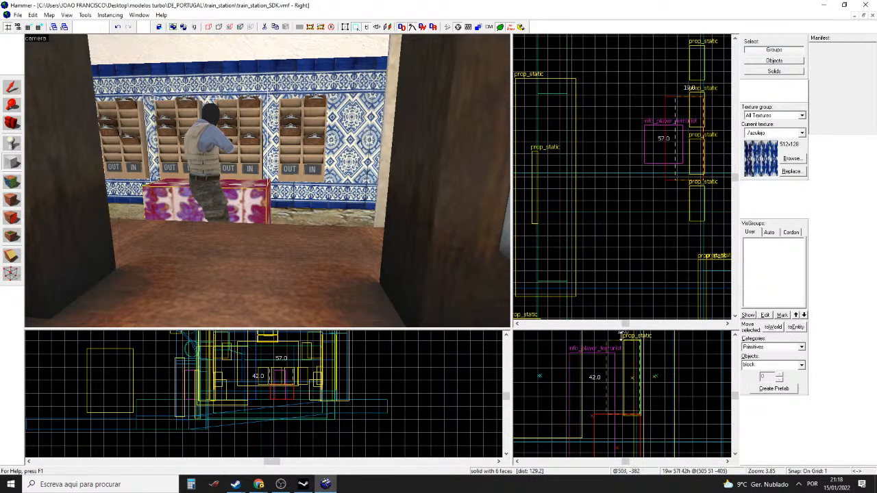
Set the upper block's depth to 17 units and its height to 58 units, and create it
scroll(622, 396, "up", 2)
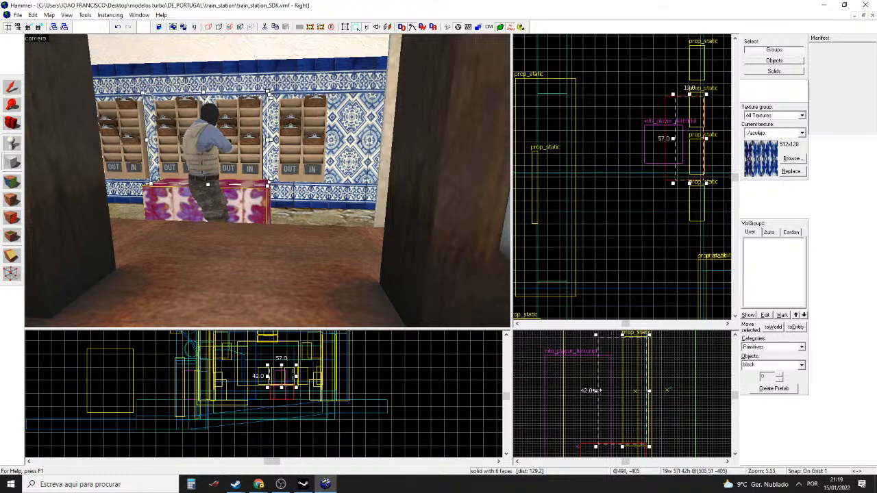
left_click_drag(598, 390, 615, 392)
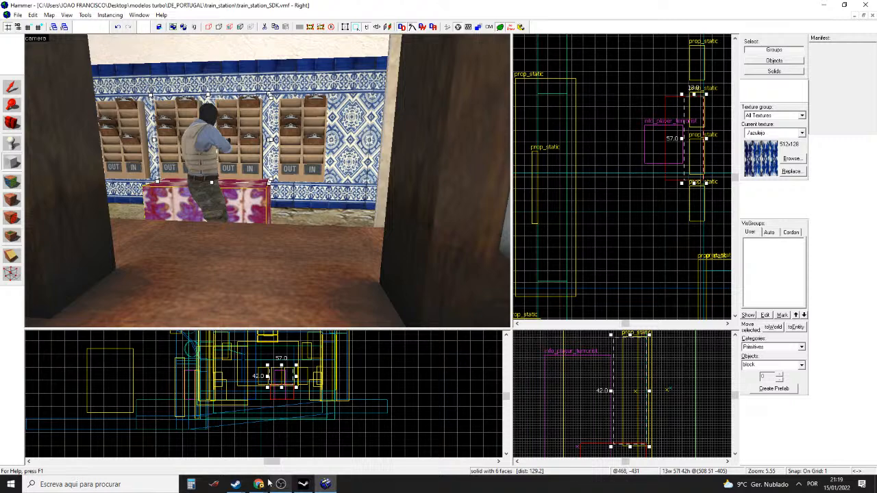
mouse_move(262, 486)
mouse_move(313, 446)
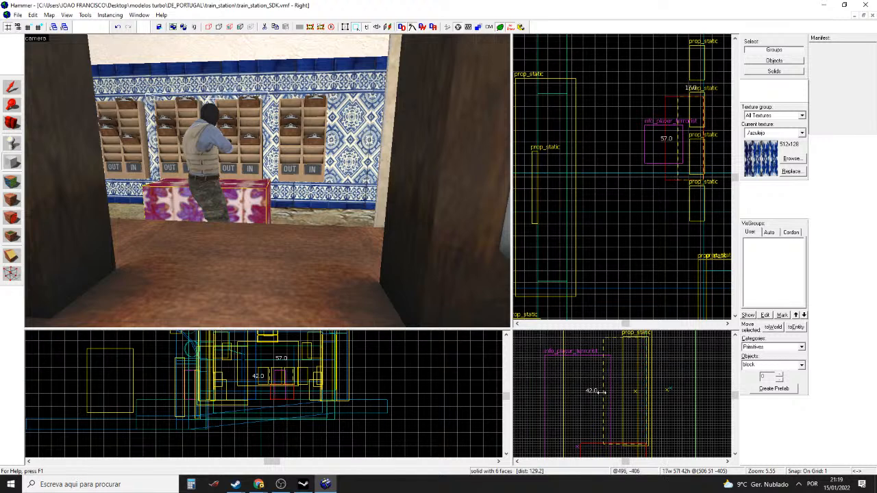
scroll(616, 386, "down", 5)
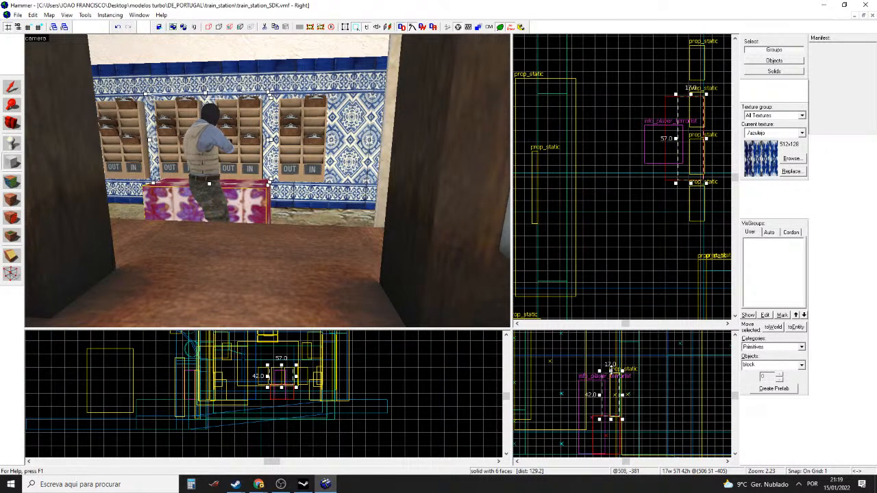
left_click_drag(612, 367, 615, 352)
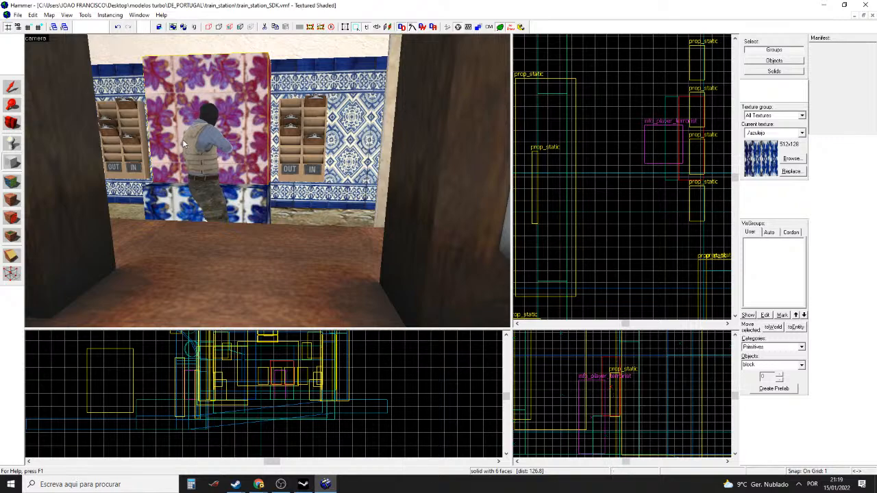
View the cabinet from the side and lower the base block's height to 36 units
left_click(11, 124)
left_click_drag(68, 137, 267, 181)
right_click_drag(267, 181, 267, 181)
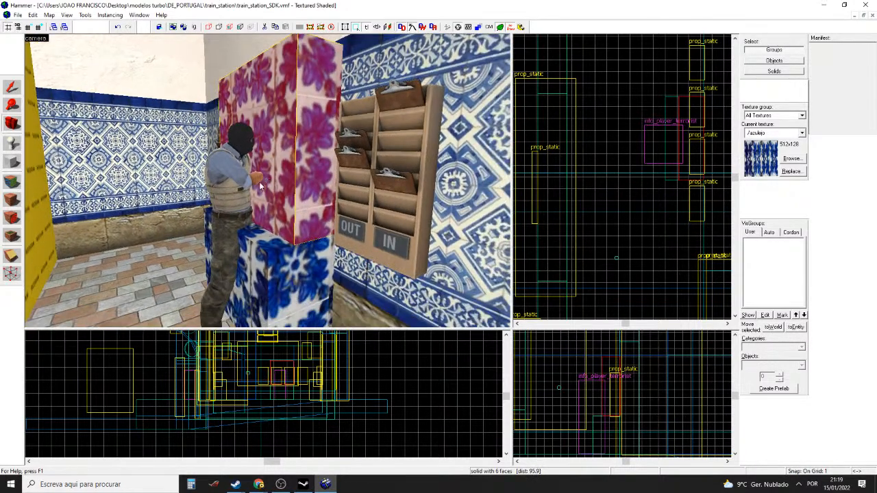
left_click(12, 87)
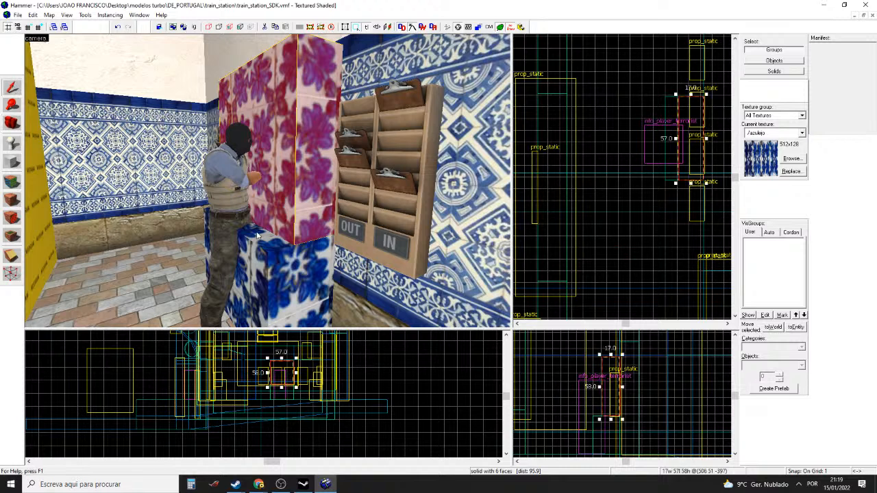
left_click(258, 245)
scroll(610, 431, "up", 7)
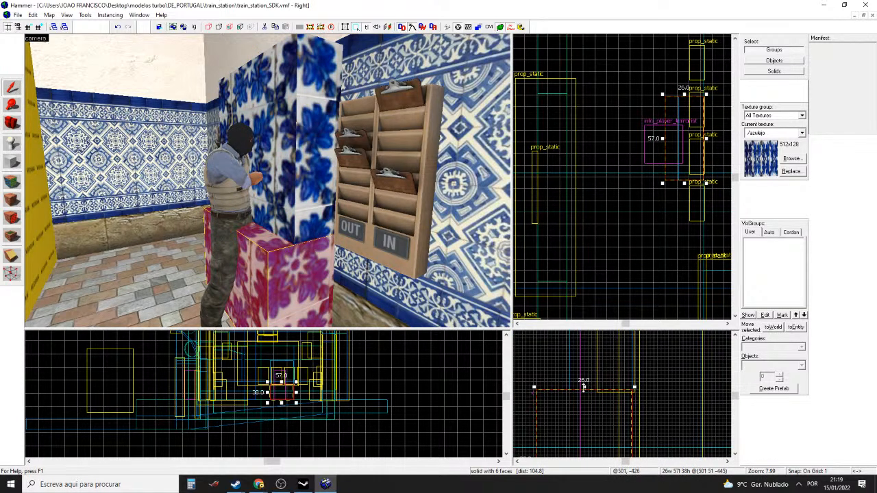
left_click_drag(584, 388, 585, 396)
Extend the upper block's underside down toward the base block for a height of 59 units
left_click(309, 205)
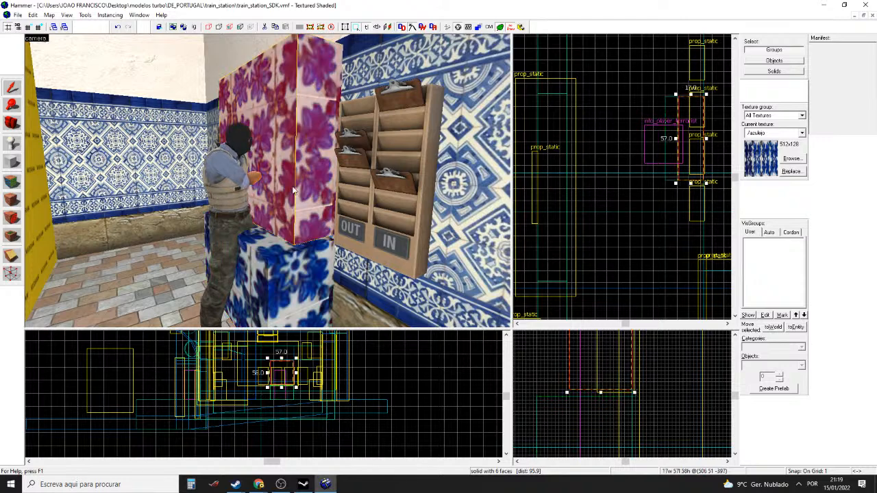
scroll(593, 392, "up", 1)
scroll(593, 392, "up", 3)
left_click_drag(595, 392, 593, 393)
Set the upper block's depth to 15 units and the base block's depth to 23 units
left_click(11, 123)
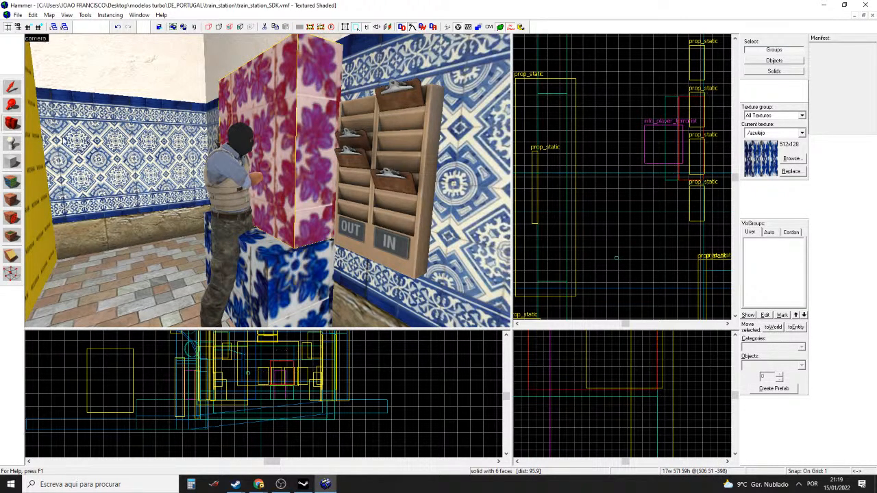
mouse_move(267, 181)
left_mouse_down()
mouse_move(384, 181)
mouse_move(267, 181)
left_mouse_up()
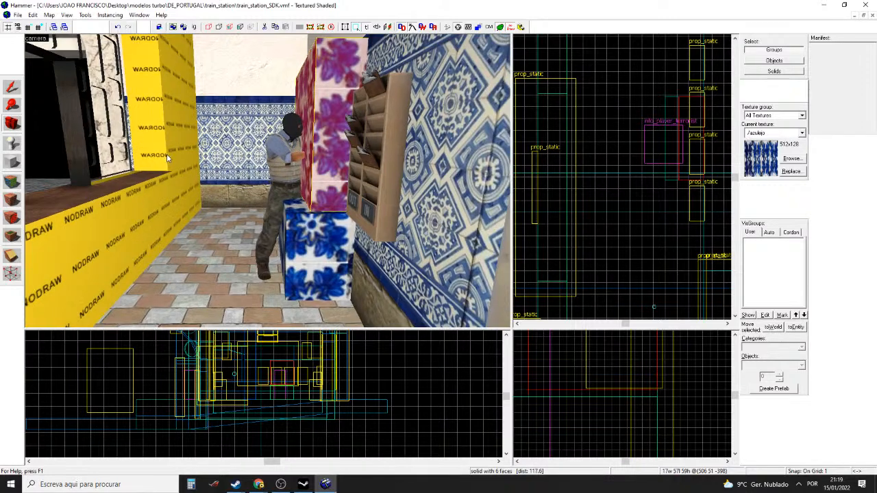
key("shift+s")
scroll(684, 125, "up", 4)
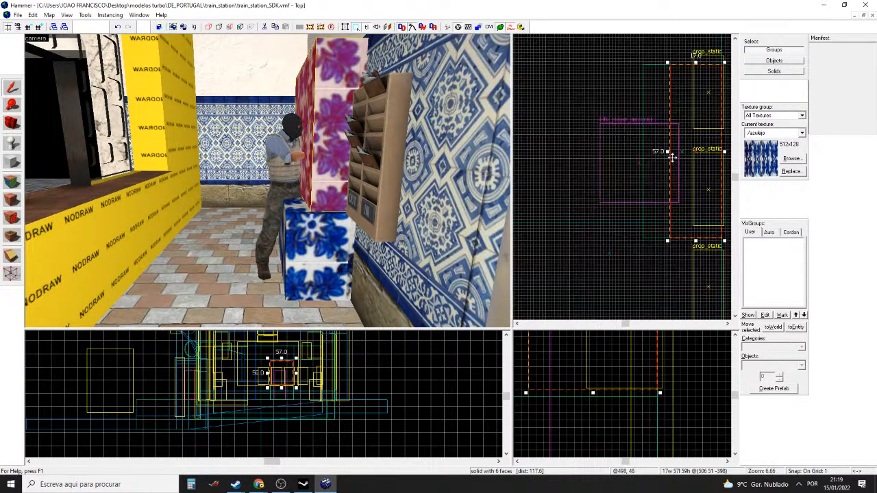
left_click(666, 151)
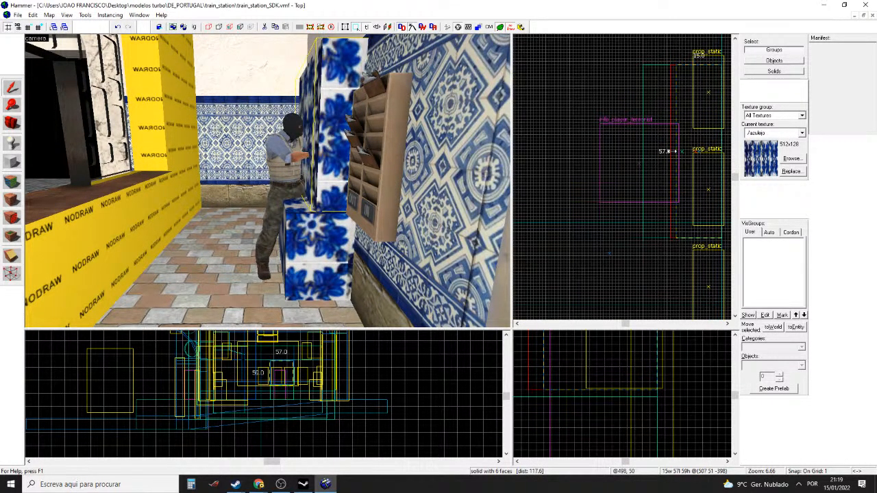
left_click_drag(673, 152, 652, 151)
left_click(316, 233)
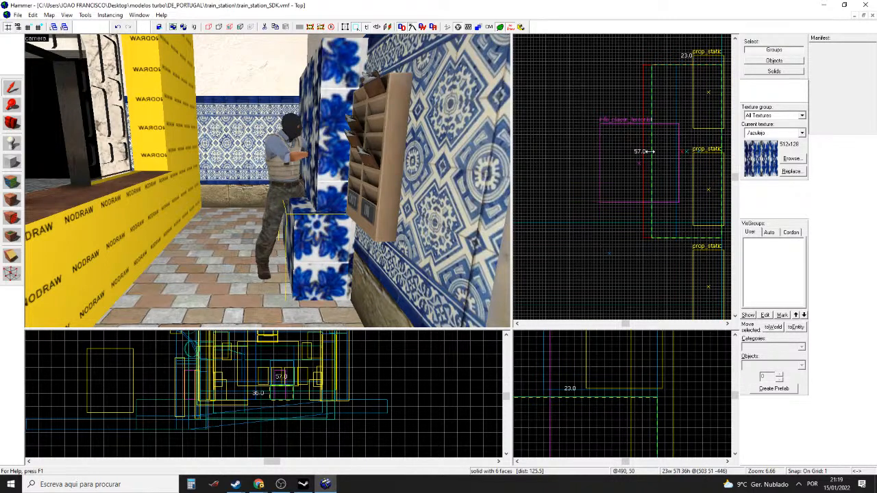
left_click(651, 151)
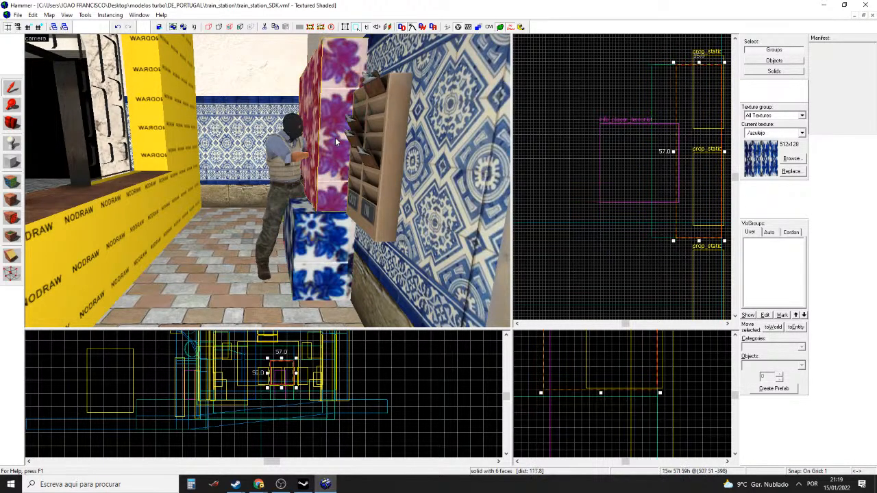
Lower the top of the upper block to give it a height of 53 units
scroll(601, 412, "down", 5)
scroll(598, 349, "up", 3)
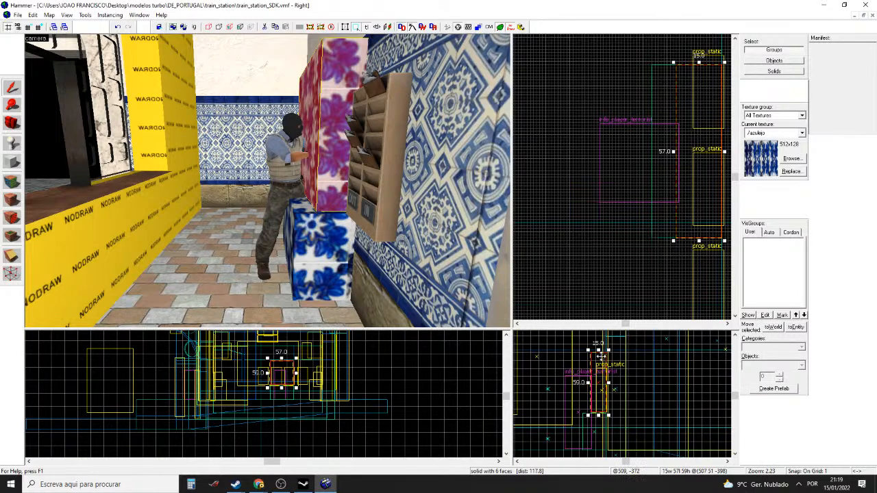
left_click_drag(596, 347, 597, 361)
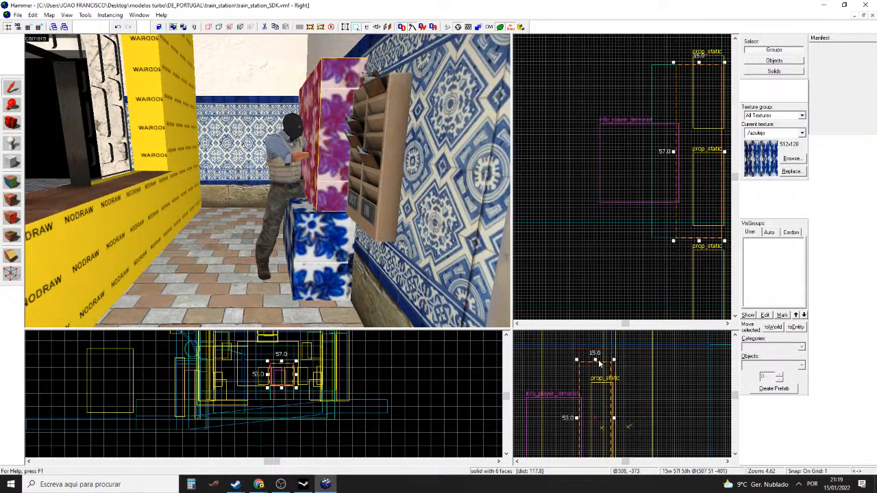
Check the cabinet reference images in Chrome, and return to the Hammer map
left_click(257, 487)
mouse_move(293, 460)
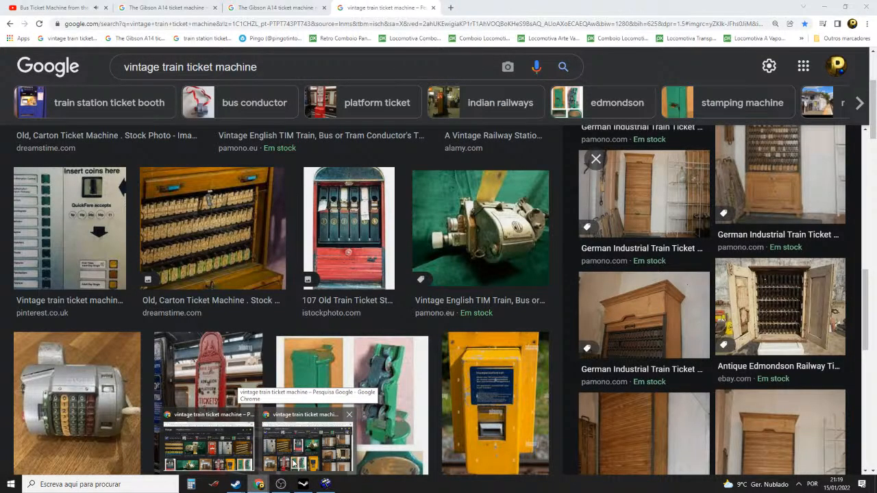
left_click(292, 464)
left_click(326, 484)
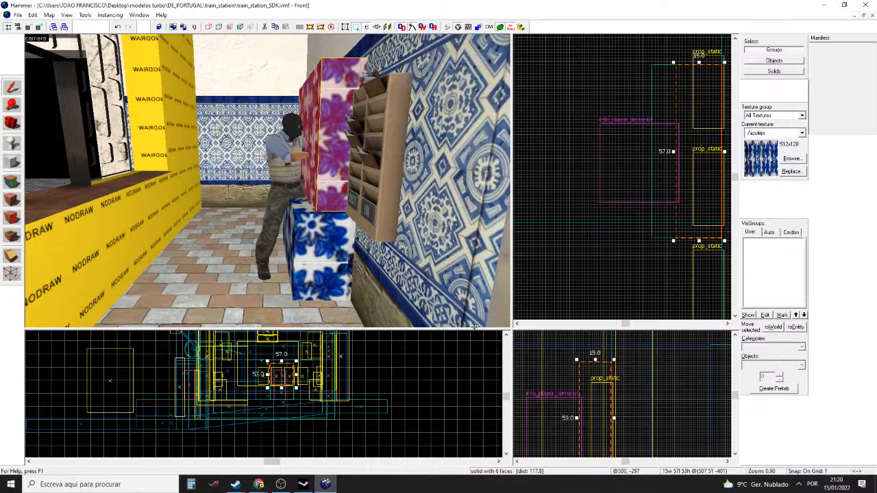
Outline a new block on top of the upper block, 16 units deep, 57 units wide and 7 units high
scroll(603, 387, "down", 2)
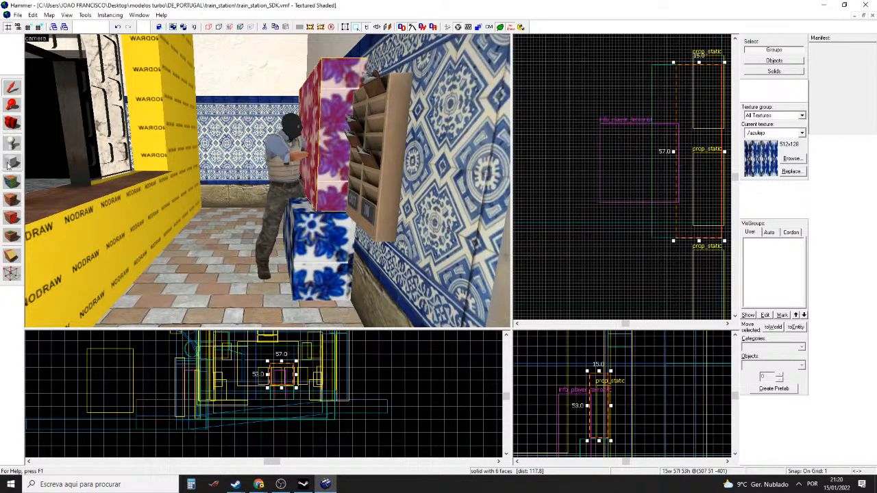
left_click(12, 163)
scroll(607, 364, "up", 3)
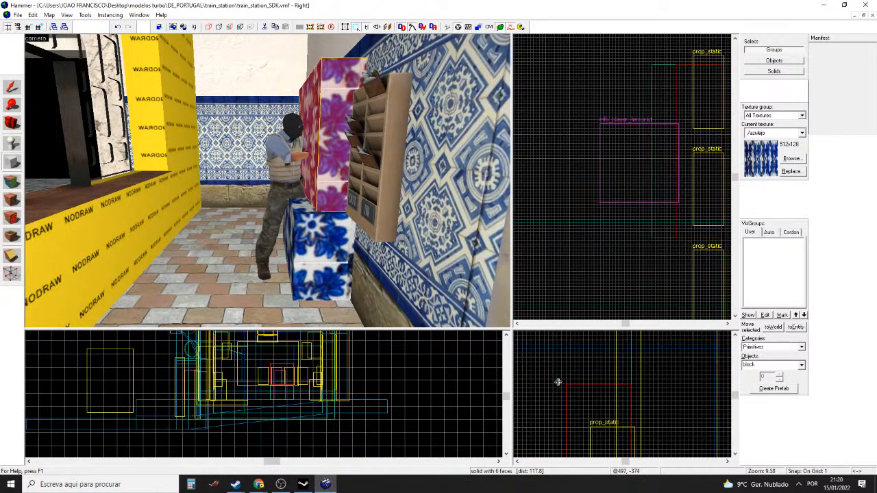
left_click_drag(561, 385, 645, 353)
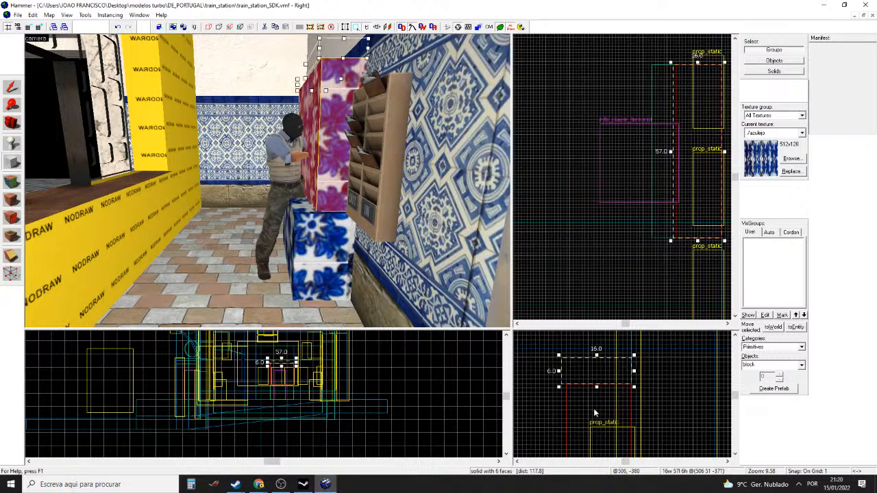
scroll(603, 410, "down", 5)
scroll(609, 408, "down", 1)
left_click_drag(600, 387, 600, 385)
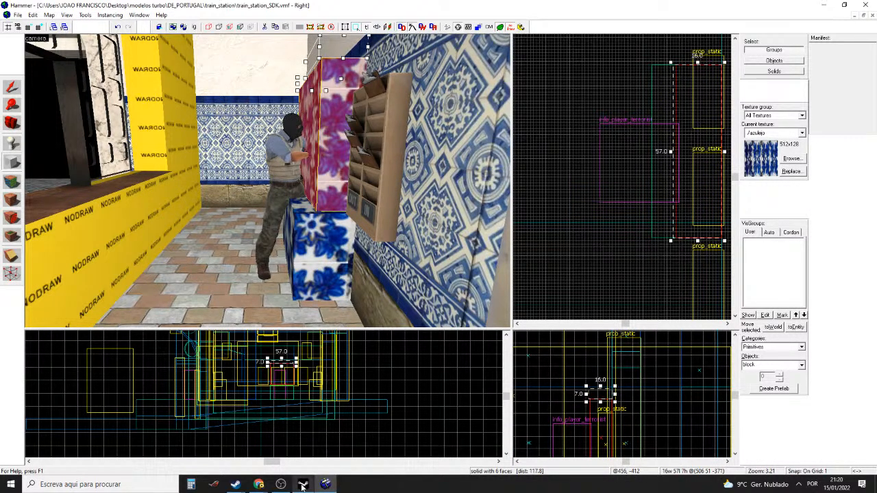
Check the cabinet references in Chrome, and create the new top block at a height of 12 units
left_click(259, 484)
mouse_move(319, 457)
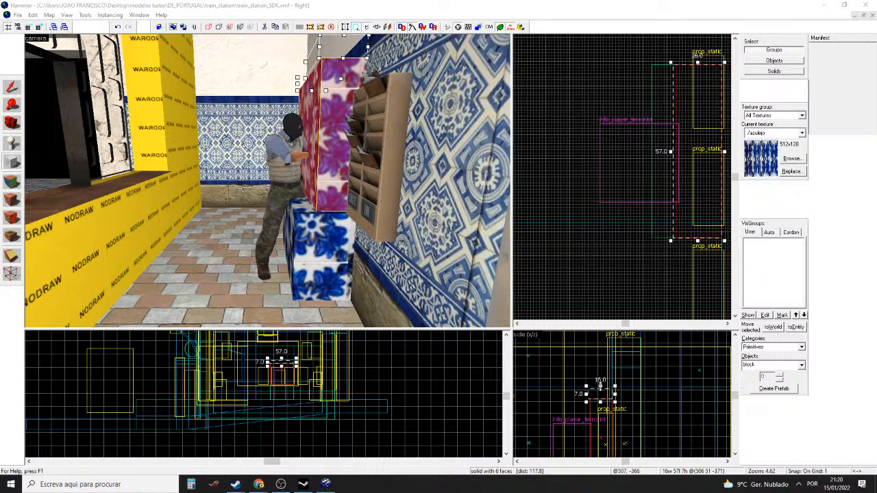
scroll(601, 386, "up", 2)
left_click_drag(601, 386, 601, 376)
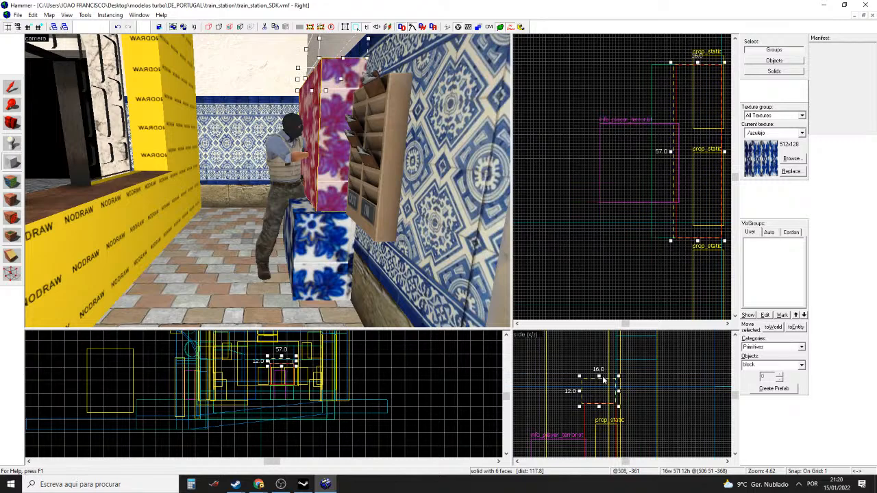
key("Return")
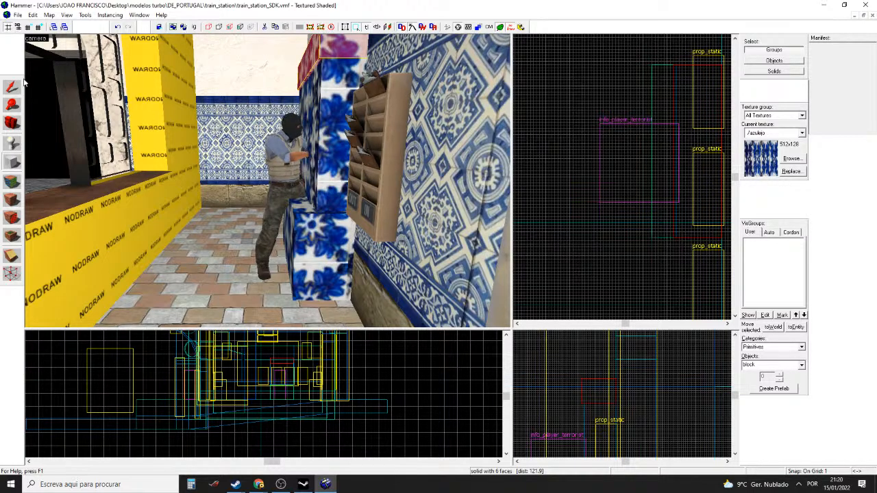
Extend the upper block upward and raise the top block above it, giving the top block a height of 11 units
left_click(14, 86)
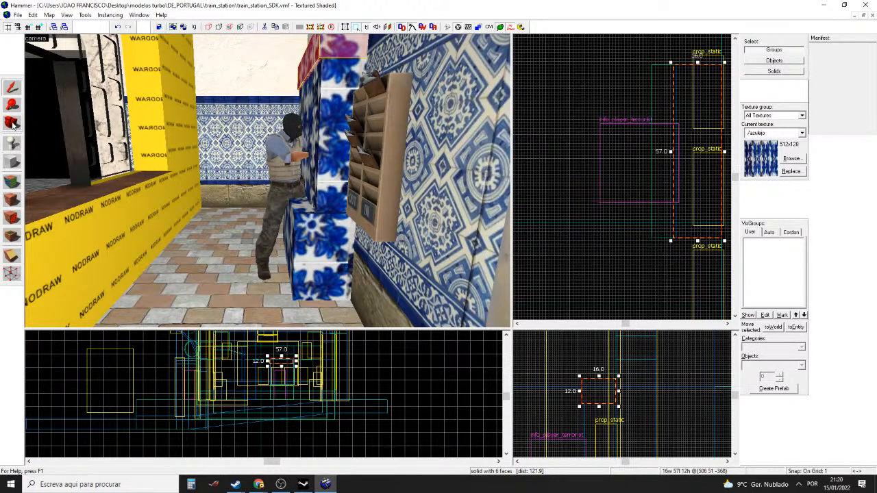
left_click(13, 122)
left_click_drag(171, 185, 268, 180)
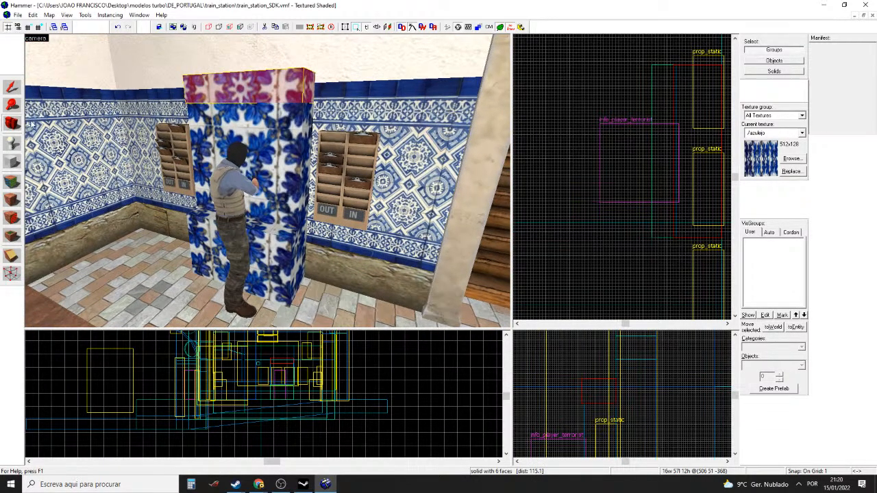
left_click(11, 88)
scroll(614, 386, "up", 2)
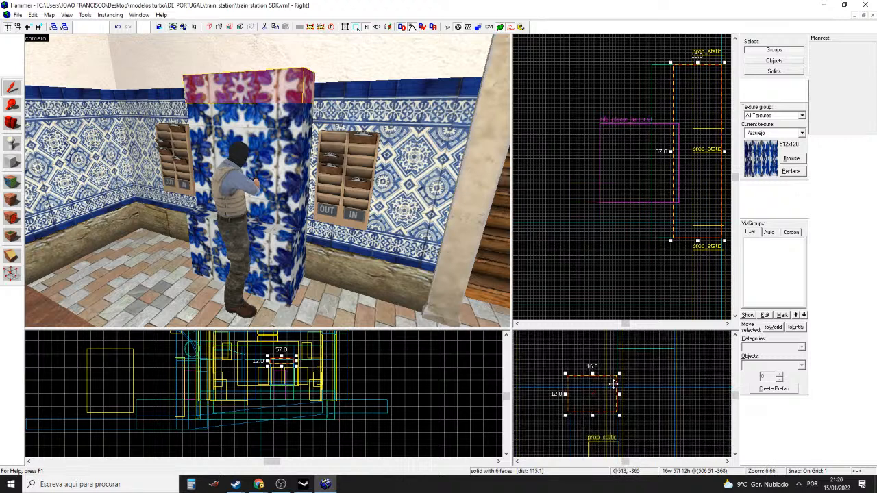
scroll(601, 384, "up", 1)
left_click_drag(587, 372, 592, 364)
scroll(627, 409, "down", 5)
scroll(603, 394, "up", 5)
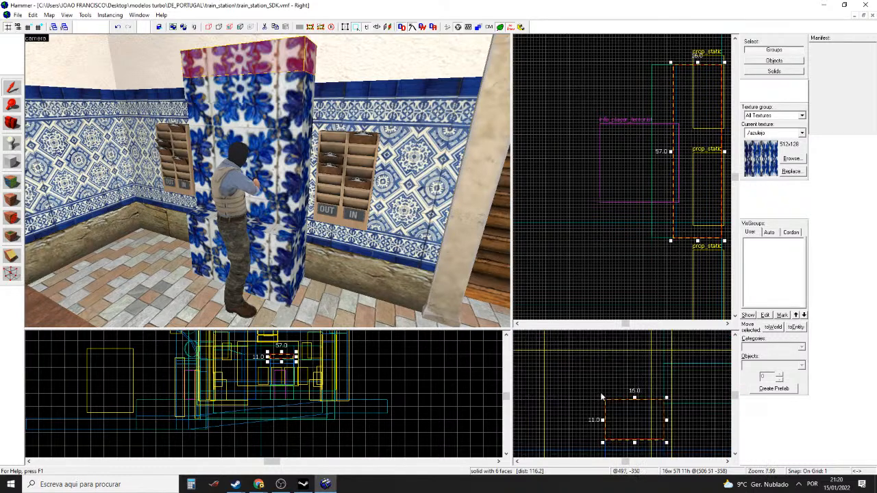
Set the top block's depth to 22 units, its height to 8 units and its width to 69 units, overhanging both sides evenly
left_click_drag(601, 398, 579, 408)
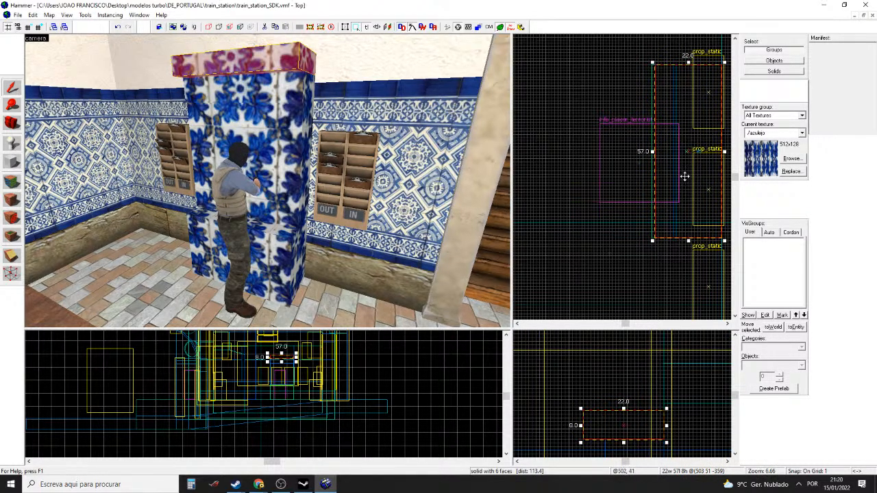
left_click_drag(689, 242, 693, 262)
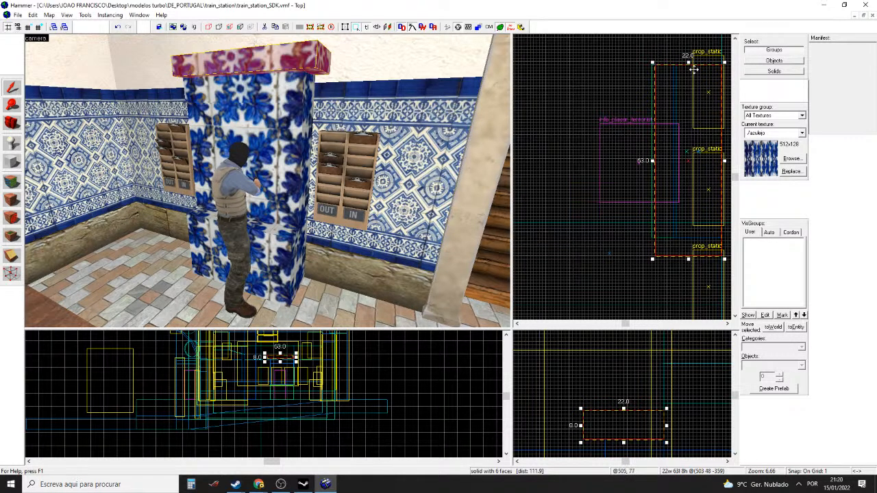
left_click_drag(688, 62, 689, 43)
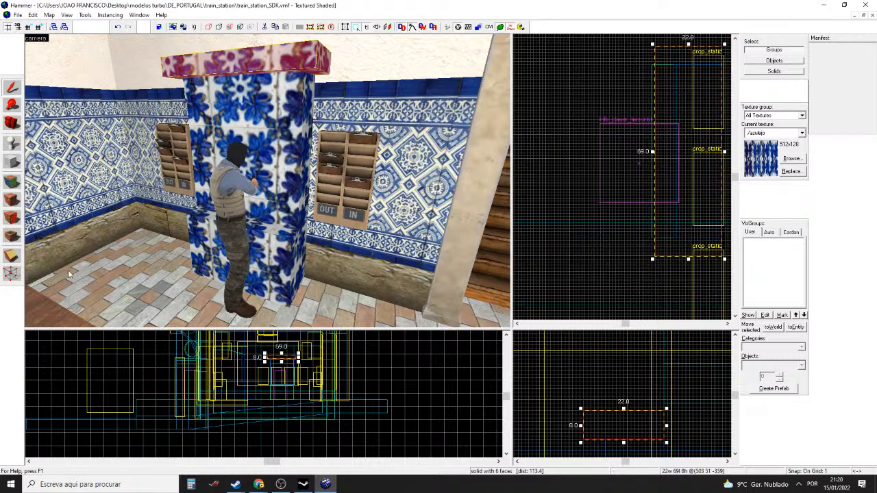
Taper the top block into a cornice by moving its lower front and side vertices inward to the upper block's edges
left_click(12, 275)
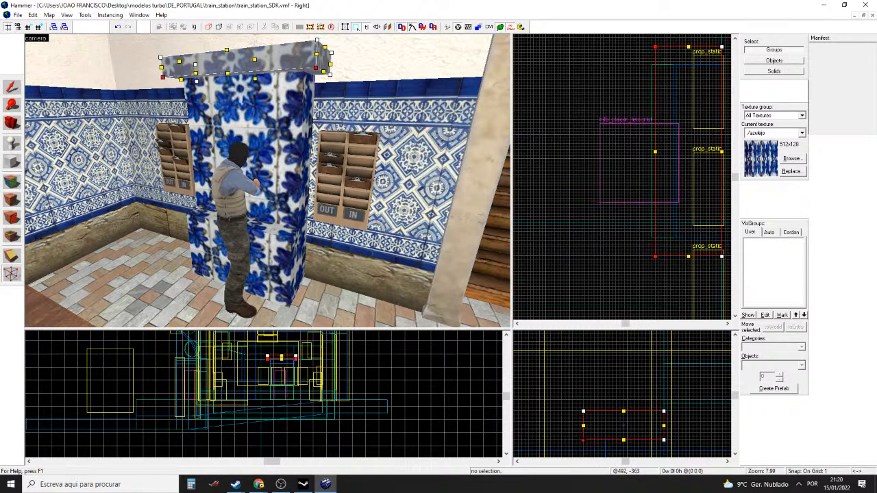
left_click_drag(584, 440, 605, 440)
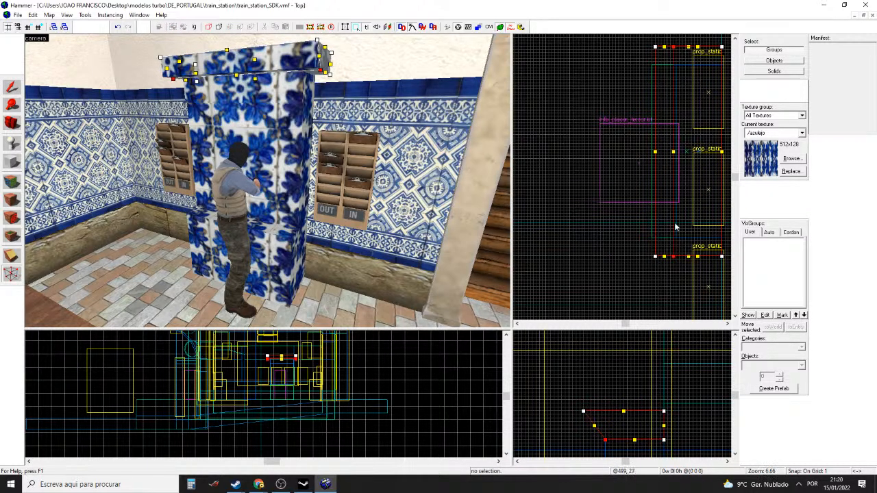
scroll(288, 412, "up", 4)
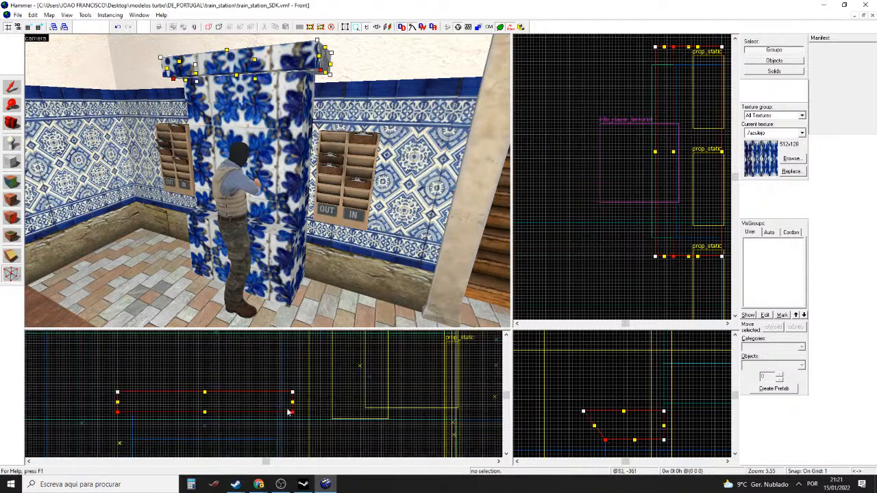
scroll(288, 412, "up", 2)
left_click_drag(296, 409, 273, 409)
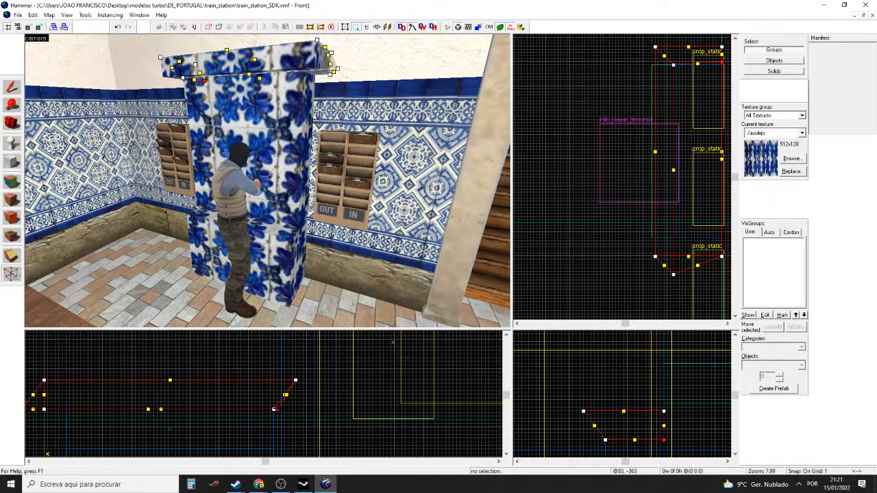
scroll(241, 410, "down", 6)
scroll(240, 410, "up", 7)
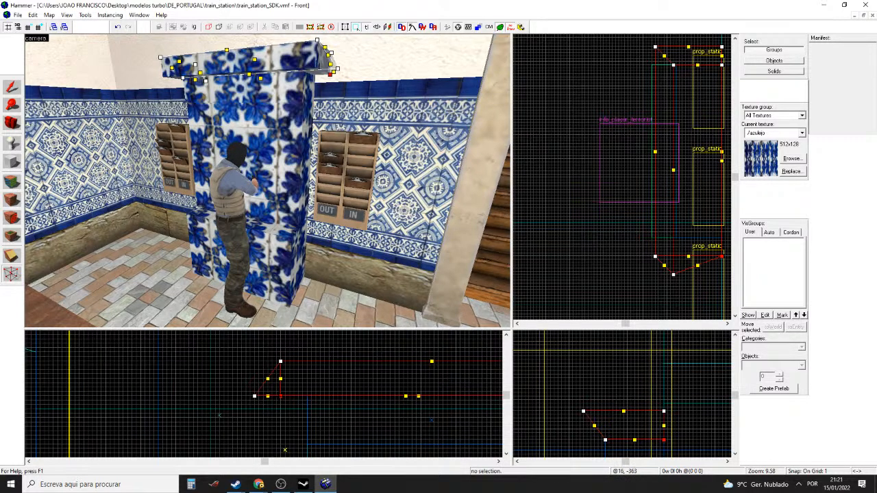
left_click_drag(281, 396, 307, 397)
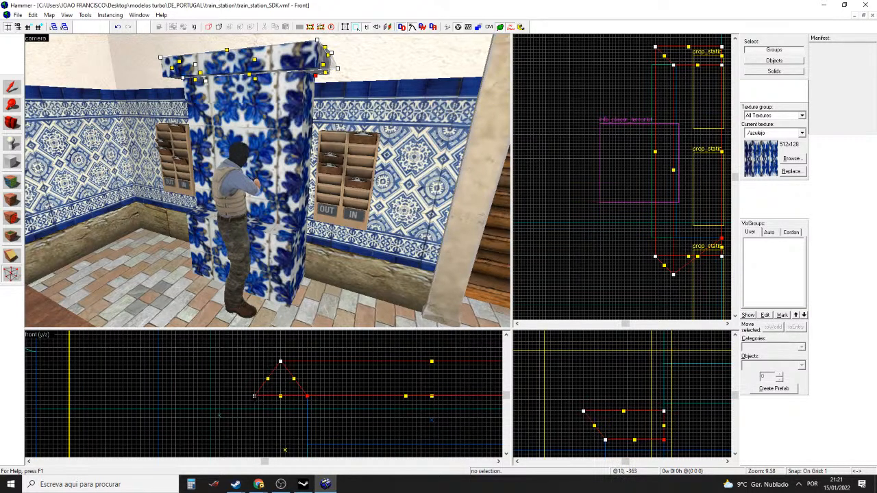
left_click_drag(254, 397, 307, 397)
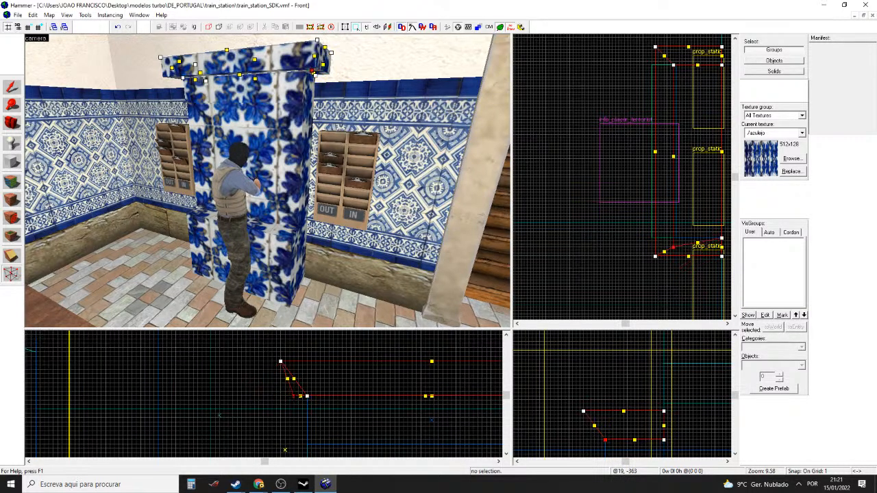
Examine the cabinet with its tapered cornice from outside the ticket window and from inside the room
left_click(12, 123)
scroll(177, 141, "down", 4)
scroll(268, 180, "up", 3)
scroll(267, 181, "down", 3)
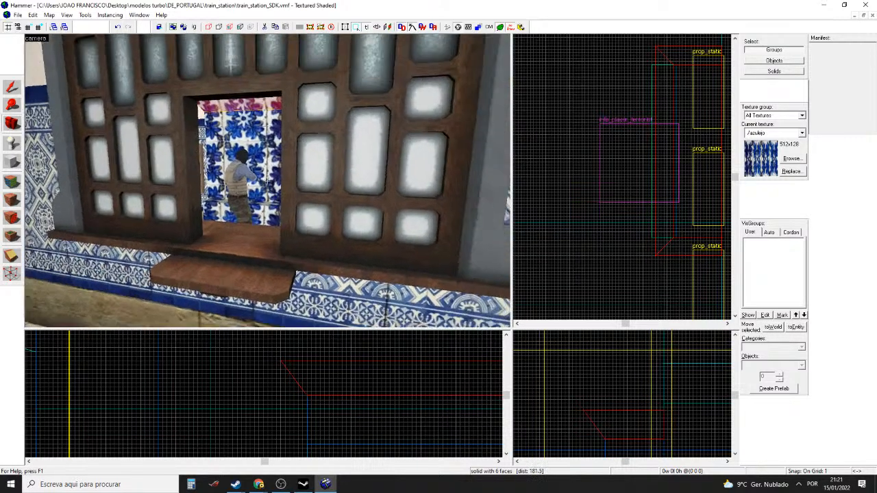
scroll(267, 181, "up", 3)
scroll(267, 181, "down", 3)
key("z")
key("a")
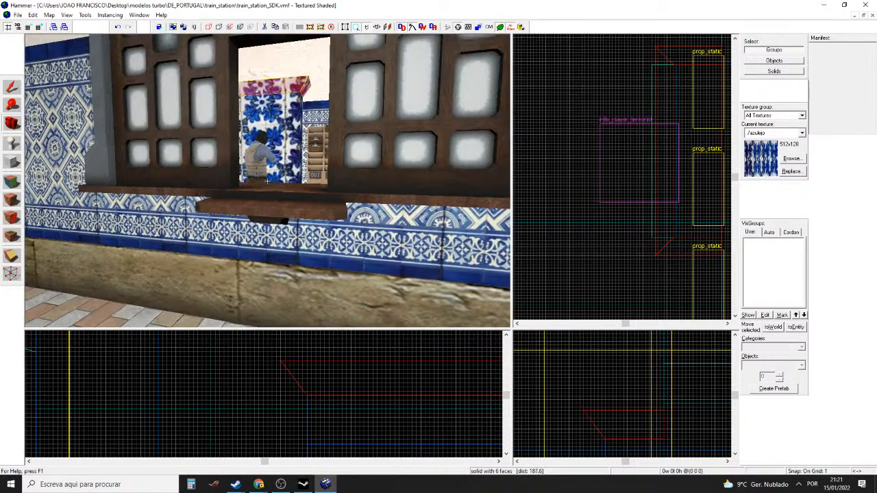
key("d")
key("w")
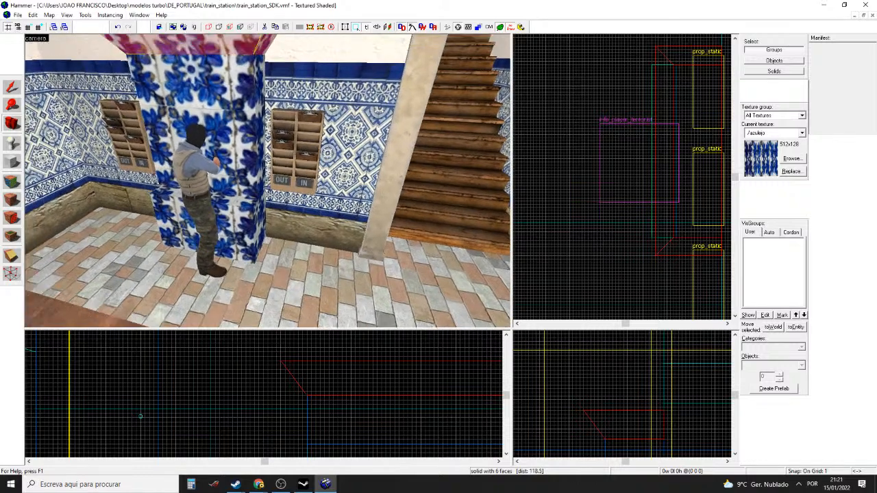
key("z")
Select all the cabinet blocks and move them together along the wall toward the staircase, keeping the back against the wall
left_click(223, 61)
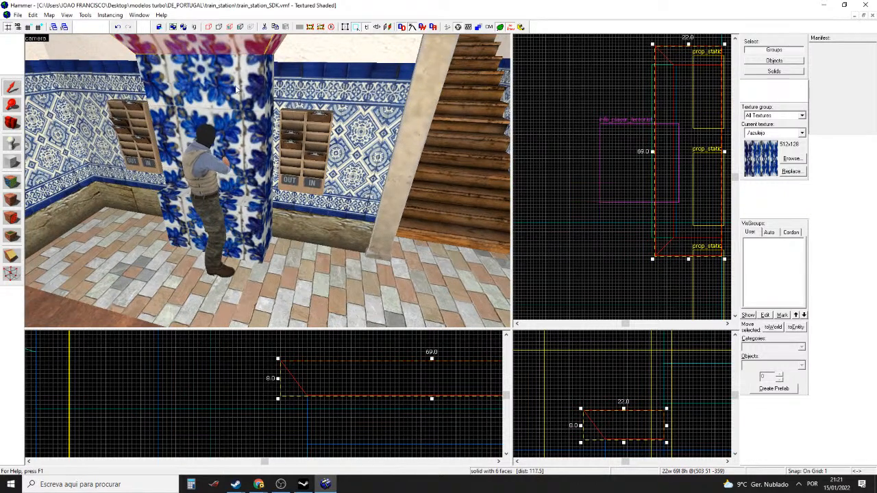
left_click(250, 168)
left_click(239, 220, "ctrl")
left_click(245, 61, "ctrl")
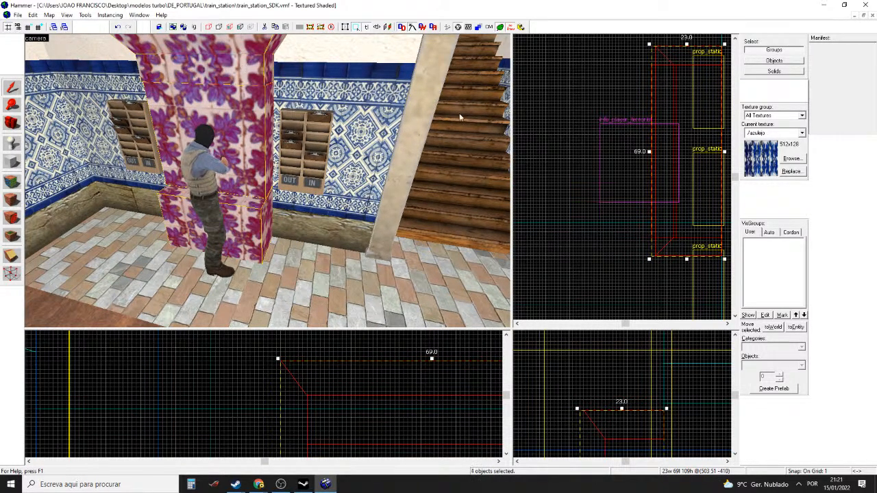
scroll(627, 178, "down", 4)
scroll(660, 186, "up", 1)
left_click_drag(662, 189, 660, 260)
scroll(654, 176, "down", 4)
scroll(655, 176, "up", 11)
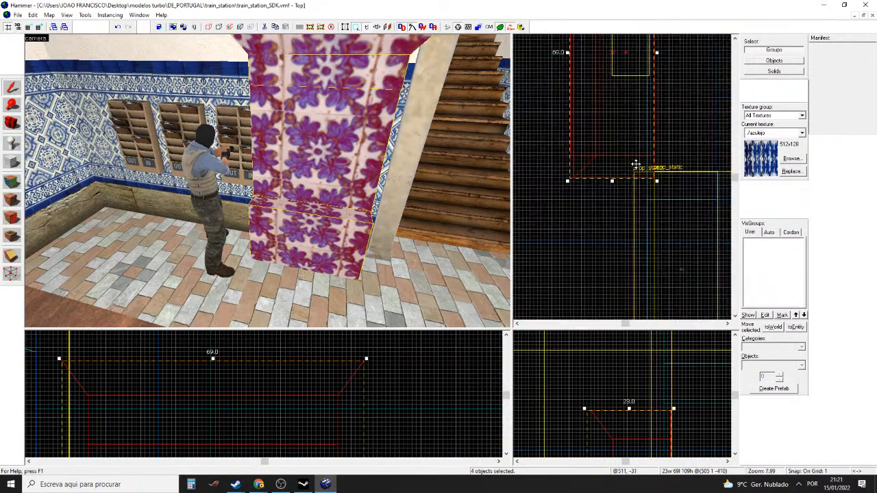
scroll(670, 241, "down", 9)
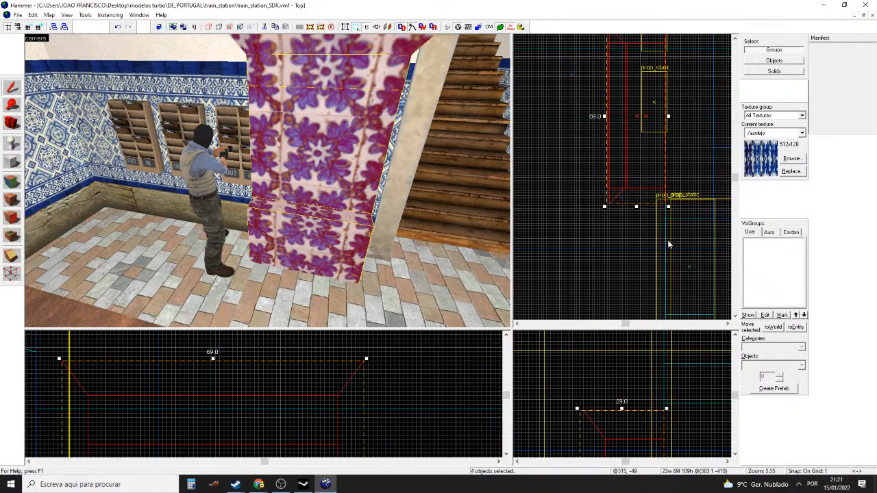
Place a copy of the whole cabinet directly beside the first one along the wall
left_click_drag(659, 205, 658, 150)
scroll(657, 145, "up", 4)
scroll(270, 173, "down", 3)
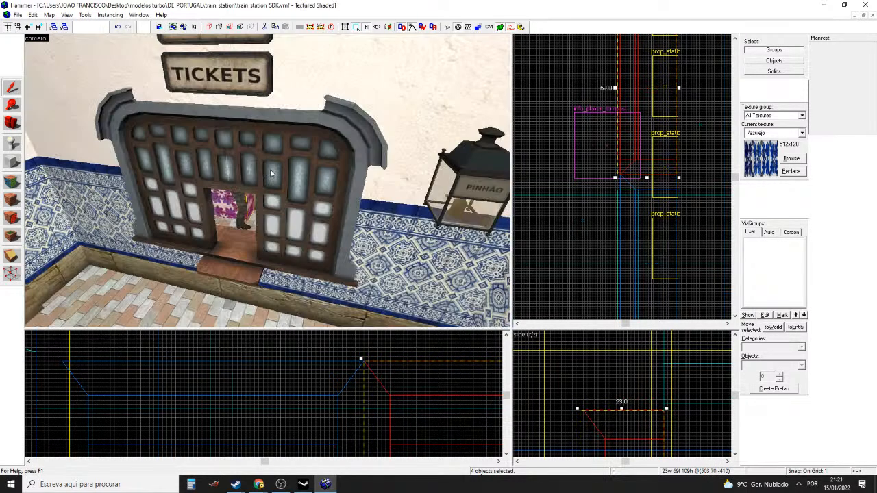
Examine the two side-by-side cabinets through the ticket window and from inside the room
scroll(270, 186, "up", 10)
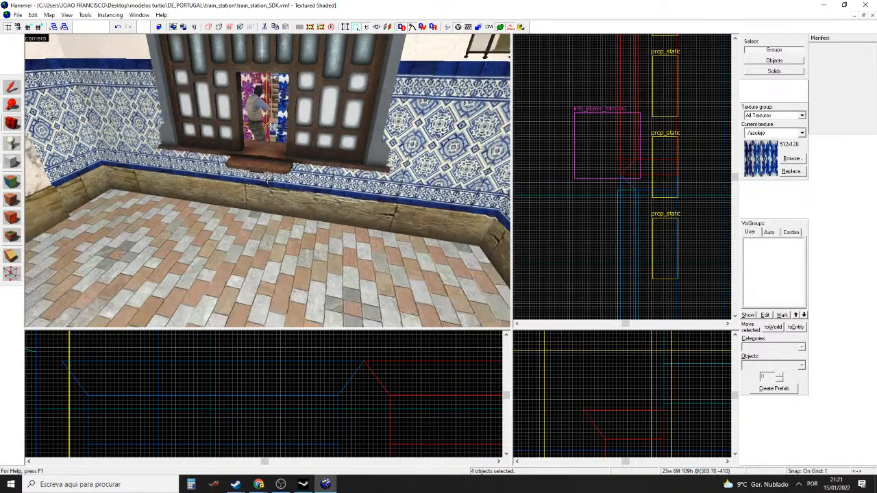
scroll(267, 180, "up", 8)
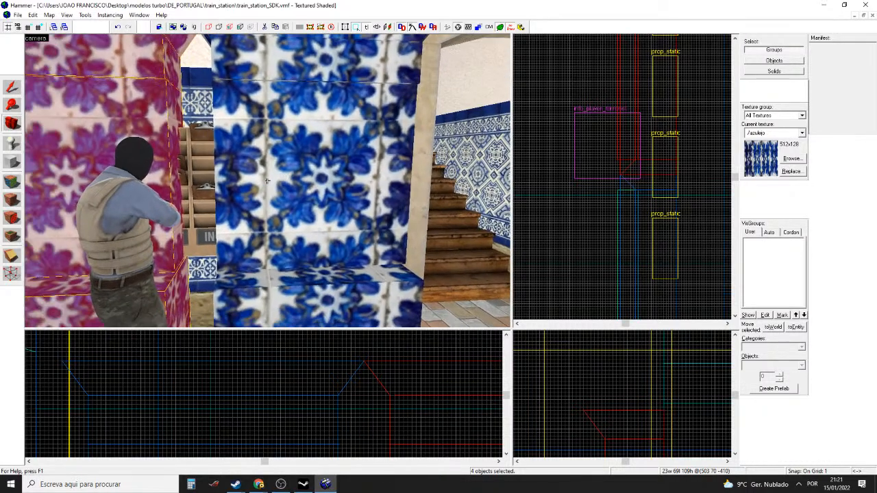
scroll(267, 181, "up", 5)
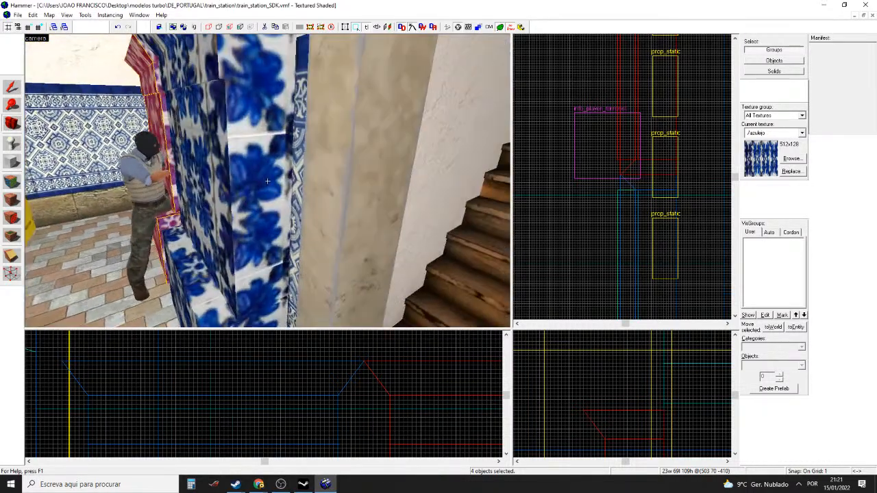
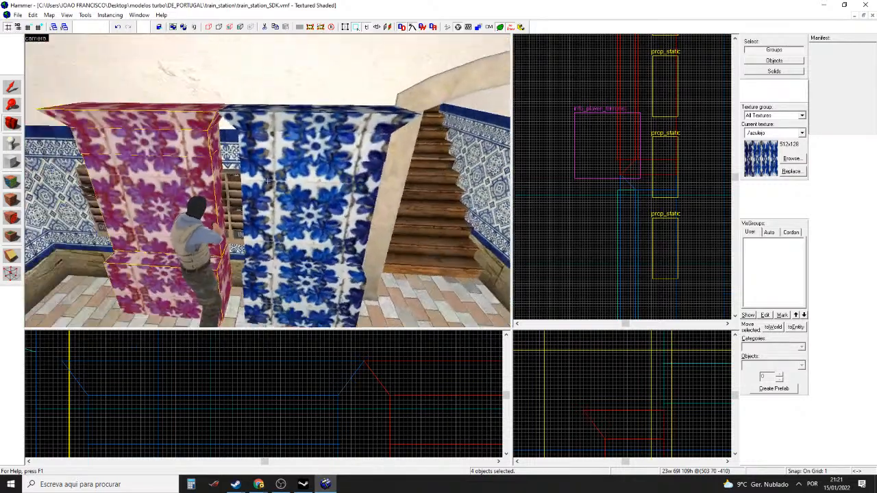
key("s")
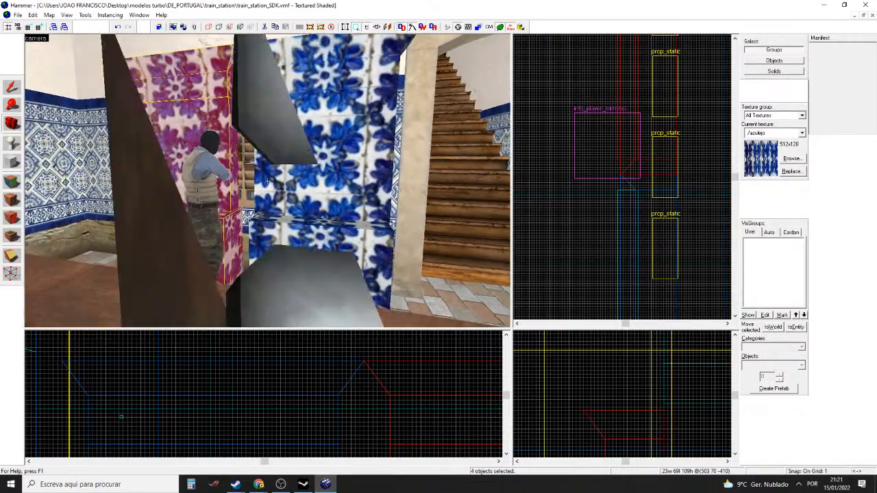
key("z")
key("w")
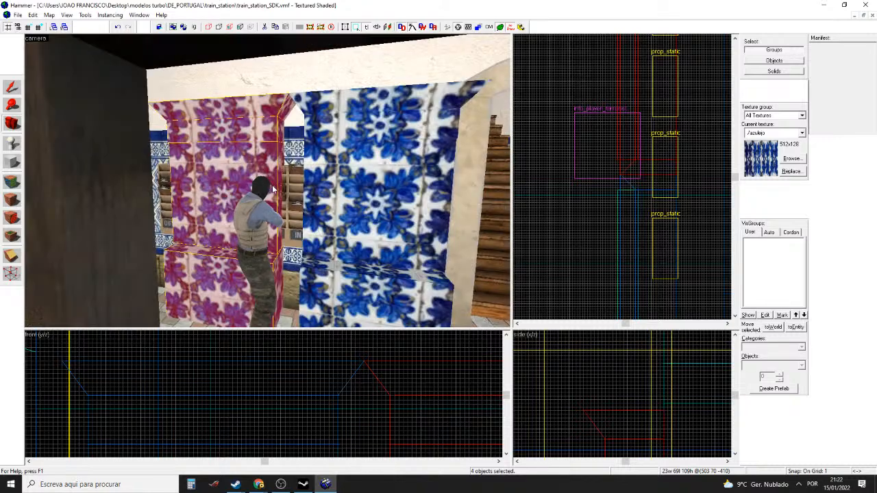
Inspect how the two adjoining cabinets look from behind the ticket counter, next to the player model
key("z")
key("d")
key("a")
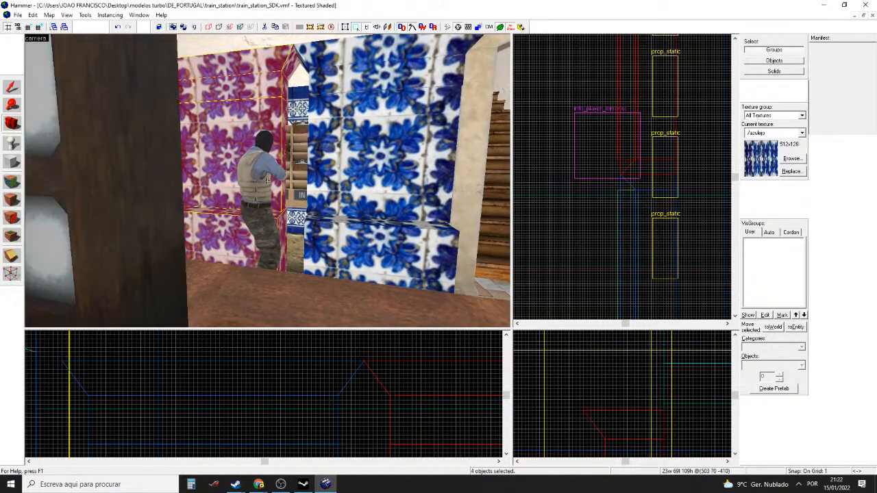
key("d")
right_click_drag(268, 181, 268, 180)
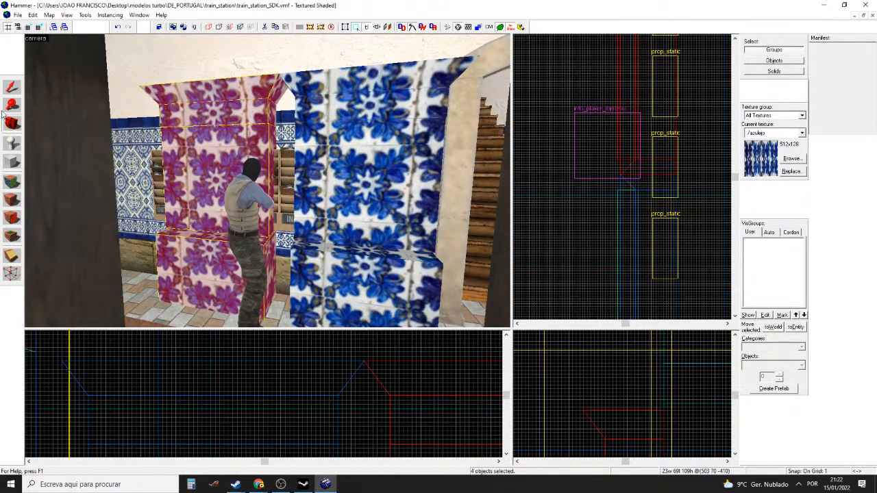
left_click(11, 87)
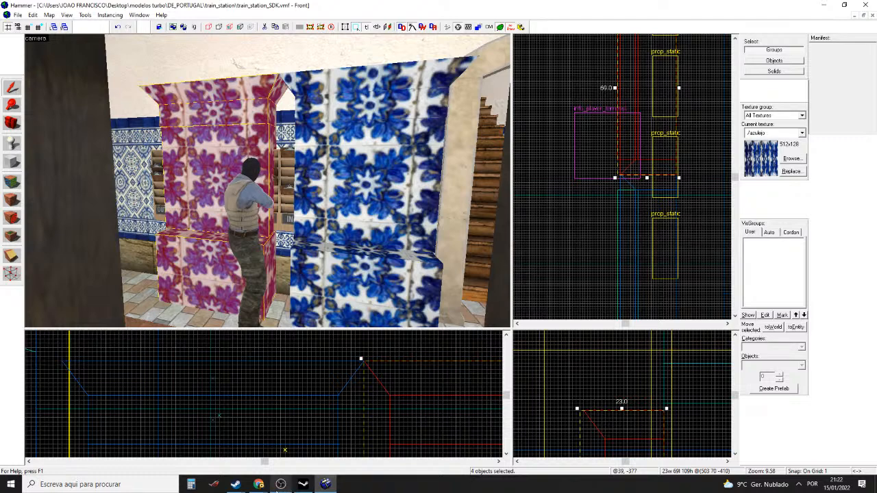
mouse_move(259, 484)
left_click(298, 463)
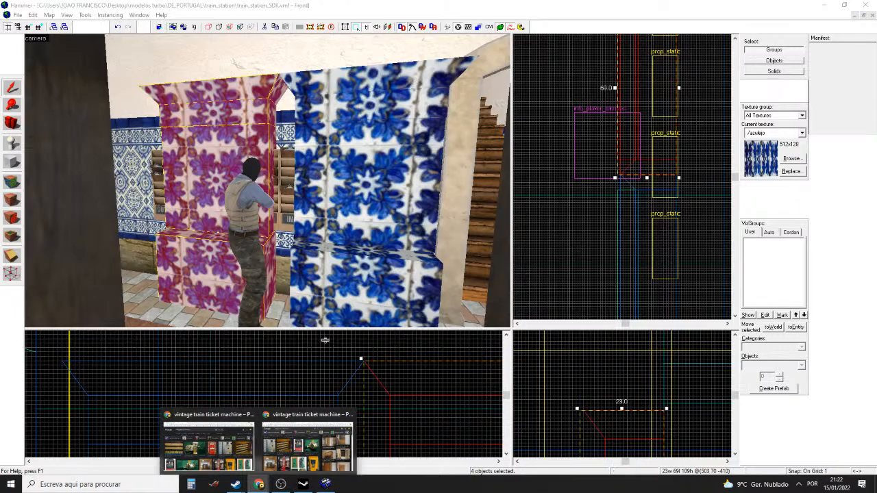
left_click(340, 283)
left_click(357, 205)
left_click(367, 280, "ctrl")
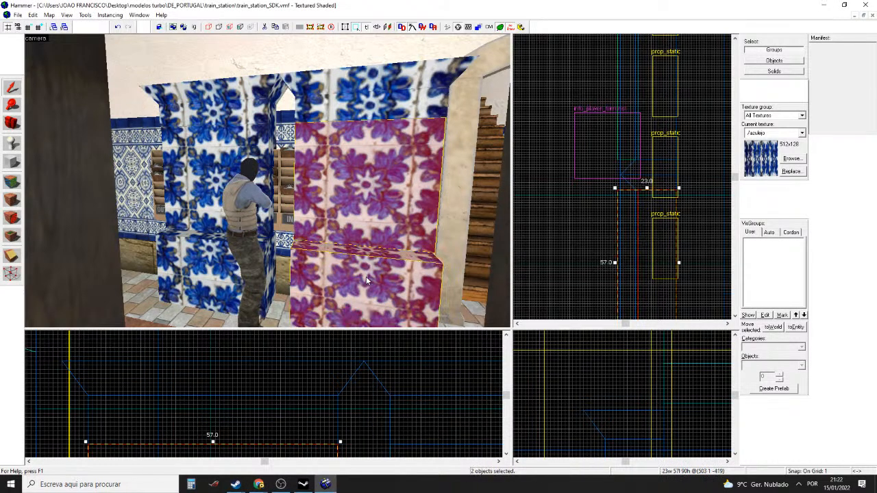
left_click(373, 88, "ctrl")
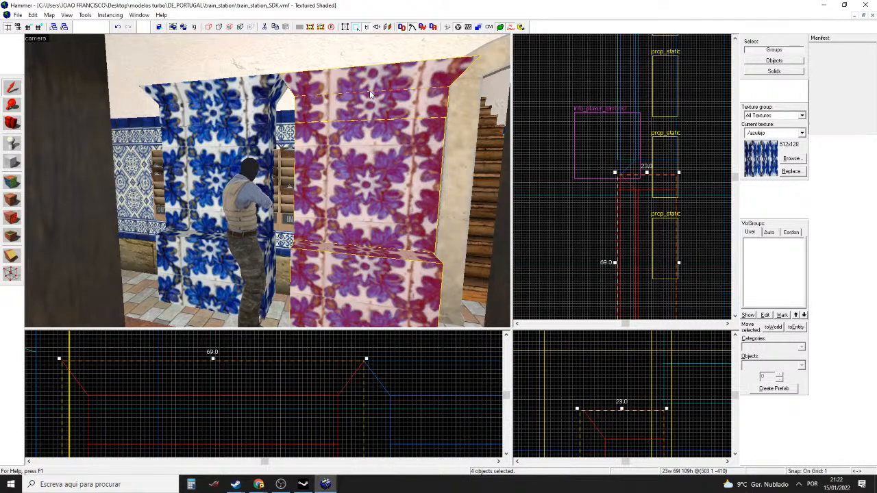
Lower the top edge of the original cabinet's base block slightly, leaving a thin gap under the block above
left_click(373, 275)
scroll(607, 424, "down", 5)
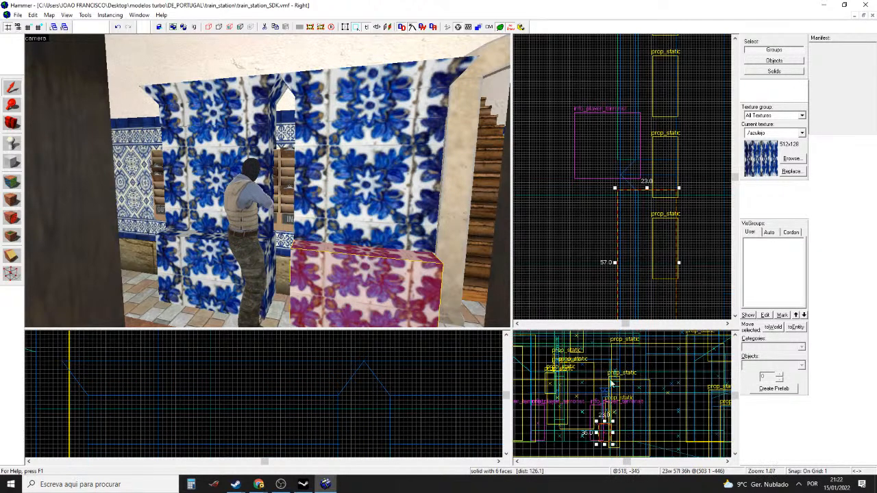
scroll(607, 424, "up", 10)
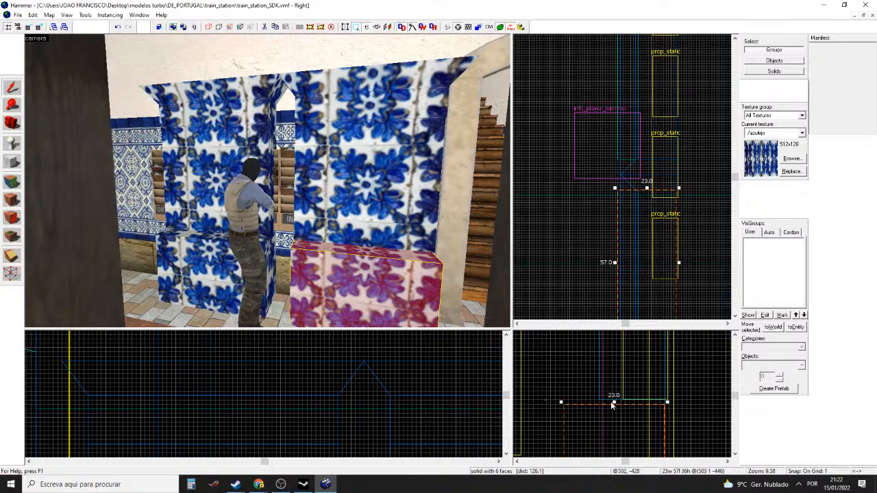
left_click_drag(614, 403, 633, 408)
Copy all four blocks of the original cabinet into a new empty map
left_click(404, 226)
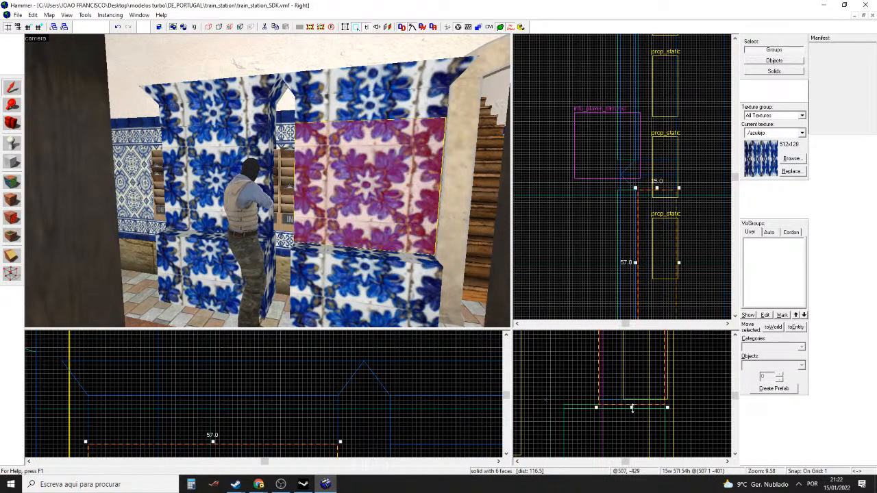
left_click(347, 287, "ctrl")
left_click(365, 104, "ctrl")
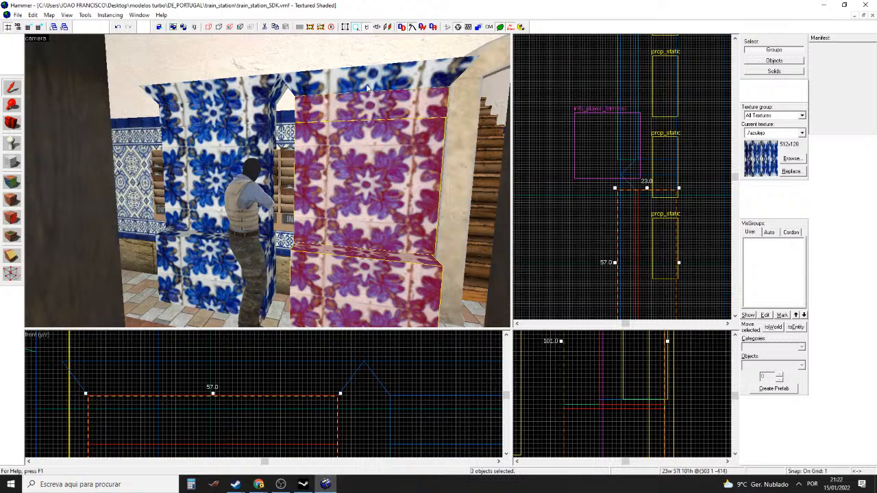
left_click(368, 86, "ctrl")
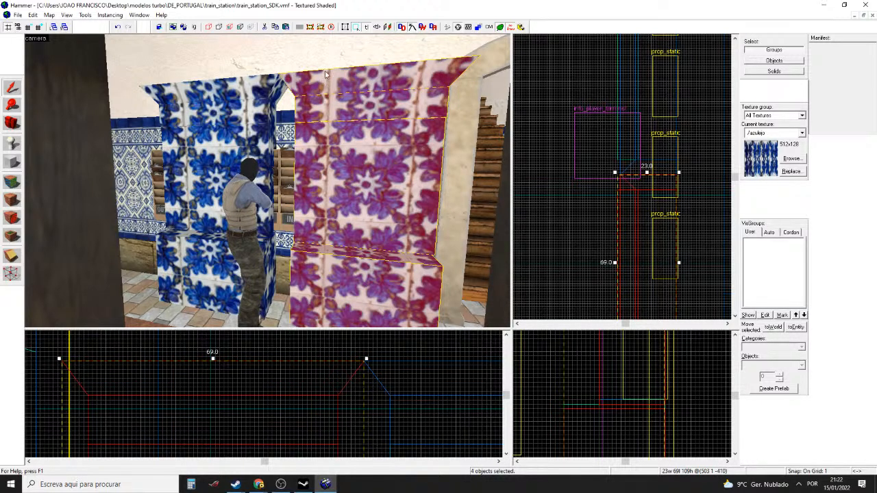
left_click(17, 14)
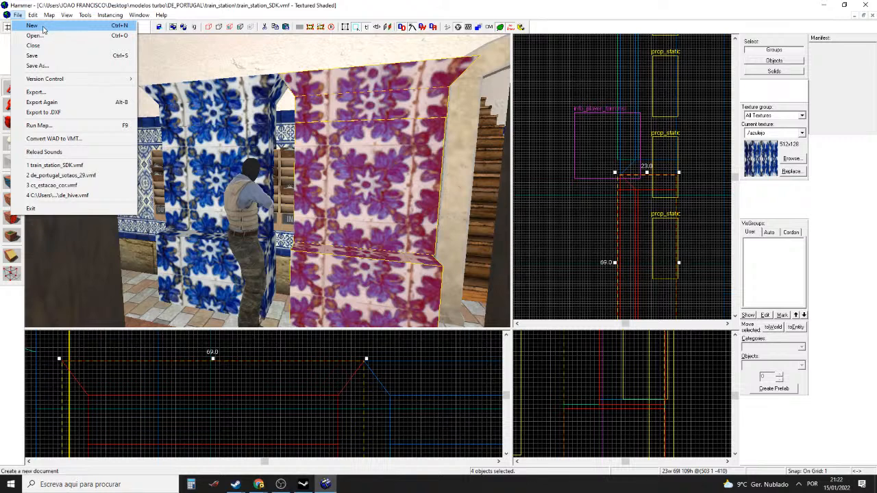
left_click(32, 26)
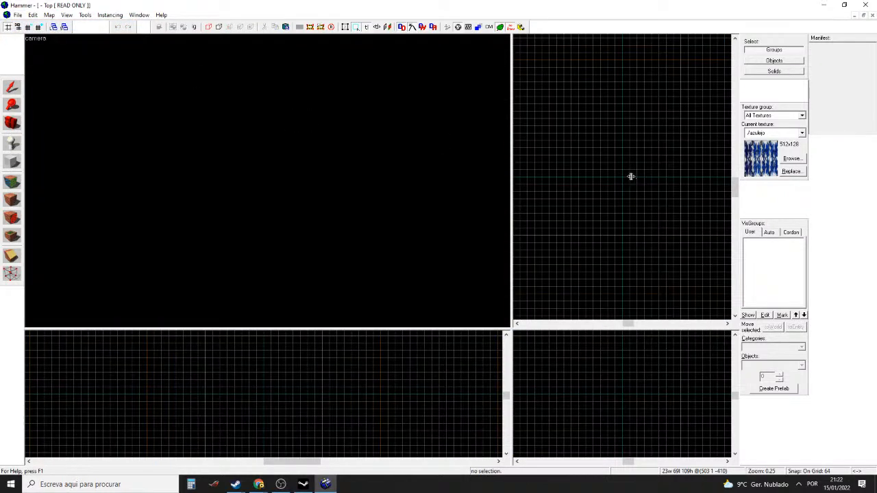
key("ctrl+v")
scroll(632, 177, "up", 2)
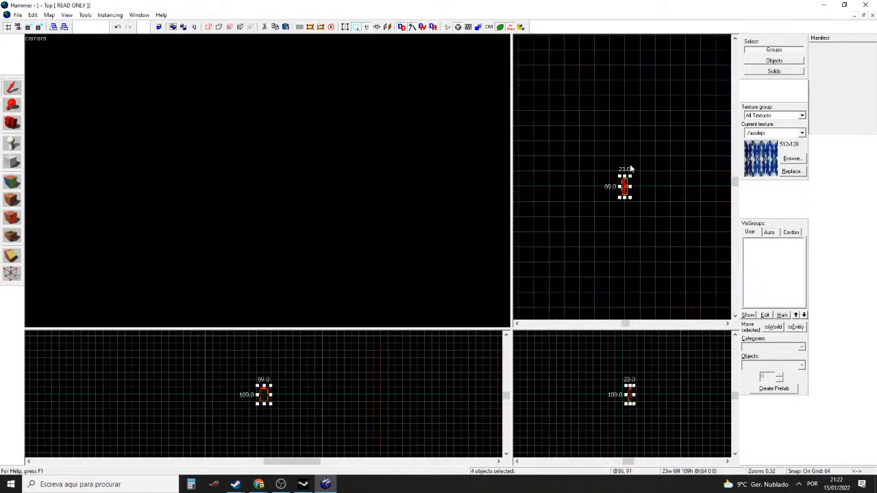
Reduce the new map's grid size to 1 unit
left_click(30, 27)
left_click(30, 28)
left_click(30, 27)
left_click(30, 28)
left_click(31, 27)
left_click(30, 28)
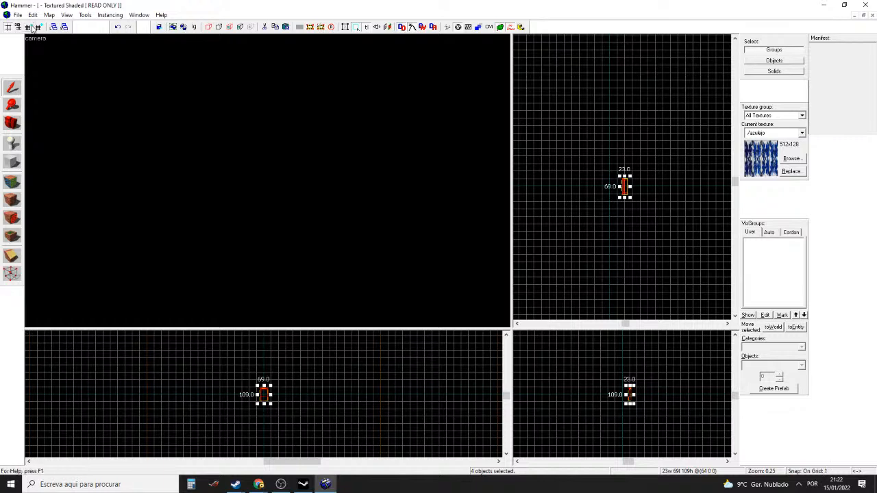
Move the pasted cabinet in the top view so that it is centred on the map origin
scroll(624, 186, "up", 8)
left_click_drag(658, 190, 556, 192)
scroll(556, 192, "up", 3)
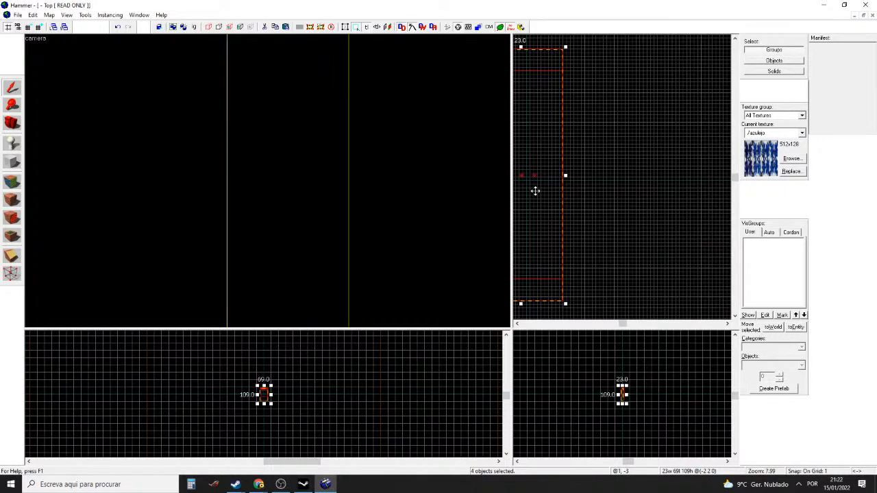
scroll(534, 190, "down", 4)
scroll(591, 196, "up", 10)
left_click_drag(632, 159, 631, 171)
scroll(631, 171, "down", 5)
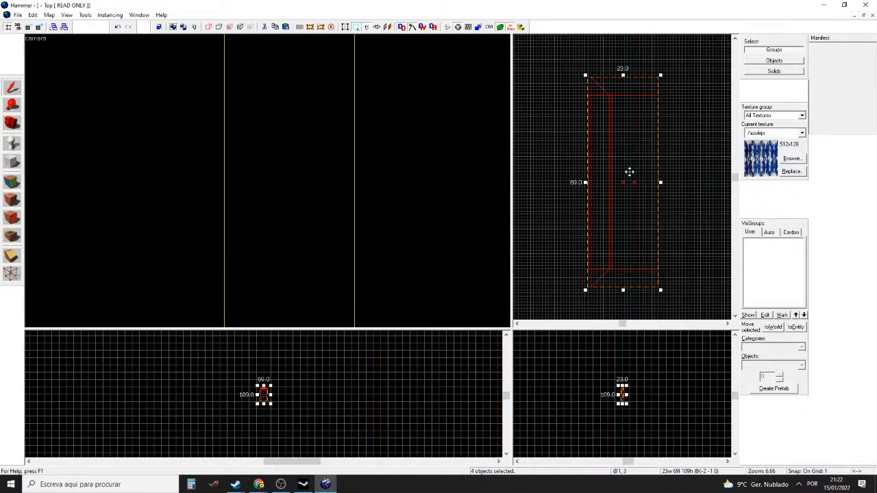
Raise the cabinet in the front view so that its base sits at about the height of the map origin
left_click(18, 15)
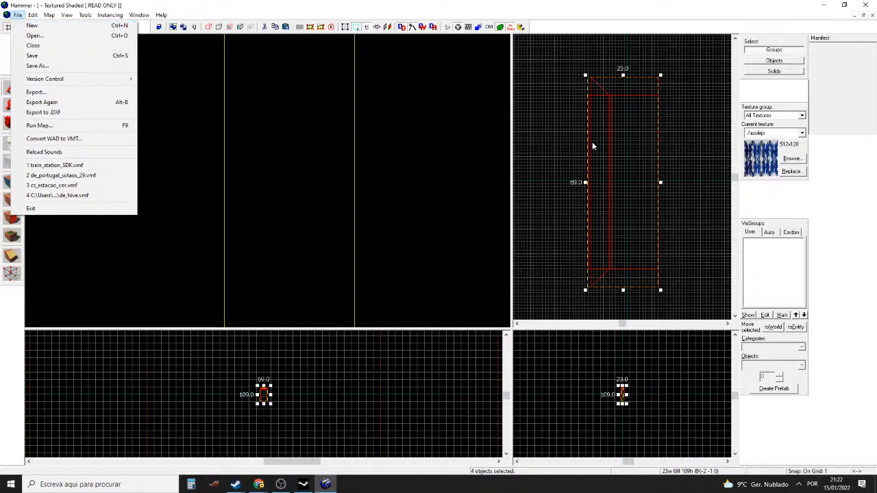
left_click(571, 3)
scroll(250, 403, "up", 6)
scroll(289, 387, "up", 5)
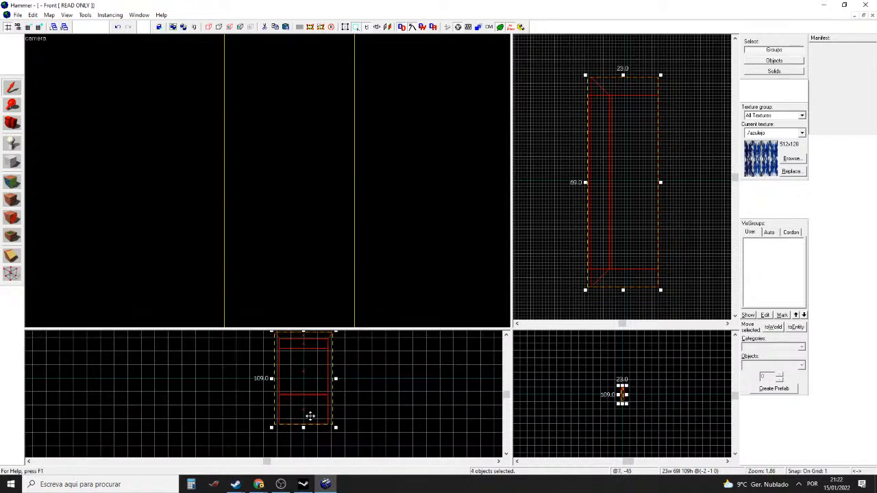
left_click_drag(310, 417, 323, 374)
scroll(306, 365, "up", 6)
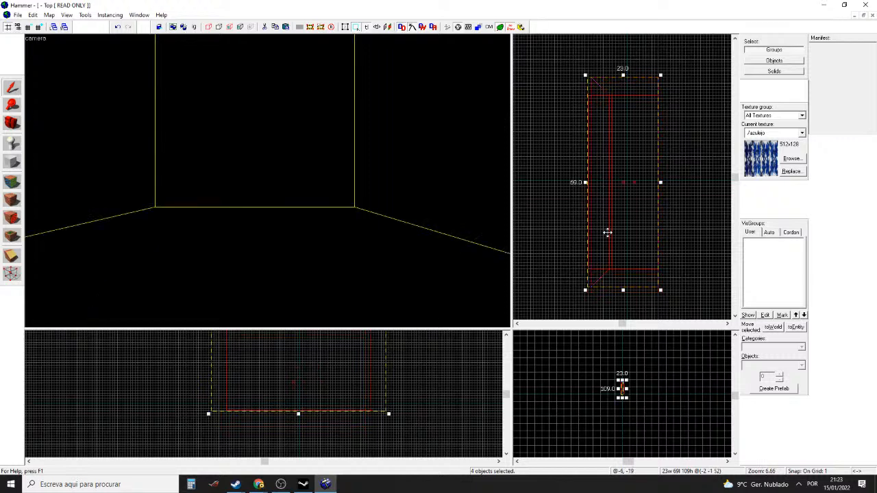
Export the cabinet in DXF format to the desktop with the file name movel
left_click(18, 15)
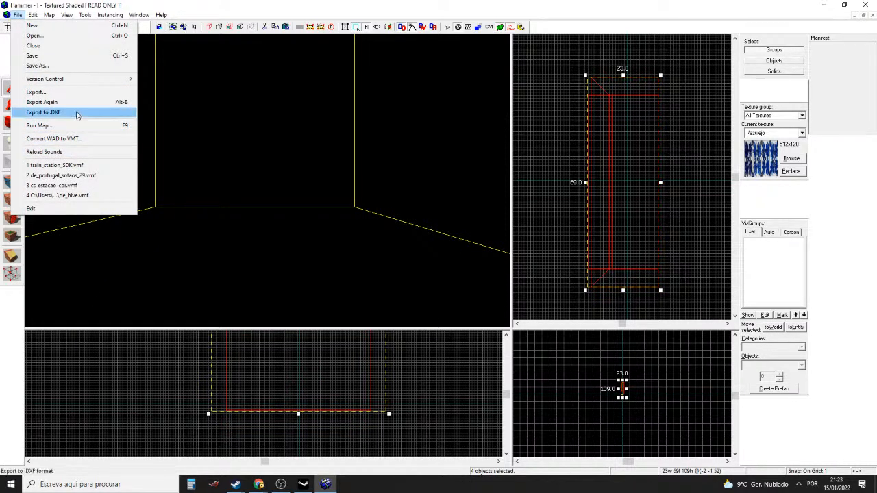
left_click(75, 112)
left_click(36, 112)
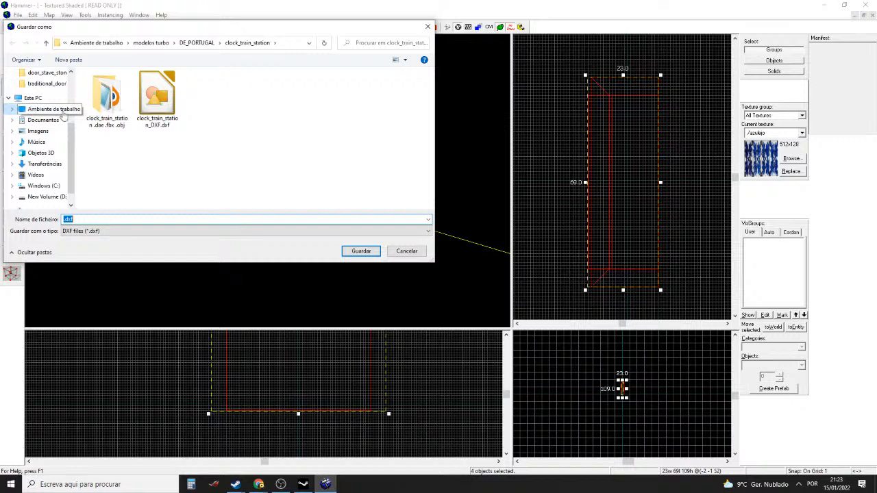
scroll(42, 122, "up", 3)
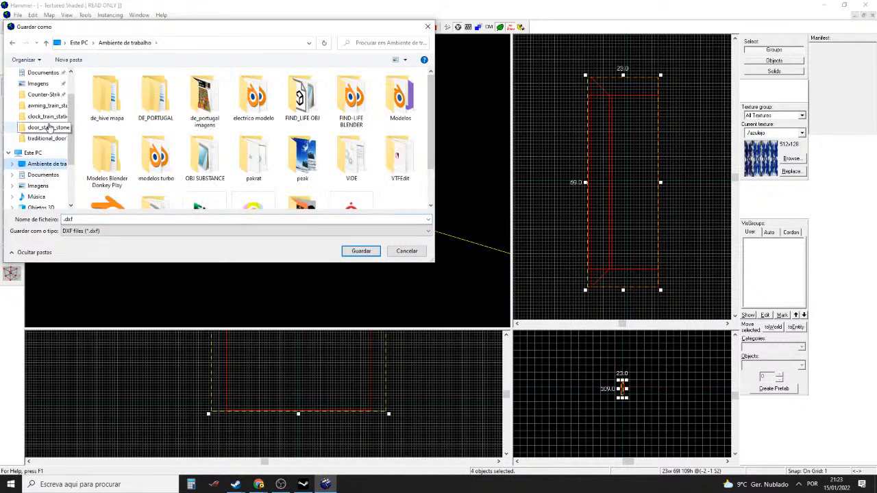
left_click(88, 220)
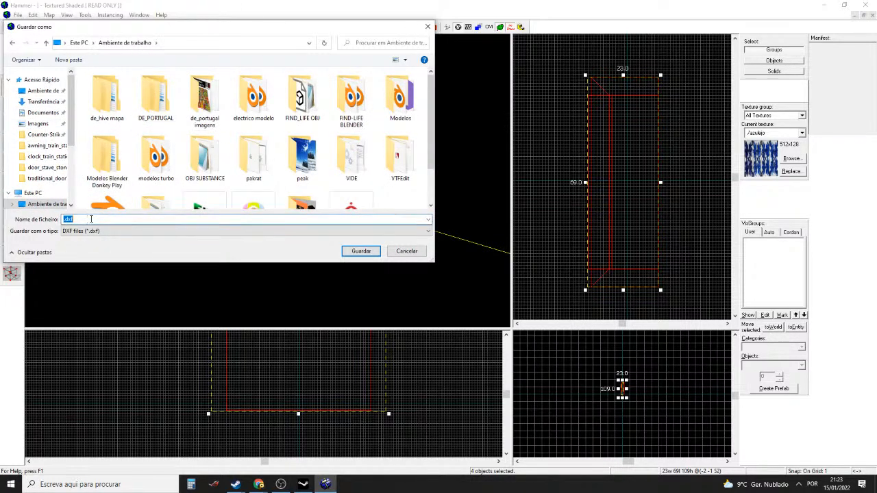
type("movel")
left_click(362, 251)
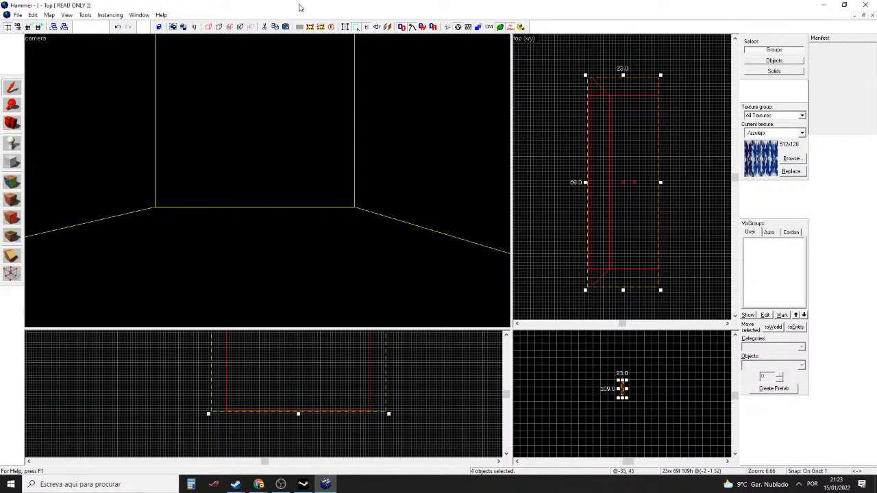
Close the temporary cabinet map without saving it and return to the train station map
left_click(17, 15)
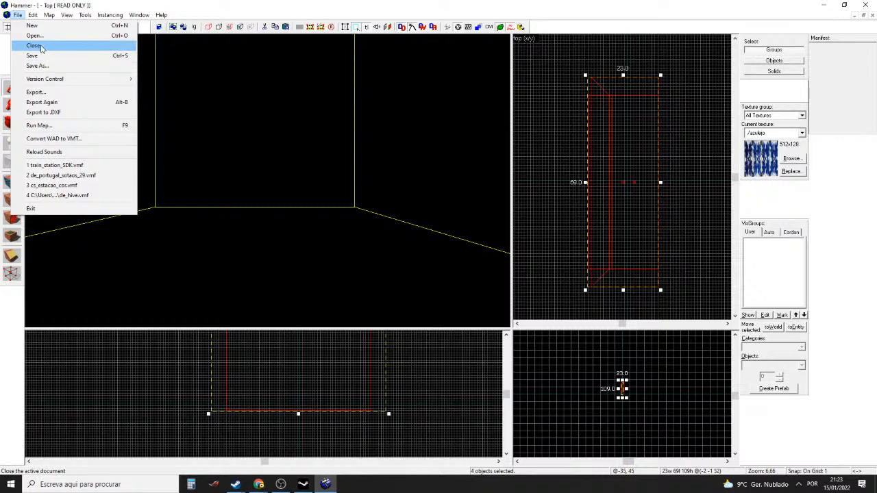
left_click(42, 57)
left_click(443, 273)
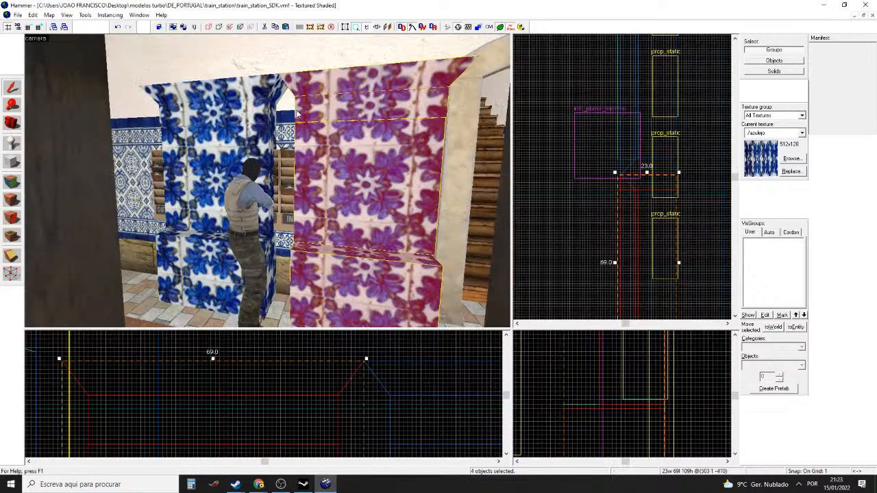
Save the train_station_SDK.vmf map and exit Hammer
left_click(18, 15)
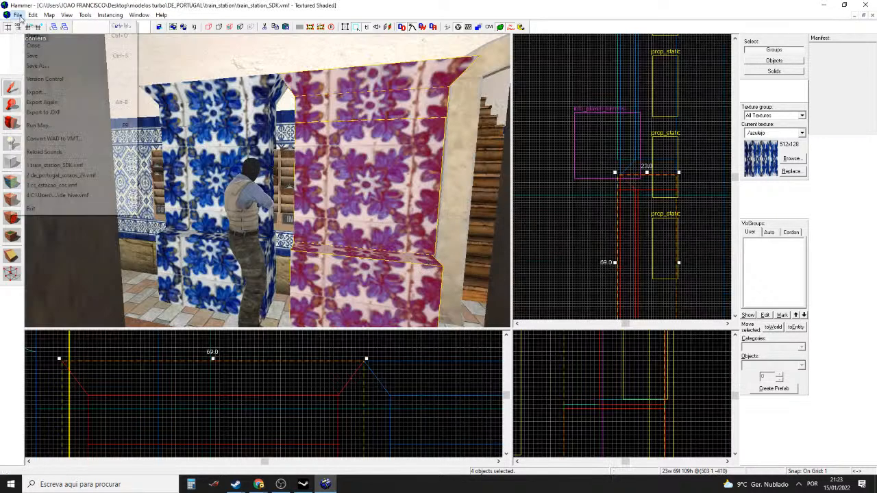
left_click(52, 57)
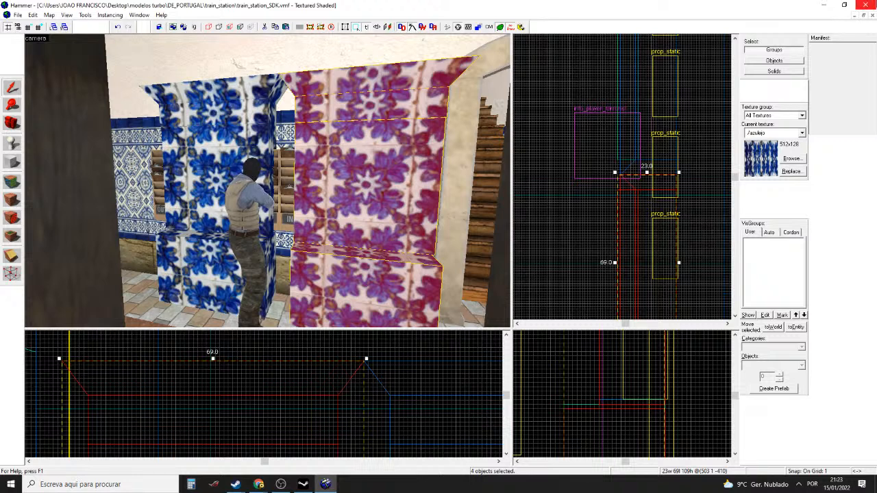
left_click(869, 5)
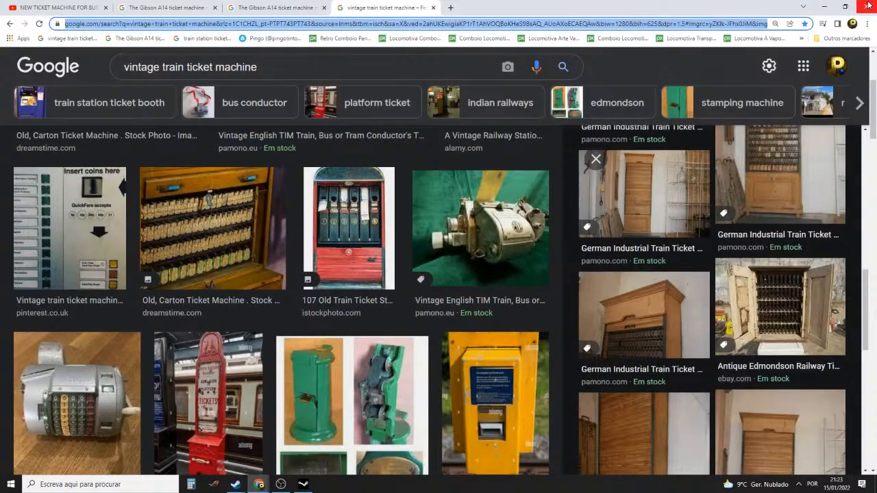
Close the image search browser window and minimize Steam and the SDK launcher to reach the desktop
left_click(863, 6)
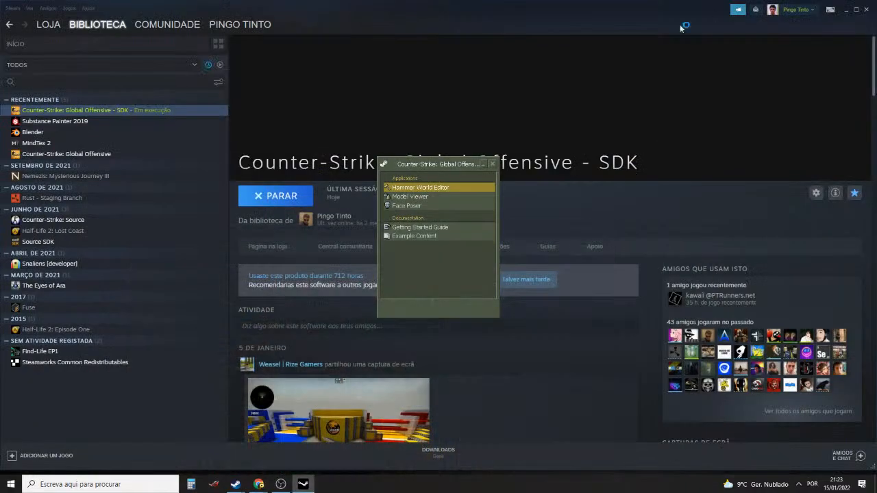
left_click(848, 8)
left_click(479, 165)
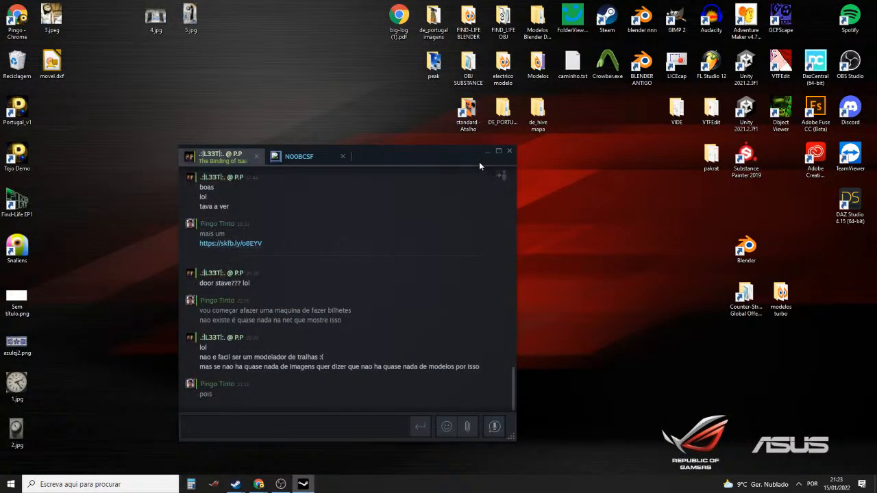
Open a new Chrome window, move it fully into view and load Google Translate
left_click(14, 18)
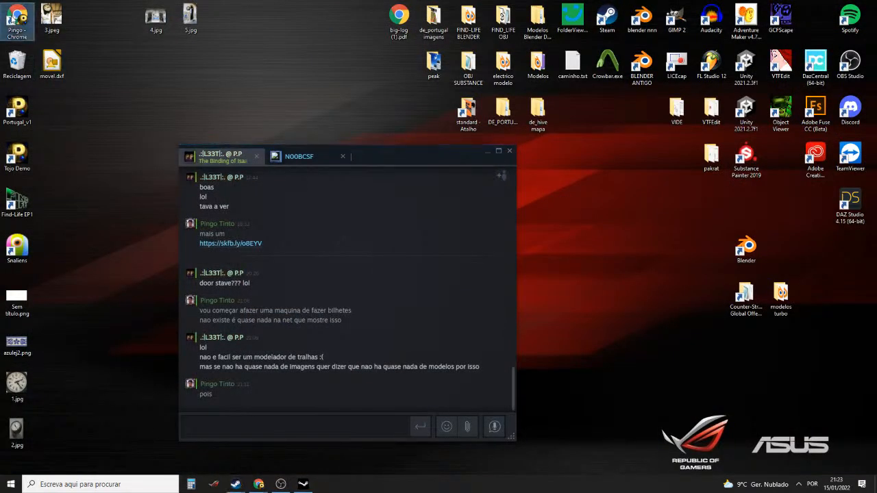
double_click(15, 17)
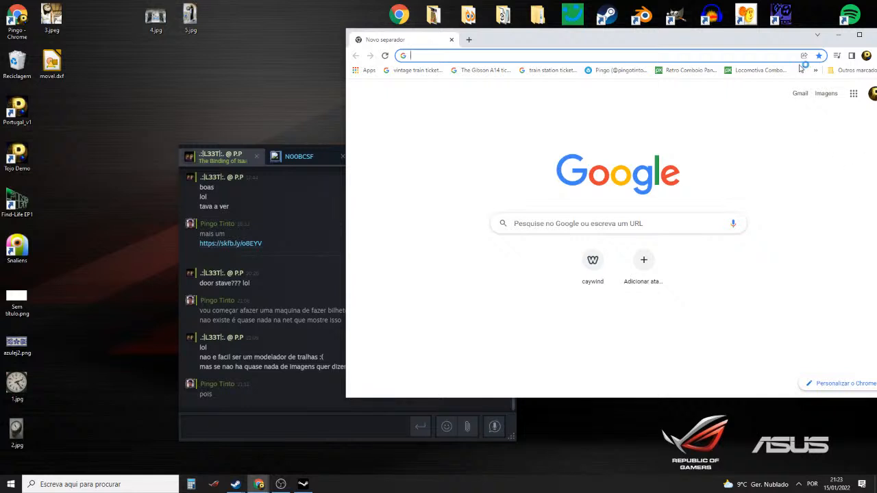
left_click_drag(757, 39, 558, 23)
left_click(654, 76)
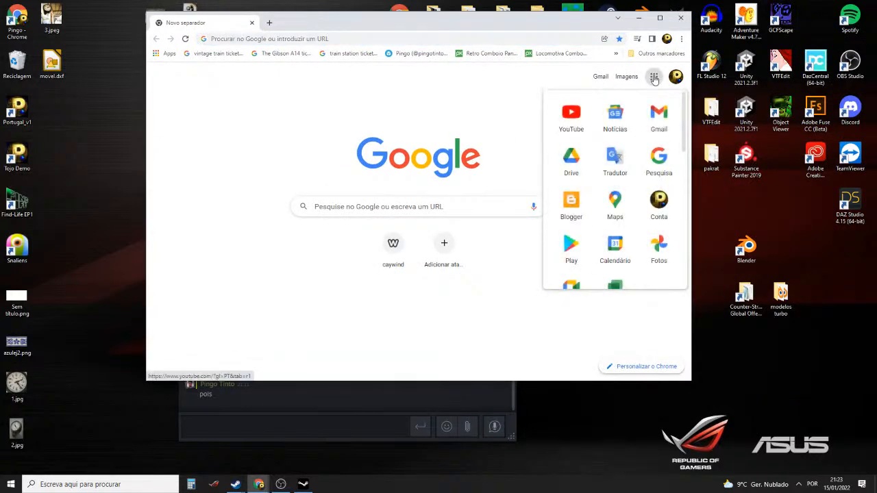
left_click(613, 163)
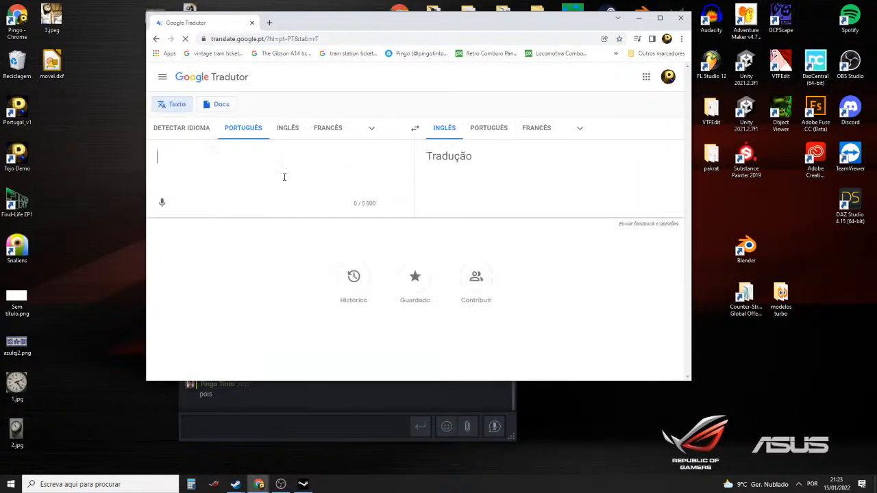
Translate "movel bilhetes estação comboios" from Portuguese to English and copy the translation
type("mo")
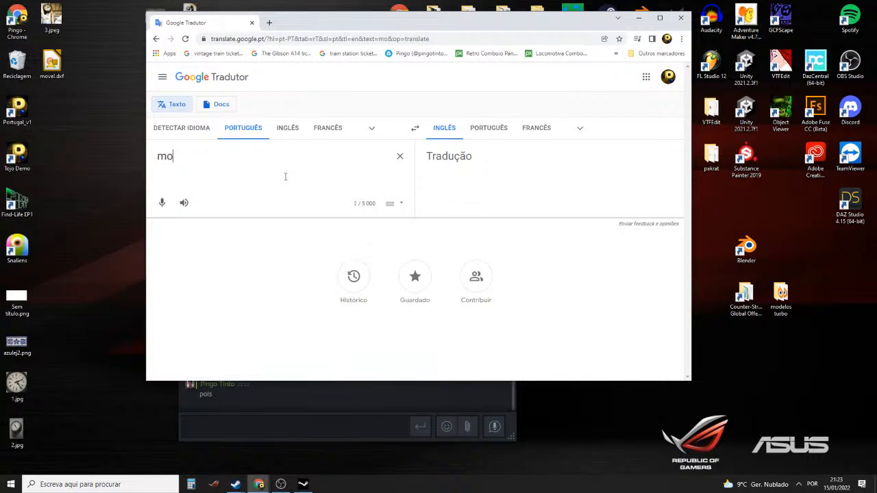
type("vel b")
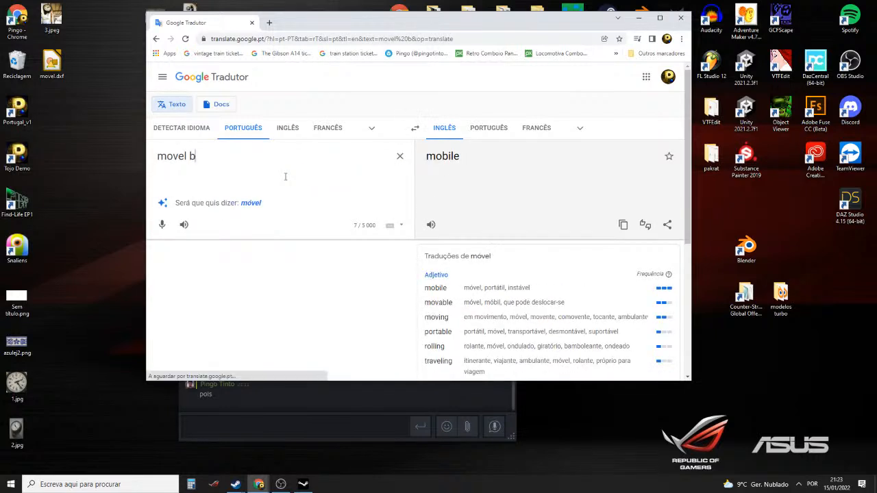
type("ilhetes ")
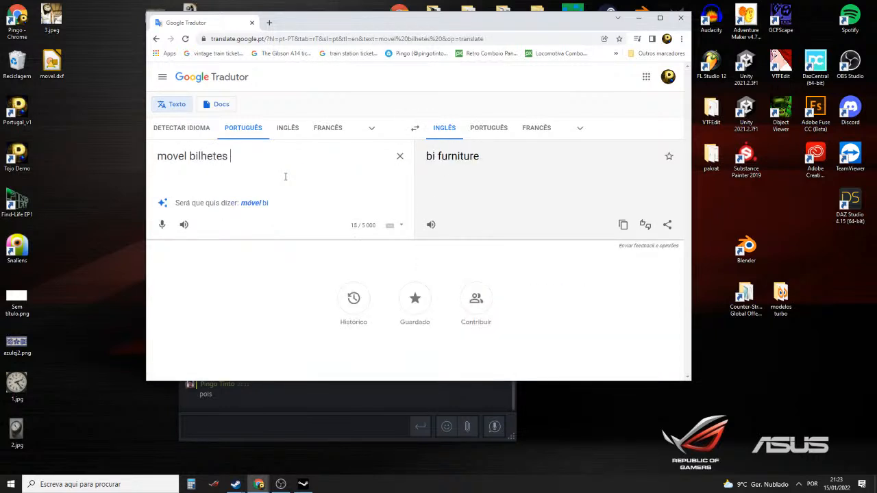
type("esta")
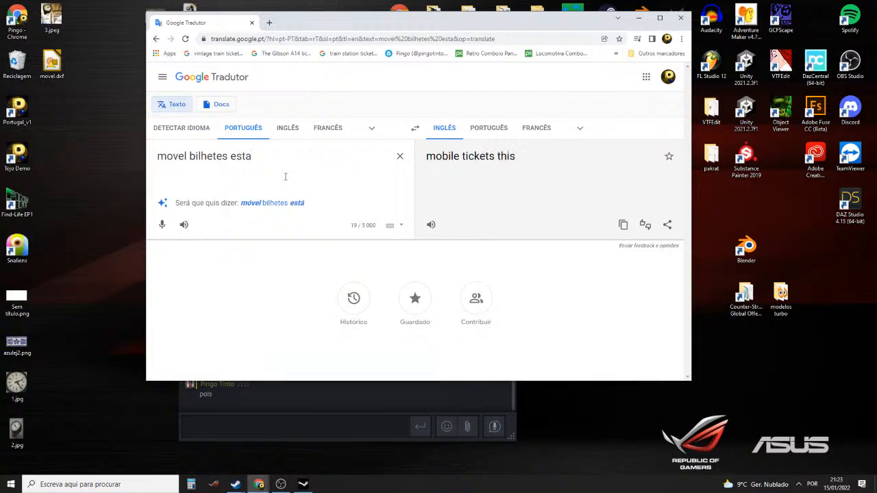
type("ção co")
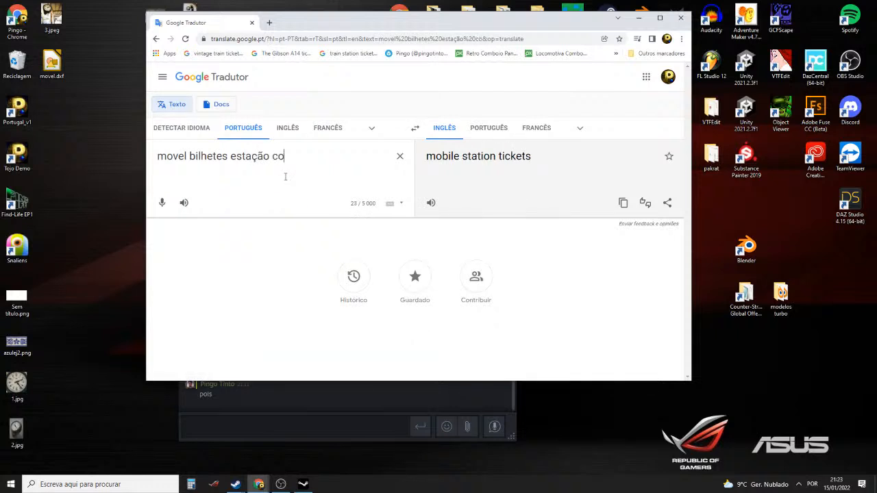
type("mboios")
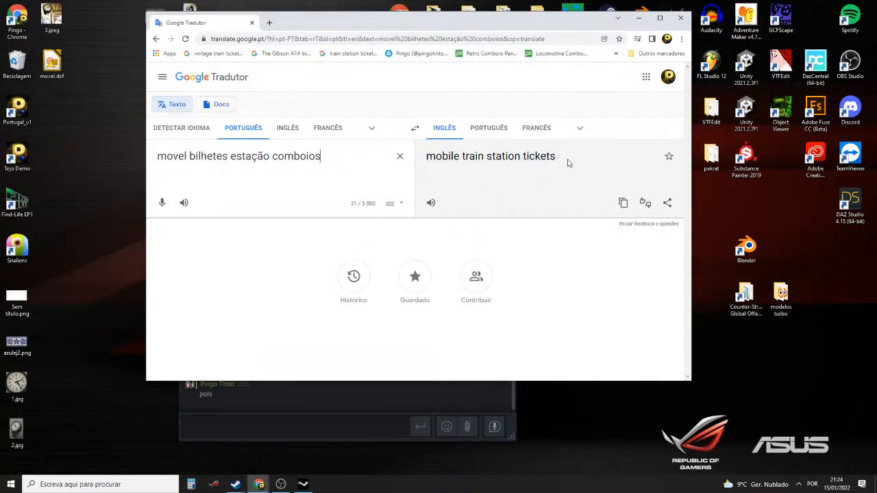
left_click_drag(567, 162, 427, 163)
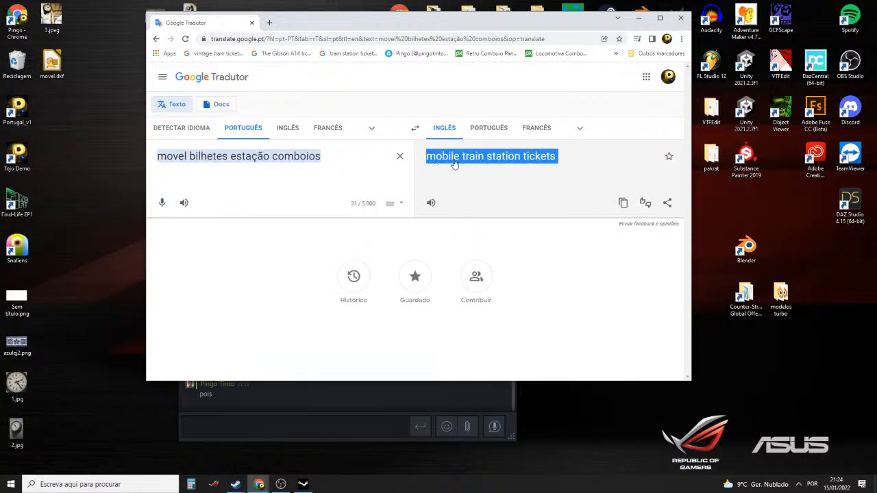
left_click(623, 203)
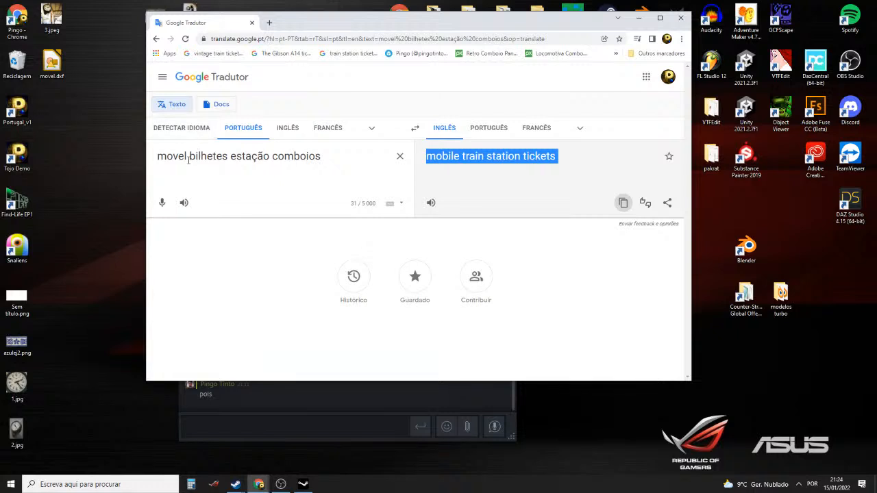
Replace the word "movel" with "mobilia" in the source text and copy the new English translation
left_click_drag(188, 156, 156, 158)
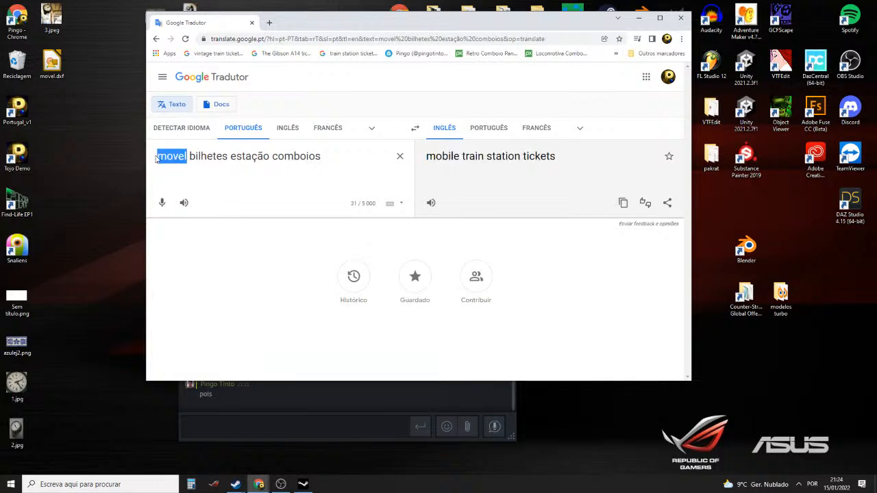
type("mobilia")
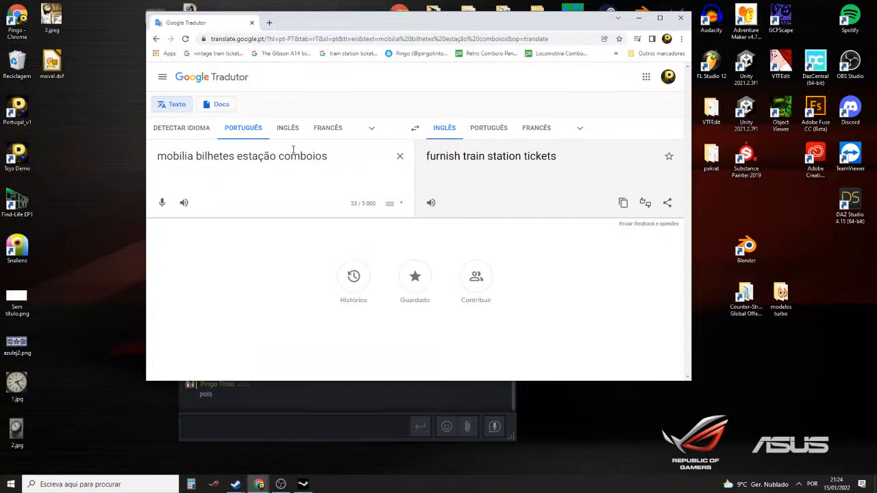
left_click_drag(568, 164, 423, 159)
key("ctrl+c")
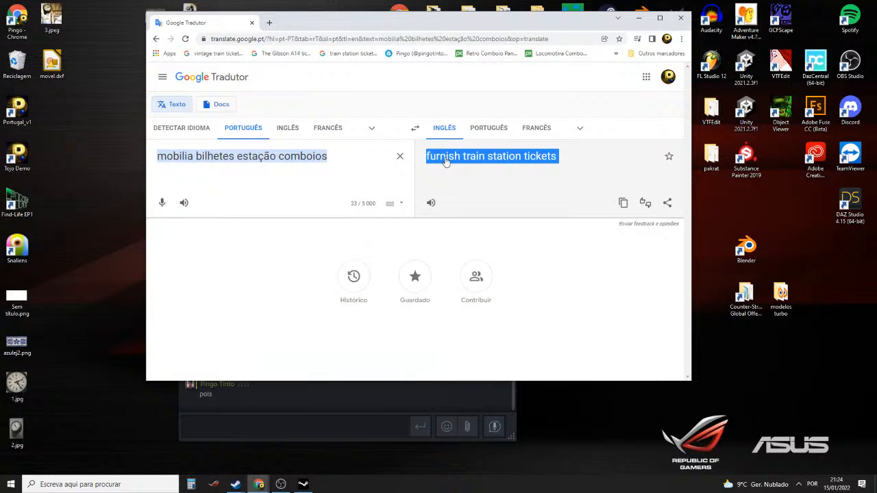
left_click(541, 197)
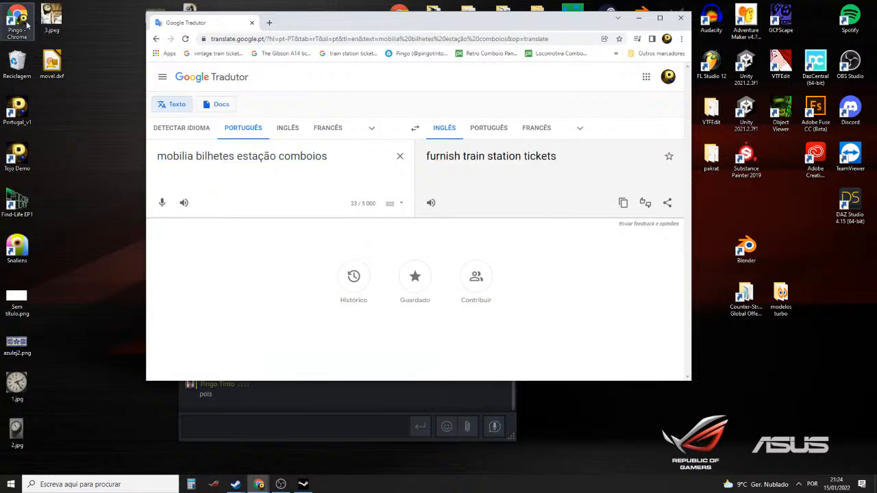
Create a new folder inside modelos turbo > DE_PORTUGAL and paste the copied translation as its name
double_click(788, 308)
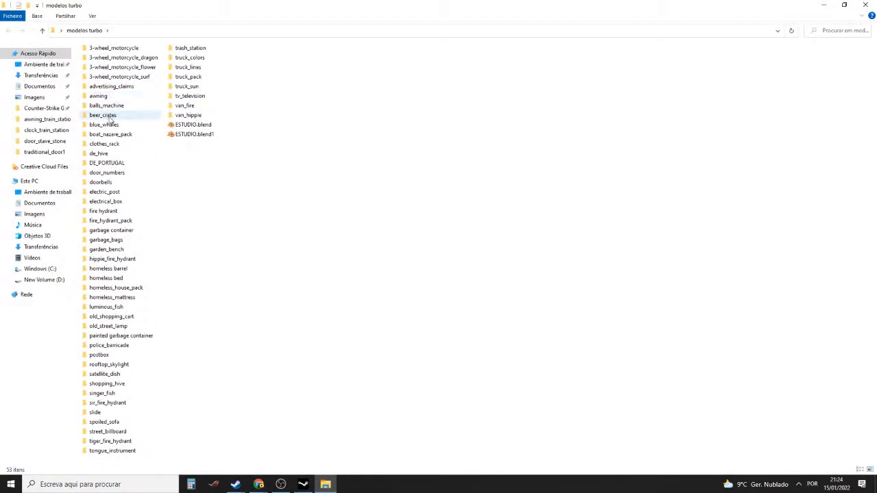
double_click(108, 163)
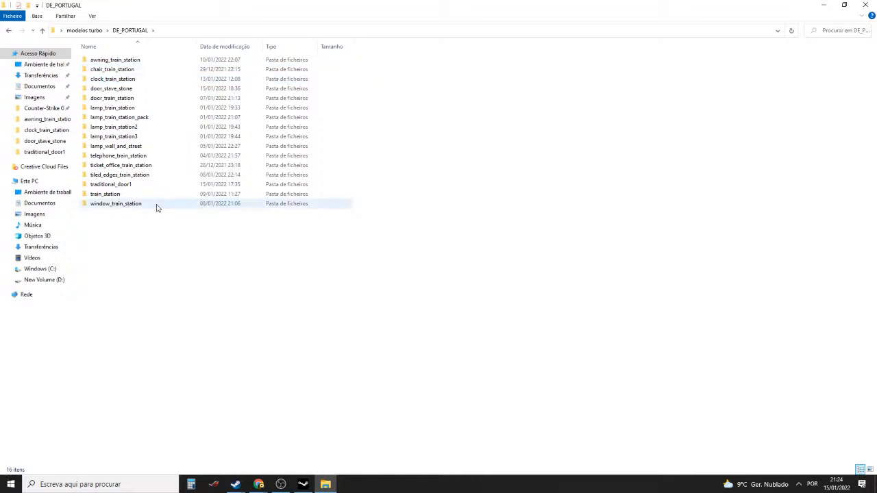
right_click(117, 256)
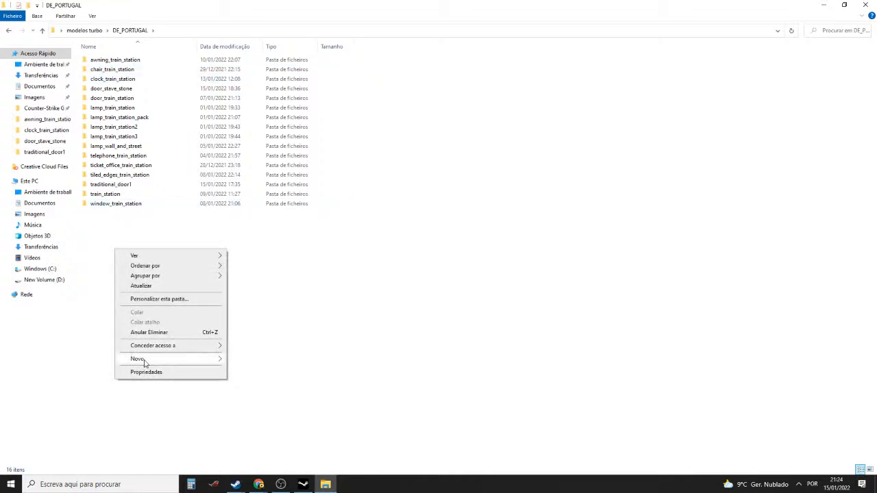
mouse_move(146, 358)
left_click(257, 358)
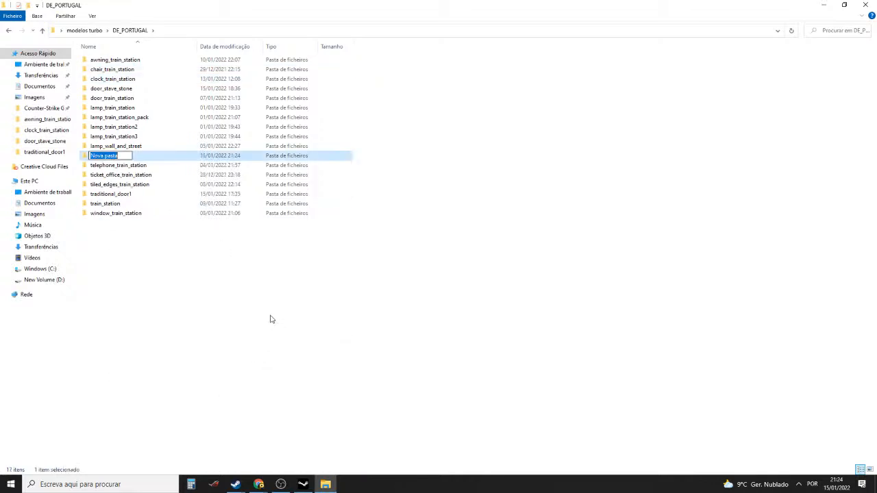
key("ctrl+v")
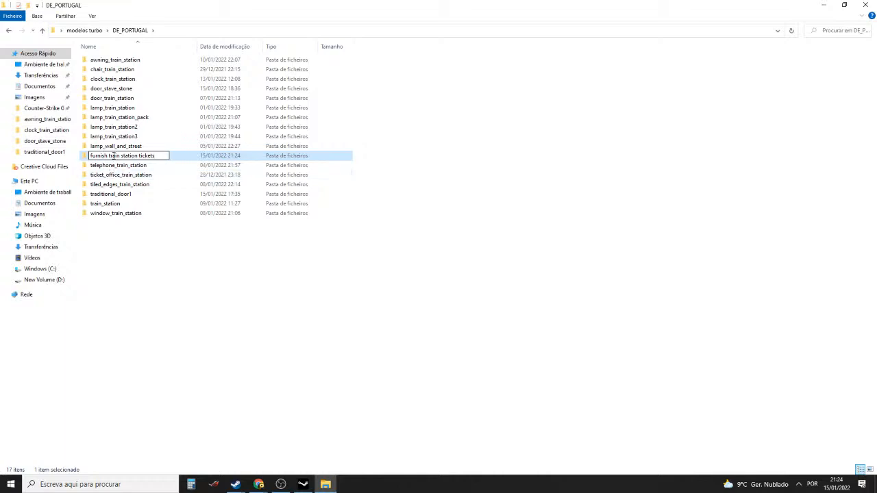
Replace the spaces in the new folder's name with underscores so it reads furnish_train_station_tickets
left_click(108, 156)
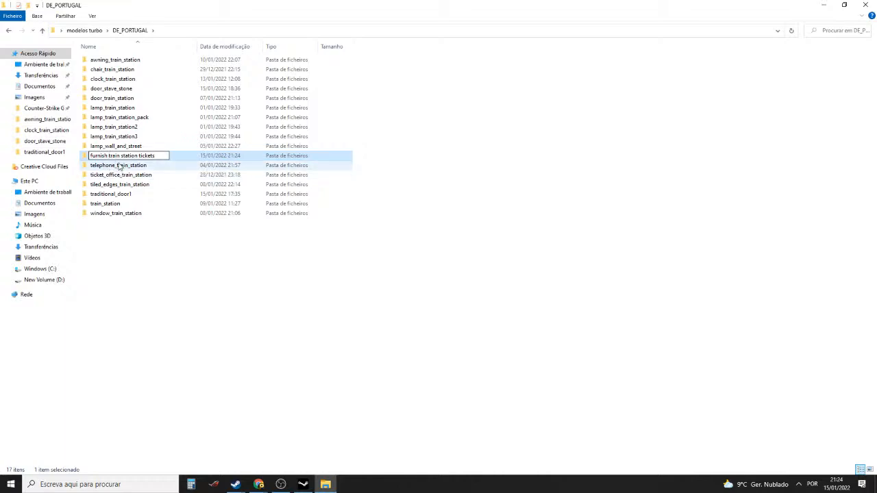
key("Delete")
type("_")
key("Delete")
type("_")
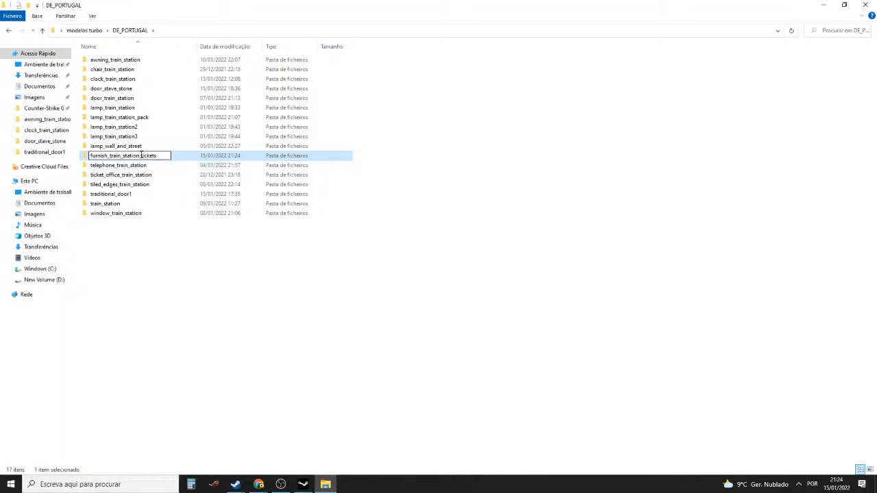
left_click(141, 155)
key("Delete")
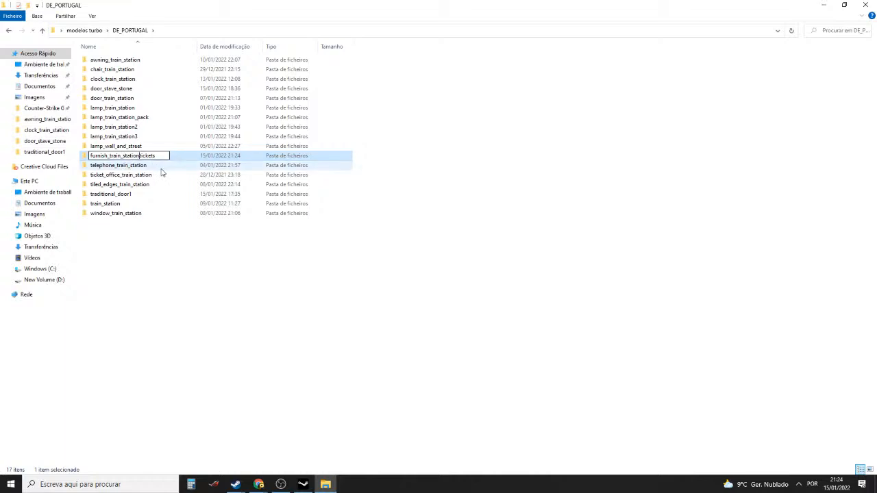
type("_")
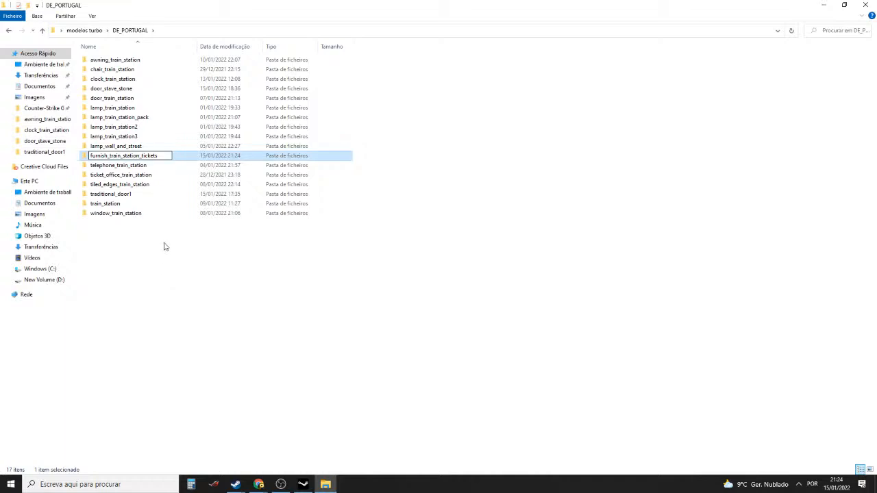
left_click(169, 180)
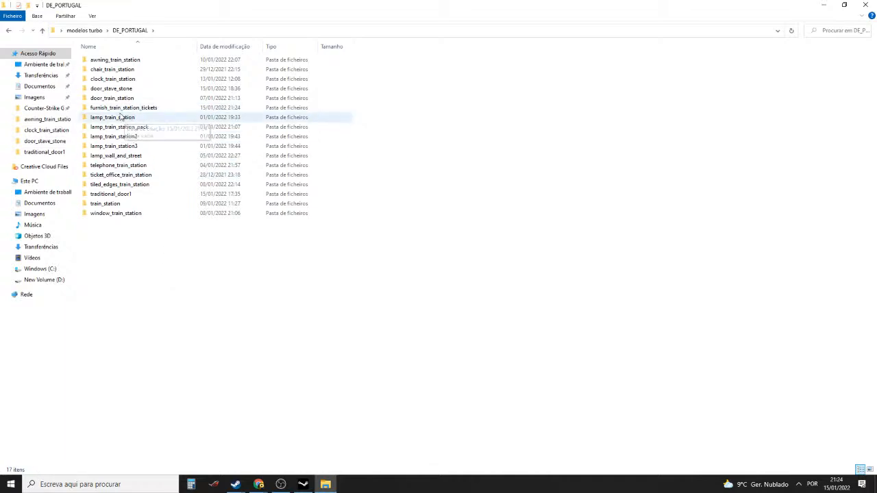
Copy the name of the furnish_train_station_tickets folder, then close the folder window and the translator browser
left_click(120, 117)
left_click(130, 109)
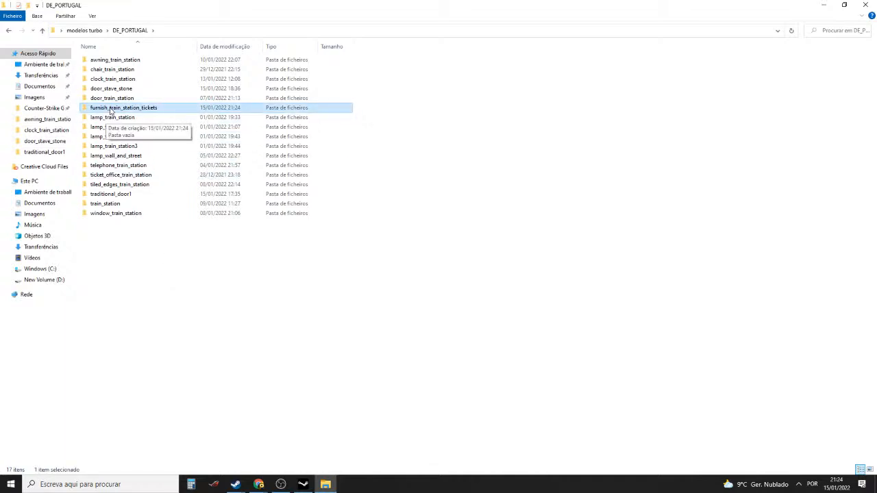
left_click(121, 109)
right_click(122, 109)
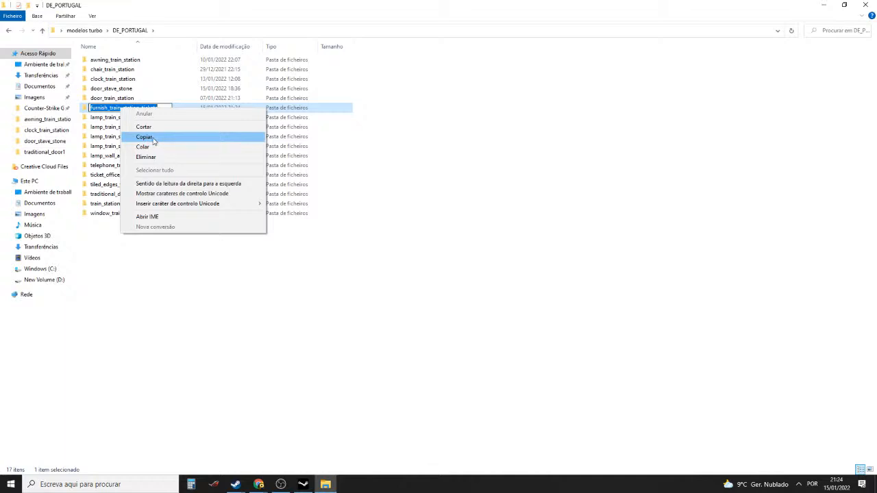
left_click(153, 140)
left_click(117, 254)
left_click(865, 4)
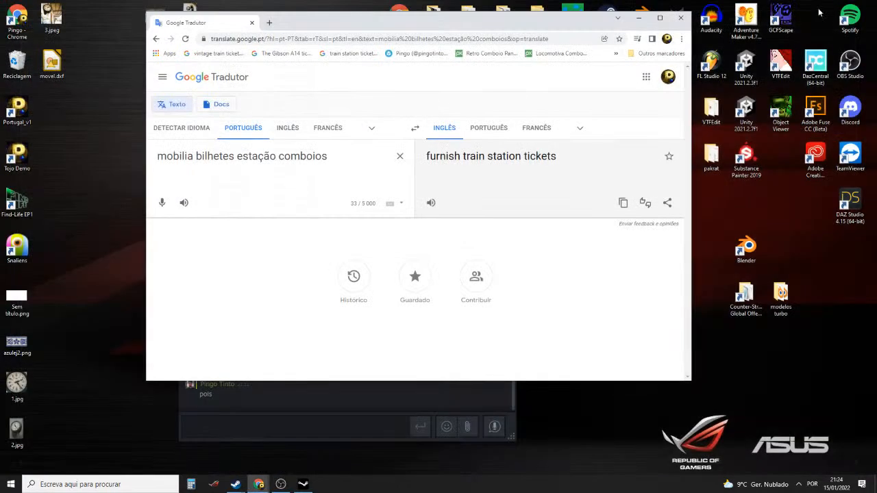
left_click(681, 18)
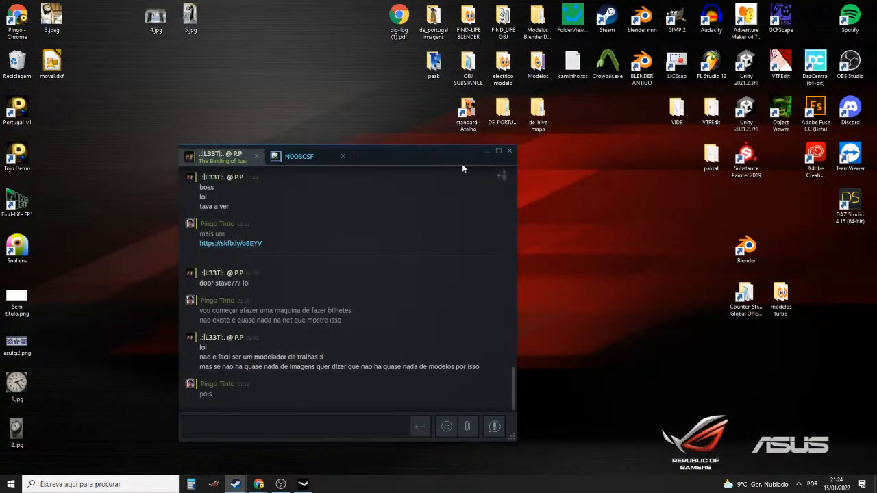
Minimize the Steam chat window and launch Blender with the default scene, dismissing the splash screen
left_click_drag(436, 152, 449, 150)
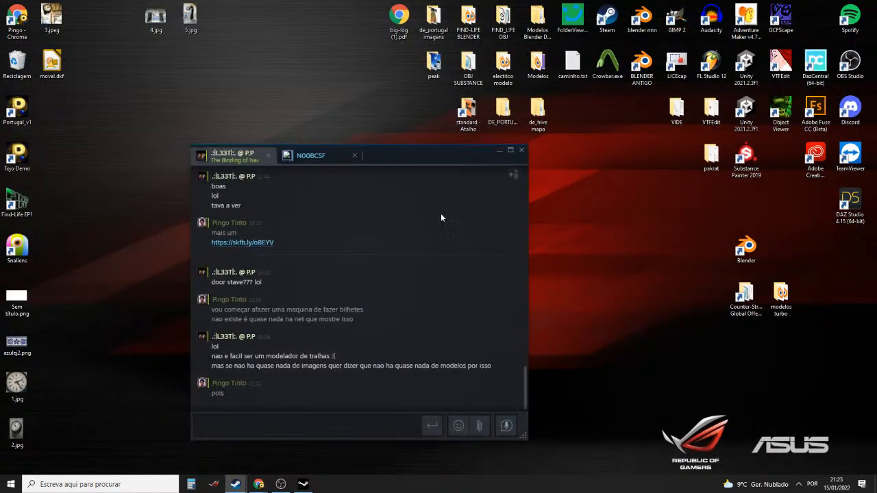
left_click(303, 485)
left_click(483, 164)
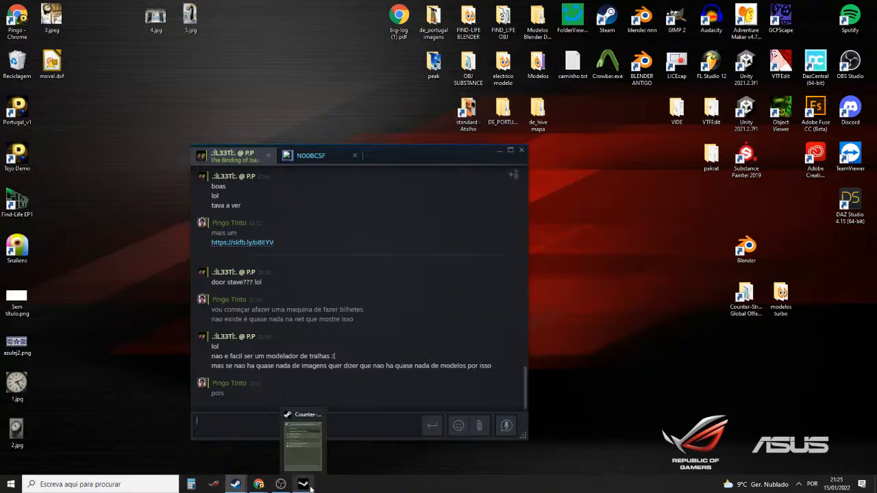
left_click(501, 150)
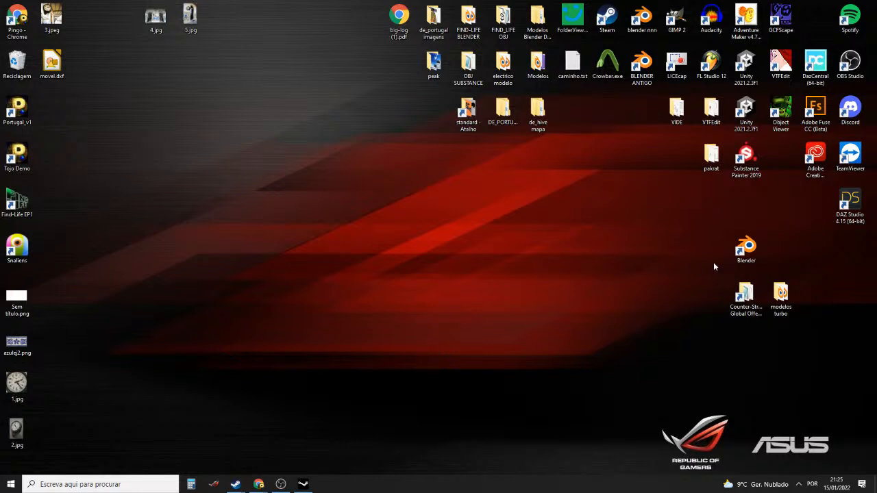
double_click(743, 251)
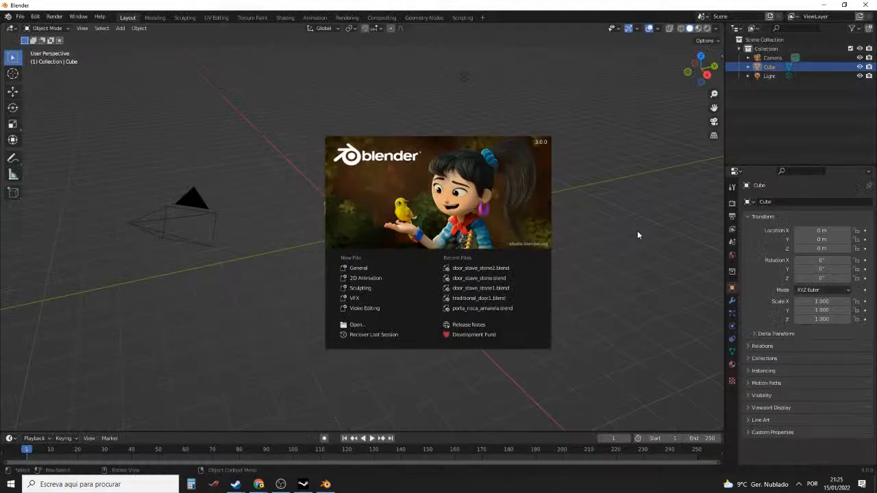
left_click(627, 233)
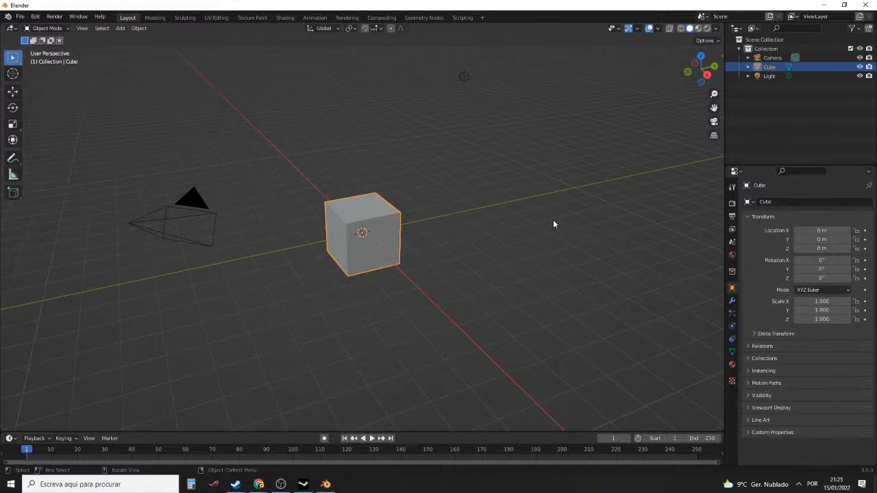
Delete all the default objects from the scene: the camera, the cube and the light
key("a")
key("Delete")
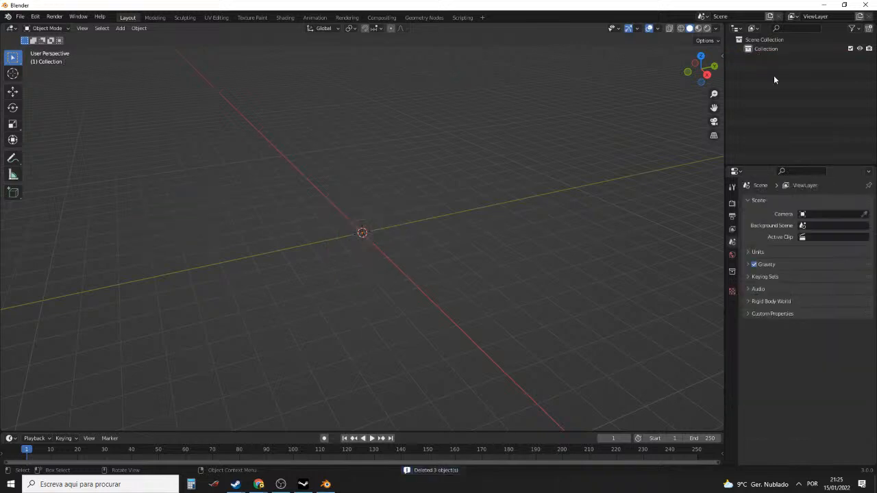
left_click(20, 16)
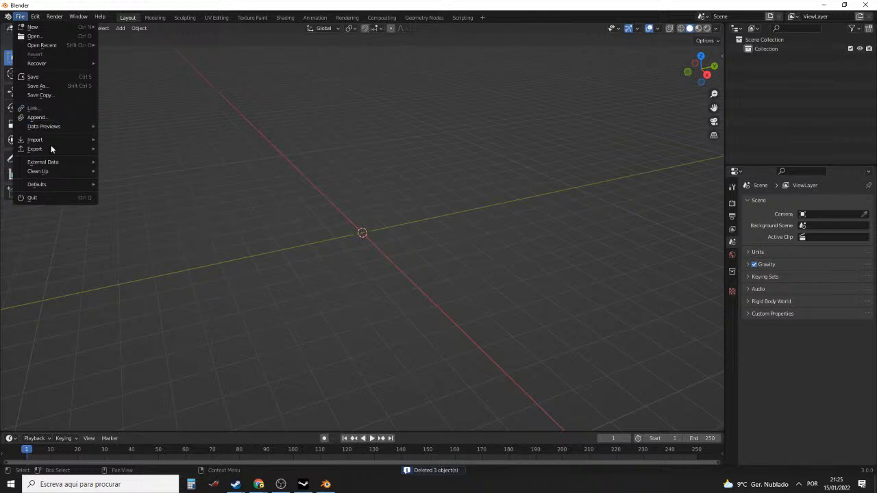
mouse_move(50, 141)
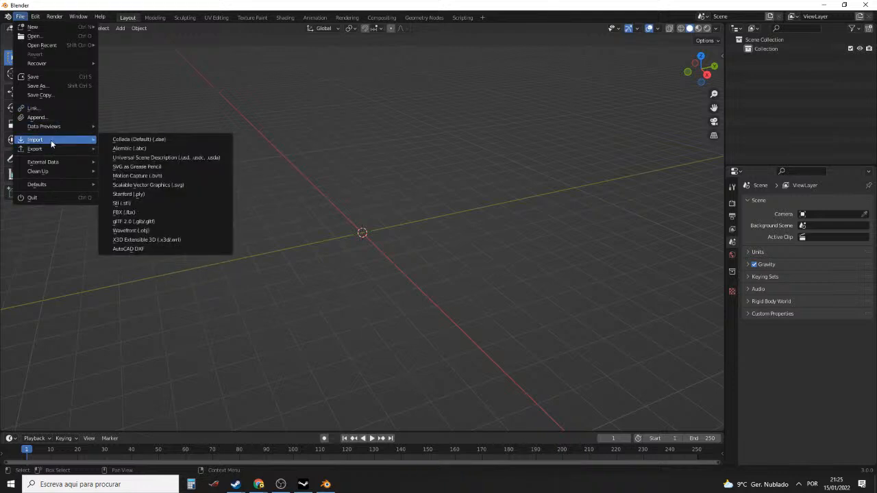
left_click(151, 214)
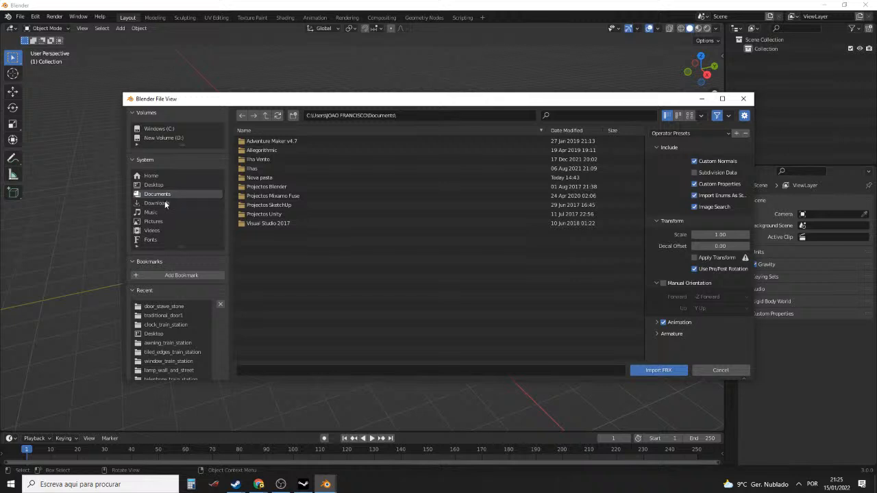
left_click(163, 128)
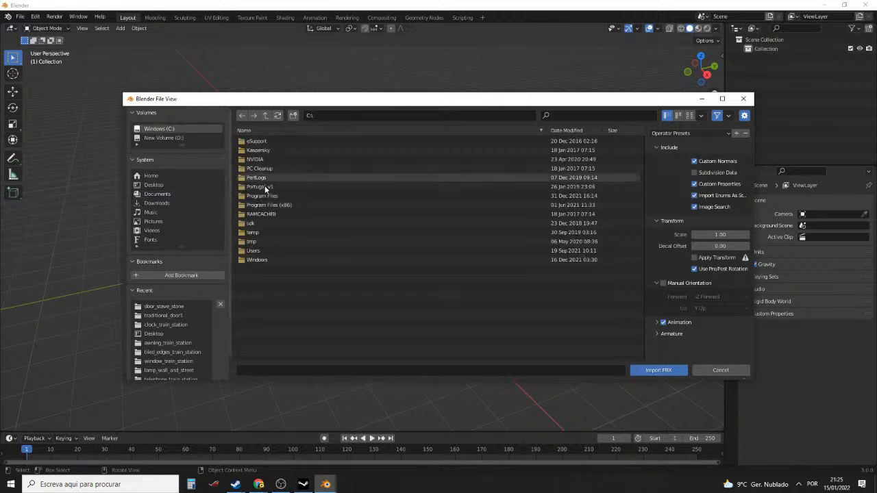
left_click(163, 187)
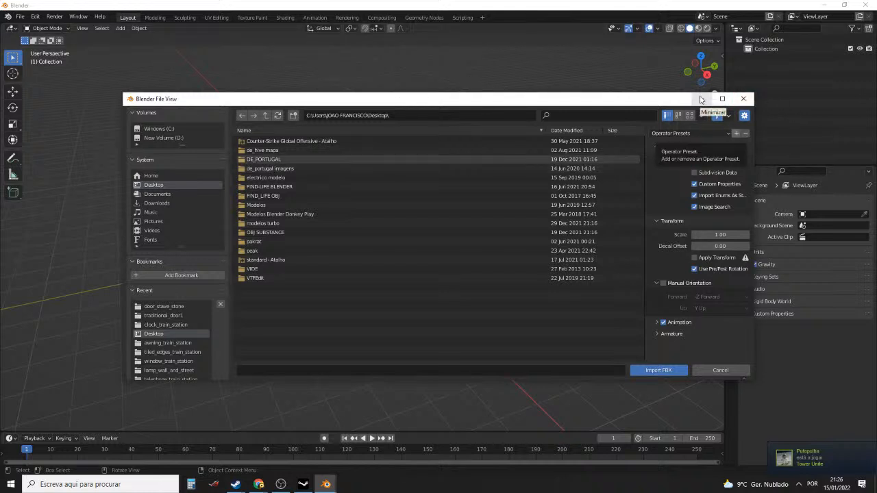
left_click(743, 98)
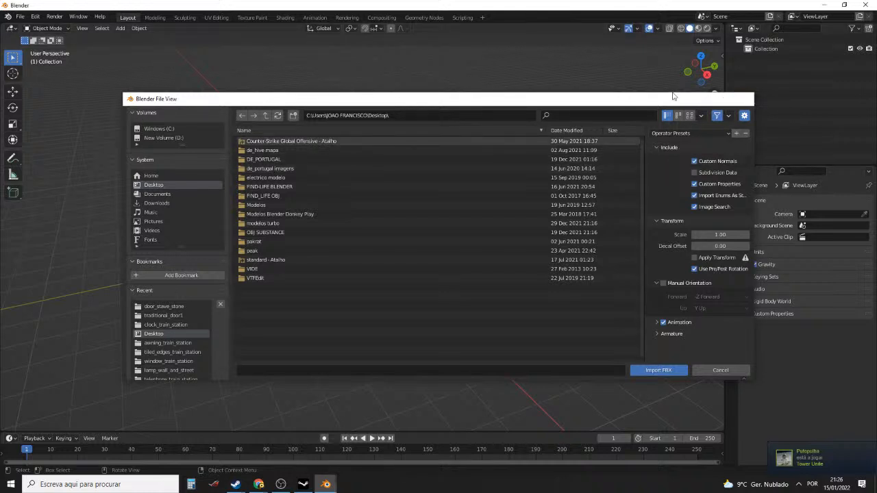
Search the add-ons in the preferences for dxf to check whether AutoCAD DXF import is enabled, and close the preferences
left_click(20, 16)
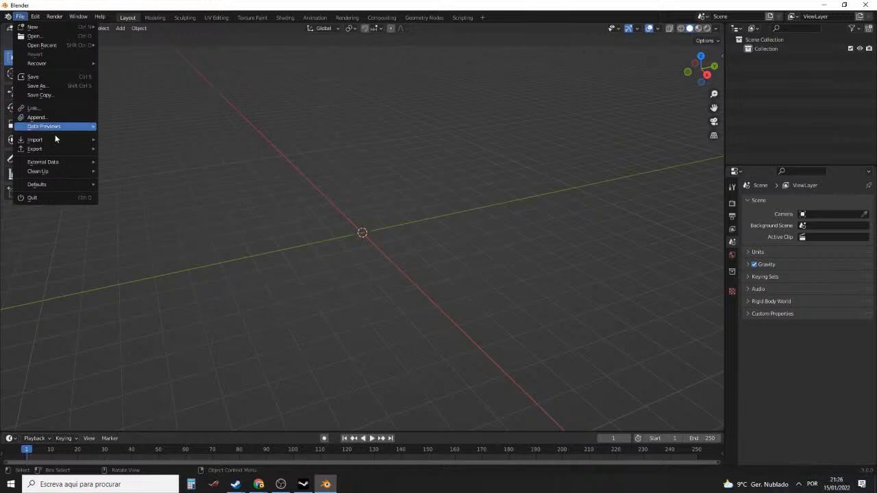
mouse_move(61, 139)
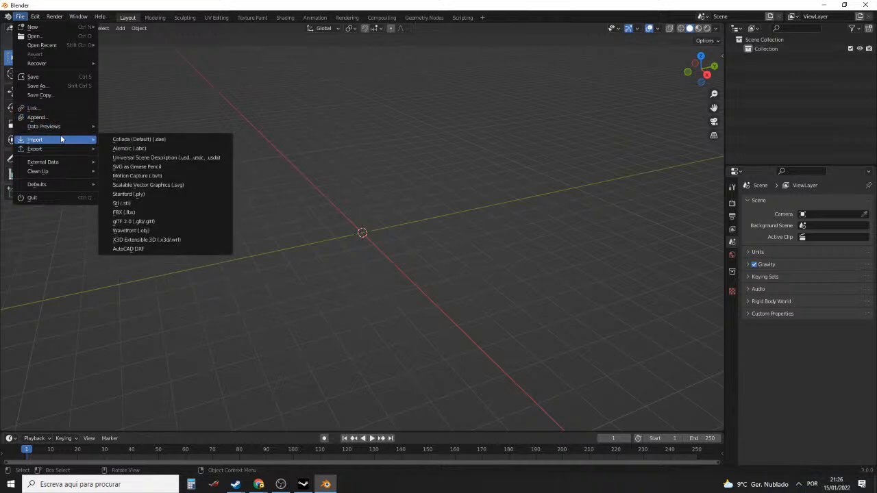
left_click(21, 19)
left_click(22, 17)
left_click(33, 16)
left_click(33, 15)
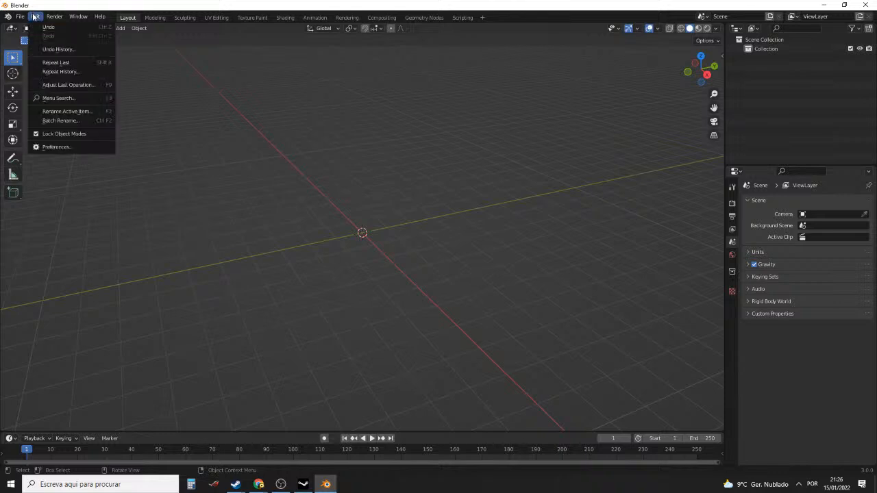
left_click(69, 147)
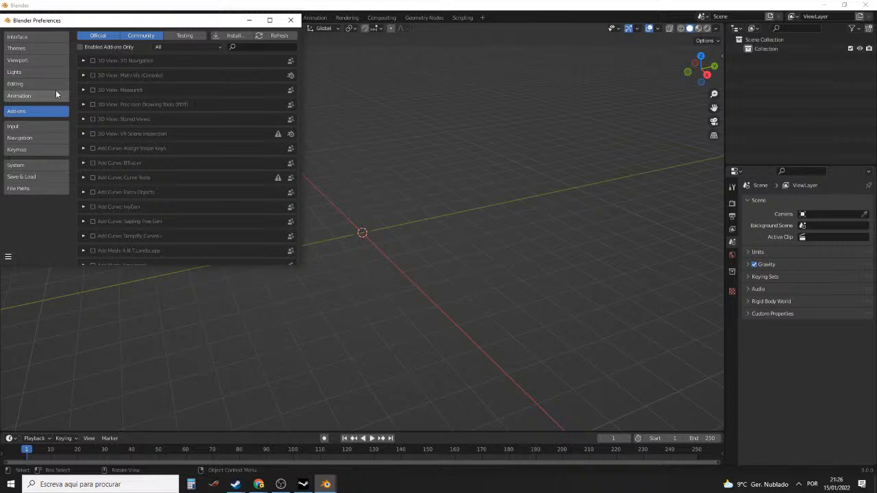
left_click(236, 48)
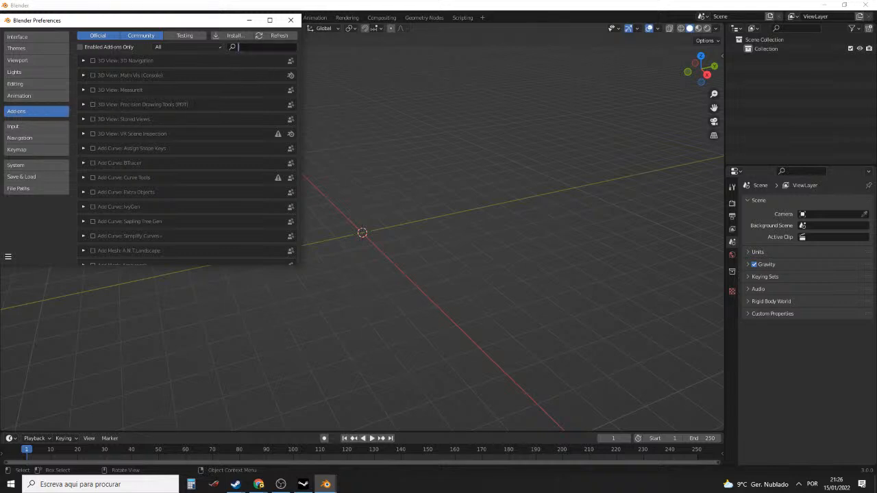
type("dxf")
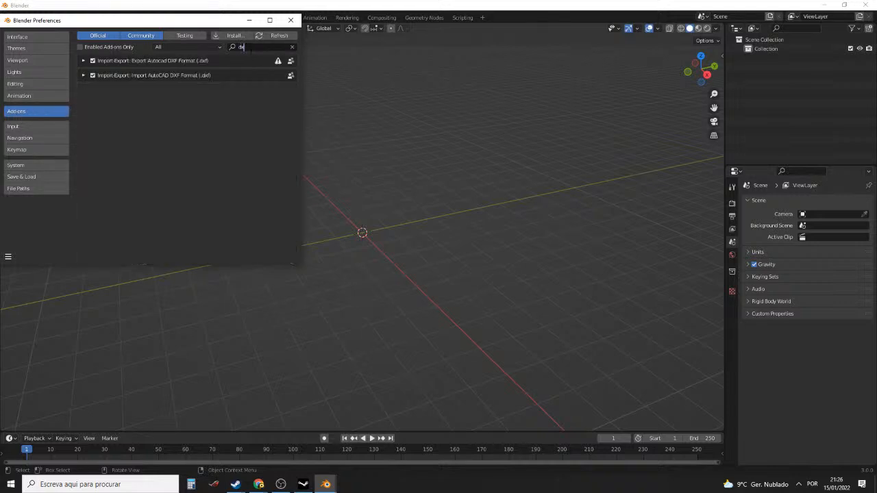
left_click(291, 20)
Start importing an AutoCAD DXF file into the empty scene
left_click(20, 16)
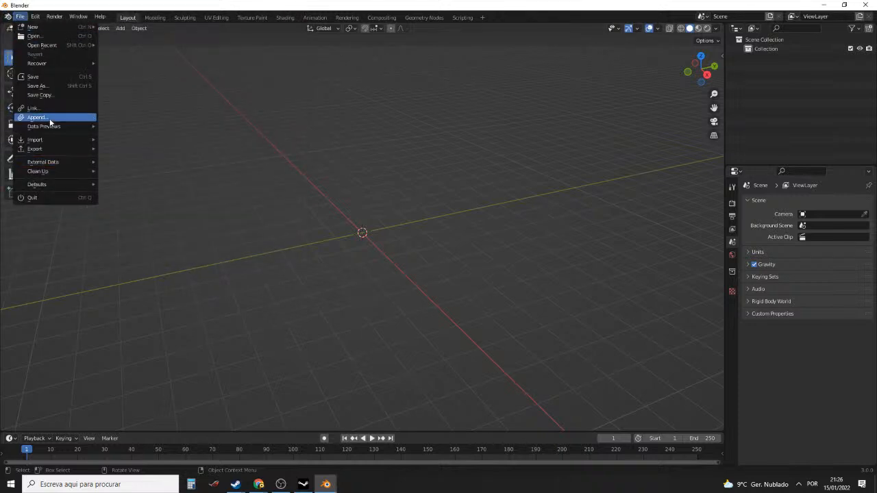
mouse_move(50, 139)
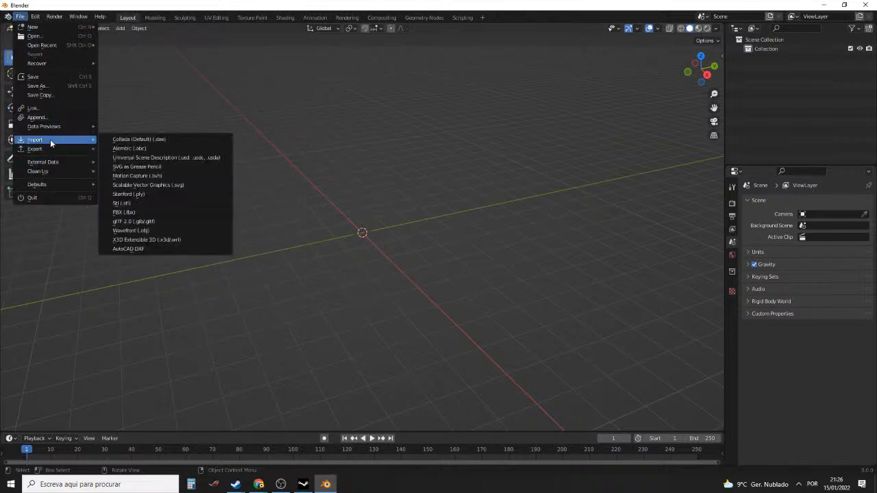
Import movel.dxf from the Desktop as an AutoCAD DXF with the default import options
left_click(155, 249)
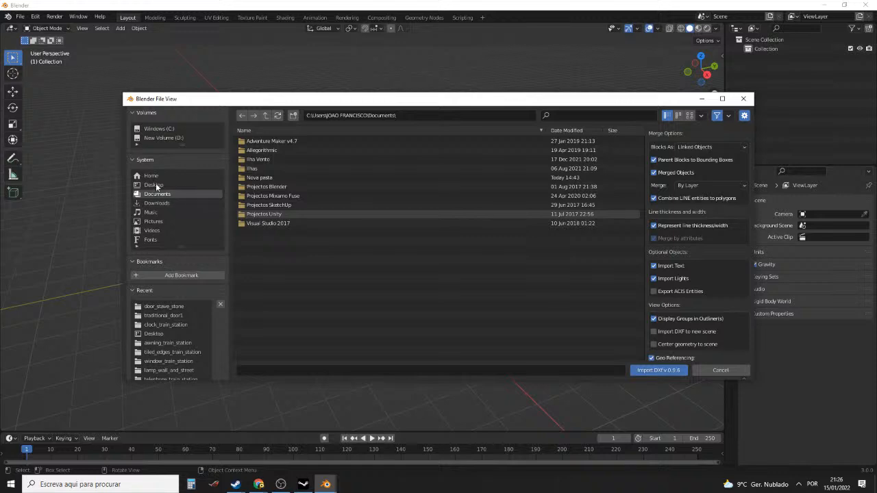
left_click(155, 185)
left_click(256, 287)
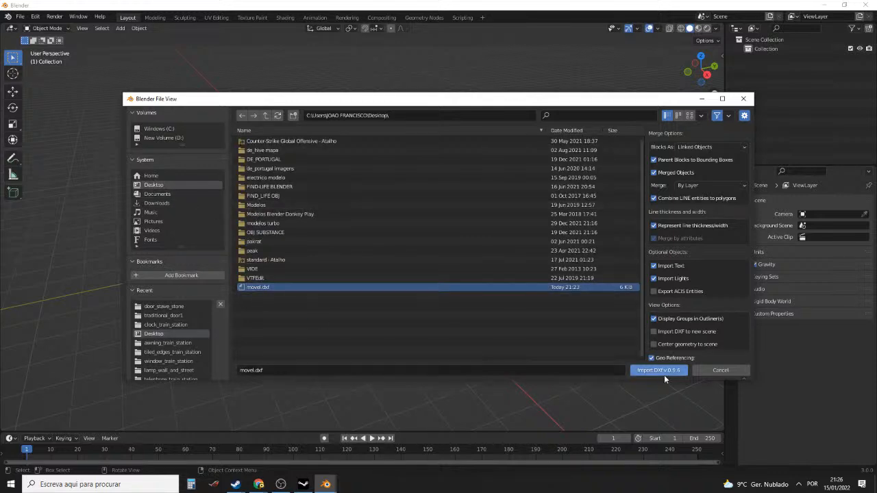
left_click(663, 370)
scroll(382, 259, "down", 15)
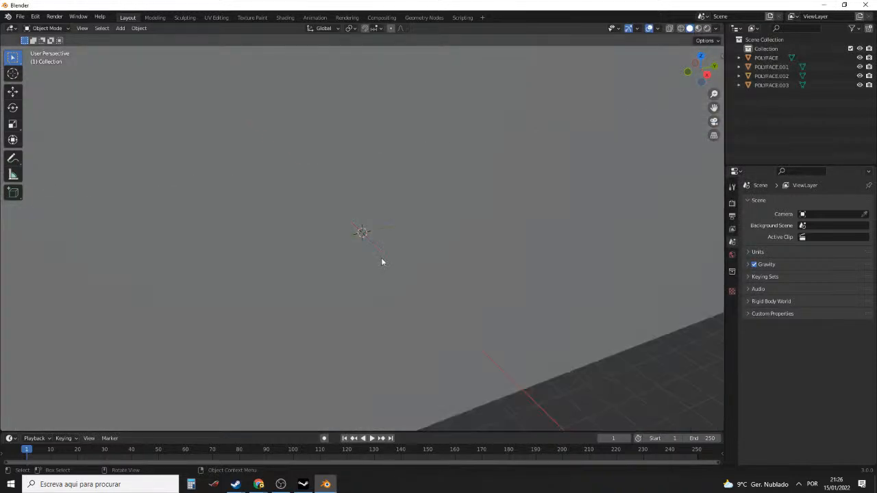
middle_click_drag(378, 247, 489, 288)
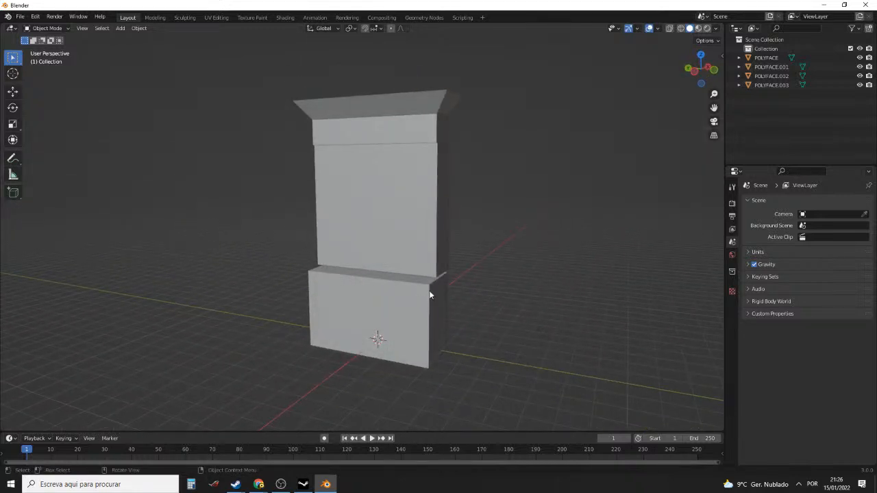
Join all the imported cabinet meshes into one object with the lower box as the active mesh, and deselect it
key("a")
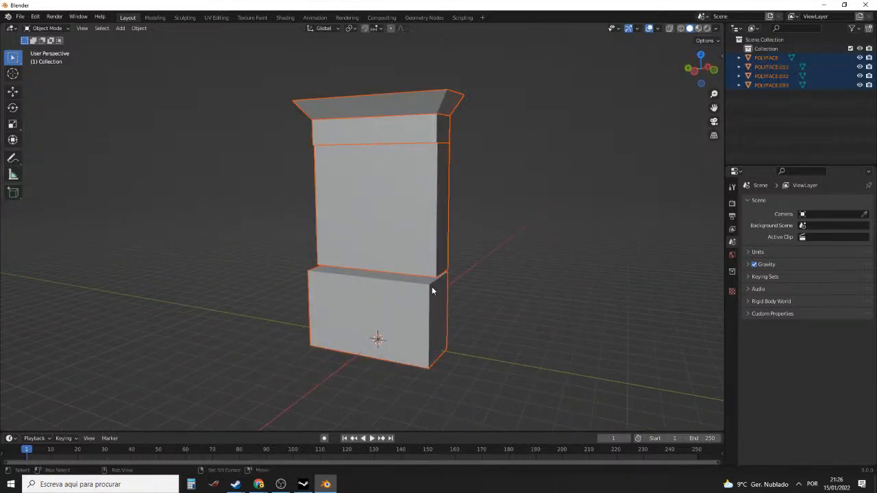
key("ctrl")
key("shift")
left_click(389, 307)
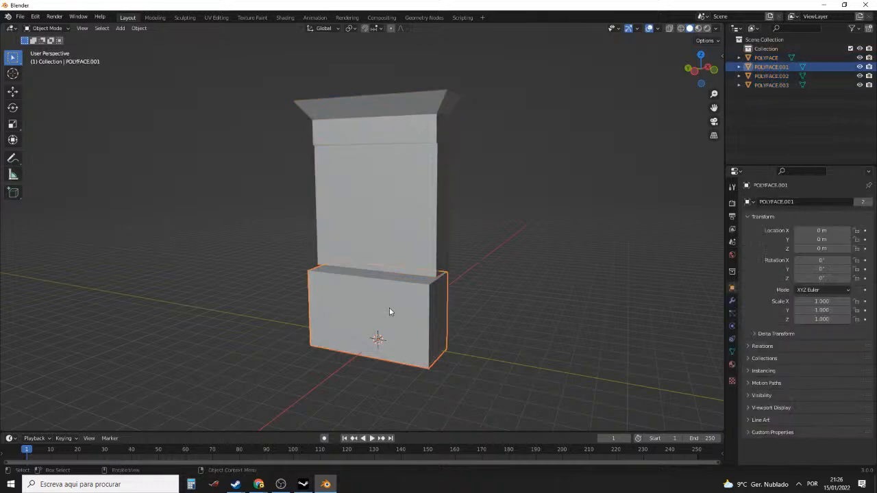
key("a")
key("a")
key("a")
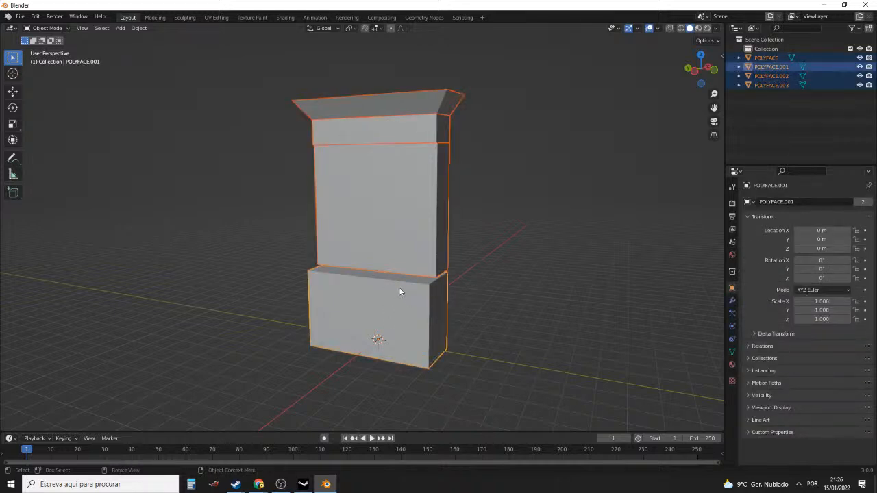
key("ctrl+j")
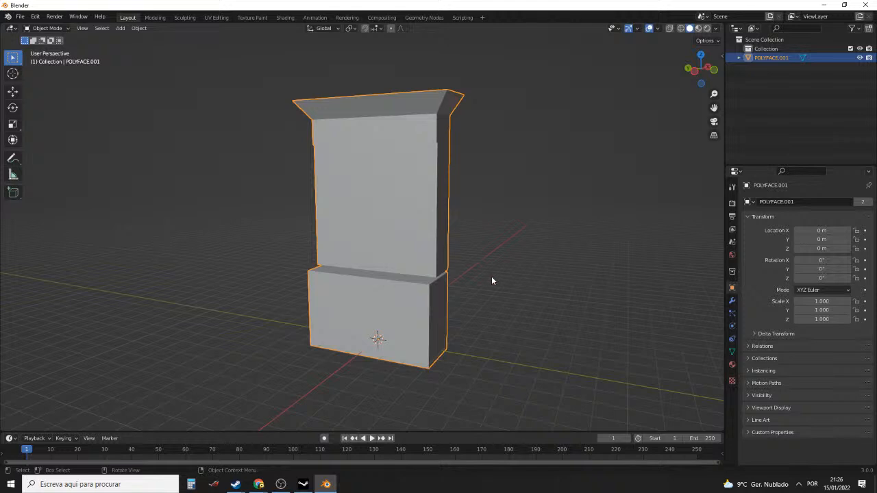
middle_click_drag(491, 276, 507, 288)
left_click(541, 276)
scroll(538, 281, "down", 3)
scroll(529, 294, "up", 1)
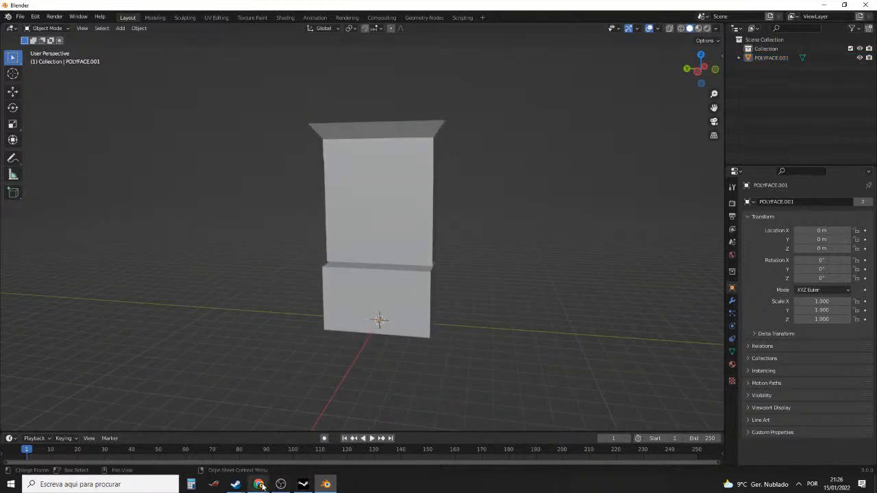
Switch to Chrome to check the German train ticket cabinet photo, and add a cube mesh to the Blender scene
mouse_move(259, 485)
left_click(327, 454)
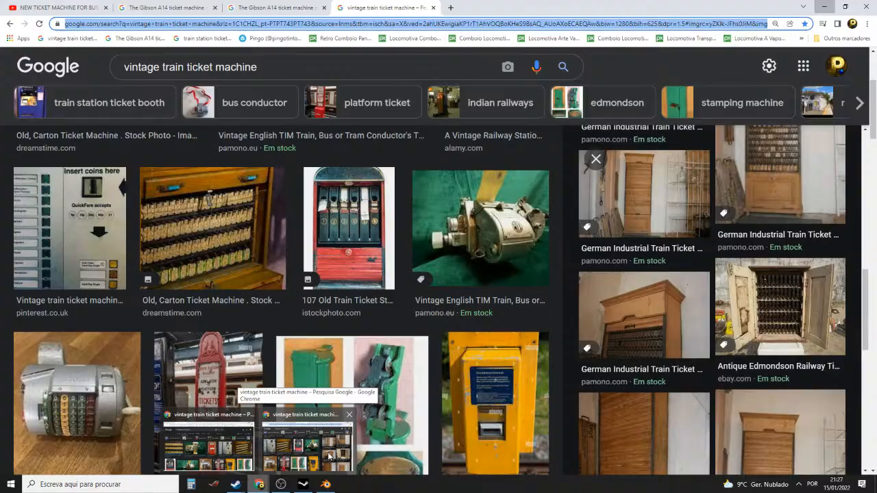
scroll(685, 357, "up", 5)
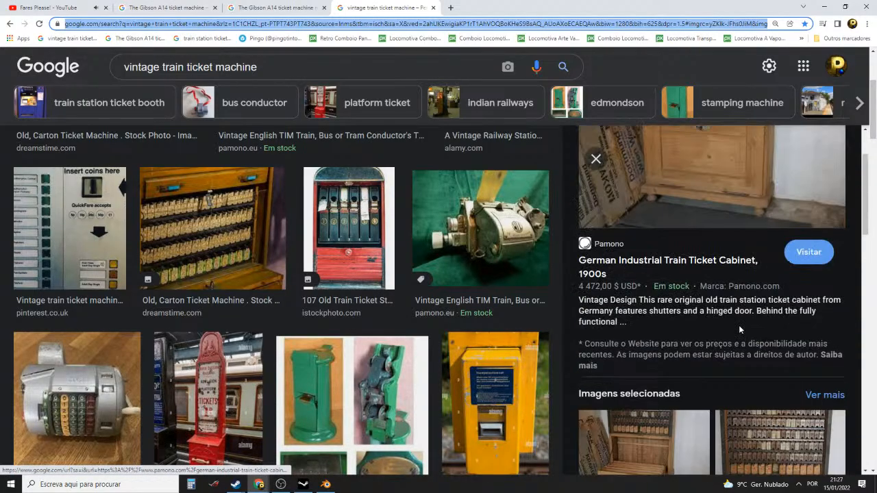
left_click(828, 9)
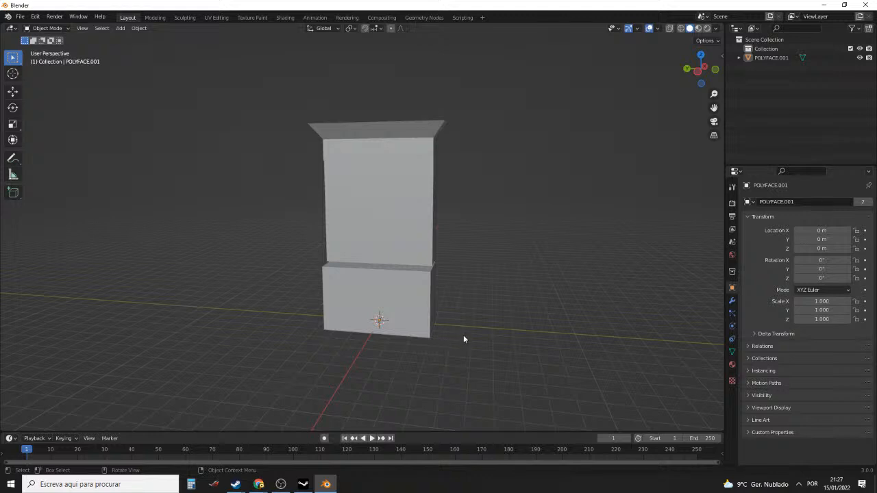
left_click(121, 28)
mouse_move(134, 38)
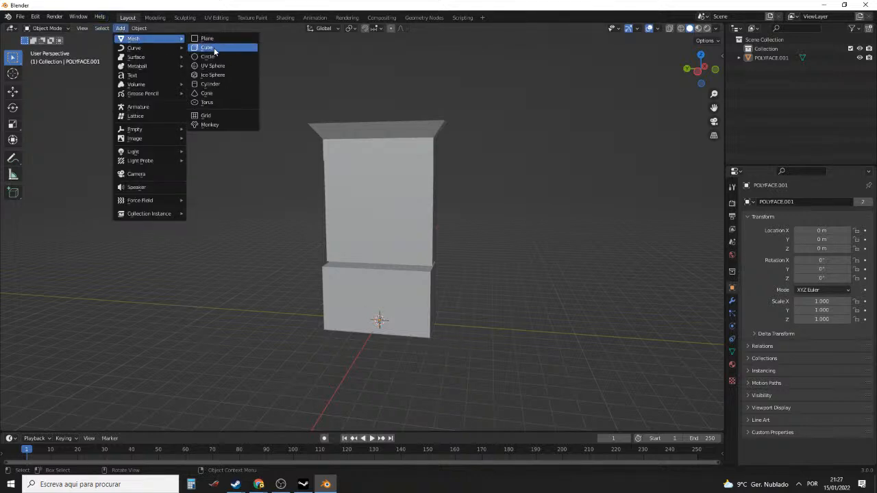
left_click(212, 48)
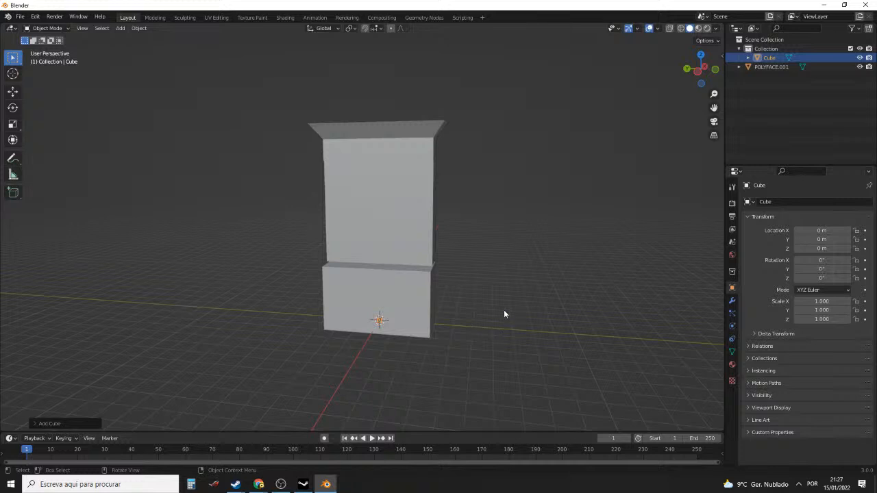
Set the viewport to wireframe shading in the right orthographic view
middle_click_drag(504, 314, 496, 317)
key("KP_1")
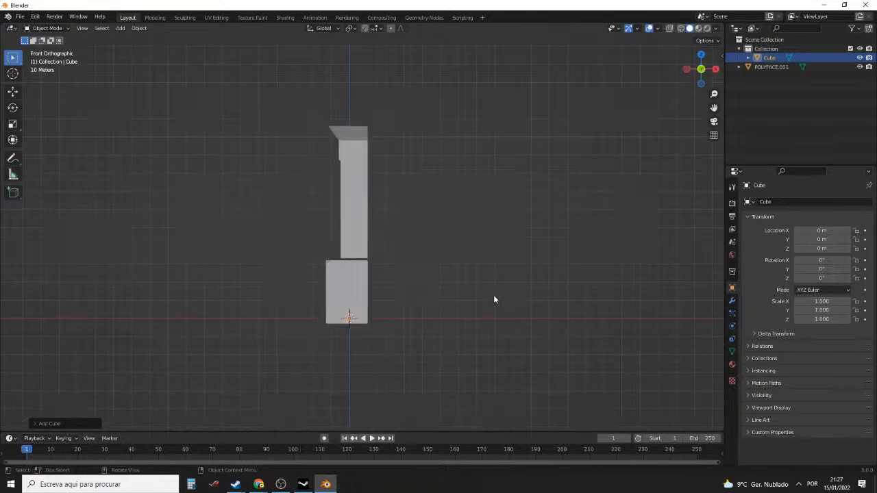
key("KP_3")
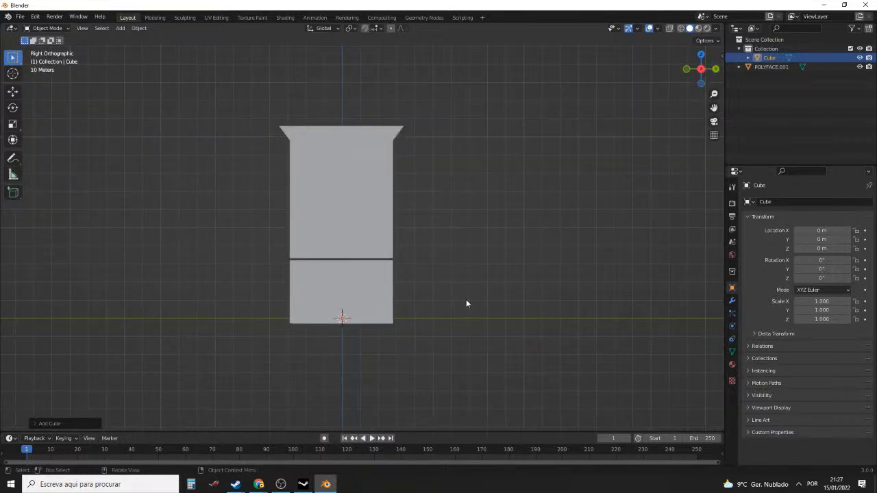
key("z")
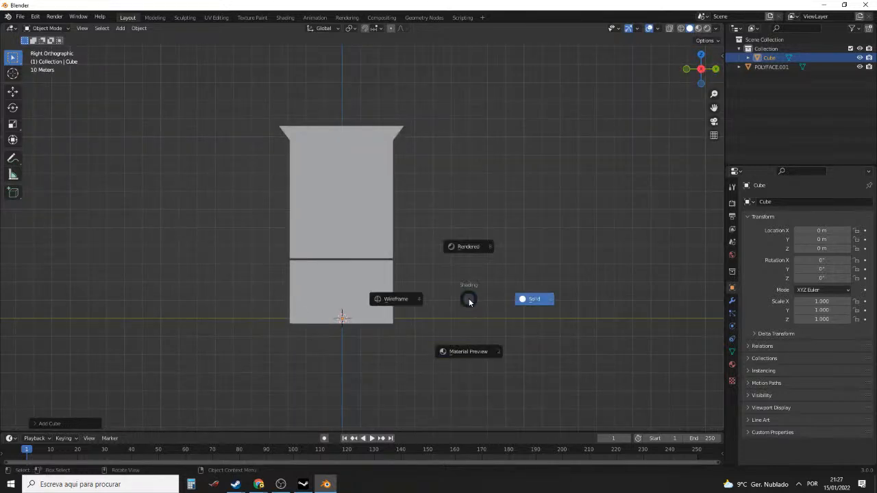
left_click(412, 303)
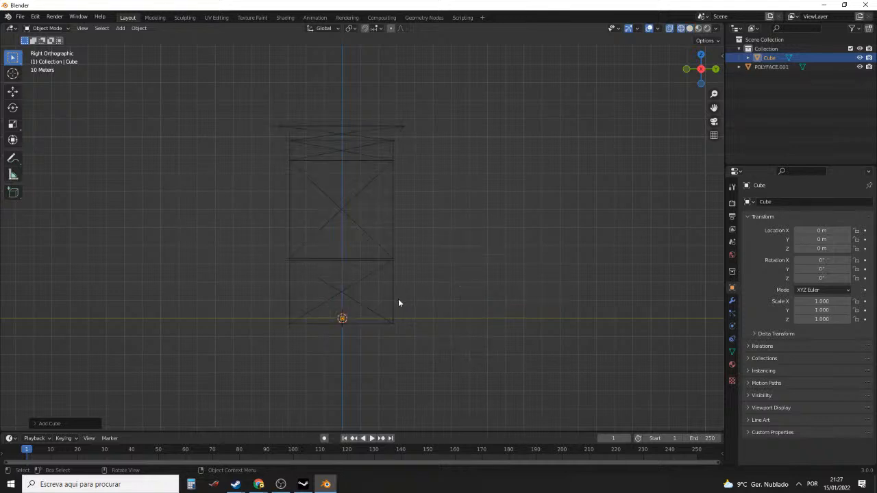
Enter Edit Mode on the cube and scale it uniformly by about 2.5
key("Tab")
scroll(414, 315, "up", 2)
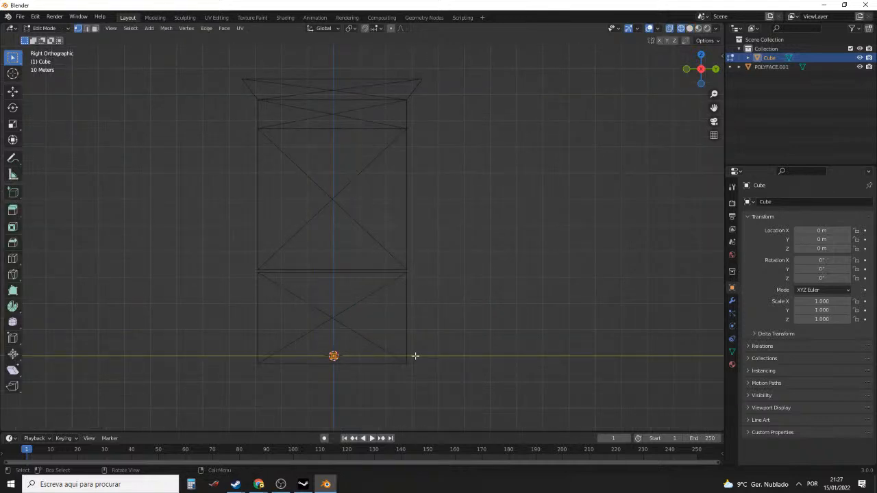
key("s")
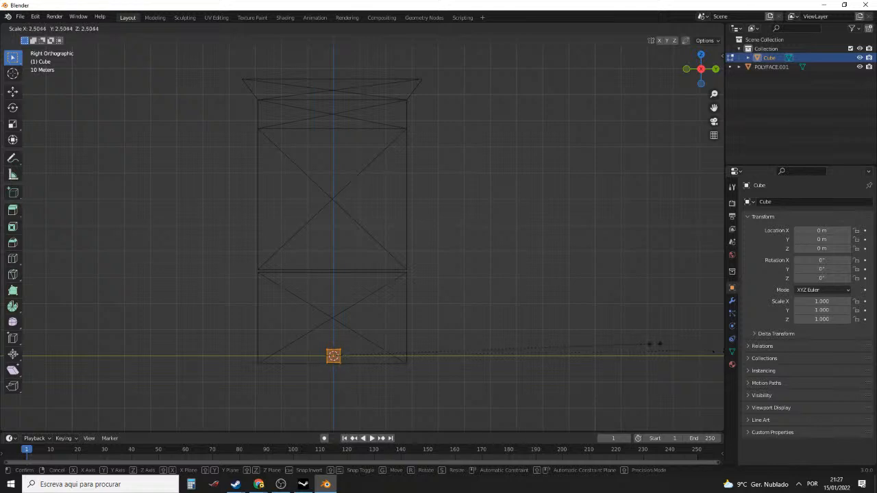
left_click(660, 344)
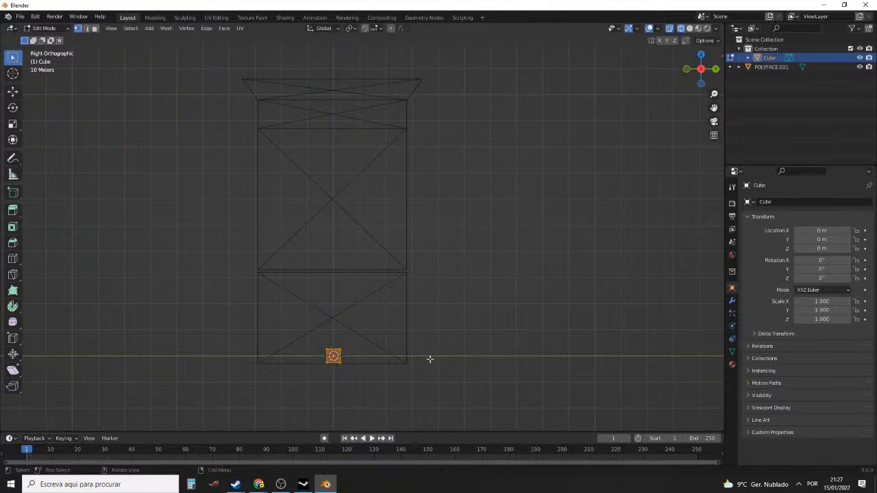
right_click(461, 373)
Scale the cube along Y to roughly the cabinet's width and along X by about 3.9 in the front view
key("s")
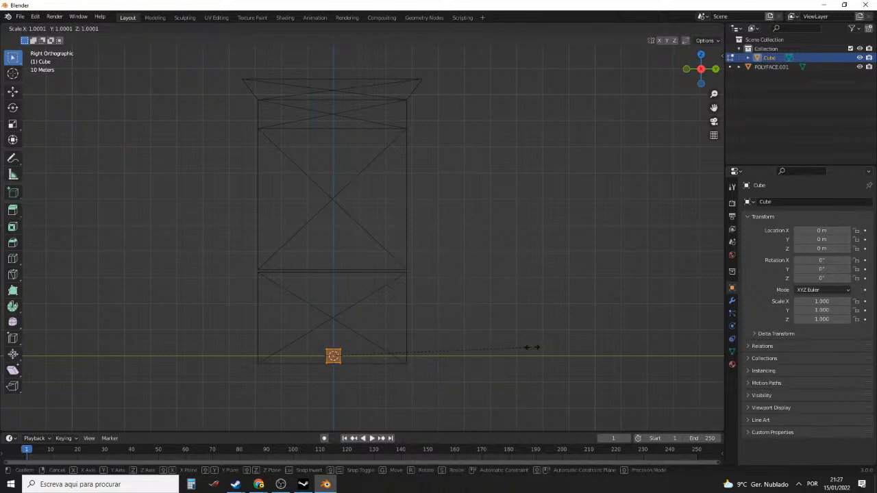
key("y")
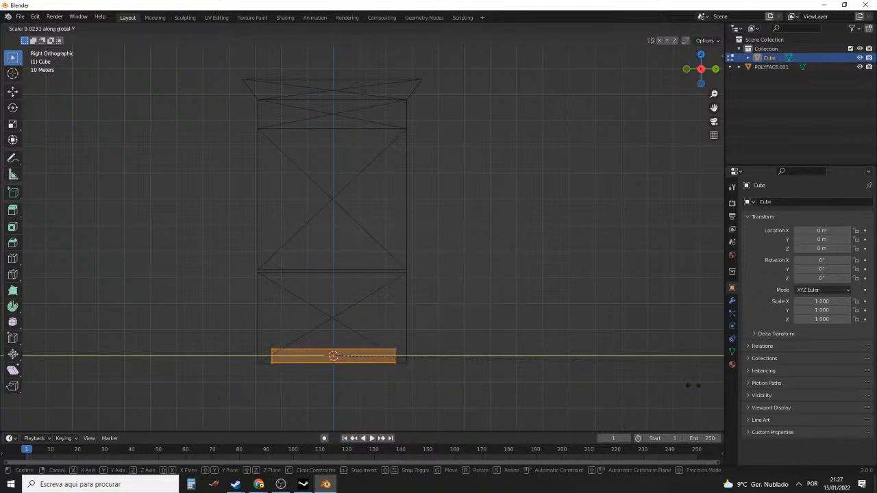
left_click(375, 377)
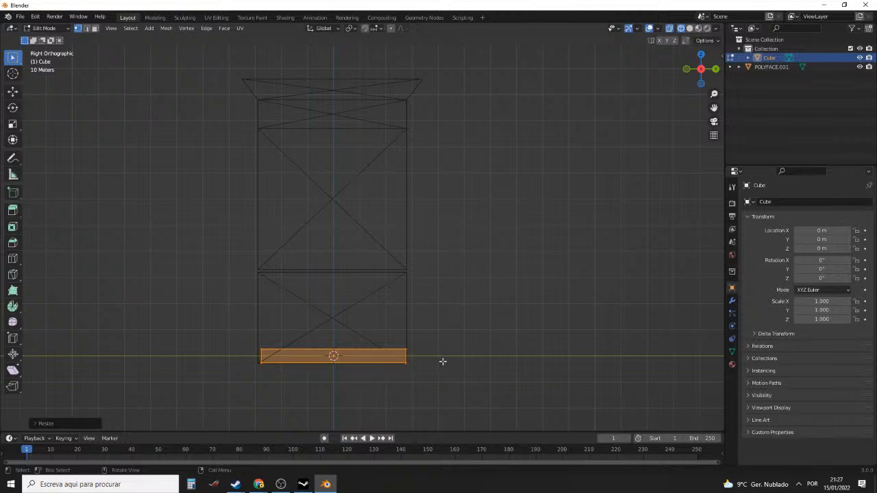
key("KP_1")
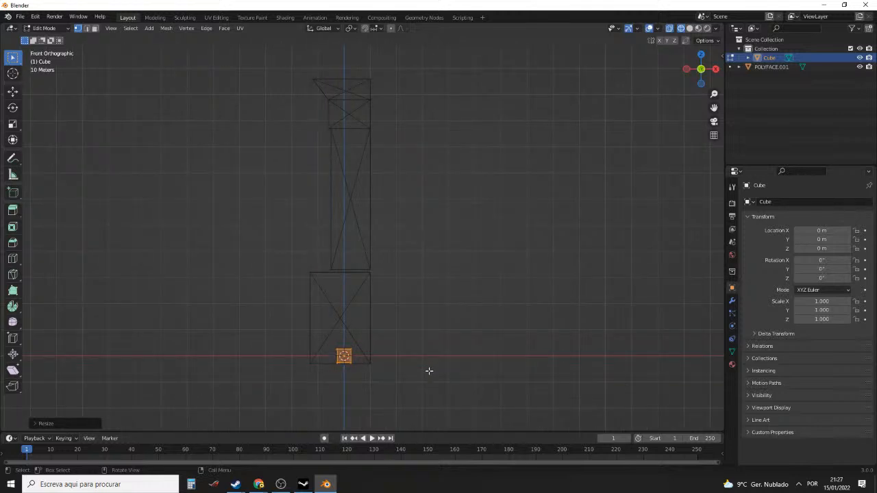
key("s")
key("x")
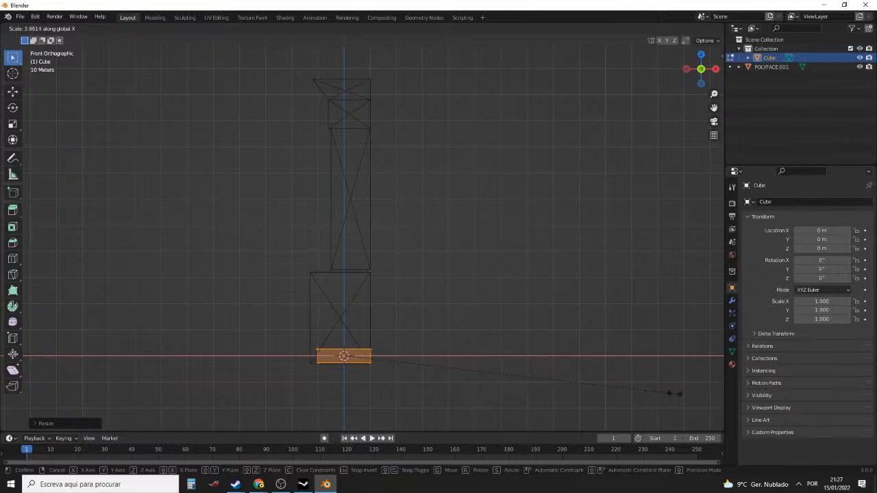
left_click(659, 397)
Check the cabinet's base in the Chrome reference photo and flatten the block along Z to roughly two thirds of its height
mouse_move(259, 483)
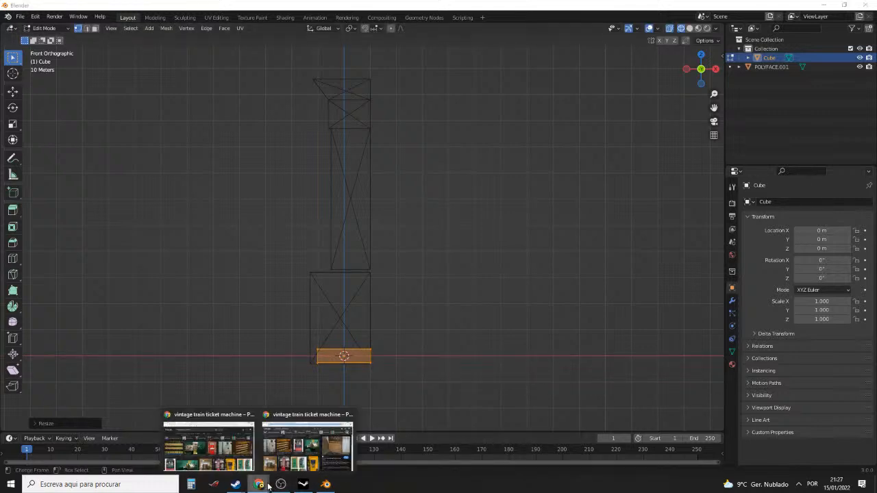
mouse_move(276, 464)
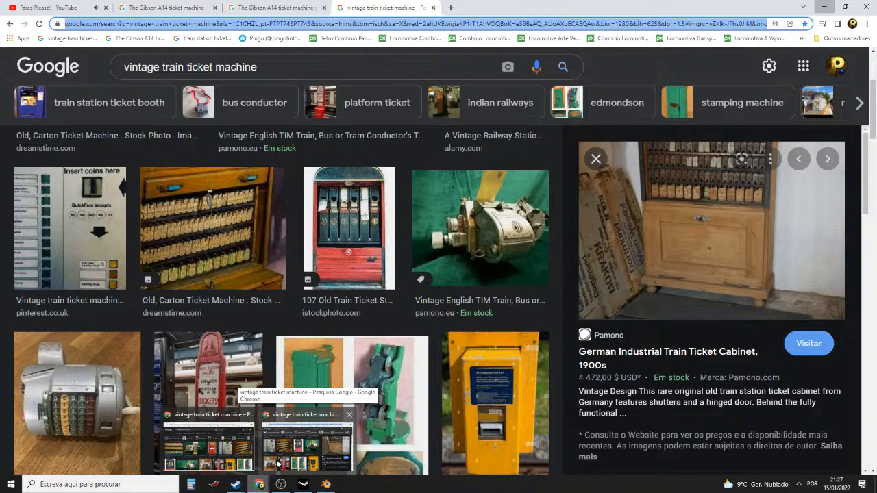
left_click(277, 464)
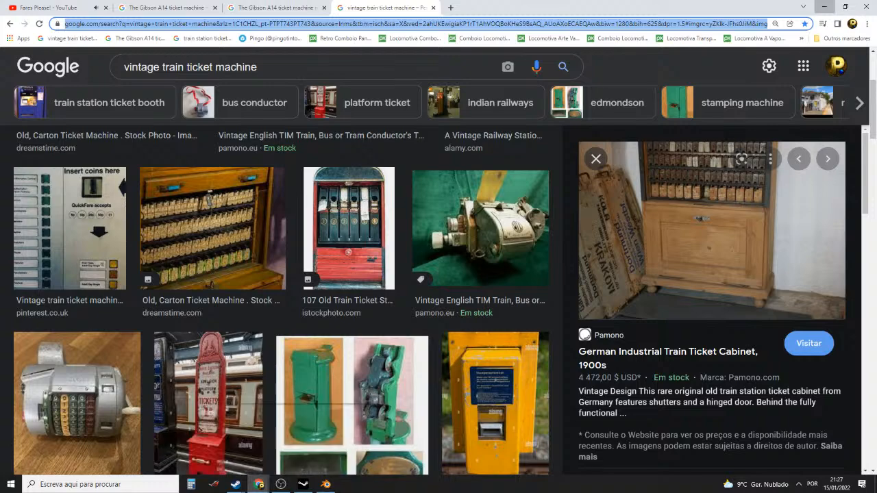
left_click(326, 484)
scroll(364, 388, "up", 3)
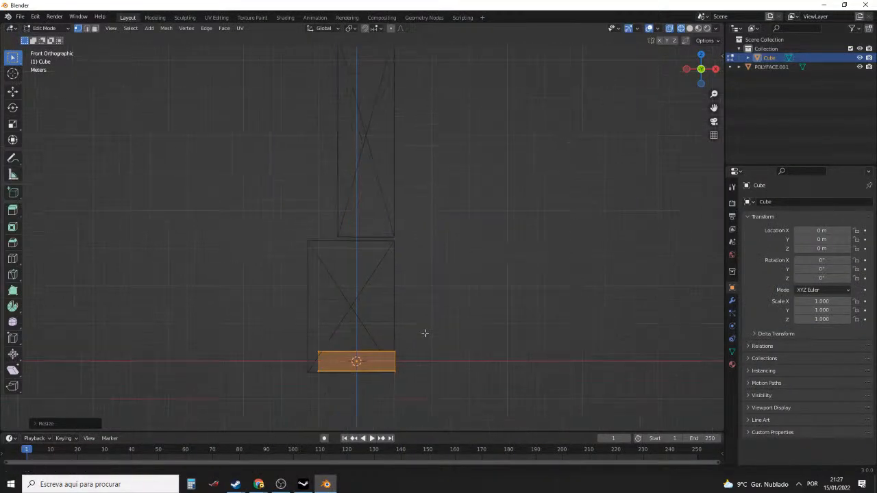
scroll(426, 311, "up", 2)
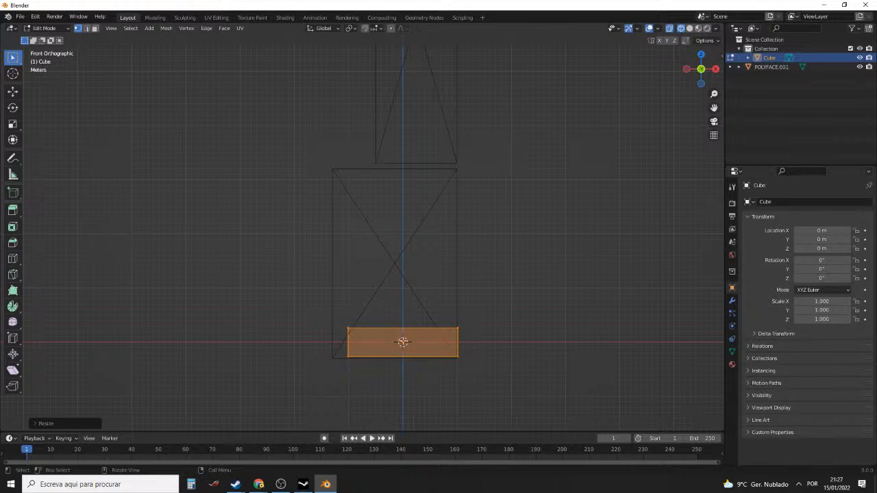
key("s")
key("z")
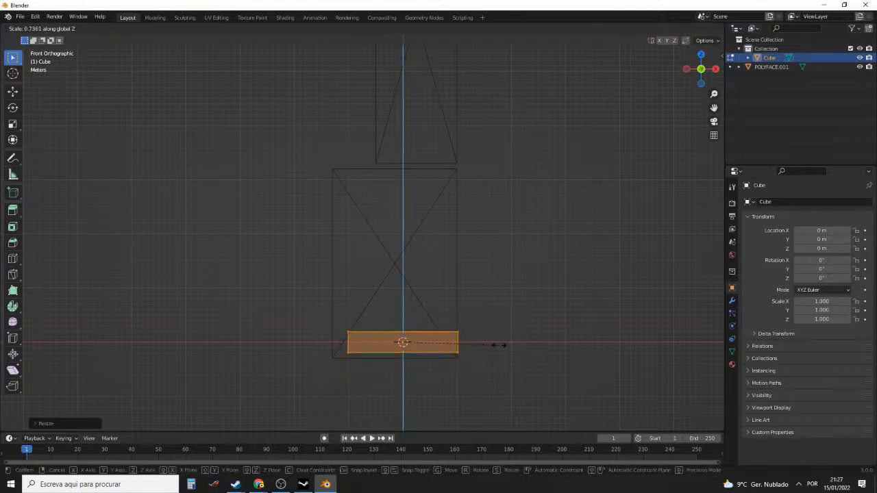
left_click(489, 347)
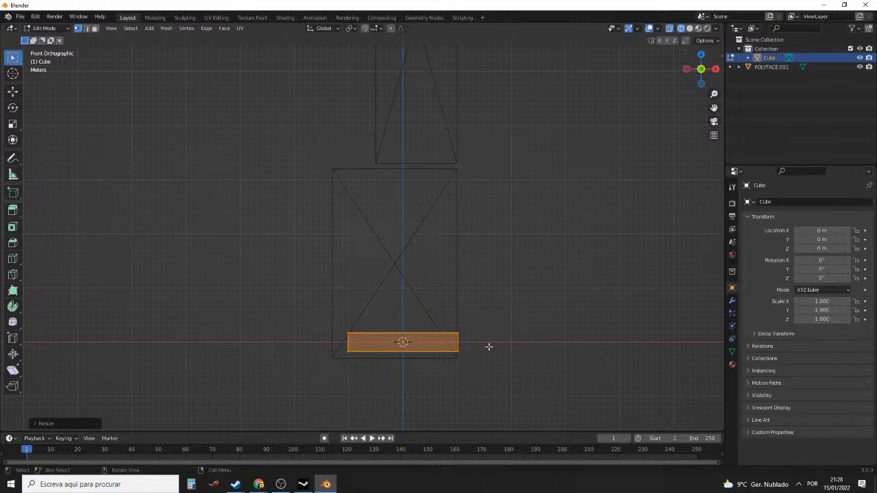
Move the flattened block up along Z until its underside sits just above the horizontal axis line
key("g")
key("z")
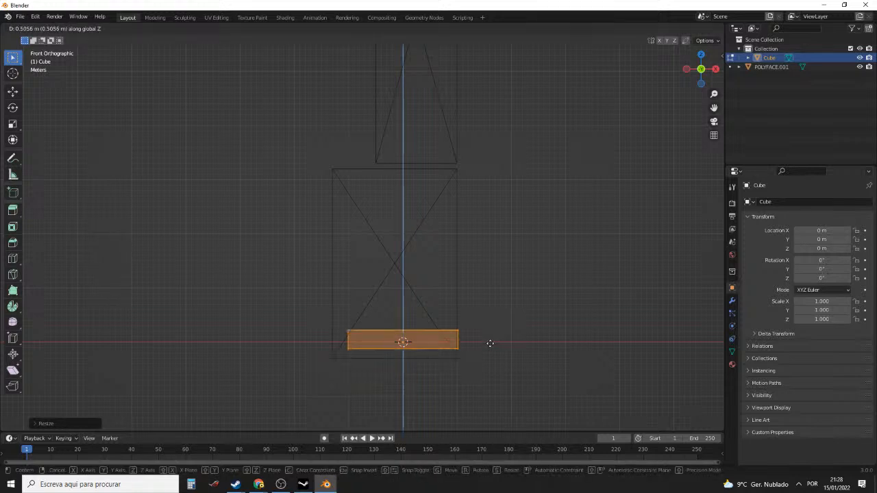
left_click(492, 334)
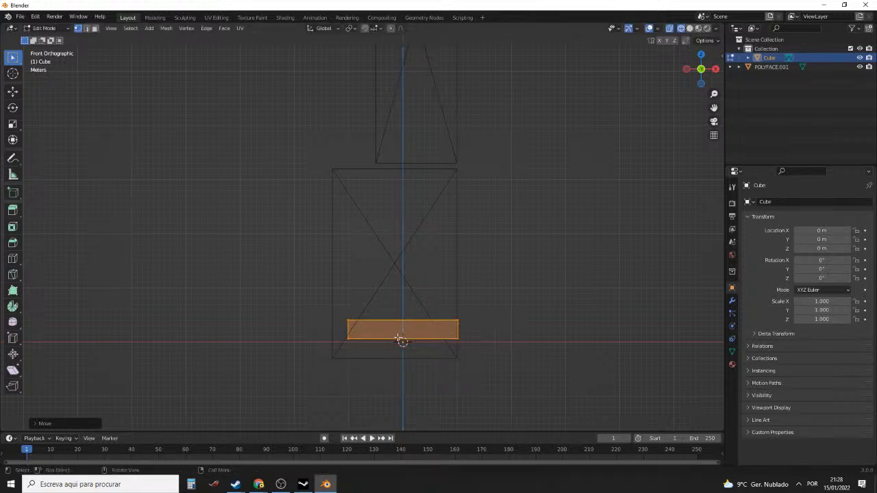
Move the block's vertices on the negative X side outward along X to meet the lower cabinet outline
key("a")
key("alt+a")
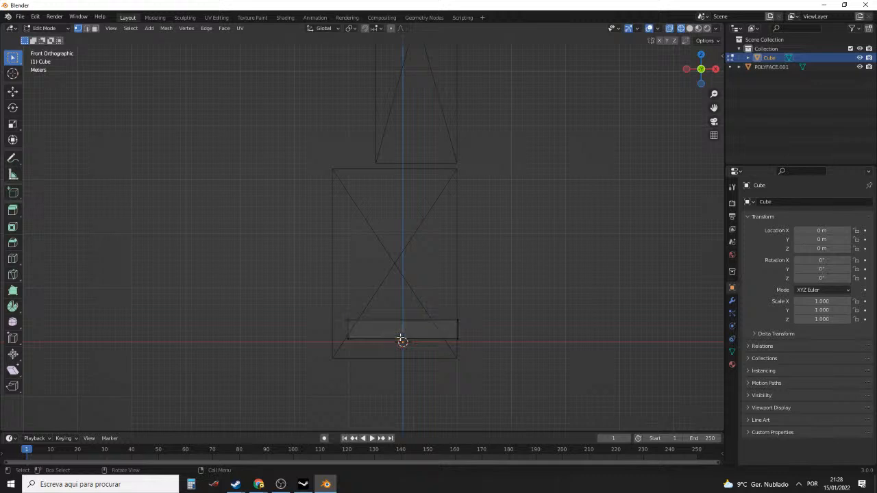
left_click_drag(377, 290, 309, 347)
key("g")
key("x")
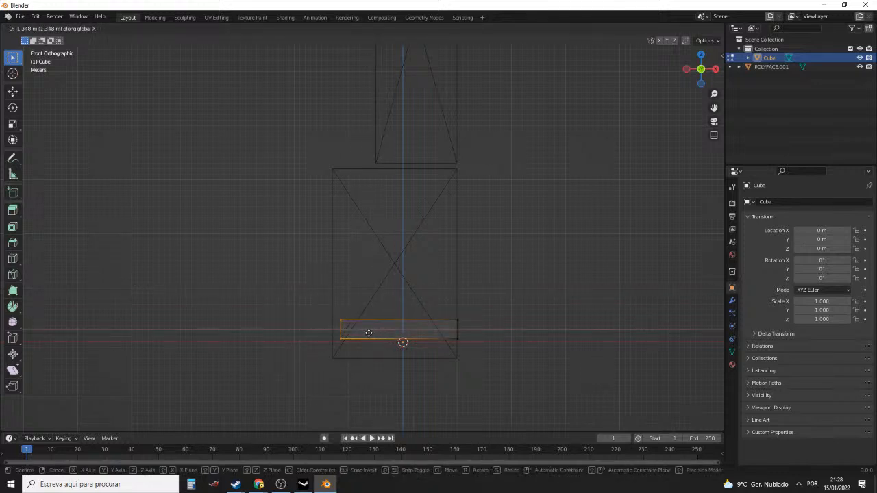
left_click(363, 333)
Scale the whole block along Y by about 1.03 in the right view so it spans the cabinet's width
middle_click_drag(362, 334, 459, 300)
key("KP_3")
scroll(458, 303, "up", 4)
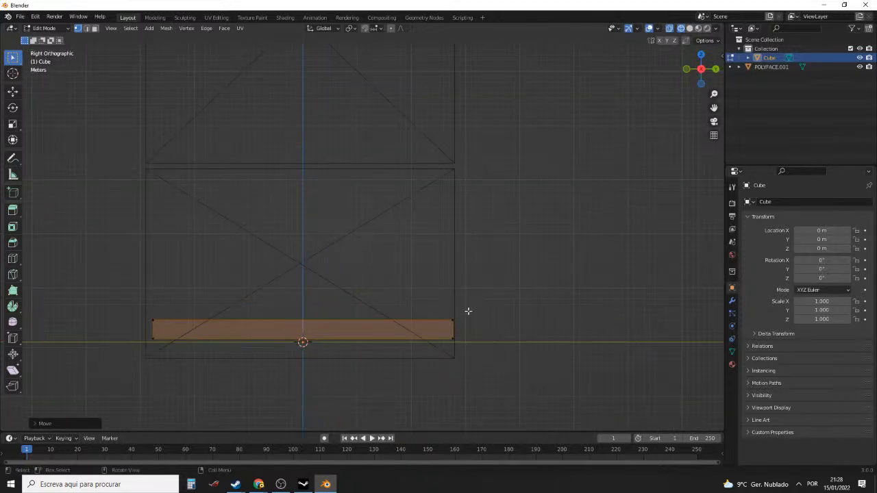
key("a")
key("a")
key("a")
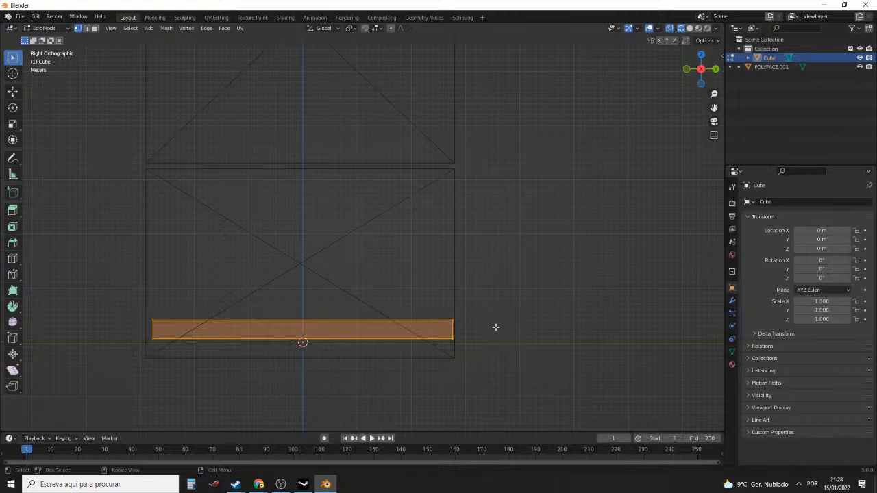
key("s")
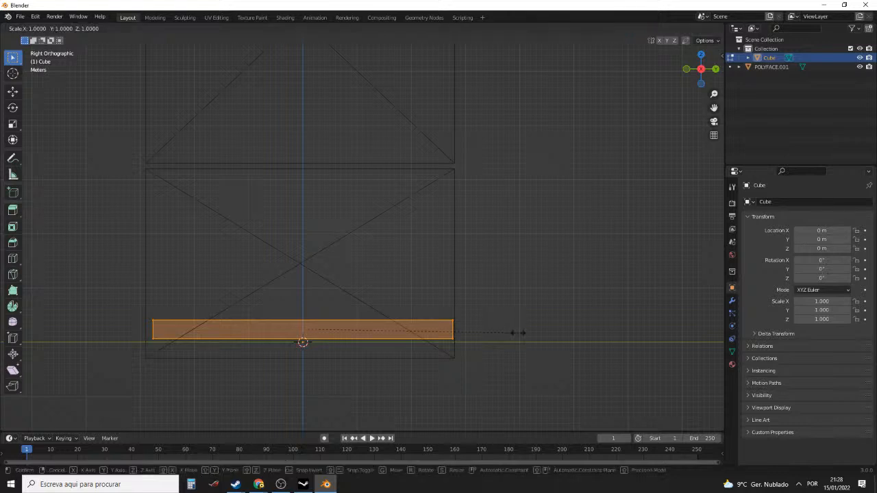
key("y")
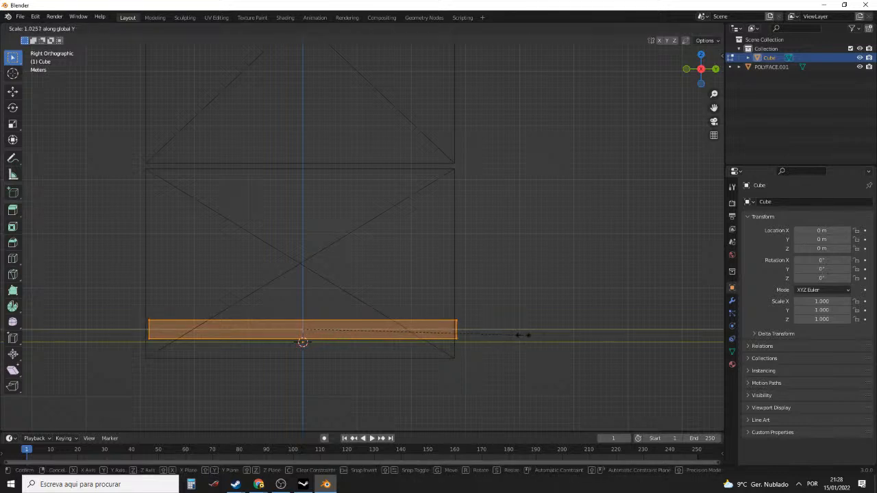
left_click(524, 336)
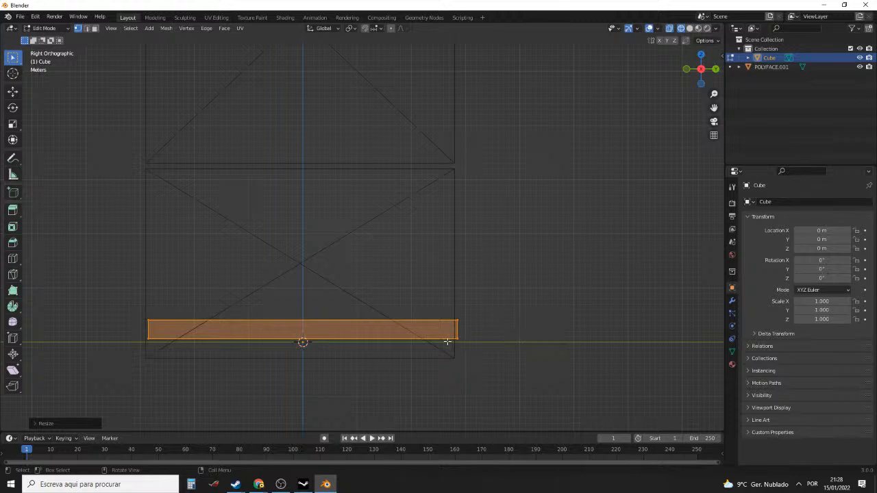
Check the cabinet's base in the Chrome reference photo and scale the block along X by about 1.08 in Blender's front view
middle_click_drag(447, 342, 438, 371)
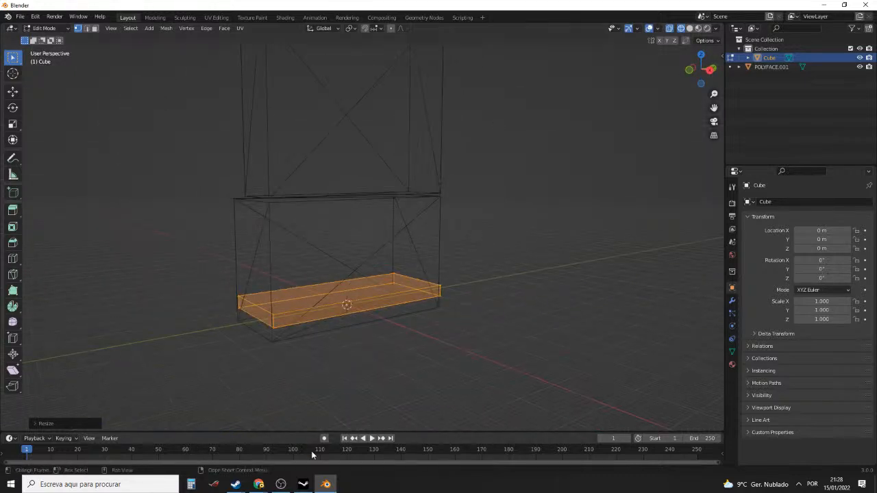
mouse_move(266, 485)
left_click(296, 462)
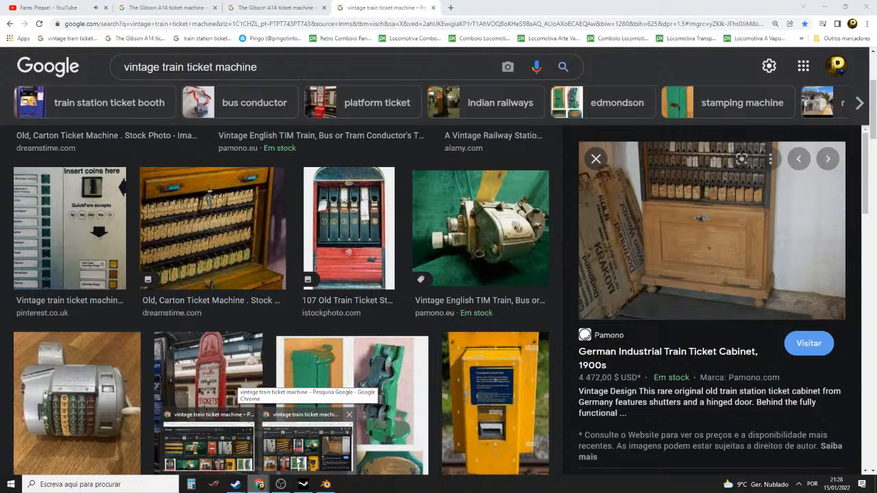
scroll(475, 306, "up", 1)
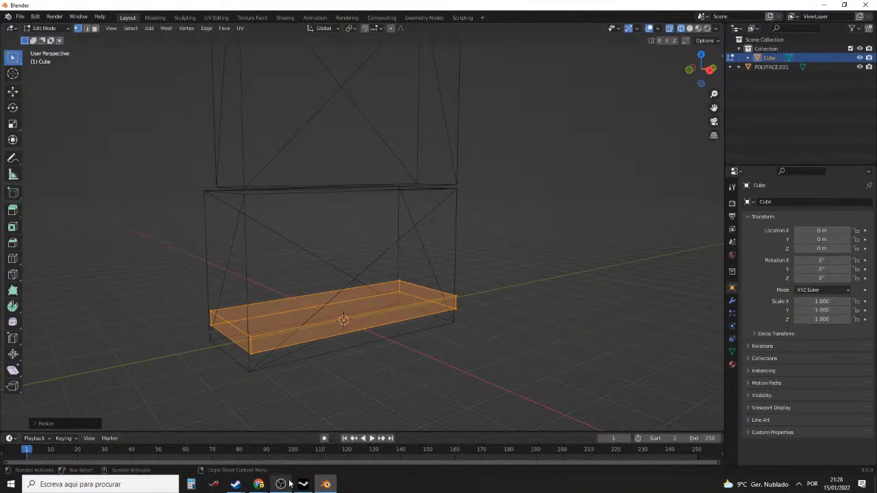
mouse_move(259, 485)
mouse_move(320, 449)
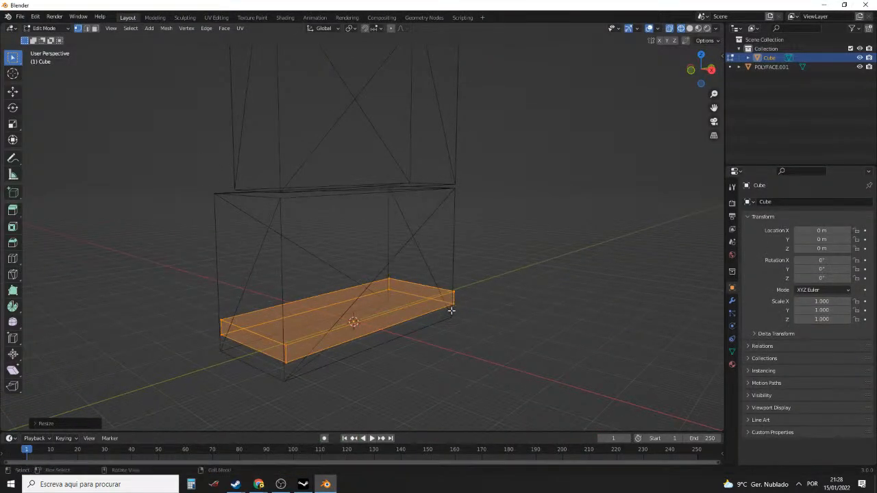
mouse_move(460, 315)
middle_mouse_down()
mouse_move(333, 316)
mouse_move(334, 305)
mouse_move(445, 309)
middle_mouse_up()
key("s")
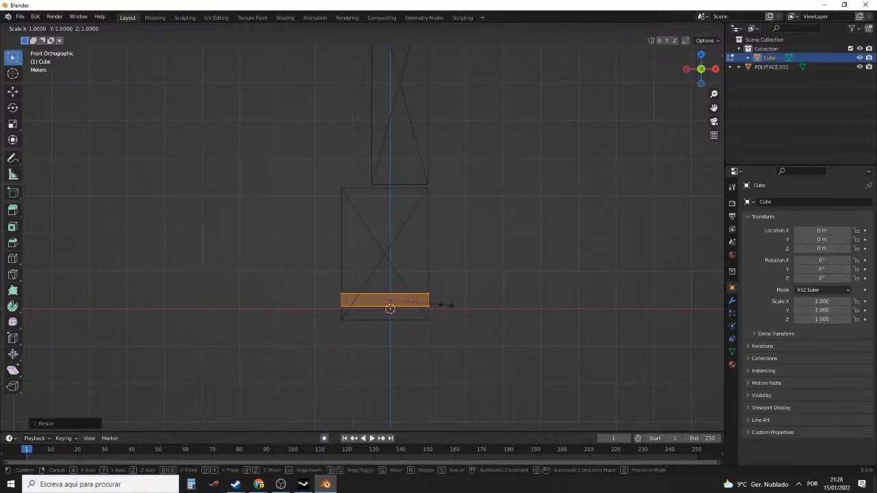
key("x")
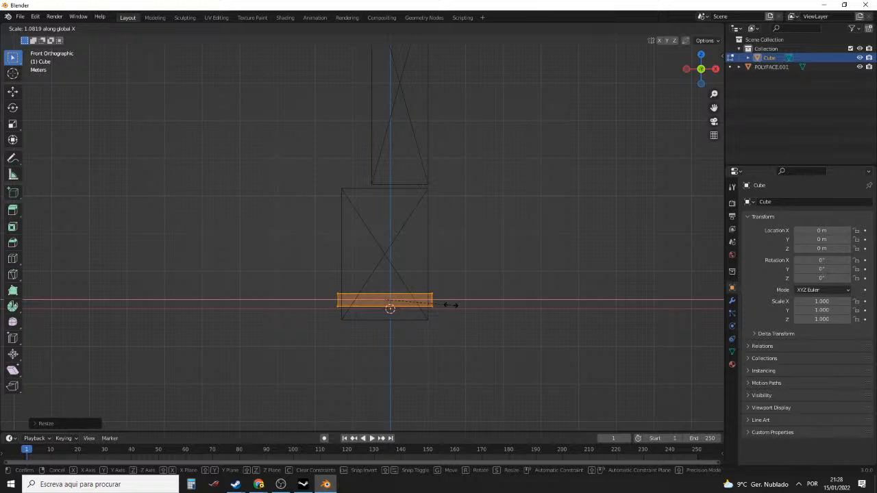
left_click(451, 305)
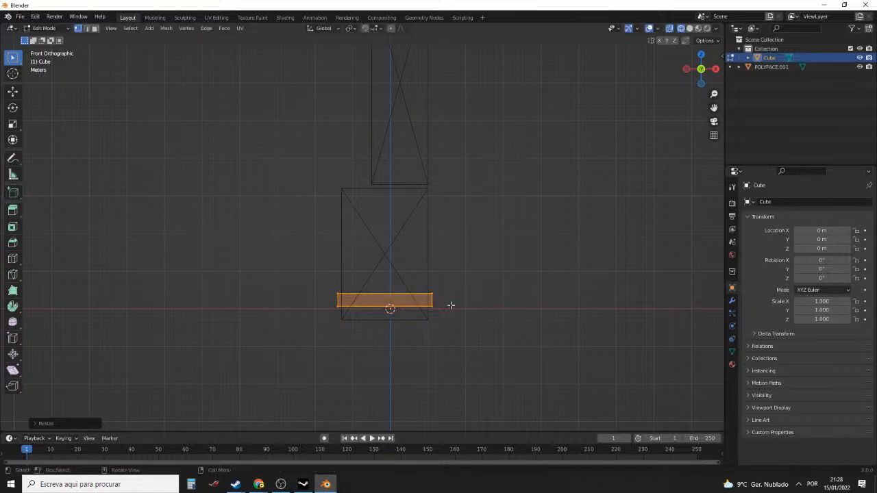
Scale the block along Y by about 1.03 in the right view so it overhangs the cabinet's sides
key("KP_3")
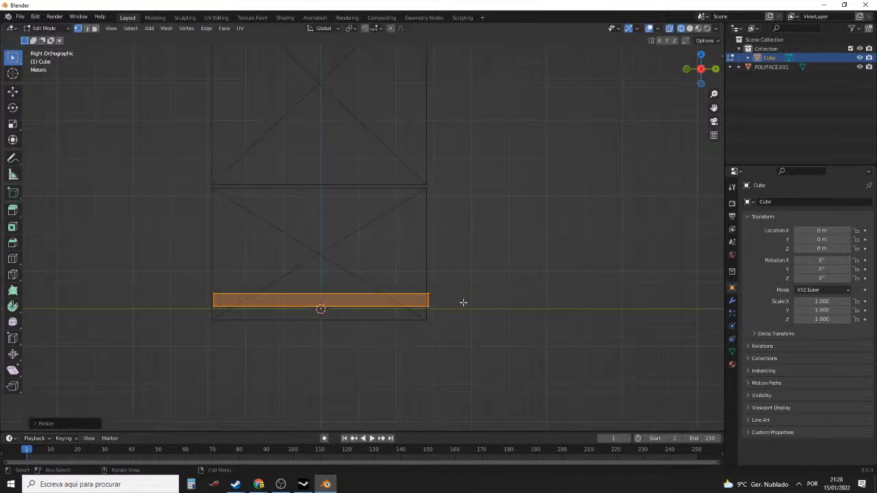
key("s")
key("y")
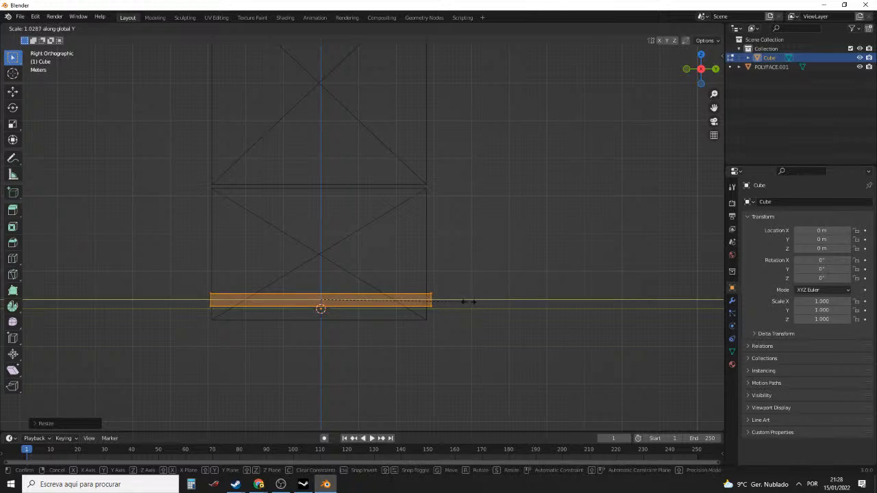
left_click(468, 302)
Leave Edit Mode and move the imported POLYFACE.001 block-out about 0.49 m along Y to centre it over the base block
key("Tab")
left_click(424, 277)
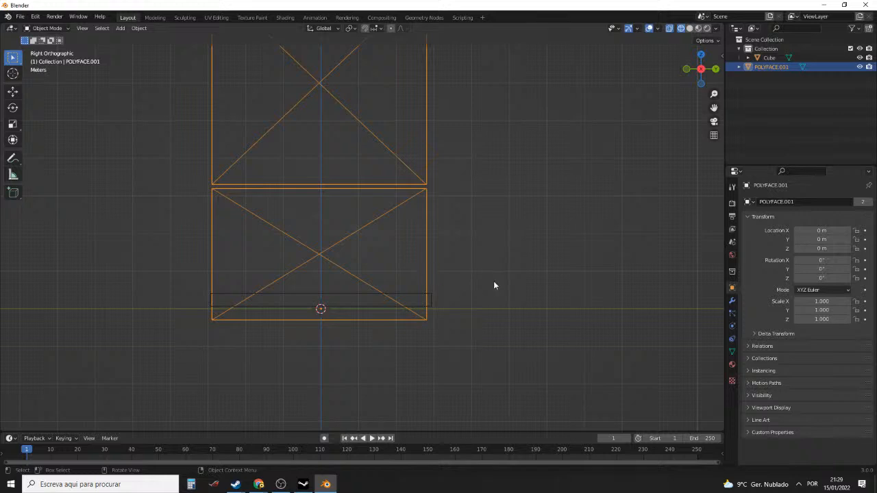
key("g")
key("y")
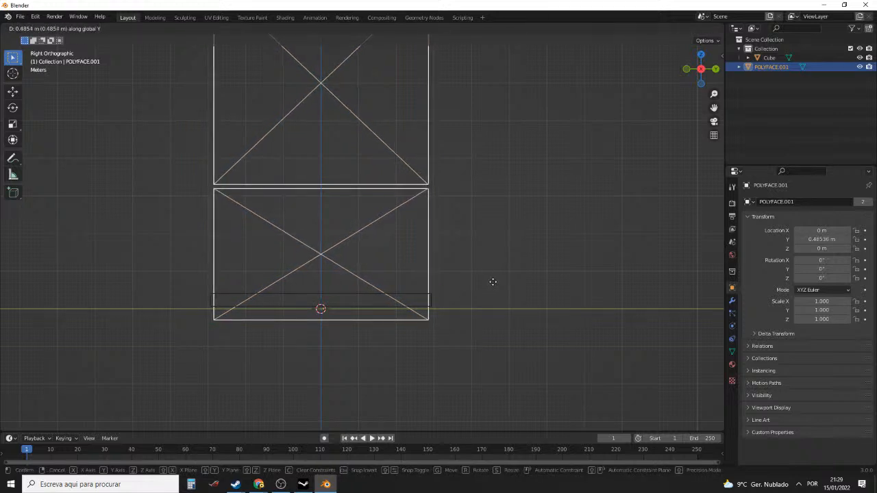
left_click(493, 283)
key("Tab")
key("Tab")
Edit the base cube again and widen it slightly along Y beyond both sides of the cabinet
left_click(431, 303)
key("Tab")
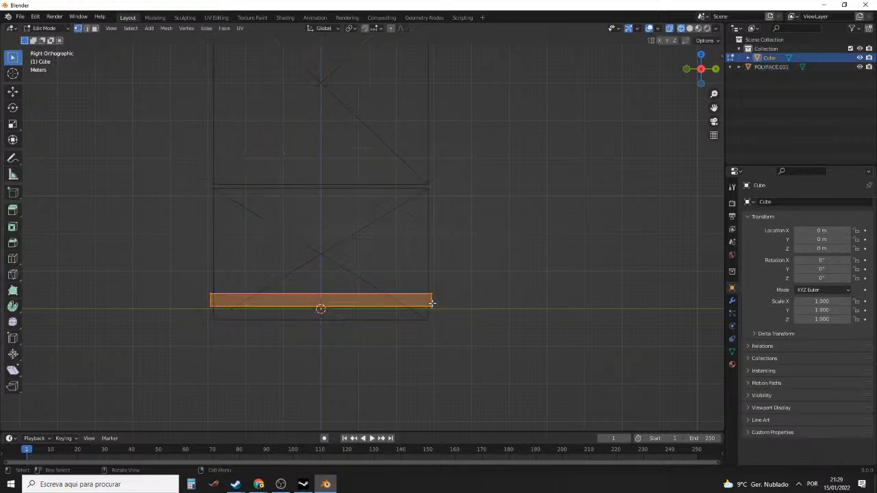
key("s")
key("y")
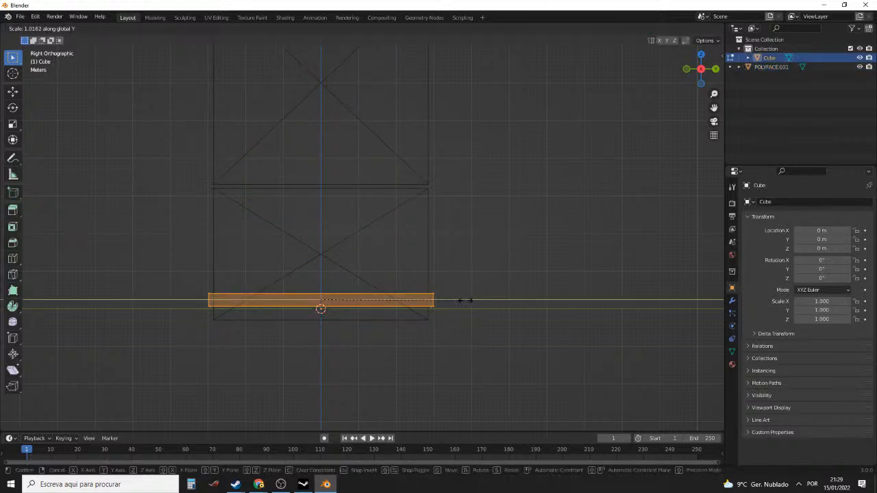
left_click(463, 300)
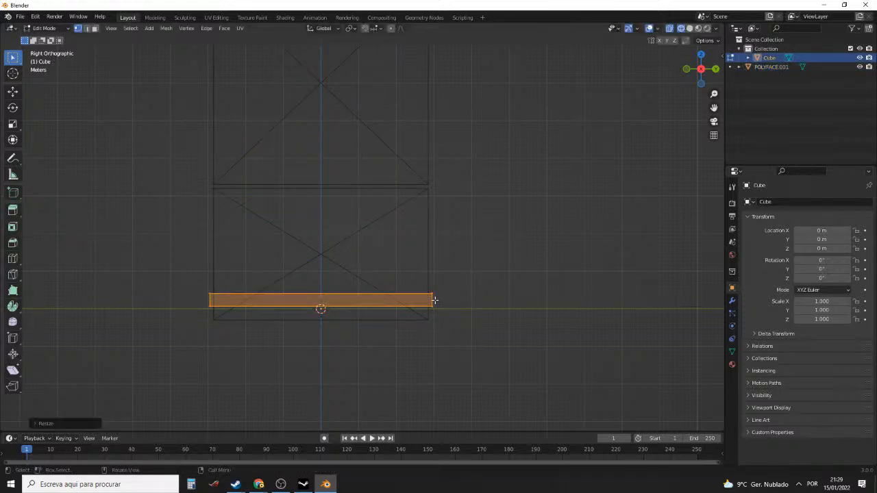
Switch the viewport to solid shading and compare the base block with the Chrome reference photo
middle_click_drag(435, 300, 473, 316)
key("z")
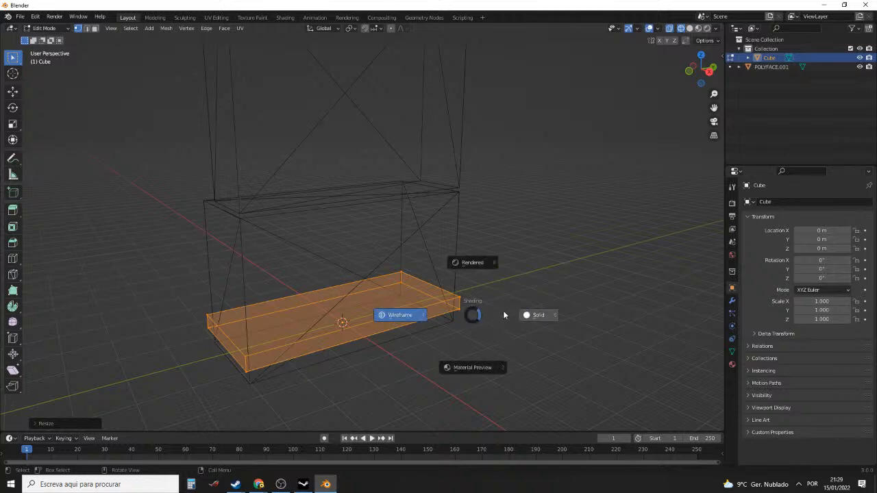
left_click(530, 316)
middle_click_drag(529, 320, 525, 301)
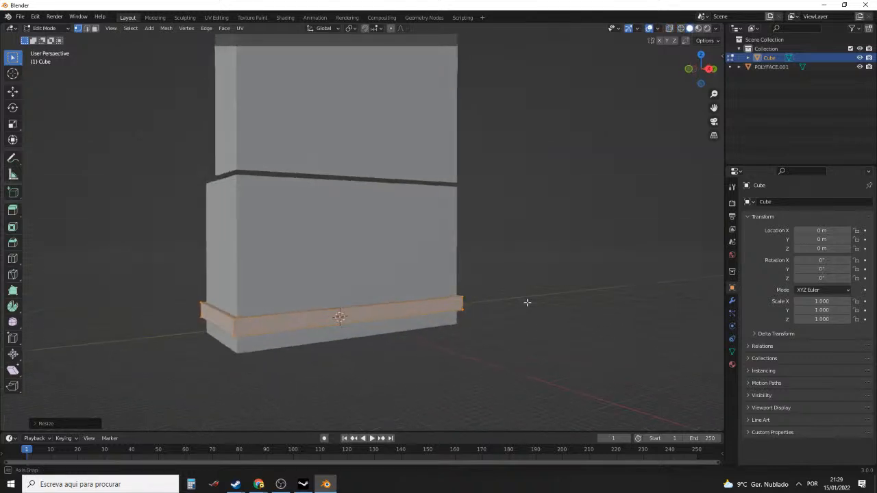
mouse_move(259, 484)
mouse_move(341, 464)
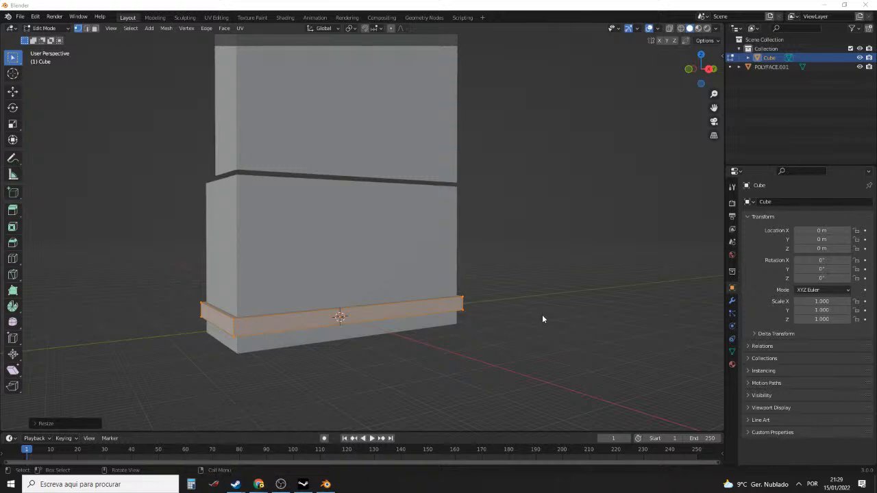
Select the whole base block and move it up along Z by about 0.57 m
right_click(543, 319)
left_click(563, 250)
scroll(558, 252, "down", 4)
middle_click_drag(551, 256, 526, 270)
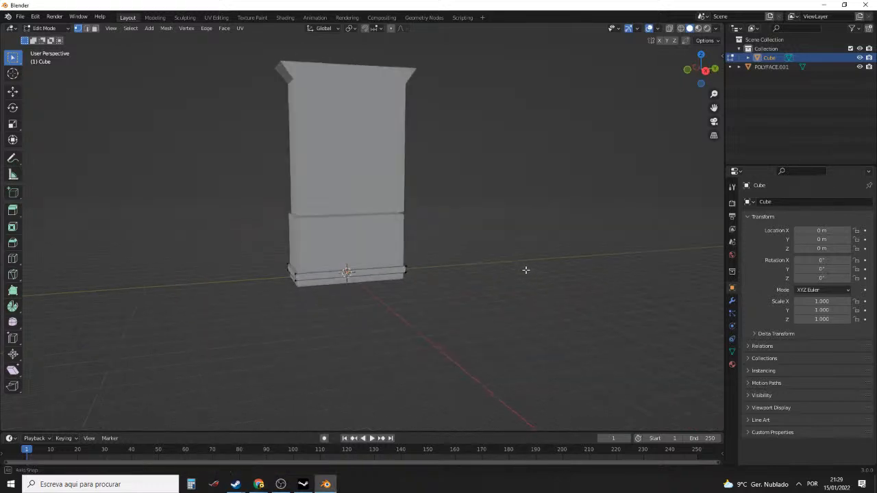
scroll(516, 290, "up", 3)
left_click(450, 301, "alt")
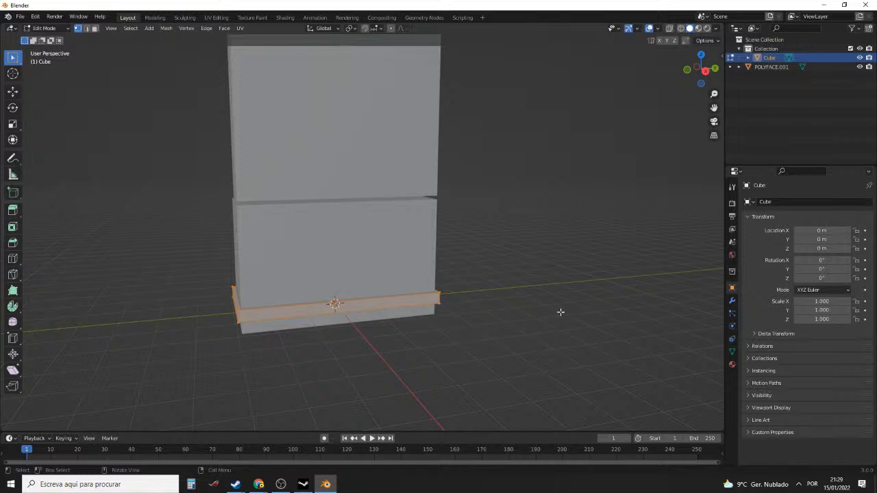
key("g")
key("z")
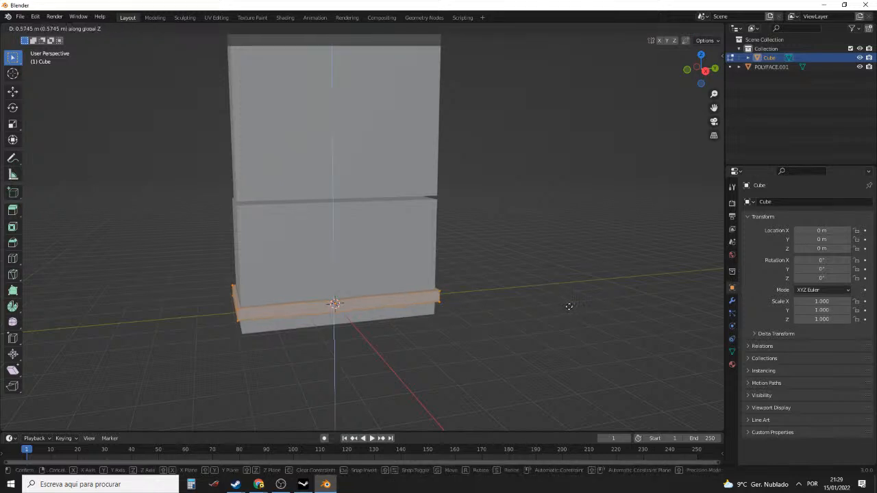
left_click(569, 306)
Bevel the edge loop around the base block's top face with two segments and a width of about 1.6 m
middle_click_drag(506, 306, 533, 298)
scroll(533, 302, "up", 2)
key("2")
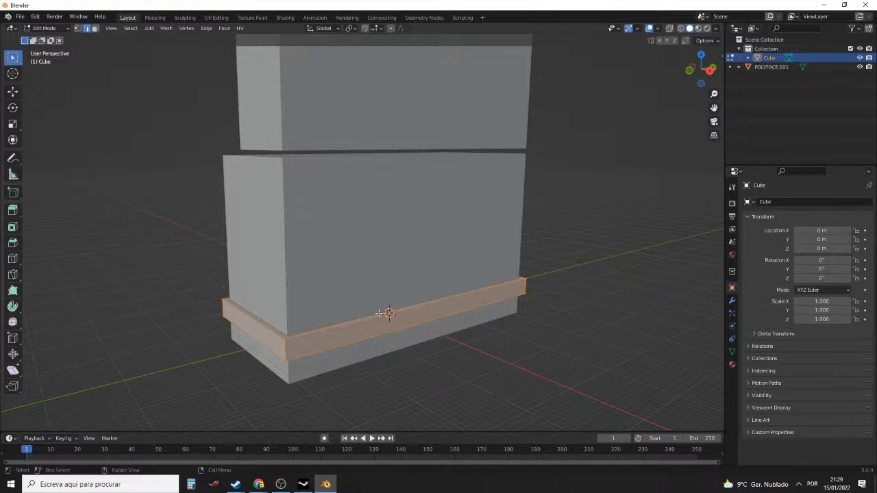
left_click(379, 317)
left_click(378, 317, "alt")
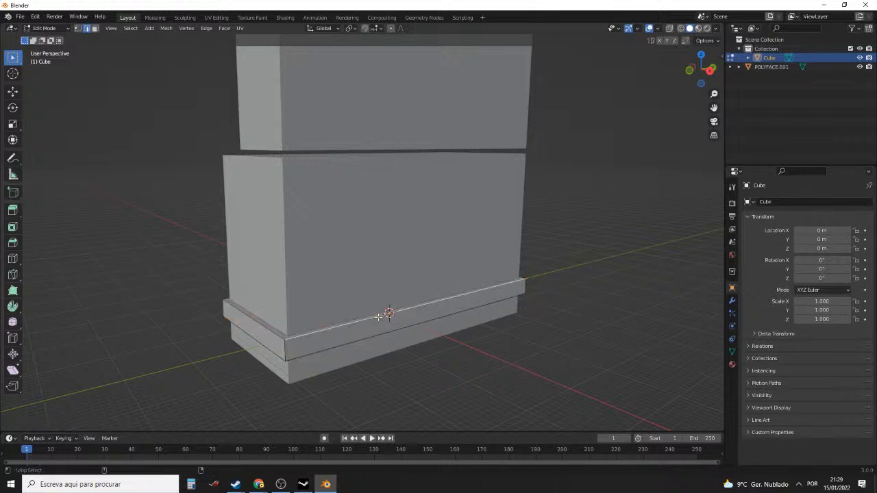
left_click(274, 329, "alt")
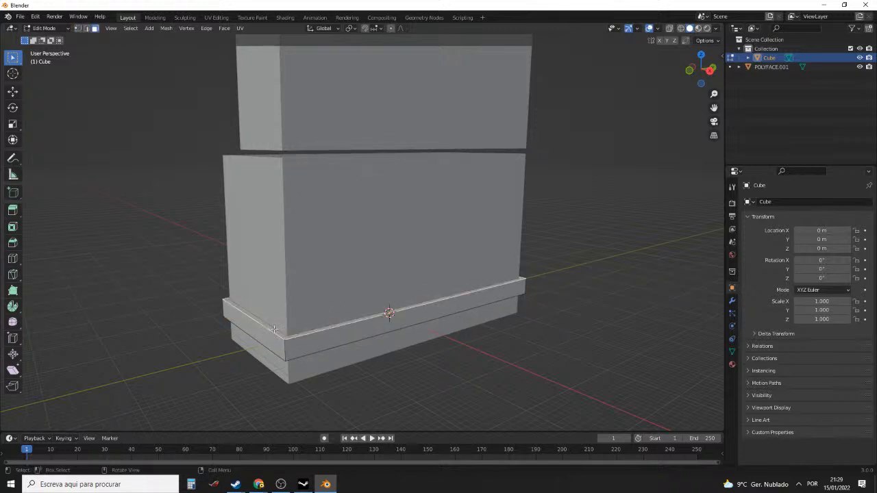
key("2")
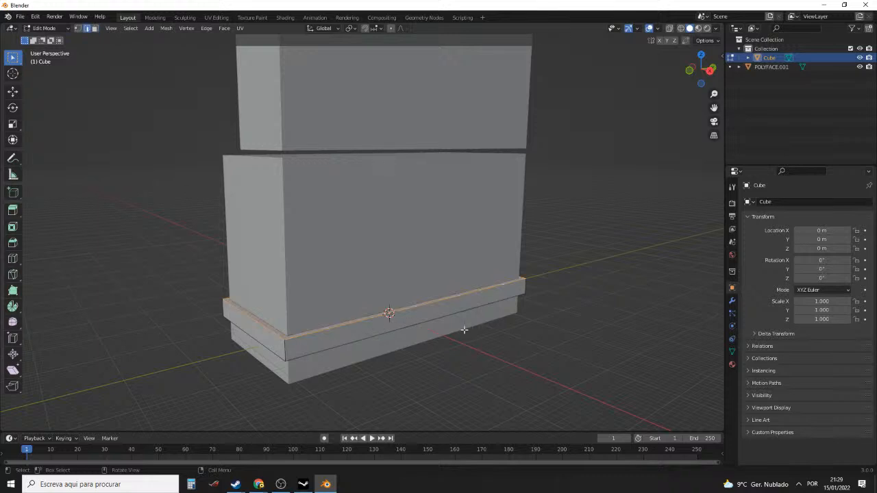
key("ctrl+b")
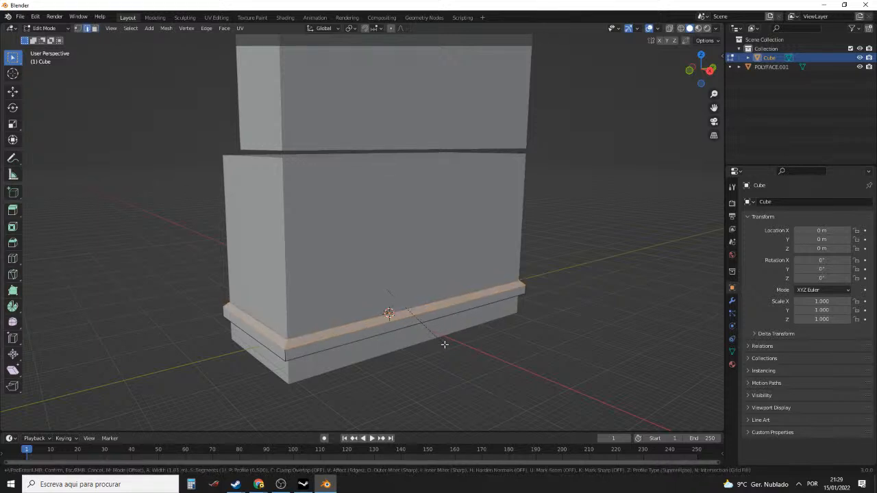
scroll(442, 343, "up", 1)
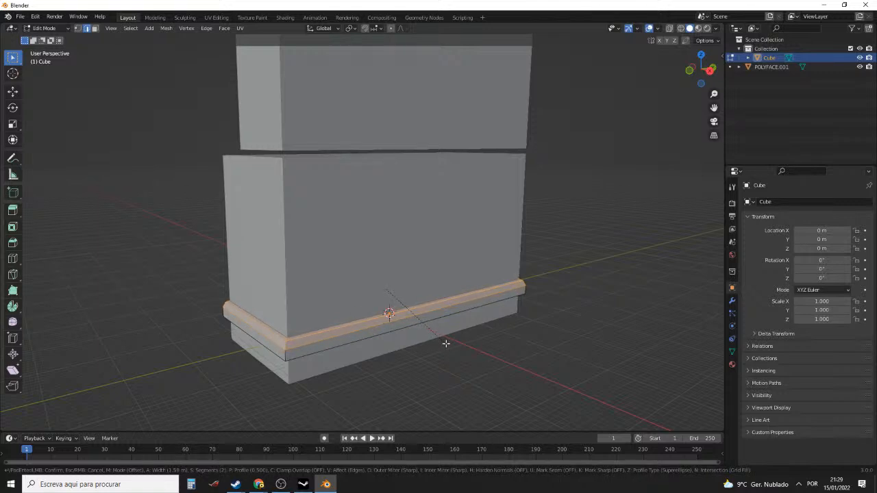
left_click(446, 343)
Return to Object Mode and apply smooth shading to the beveled base block
mouse_move(494, 333)
middle_mouse_down()
mouse_move(468, 320)
mouse_move(480, 311)
mouse_move(532, 313)
mouse_move(753, 221)
middle_mouse_up()
key("Tab")
right_click(480, 317)
left_click(479, 306)
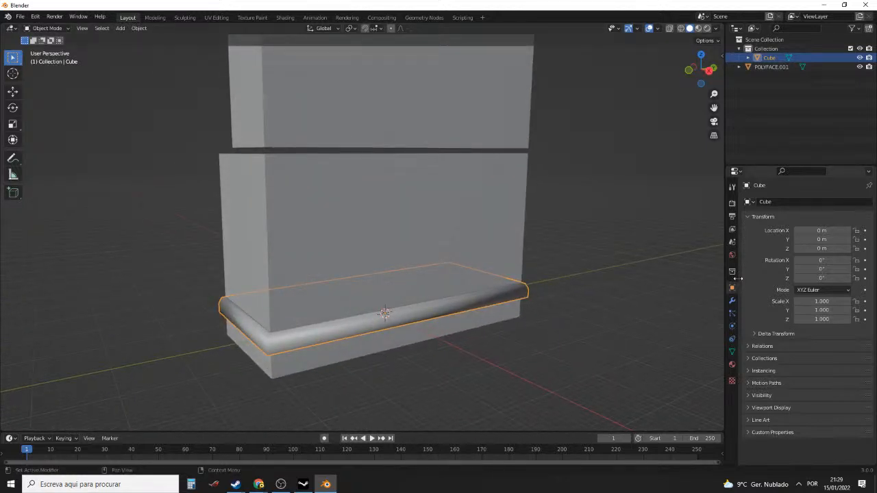
Add an Edge Split modifier to the beveled base block
left_click(732, 300)
left_click(788, 203)
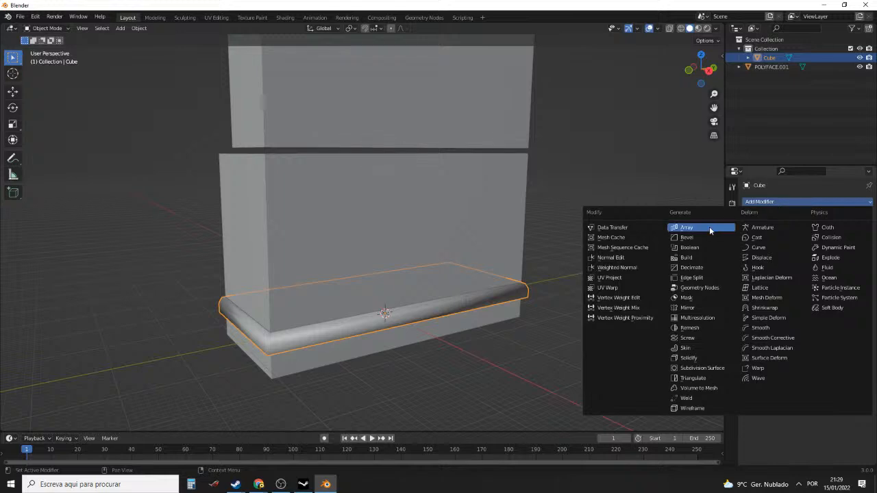
left_click(718, 279)
In Edit Mode, select the base moulding's top face and scale it up by a factor of about 1.02
middle_click_drag(578, 284, 521, 274)
key("Tab")
scroll(442, 329, "up", 2)
scroll(536, 284, "up", 3)
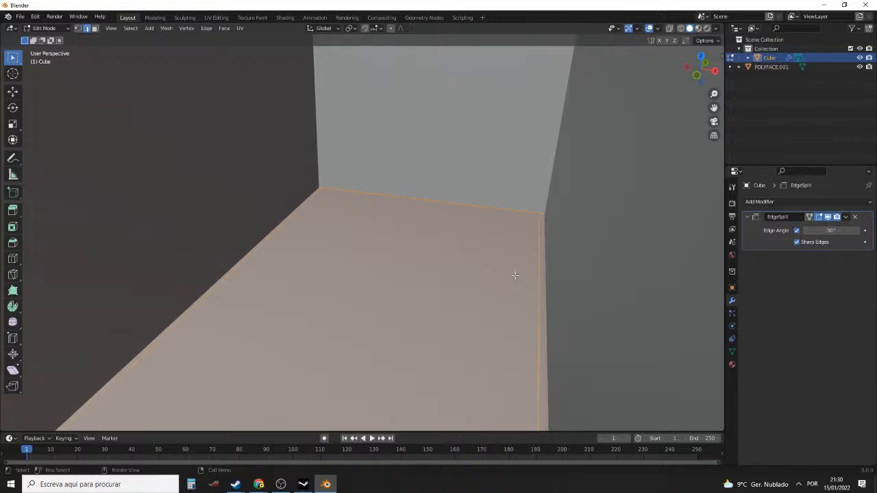
key("3")
left_click(462, 276)
scroll(462, 276, "down", 5)
middle_click_drag(462, 276, 373, 256)
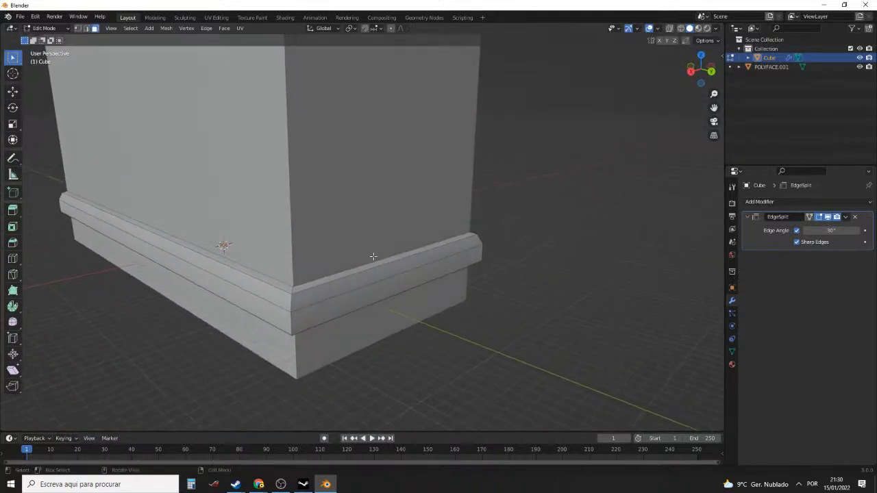
key("s")
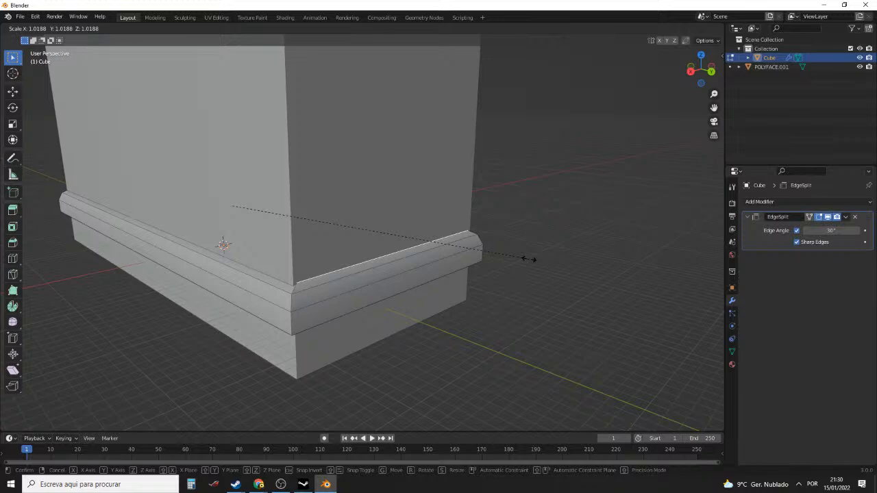
left_click(527, 259)
middle_click_drag(521, 254, 488, 271)
scroll(526, 268, "up", 1)
scroll(522, 265, "down", 1)
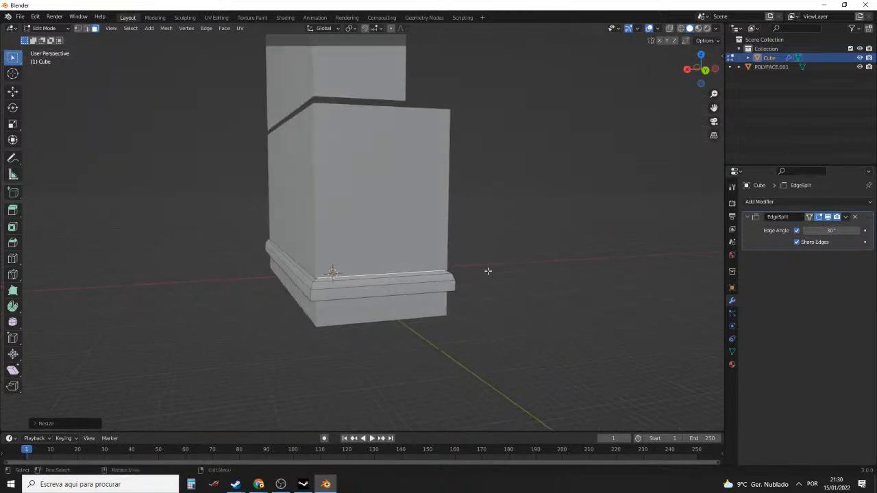
Extrude the base moulding's top face upward to form the cabinet's lower body, close to the top of the lower block-out section
mouse_move(263, 487)
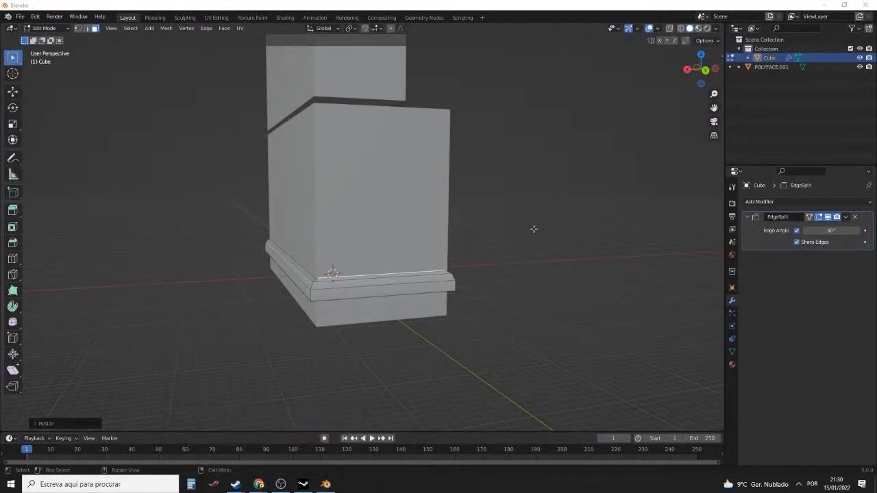
right_click(509, 216)
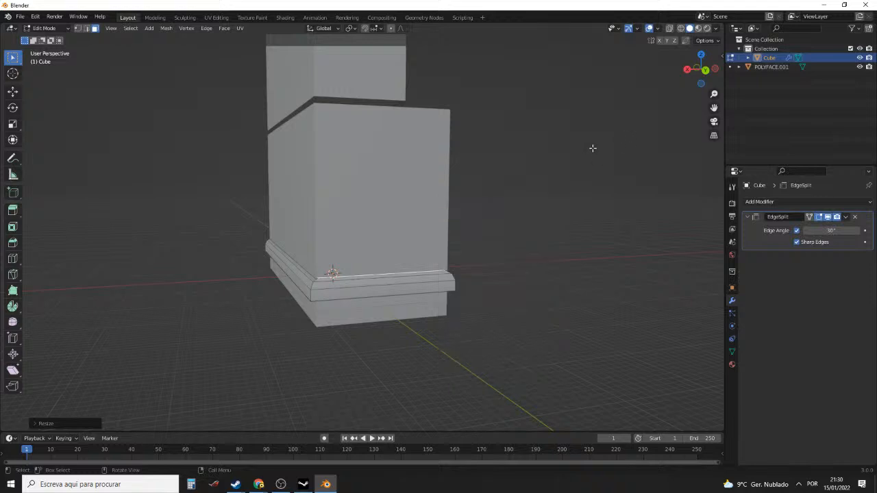
middle_click_drag(594, 149, 510, 175)
scroll(512, 176, "up", 1)
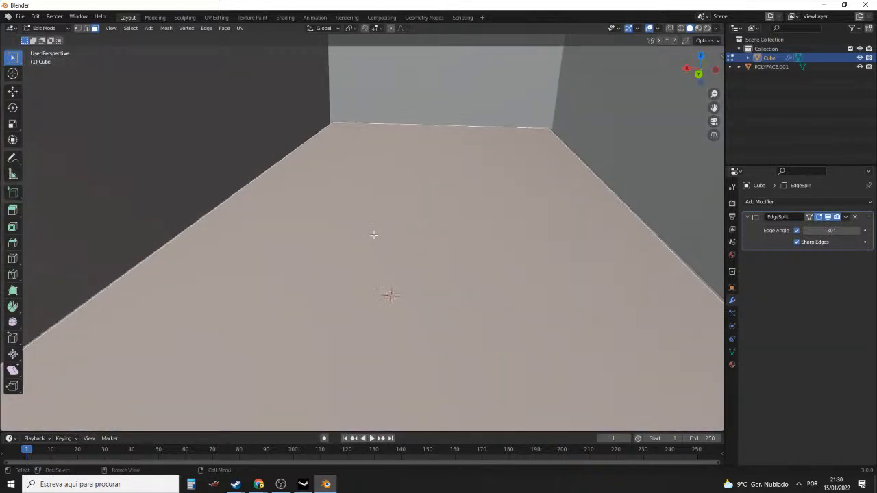
scroll(414, 218, "down", 3)
middle_click_drag(414, 219, 380, 358)
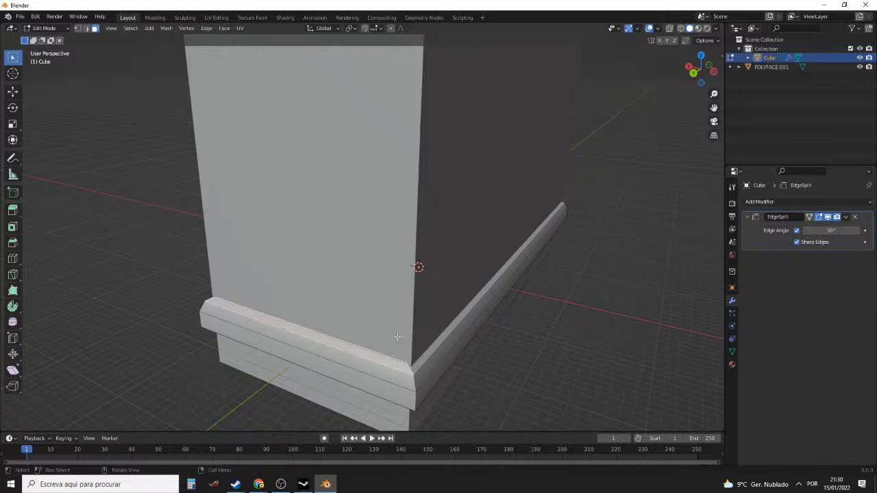
scroll(410, 302, "up", 3)
scroll(419, 293, "down", 5)
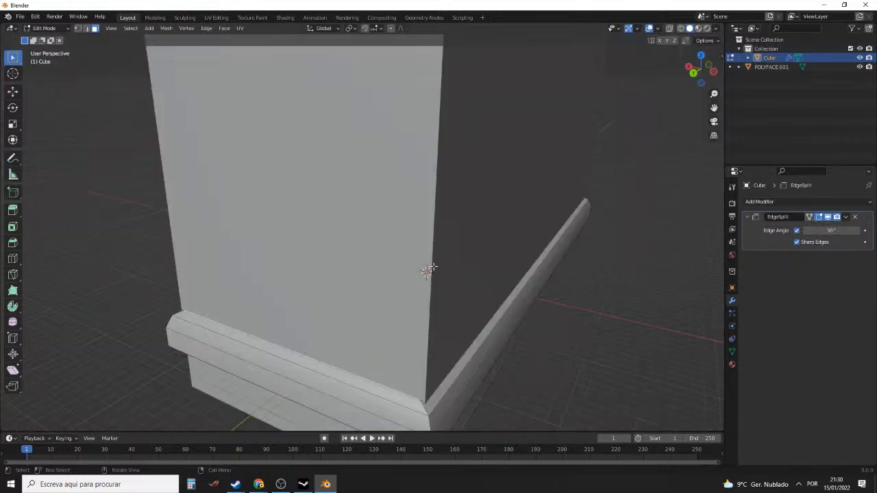
key("g")
key("z")
key("z")
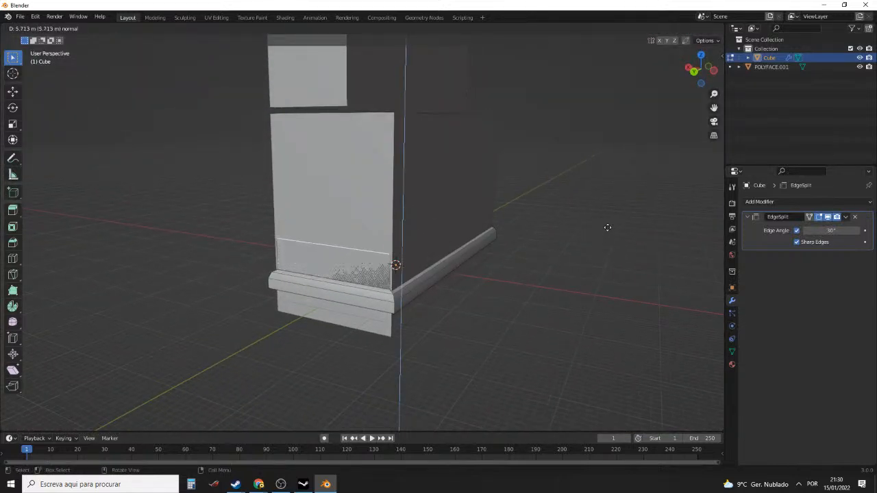
left_click(602, 137)
middle_click_drag(602, 137, 560, 210)
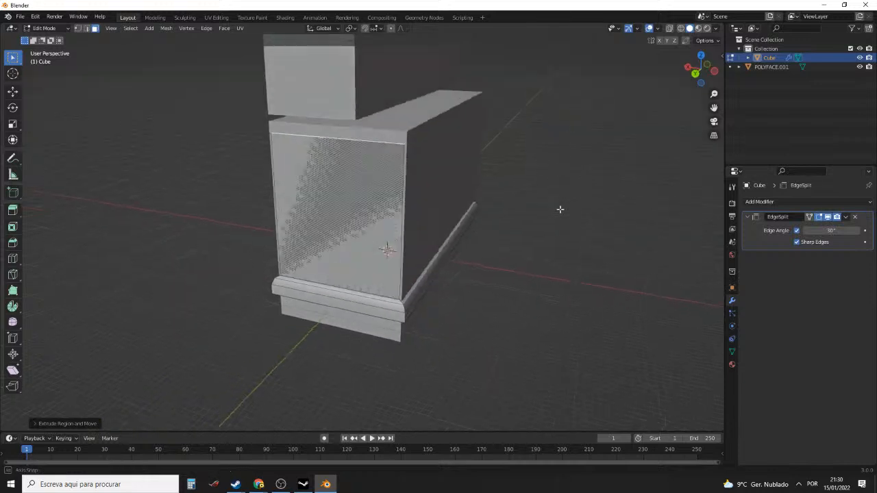
Switch to the Move tool, check the ticket cabinet photo in Chrome, and shift the lower body's top face vertically
left_click(13, 93)
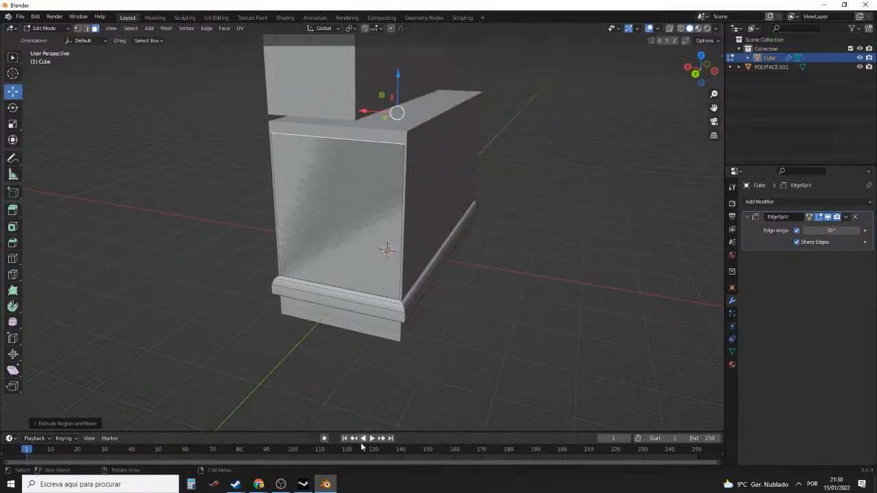
left_click(307, 486)
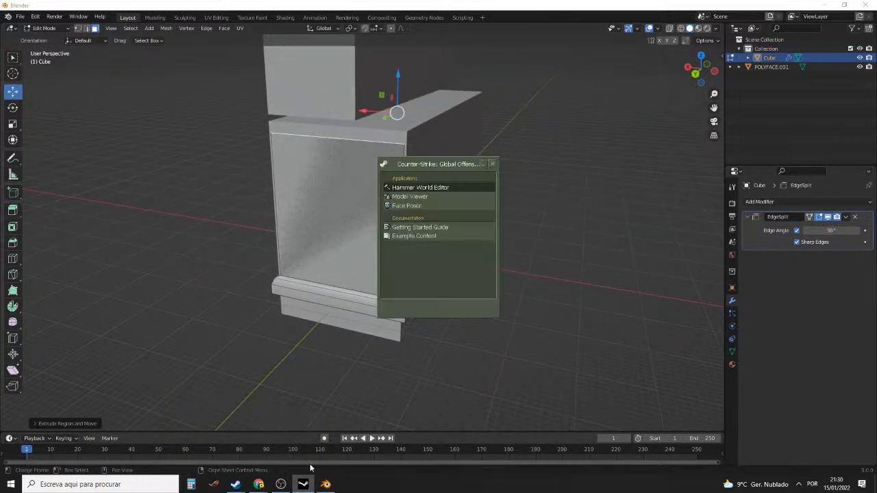
left_click(327, 485)
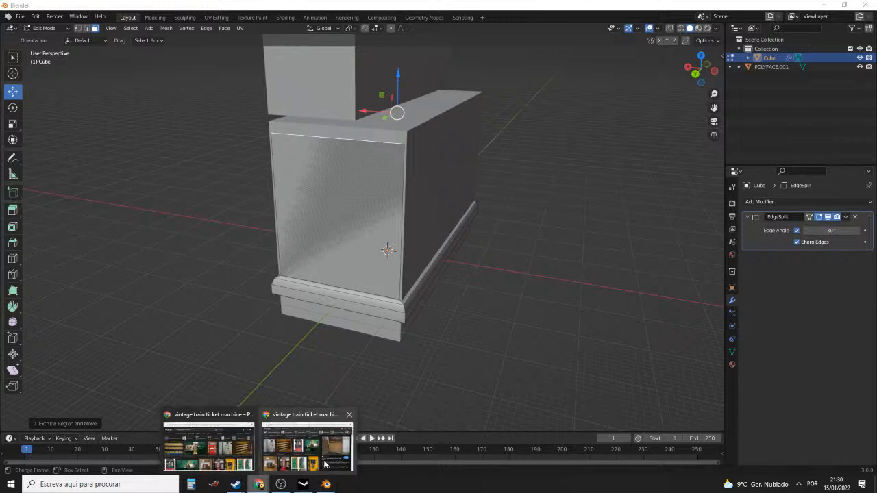
left_click(325, 461)
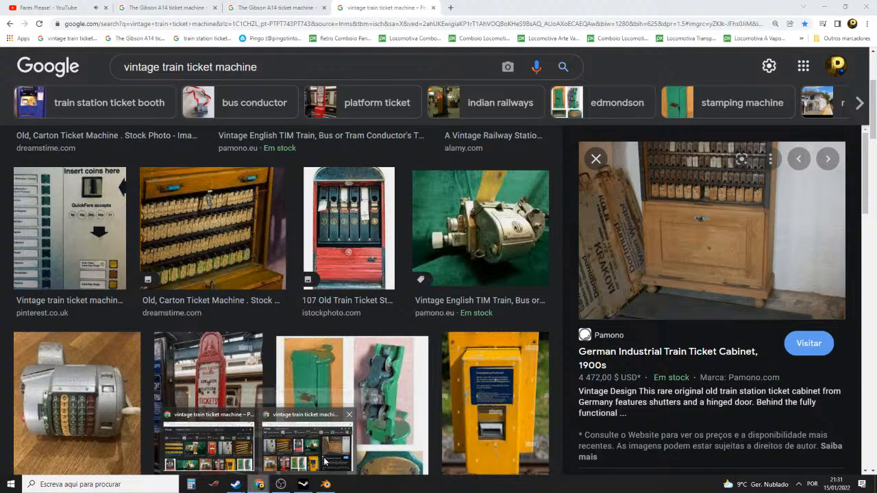
left_click(326, 485)
middle_click_drag(508, 250, 497, 225)
left_click_drag(417, 77, 413, 60)
Look through the related German Industrial Train Ticket Cabinet photos in Chrome and return to Blender
left_click(327, 483)
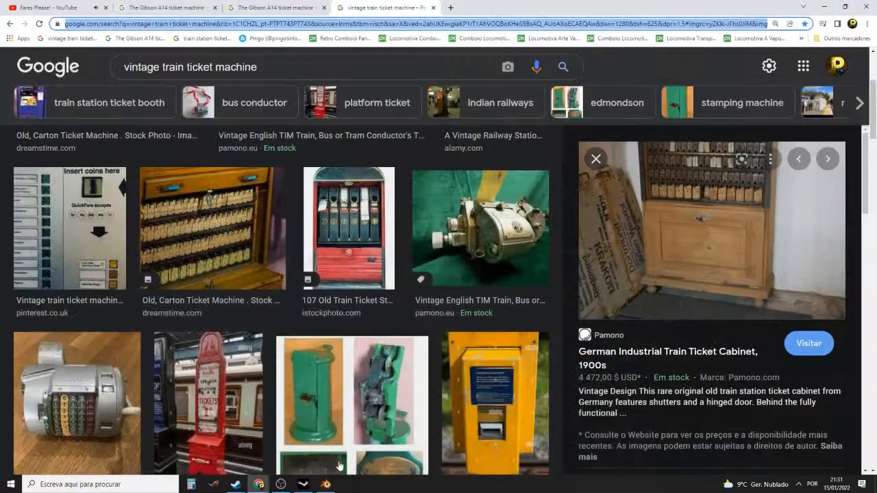
scroll(699, 366, "down", 4)
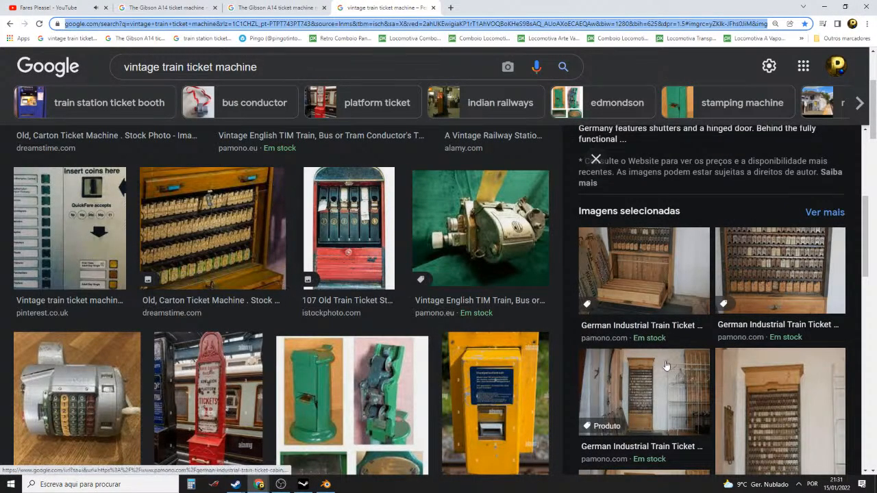
scroll(693, 371, "down", 3)
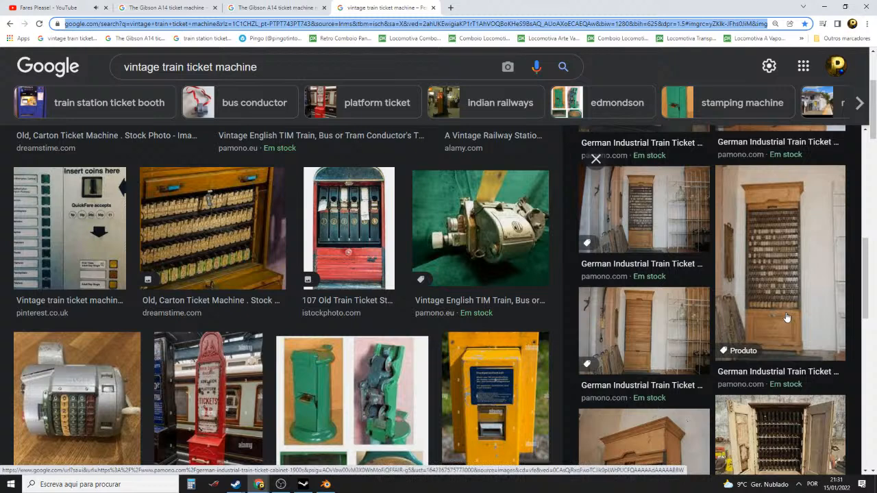
scroll(697, 293, "down", 5)
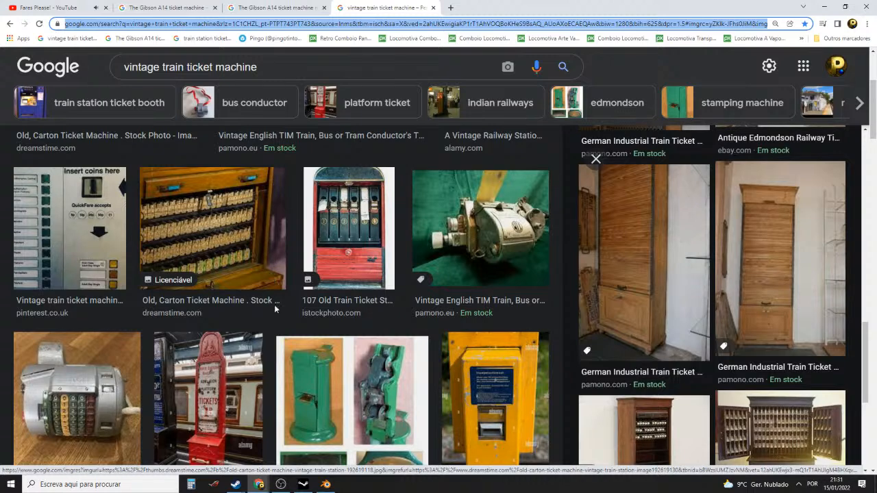
left_click(326, 484)
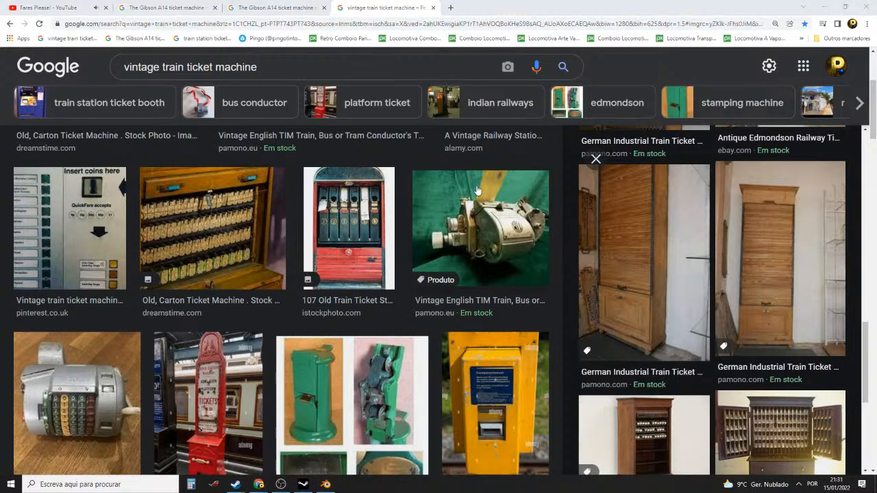
left_click(324, 486)
Fine-tune the height of the lower body's top face along Z to match the lower block-out section
middle_click_drag(532, 203, 433, 251)
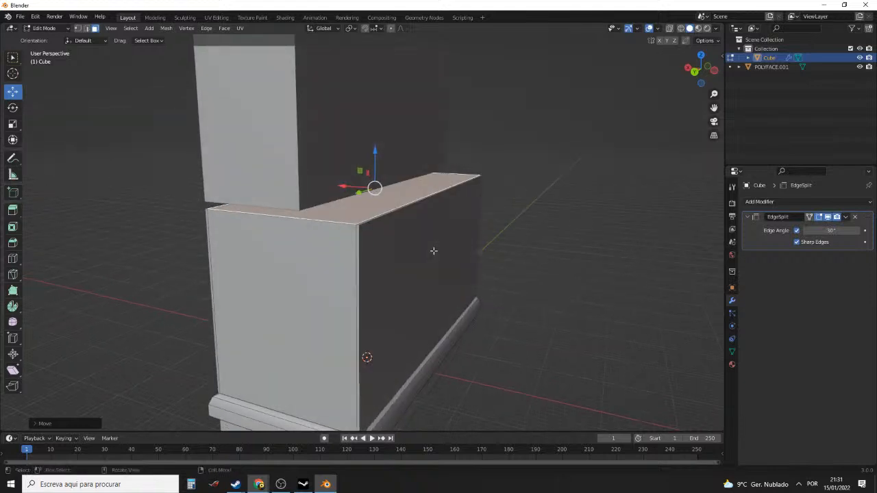
left_click_drag(373, 149, 372, 150)
mouse_move(389, 194)
middle_mouse_down()
mouse_move(393, 201)
mouse_move(394, 187)
middle_mouse_up()
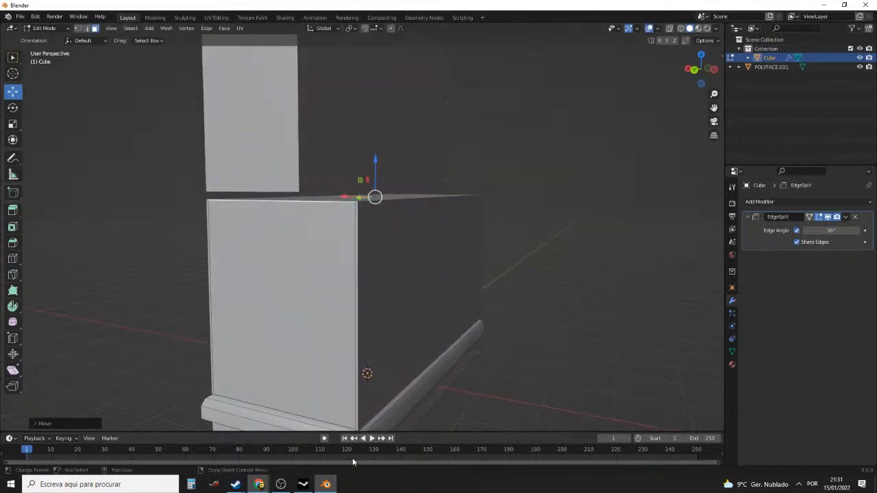
Recheck the lower door and base of the main ticket cabinet photo in Chrome and return to Blender
left_click(328, 485)
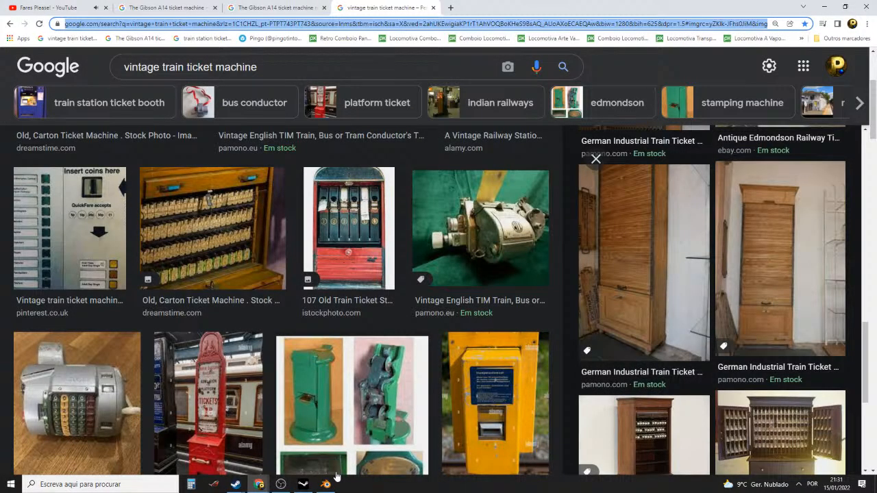
scroll(793, 237, "down", 5)
scroll(740, 246, "up", 11)
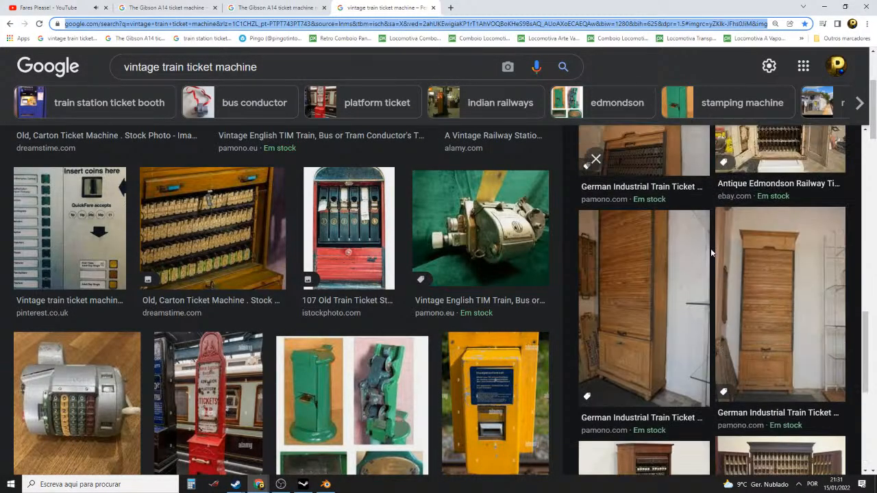
left_click(698, 250)
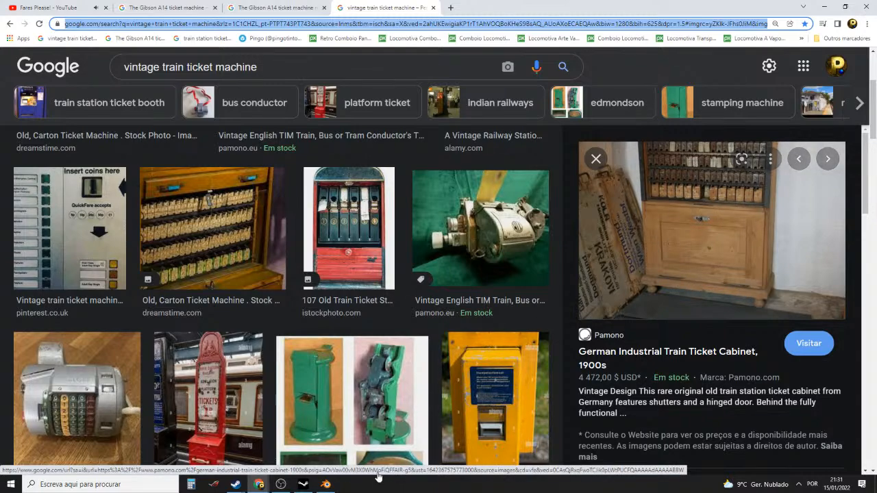
left_click(326, 485)
Select the long side face of the cabinet's lower body and hide the POLYFACE.001 block-out
middle_click_drag(420, 211, 430, 212)
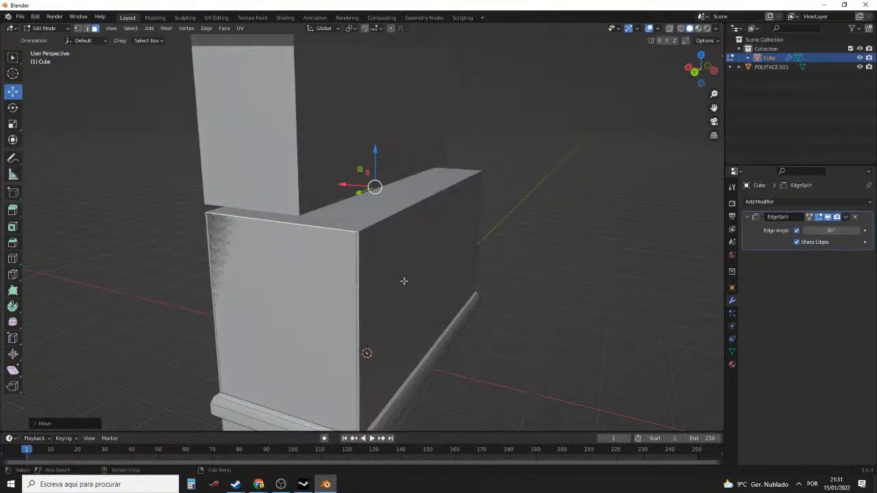
left_click(400, 281)
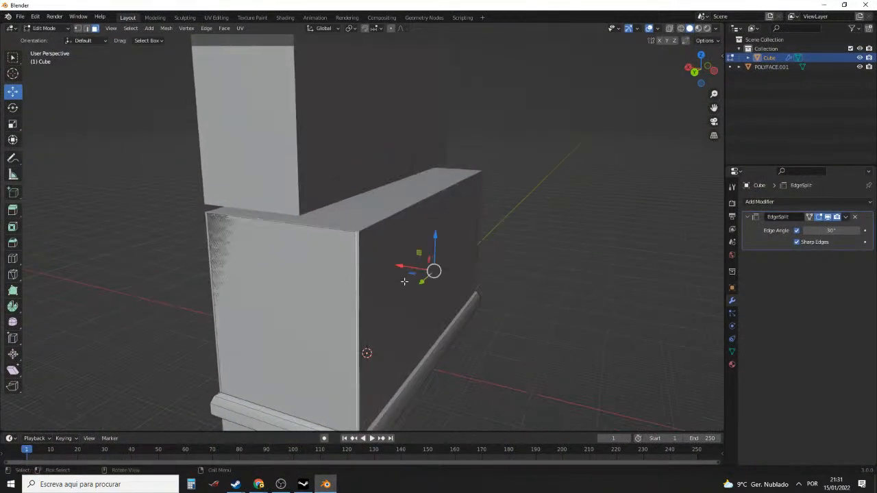
left_click(860, 66)
middle_click_drag(412, 301, 481, 249)
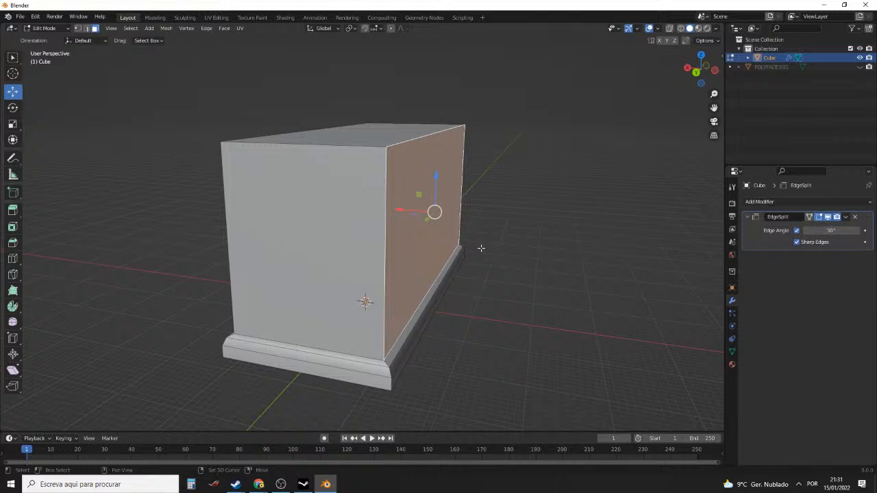
Duplicate the selected long face, move the copy away from the body along X, and extrude it about 1.13 m into a panel
key("shift+d")
right_click(481, 248)
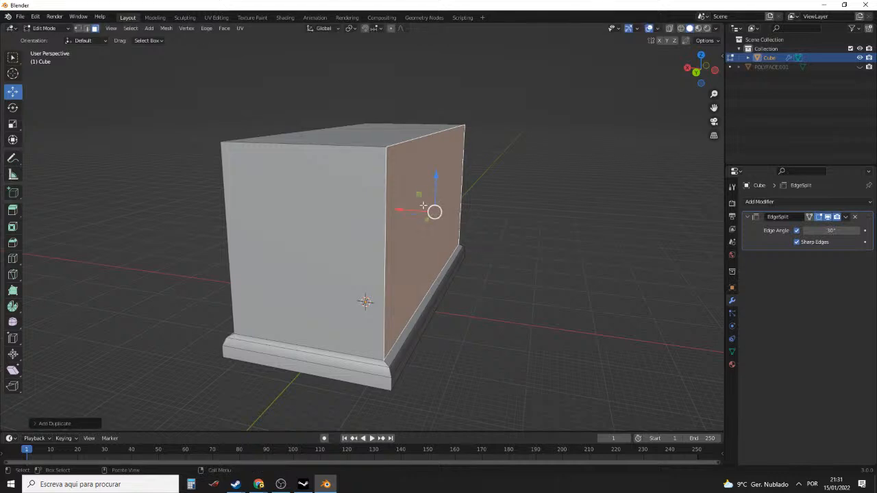
left_click_drag(400, 209, 449, 227)
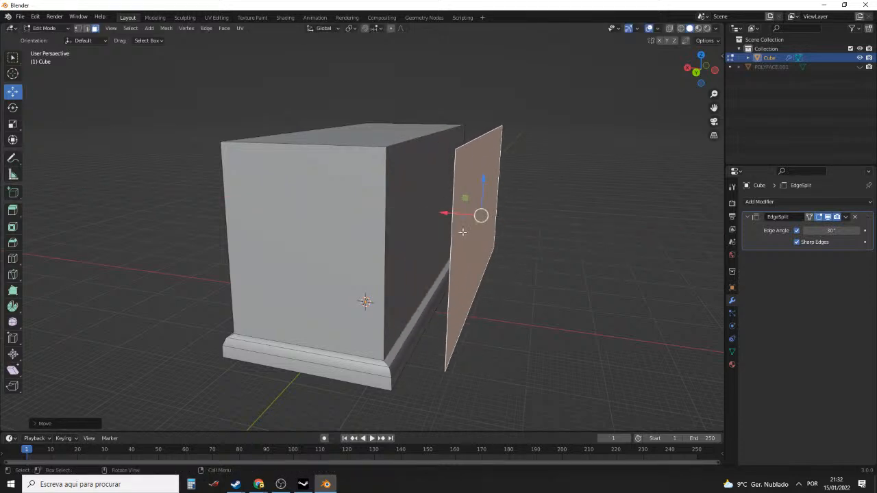
key("e")
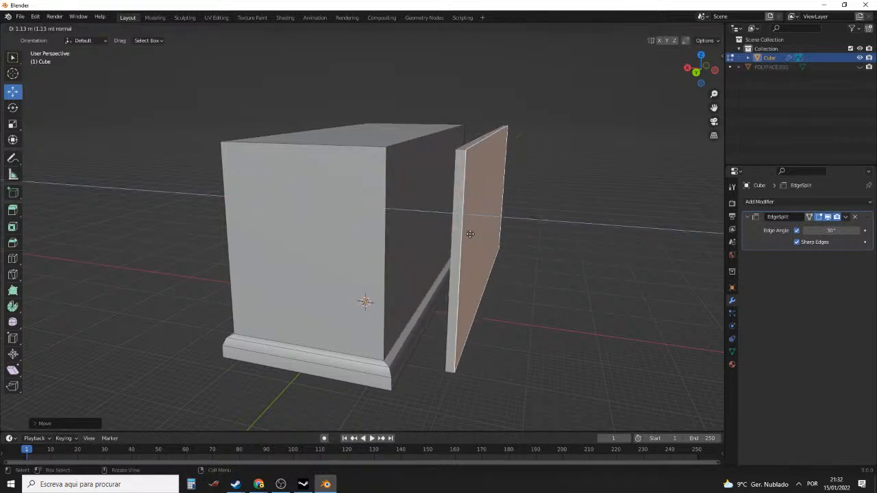
left_click(471, 234)
Delete the panel's large face that faces the cabinet body and select all the linked geometry of the remaining panel
mouse_move(476, 180)
middle_mouse_down()
mouse_move(513, 239)
mouse_move(473, 196)
middle_mouse_up()
key("x")
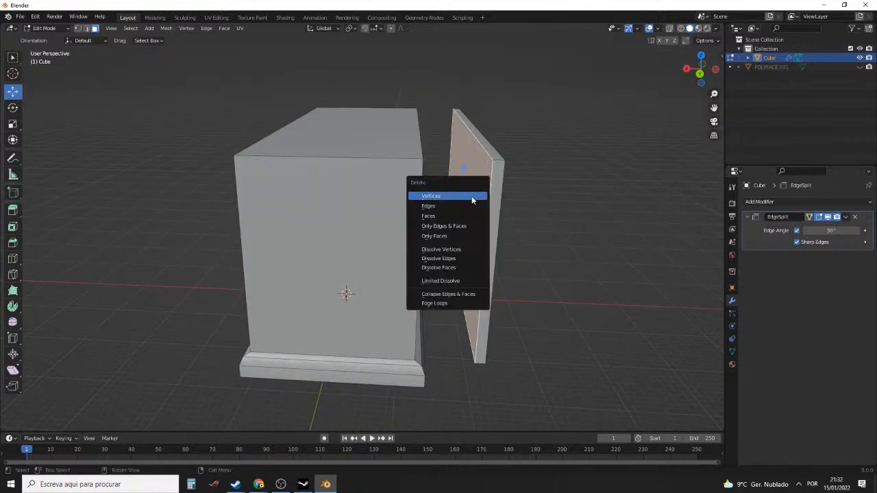
left_click(452, 211)
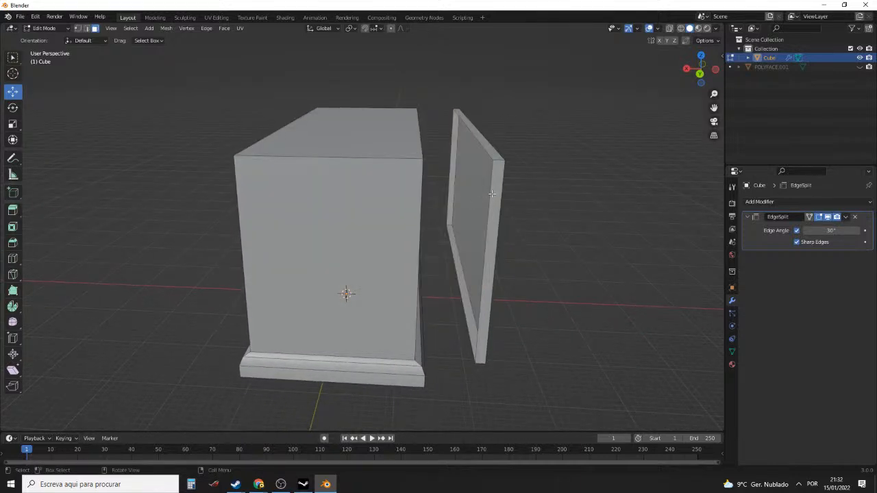
left_click(492, 194)
key("ctrl+l")
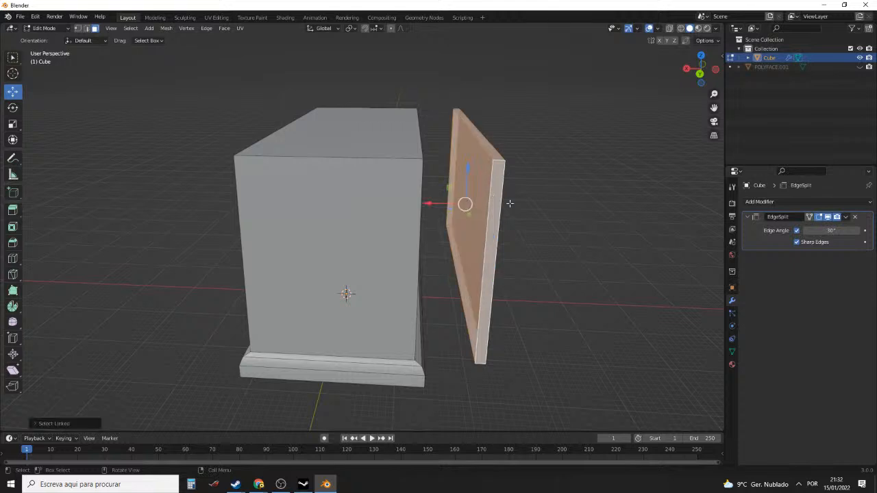
Move the panel along X against the body's long side and scale it down while keeping its X thickness
middle_click_drag(490, 195, 442, 209)
key("g")
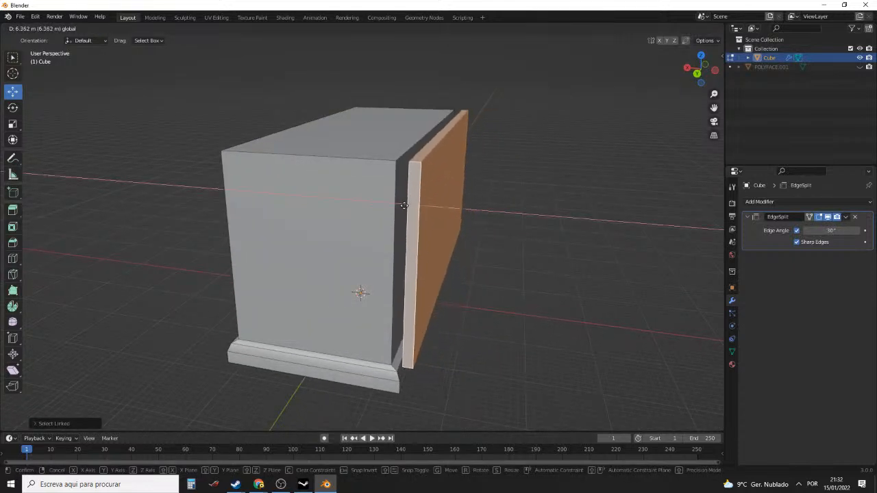
left_click_drag(394, 205, 401, 204)
key("s")
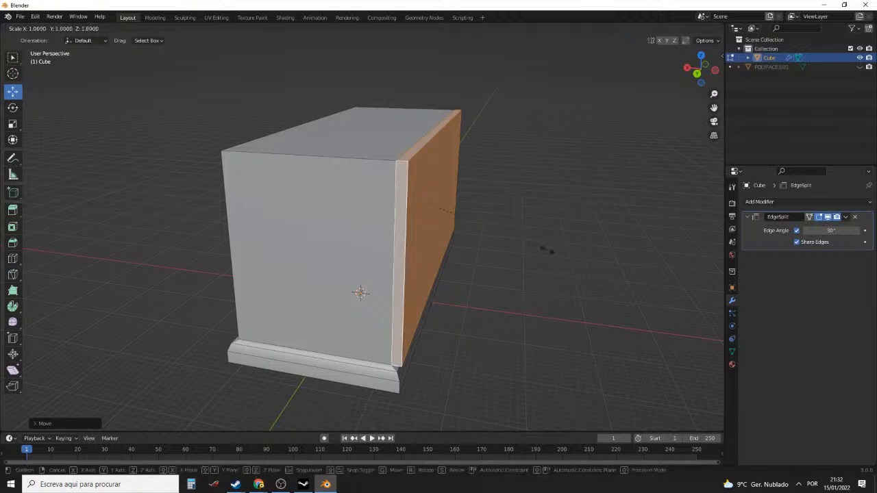
key("shift+x")
left_click(532, 248)
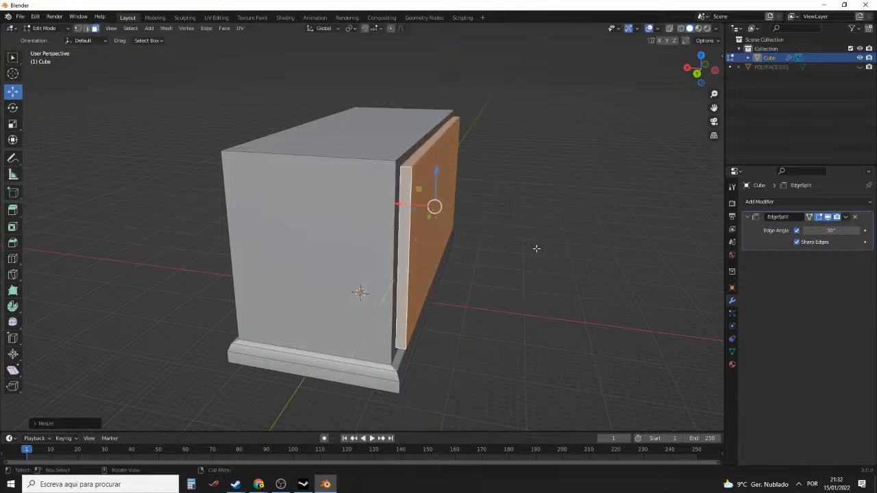
mouse_move(537, 247)
middle_mouse_down()
mouse_move(530, 229)
mouse_move(526, 242)
middle_mouse_up()
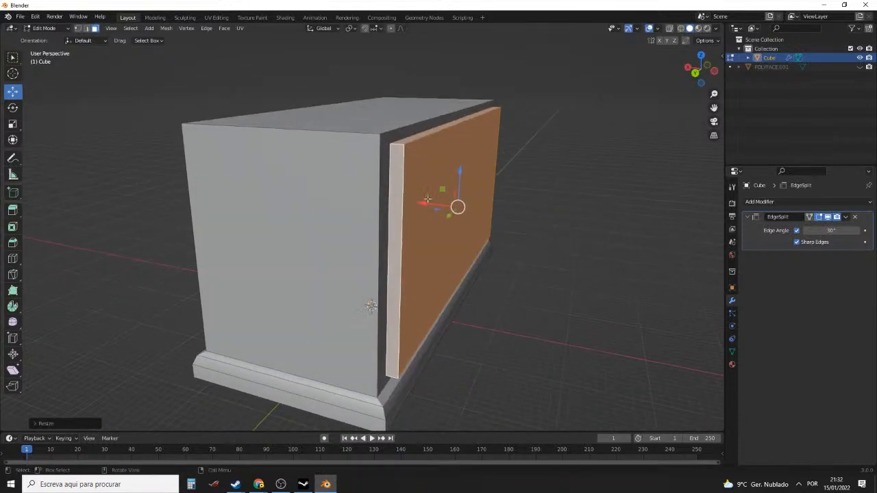
left_click_drag(422, 204, 422, 206)
Compare the panel's proportions with the lower door of the German ticket cabinet photo in Chrome, and return to Blender
middle_click_drag(423, 206, 396, 187)
scroll(370, 177, "down", 3)
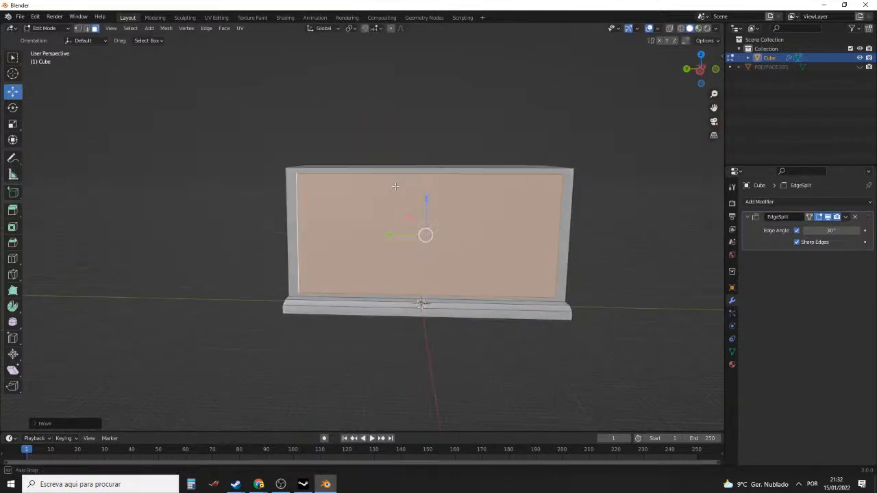
left_click(334, 488)
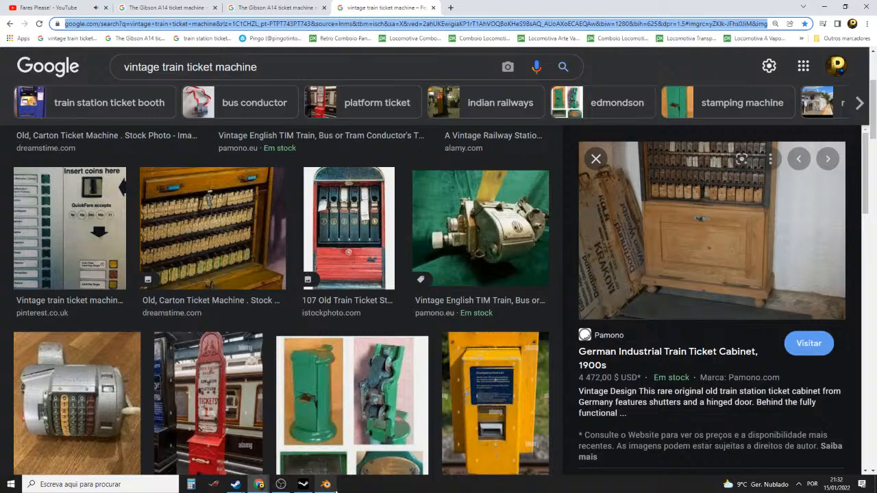
left_click(326, 485)
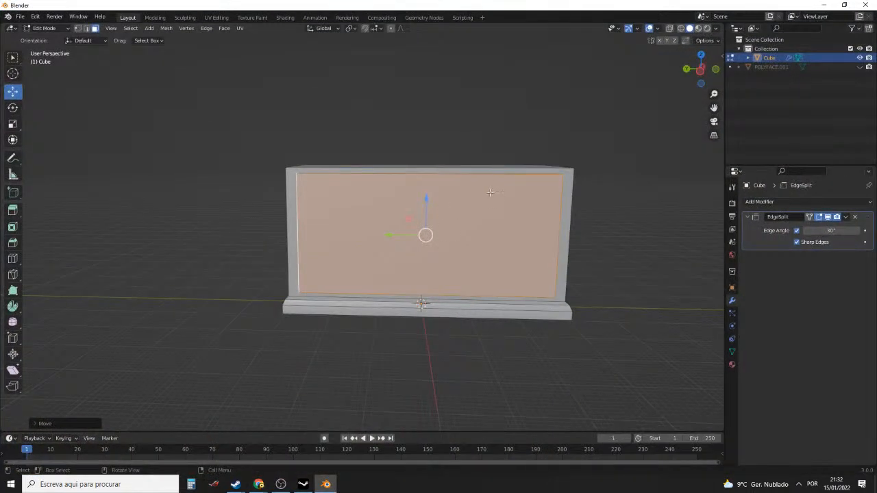
Adjust the height of the panel's upper edge by moving its thin top face along Z
middle_click_drag(438, 153, 456, 165)
left_click(437, 196)
key("g")
key("z")
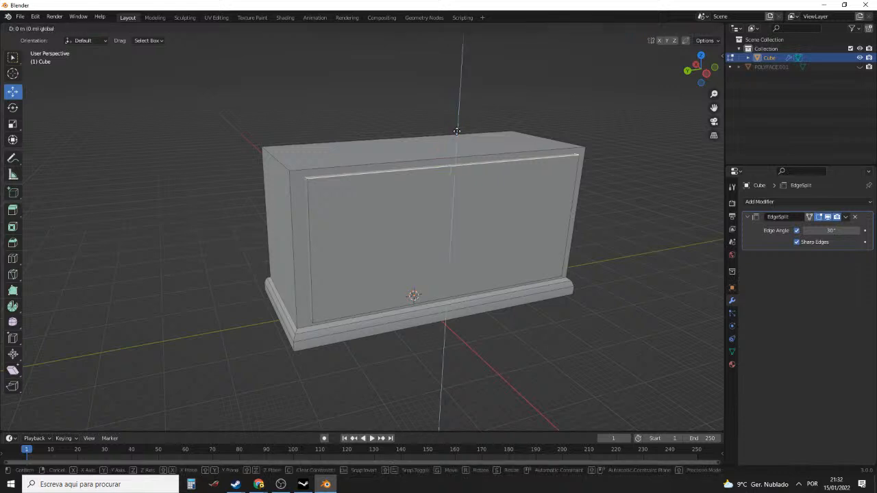
left_click(456, 132)
Raise the panel's thin bottom face about 0.24 m along Z, away from the base moulding
middle_click_drag(456, 132, 455, 278)
left_click(450, 277)
key("g")
key("z")
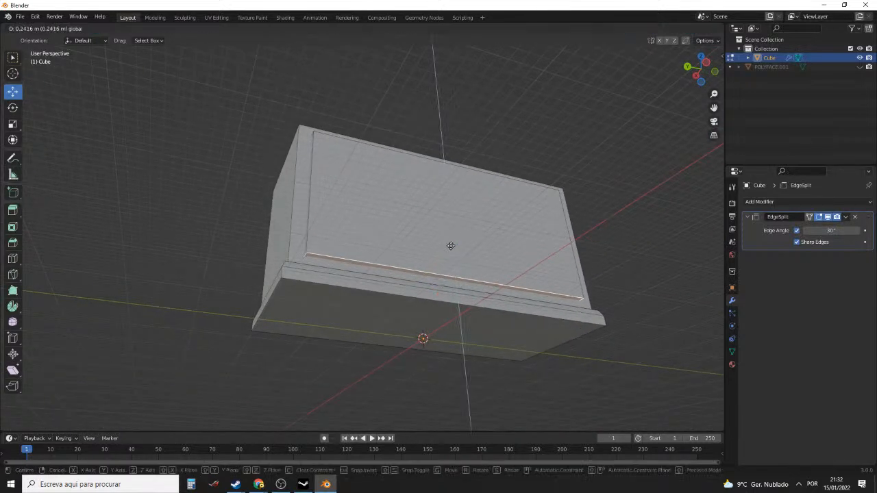
left_click(451, 243)
middle_click_drag(451, 243, 416, 250)
scroll(405, 241, "up", 4)
scroll(407, 248, "down", 2)
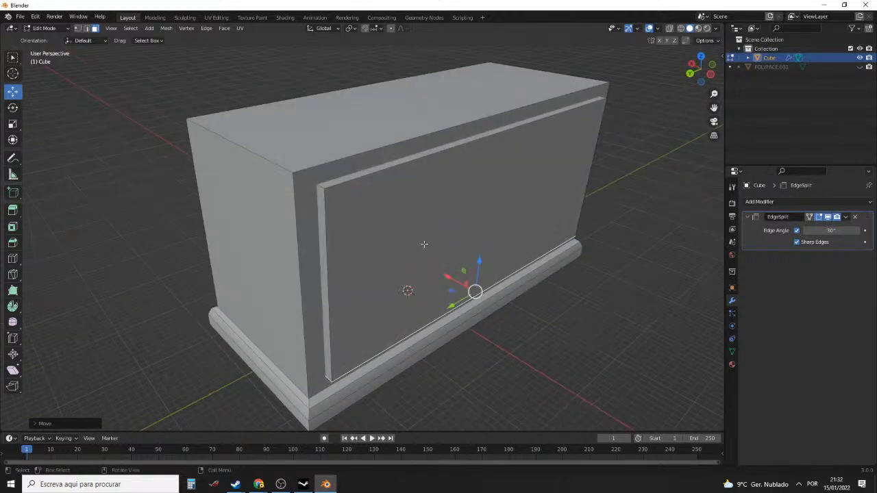
Bevel the outer edges around the panel's front face with a single segment and return to Object Mode
left_click(427, 256)
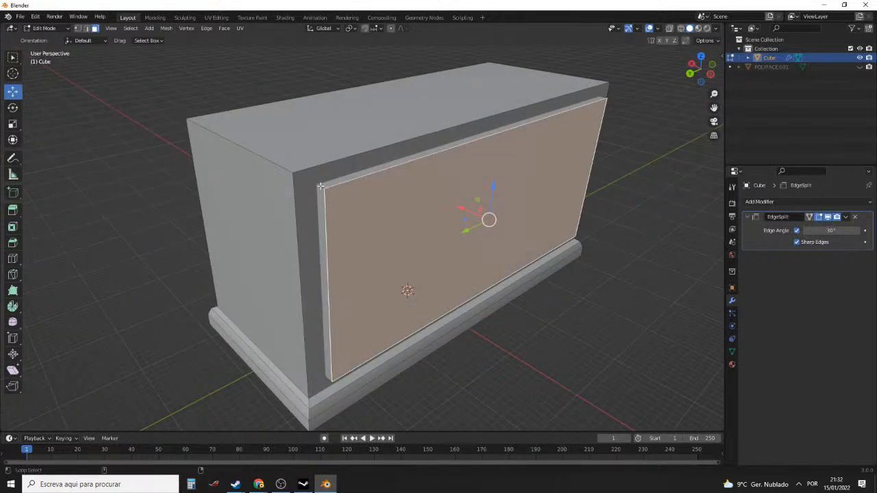
key("2")
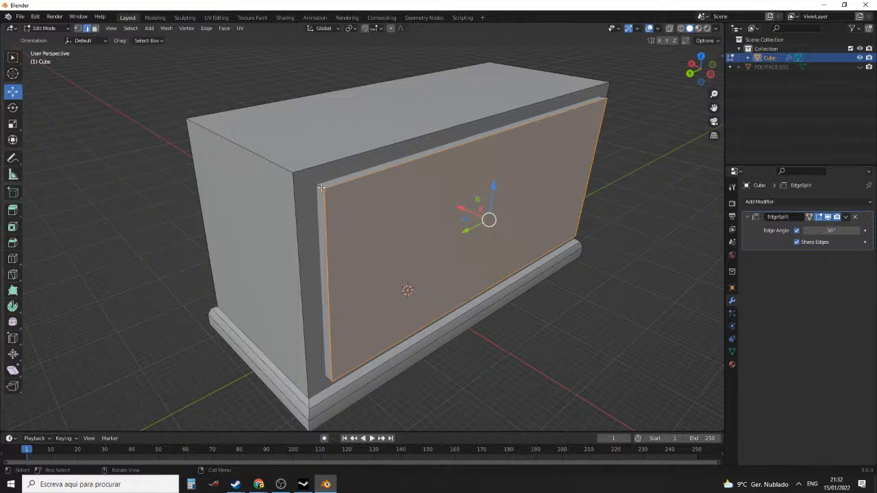
left_click(322, 187)
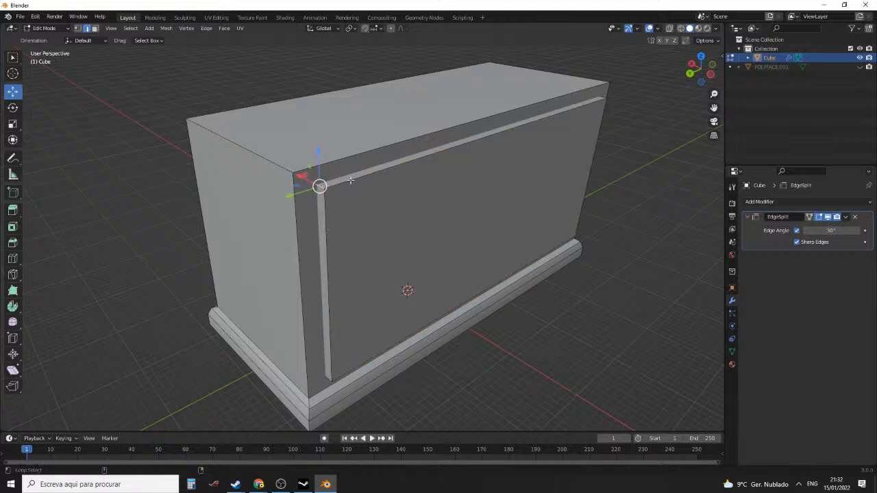
left_click(347, 186, "alt+shift")
left_click(329, 226, "alt+shift")
middle_click_drag(368, 360, 370, 248)
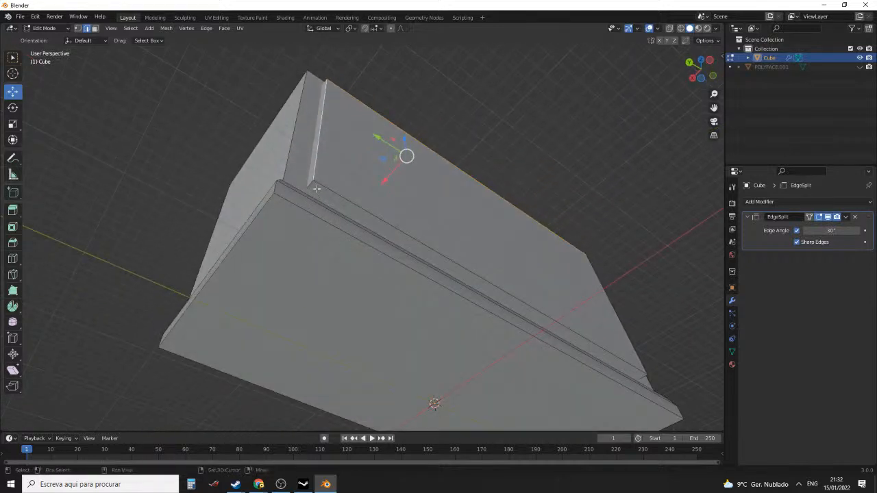
left_click(311, 184, "shift")
left_click(347, 201, "shift")
middle_click_drag(603, 277, 399, 317)
left_click(304, 179, "shift")
middle_click_drag(303, 179, 375, 254)
left_click(340, 277, "shift")
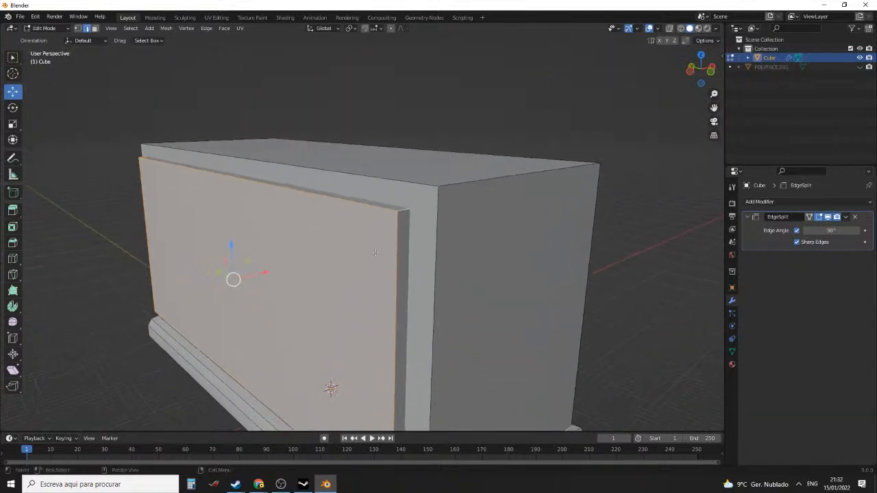
key("ctrl+b")
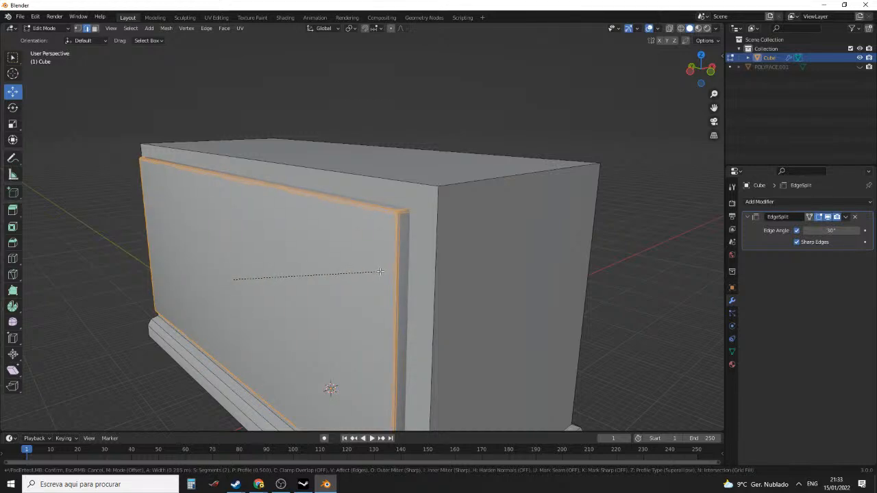
scroll(381, 271, "down", 1)
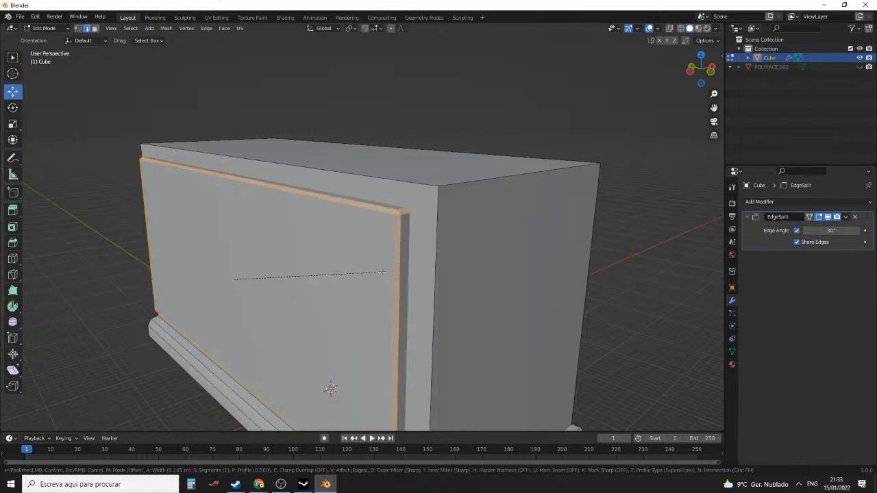
left_click(385, 272)
scroll(385, 272, "down", 3)
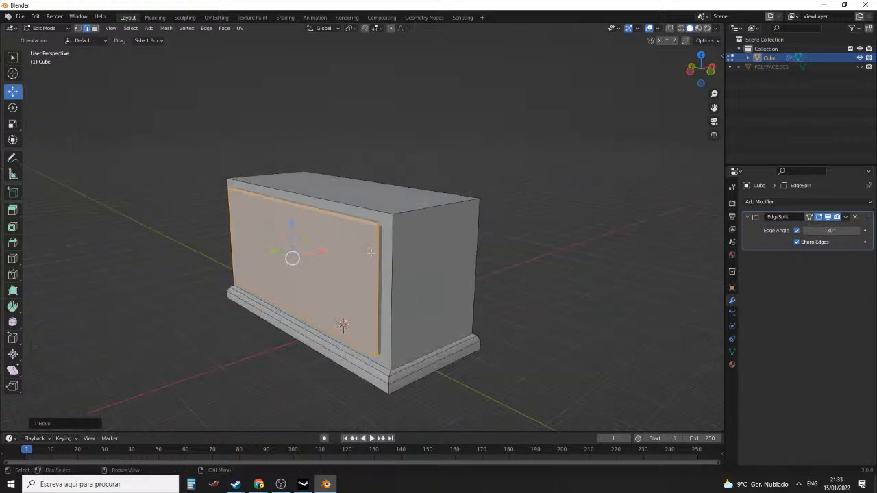
middle_click_drag(385, 273, 522, 263)
key("Tab")
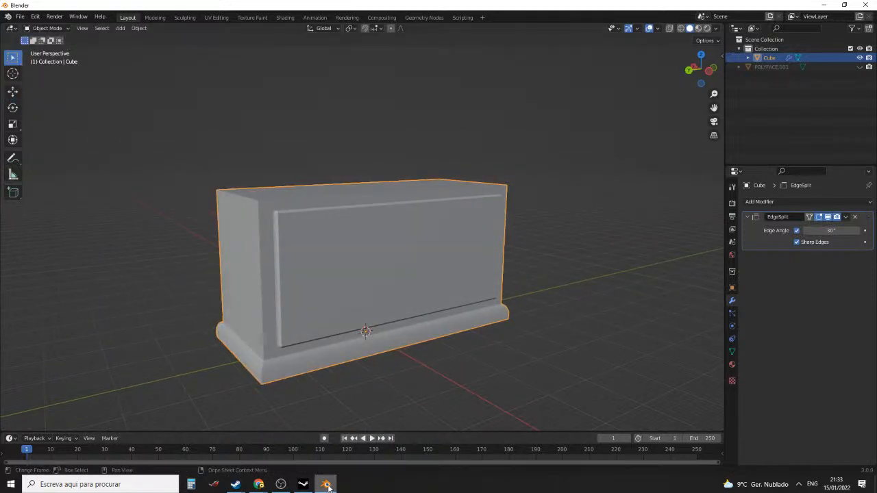
Examine the framed lower door in the German ticket cabinet photo in Chrome and switch back to Blender
left_click(304, 485)
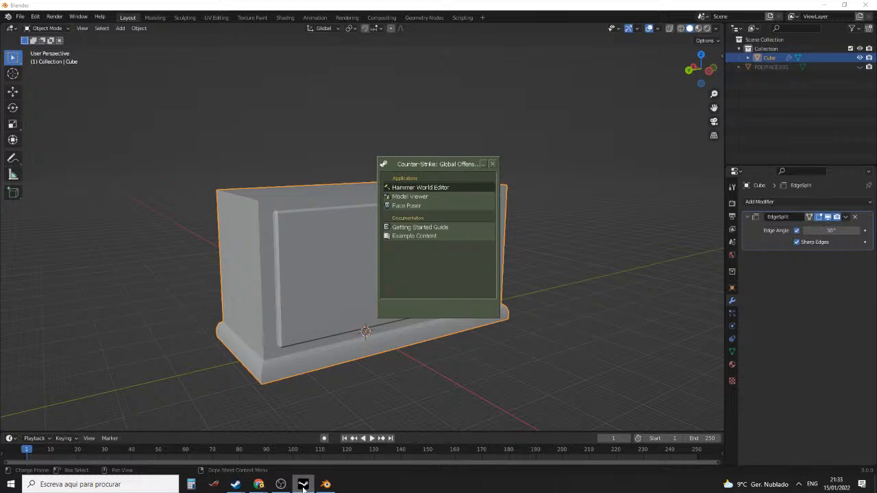
left_click(303, 485)
mouse_move(259, 484)
mouse_move(335, 458)
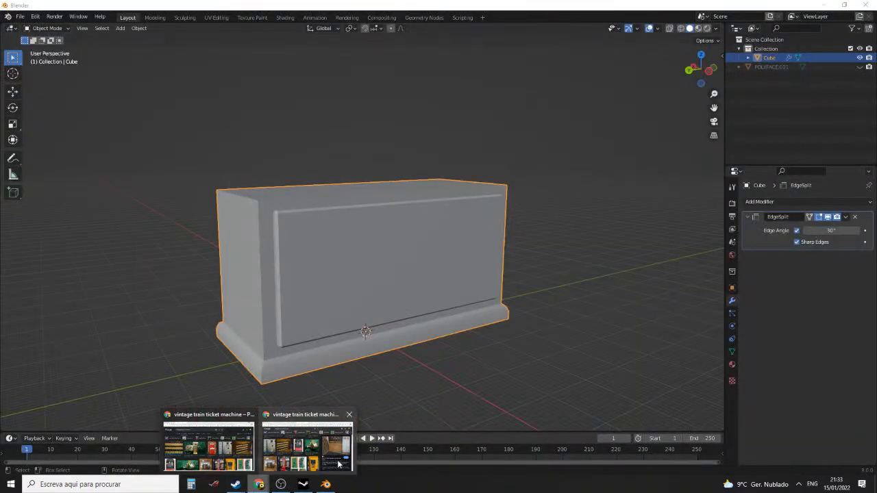
left_click(336, 456)
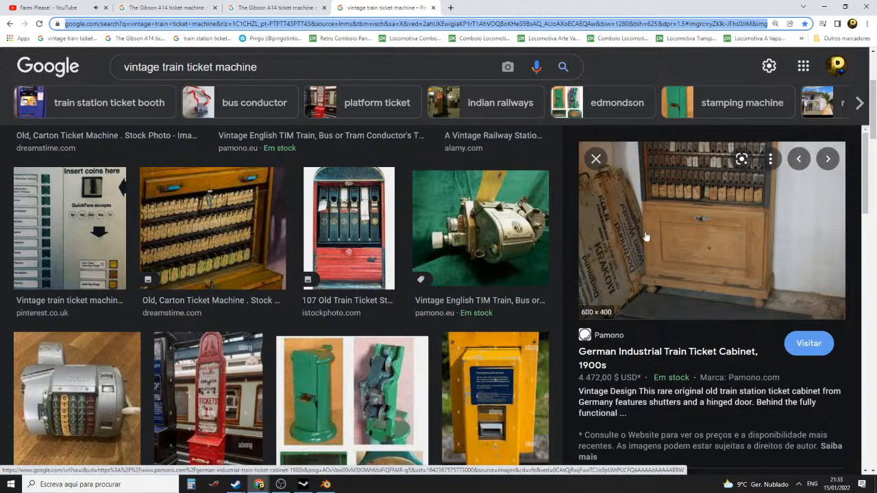
left_click(329, 484)
Clear the edge selection in Edit Mode and select only the panel's large front face
key("Tab")
left_click(423, 255)
middle_click_drag(423, 255, 467, 264)
key("alt+a")
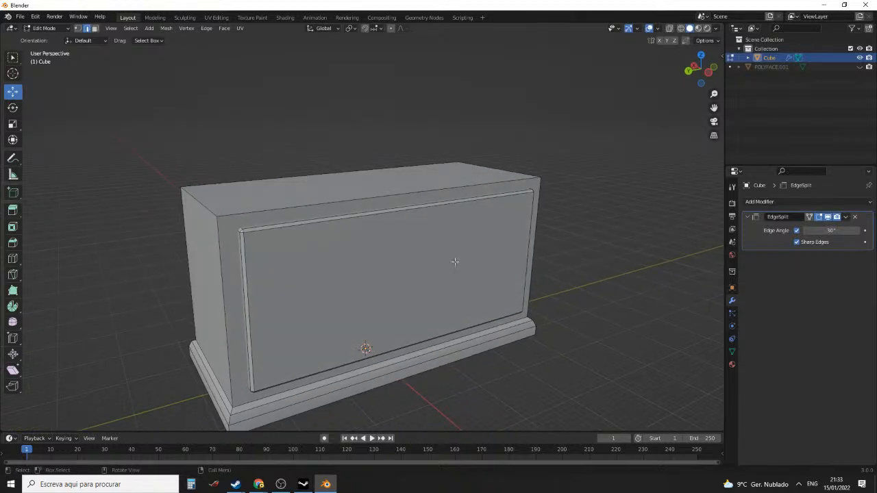
key("3")
left_click(455, 261)
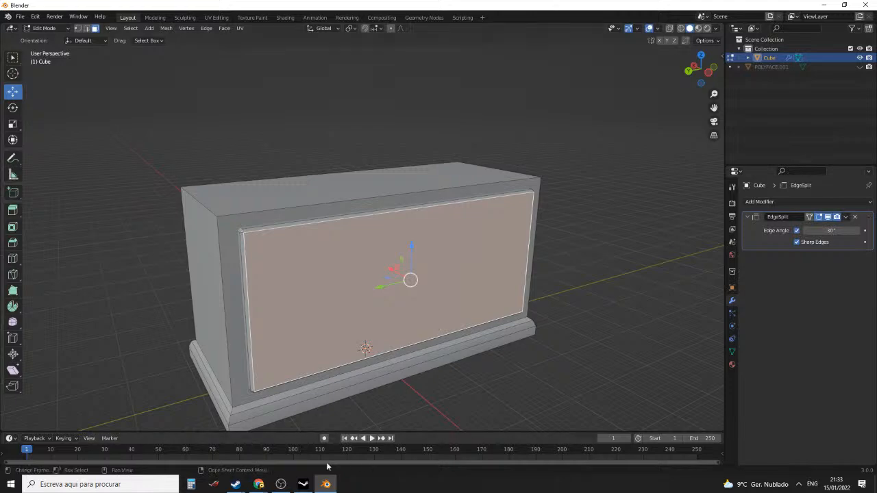
left_click(339, 441)
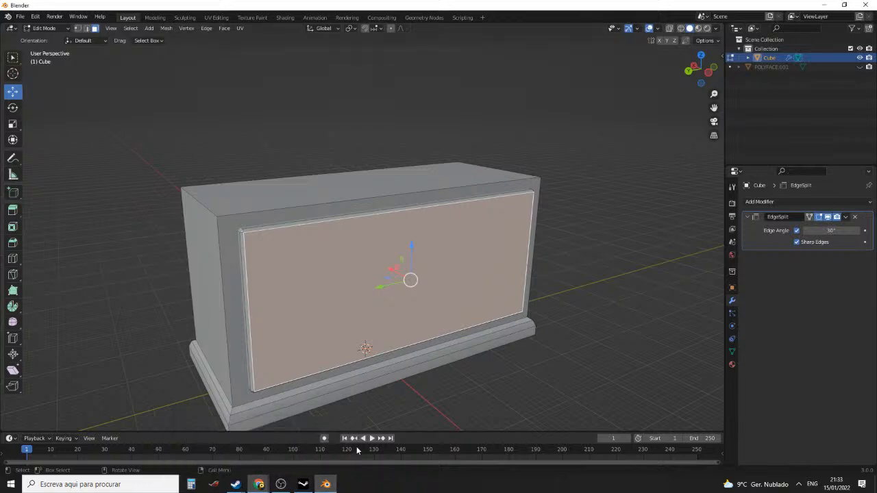
Apply Rotation & Scale to the cabinet object and inset the panel's large front face by just under 4.9 m
key("Tab")
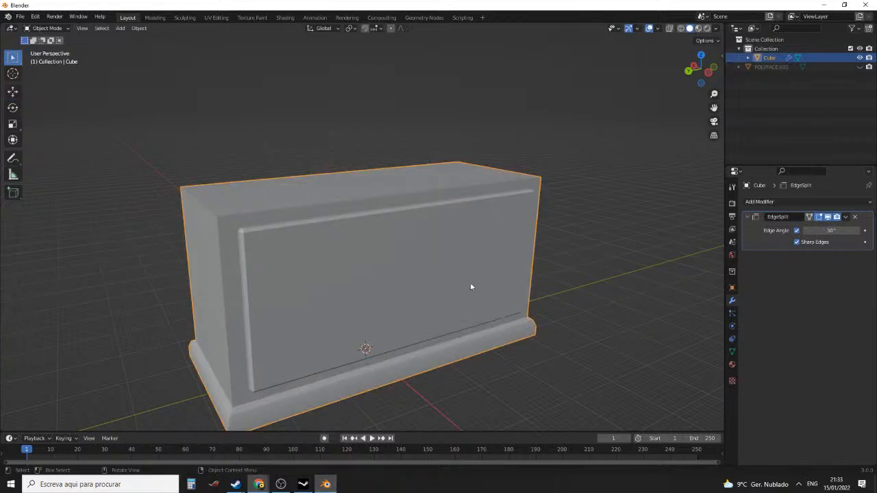
key("ctrl+a")
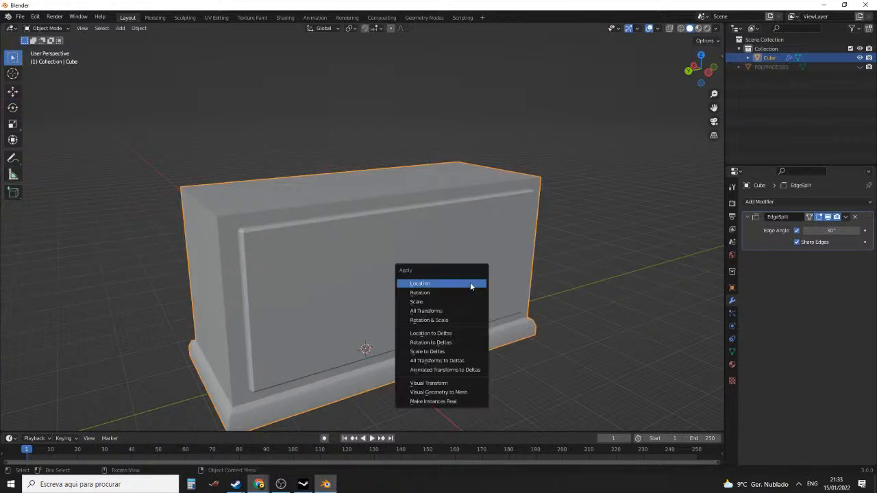
left_click(457, 321)
key("Tab")
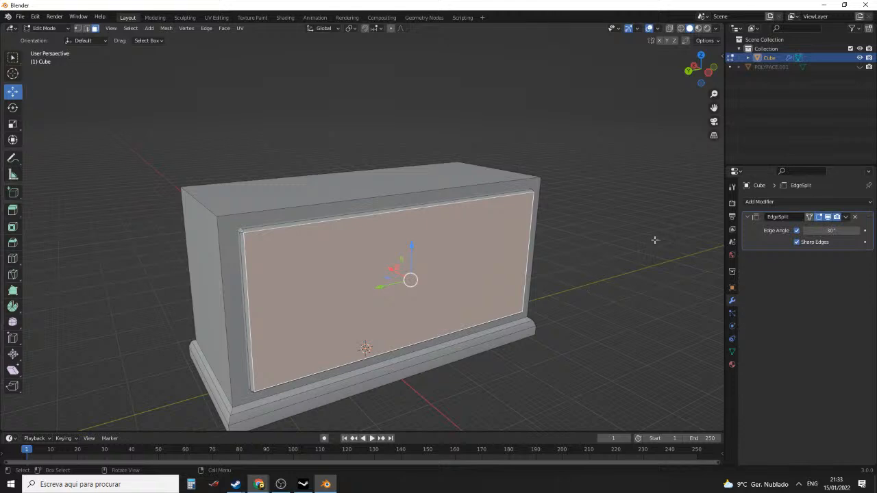
key("i")
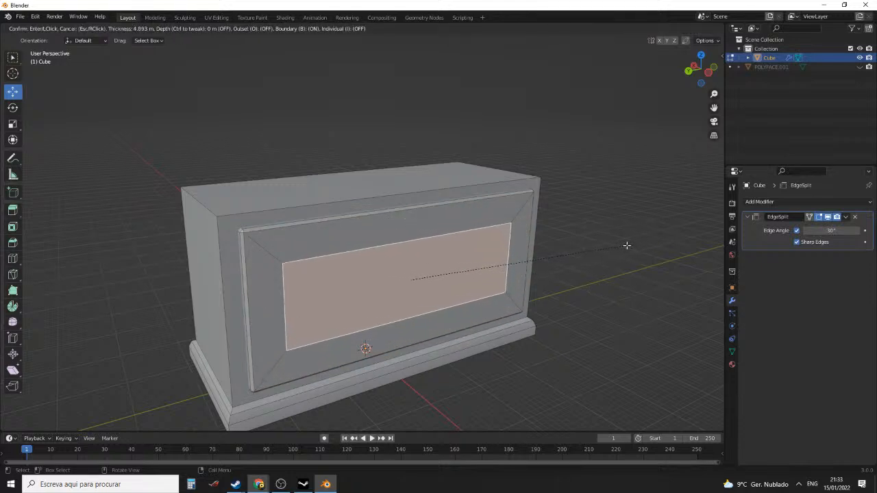
left_click(629, 245)
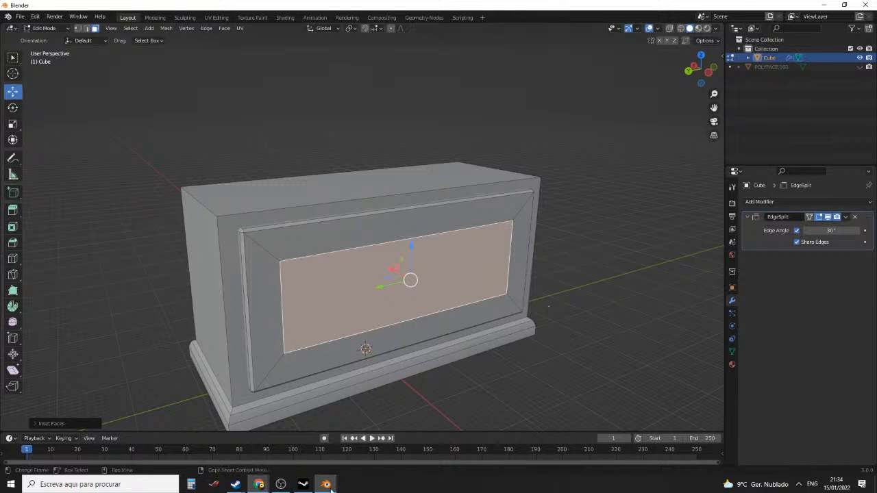
Check the cabinet photo in Chrome, return to Blender, and extrude the panel's inset face about 0.5 m inward to form a recess
middle_click_drag(422, 355, 500, 356)
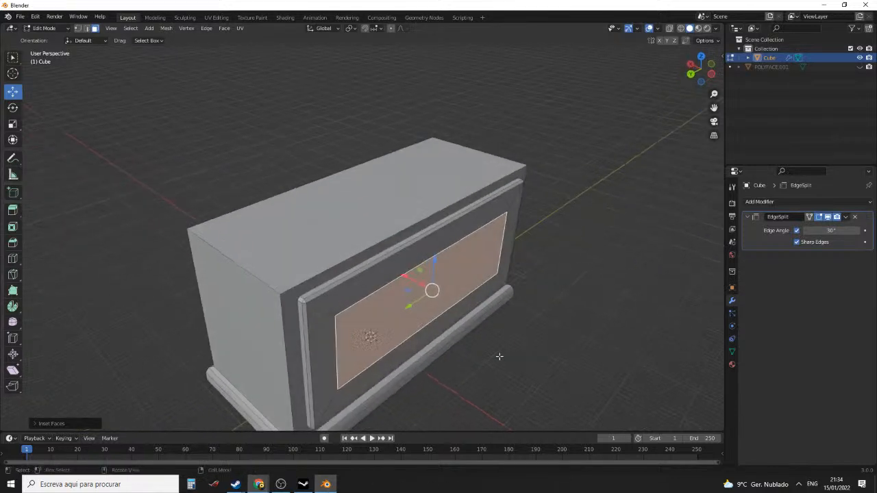
left_click(326, 485)
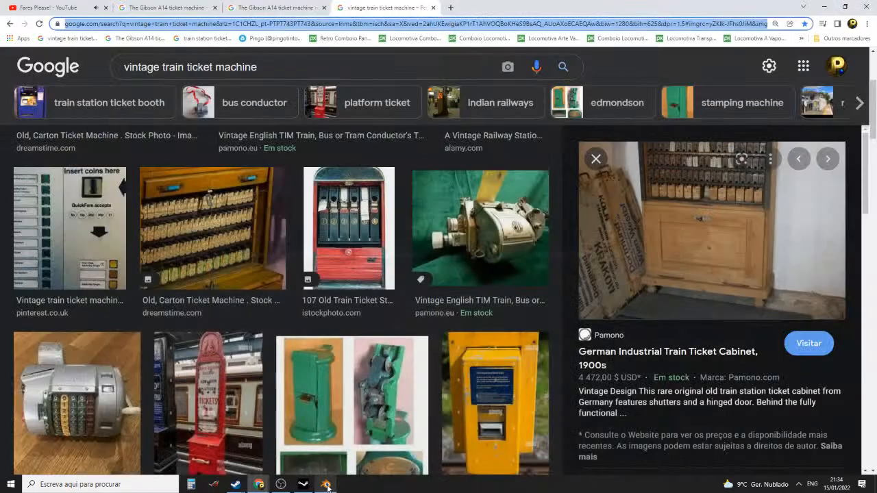
left_click(326, 485)
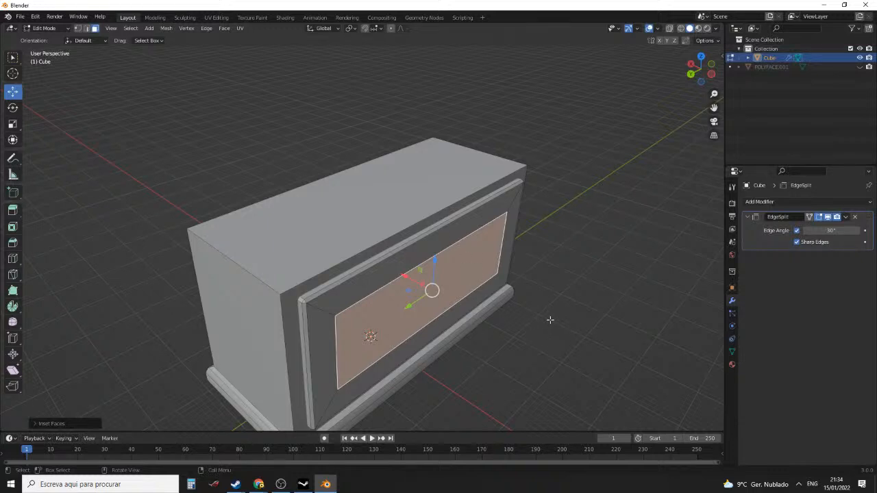
key("e")
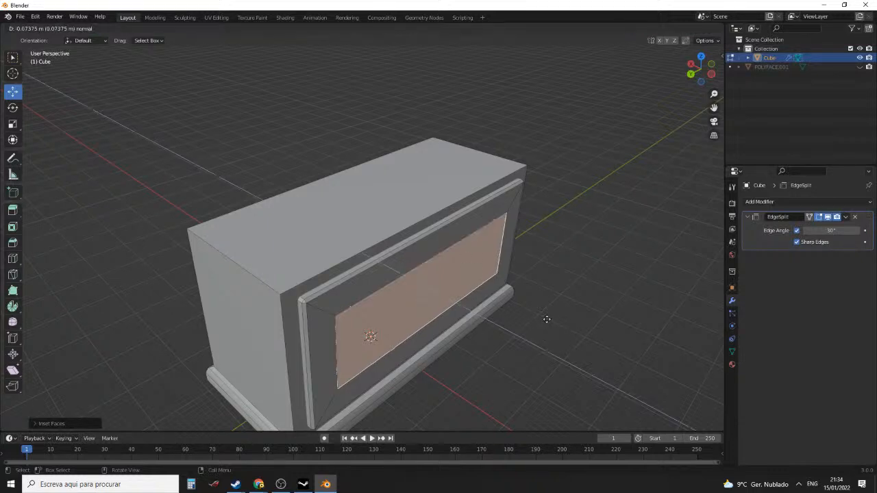
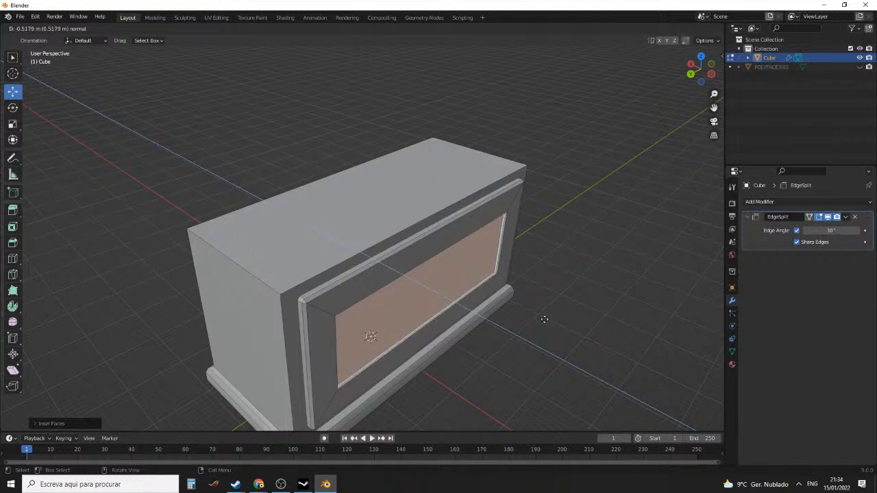
left_click(543, 319)
middle_click_drag(552, 303, 612, 251)
key("ctrl+z")
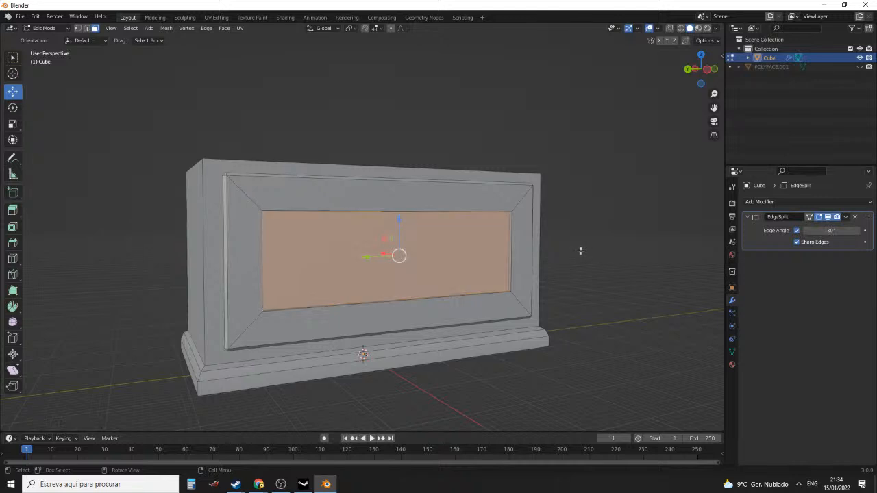
key("i")
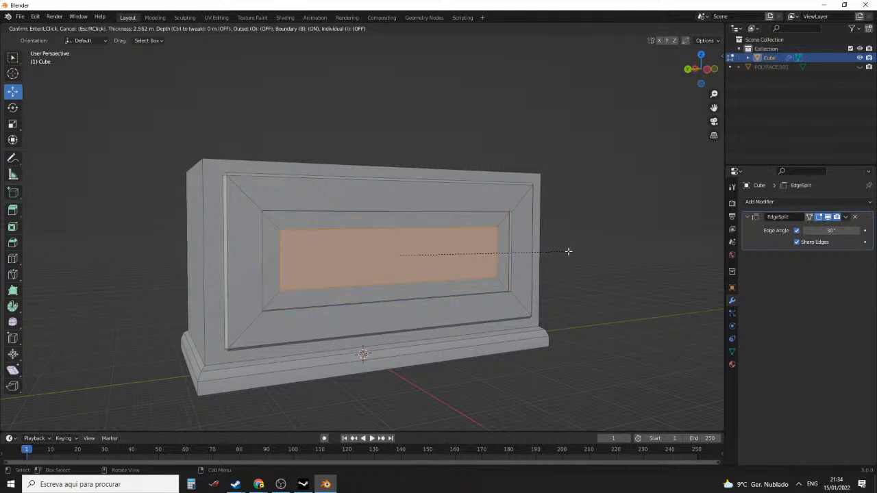
left_click(568, 252)
middle_click_drag(569, 252, 569, 274)
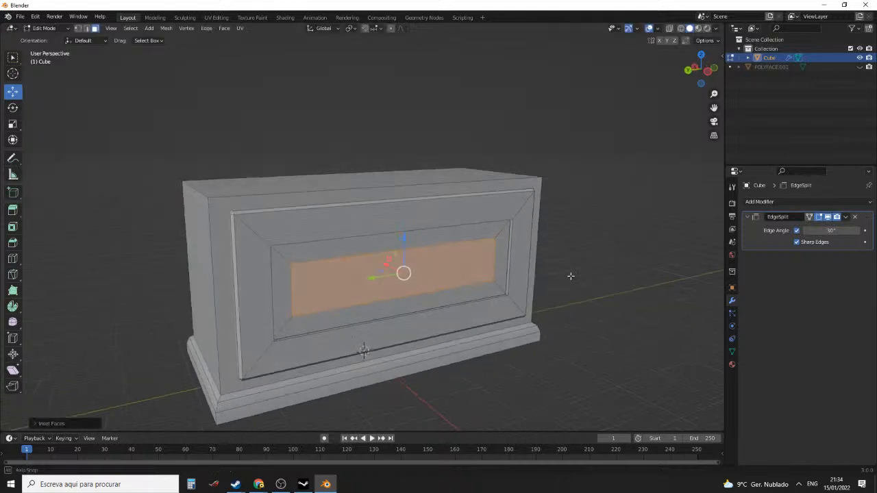
left_click(327, 484)
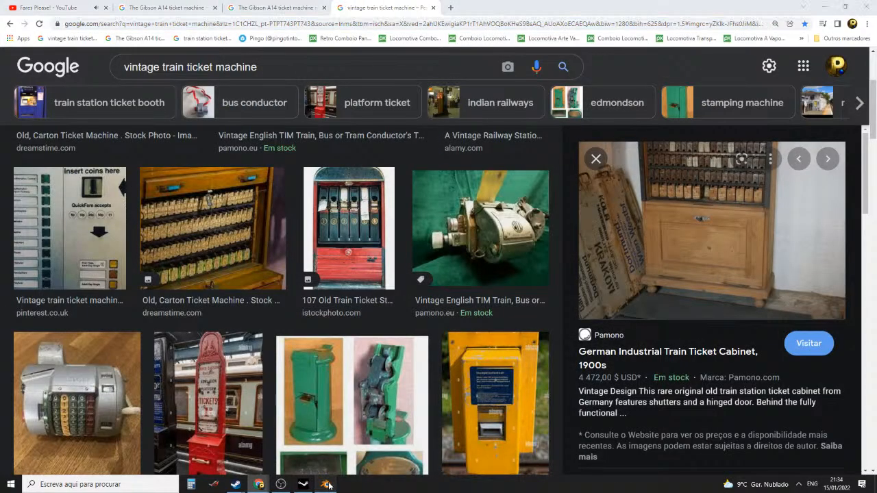
left_click(327, 484)
middle_click_drag(530, 223, 537, 225)
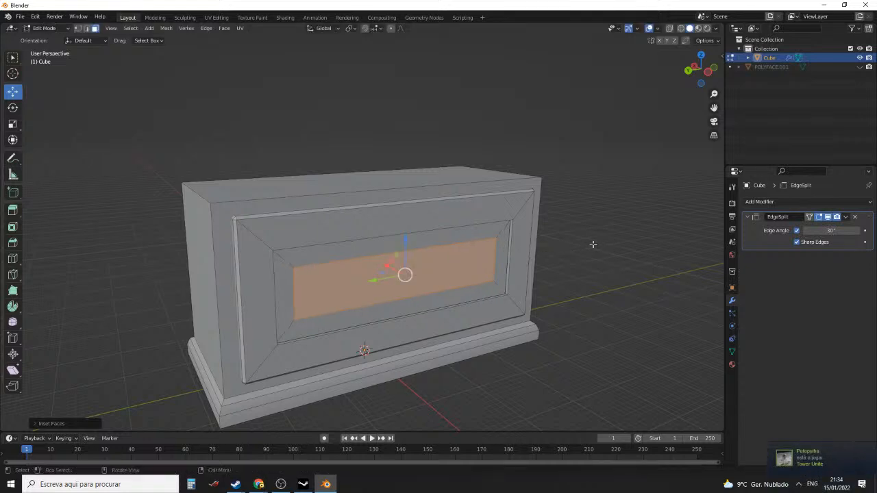
key("ctrl+z")
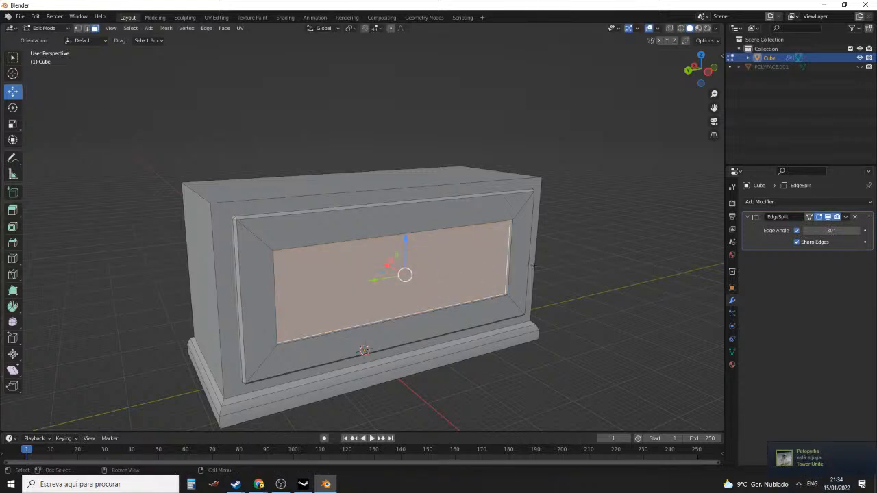
Inset the recessed face by about 1.9 m and extrude the resulting inner face about 0.6 m outward
key("i")
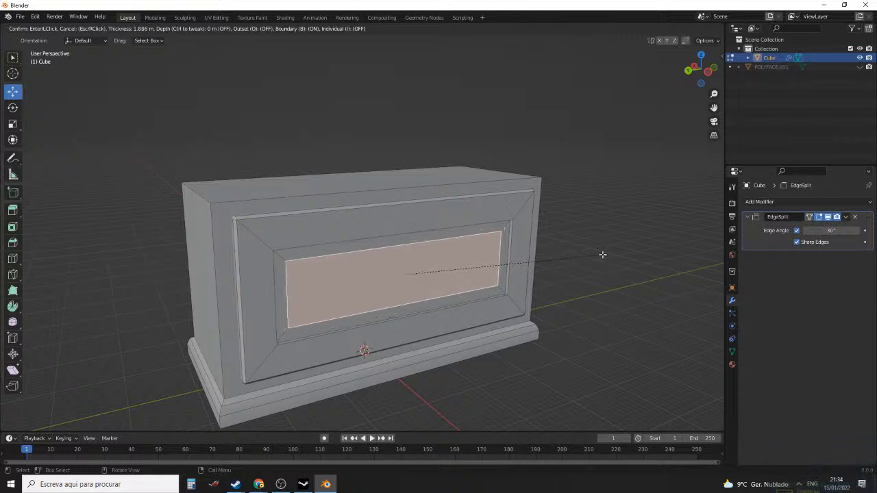
left_click(600, 255)
middle_click_drag(600, 257, 613, 268)
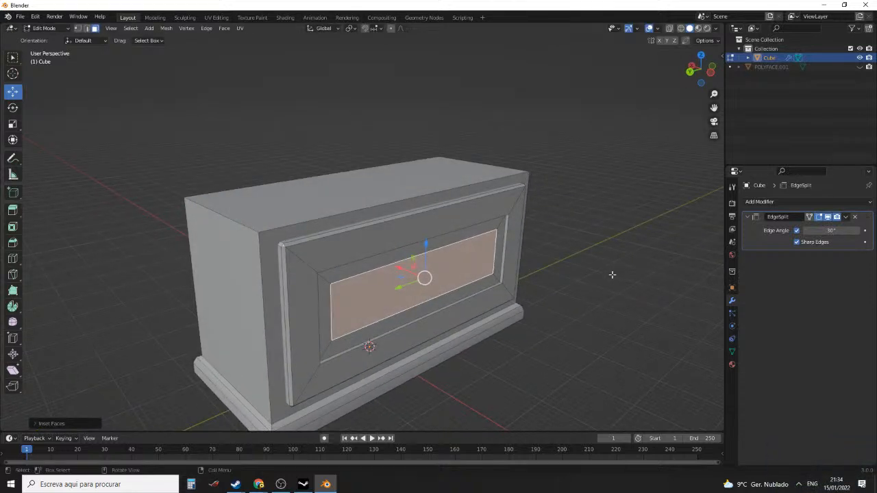
key("e")
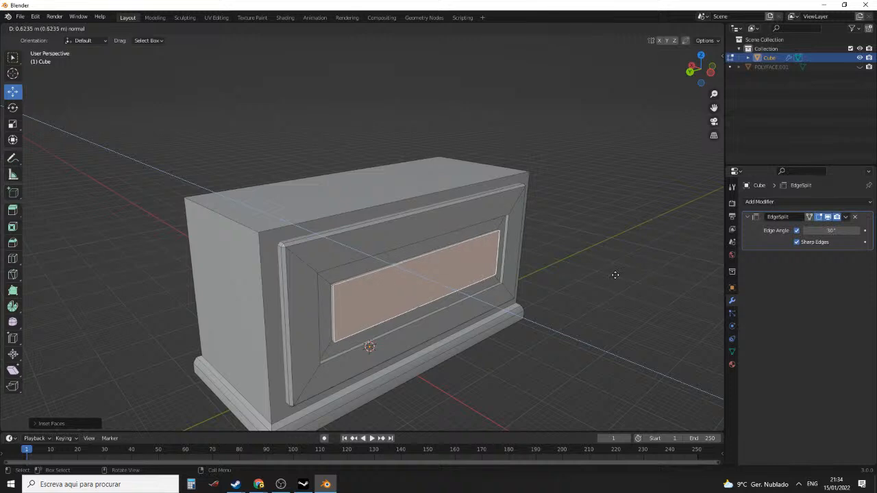
left_click(615, 274)
middle_click_drag(614, 276, 633, 260)
key("s")
left_click(634, 266)
Inset the front face of the raised center panel by about 0.3 m to form a narrow rim
scroll(635, 264, "up", 3)
scroll(635, 263, "down", 1)
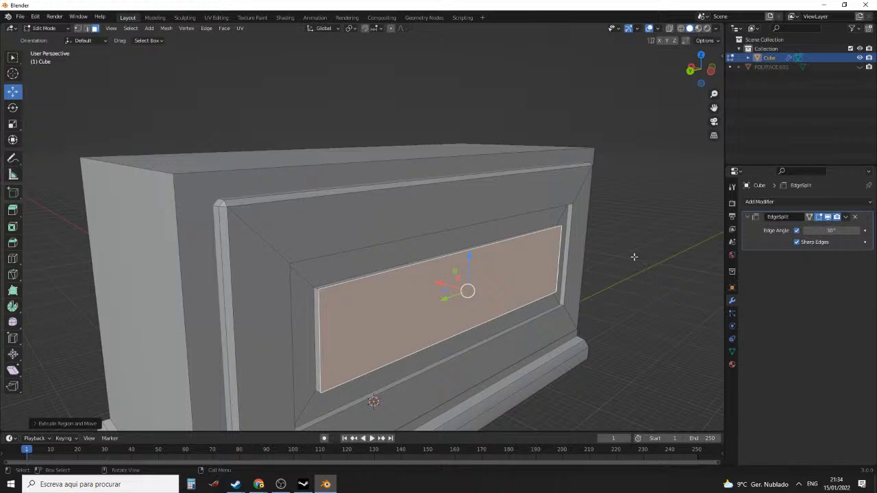
key("i")
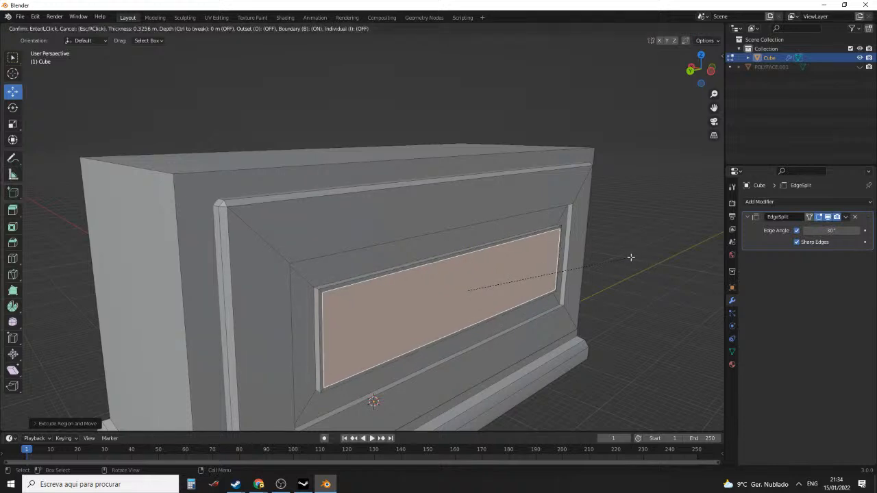
left_click(631, 257)
scroll(435, 271, "up", 3)
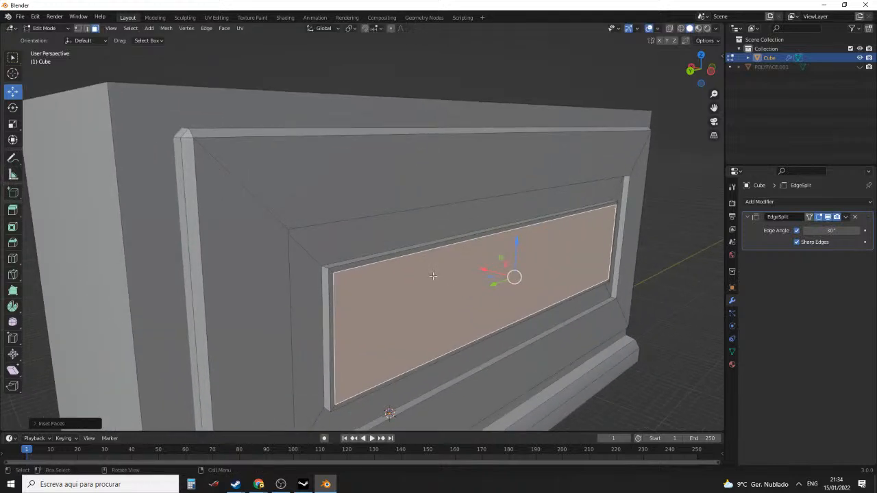
Select the raised center panel's outer front edge loop, push it slightly back along X to slope the rim, and inspect it in Object Mode
key("2")
left_click(371, 259, "alt")
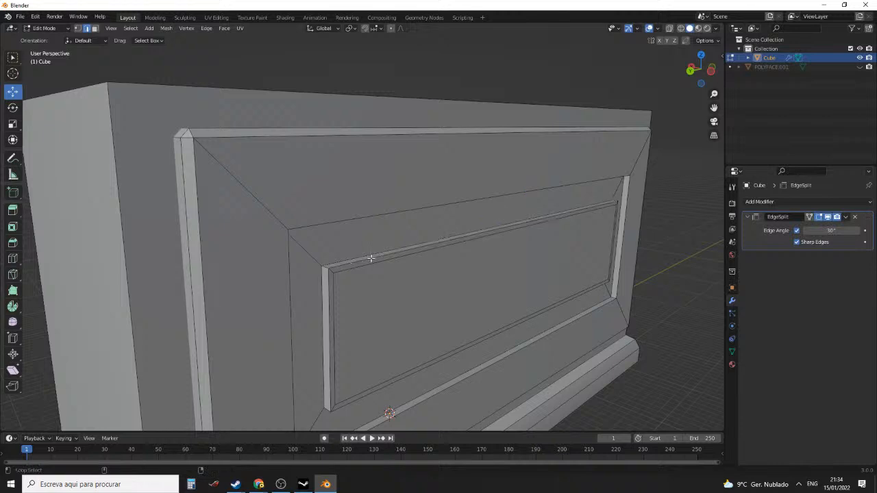
left_click_drag(481, 271, 476, 267)
key("Tab")
middle_click_drag(551, 277, 597, 198)
scroll(501, 268, "down", 3)
In Edit Mode, add one edge loop around the door frame and slide it close to the recess's outer edge, at a factor of about 0.91
key("Tab")
scroll(535, 261, "up", 4)
scroll(636, 175, "up", 1)
left_click(647, 198)
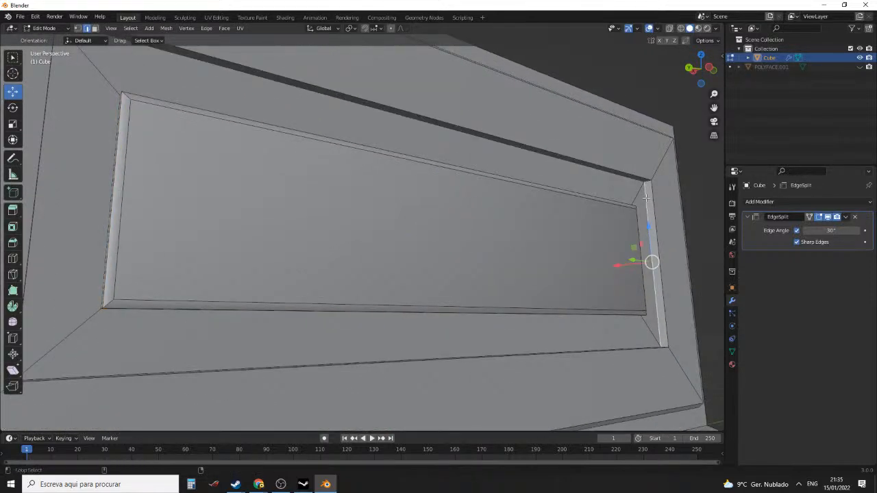
left_click(649, 218, "alt")
middle_click_drag(649, 218, 631, 201)
scroll(626, 233, "down", 3)
scroll(632, 216, "up", 3)
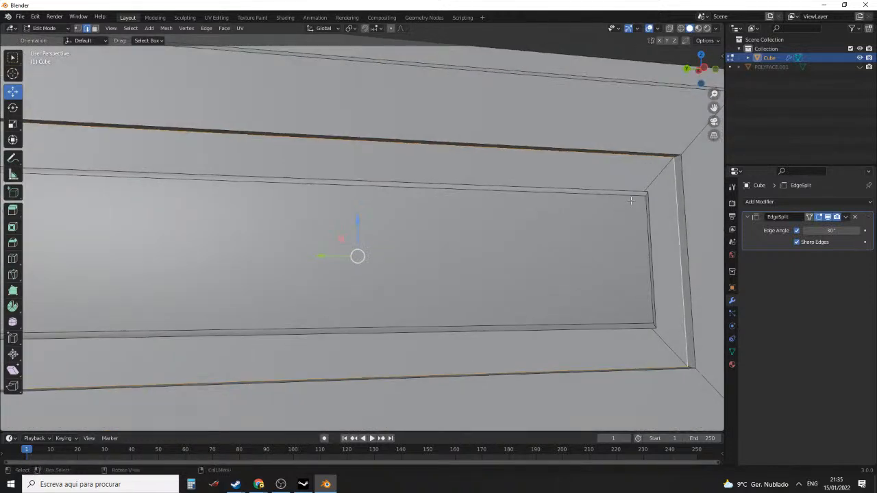
scroll(632, 201, "down", 3)
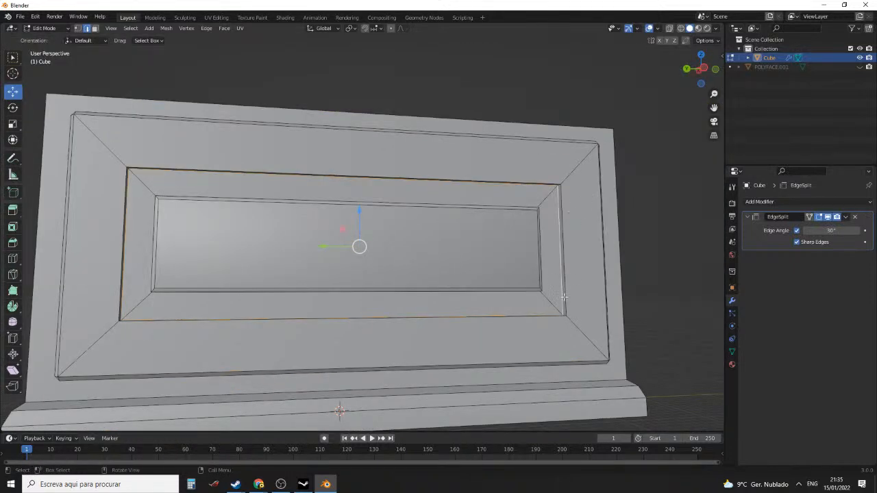
key("ctrl+r")
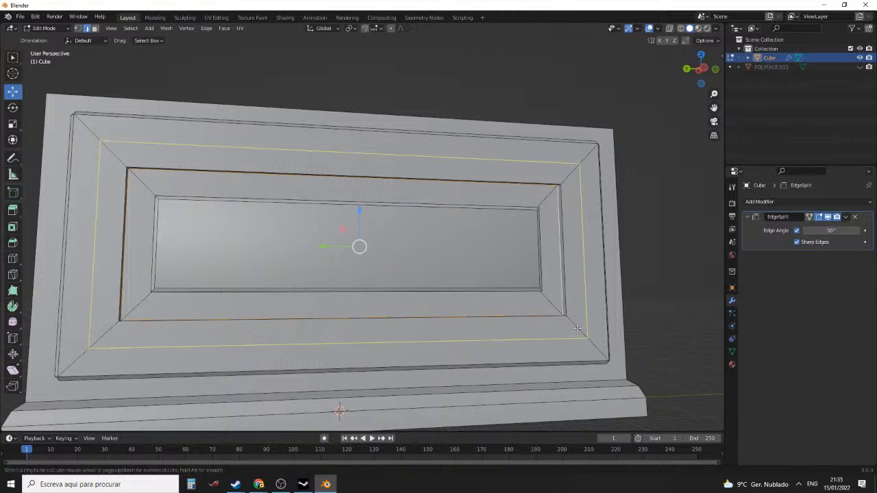
left_click(577, 329)
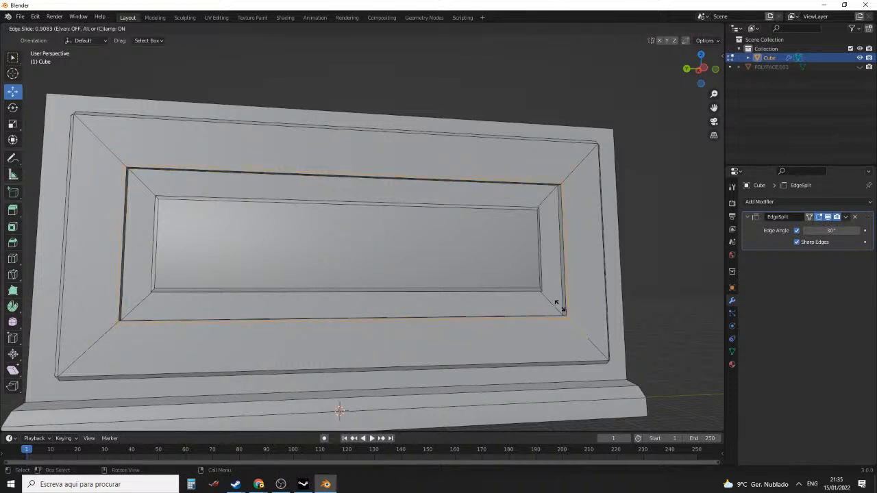
left_click(557, 303)
Nudge the new edge loop around the recess slightly along the X axis and return to Object Mode
scroll(593, 239, "up", 1)
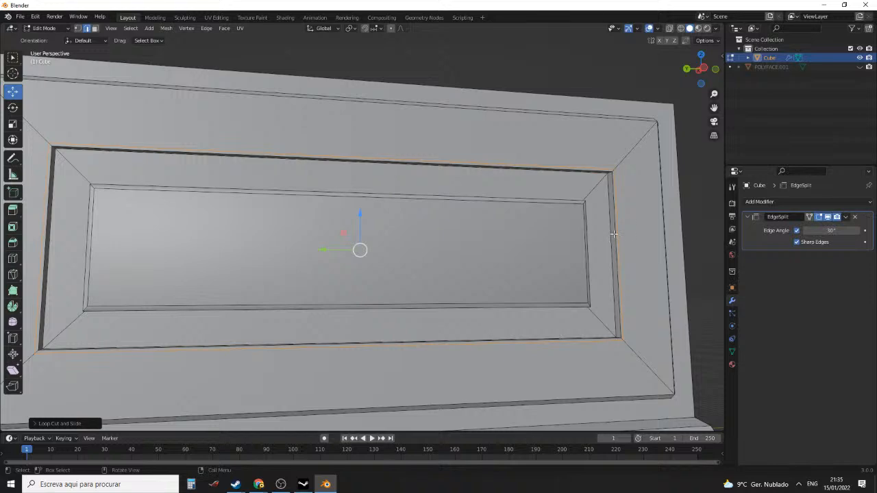
middle_click_drag(611, 239, 642, 263)
scroll(573, 285, "up", 2)
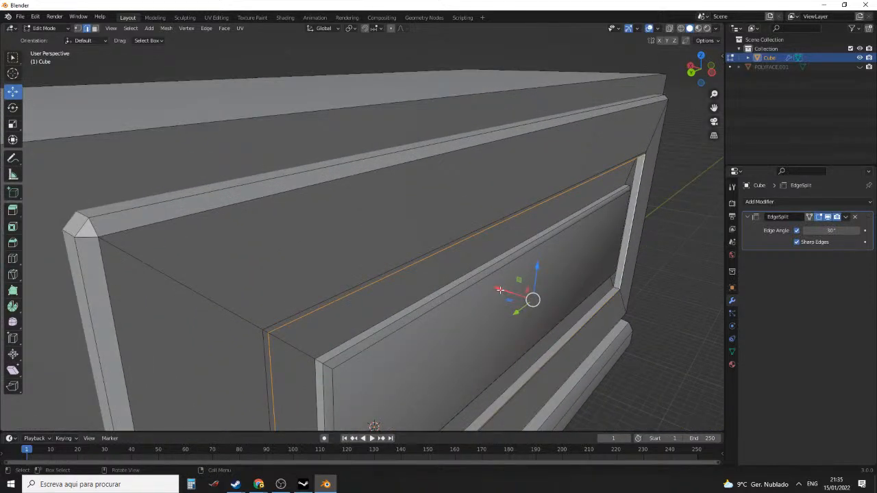
key("g")
key("x")
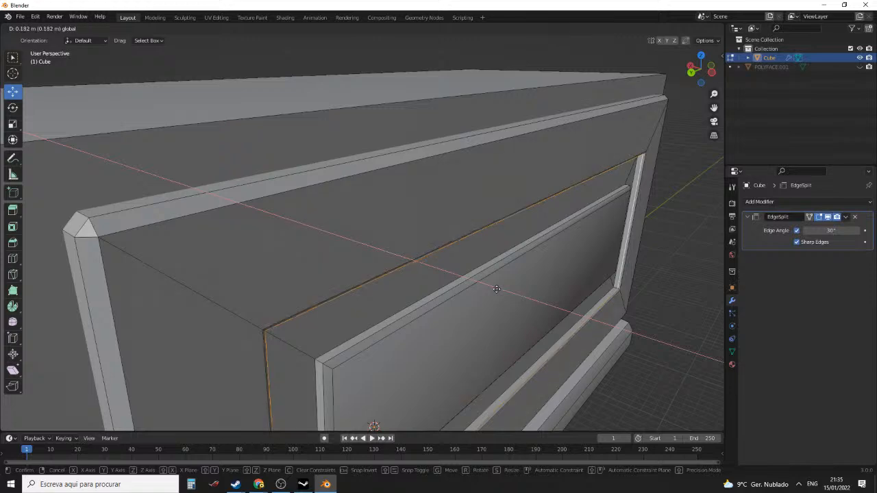
key("Escape")
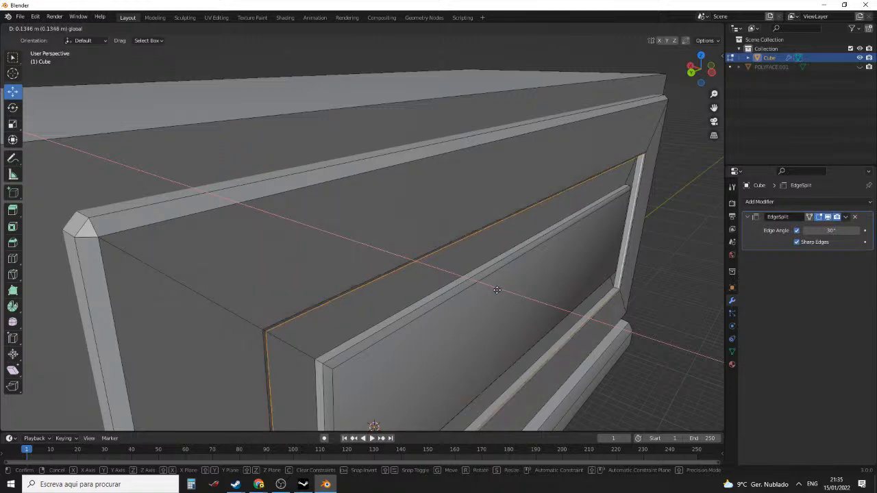
key("Tab")
scroll(526, 291, "down", 3)
middle_click_drag(526, 291, 446, 269)
scroll(549, 275, "down", 3)
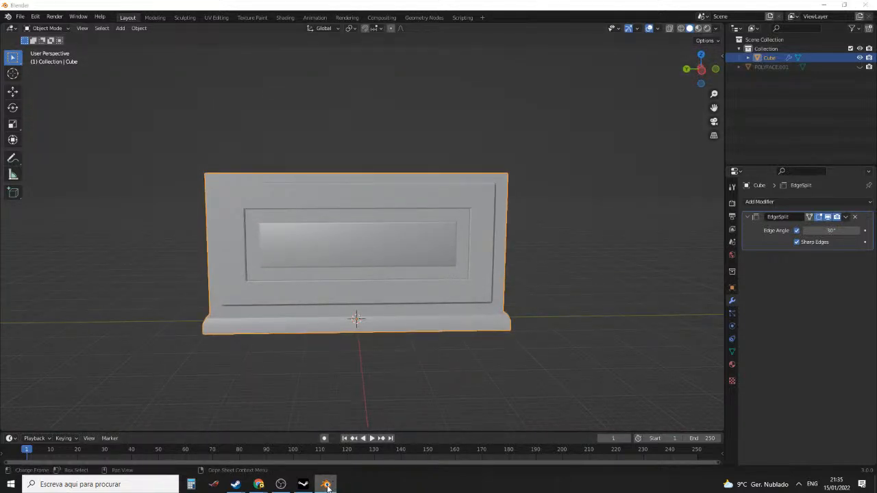
Glance at the cabinet reference photo, deselect the cabinet base in Blender, and add a mesh cylinder with 14 vertices
left_click(327, 486)
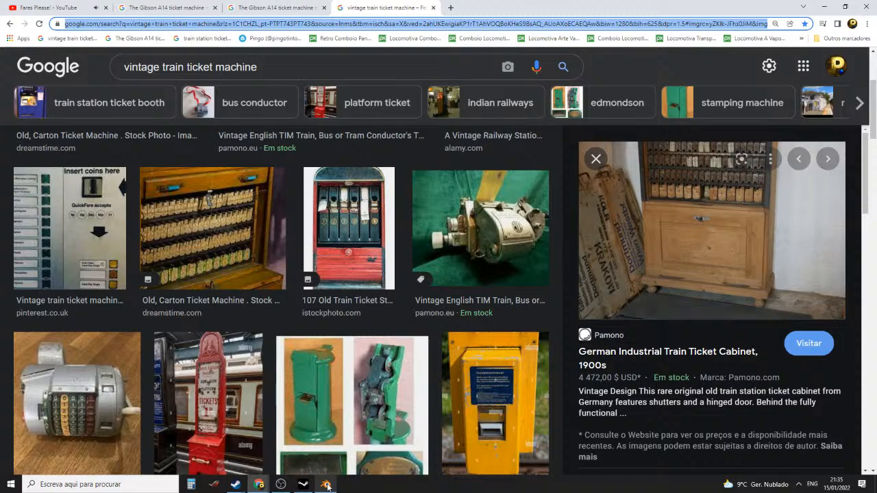
left_click(327, 485)
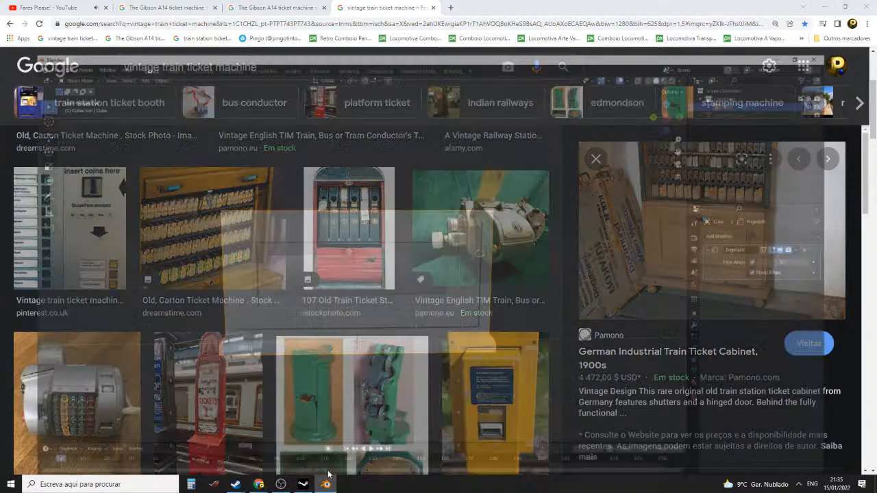
middle_click_drag(415, 232, 555, 359)
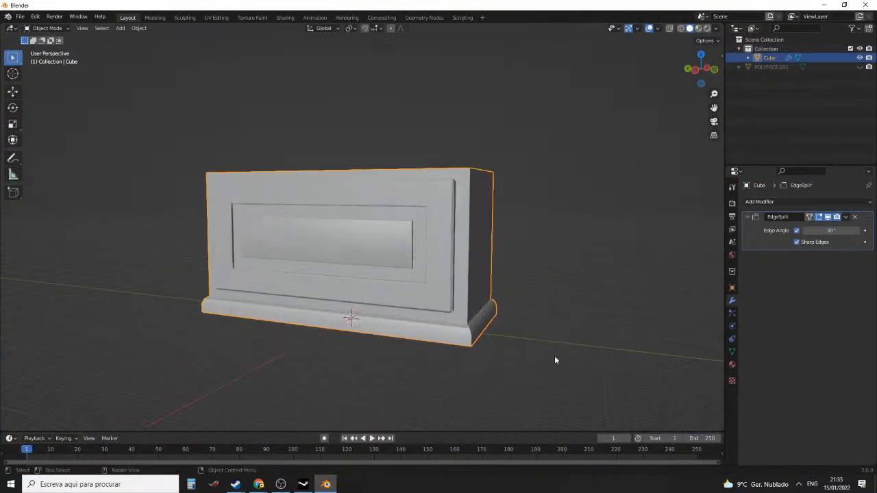
left_click(504, 354)
left_click(124, 29)
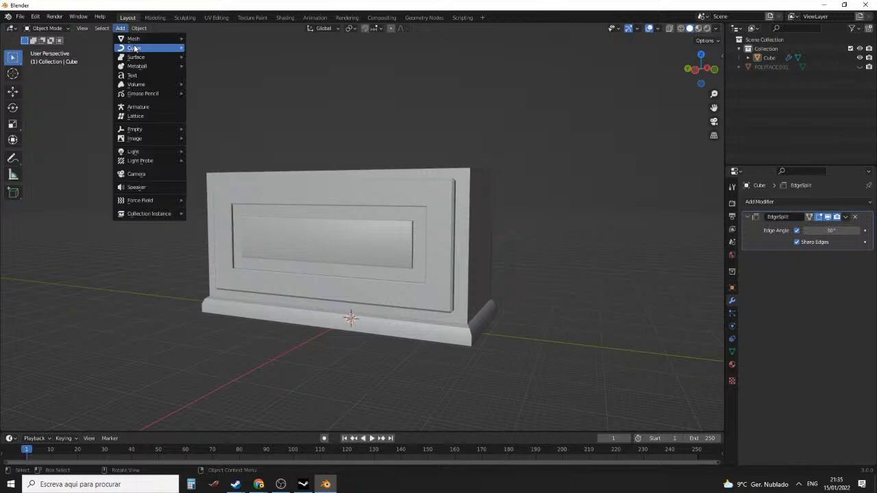
mouse_move(141, 39)
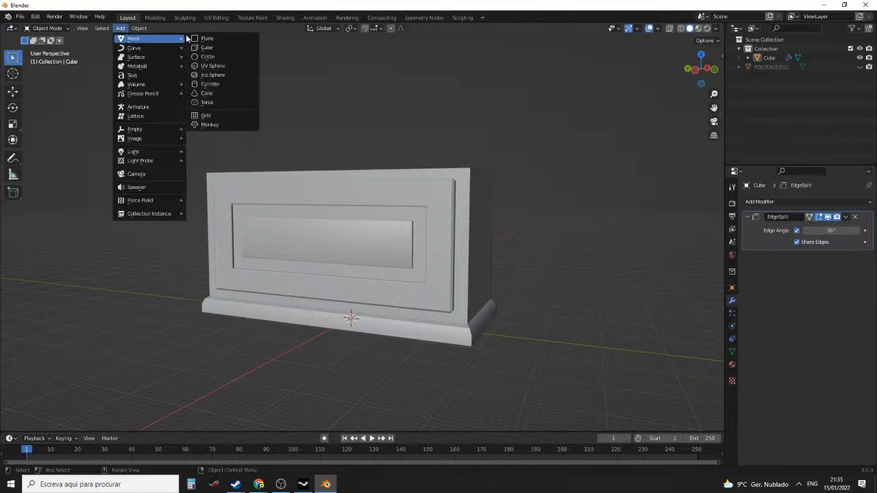
left_click(222, 84)
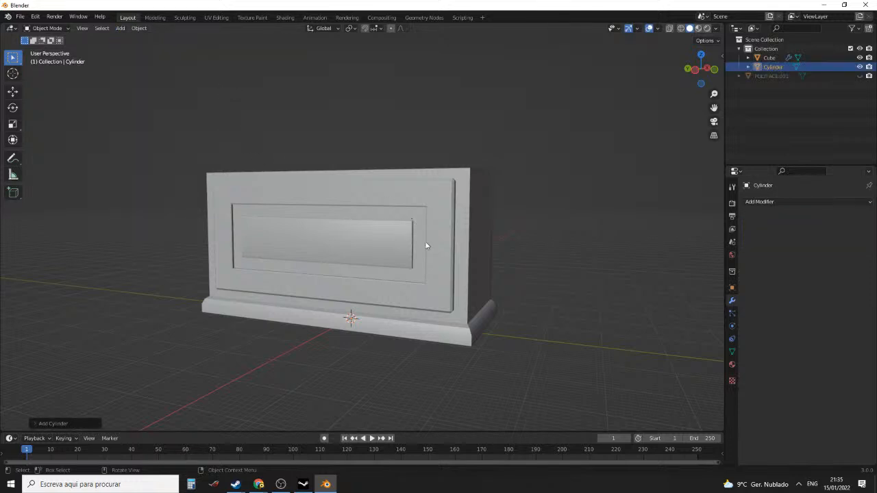
left_click(35, 424)
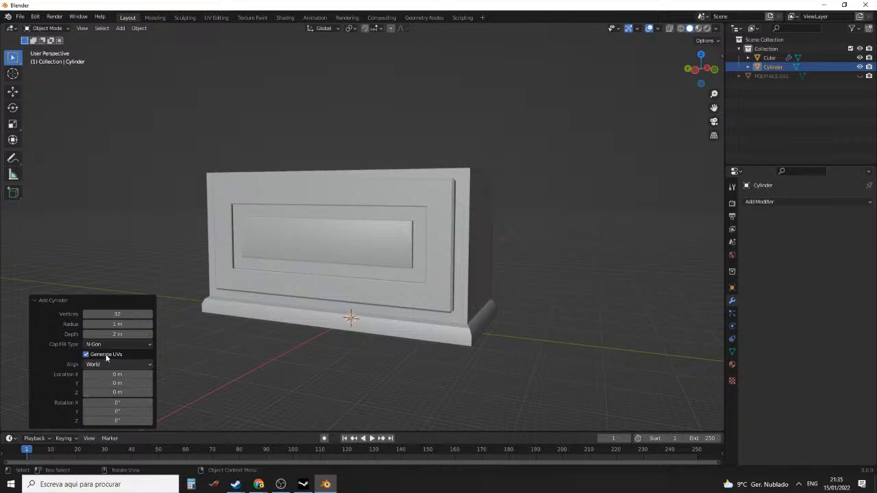
left_click(118, 314)
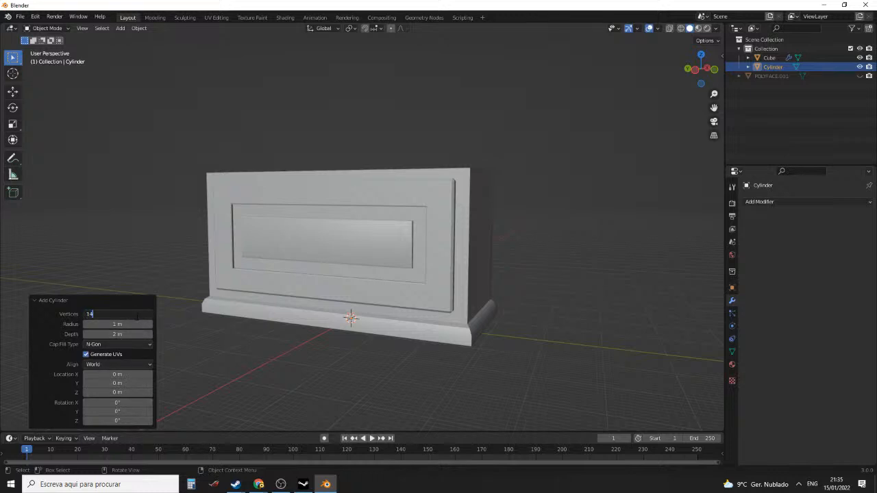
type("14")
key("Return")
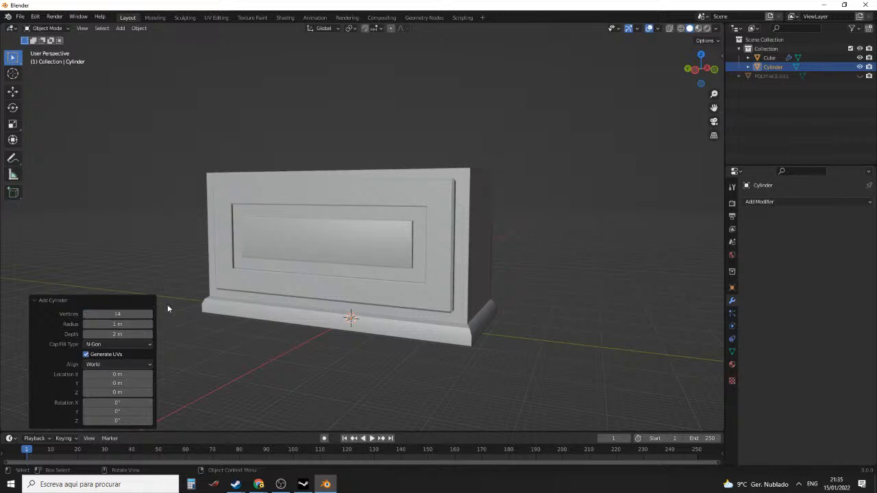
In Edit Mode, move the cylinder along Y toward the far end of the plinth and check the cabinet's feet in the reference photo
key("KP_1")
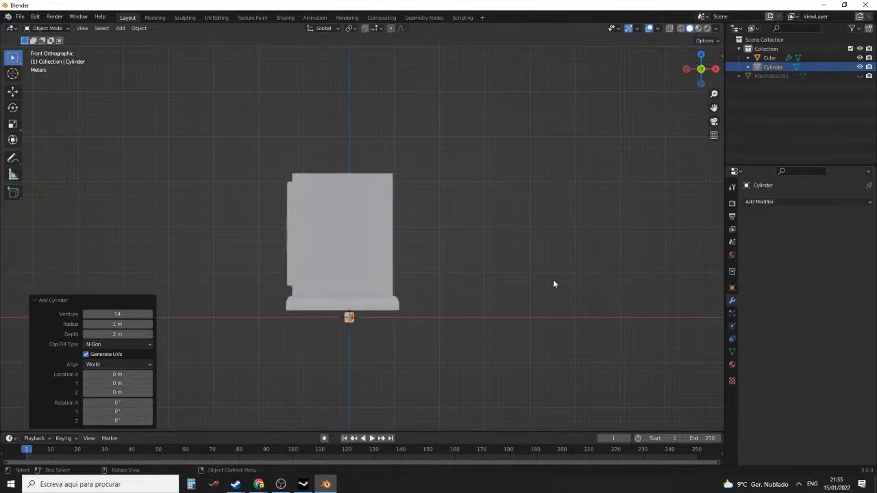
key("KP_3")
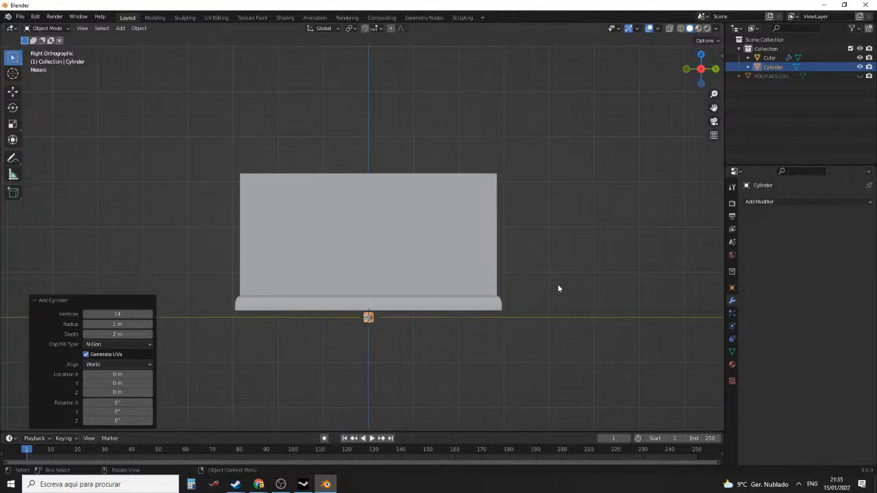
key("Tab")
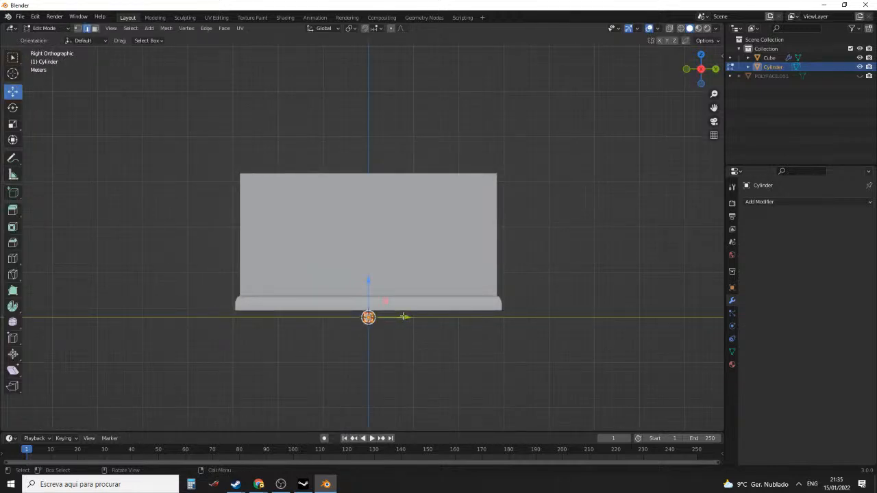
left_click_drag(405, 317, 507, 318)
mouse_move(258, 486)
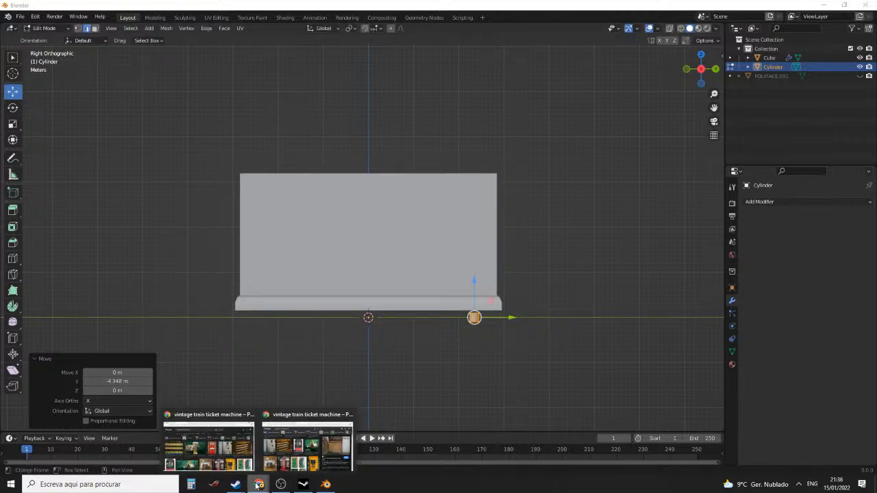
left_click(307, 446)
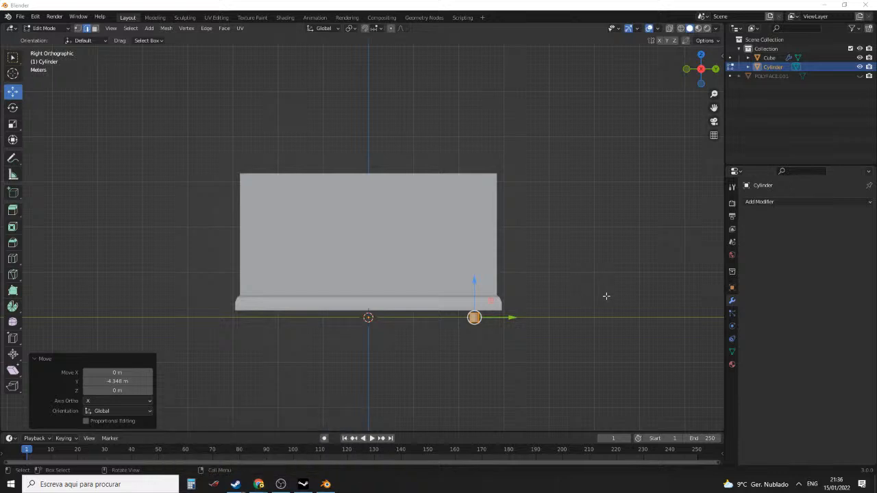
Widen the cylinder by a factor of about 1.98 in X and Y, keeping its height locked
right_click(560, 338)
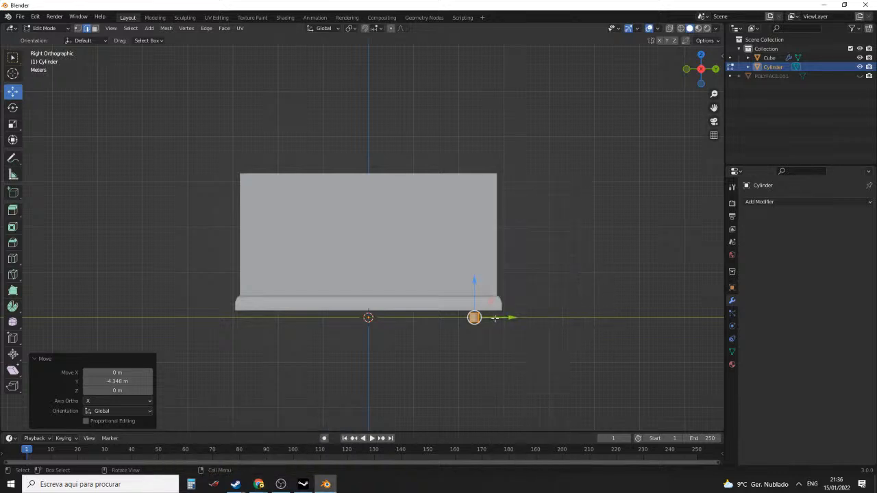
key("s")
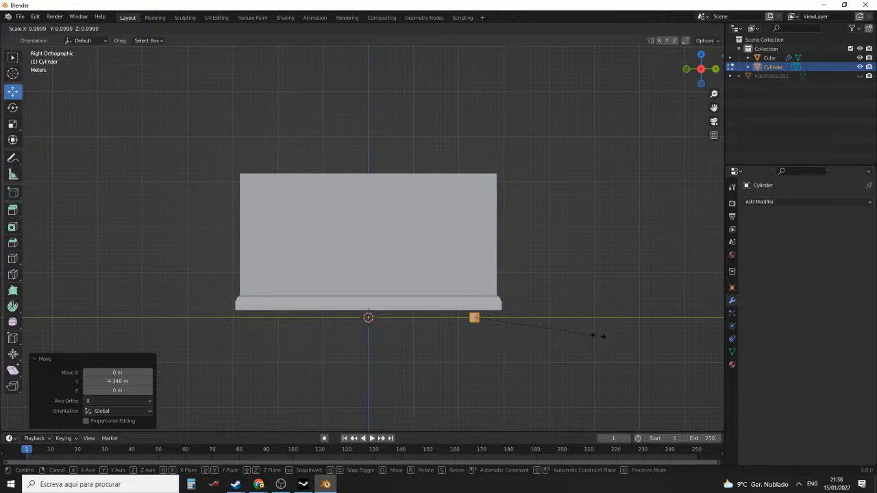
key("shift+z")
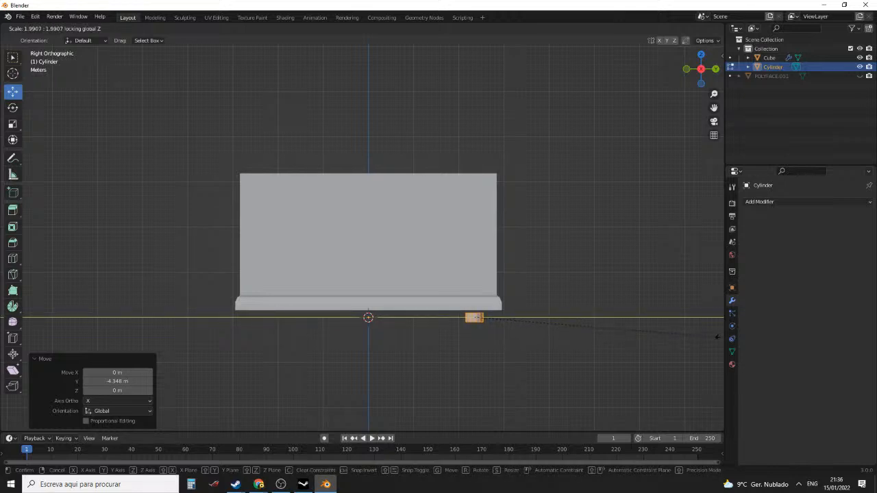
left_click(703, 339)
scroll(549, 319, "up", 1)
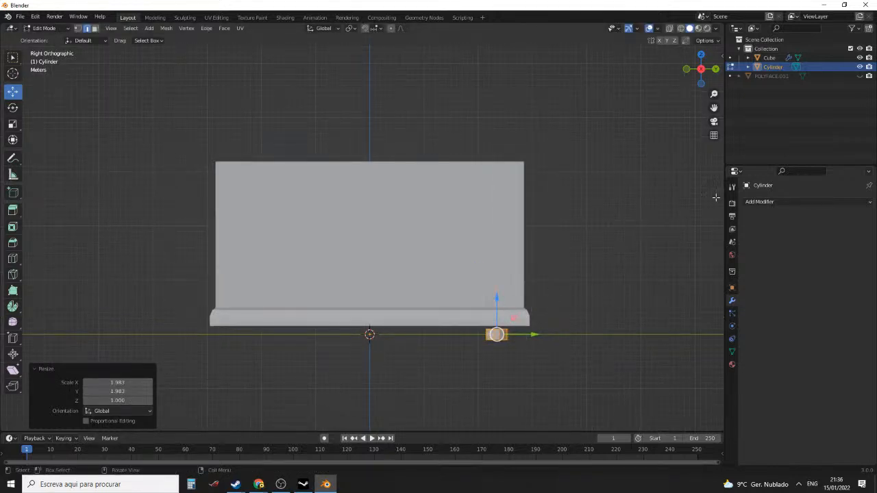
Using the temporarily shown block-out as a guide, lower the cylinder about 1.85 m, then shift it about 7.5 m along X toward the plinth corner
left_click(860, 76)
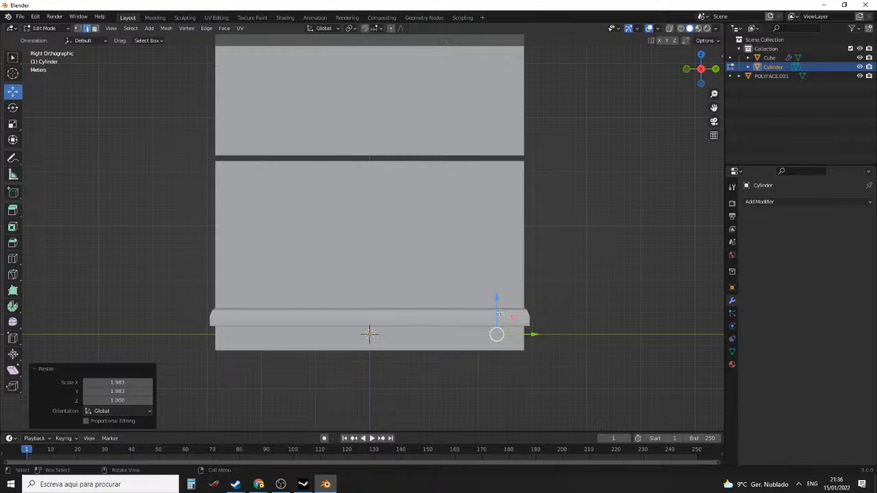
left_click_drag(499, 313, 497, 342)
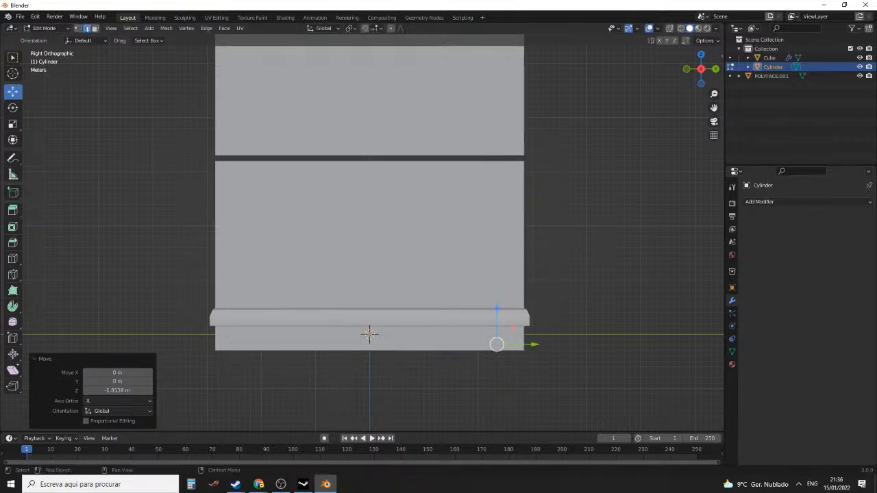
left_click(861, 76)
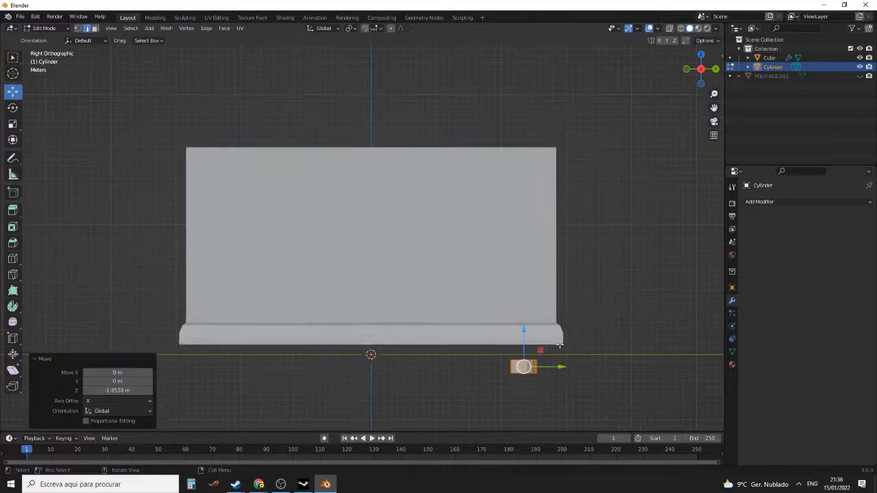
middle_click_drag(592, 337, 490, 209)
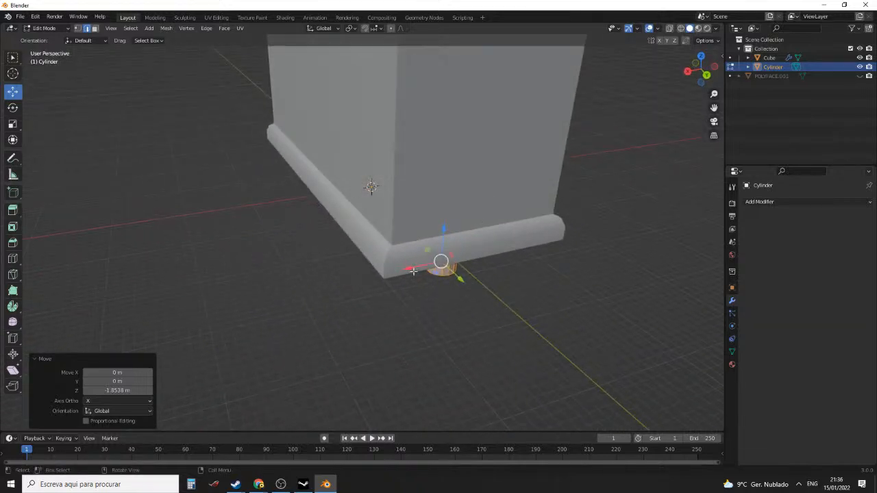
left_click_drag(413, 272, 356, 277)
Fine-tune the cylinder's X and Y position just inside the plinth corner in a wireframe top view, and return to solid shading
middle_click_drag(357, 278, 481, 222)
key("KP_7")
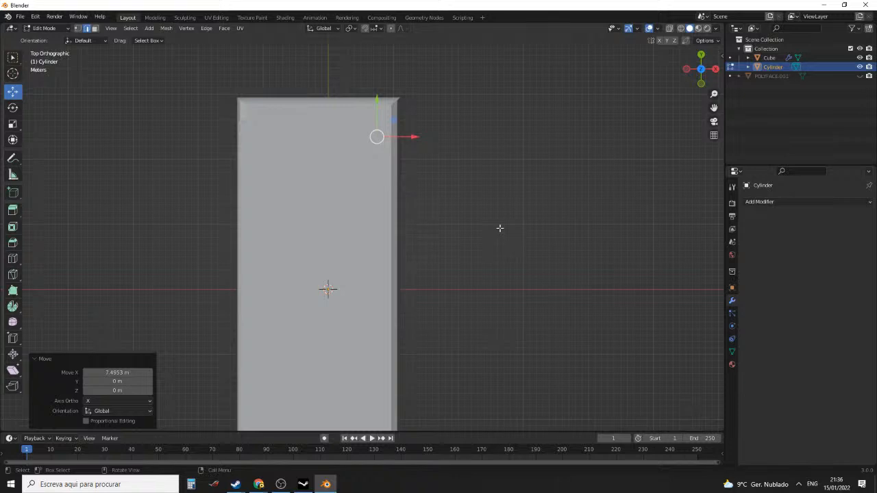
key("z")
left_click(425, 228)
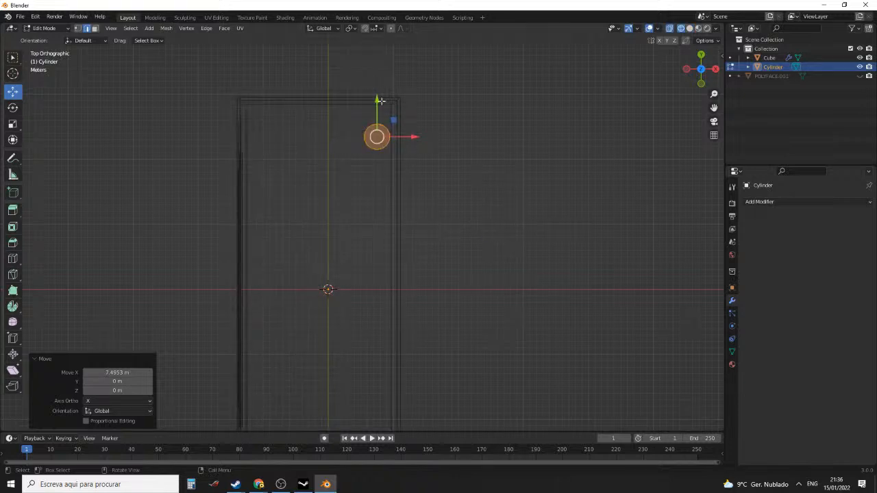
left_click_drag(381, 101, 381, 85)
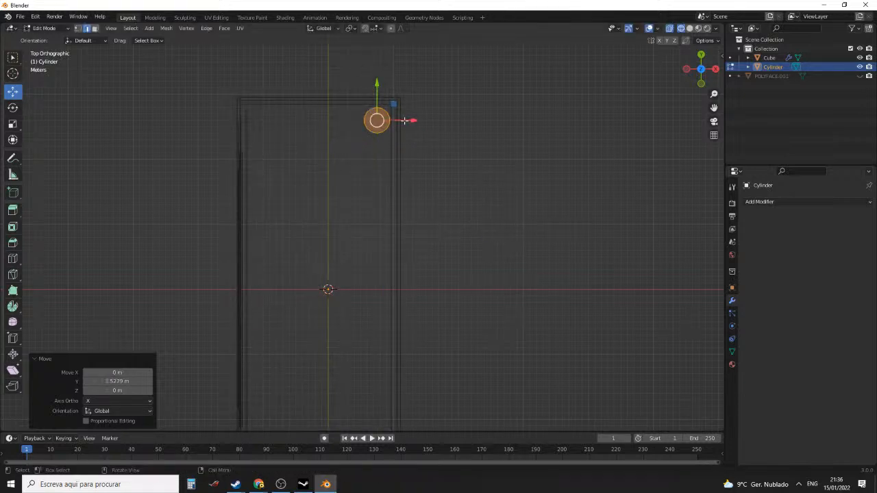
left_click_drag(405, 121, 403, 121)
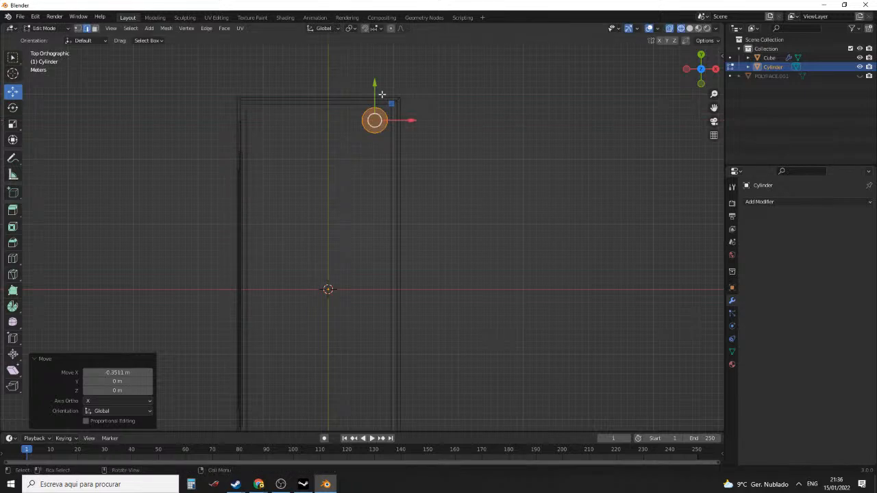
left_click_drag(375, 84, 375, 86)
left_click_drag(409, 120, 409, 116)
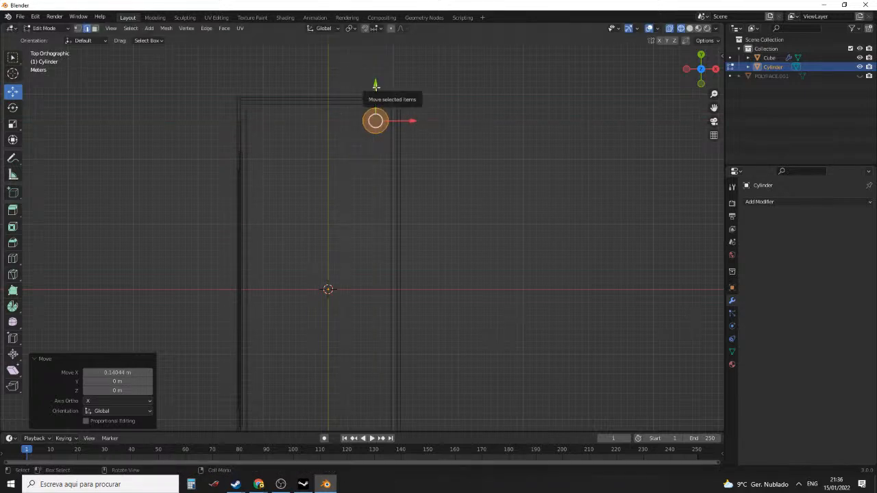
left_click_drag(376, 87, 376, 87)
middle_click_drag(376, 86, 439, 143)
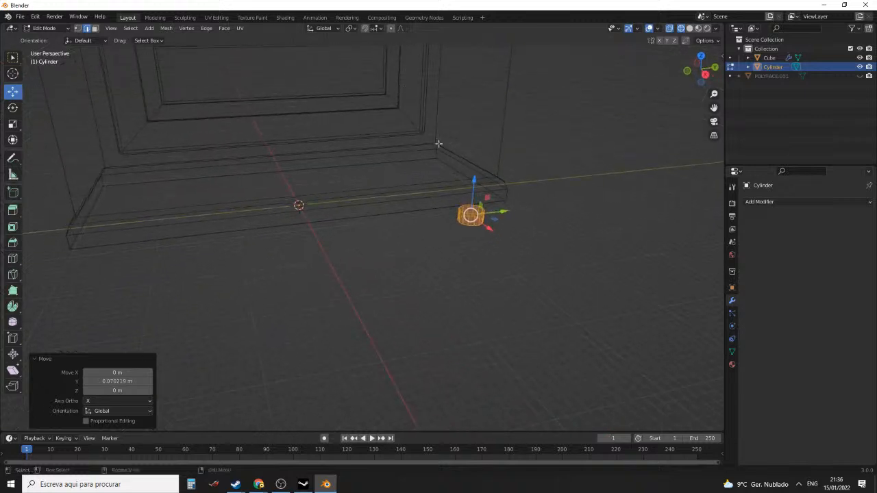
key("z")
left_click(534, 183)
Switch to face selection, pick the cylinder's top face, and compare the foot with the cabinet reference photo
mouse_move(535, 183)
middle_mouse_down()
mouse_move(564, 168)
mouse_move(568, 188)
middle_mouse_up()
middle_click_drag(568, 189, 491, 196, "shift")
middle_click_drag(491, 196, 512, 226)
scroll(512, 225, "up", 2)
left_click(431, 240)
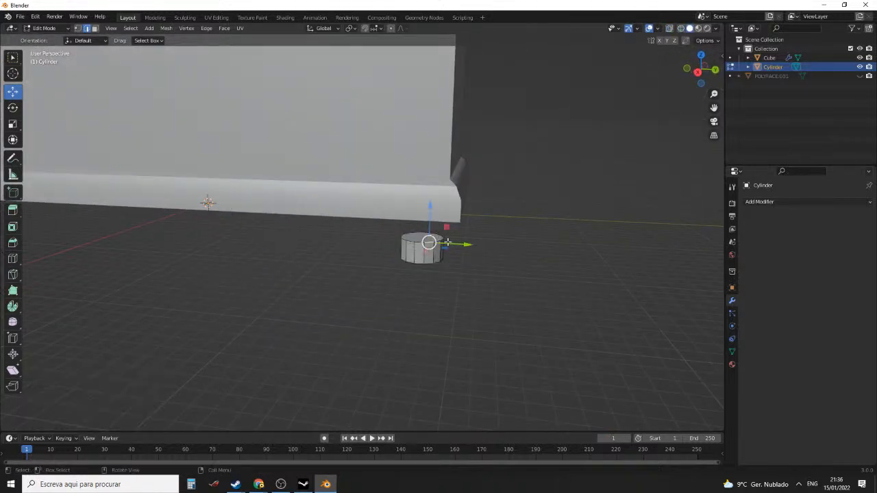
key("3")
middle_click_drag(447, 241, 483, 243)
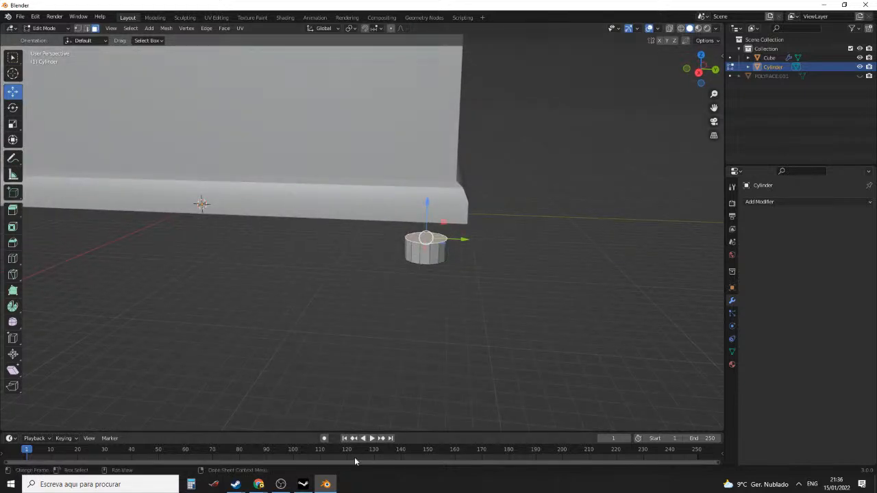
left_click(258, 488)
mouse_move(327, 463)
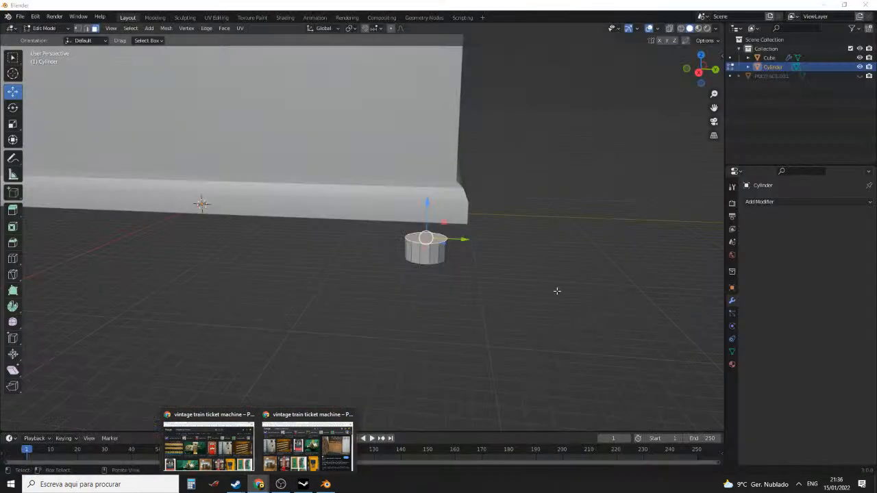
Select the cylinder's bottom face and scale it down to about 0.815 to taper the foot
middle_click_drag(491, 272, 439, 199)
left_click(411, 205)
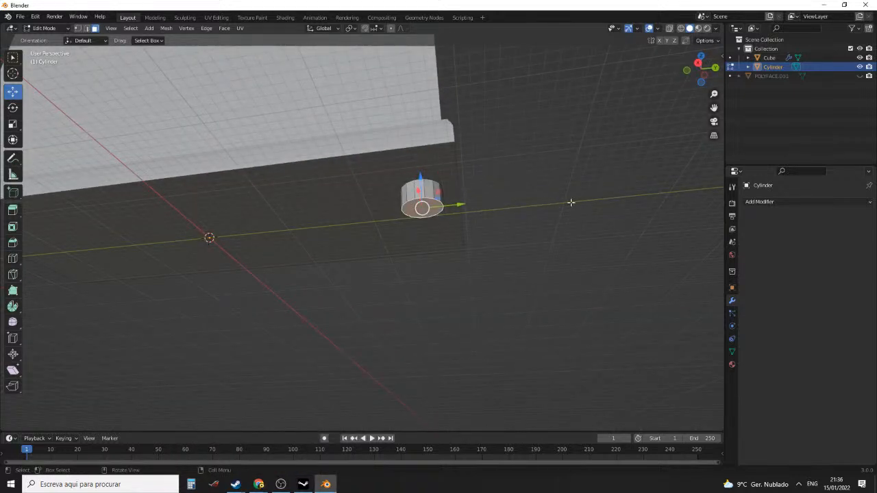
key("s")
left_click(538, 205)
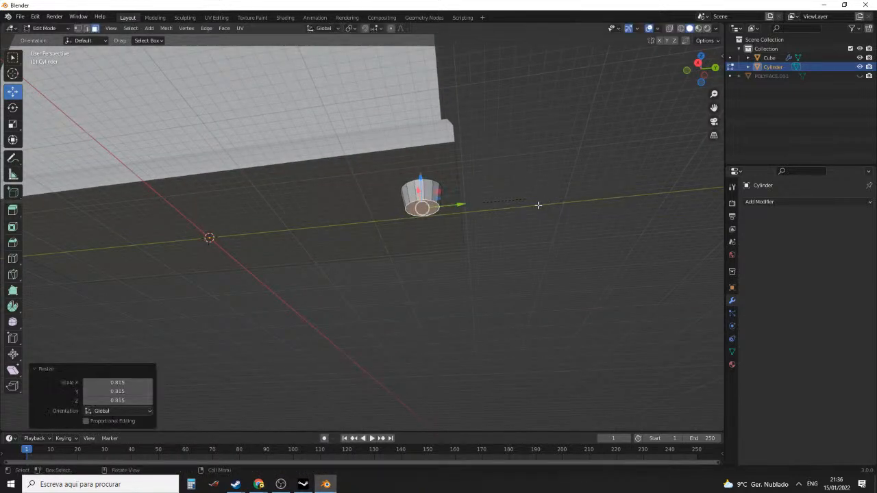
Select the foot's top face and lower it about 0.71 m along Z to make the foot shorter
middle_click_drag(538, 205, 540, 266)
left_click(434, 250)
middle_click_drag(435, 250, 452, 229)
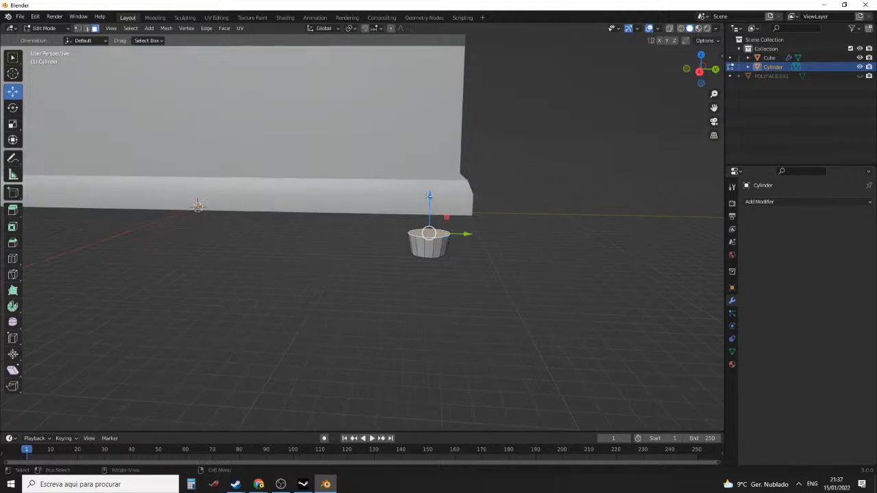
left_click_drag(428, 196, 426, 206)
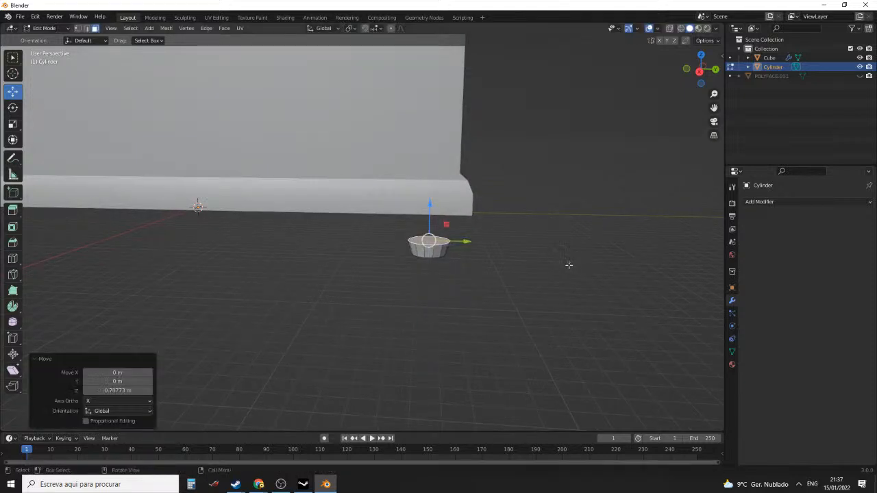
Extrude the foot's top face up about 1.18 m and scale it to about 0.706, checking the cabinet reference photo
key("e")
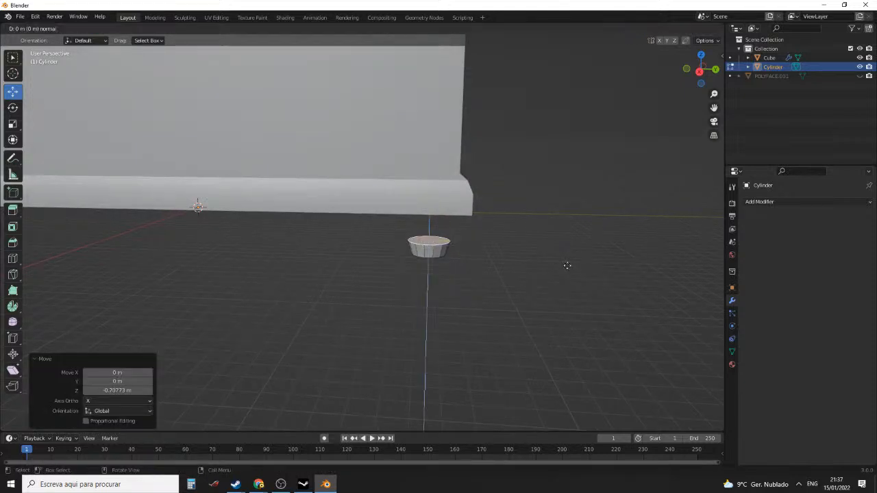
left_click(568, 254)
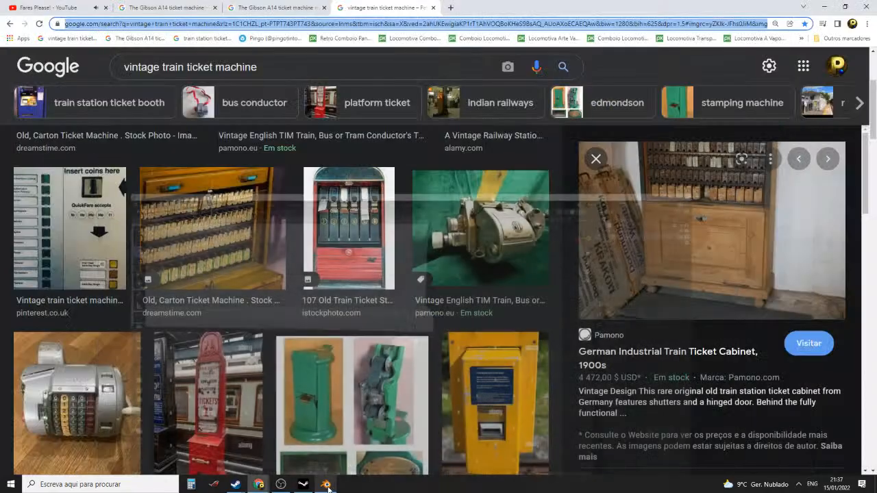
left_click(326, 486)
left_click(327, 485)
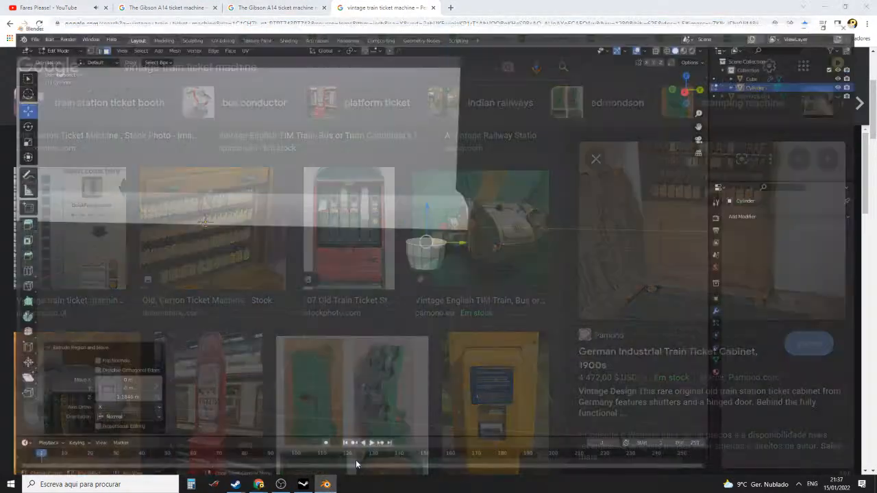
key("s")
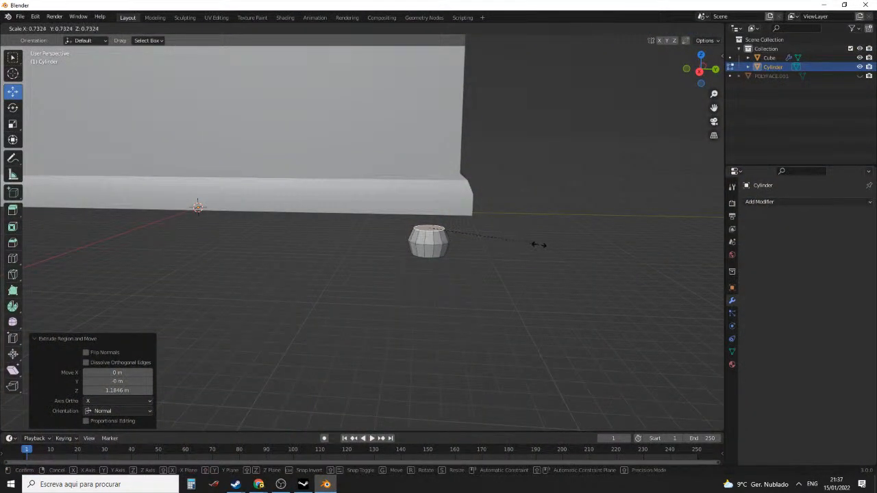
left_click(535, 245)
Extrude the narrowed top face up about 0.36 m to form a short neck, and nudge it slightly higher along Z
middle_click_drag(535, 244, 522, 231)
scroll(522, 230, "up", 3)
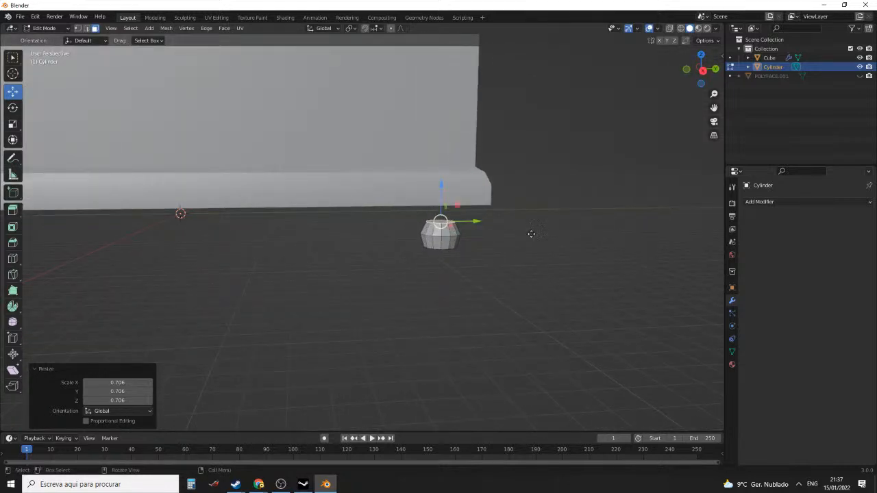
key("e")
left_click(532, 230)
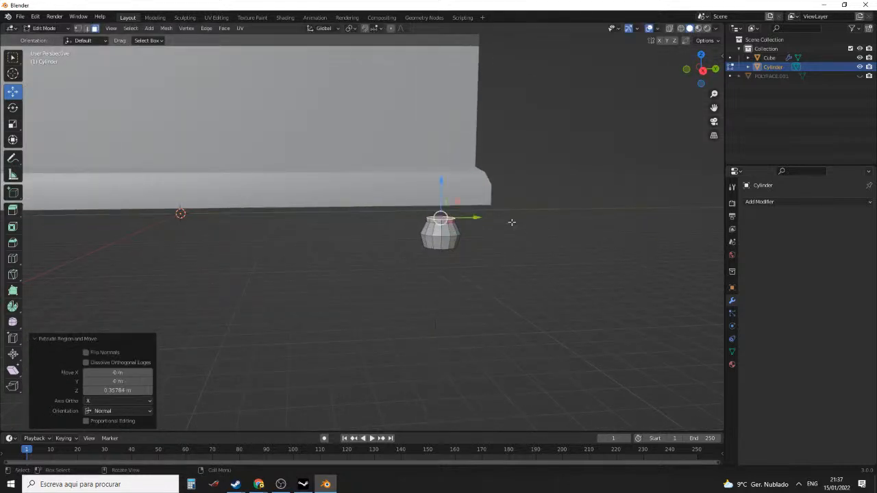
left_click(441, 183)
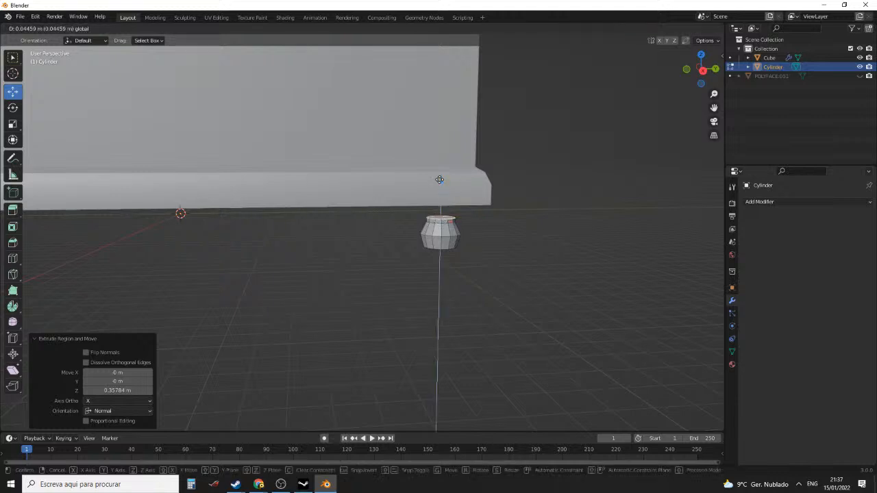
Extrude the neck about 1.82 m up into the plinth, flare its top face to about 1.973, and delete that hidden face
key("e")
left_click(571, 236)
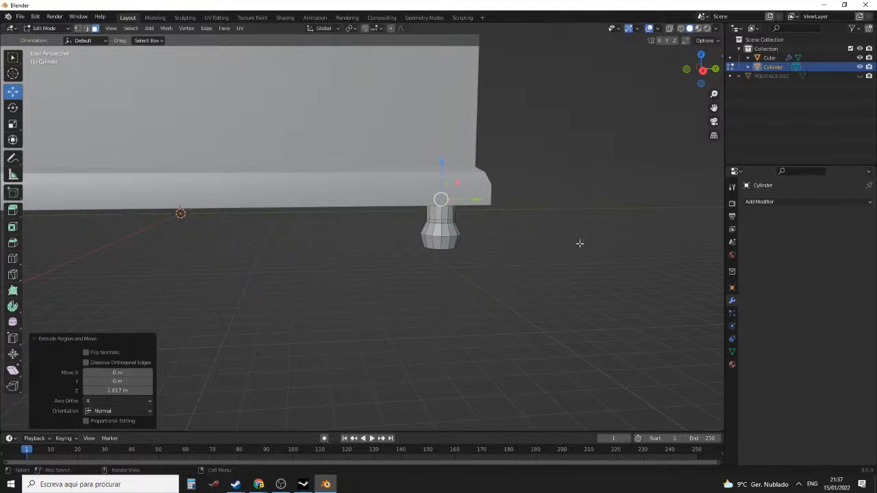
key("s")
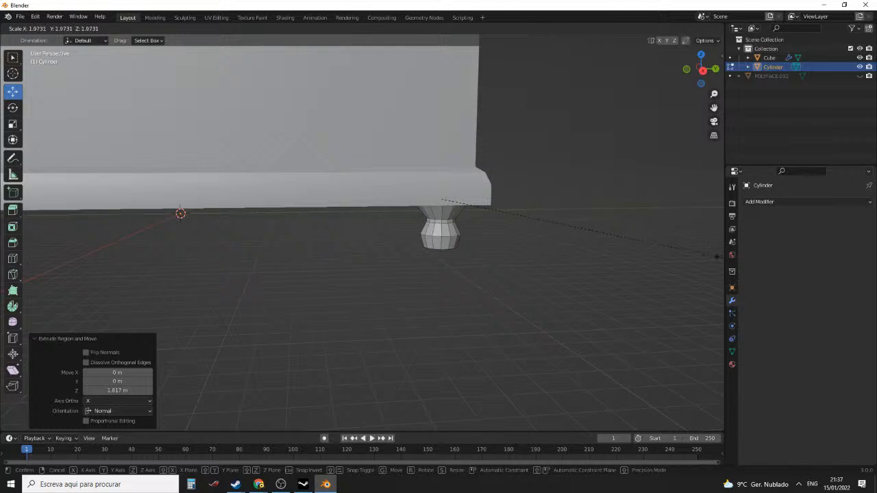
left_click(716, 257)
key("x")
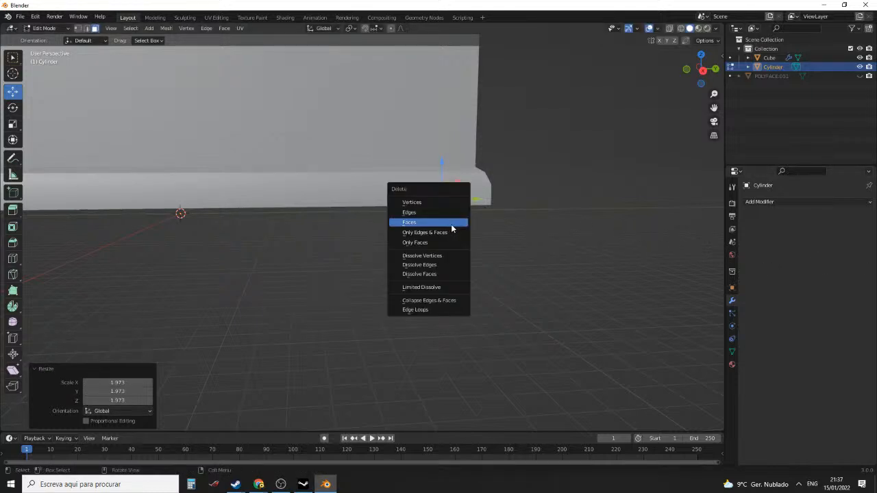
left_click(452, 223)
Select all linked faces of the foot and widen it to about 1.15 in X and Y only
middle_click_drag(464, 221, 448, 251)
left_click(412, 236)
scroll(458, 235, "down", 5)
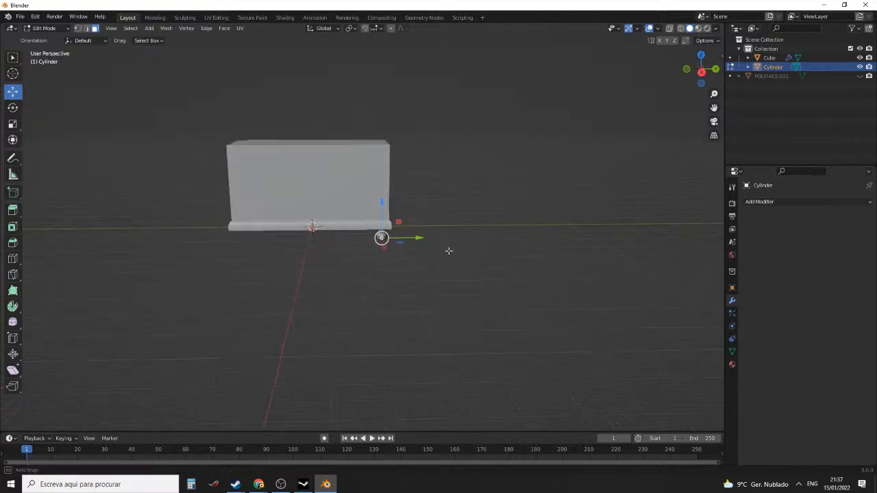
scroll(445, 250, "up", 3)
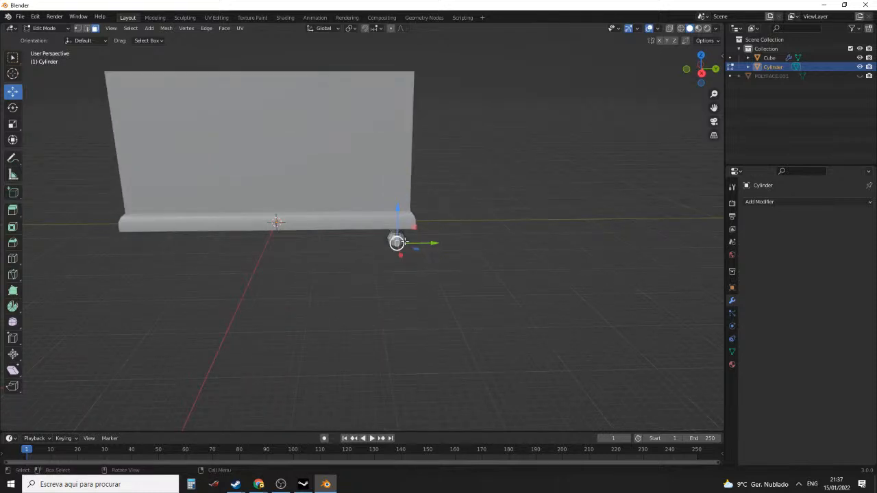
key("ctrl+l")
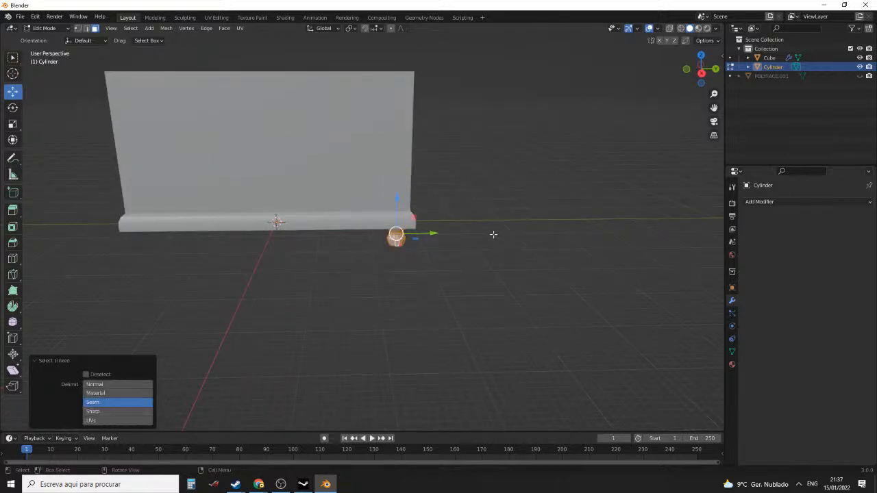
key("s")
key("shift+z")
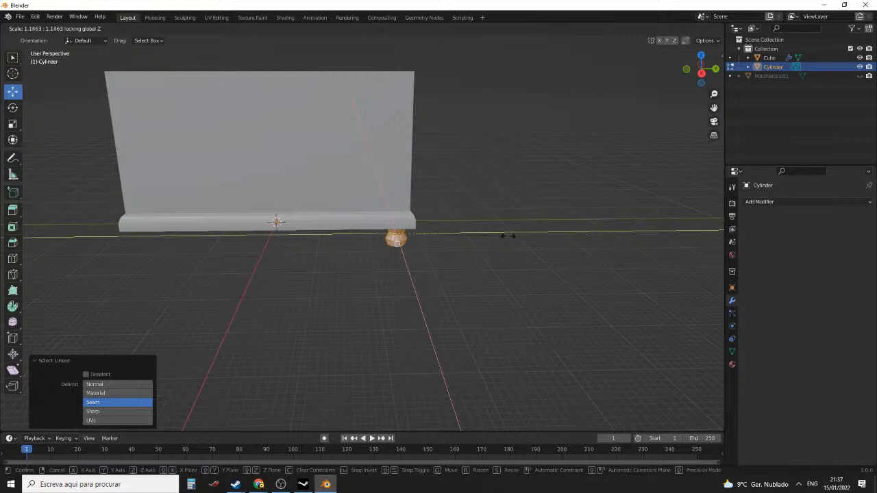
left_click(511, 235)
Move the foot about -1.06 m along Y and -1.02 m along X in a wireframe top view, and return to solid shading
left_click_drag(433, 234, 425, 234)
key("KP_7")
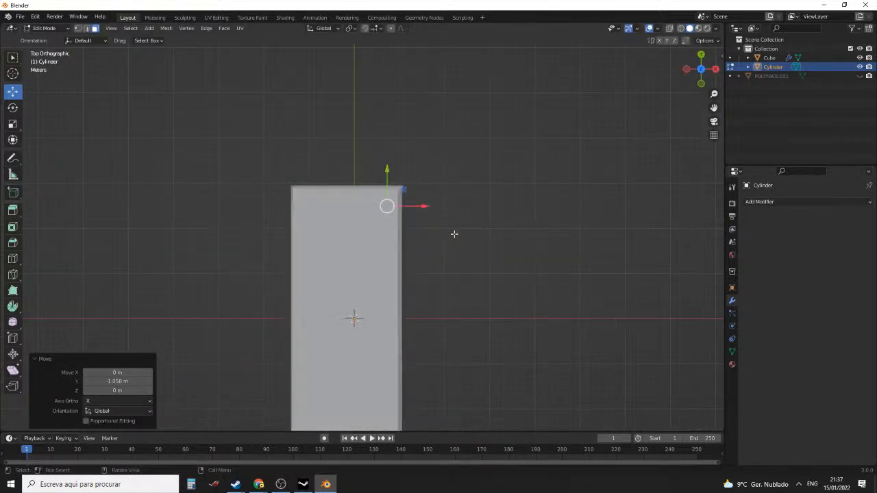
key("z")
left_click(411, 218)
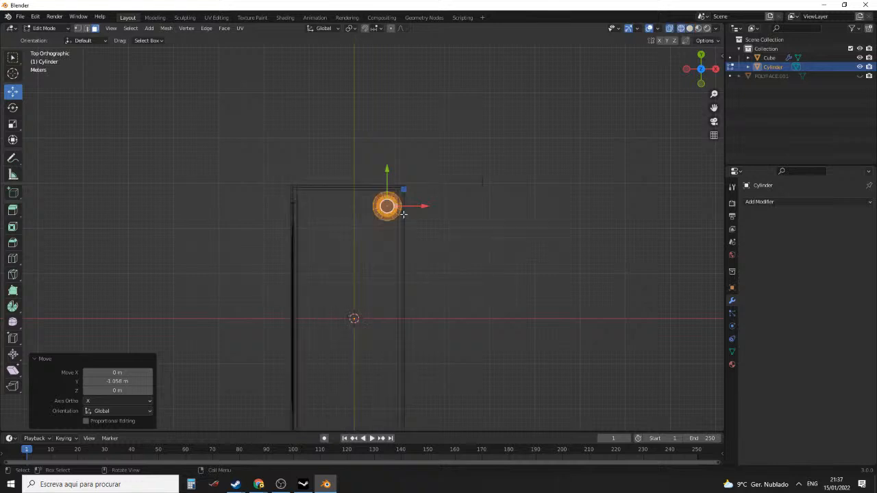
scroll(407, 212, "up", 4)
left_click_drag(454, 179, 439, 177)
middle_click_drag(439, 177, 445, 202)
key("z")
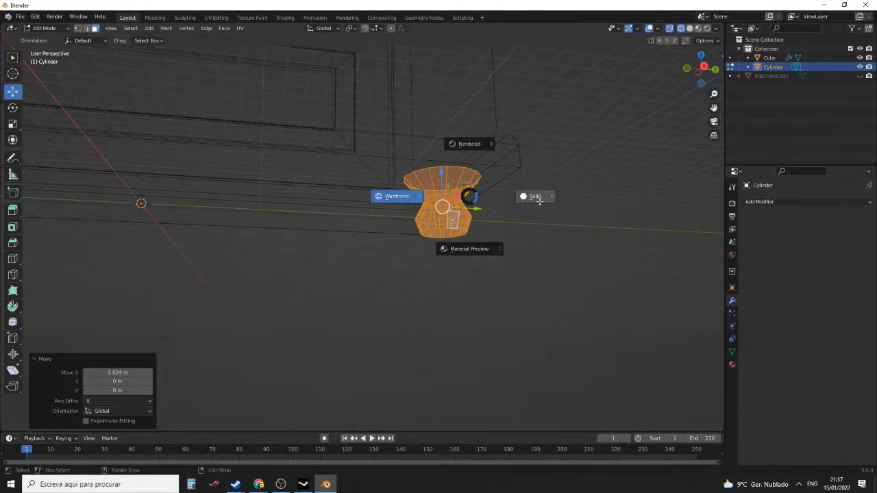
left_click(539, 202)
Shade the foot smooth in Object Mode and add an Edge Split modifier to it
scroll(538, 199, "down", 5)
mouse_move(538, 199)
middle_mouse_down()
mouse_move(511, 235)
mouse_move(491, 210)
middle_mouse_up()
key("Tab")
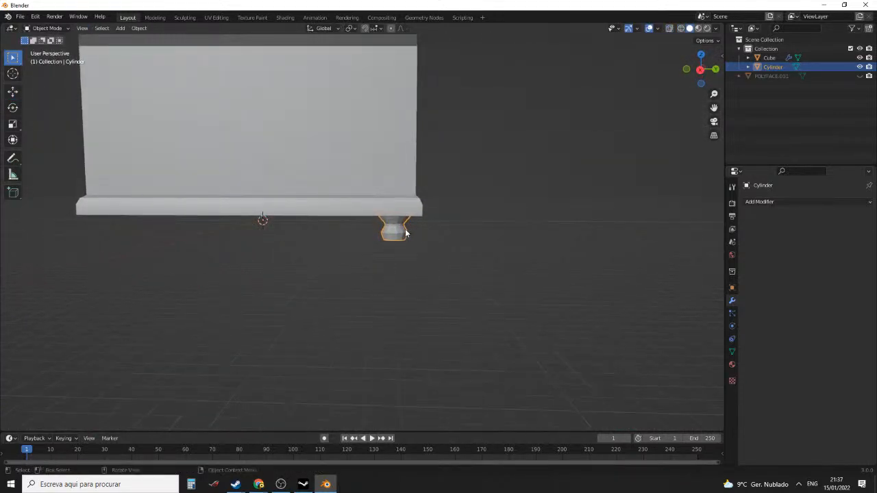
right_click(401, 227)
left_click(401, 227)
left_click(773, 202)
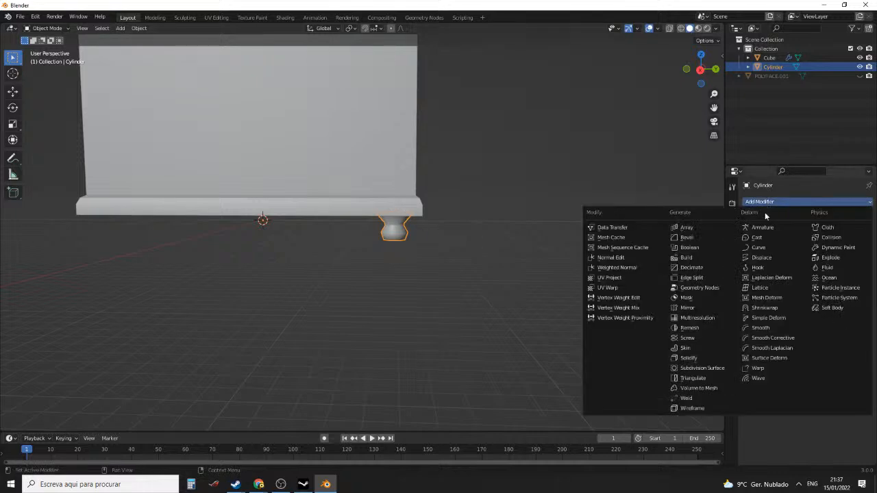
left_click(713, 278)
Raise the edge loop at the foot's neck about 0.35 m along Z and return to Object Mode
scroll(490, 250, "up", 3)
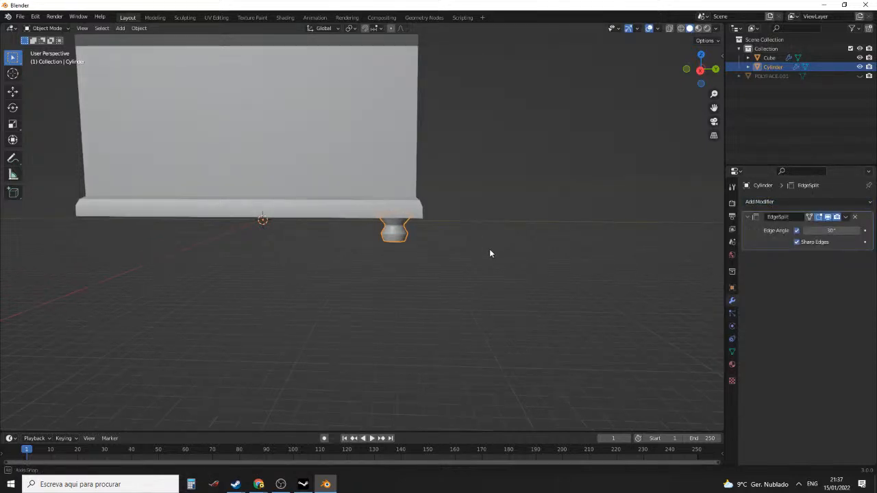
key("Tab")
scroll(492, 239, "up", 3)
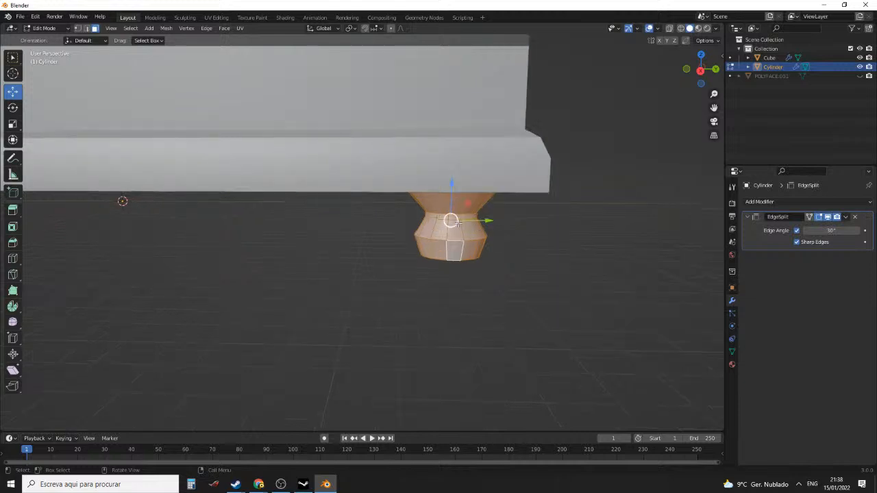
key("a")
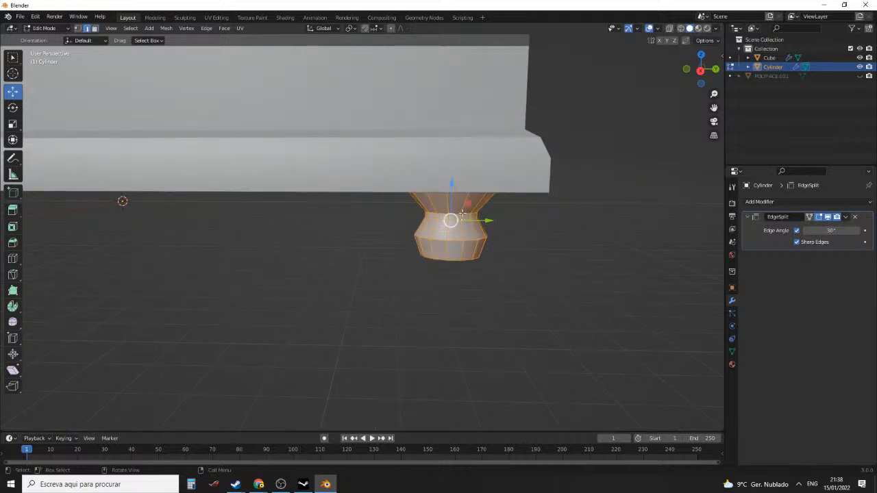
left_click(463, 214, "alt")
left_click_drag(452, 173, 453, 172)
scroll(519, 208, "down", 2)
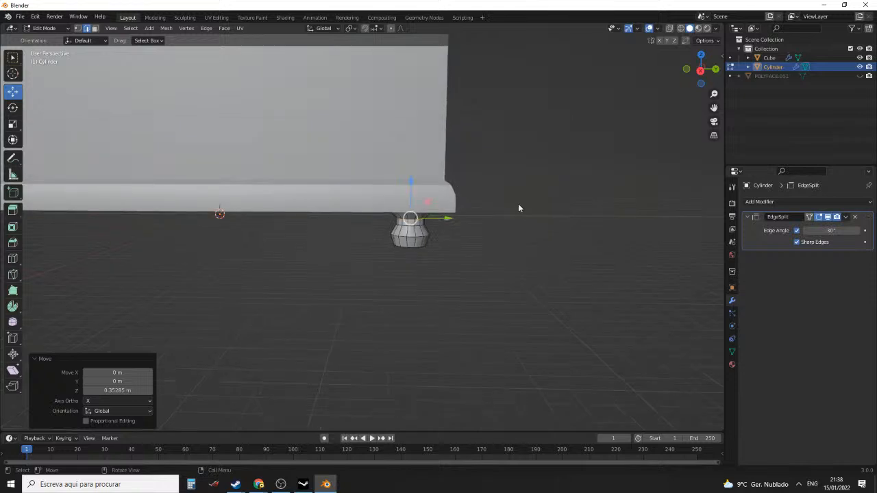
key("Tab")
scroll(520, 206, "down", 2)
middle_click_drag(521, 205, 499, 221)
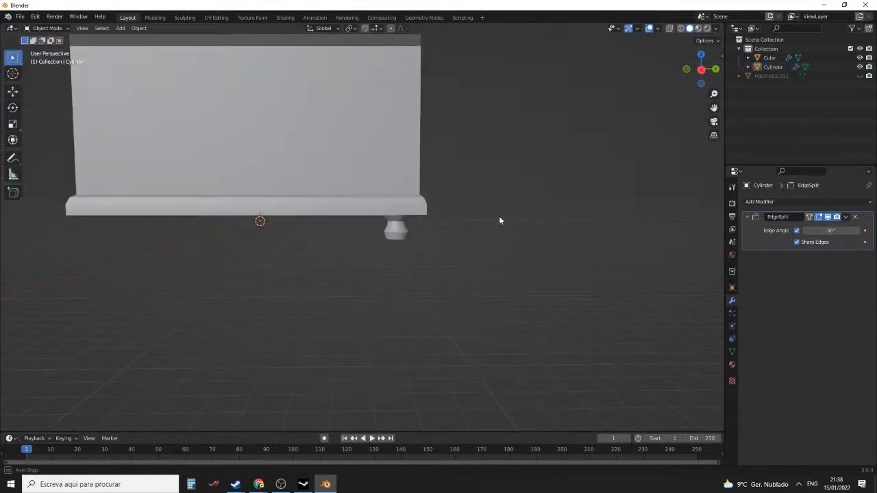
Duplicate the foot's whole mesh in Edit Mode and move the copy about -15.72 m along X to the plinth's opposite corner
left_click(395, 231)
key("Tab")
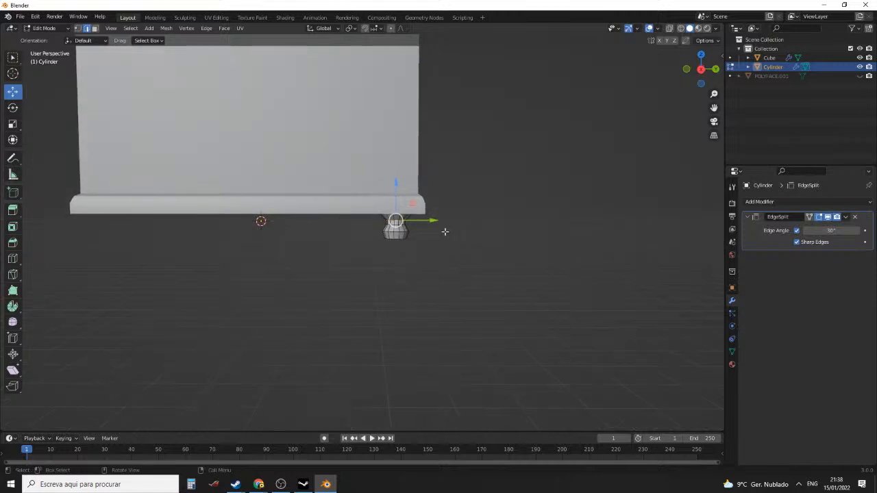
key("a")
middle_click_drag(525, 239, 444, 238)
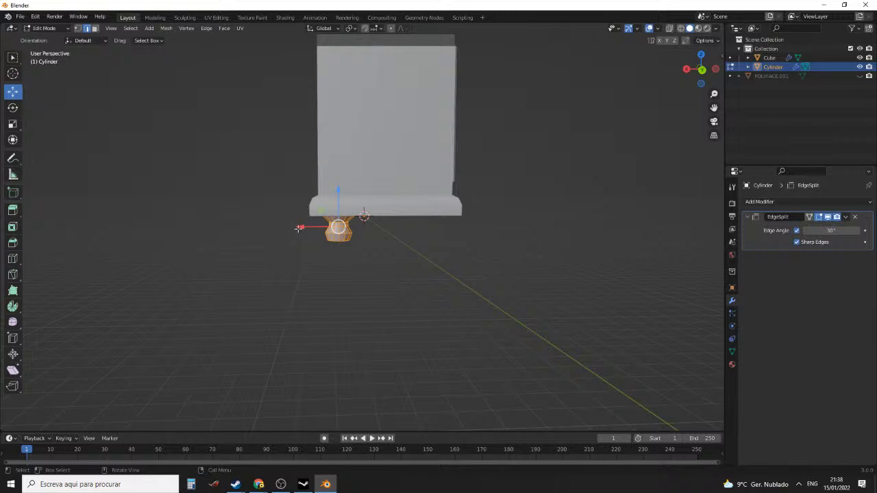
left_click_drag(299, 228, 338, 229)
key("ctrl+z")
key("g")
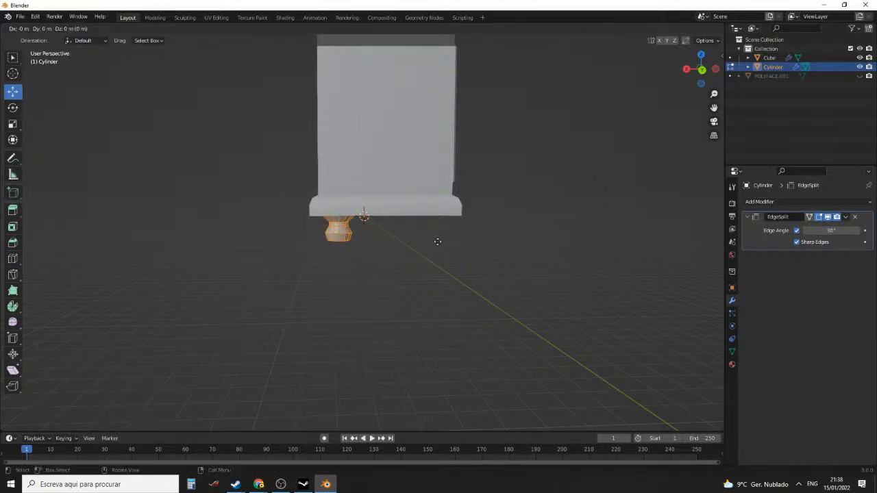
right_click(437, 242)
left_click_drag(299, 229, 391, 229)
Fine-tune the copied foot by about 0.63 m along X in a wireframe top view, and return to solid shading
middle_click_drag(428, 236, 449, 234)
key("KP_7")
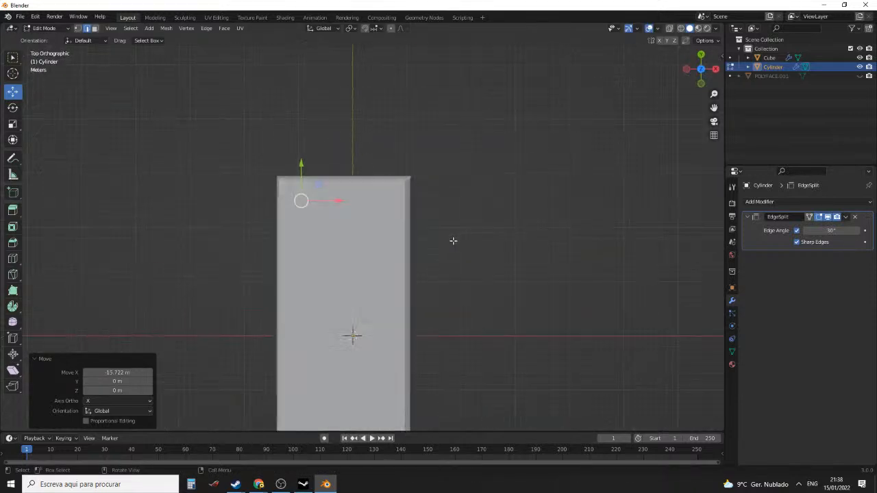
key("z")
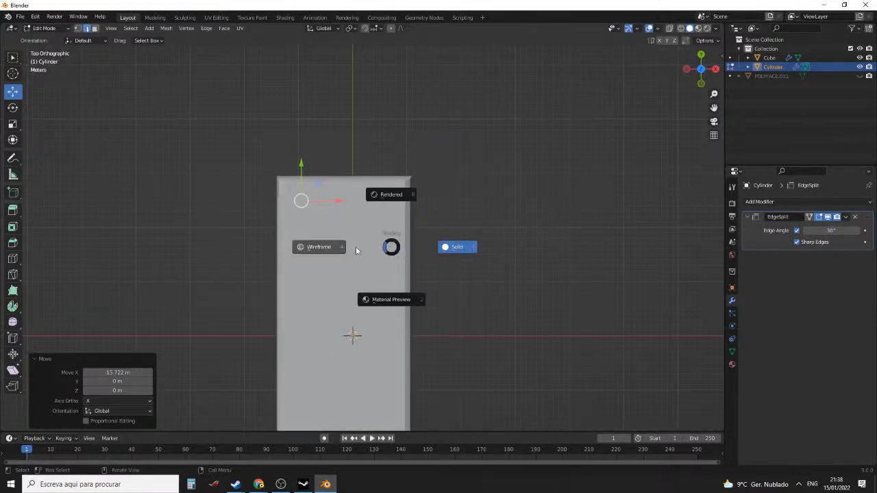
left_click(320, 247)
scroll(308, 206, "up", 3)
left_click_drag(292, 177, 300, 177)
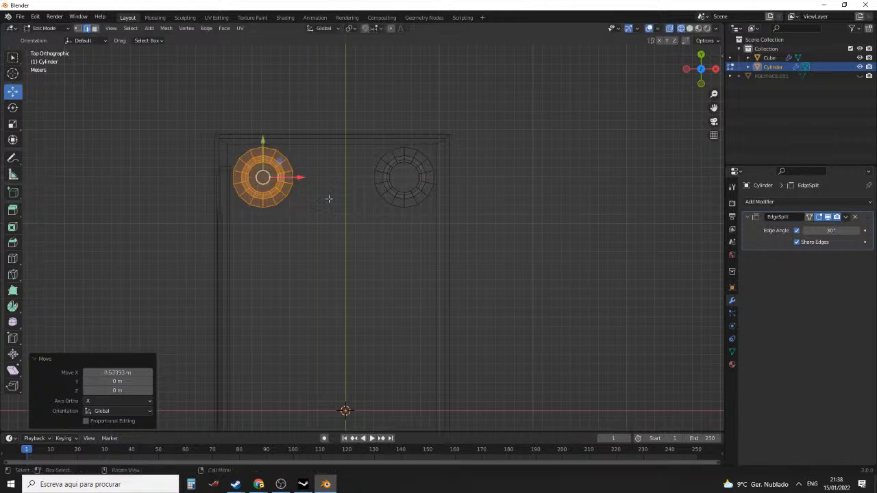
middle_click_drag(569, 324, 469, 275)
scroll(480, 226, "down", 3)
key("z")
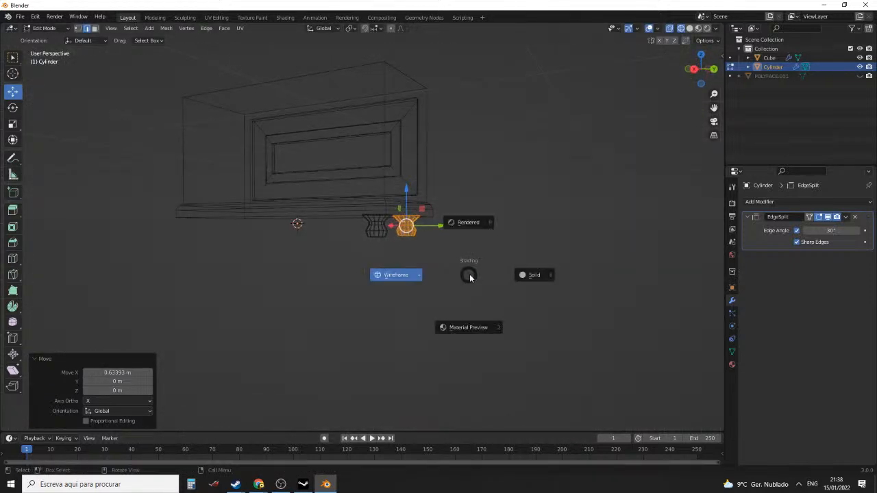
left_click(526, 273)
Return to Object Mode and add a Mirror modifier to the pair of feet
mouse_move(527, 268)
middle_mouse_down()
mouse_move(495, 263)
mouse_move(505, 277)
middle_mouse_up()
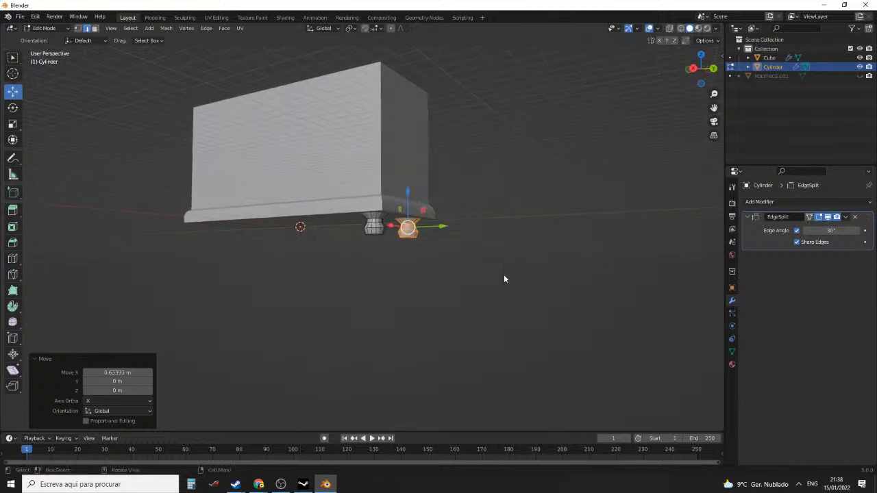
key("Tab")
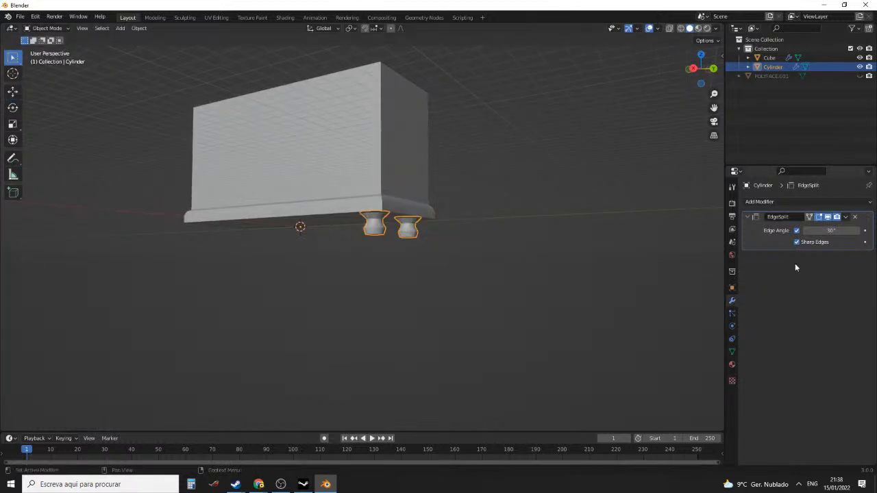
left_click(792, 201)
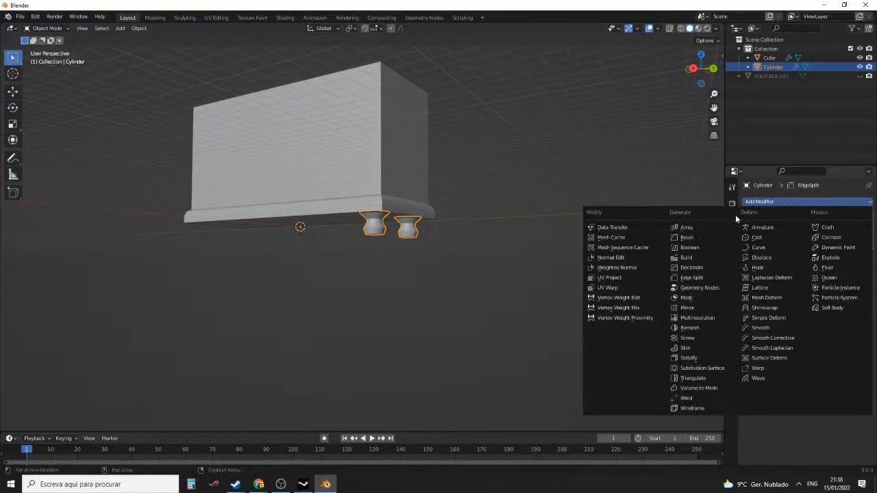
left_click(697, 306)
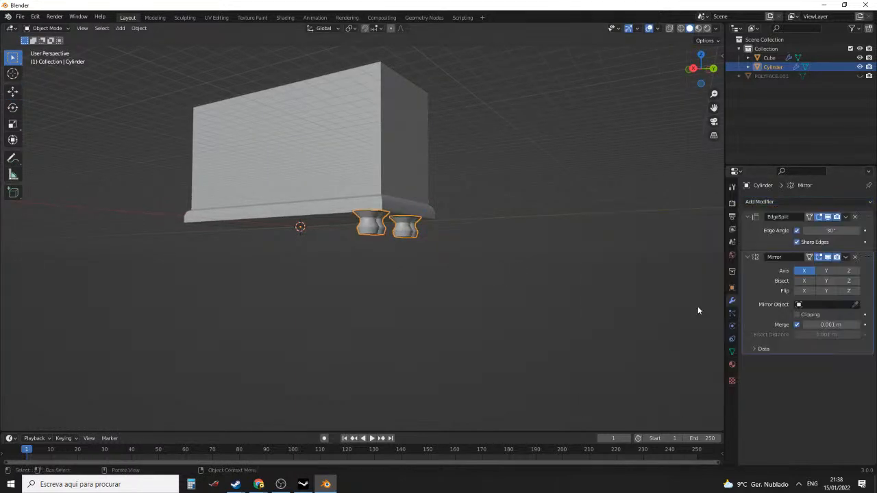
Set the feet's Mirror modifier to mirror across Y only instead of X, and deselect the feet
left_click(831, 272)
left_click(804, 271)
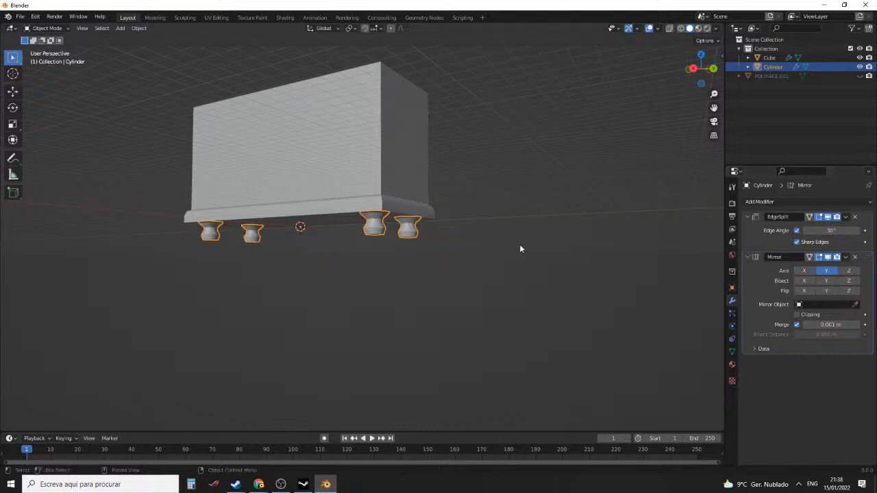
middle_click_drag(519, 244, 544, 260)
left_click(508, 248)
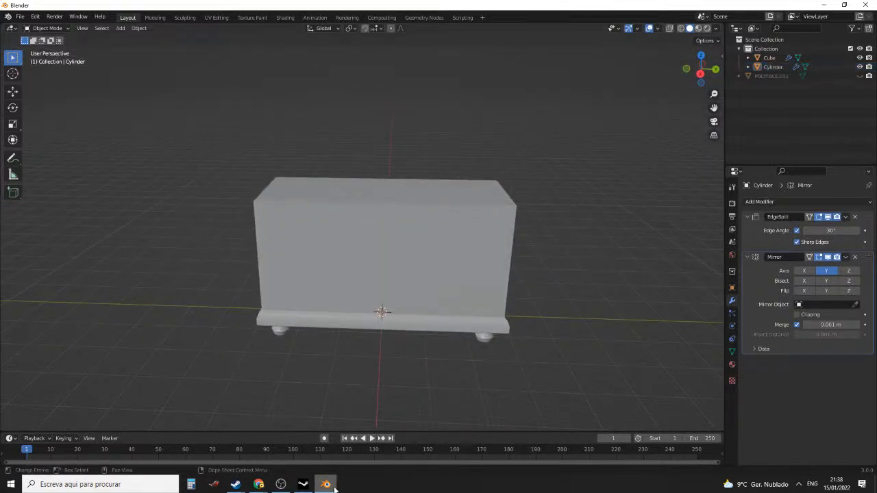
Select the cabinet body and compare its door side with the German train ticket cabinet photo in Chrome
left_click(458, 294)
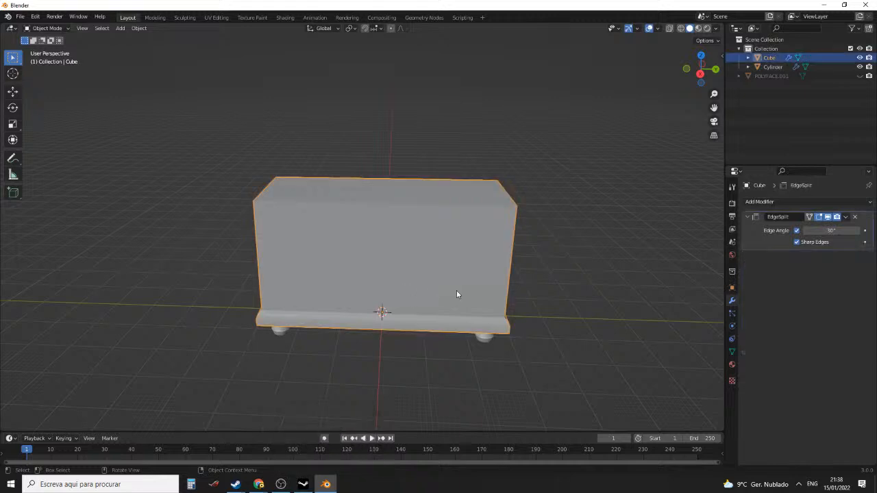
middle_click_drag(457, 295, 504, 267)
key("Tab")
middle_click_drag(596, 279, 447, 281)
key("Tab")
scroll(453, 282, "up", 2)
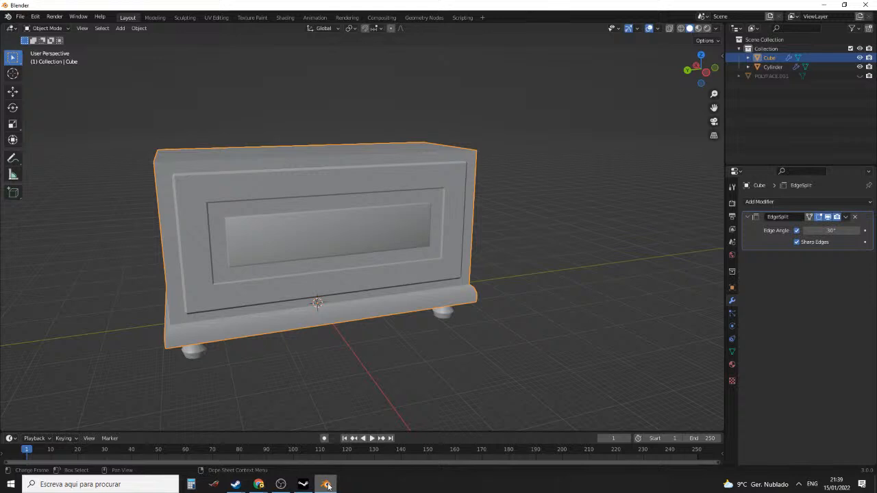
left_click(258, 485)
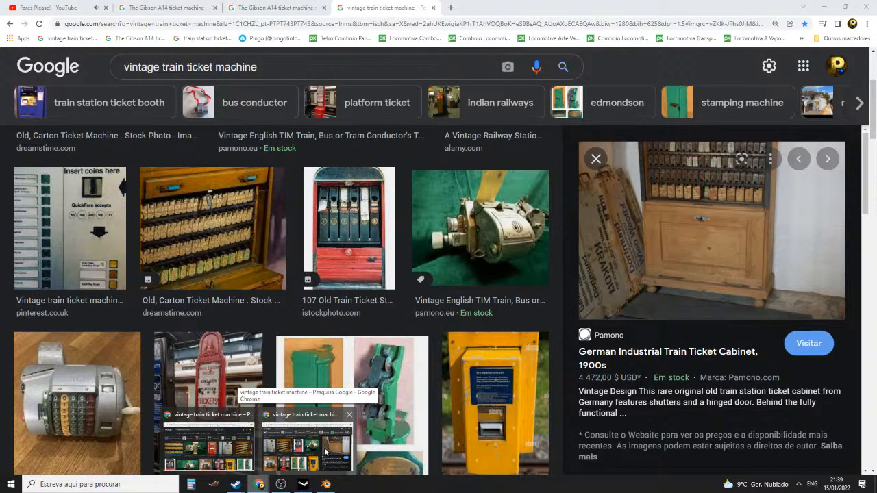
left_click(326, 453)
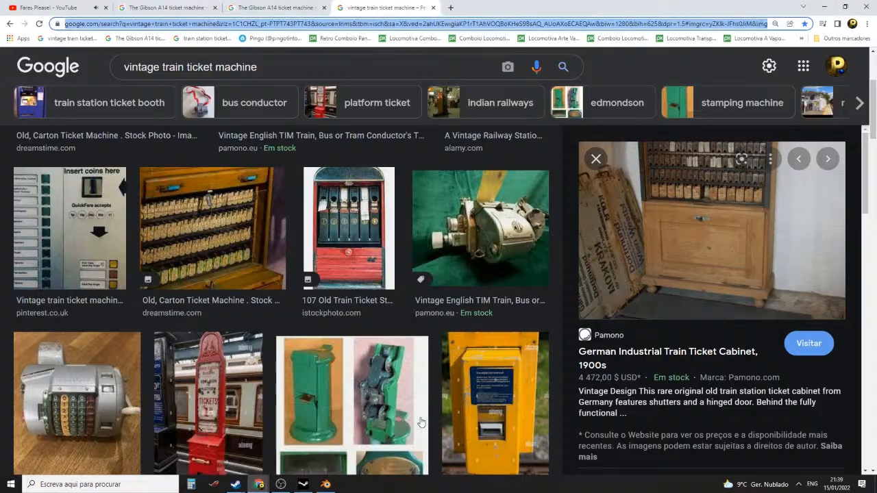
Back in Blender, enter Edit Mode on the cabinet body and cut one centred lengthwise edge loop across its top and ends
left_click(326, 484)
middle_click_drag(408, 245, 367, 200)
key("Tab")
key("ctrl+r")
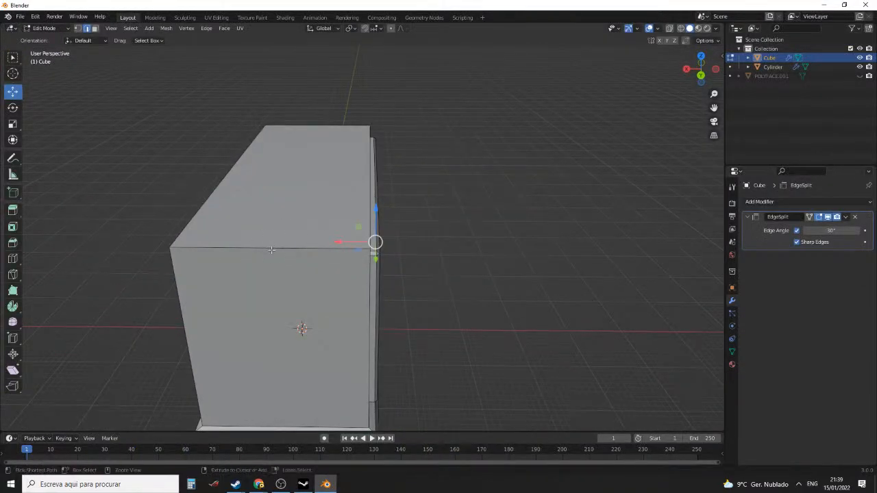
left_click(272, 249)
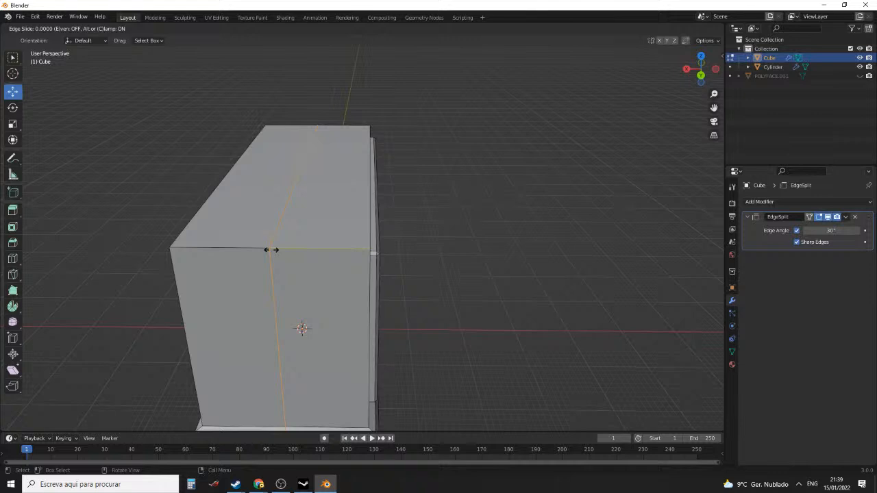
left_click(271, 249)
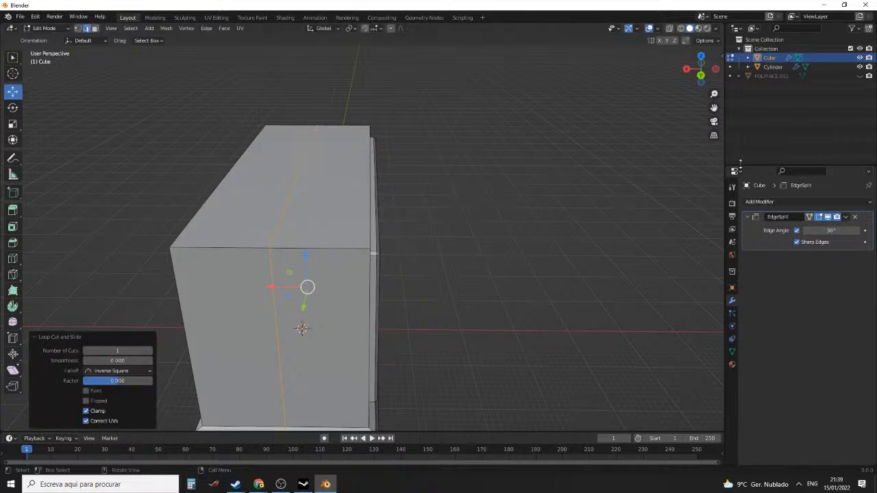
Show the POLYFACE.001 block-out, align the new loop along X with its upper section, finishing with a 0.49 m nudge, and hide it again
scroll(442, 212, "down", 3)
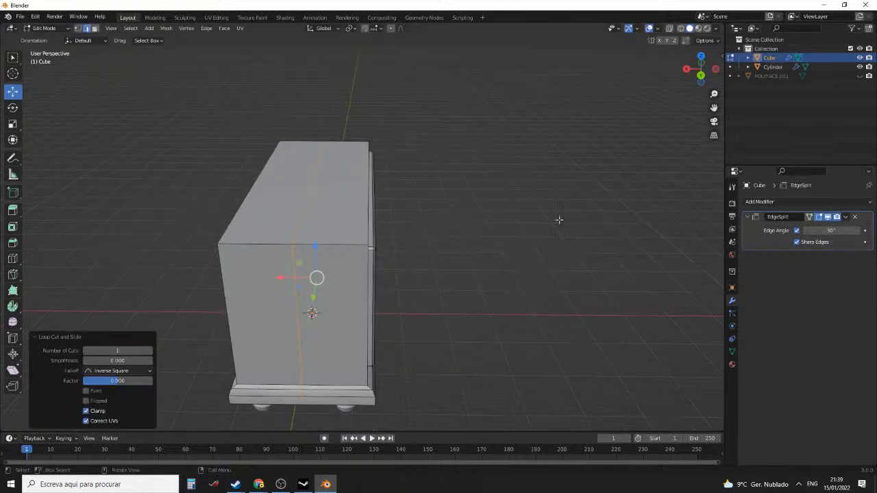
left_click(859, 76)
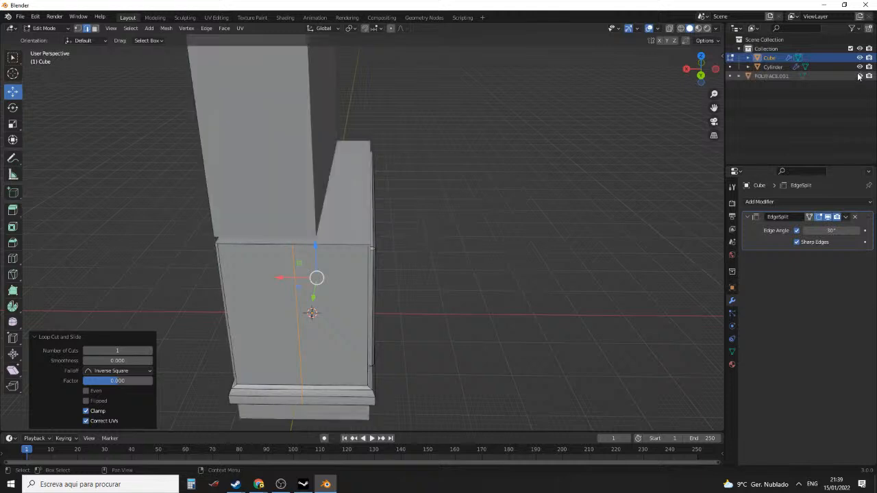
left_click_drag(276, 277, 294, 279)
mouse_move(331, 259)
middle_mouse_down()
mouse_move(332, 237)
mouse_move(329, 248)
middle_mouse_up()
left_click_drag(295, 275, 292, 275)
middle_click_drag(378, 246, 358, 245)
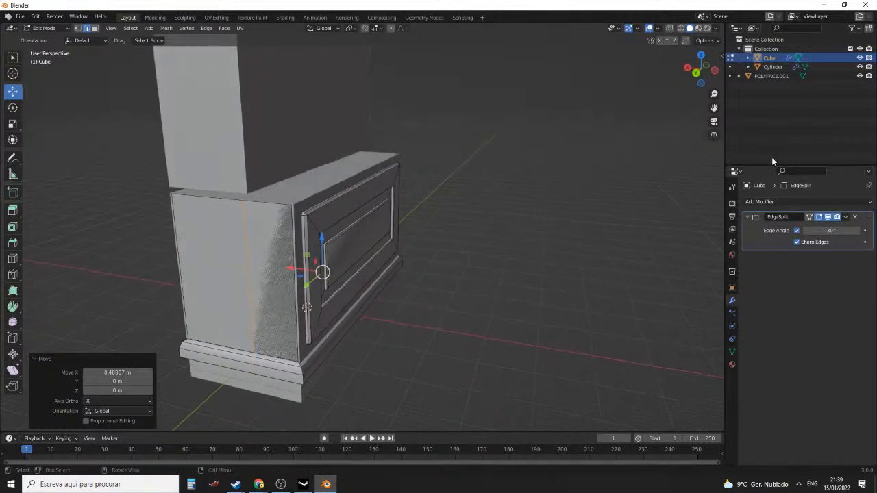
left_click(860, 77)
Cut two evenly spaced edge loops around the cabinet body, running from front to back across its top
middle_click_drag(462, 189, 254, 218)
key("Tab")
key("Tab")
middle_click_drag(401, 230, 281, 220)
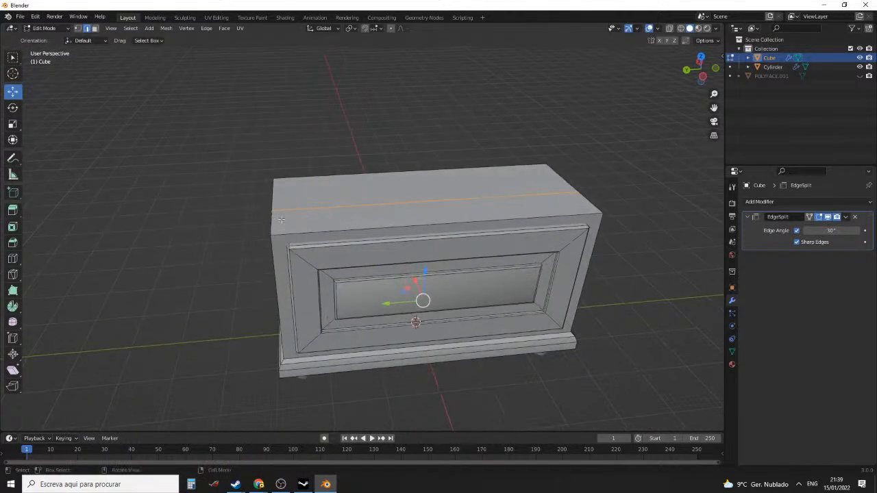
key("ctrl+r")
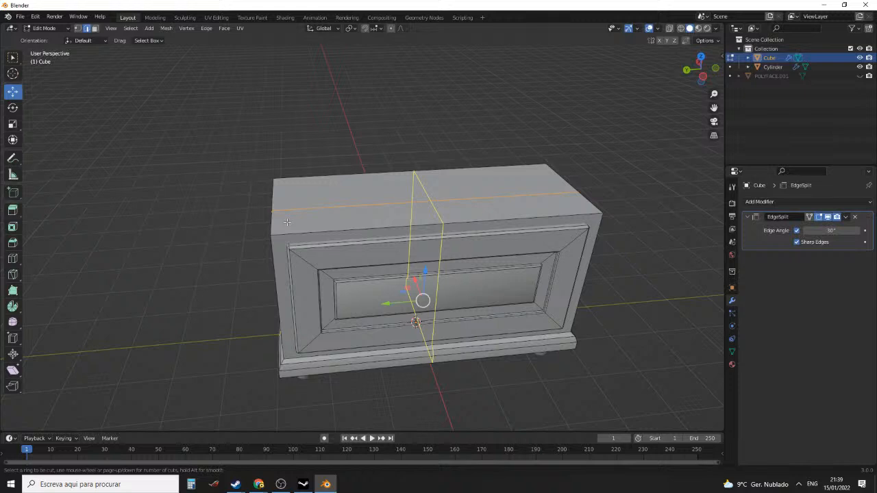
scroll(284, 220, "up", 1)
left_click(280, 218)
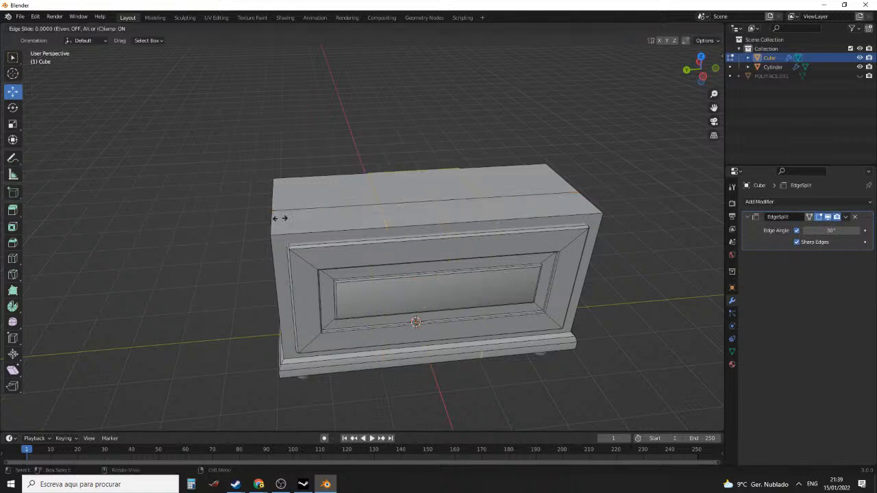
right_click(280, 218)
Spread the two new loops toward the cabinet's ends by scaling them 2.865 along Y
middle_click_drag(475, 216, 453, 218)
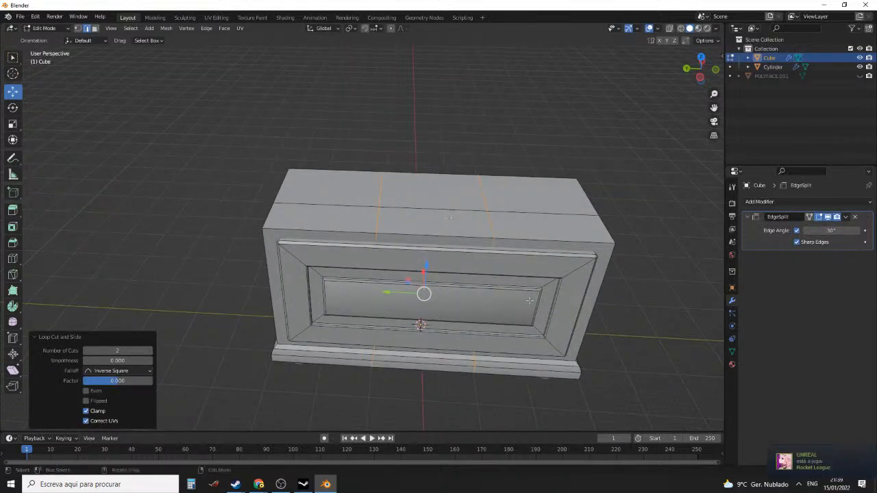
key("s")
key("y")
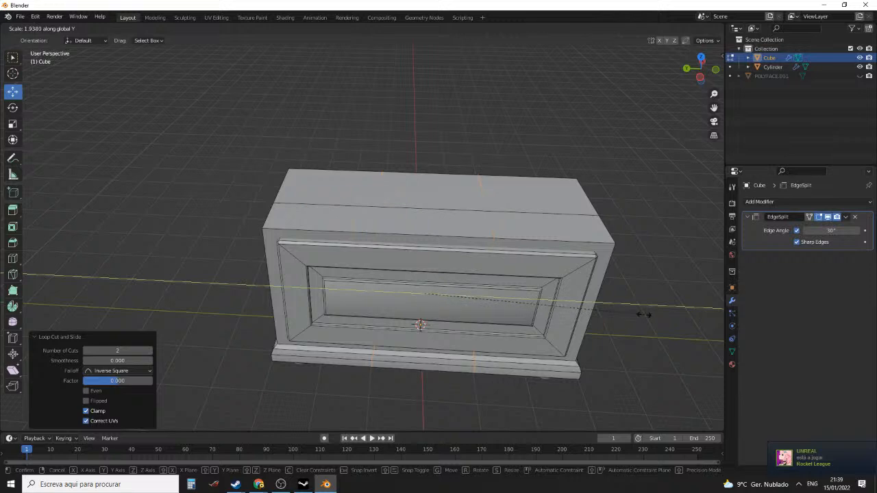
left_click(29, 310)
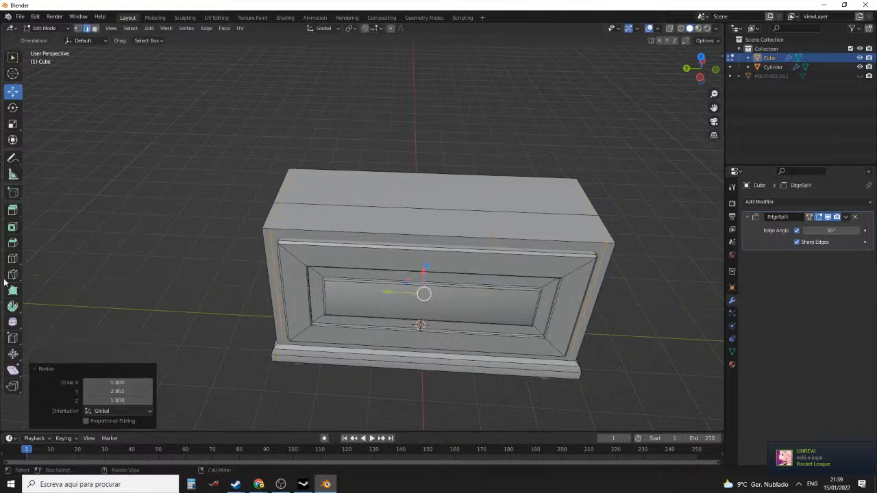
Dissolve the lengthwise loop's vertical edges on both end faces of the body, keeping its line across the top
middle_click_drag(313, 268, 371, 265)
left_click(350, 286)
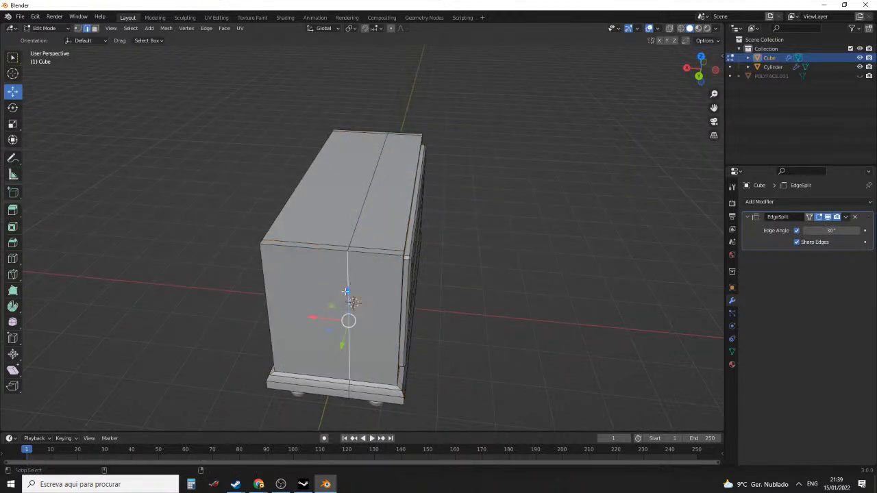
left_click(346, 293, "alt+shift")
left_click(346, 293, "alt+shift")
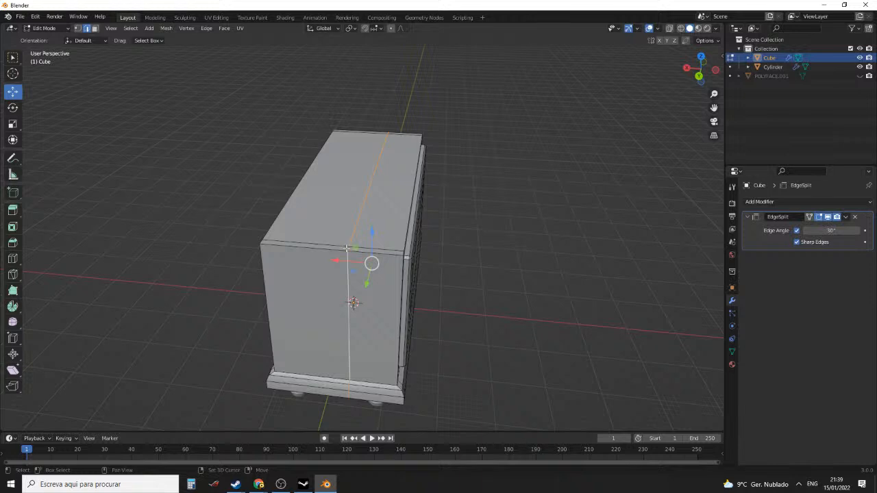
middle_click_drag(365, 221, 399, 314)
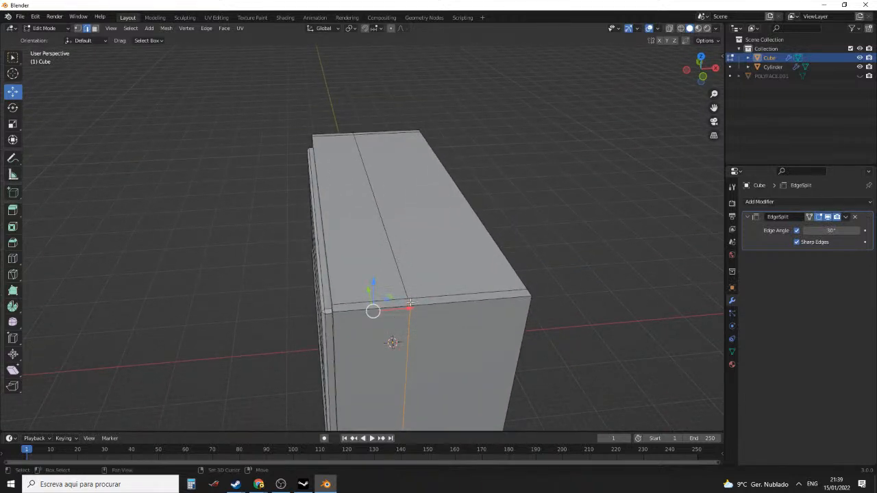
key("x")
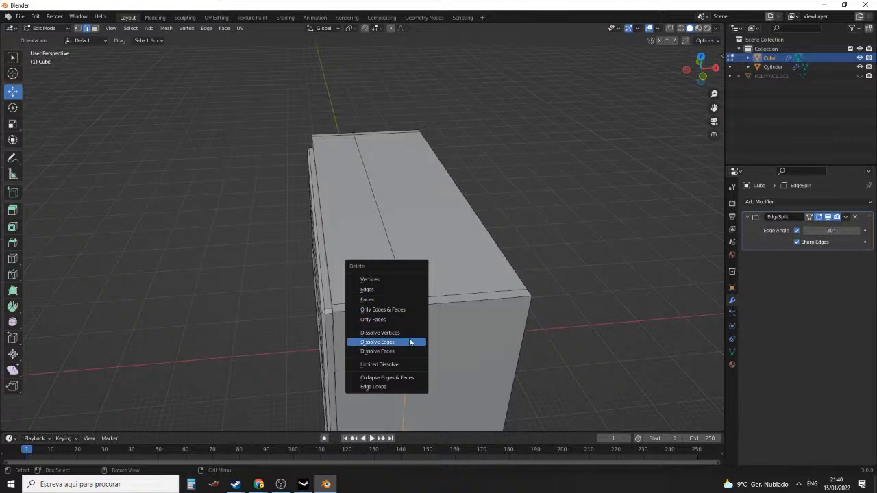
left_click(408, 342)
middle_click_drag(408, 342, 613, 251)
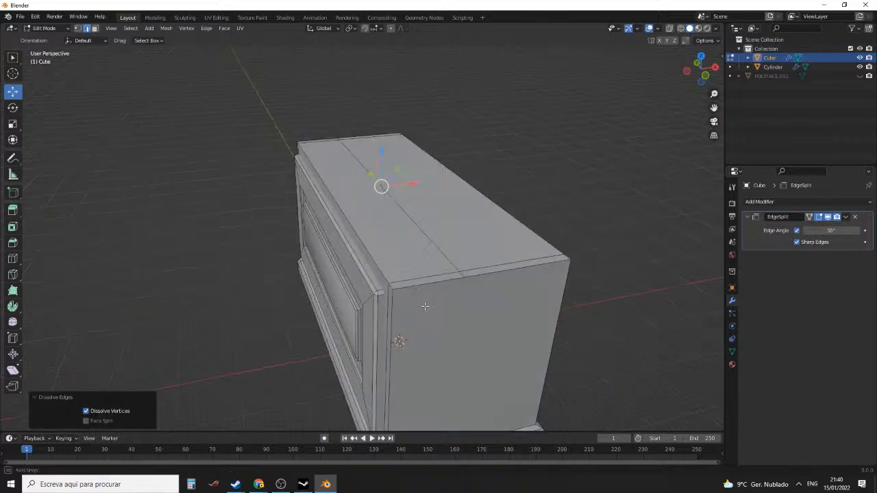
Select both end loops, exclude their segments across the top face, and dissolve the remaining edges
left_click(651, 205)
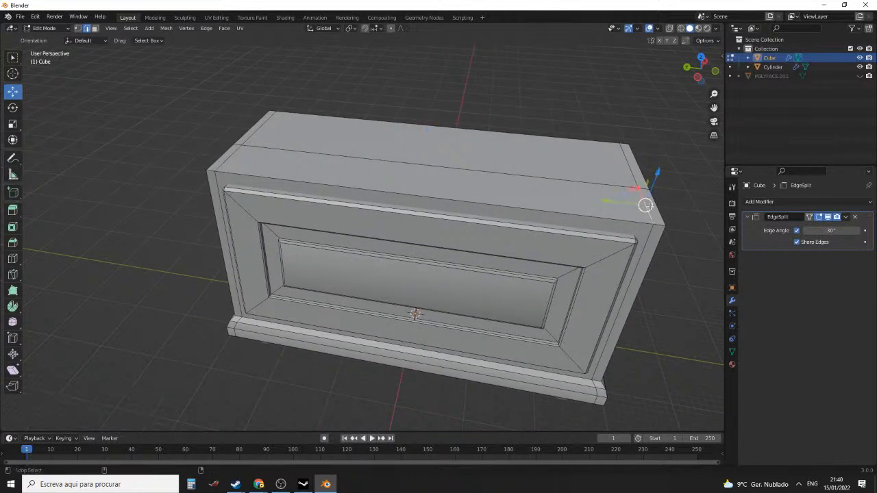
left_click(650, 205, "alt+shift")
left_click(650, 206, "alt+shift")
left_click(229, 163, "alt+shift")
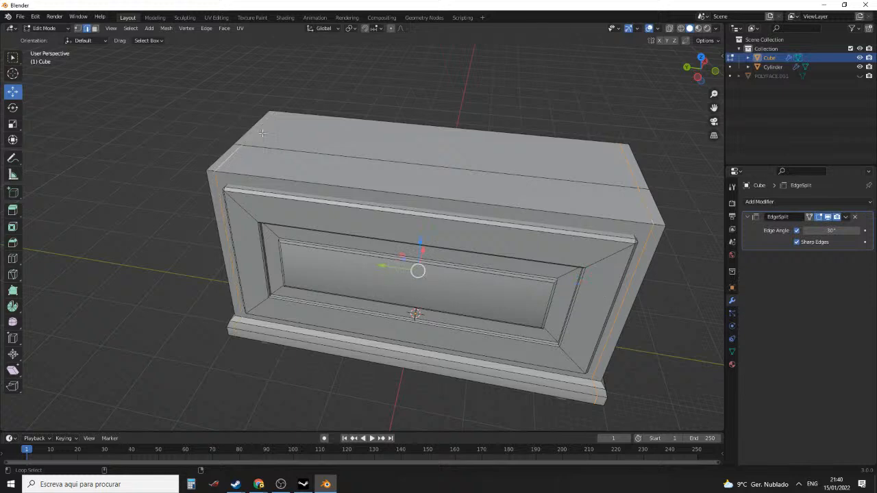
left_click(658, 220, "alt+shift")
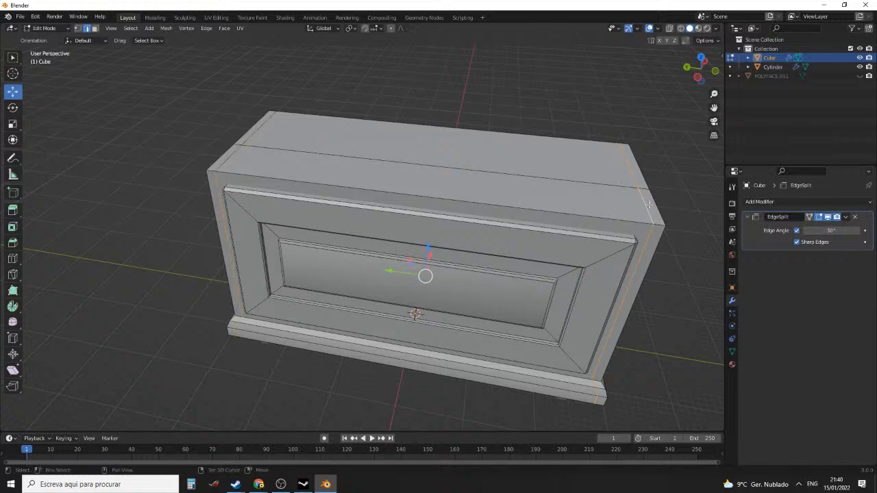
left_click(649, 205, "shift")
left_click(626, 167, "shift")
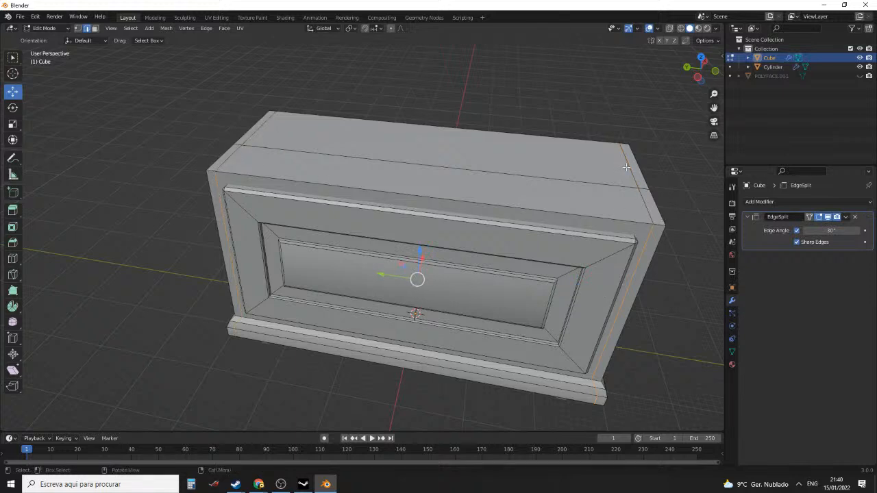
key("x")
left_click(626, 168)
middle_click_drag(549, 172, 329, 431)
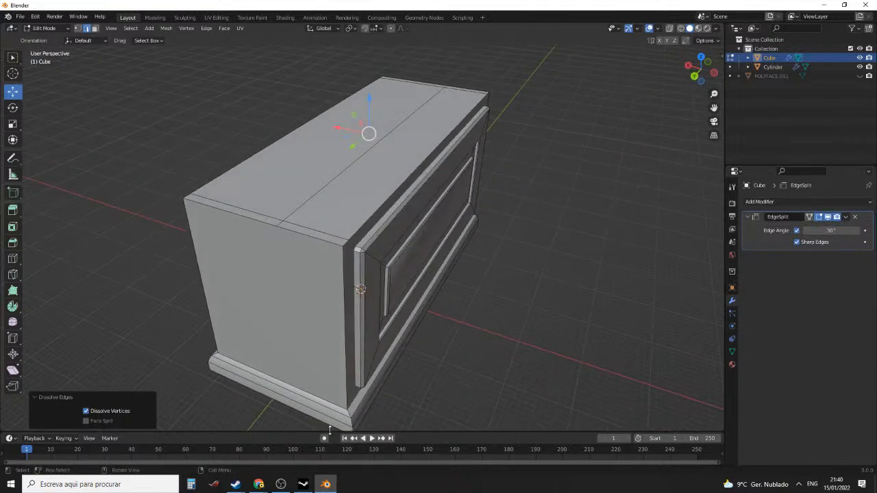
Check the reference photo in Chrome, and extrude the top's rear faces, including both narrow end strips, upward about 1.03 m
mouse_move(259, 484)
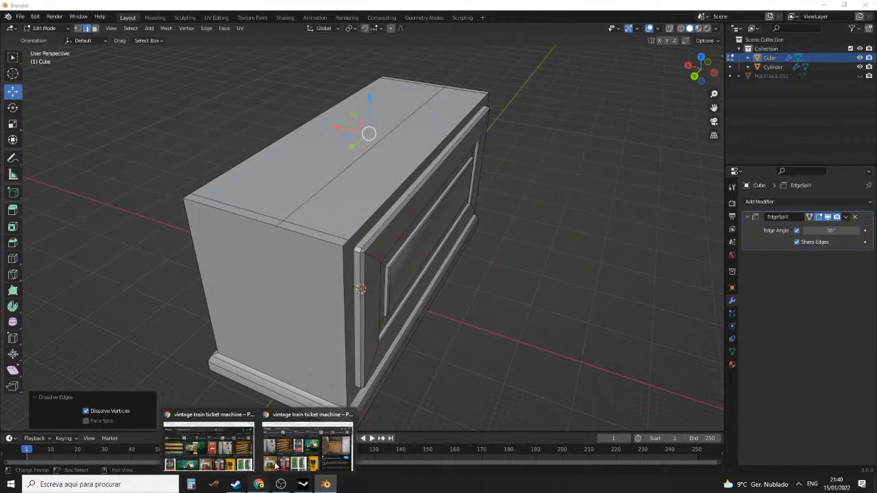
left_click(289, 452)
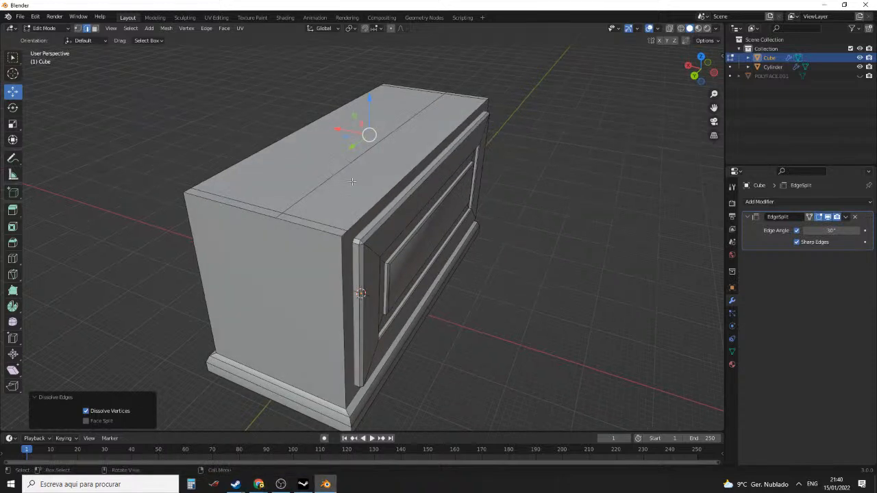
key("3")
left_click(271, 169)
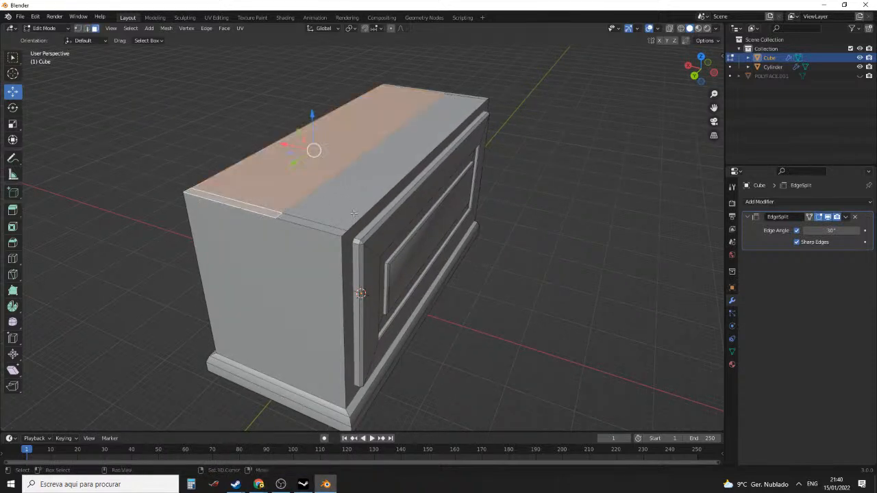
middle_click_drag(354, 213, 406, 197)
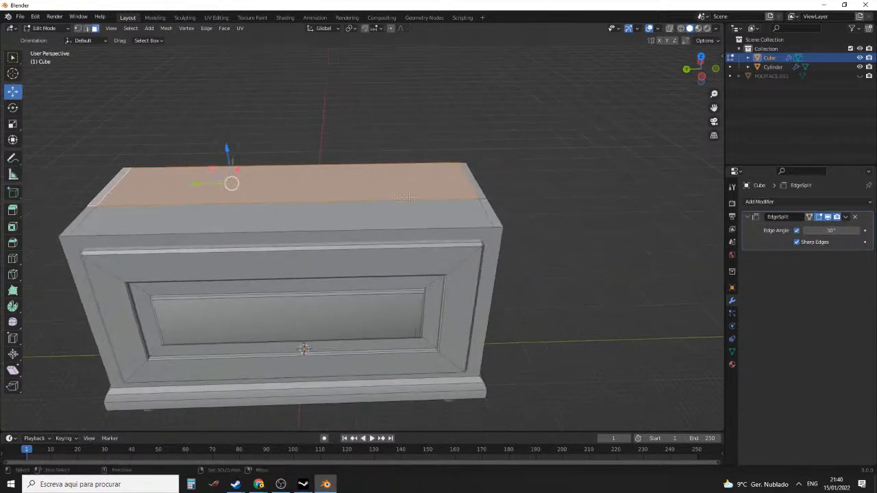
middle_click_drag(471, 194, 399, 212)
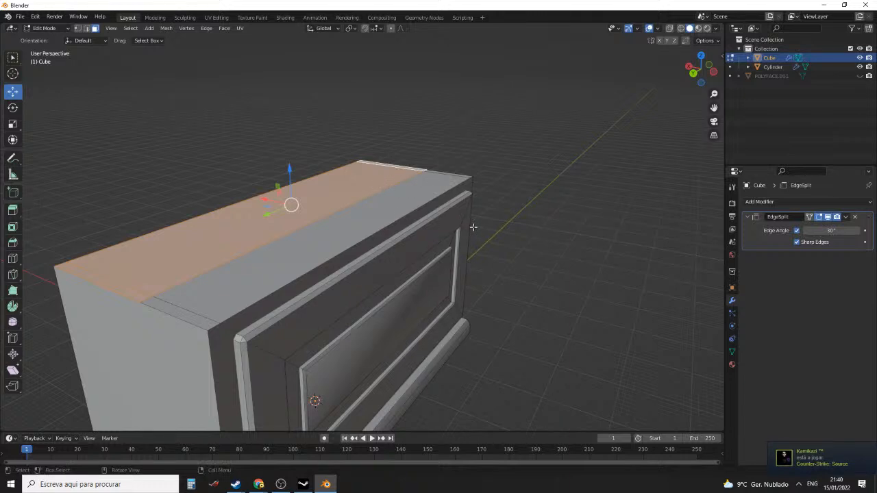
key("e")
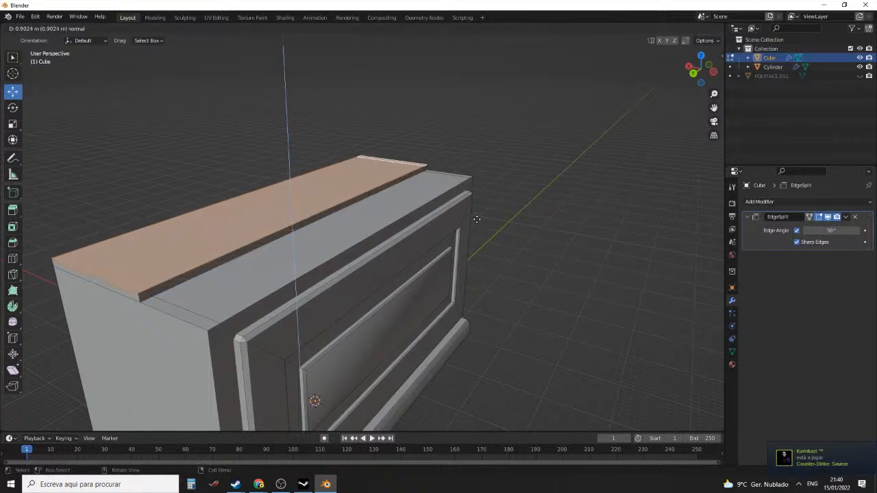
left_click(477, 218)
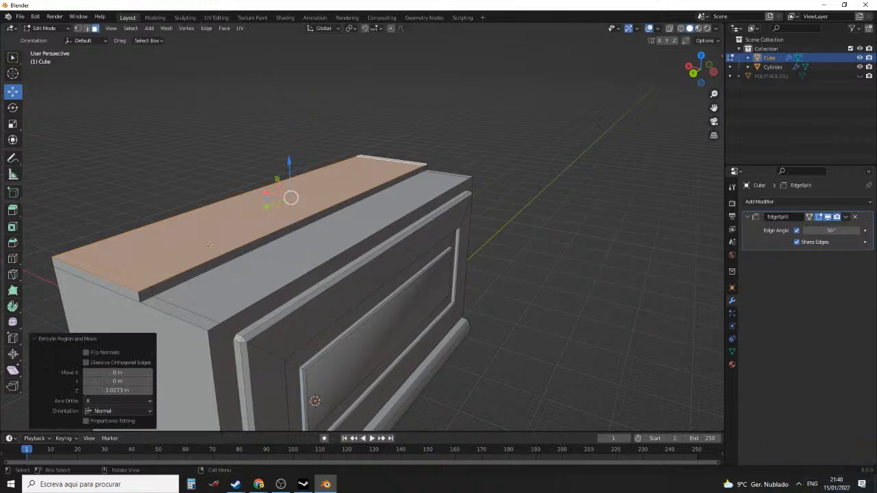
Cut one lengthwise edge loop through the raised rear top and slide it toward the back edge with a factor of about 0.796
left_click(133, 283)
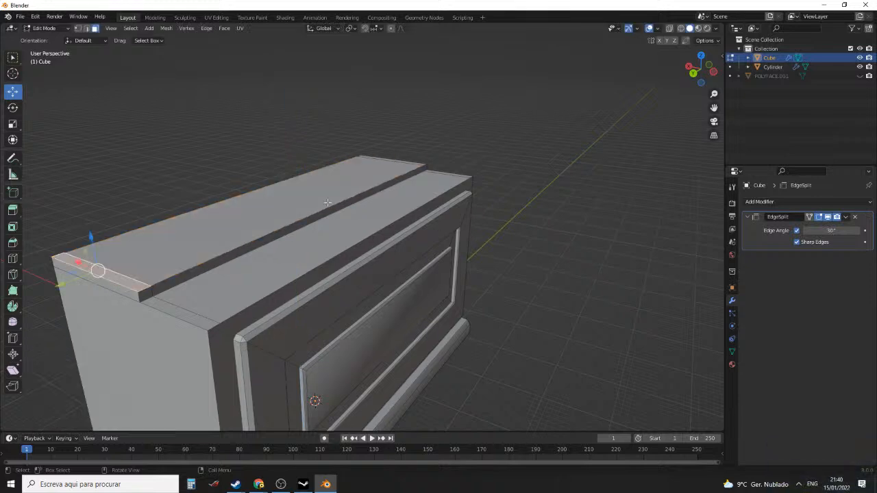
left_click(404, 162, "shift")
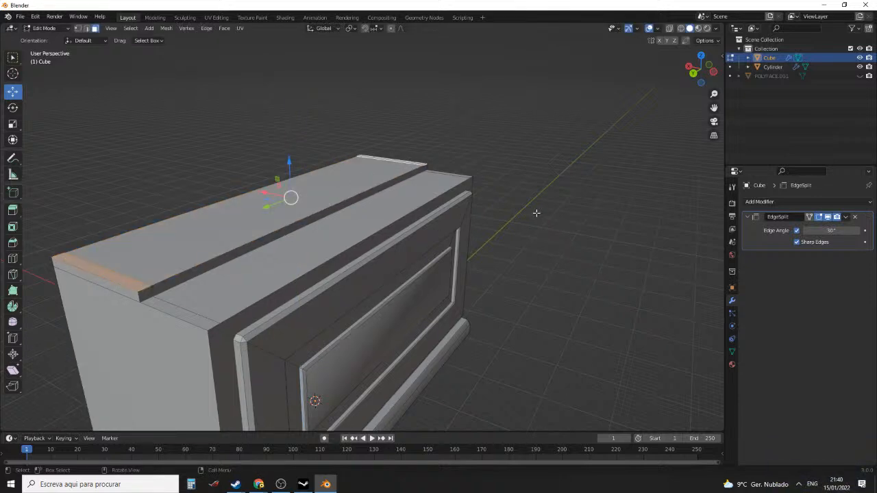
middle_click_drag(197, 239, 234, 254)
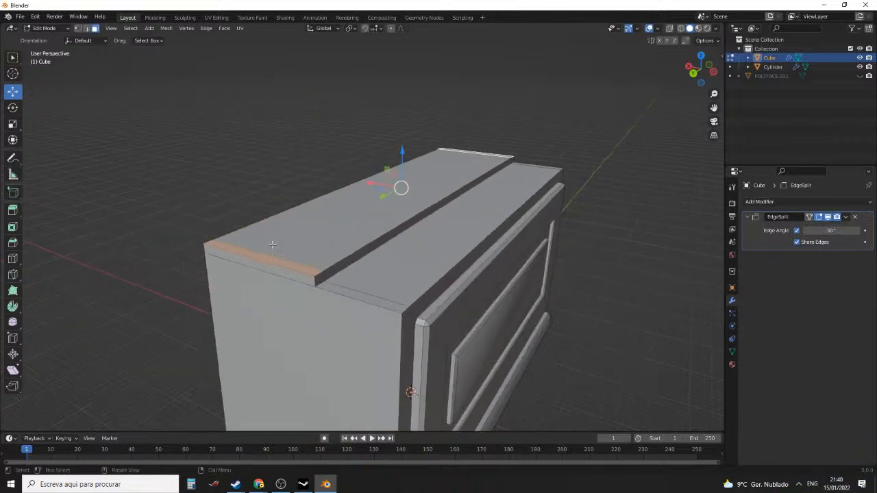
key("ctrl+r")
left_click(237, 250)
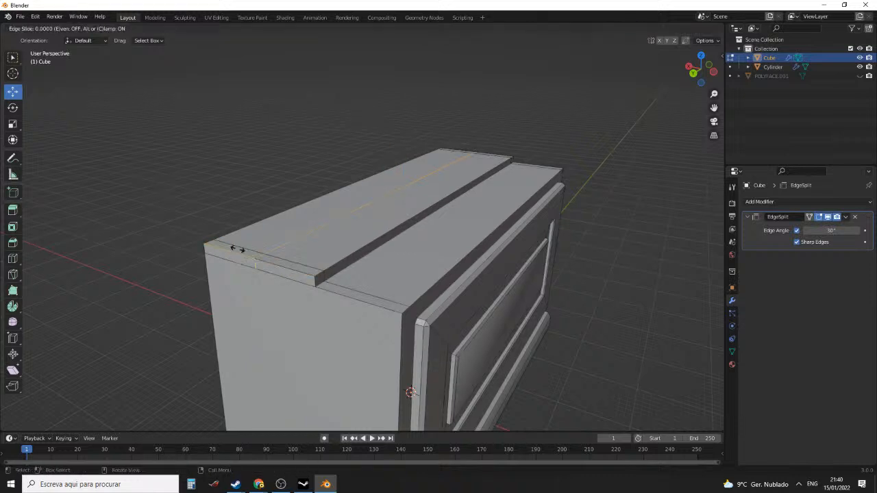
left_click(194, 238)
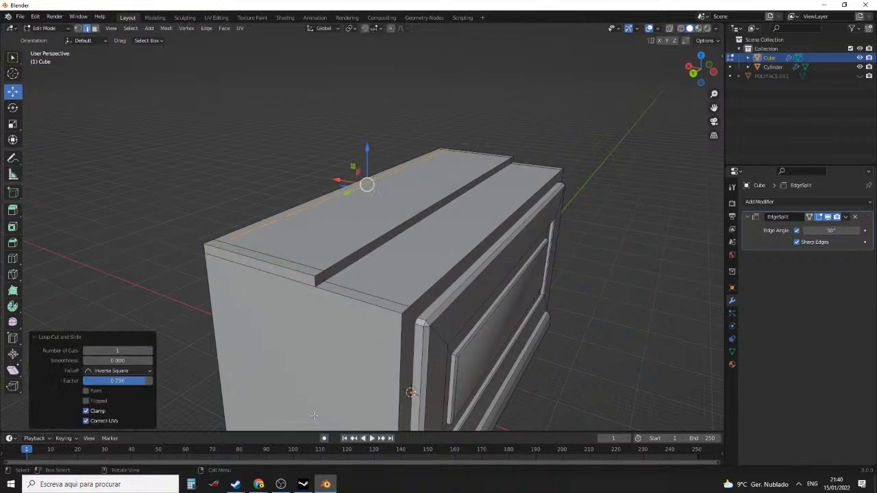
Check the ticket cabinet photo in Chrome, and move the new loop forward along X to about the middle of the raised top
left_click(326, 487)
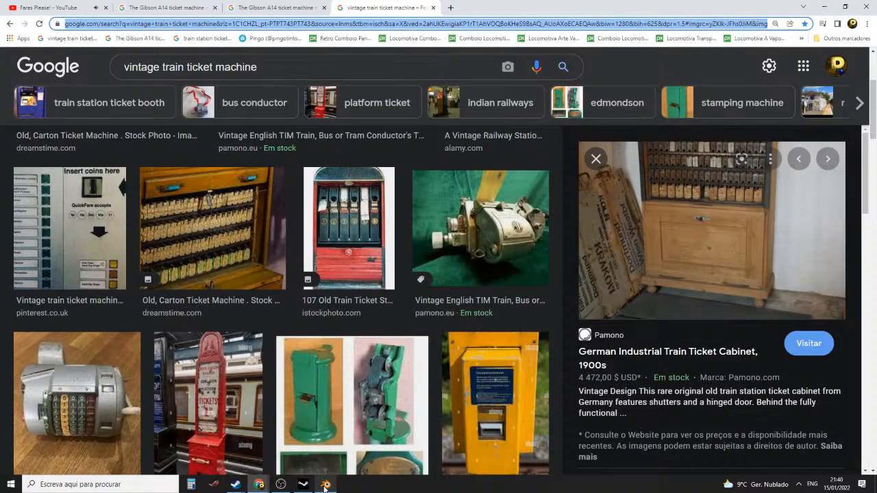
left_click(326, 486)
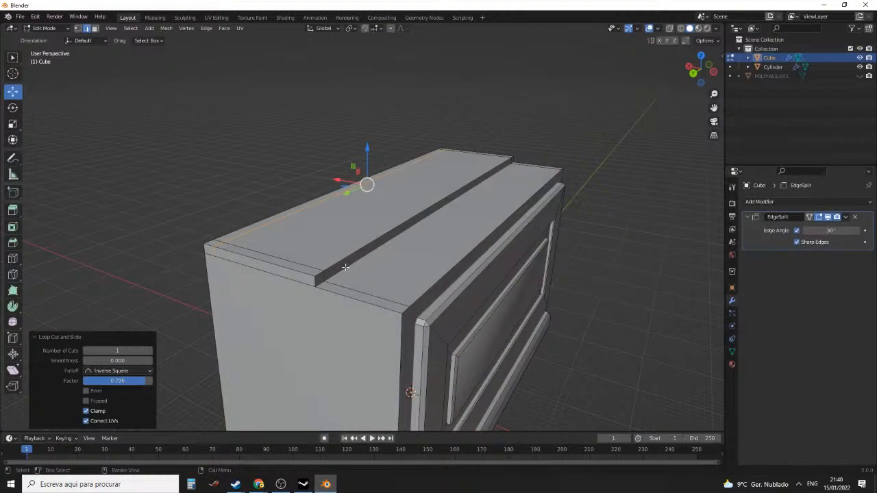
middle_click_drag(346, 268, 368, 275)
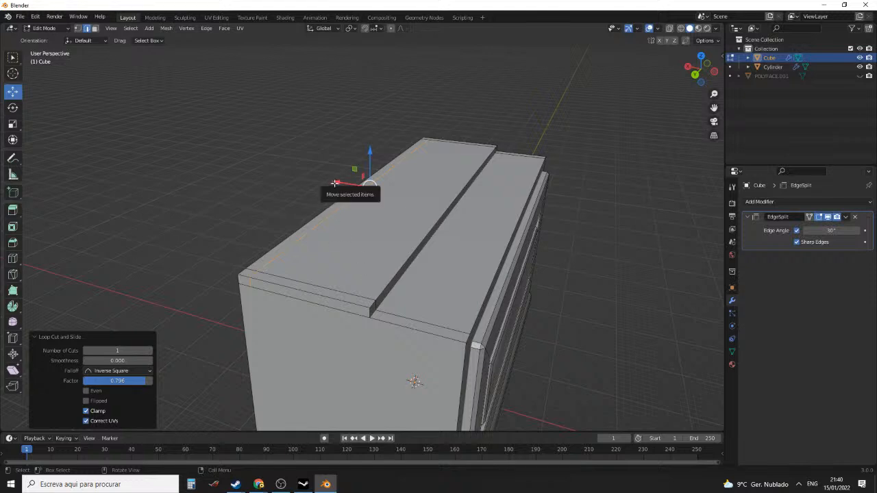
left_click_drag(334, 184, 378, 204)
Select the raised top's rear strip and the narrow faces at both ends, and extrude them upward about 32.5 m
key("3")
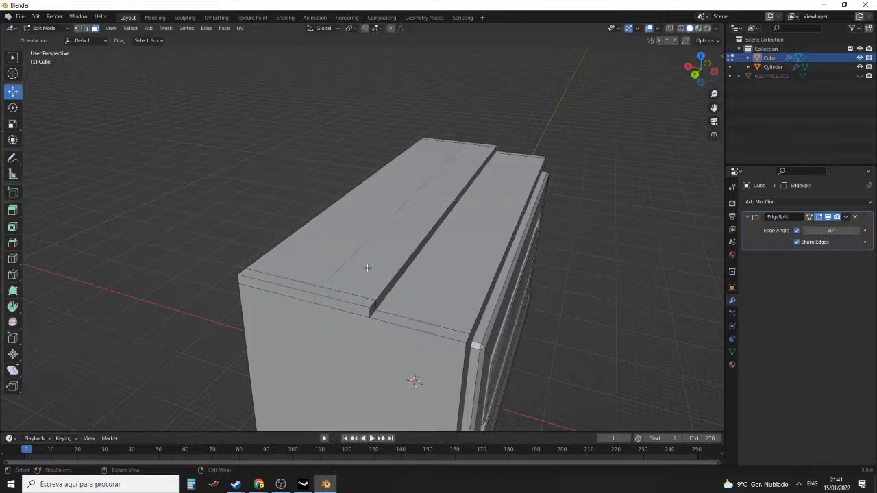
left_click(339, 298)
left_click(306, 285, "shift")
left_click(331, 248, "shift")
middle_click_drag(332, 247, 512, 224)
left_click(503, 213, "shift")
scroll(495, 229, "down", 5)
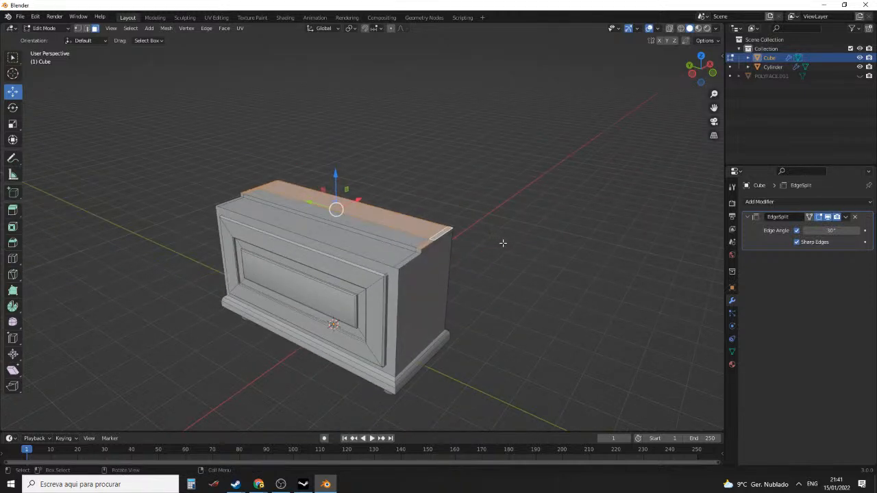
key("e")
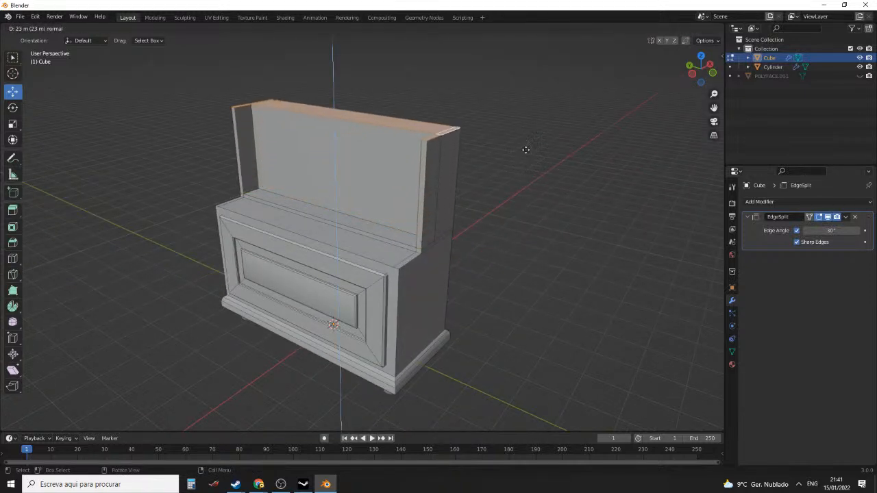
left_click(529, 110)
Bevel the ledge's front top edge between the uprights with a width of about 0.413 m and one segment
scroll(480, 185, "up", 5)
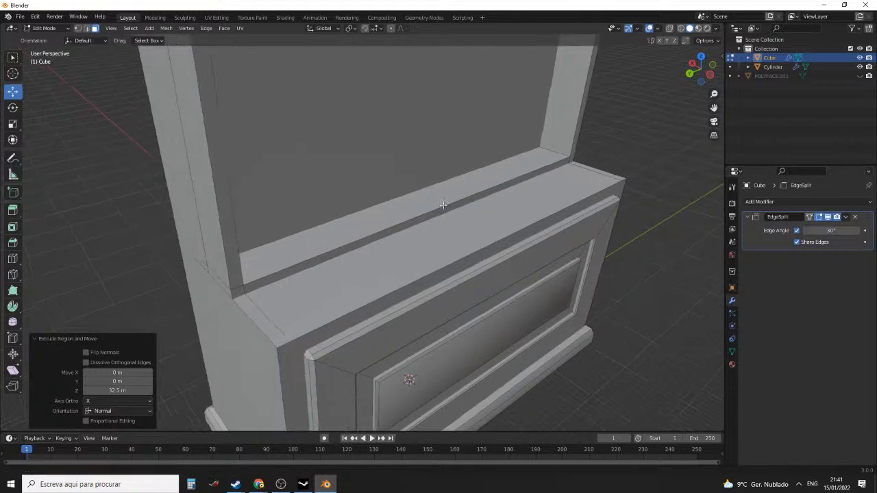
key("2")
left_click(389, 232, "alt")
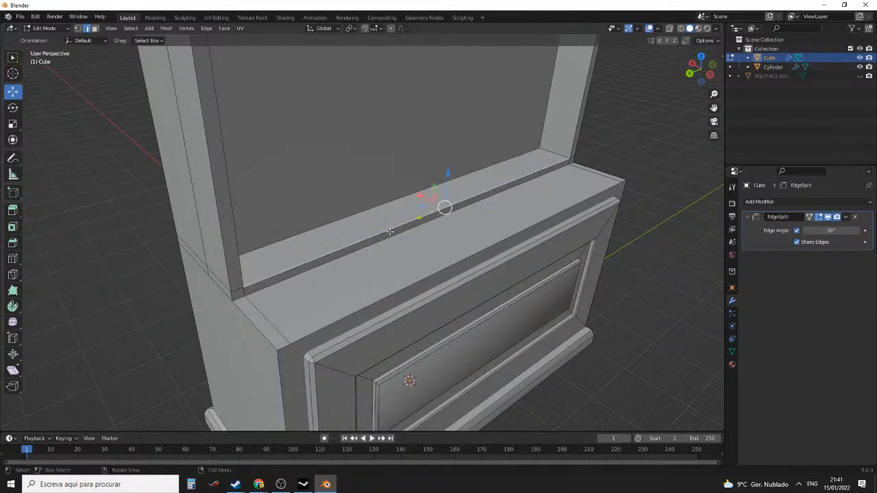
key("ctrl")
key("ctrl+b")
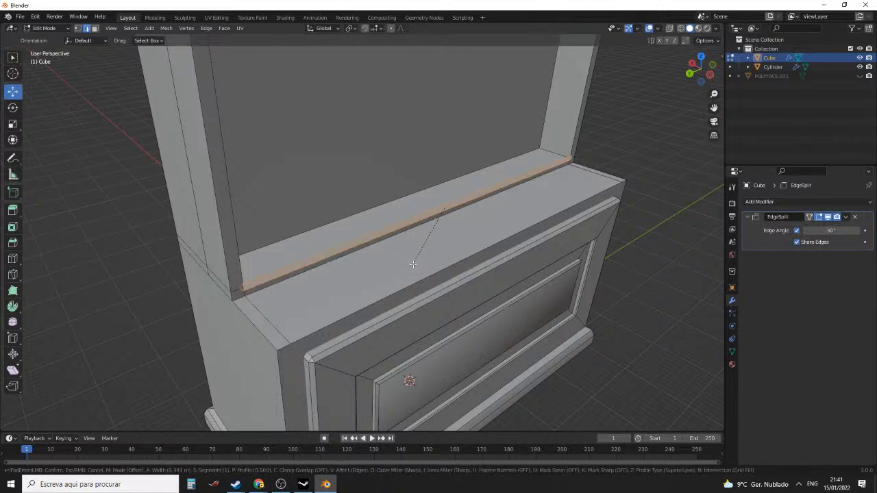
left_click(414, 264)
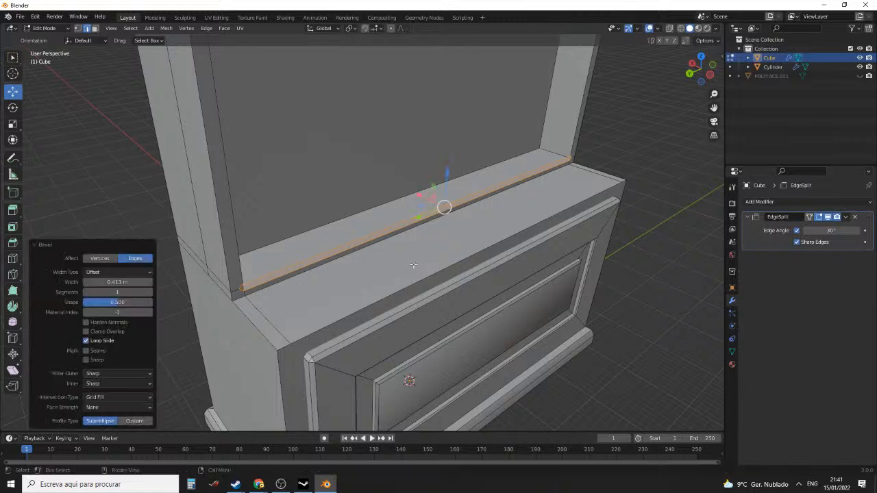
Connect the upright's inner corner vertex to the lower bevel corner vertex at both ends of the ledge
middle_click_drag(464, 232, 418, 230)
scroll(470, 215, "up", 3)
middle_click_drag(552, 218, 471, 224, "shift")
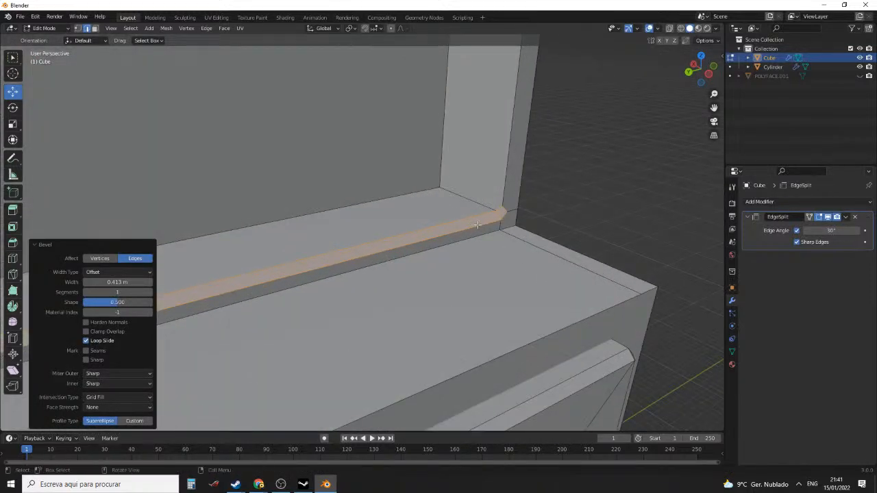
left_click(498, 215, "shift")
left_click(502, 206)
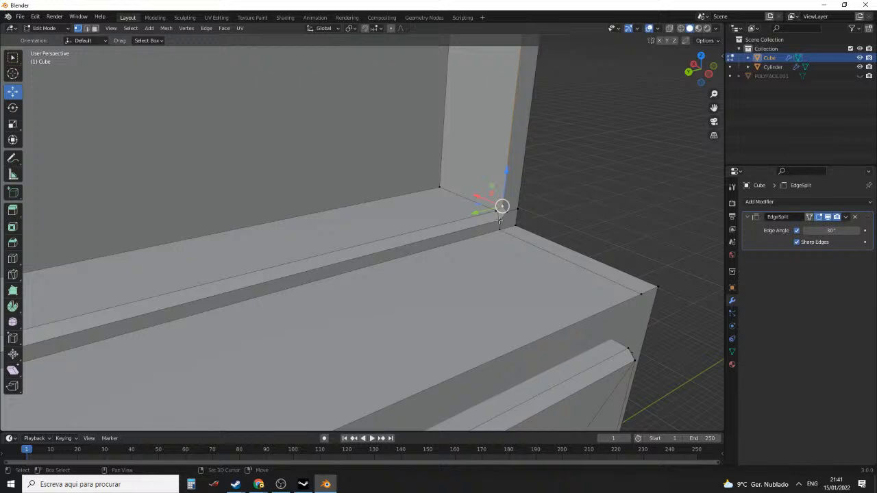
left_click(501, 220)
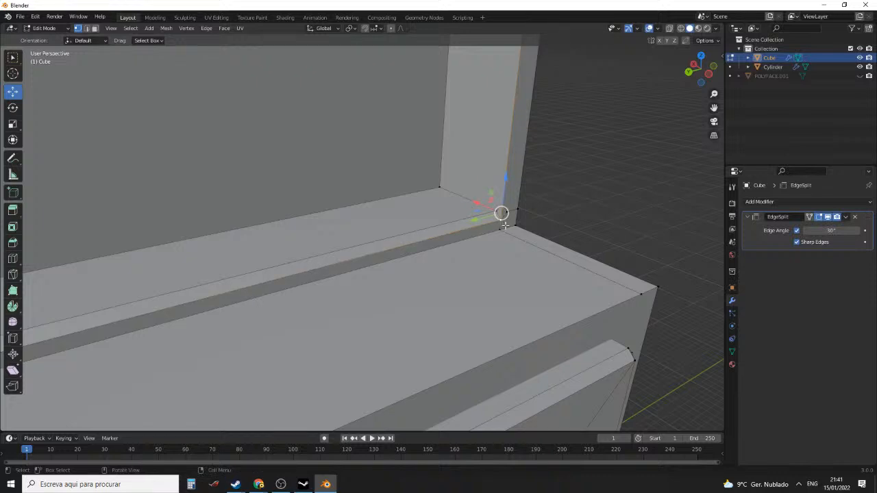
scroll(501, 226, "down", 3)
scroll(466, 234, "up", 4)
middle_click_drag(426, 243, 208, 253)
left_click(219, 233)
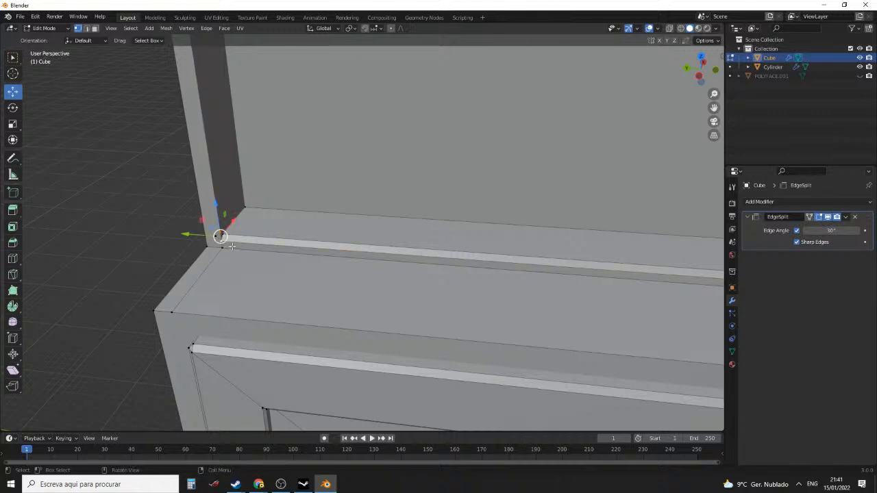
scroll(220, 238, "up", 3)
middle_click_drag(96, 243, 180, 237, "shift")
scroll(183, 240, "up", 2)
middle_click_drag(80, 237, 234, 243, "shift")
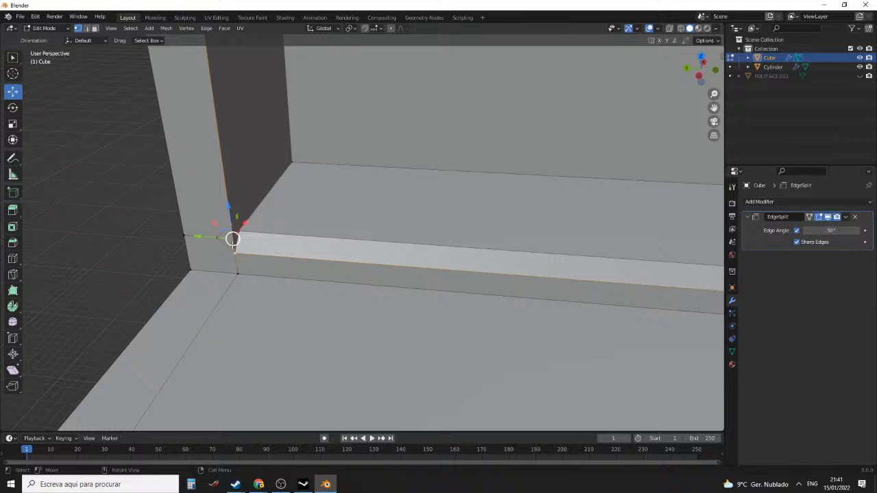
Dissolve the leftover bevel edges at the foot of the first upright's front face
left_click(233, 226)
left_click(220, 235, "shift")
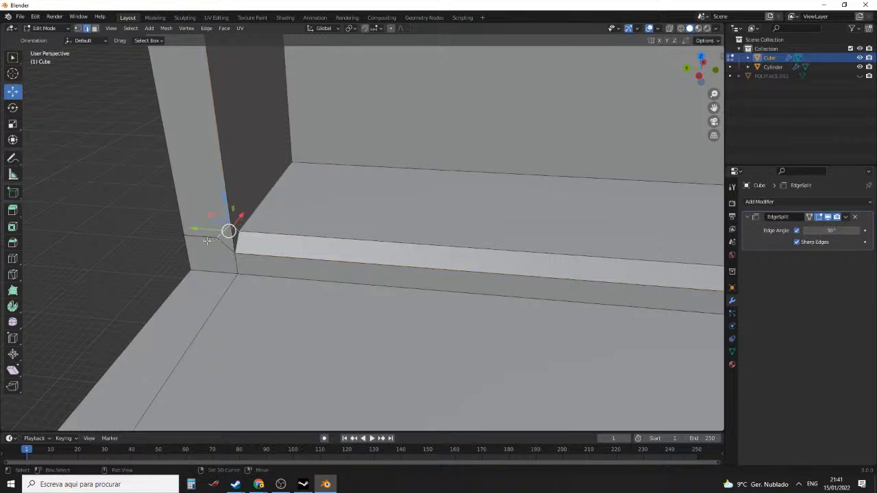
left_click(208, 239, "shift")
left_click(229, 246, "shift")
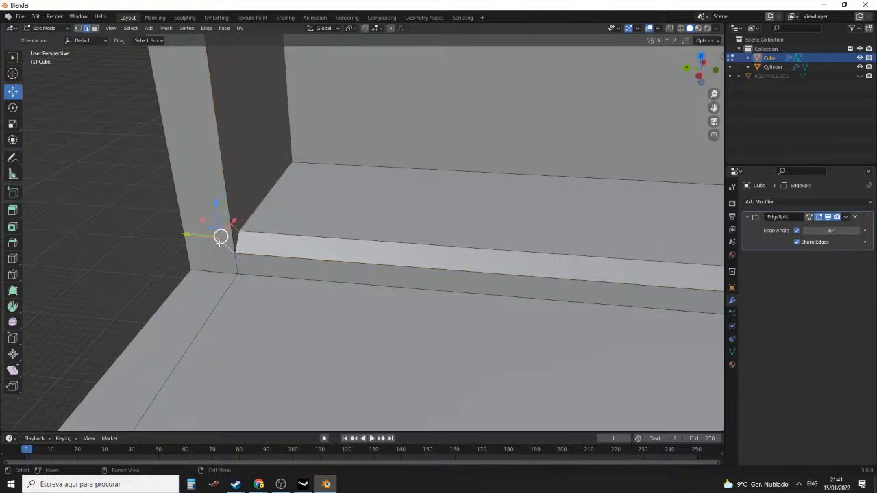
key("x")
left_click(220, 244)
middle_click_drag(220, 243, 543, 221)
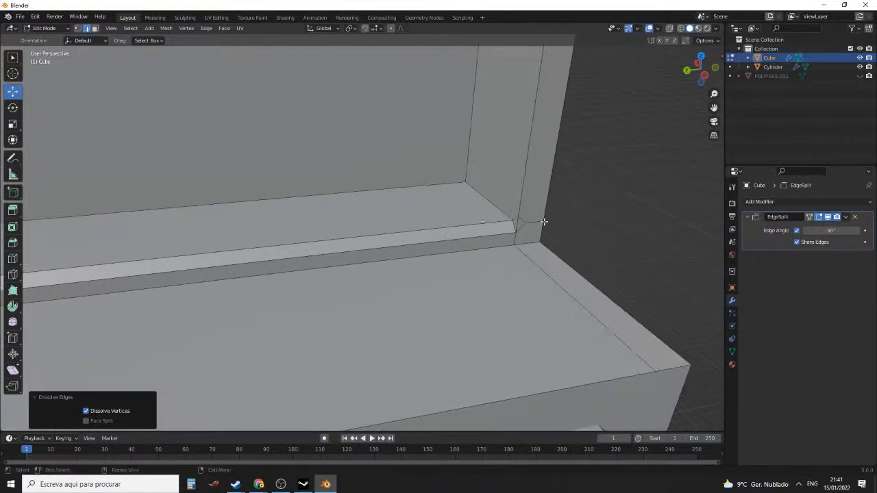
Dissolve the matching leftover bevel edges at the foot of the opposite upright
left_click(529, 220)
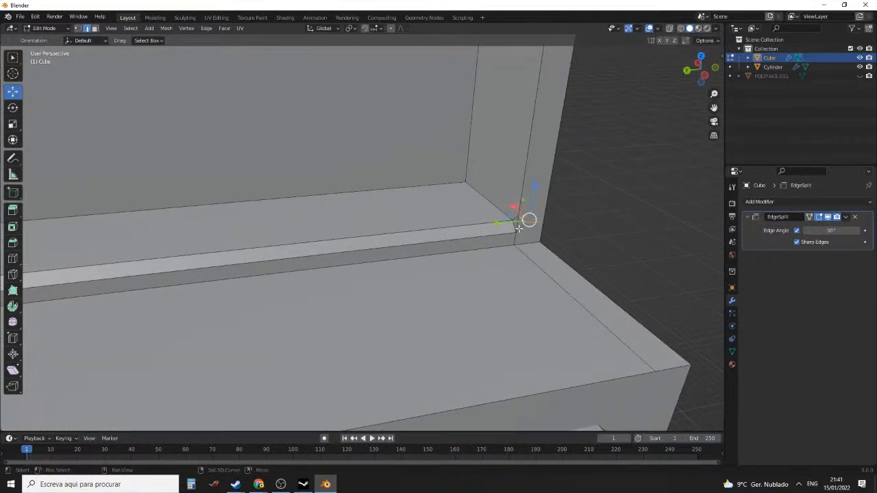
left_click(518, 228, "shift")
left_click(512, 219, "shift")
key("ctrl+z")
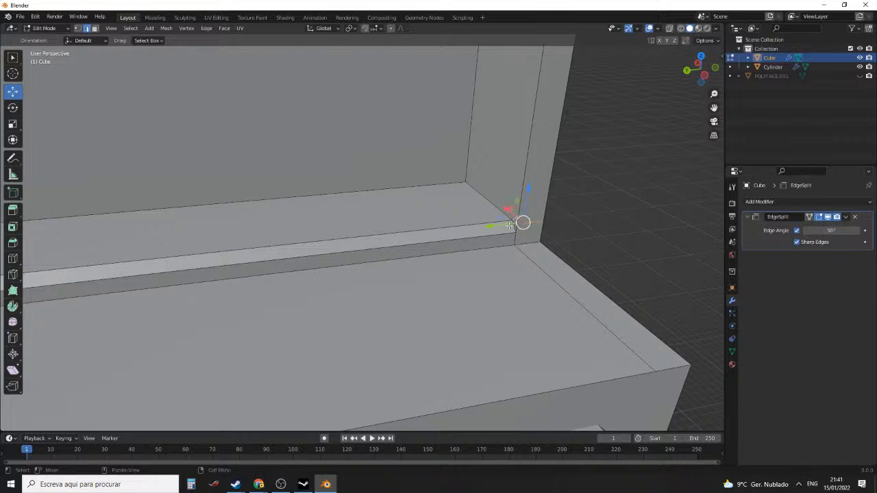
key("x")
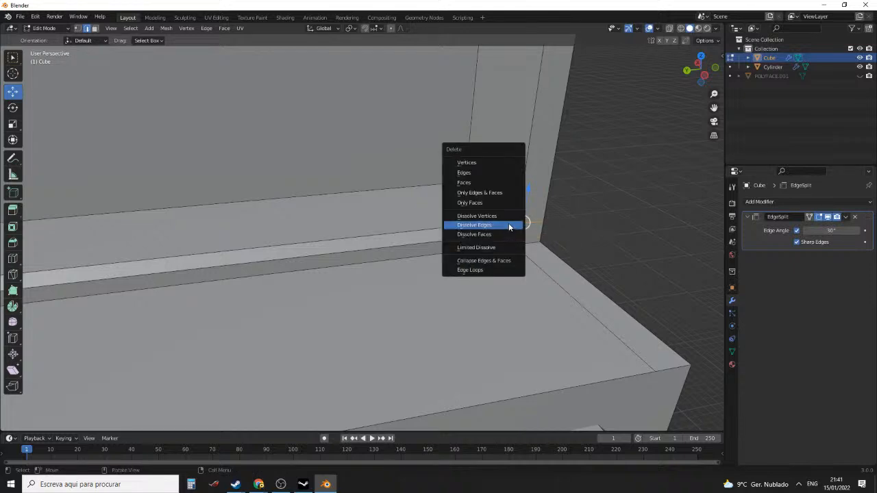
left_click(508, 224)
Review the cabinet in Object Mode, and browse the related German ticket cabinet photos in Chrome for the upper section's proportions
middle_click_drag(508, 224, 473, 227)
key("Tab")
scroll(498, 224, "down", 4)
scroll(455, 200, "up", 3)
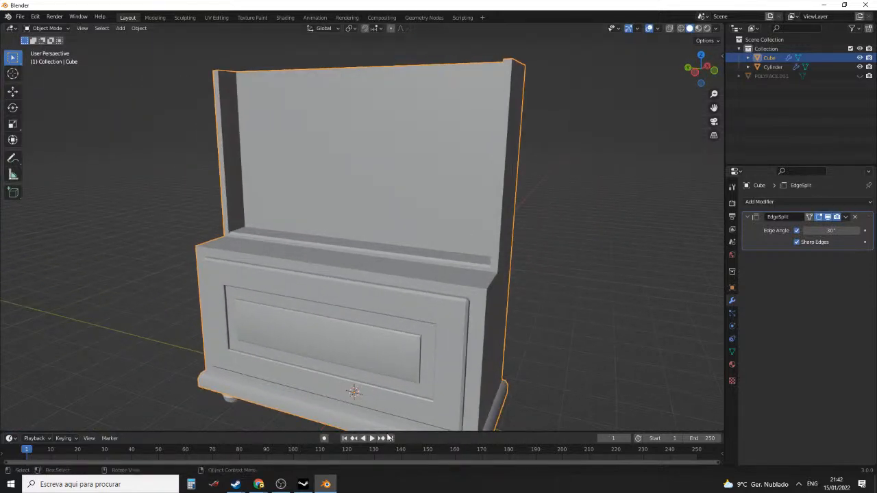
left_click(328, 486)
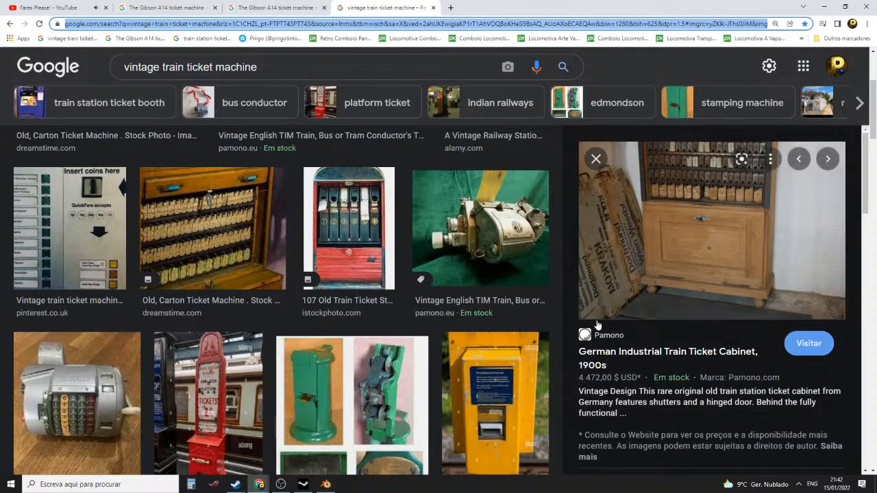
scroll(637, 325, "down", 7)
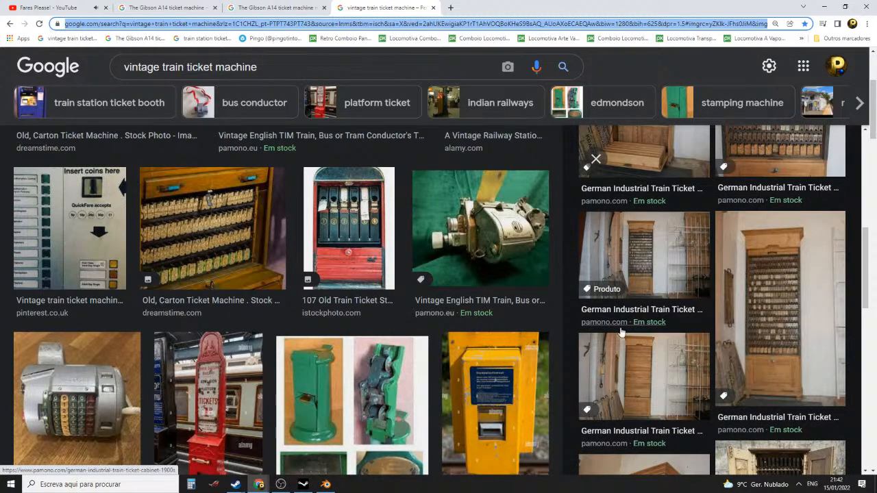
left_click(325, 485)
Show POLYFACE.001 to compare its height with the upper section, return the cabinet to Edit Mode, and hide the block-out again
middle_click_drag(486, 187, 553, 187)
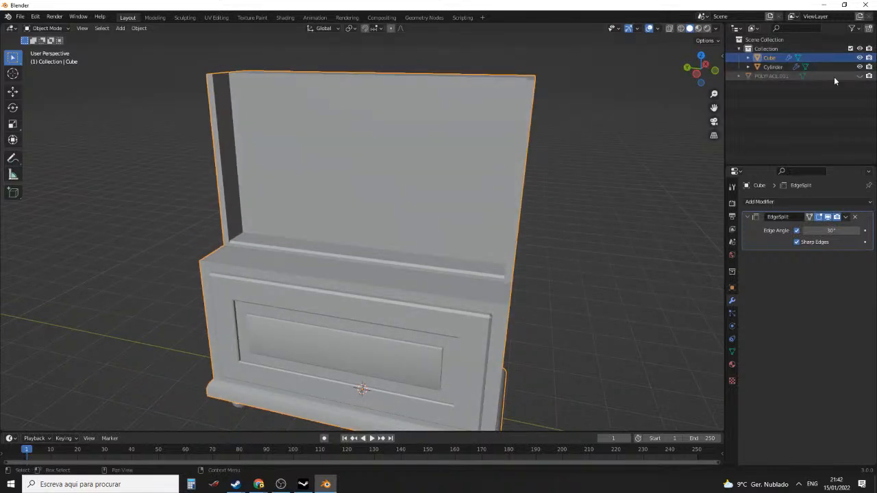
left_click(859, 76)
middle_click_drag(426, 183, 499, 151)
middle_click_drag(502, 218, 537, 223)
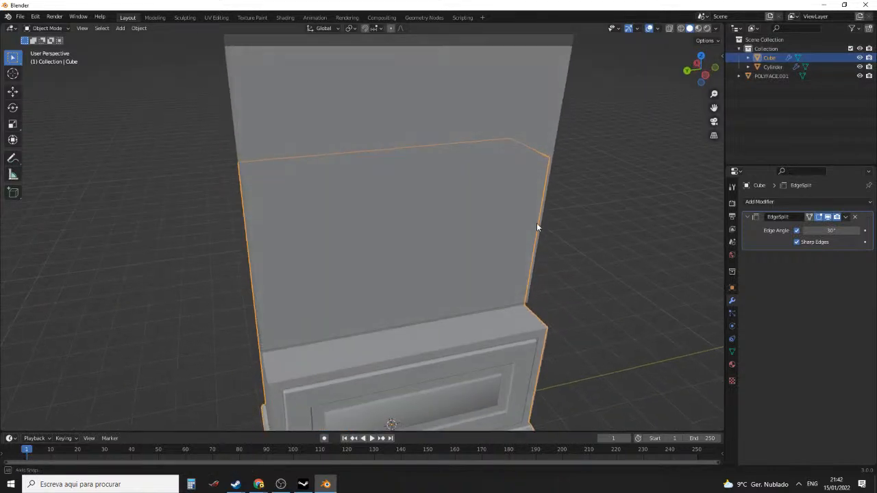
key("Tab")
left_click(860, 76)
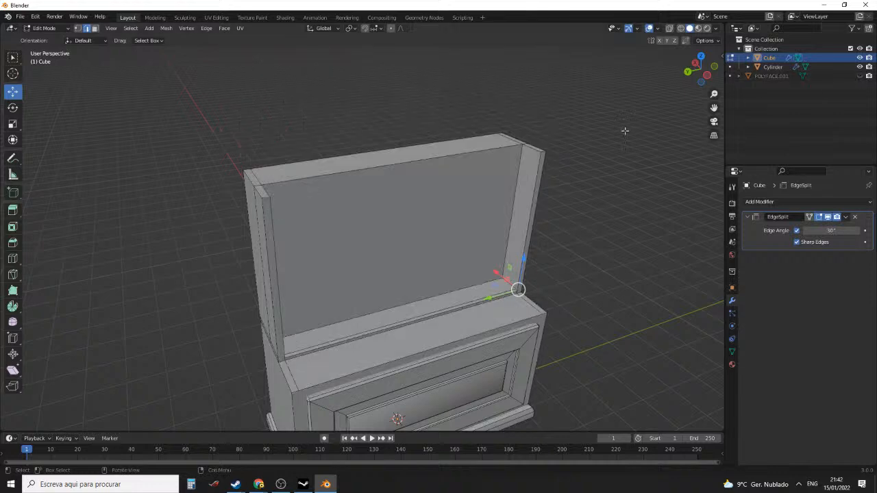
Show POLYFACE.001 and raise the top faces of the back and both side uprights about 21.3 m to the block-out's upper band
key("alt+a")
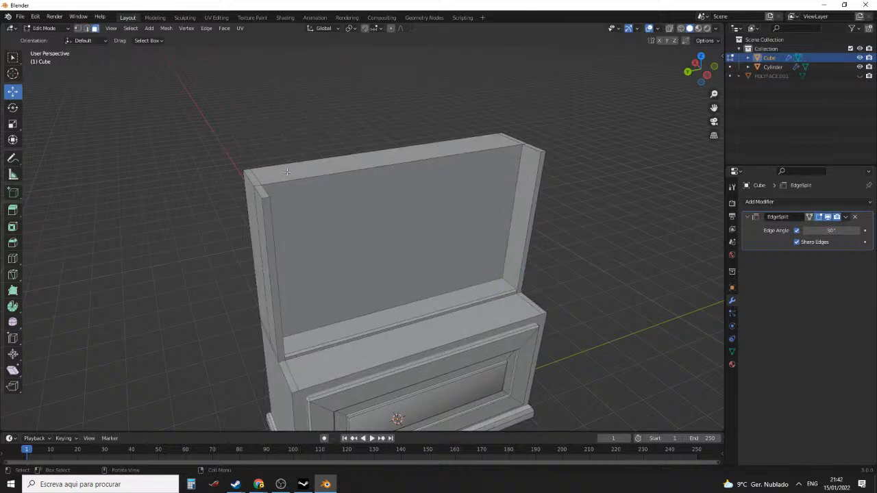
left_click(287, 173)
left_click(260, 181, "shift")
left_click(281, 173)
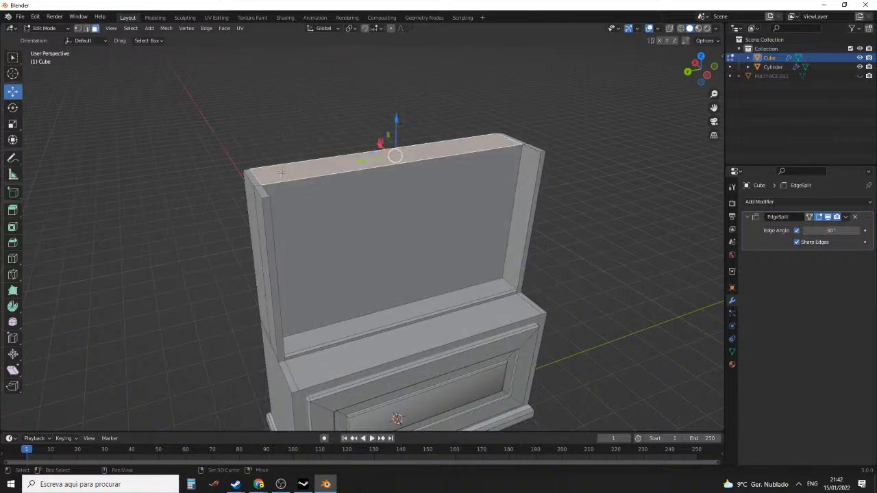
left_click(269, 195, "shift")
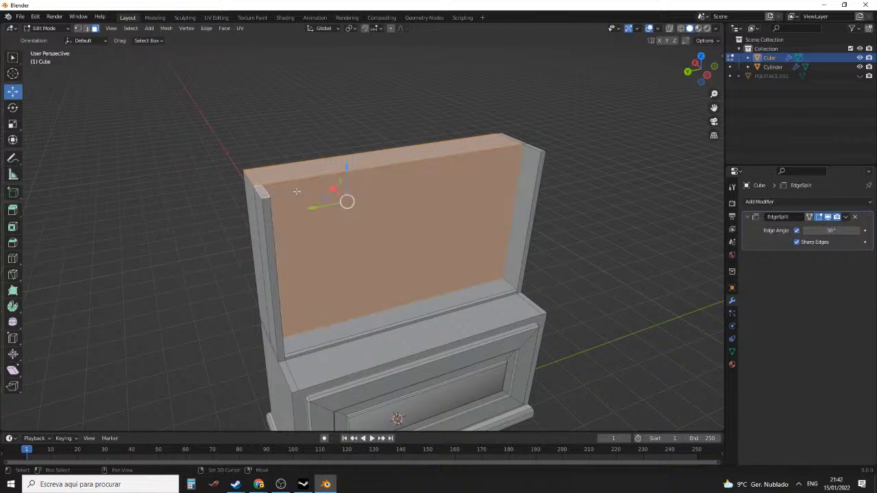
key("ctrl+z")
left_click(536, 150, "shift")
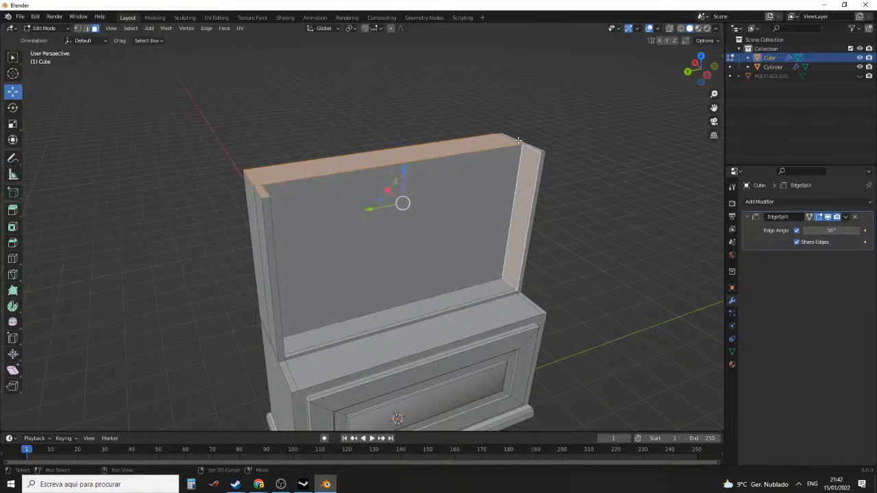
left_click(536, 147, "shift")
middle_click_drag(537, 147, 510, 280)
left_click(534, 163, "shift")
left_click(535, 186, "shift")
scroll(519, 182, "down", 4)
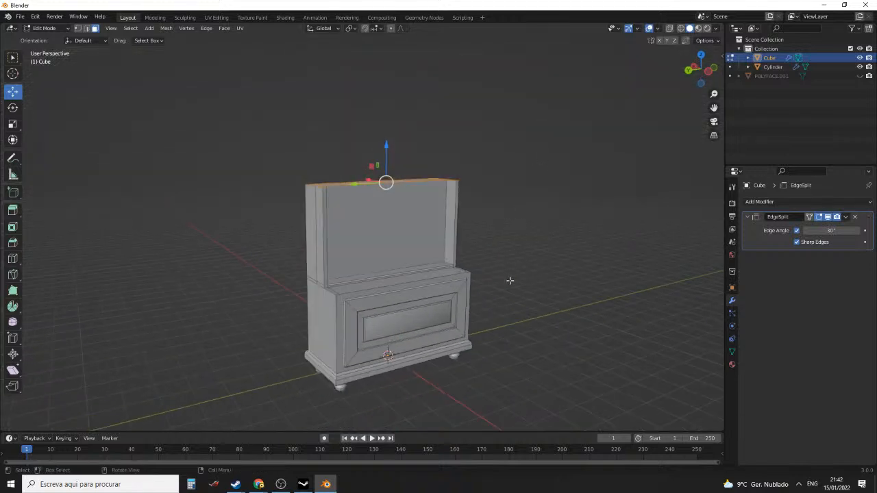
left_click(860, 76)
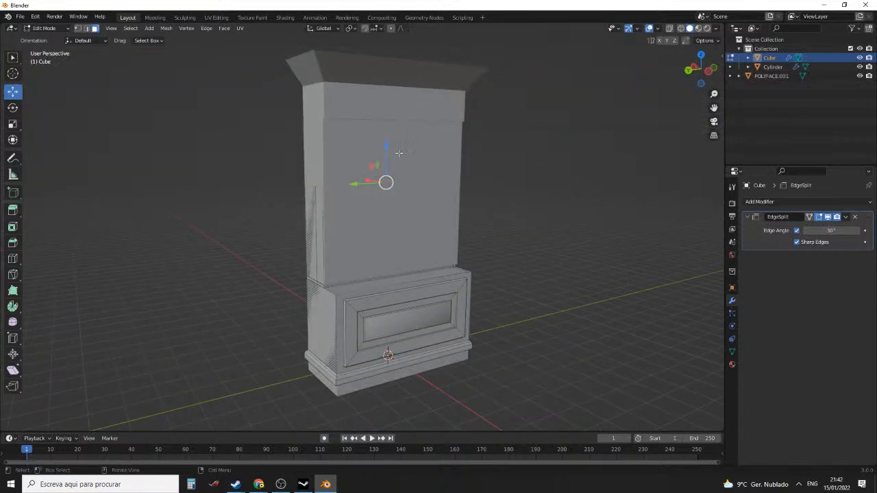
left_click(325, 485)
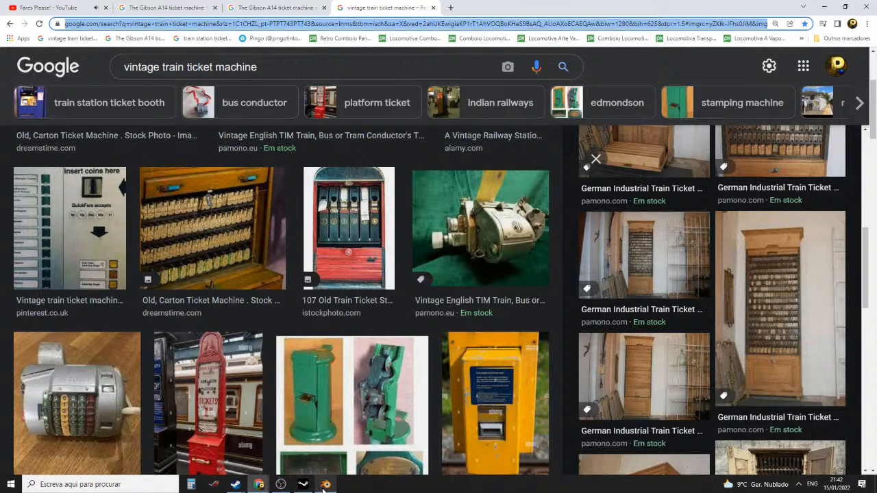
left_click(325, 485)
left_click_drag(388, 146, 388, 87)
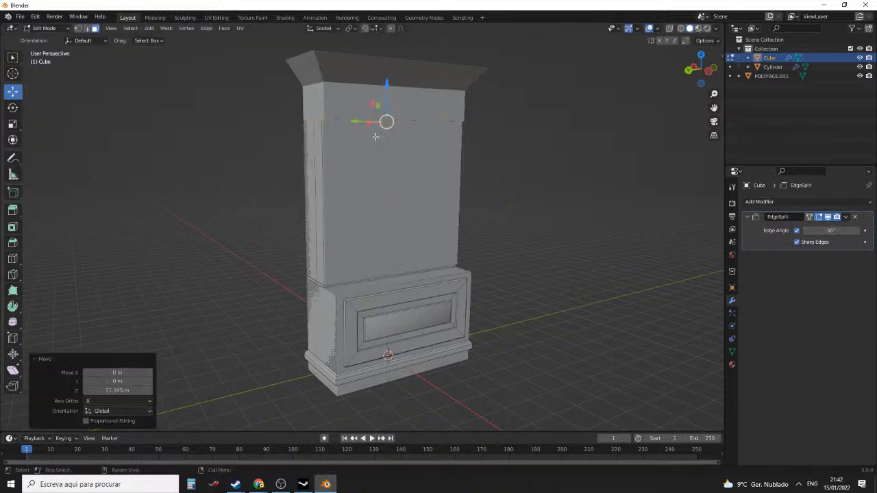
Consult the German ticket cabinet photos in Chrome, and extrude the upper section's top faces up to the block-out's cornice base with the block-out hidden
left_click(331, 487)
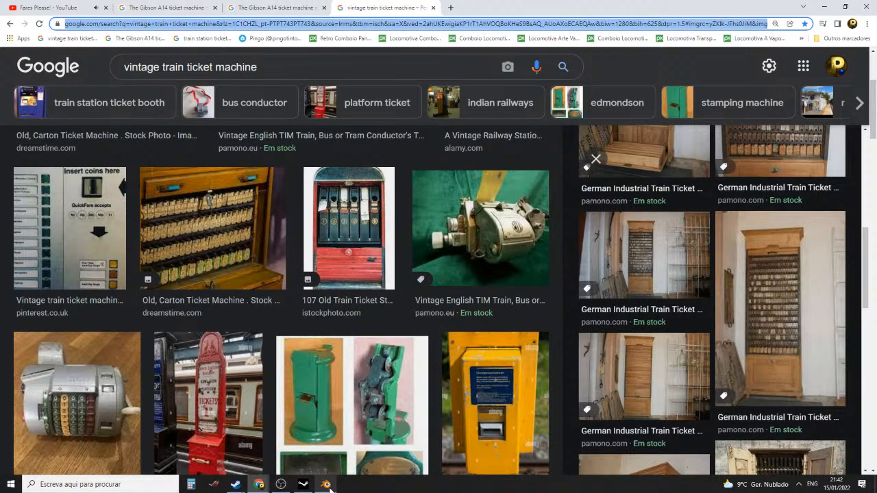
scroll(628, 315, "down", 3)
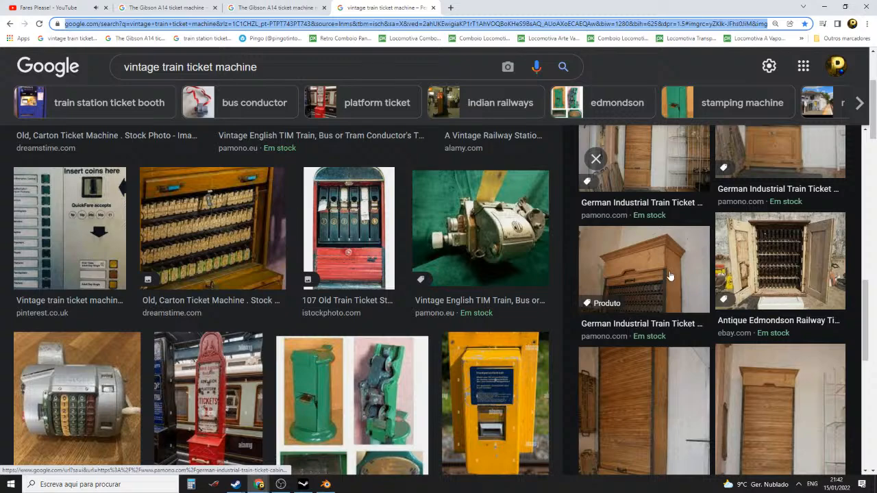
left_click(335, 486)
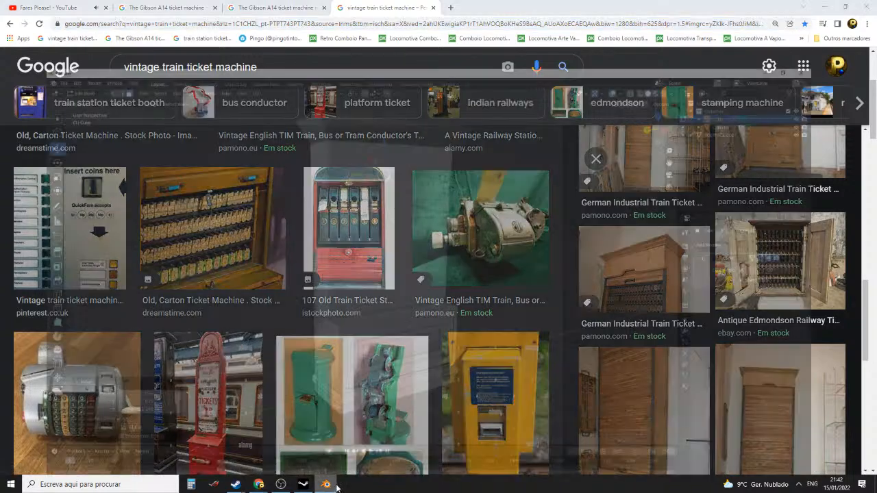
middle_click_drag(441, 162, 470, 164)
middle_click_drag(470, 164, 459, 236, "shift")
scroll(462, 220, "up", 3)
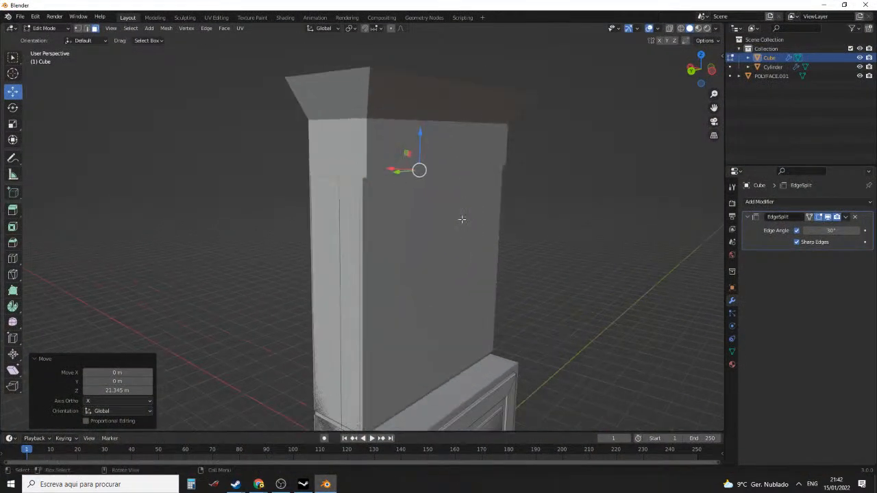
left_click(860, 76)
middle_click_drag(413, 205, 419, 192)
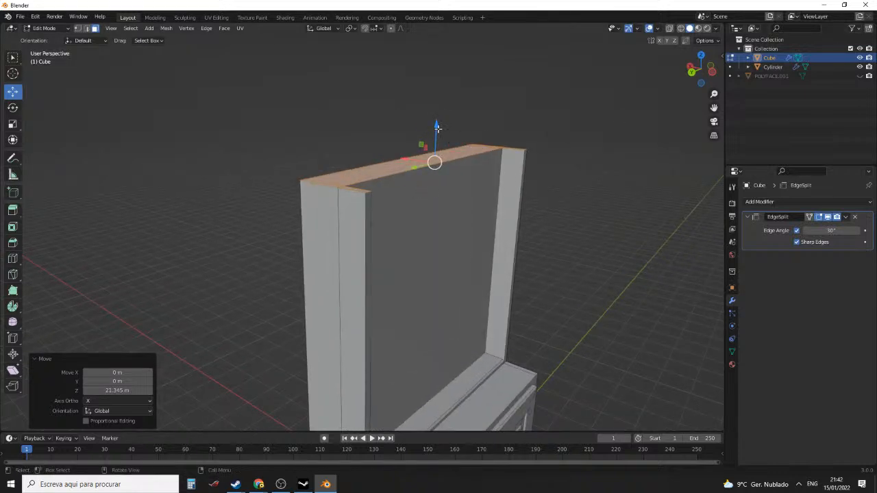
left_click_drag(438, 127, 446, 67)
left_click(861, 76)
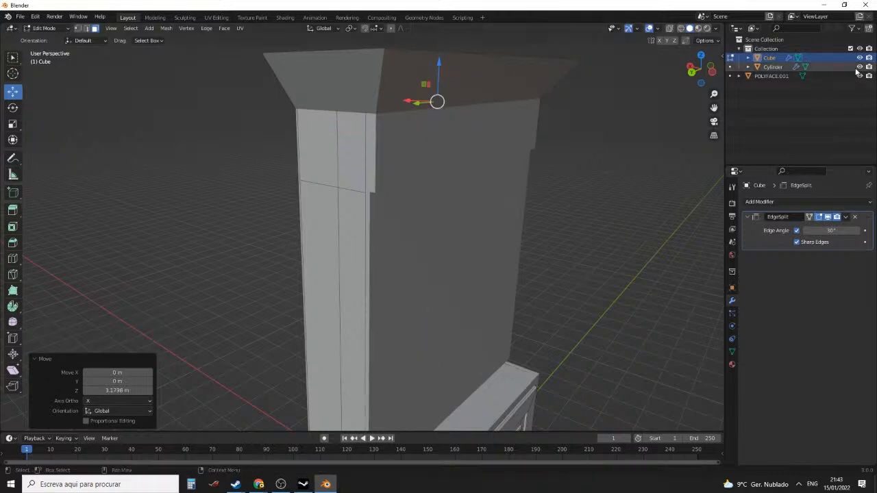
left_click(860, 76)
Extrude the narrow front faces of both uprights' top segments forward by about 1.2 m
middle_click_drag(523, 141, 541, 188)
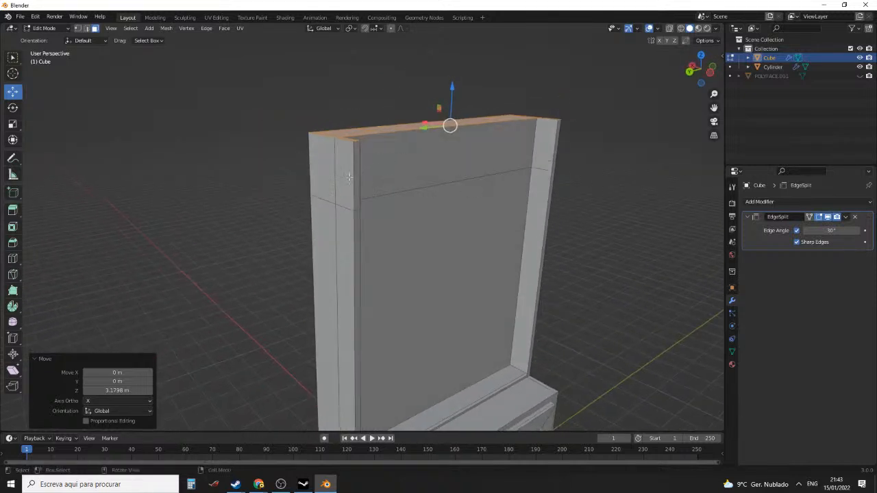
left_click(357, 177)
left_click(553, 148, "shift")
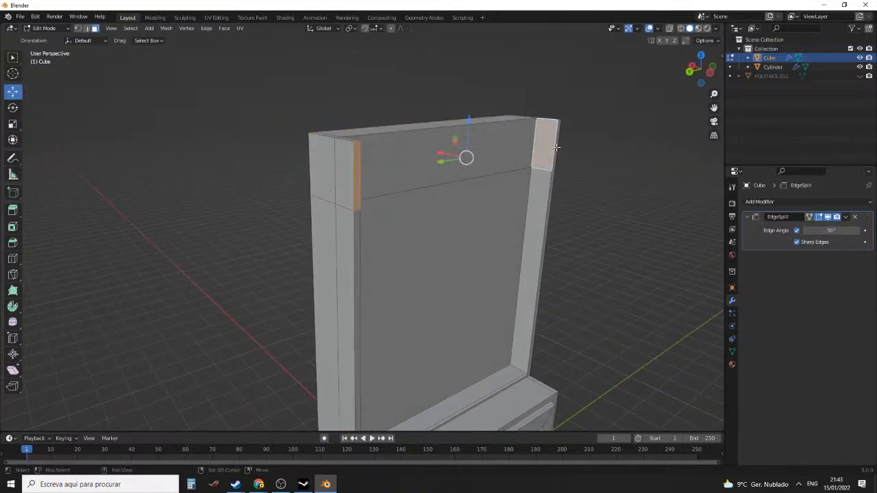
left_click(556, 149)
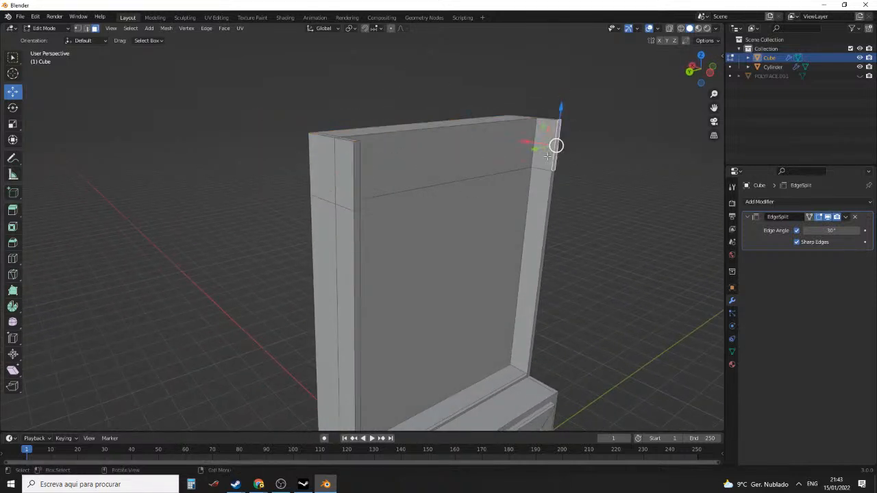
left_click(357, 184, "shift")
middle_click_drag(583, 188, 607, 192)
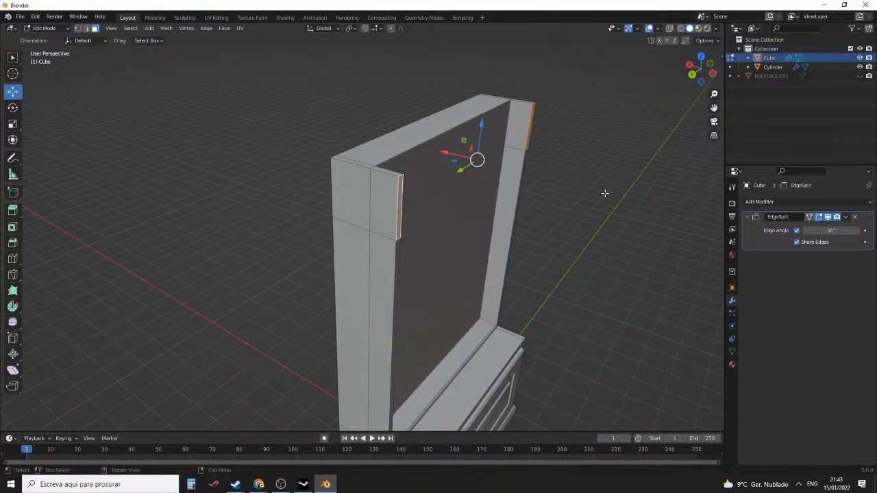
key("g")
key("z")
key("z")
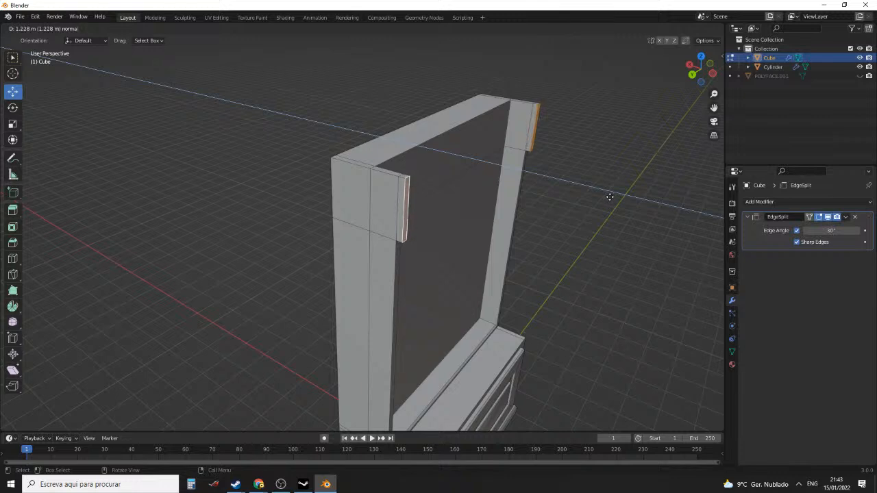
left_click(609, 196)
Bridge the facing inner sides of the two extruded front blocks with Bridge Edge Loops to form a board across the opening
middle_click_drag(609, 197, 594, 91)
left_click(210, 148)
left_click(574, 95, "shift")
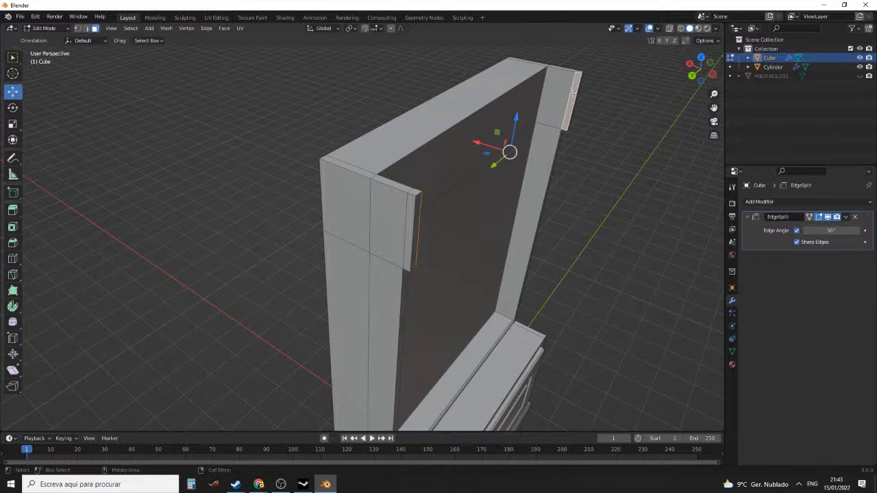
key("F3")
type("br")
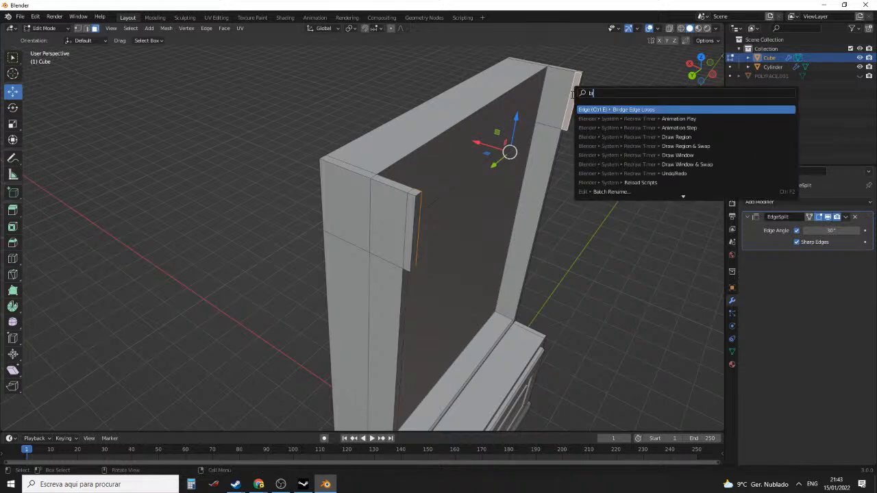
type("i")
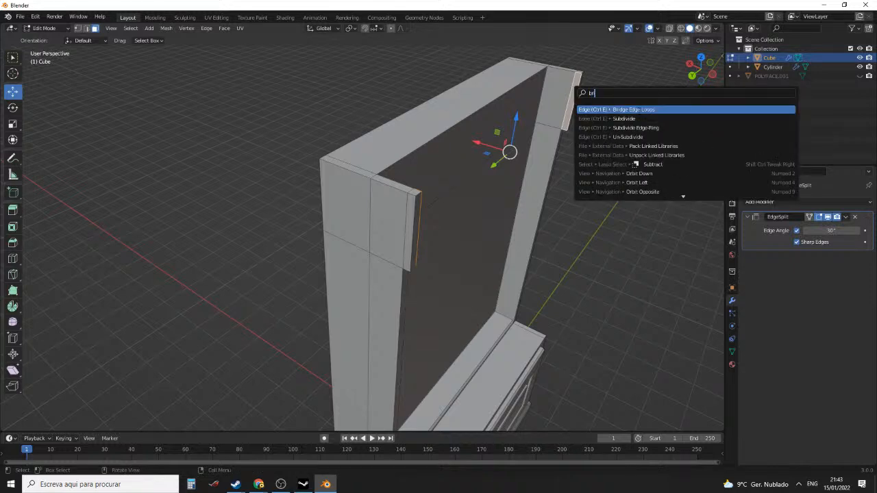
key("Return")
middle_click_drag(576, 96, 614, 69)
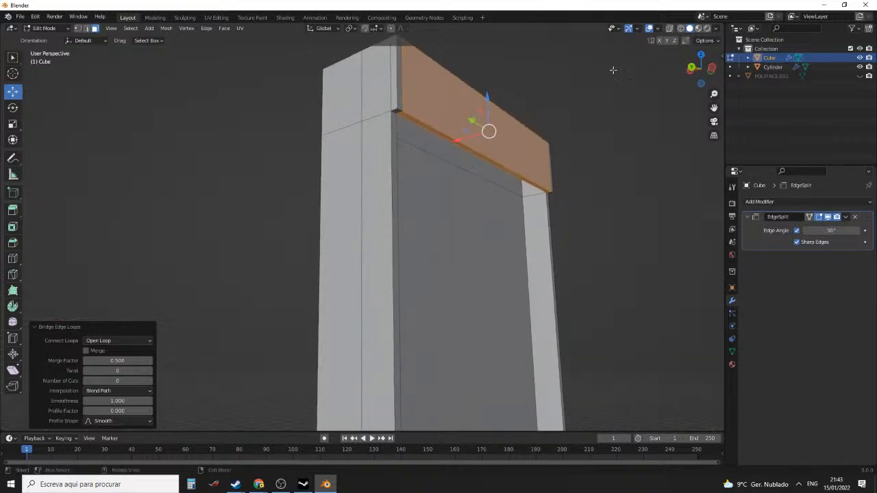
scroll(533, 146, "up", 3)
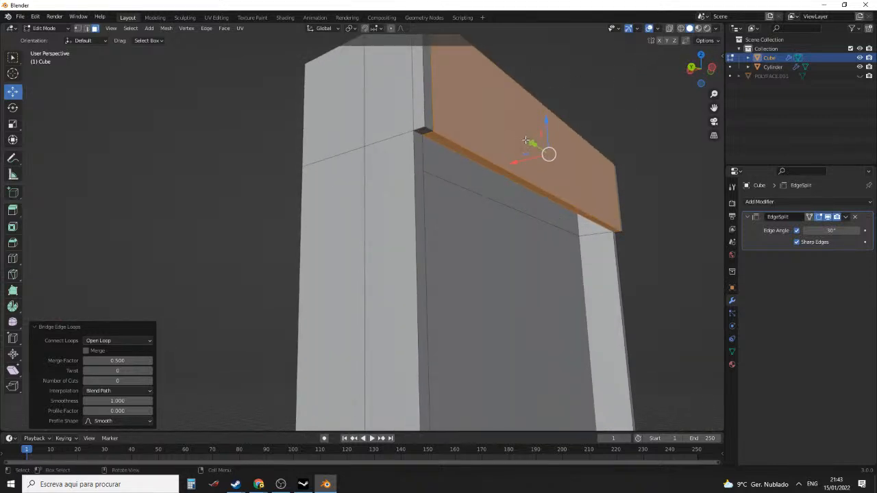
Dissolve the leftover vertical seam edges near both ends of the bridged front board
key("2")
left_click(425, 132)
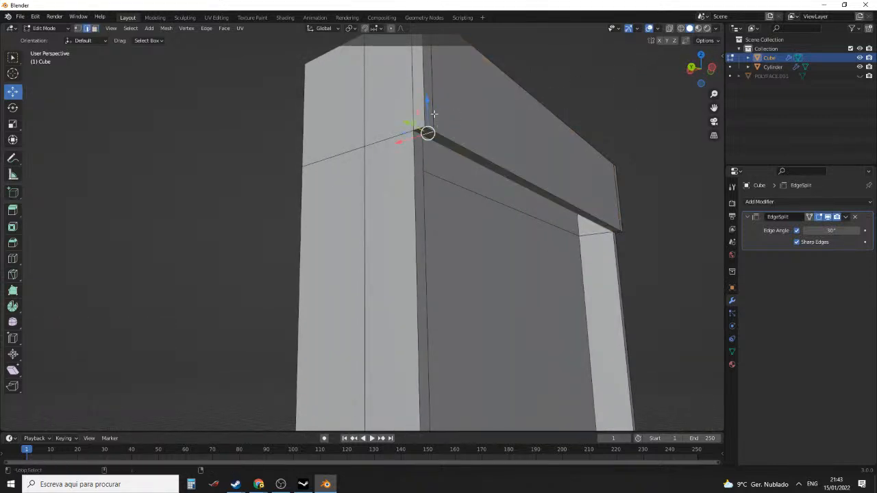
left_click(432, 115)
left_click(433, 115, "alt+shift")
left_click(433, 115, "alt+shift")
middle_click_drag(594, 126, 382, 160)
left_click(509, 137, "alt+shift")
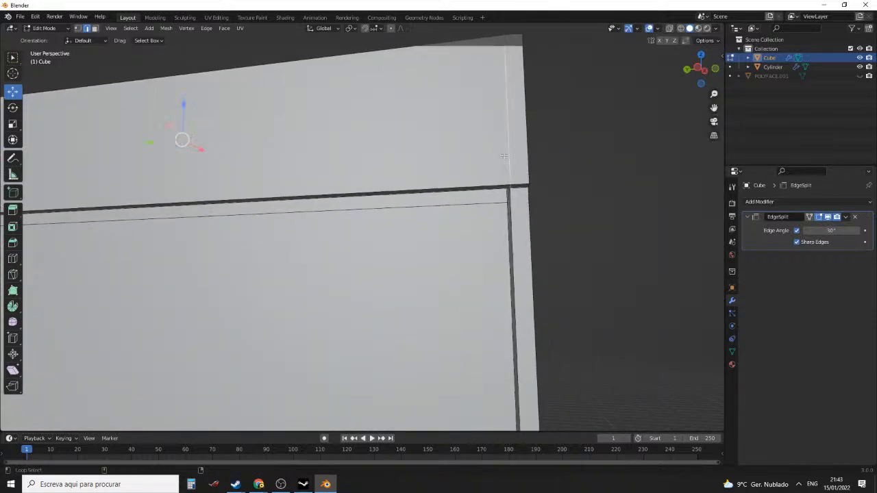
middle_click_drag(514, 137, 453, 235)
key("x")
left_click(505, 192)
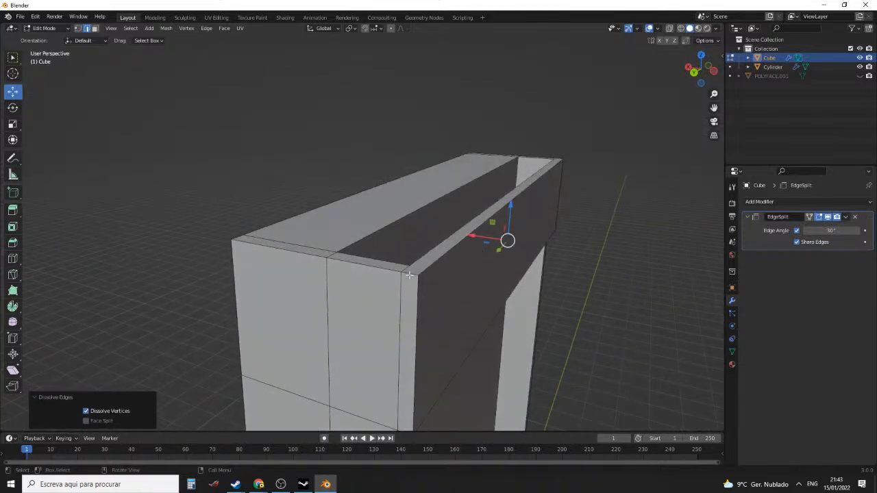
Select the outer edges around the front face of the top front board
left_click(410, 275)
left_click(429, 270, "shift")
middle_click_drag(454, 85, 449, 127, "shift")
left_click(387, 146, "shift")
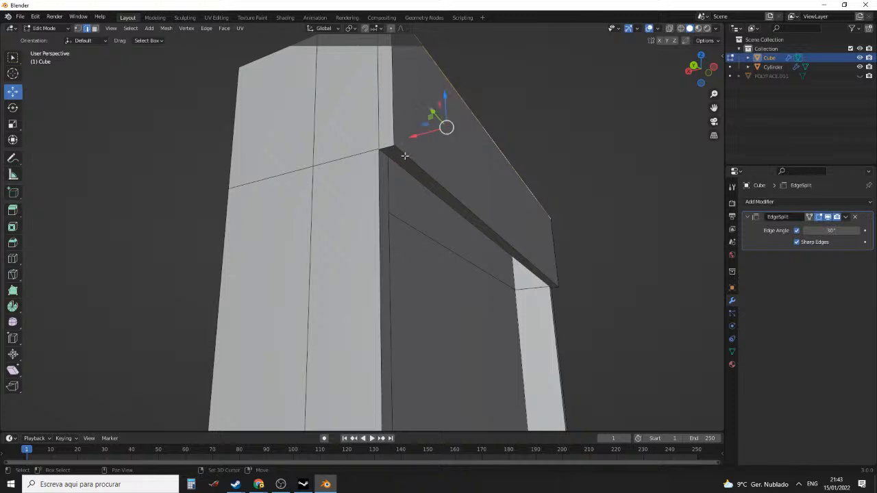
left_click(405, 156, "shift")
middle_click_drag(396, 125, 493, 192)
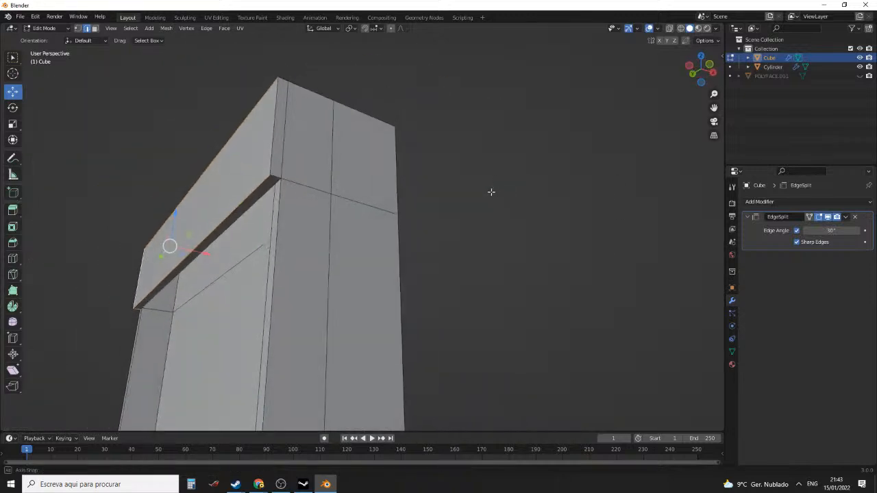
left_click(283, 177, "shift")
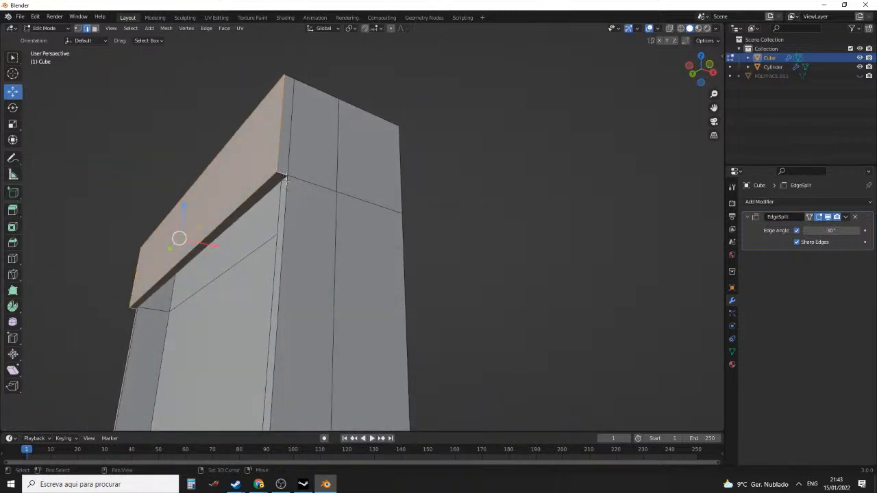
middle_click_drag(273, 185, 360, 260)
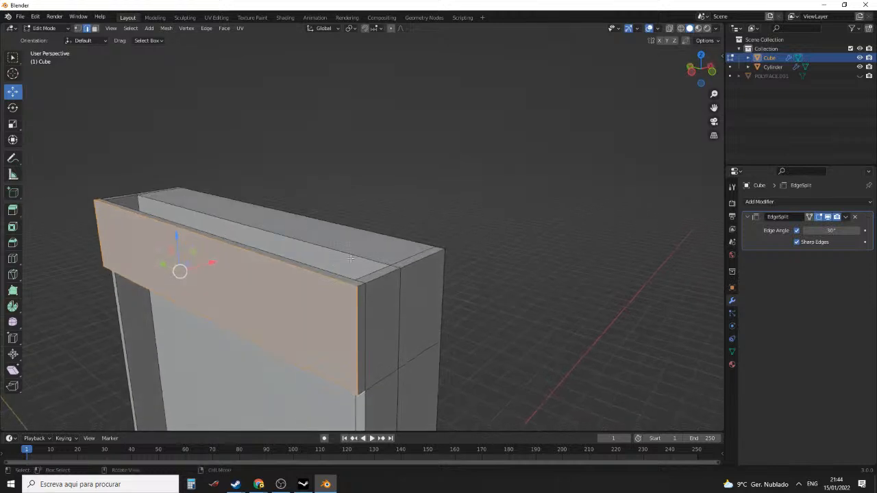
middle_click_drag(427, 278, 580, 249)
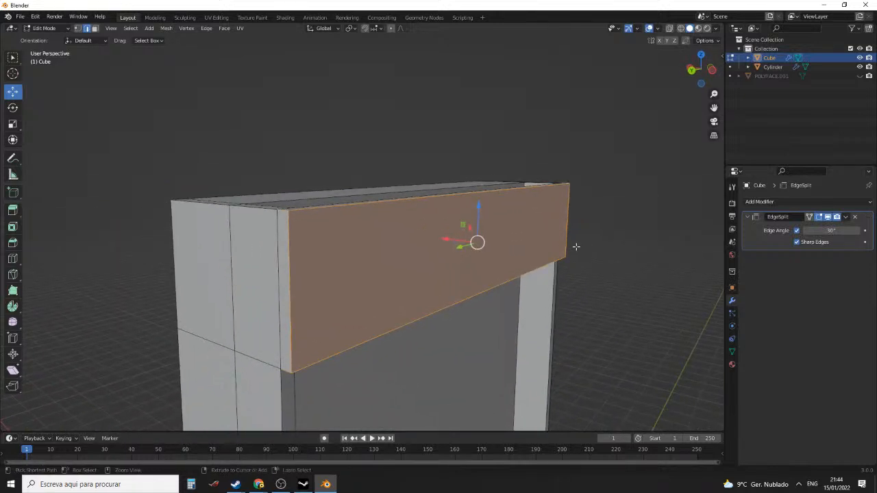
Try to bevel the selected edges around the front board, and undo the attempt
key("ctrl+b")
key("Escape")
key("ctrl+z")
key("ctrl+z")
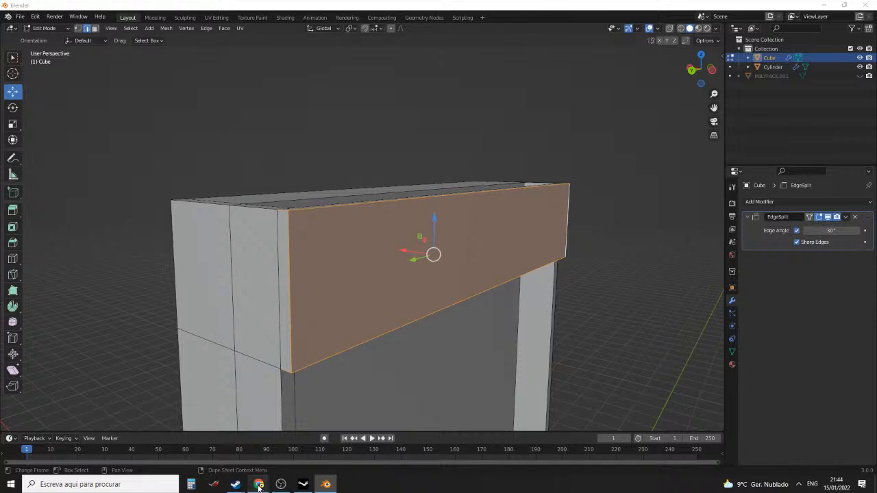
mouse_move(259, 485)
mouse_move(322, 446)
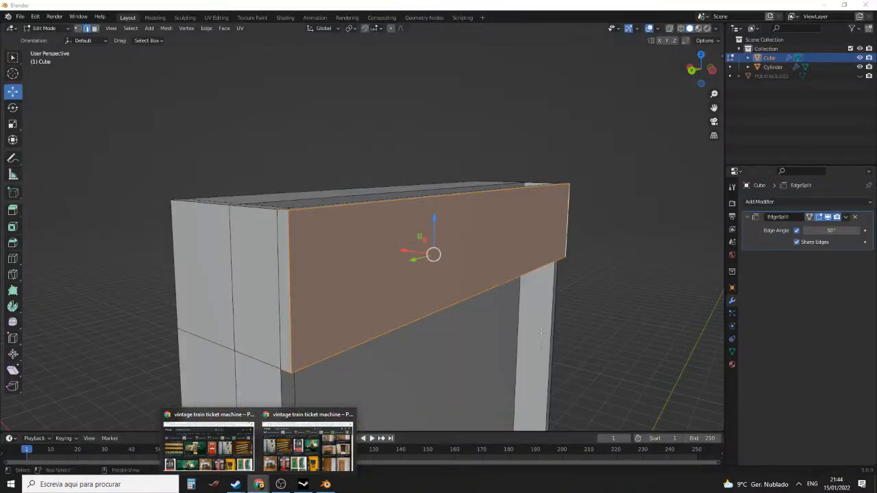
middle_click_drag(511, 301, 569, 253)
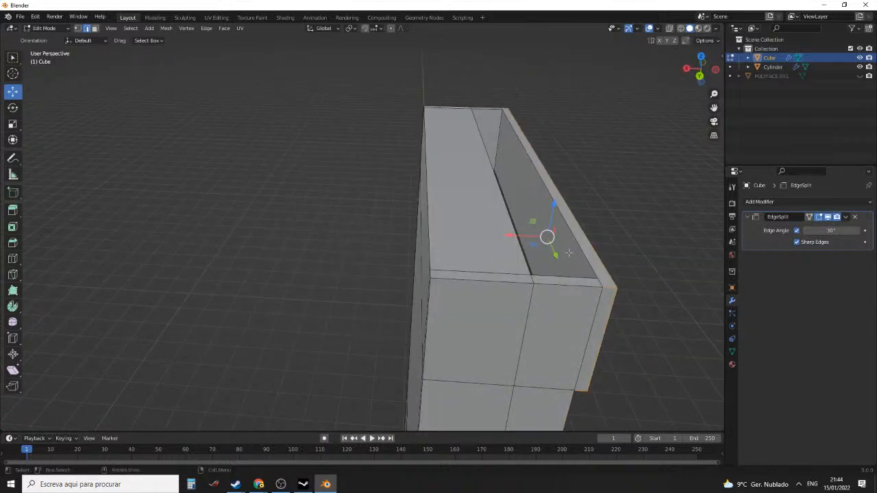
Add one centred horizontal loop cut around the inner walls of the cavity behind the top front board
key("ctrl+r")
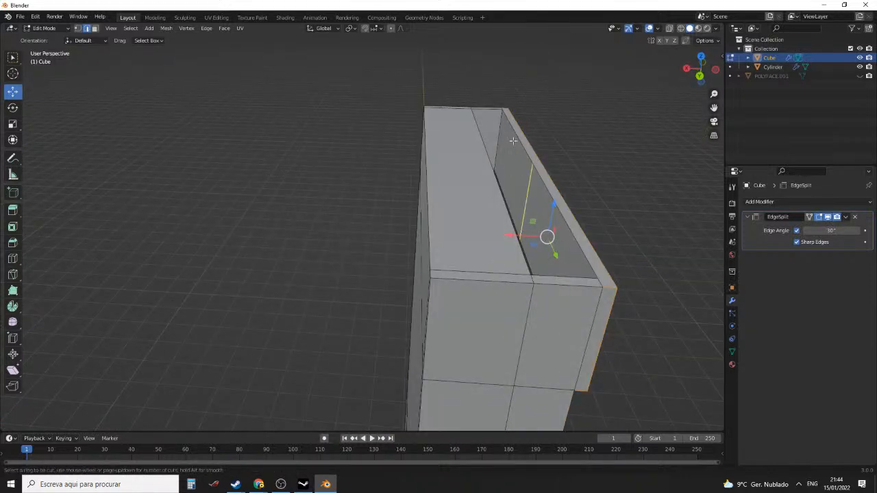
left_click(501, 137)
right_click(501, 137)
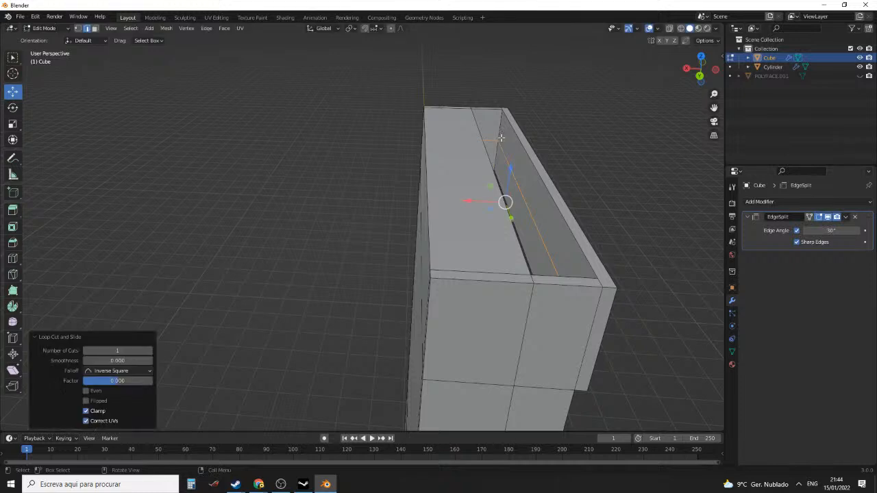
middle_click_drag(517, 148, 547, 183)
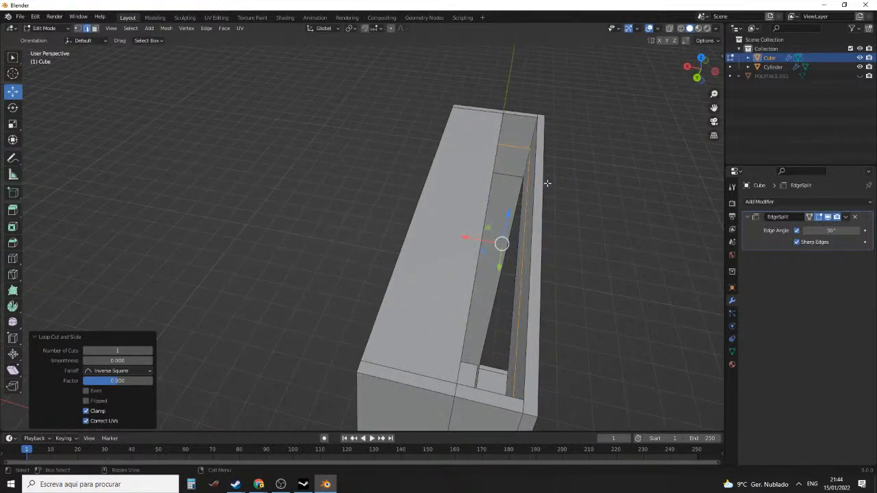
Select the ring of inner wall faces above the new loop cut and delete those faces
left_click(540, 141)
left_click(531, 135)
key("alt+a")
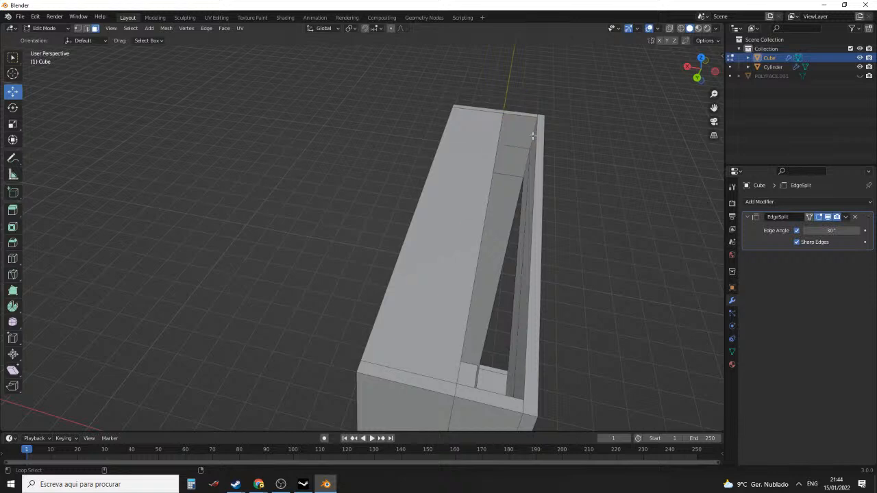
left_click(532, 137, "alt")
middle_click_drag(532, 139, 443, 170)
key("x")
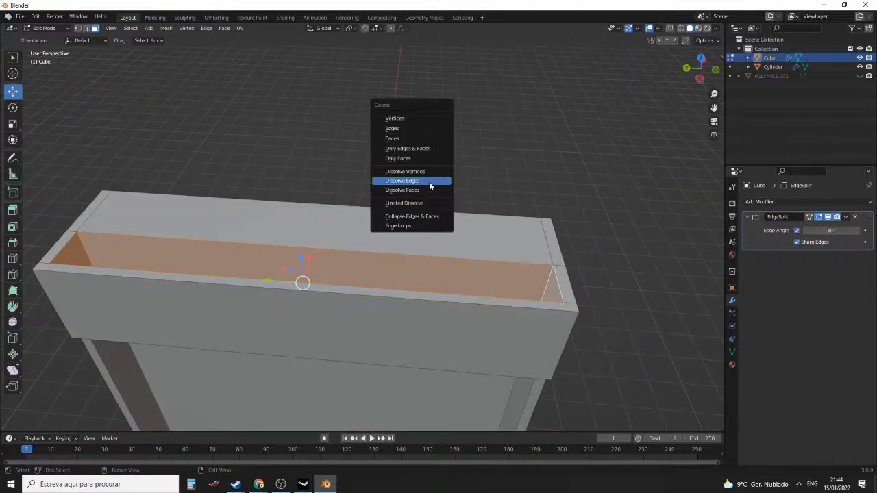
left_click(413, 140)
Select all the top faces of the upper section, including the front rim and end strips, and delete them
middle_click_drag(414, 143, 464, 203)
scroll(464, 204, "up", 2)
middle_click_drag(384, 179, 363, 281)
scroll(255, 199, "down", 2)
scroll(363, 281, "up", 1)
left_click(448, 298)
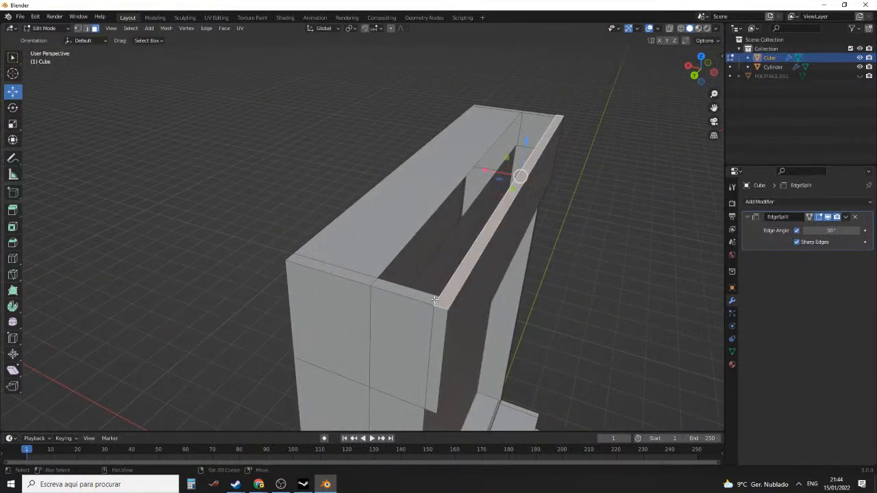
left_click(393, 288, "alt+shift")
middle_click_drag(385, 251, 490, 278)
left_click(511, 282, "shift")
left_click(517, 248, "shift")
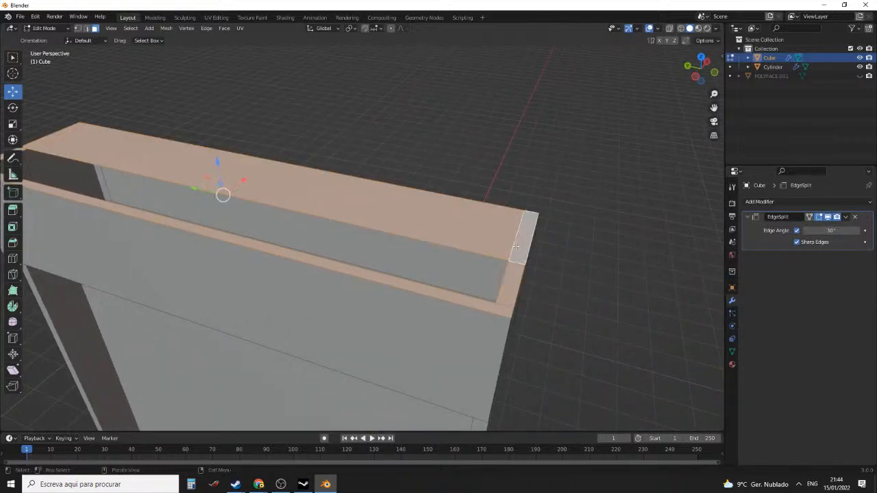
key("x")
left_click(516, 248)
Select the open edge loop around the inner opening behind the front board and fill it with a face
middle_click_drag(509, 249, 492, 228)
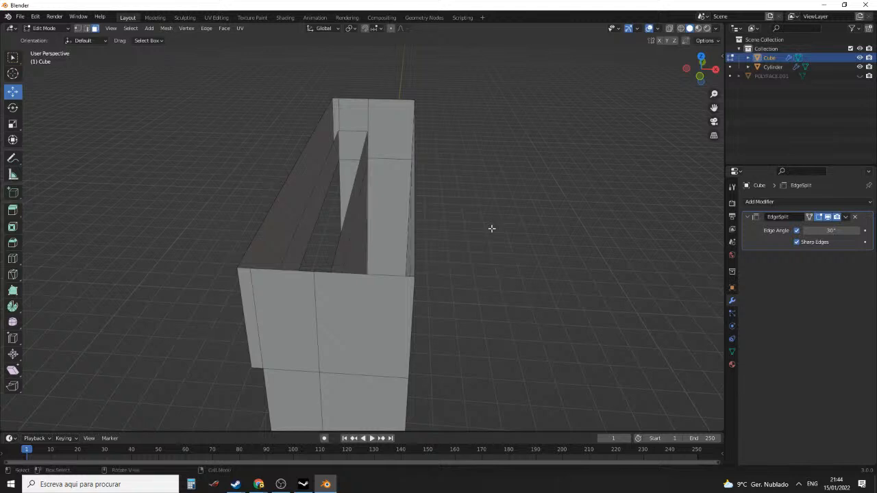
key("2")
left_click(348, 217)
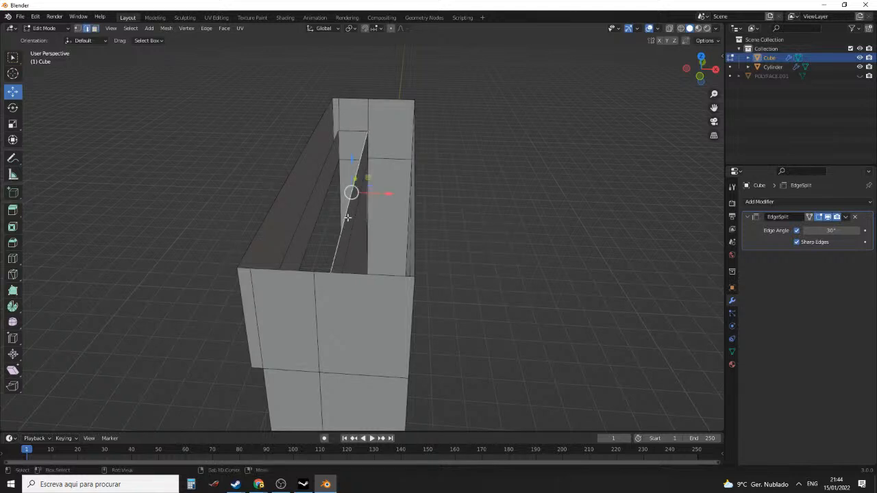
left_click(348, 218, "alt")
middle_click_drag(348, 217, 481, 169)
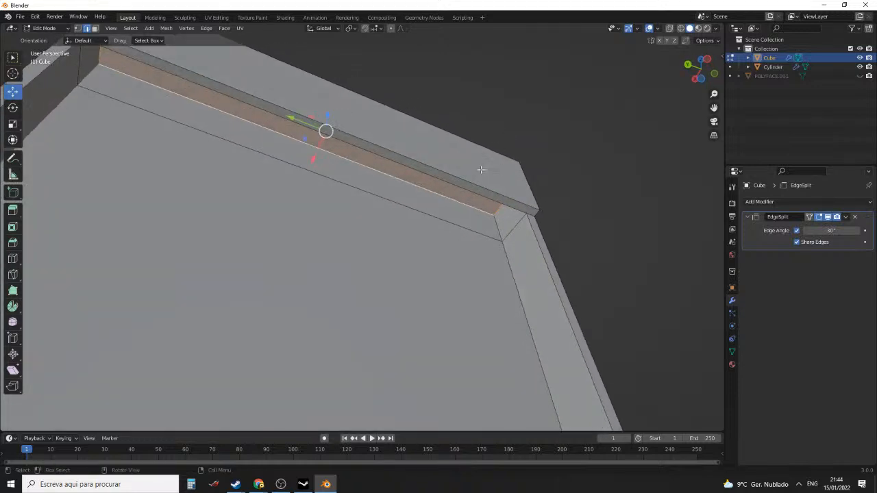
Move the horizontal face behind the front board down about 3.8 m along Z
key("3")
left_click(367, 164)
middle_click_drag(367, 163, 294, 150)
left_click_drag(278, 131, 280, 160)
middle_click_drag(280, 161, 408, 211)
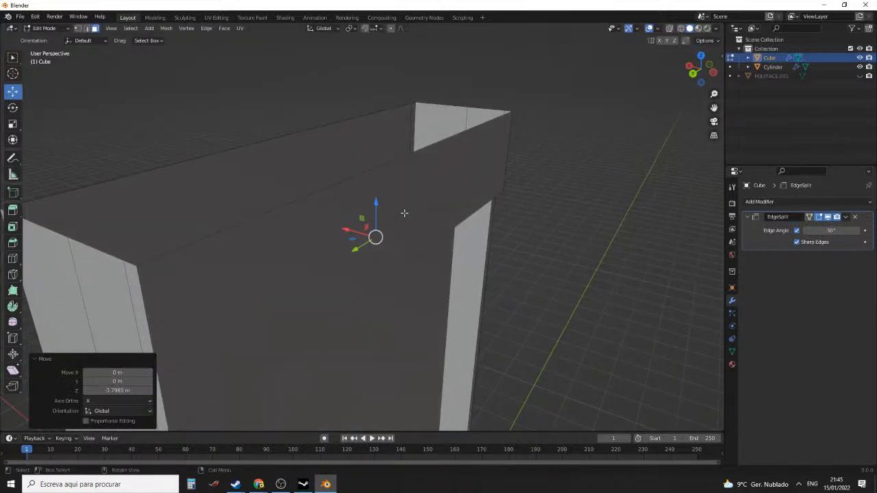
Select the boundary edge loop around the open top of the upper section and fill it with a face
key("2")
left_click(263, 217)
key("alt+a")
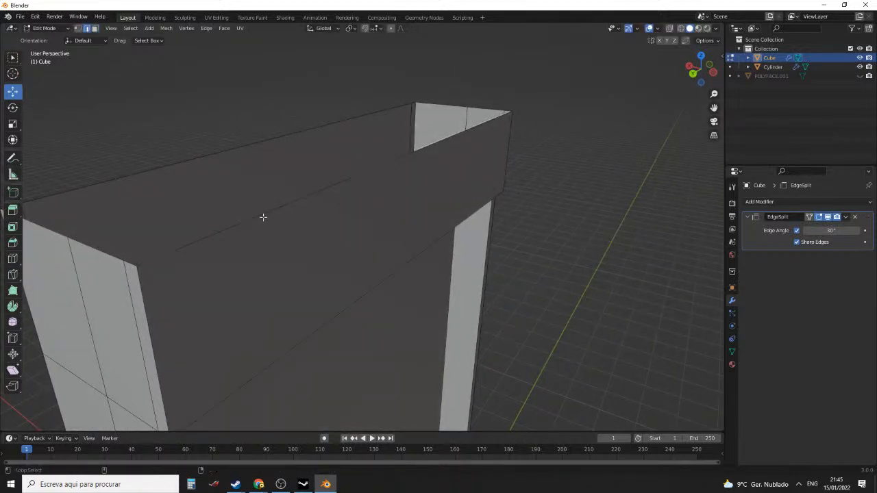
left_click(265, 216, "alt")
scroll(265, 216, "down", 3)
middle_click_drag(296, 214, 282, 229)
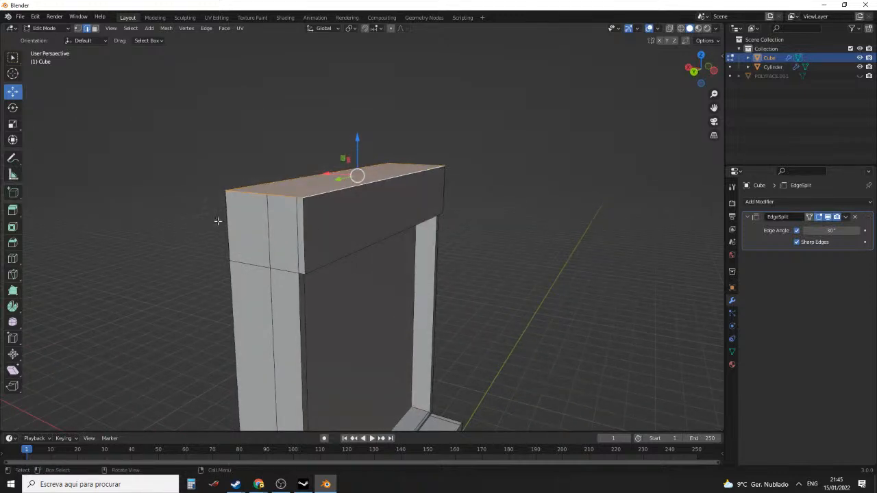
Dissolve the leftover vertical seam edges on the sides and back of the upper section
left_click(268, 223)
middle_click_drag(269, 224, 510, 213)
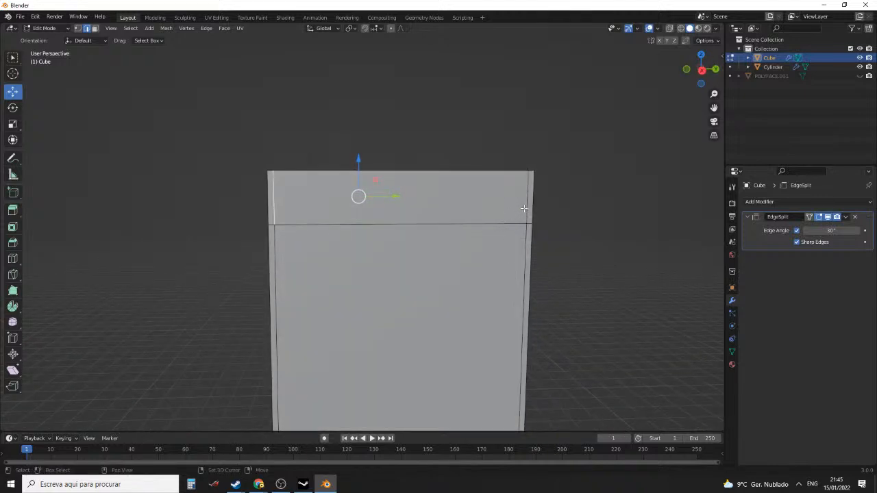
left_click(525, 205, "shift")
left_click(522, 249, "shift")
middle_click_drag(427, 267, 323, 221)
left_click(322, 222, "shift")
middle_click_drag(363, 263, 390, 215)
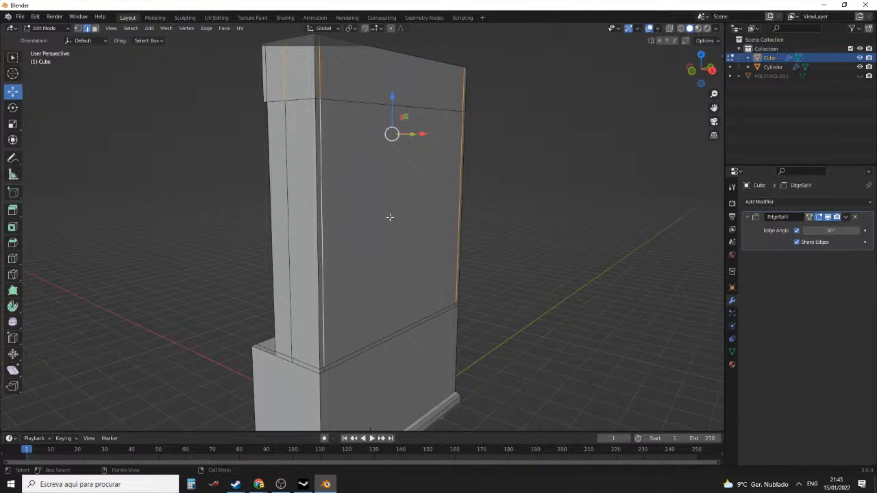
key("x")
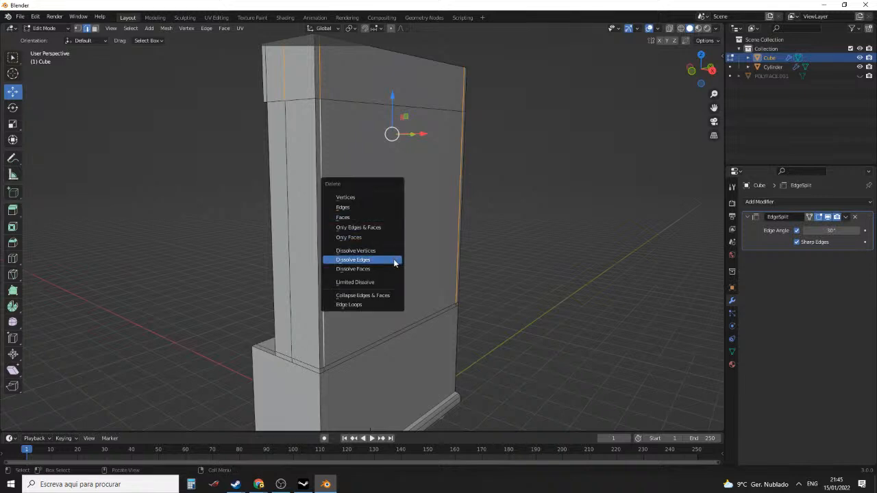
left_click(395, 263)
middle_click_drag(394, 263, 524, 248)
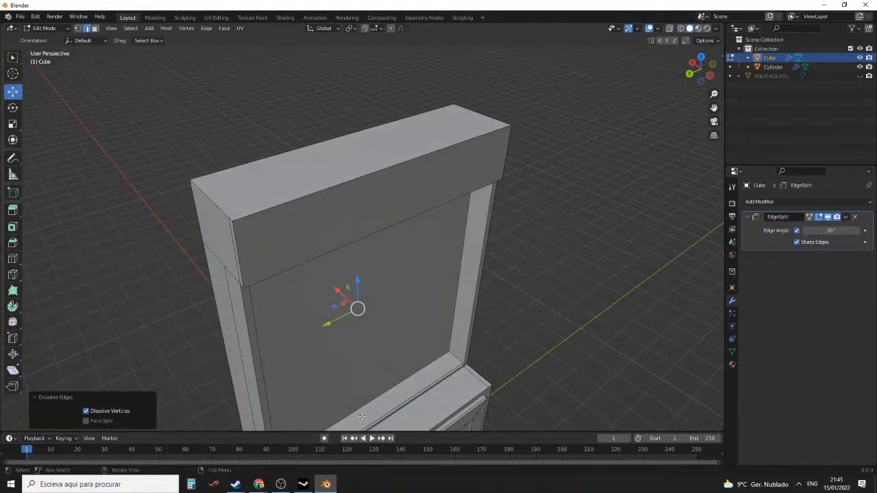
Extrude the top face of the upper section upward about 0.87 m
left_click(331, 486)
left_click(330, 487)
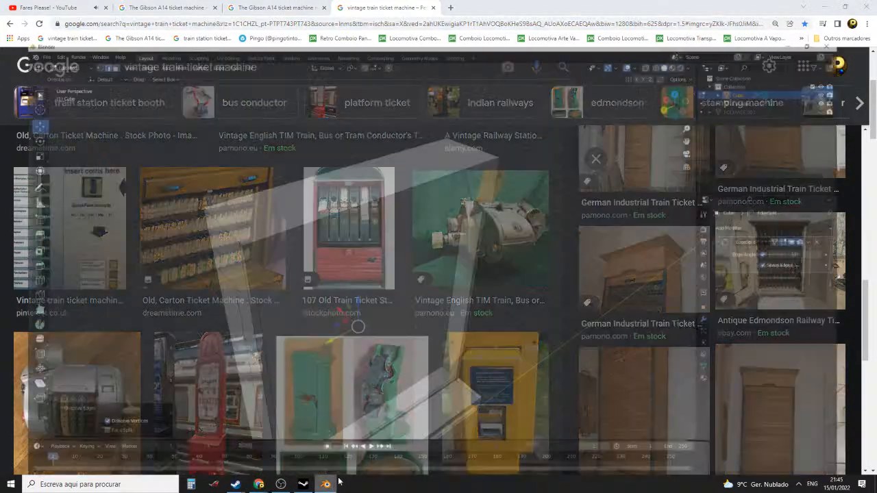
key("3")
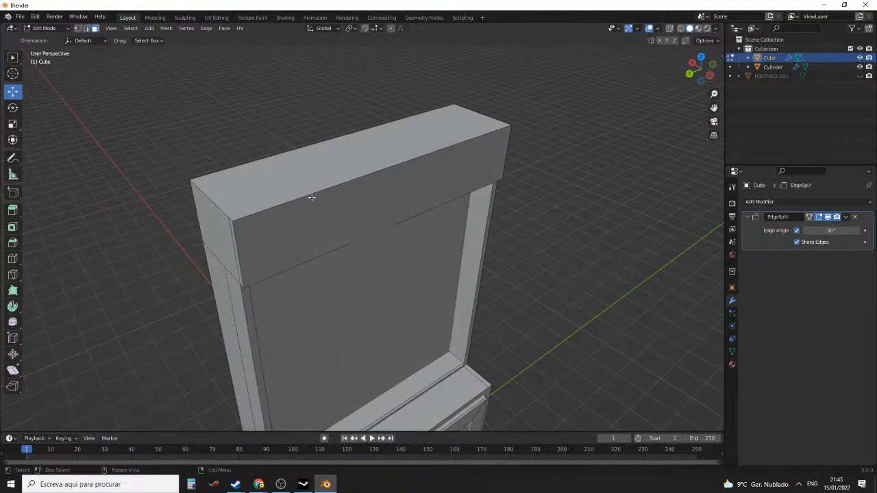
left_click(301, 186)
middle_click_drag(316, 195, 320, 176)
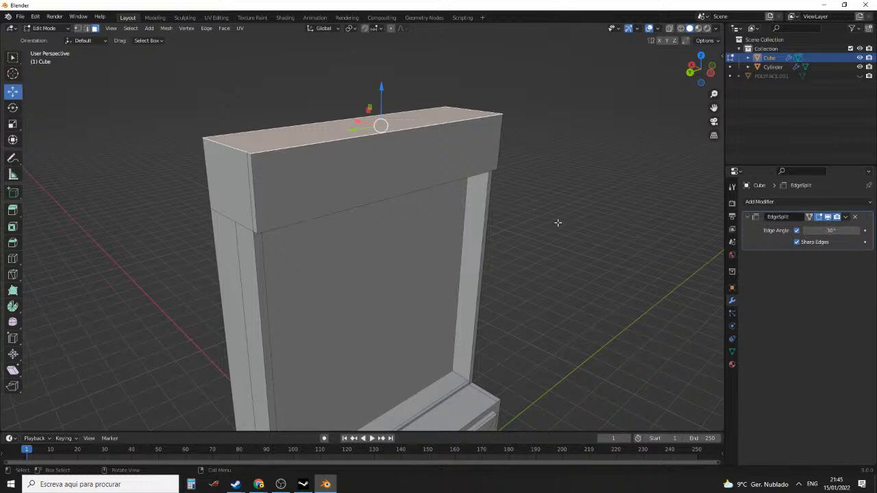
key("e")
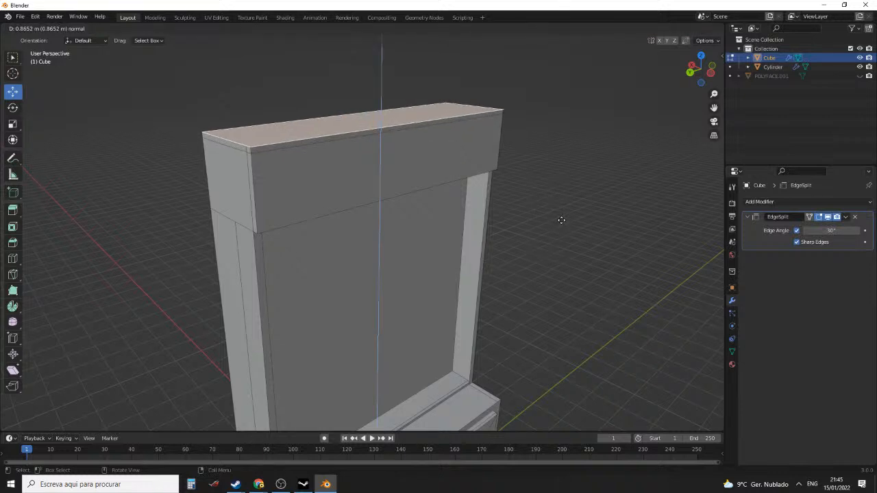
left_click(562, 220)
Scale the extruded top face to 1.022 and extrude it upward about another 0.63 m
key("s")
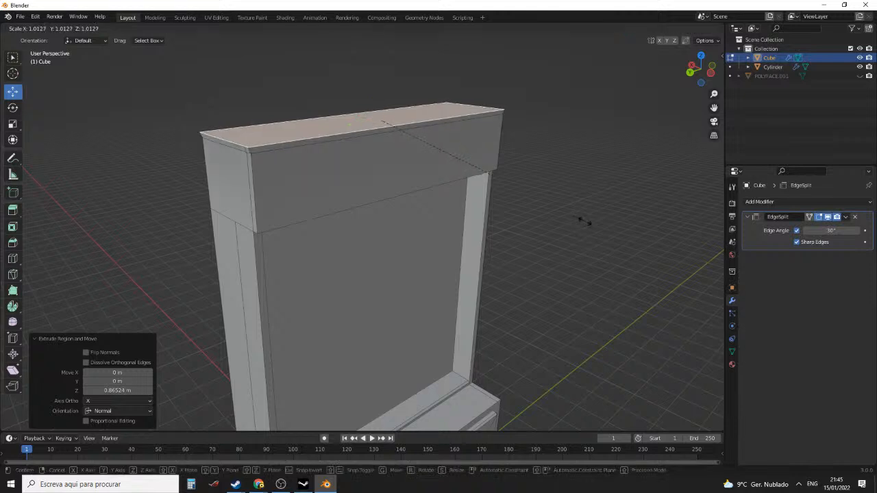
left_click(588, 220)
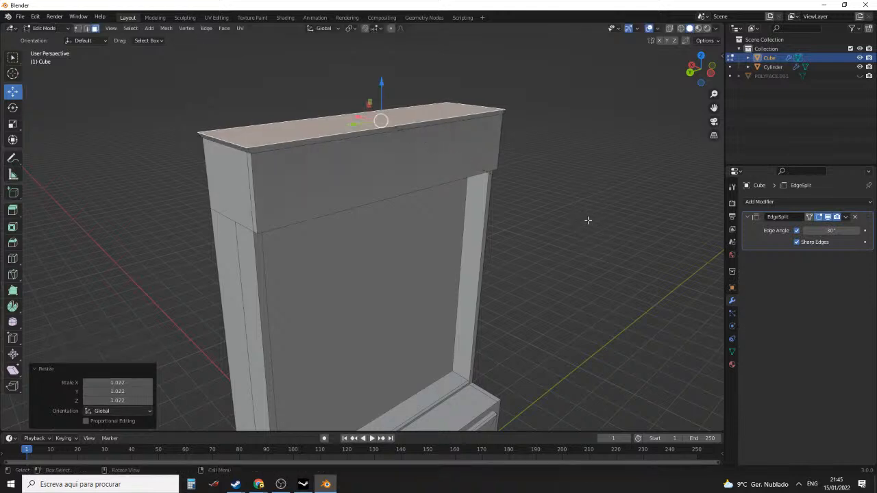
key("e")
left_click(627, 226)
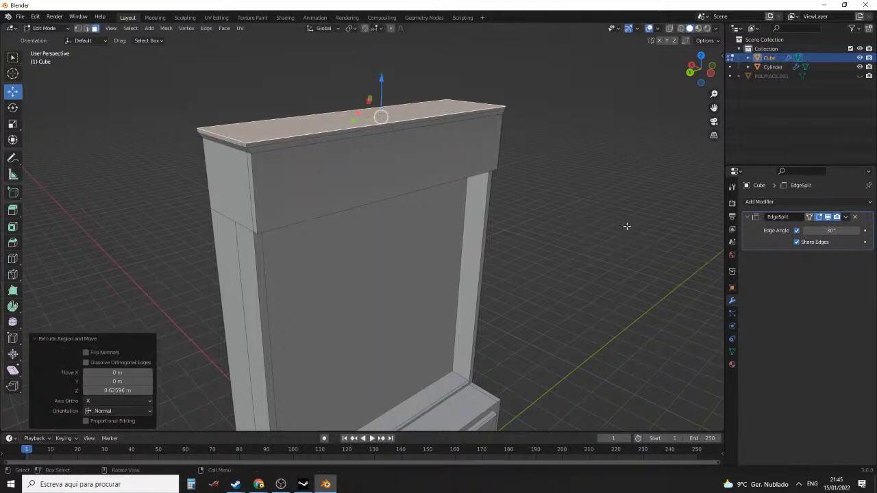
Extrude the Cube's selected top face upward about 0.7 m and scale the new face to about 1.033
key("e")
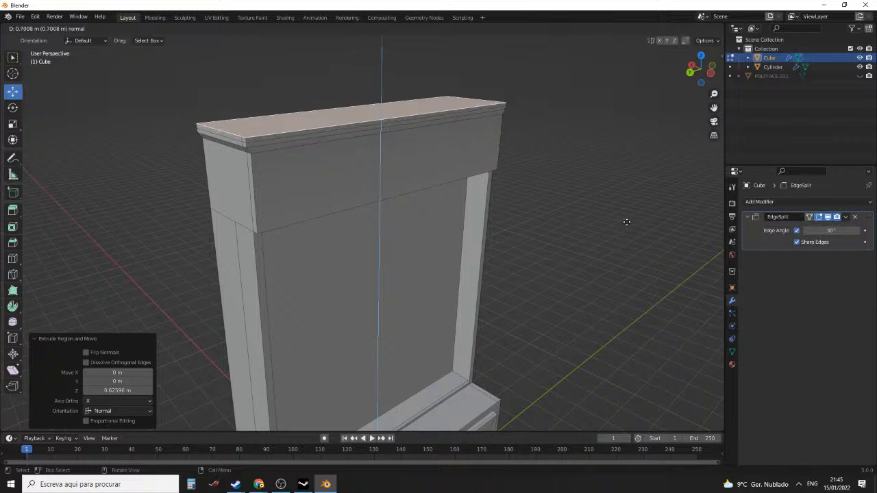
left_click(627, 222)
key("s")
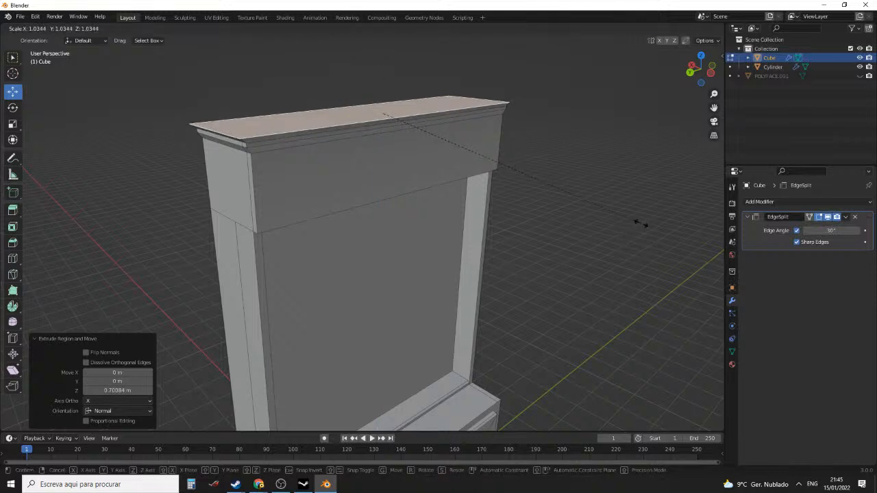
left_click(640, 225)
mouse_move(640, 224)
middle_mouse_down()
mouse_move(643, 194)
mouse_move(642, 222)
middle_mouse_up()
Extrude the top face upward twice, about 0.93 m and 0.92 m, and scale the last face to about 1.056
key("e")
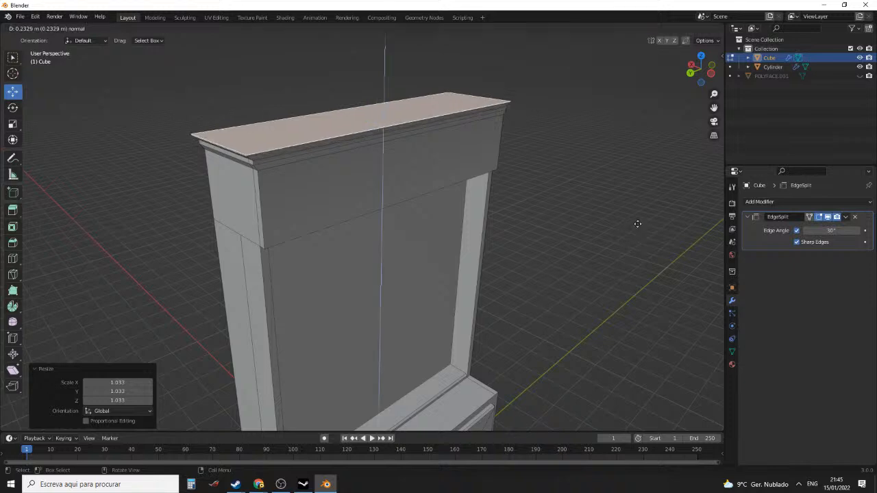
left_click(635, 222)
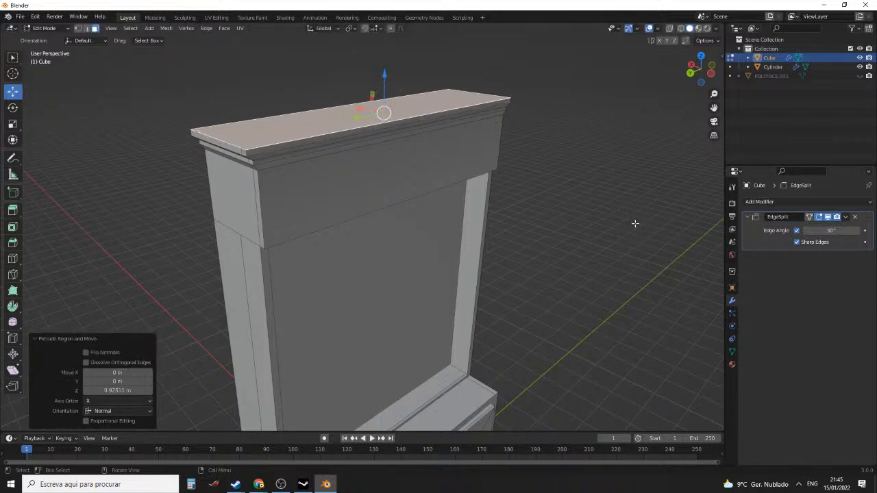
key("e")
left_click(636, 228)
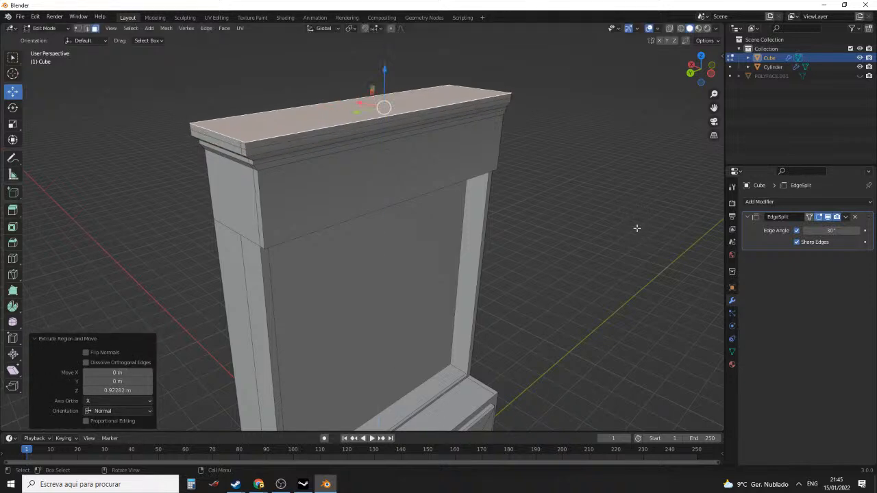
key("s")
left_click(655, 227)
middle_click_drag(623, 198, 652, 229)
left_click(860, 76)
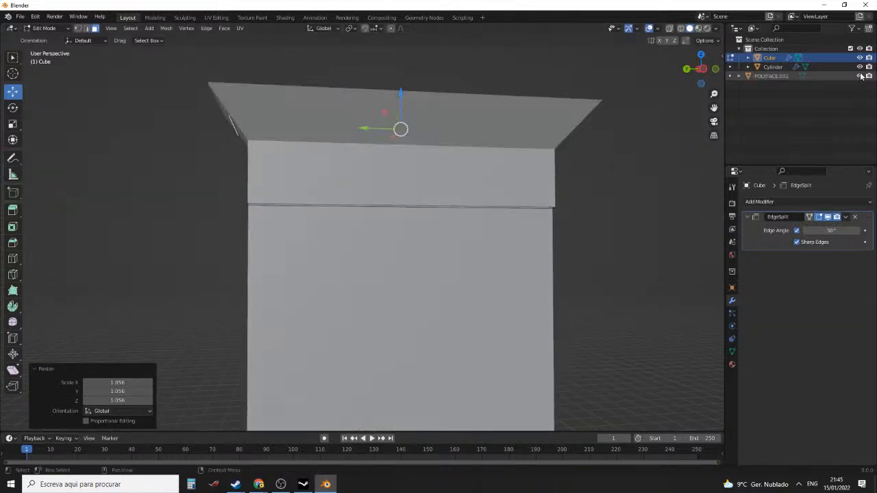
left_click(860, 76)
middle_click_drag(407, 138, 575, 179)
Extrude the top face upward twice more, about 1.57 m and 1.68 m, and scale the last face to about 1.153
key("e")
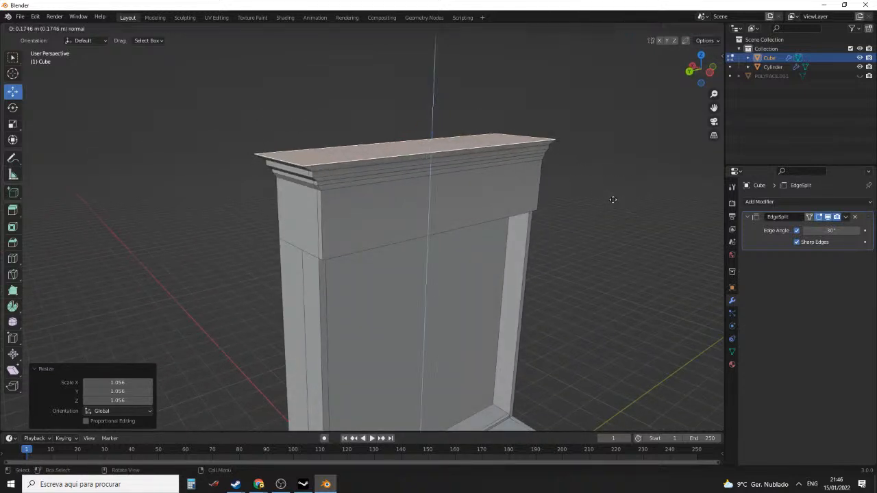
left_click(615, 195)
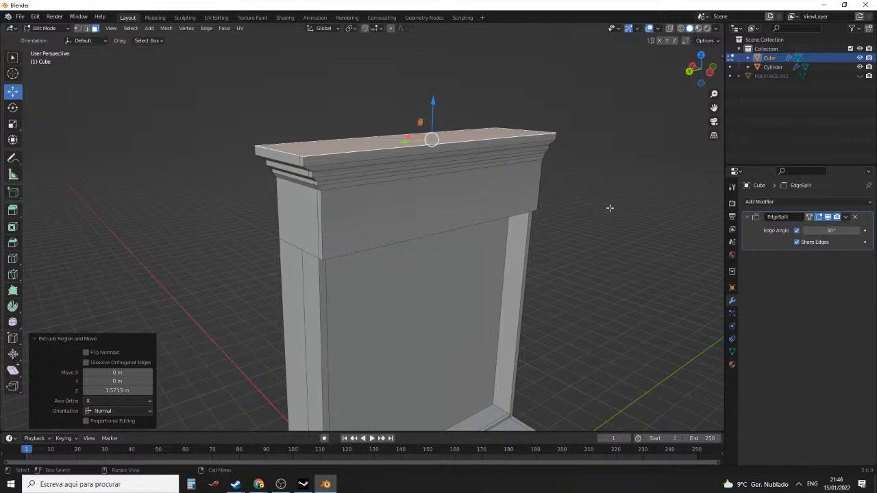
key("e")
left_click(610, 200)
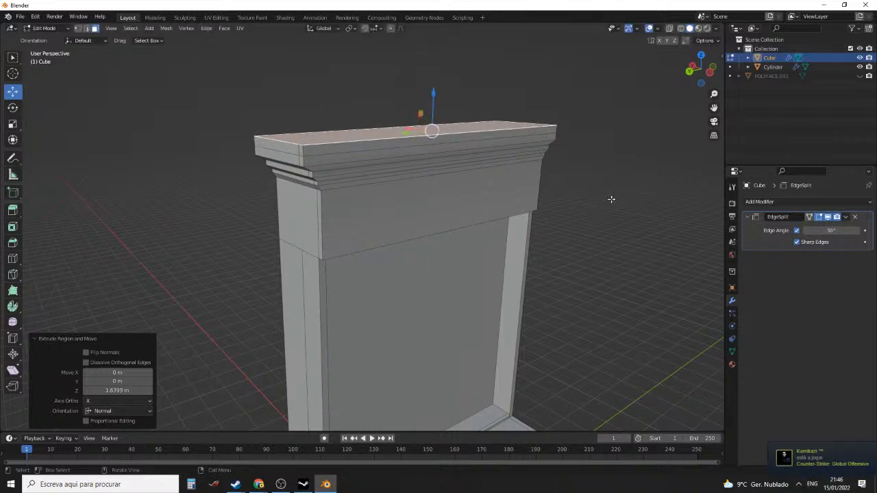
key("s")
left_click(643, 198)
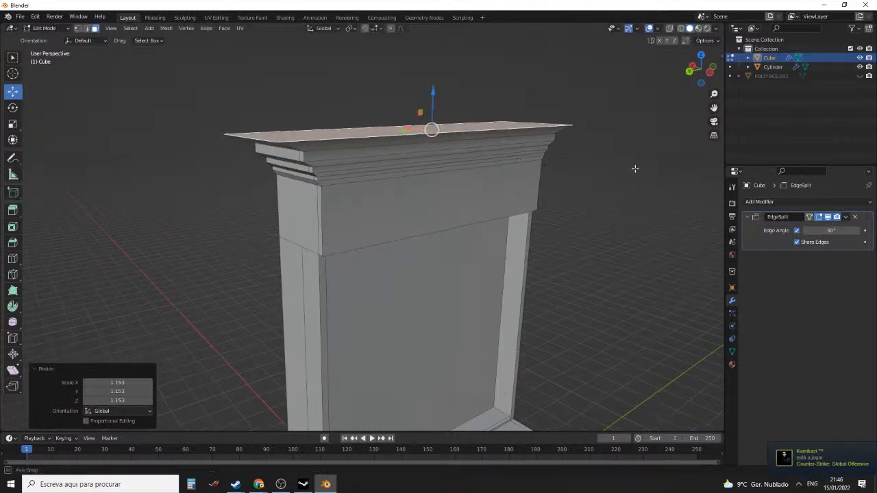
Extrude the top face upward about 1.35 m to form the cornice slab, and compare the shape with the POLYFACE.001 reference
mouse_move(635, 168)
middle_mouse_down()
mouse_move(615, 147)
mouse_move(632, 180)
middle_mouse_up()
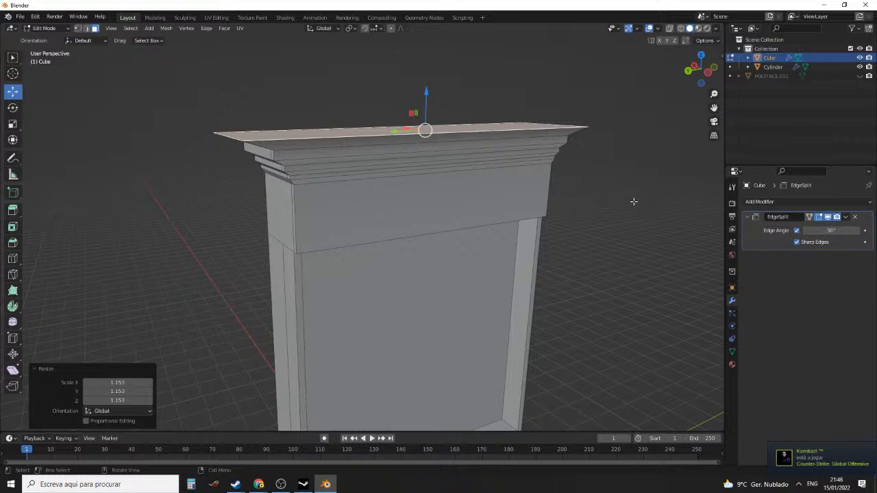
key("e")
left_click(654, 191)
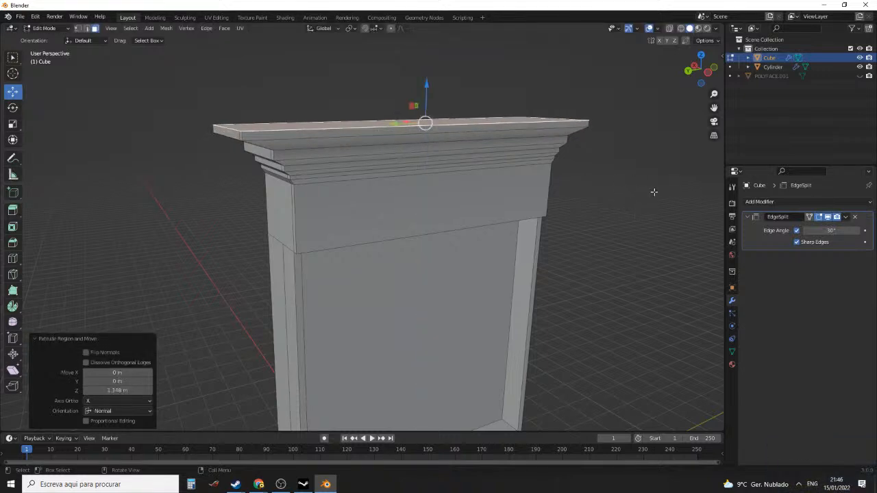
left_click(861, 77)
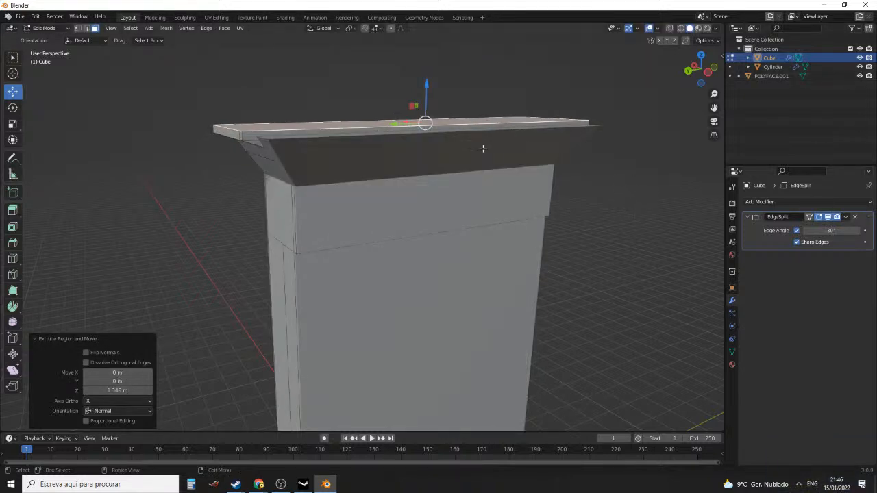
middle_click_drag(484, 149, 411, 164)
left_click(861, 77)
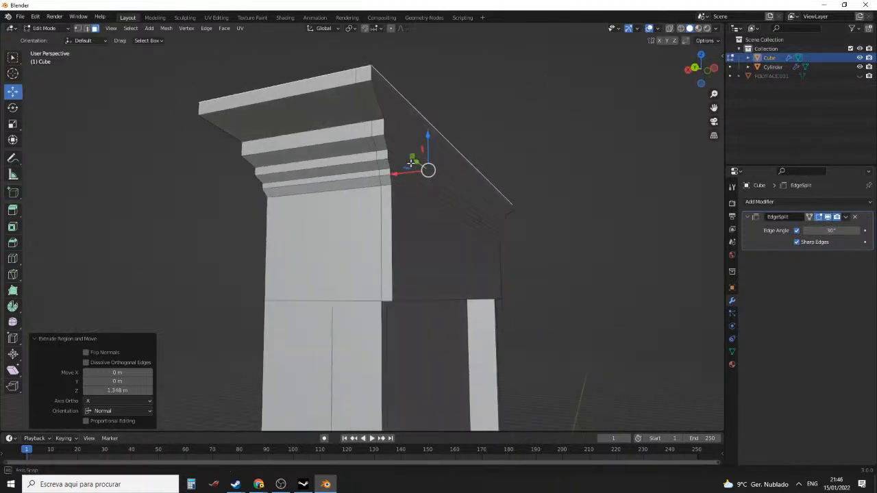
Dissolve the redundant edge loop that runs through the cornice's side mouldings near the front corners
left_click(405, 187)
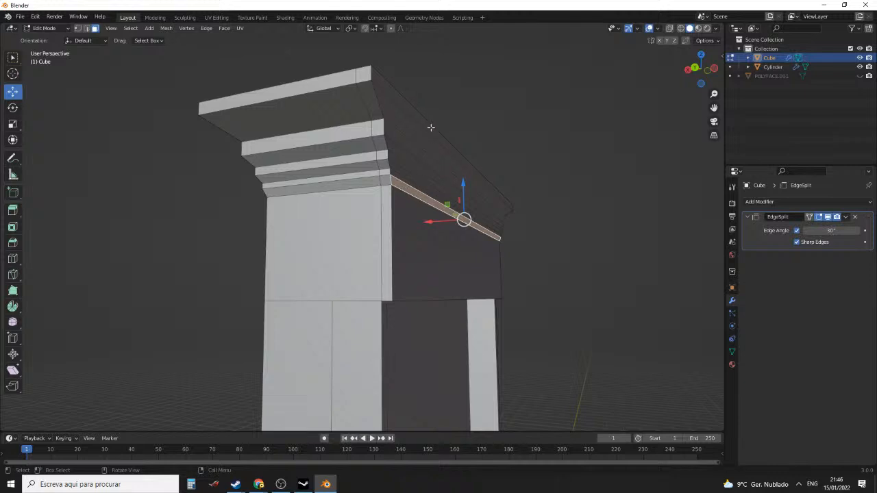
left_click(416, 109)
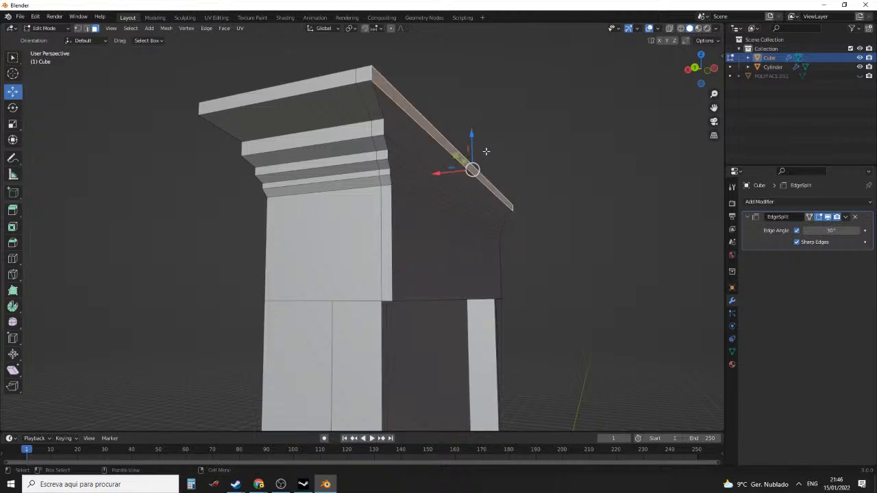
middle_click_drag(485, 151, 248, 213)
scroll(364, 201, "up", 3)
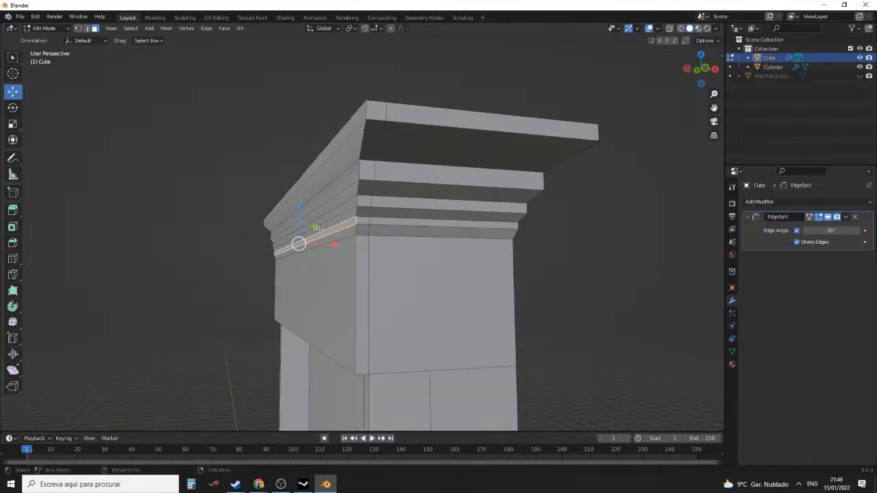
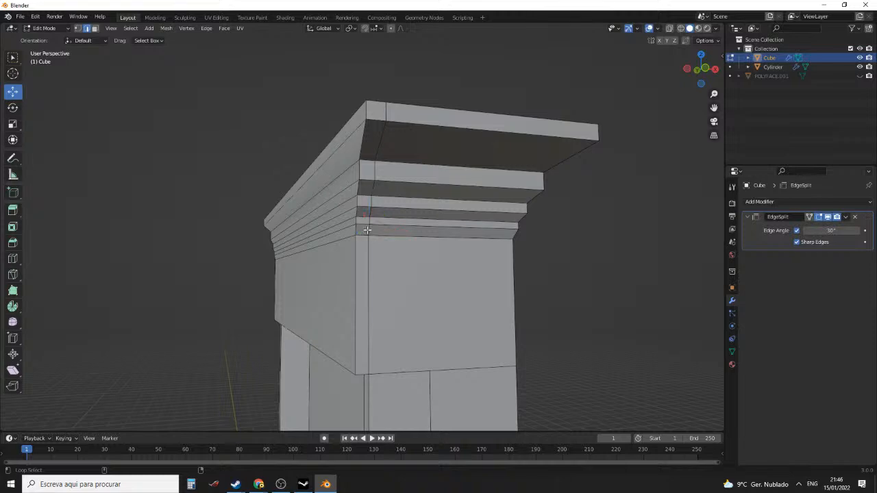
middle_click_drag(372, 278, 447, 269)
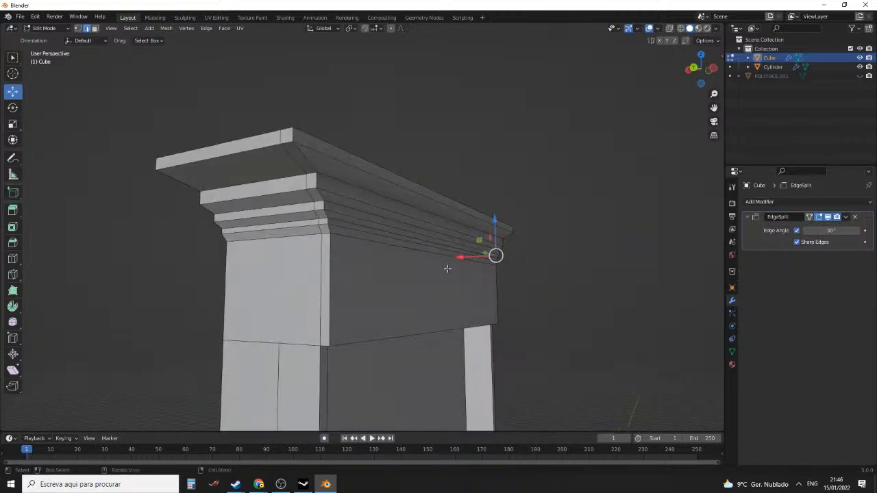
middle_click_drag(321, 275, 391, 174)
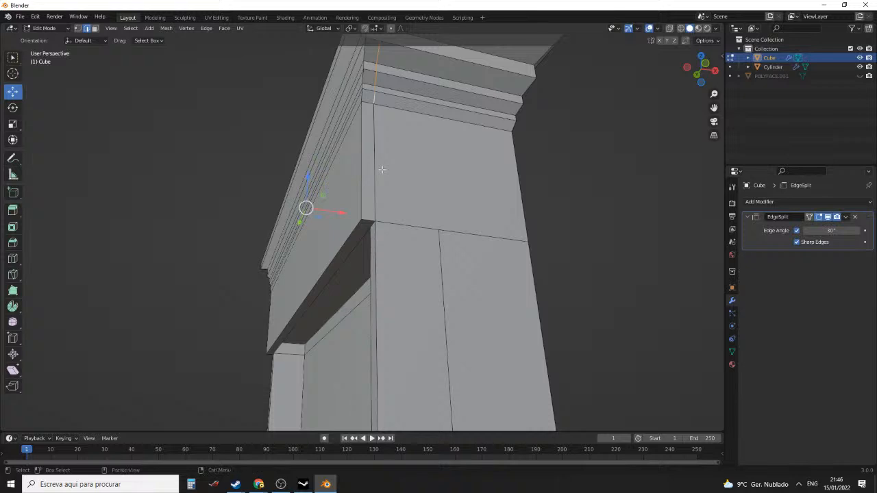
key("x")
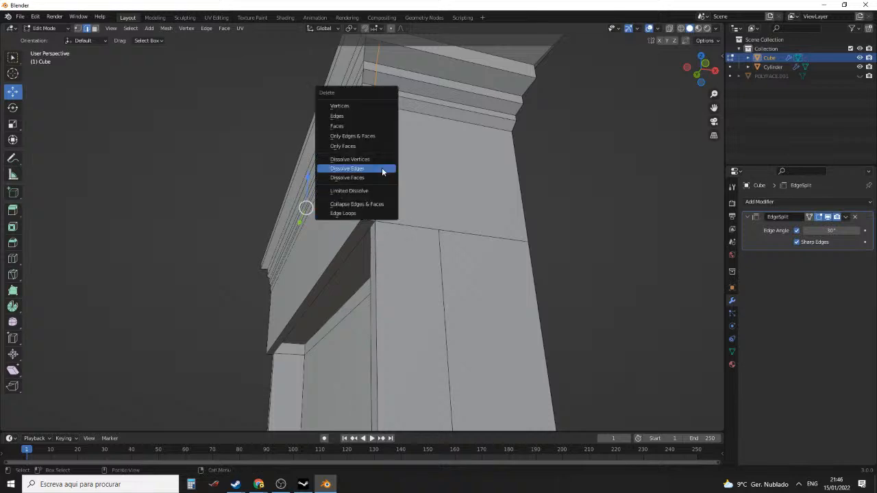
left_click(382, 171)
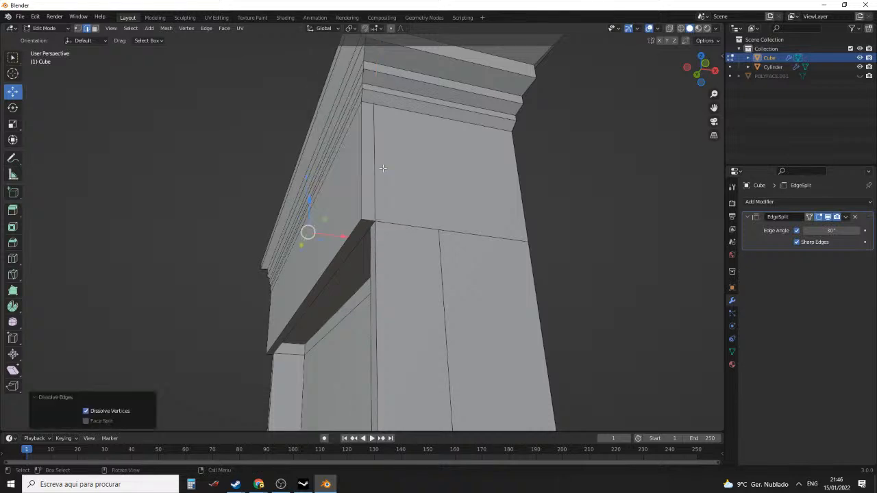
middle_click_drag(382, 171, 498, 202)
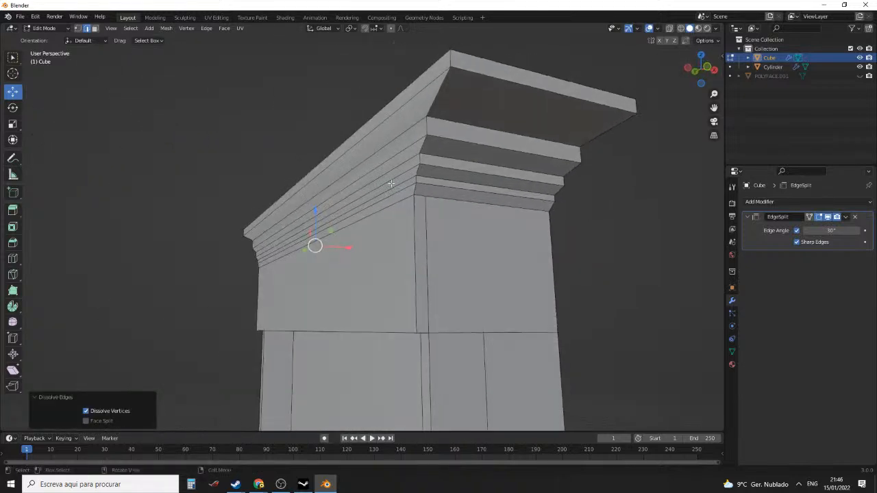
Select the stacked front faces of the cornice and move them outward along X in two moves, the second about -0.31 m
scroll(379, 188, "down", 6)
scroll(427, 219, "up", 4)
scroll(464, 174, "up", 3)
key("3")
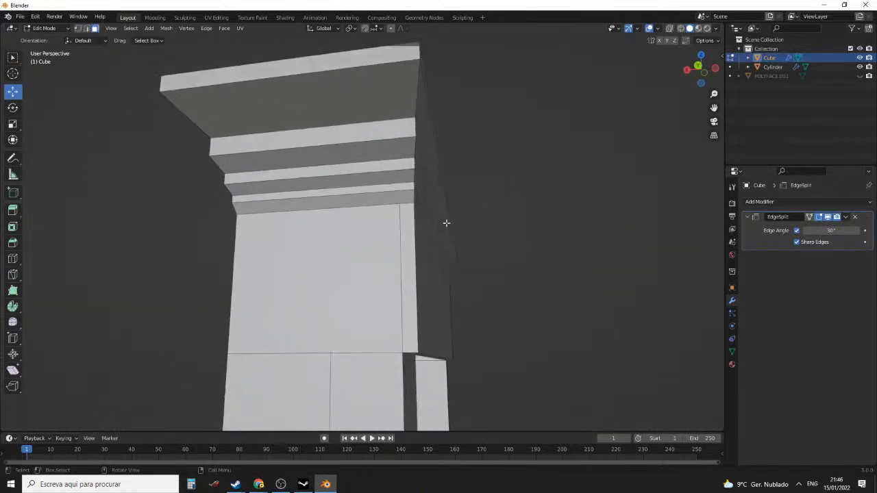
middle_click_drag(437, 213, 387, 231)
left_click(385, 209, "shift")
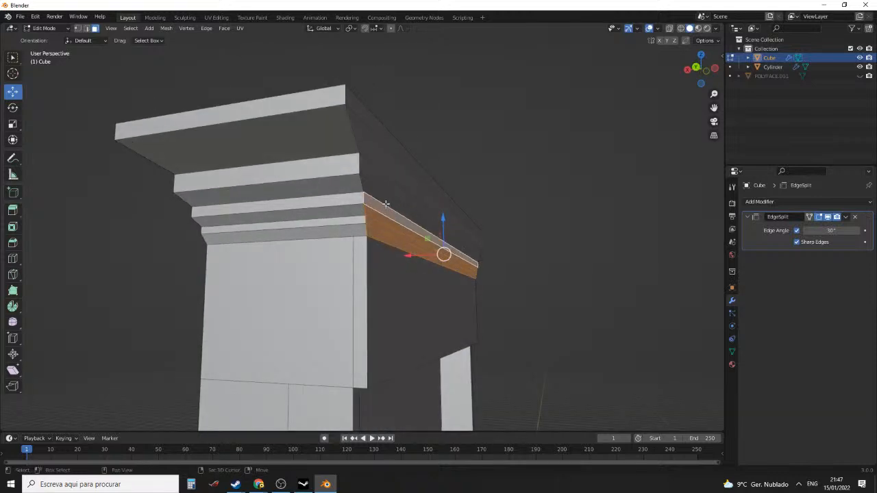
left_click(389, 198, "shift")
left_click(391, 188, "shift")
left_click(397, 169, "shift")
middle_click_drag(400, 146, 416, 248)
left_click_drag(387, 247, 390, 247)
middle_click_drag(470, 253, 439, 246)
left_click_drag(391, 245, 394, 244)
middle_click_drag(394, 244, 357, 261)
In a wireframe top view, move the selected cornice front faces about -0.15 m along X
key("KP_7")
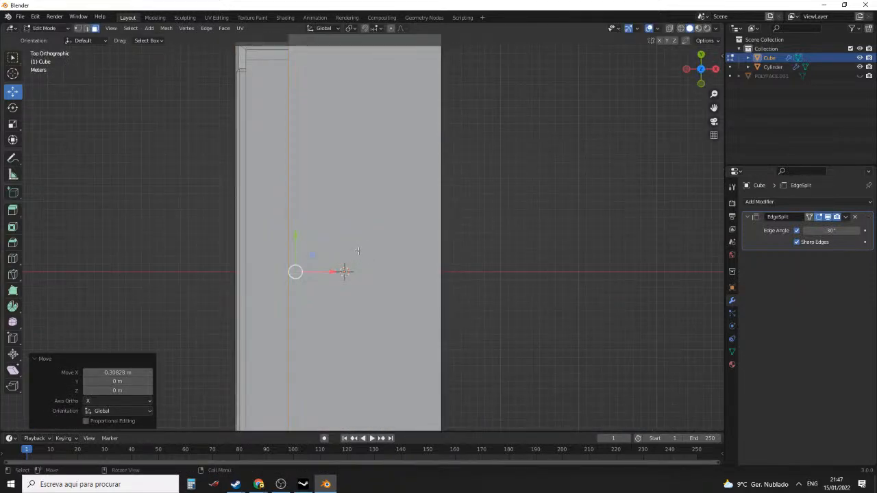
key("z")
left_click(293, 251)
middle_click_drag(363, 230, 440, 361, "shift")
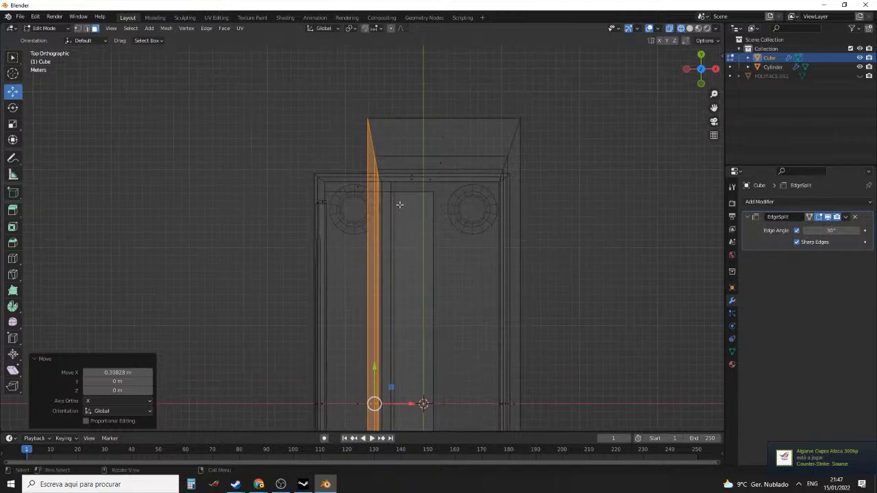
scroll(400, 204, "up", 4)
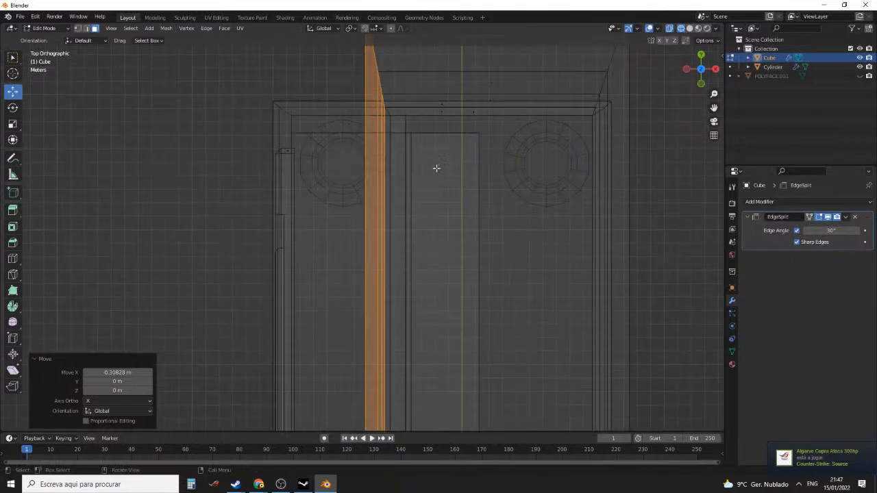
scroll(432, 190, "up", 2)
scroll(437, 199, "down", 3)
scroll(437, 199, "up", 1)
scroll(439, 198, "down", 1)
scroll(399, 178, "up", 3)
middle_click_drag(399, 100, 431, 208, "shift")
scroll(399, 177, "up", 3)
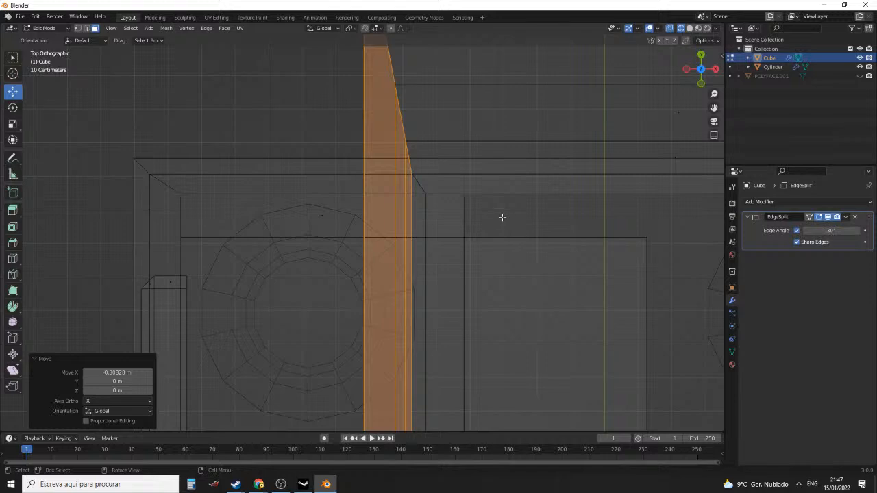
key("g")
key("x")
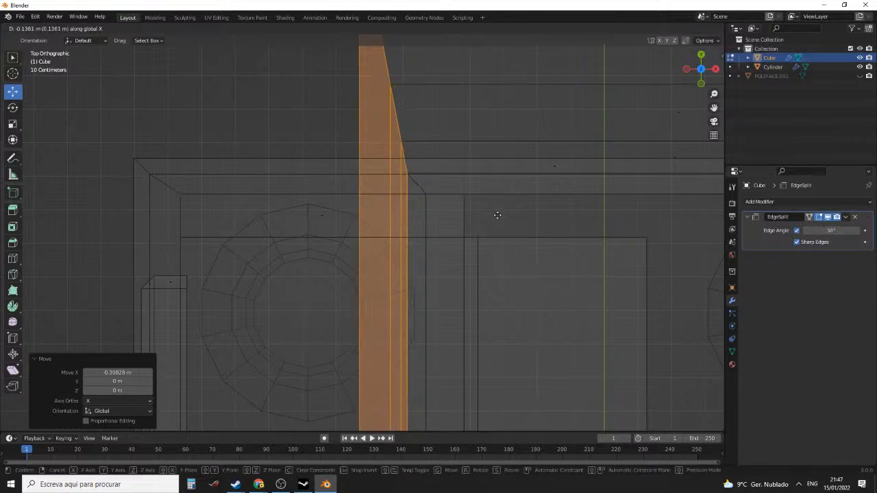
left_click(489, 217)
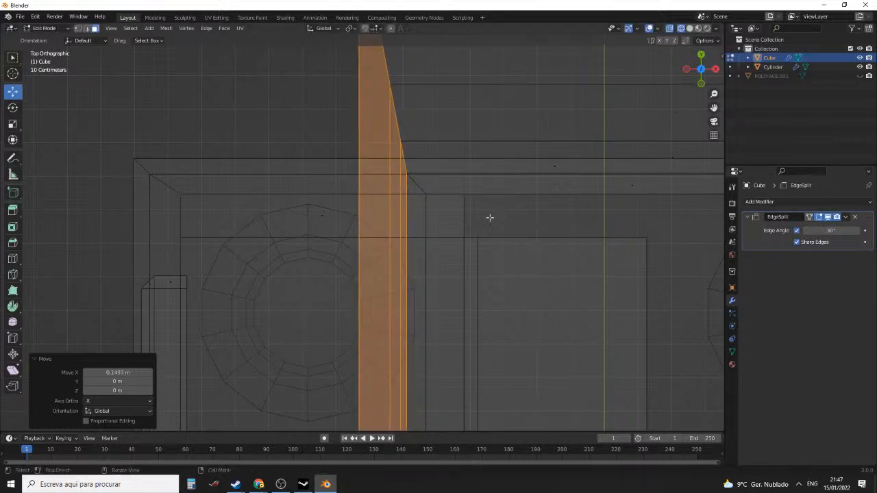
Drop the lowest moulding faces from the cornice front selection and move the remaining stacked faces about -0.7 m along X
middle_click_drag(490, 218, 490, 270)
middle_click_drag(333, 349, 317, 361)
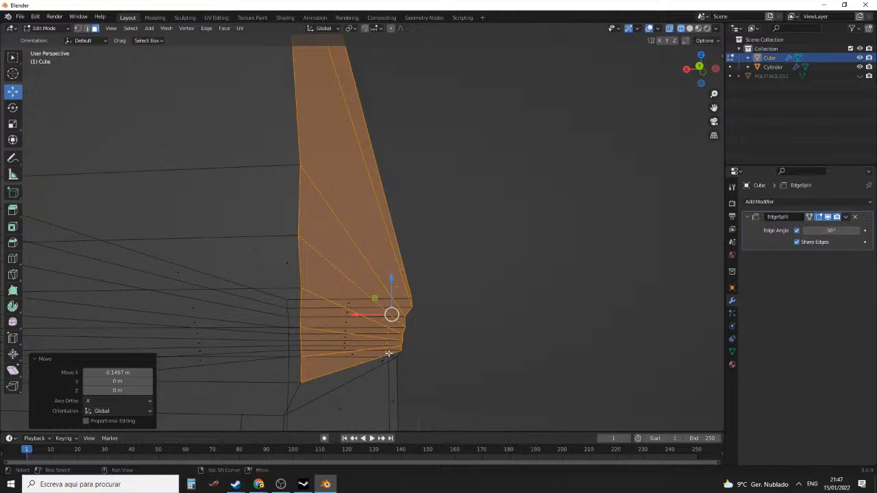
mouse_move(389, 354)
middle_mouse_down()
mouse_move(396, 335)
mouse_move(395, 344)
mouse_move(405, 342)
mouse_move(290, 341)
mouse_move(407, 344)
mouse_move(384, 346)
mouse_move(395, 339)
middle_mouse_up()
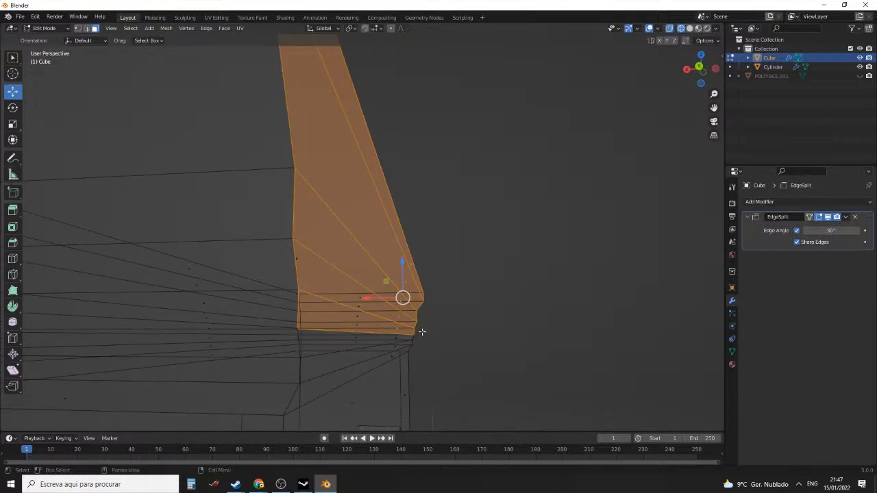
key("KP_7")
scroll(457, 266, "down", 2)
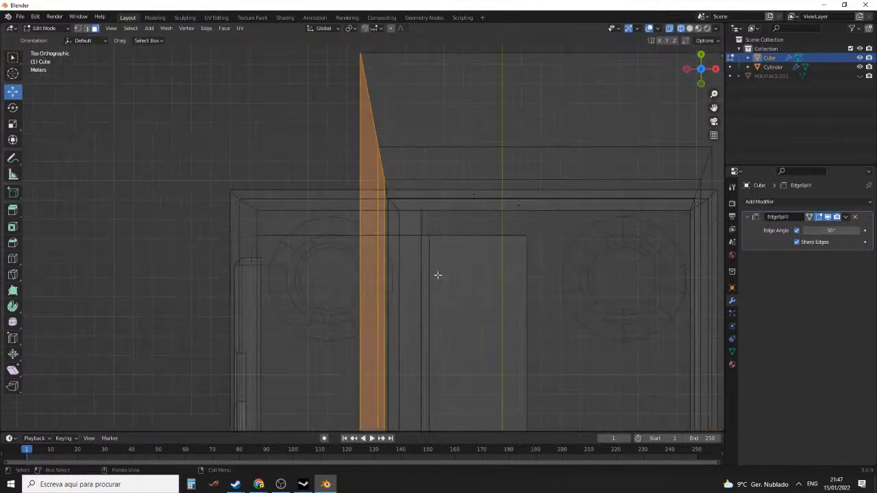
scroll(454, 268, "down", 3)
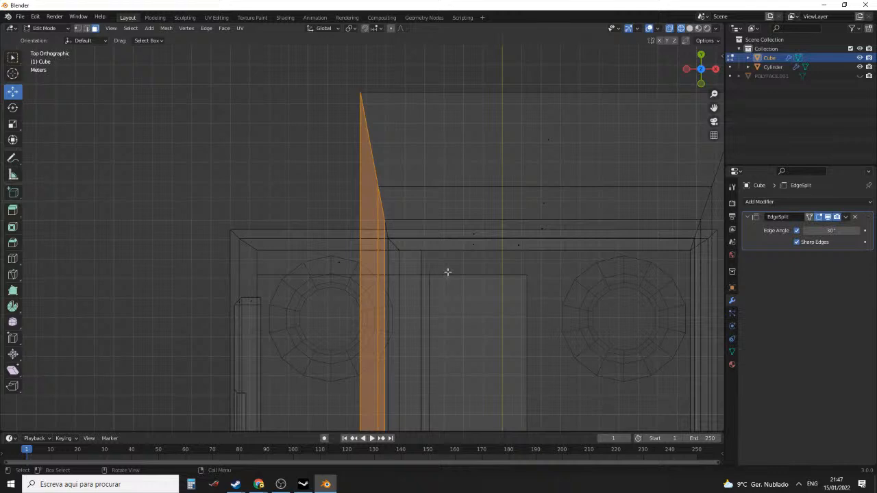
key("g")
key("x")
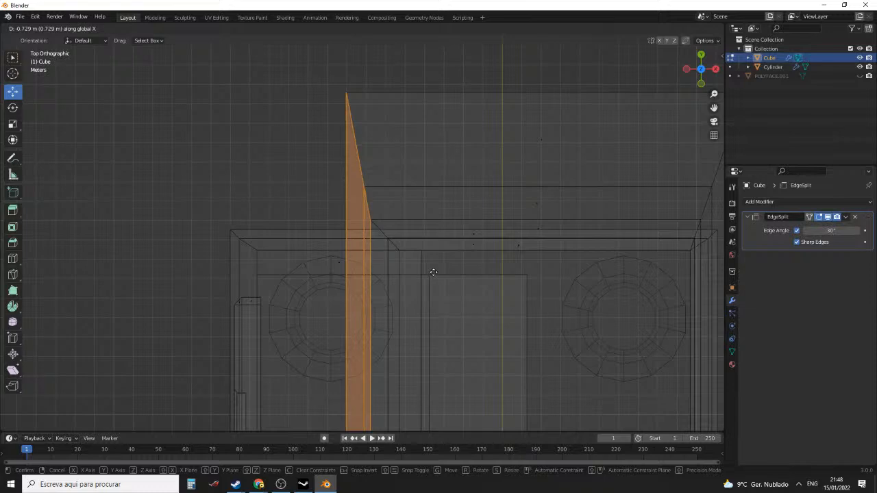
left_click(433, 273)
Deselect the next lower cornice faces and move the remaining upper front faces about -1.105 m along X
middle_click_drag(433, 273, 379, 282)
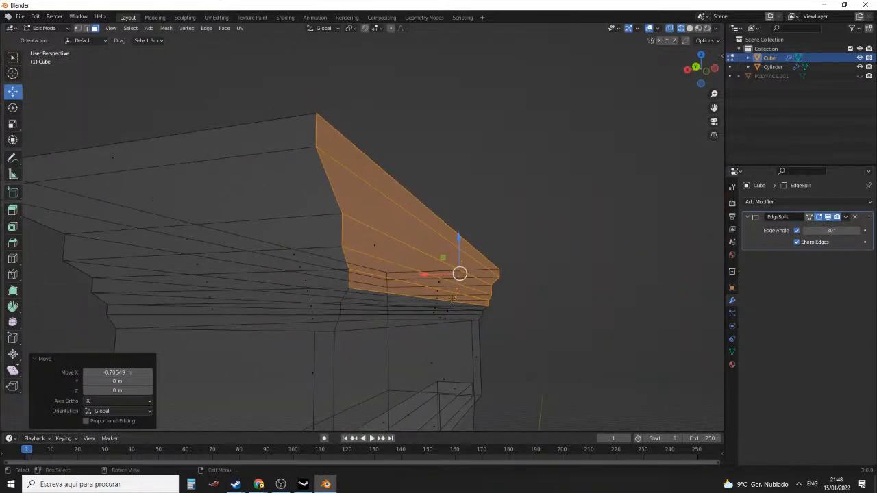
mouse_move(456, 298)
middle_mouse_down()
mouse_move(487, 303)
mouse_move(469, 298)
middle_mouse_up()
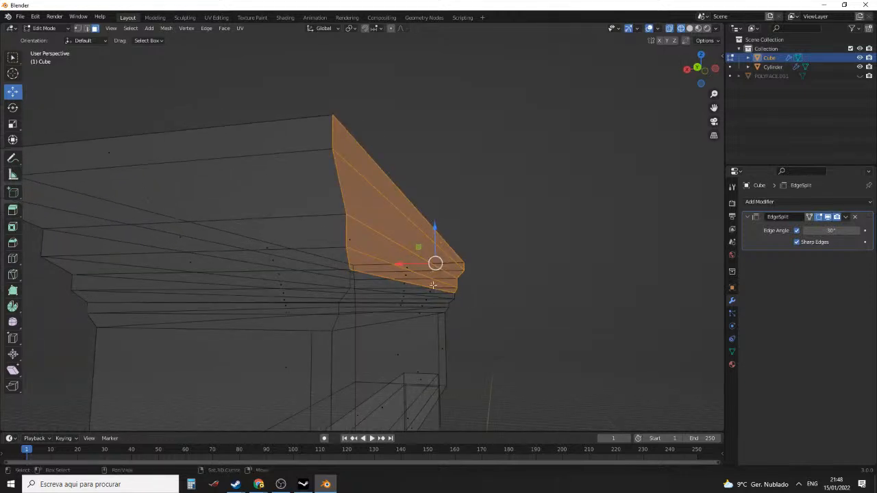
left_click_drag(431, 283, 451, 265)
key("KP_7")
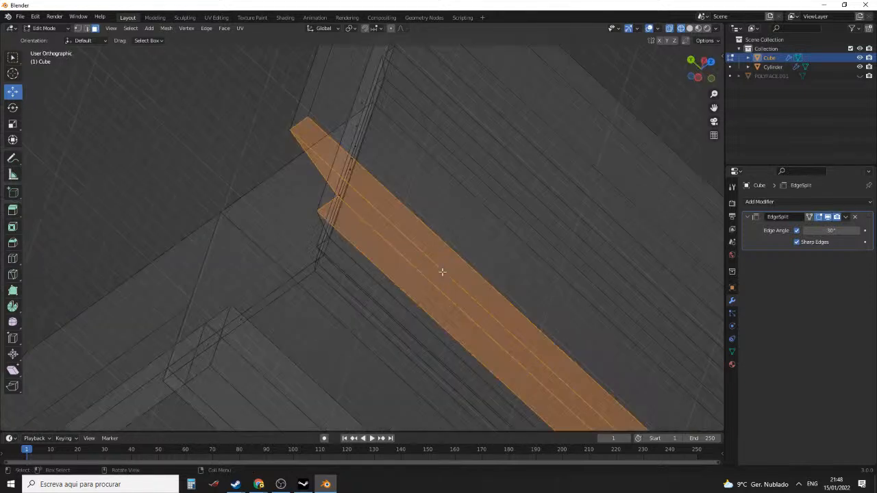
key("g")
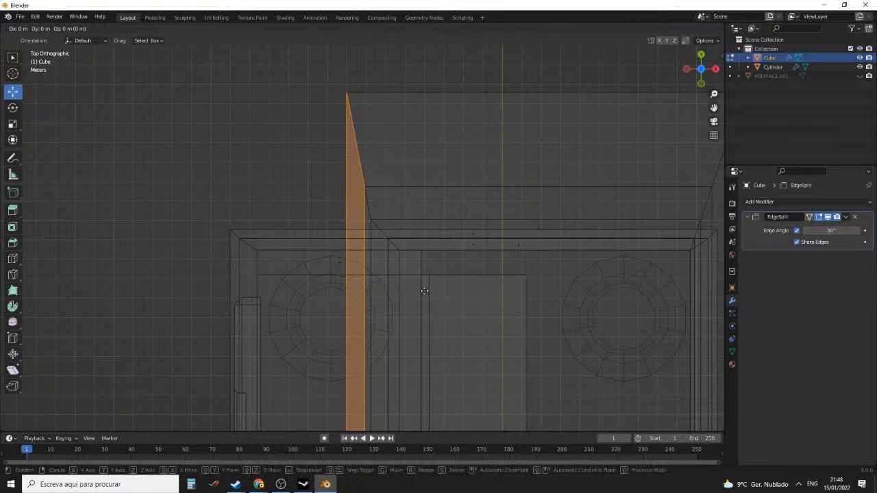
key("x")
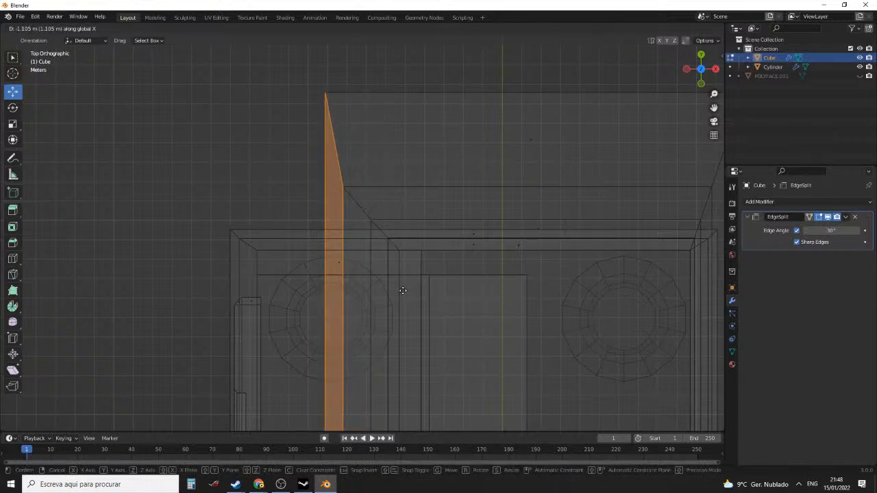
left_click(403, 290)
Select only the front edge face of the top slab and move it about -3.365 m along X in a wireframe top view
middle_click_drag(372, 294, 486, 236)
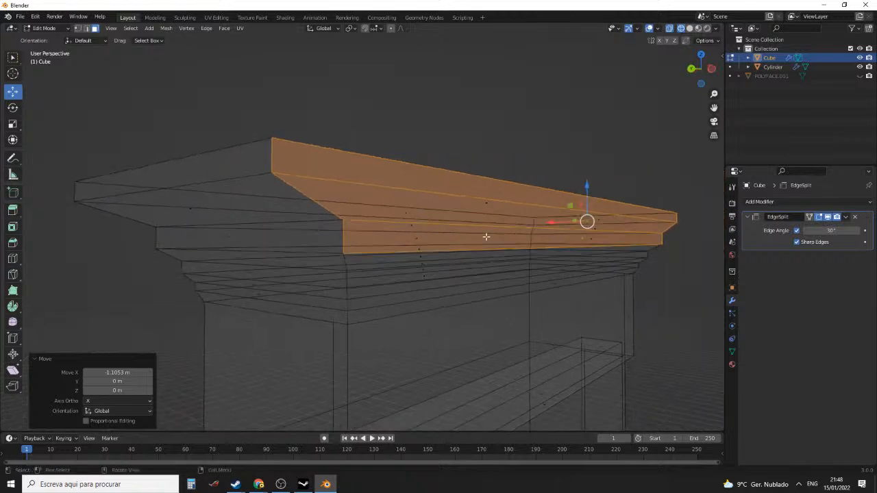
key("z")
left_click(552, 239)
mouse_move(553, 239)
middle_mouse_down()
mouse_move(571, 273)
mouse_move(662, 272)
mouse_move(638, 274)
mouse_move(483, 207)
middle_mouse_up()
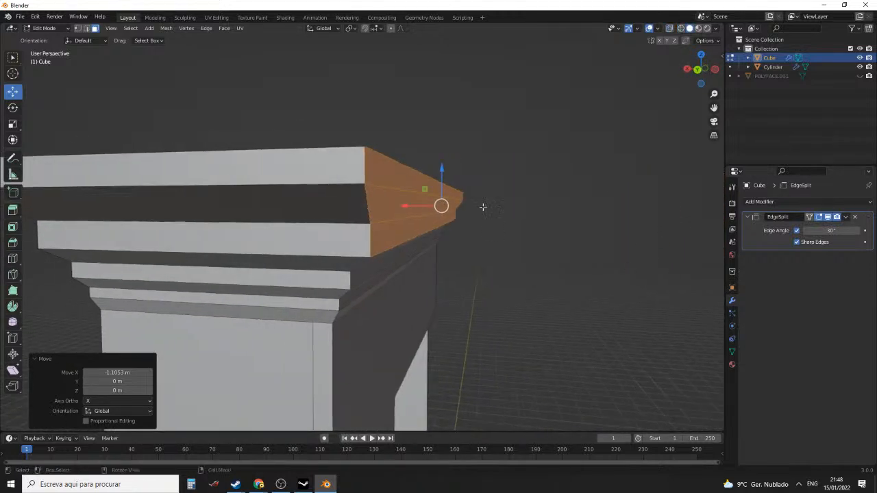
left_click(442, 192)
key("KP_7")
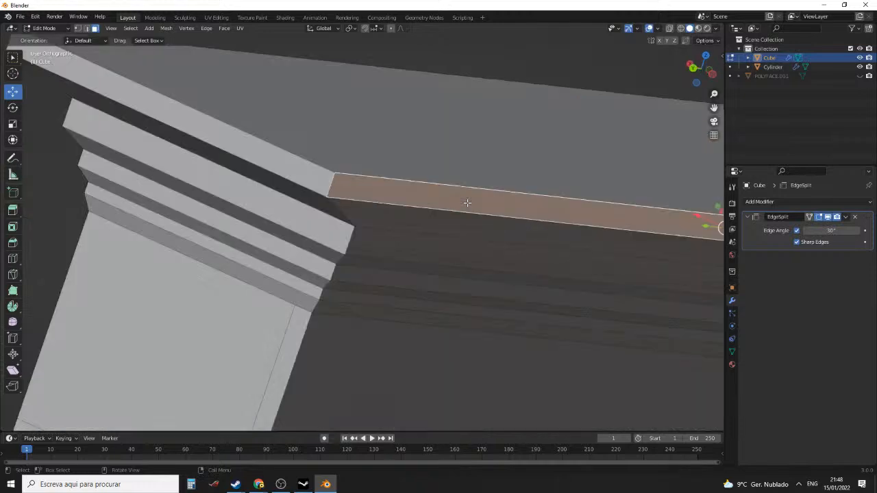
key("z")
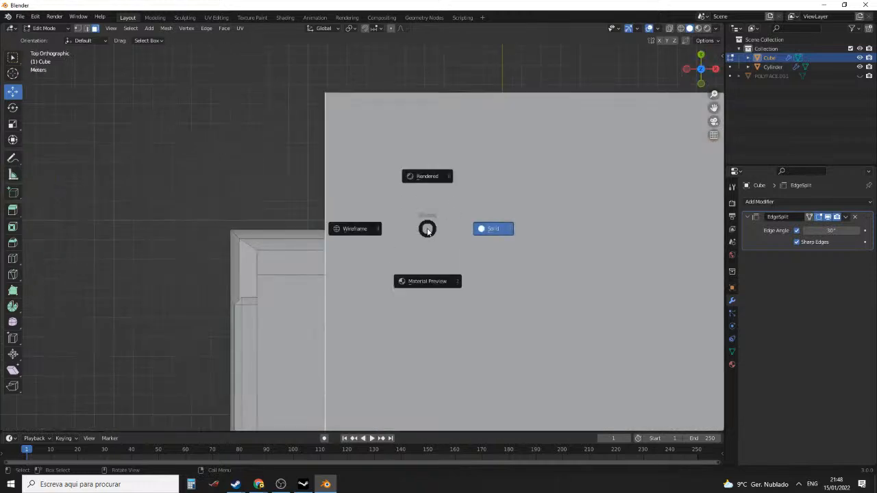
left_click(365, 230)
scroll(403, 214, "down", 4)
middle_click_drag(420, 288, 466, 235, "shift")
key("g")
key("x")
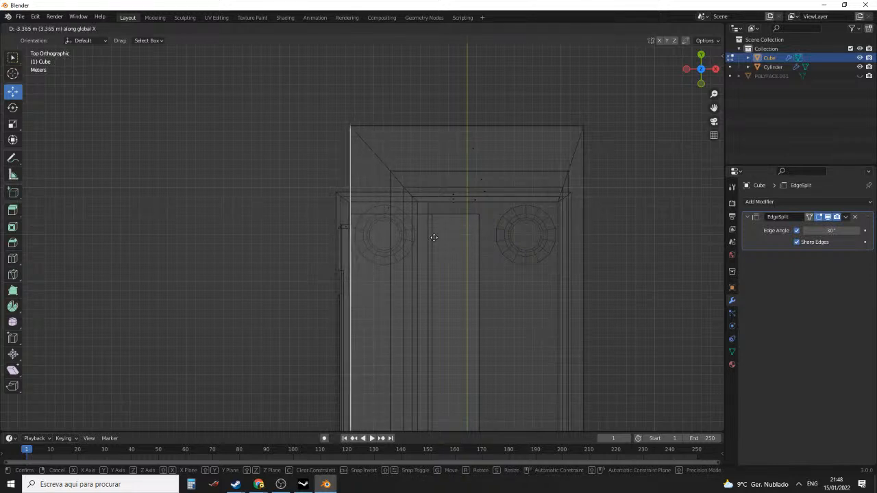
left_click(434, 237)
Examine the flared cornice from the front and back in solid shading
mouse_move(467, 252)
middle_mouse_down()
mouse_move(596, 187)
mouse_move(586, 196)
middle_mouse_up()
key("z")
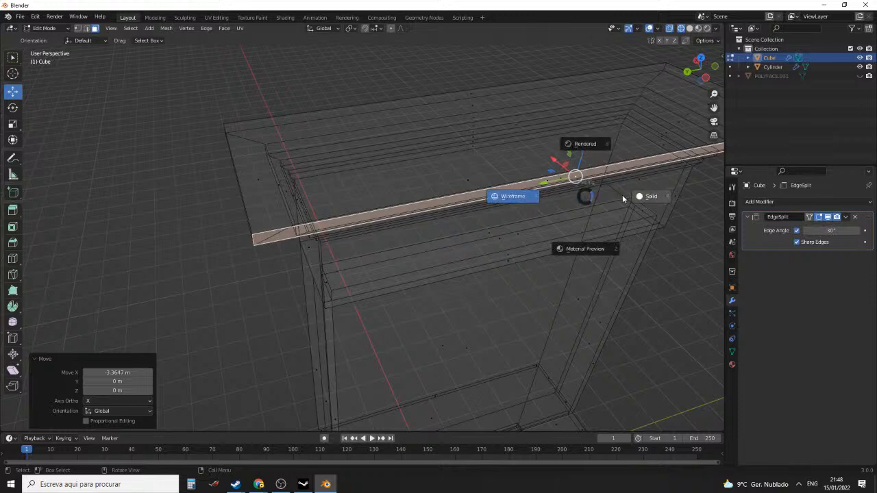
left_click(647, 201)
middle_click_drag(425, 227, 542, 174)
scroll(542, 174, "down", 4)
middle_click_drag(431, 195, 522, 184)
scroll(316, 216, "up", 4)
middle_click_drag(317, 216, 400, 211, "shift")
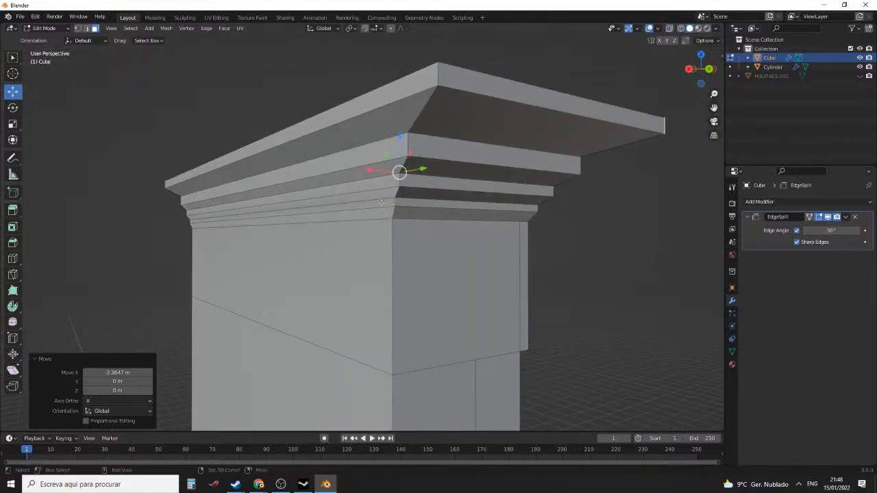
Select the stacked back faces of the cornice up to the top slab and flatten them with an X scale of 0
left_click(381, 203, "shift")
left_click(387, 194, "shift")
left_click(388, 181, "shift")
left_click(389, 166, "shift")
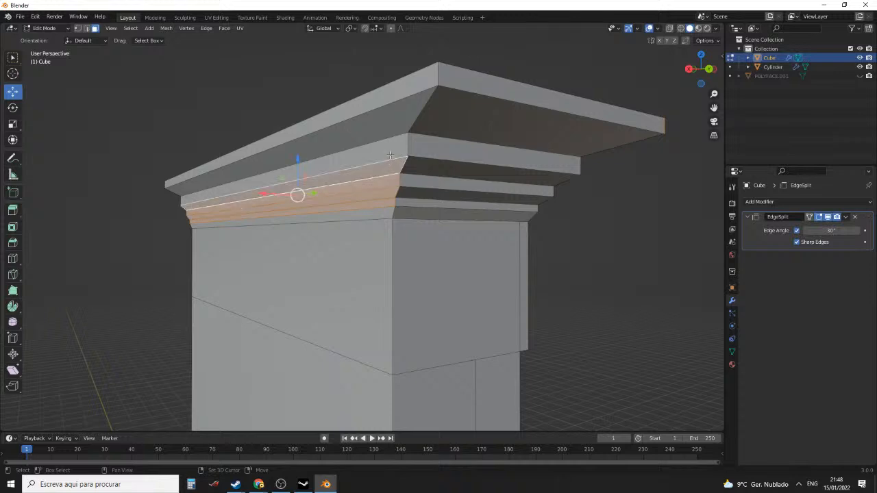
left_click(385, 149, "shift")
left_click(382, 122, "shift")
left_click(366, 103, "shift")
middle_click_drag(389, 156, 359, 167)
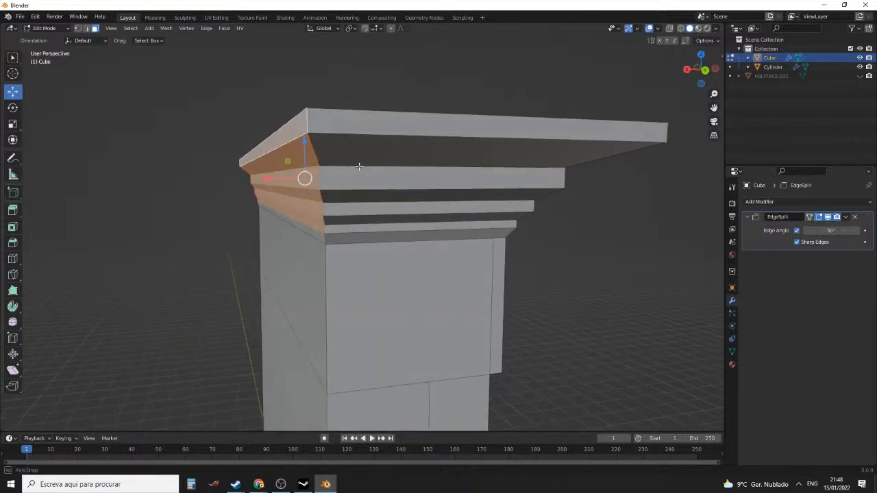
key("s")
key("x")
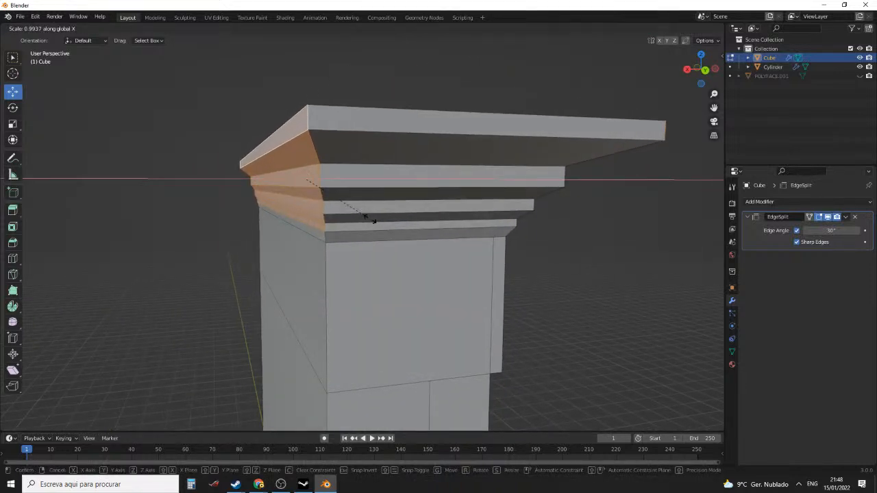
key("0")
key("Return")
Enable snapping with Vertex as the snap target
middle_click_drag(320, 203, 279, 65)
left_click(374, 29)
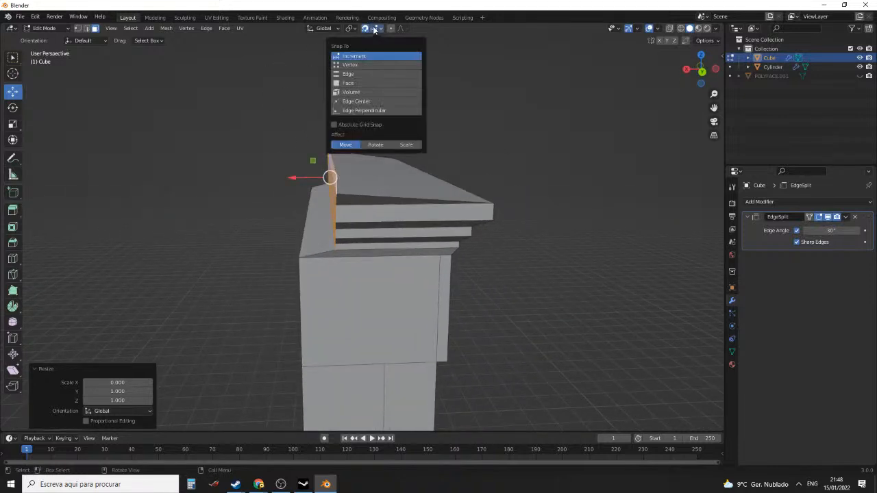
left_click(351, 64)
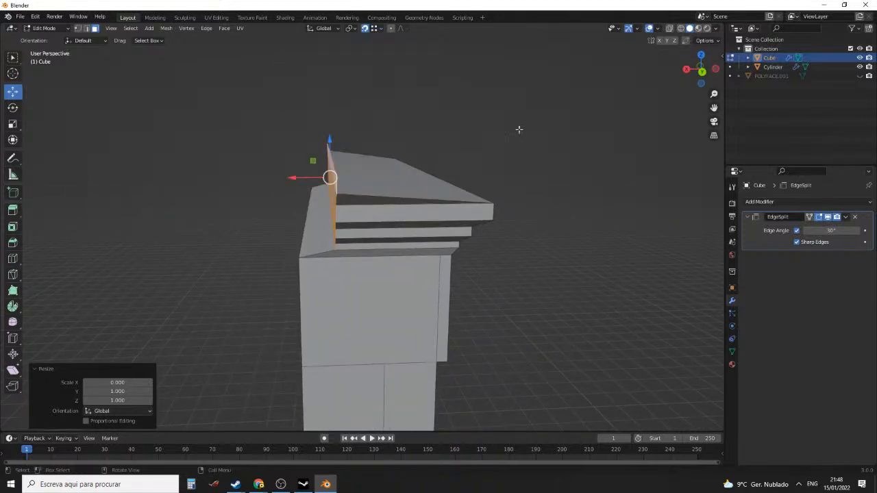
Move the flattened cornice back faces about 3.513 m along X, snapping them to a vertex of the lowest moulding
key("g")
key("x")
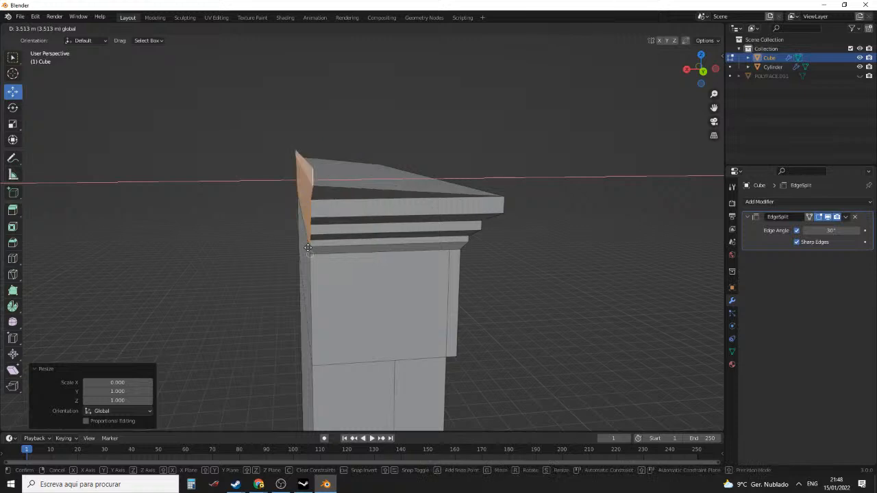
left_click(339, 241)
middle_click_drag(340, 241, 367, 235)
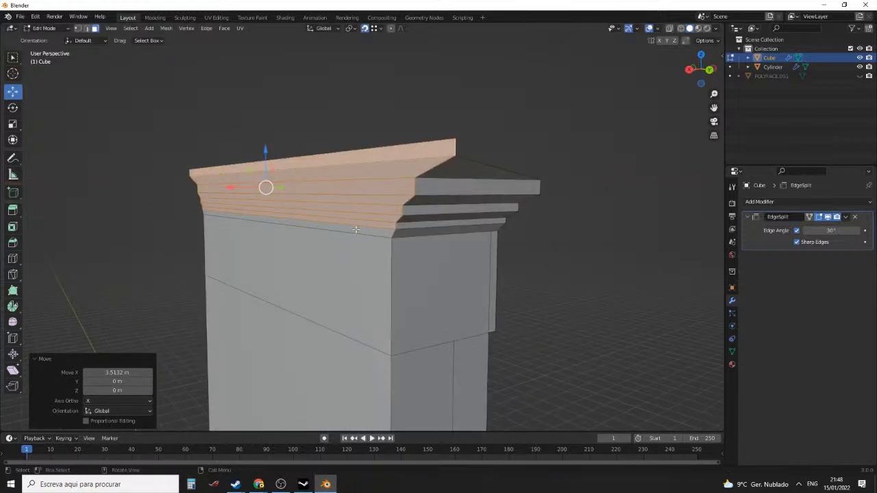
Add the lowest moulding strip and all back panels of the cabinet down to the base to the selection, and delete these faces
left_click(371, 230, "shift")
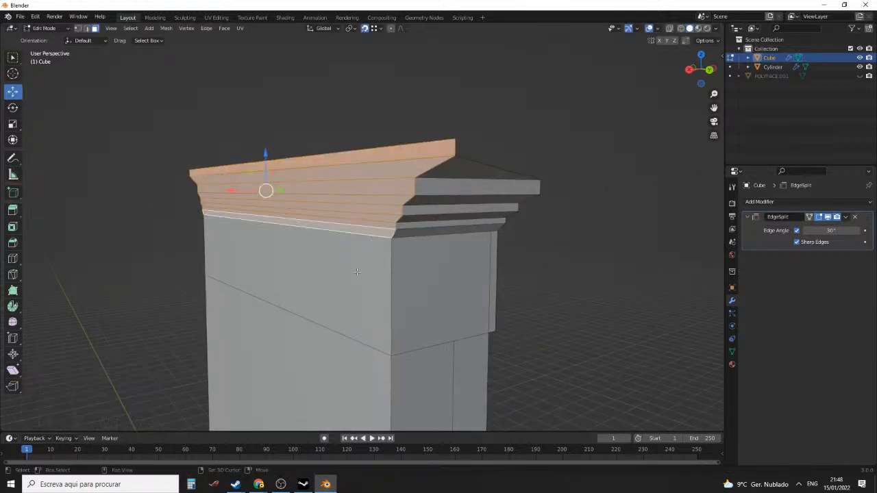
left_click(357, 271, "shift")
scroll(357, 271, "down", 3)
middle_click_drag(350, 275, 364, 165, "shift")
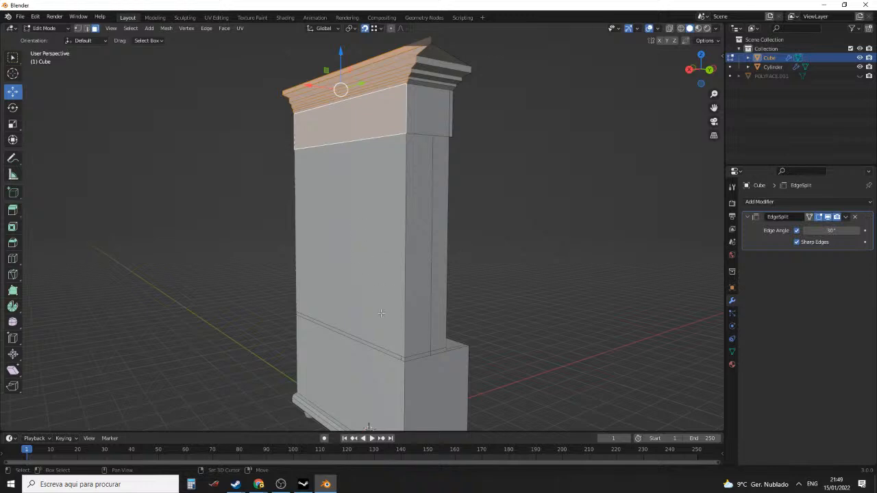
left_click(363, 206, "shift")
middle_click_drag(394, 308, 396, 214, "shift")
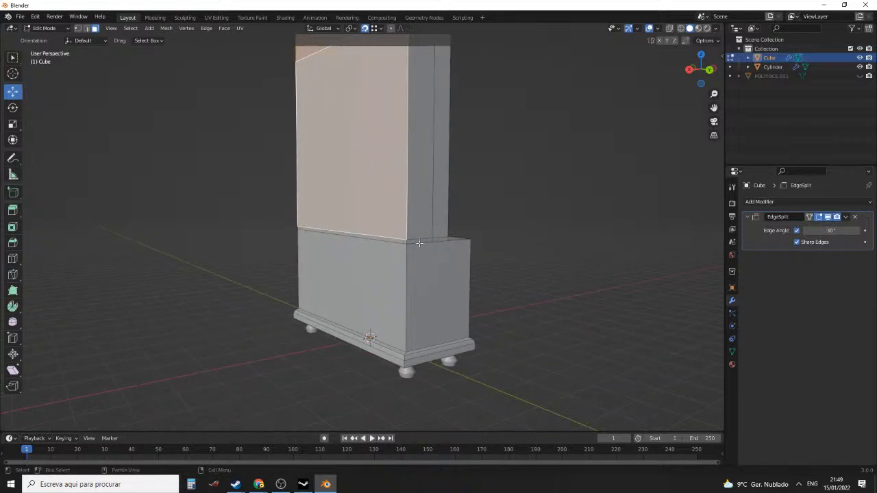
scroll(420, 243, "up", 4)
left_click(479, 255, "shift")
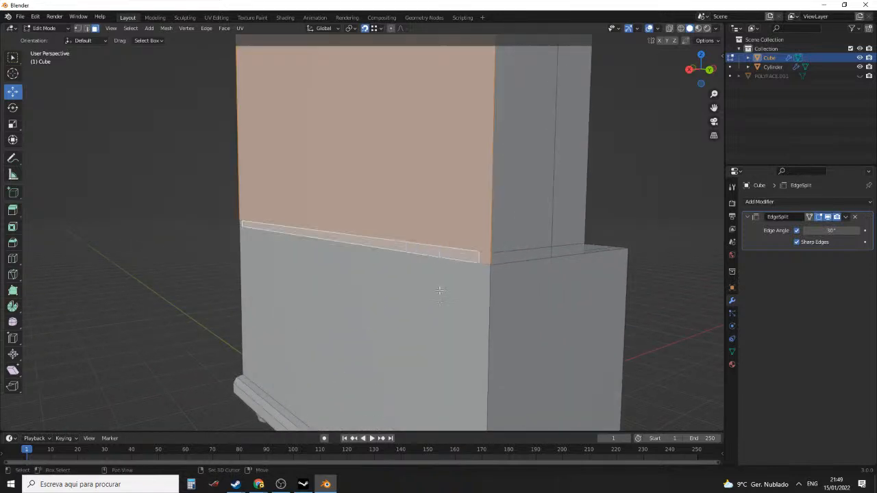
left_click(441, 290, "shift")
scroll(376, 258, "down", 3)
mouse_move(376, 259)
middle_mouse_down()
mouse_move(492, 260)
mouse_move(386, 254)
middle_mouse_up()
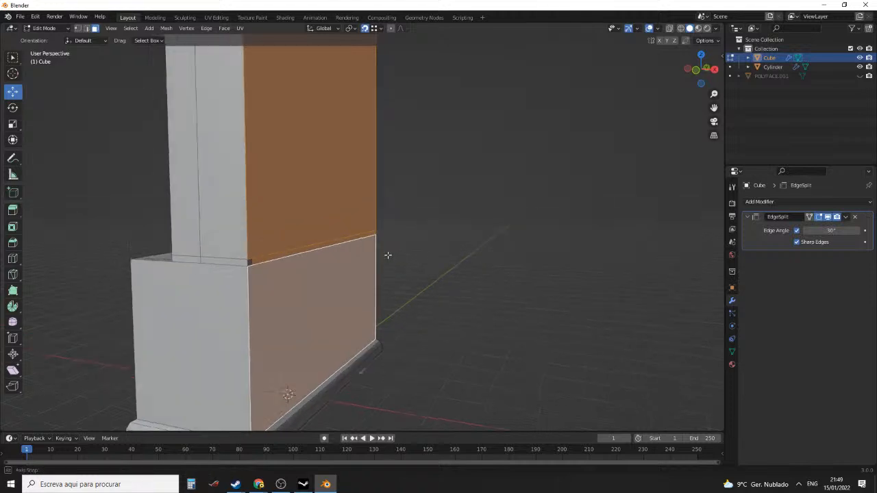
scroll(384, 226, "down", 2)
scroll(346, 235, "up", 3)
left_click(283, 199, "shift")
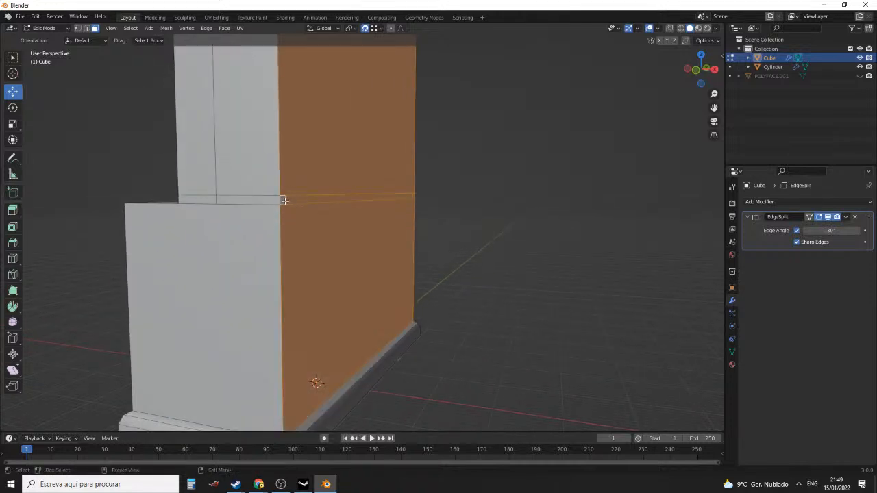
scroll(284, 199, "down", 4)
middle_click_drag(323, 204, 382, 239)
scroll(377, 229, "up", 2)
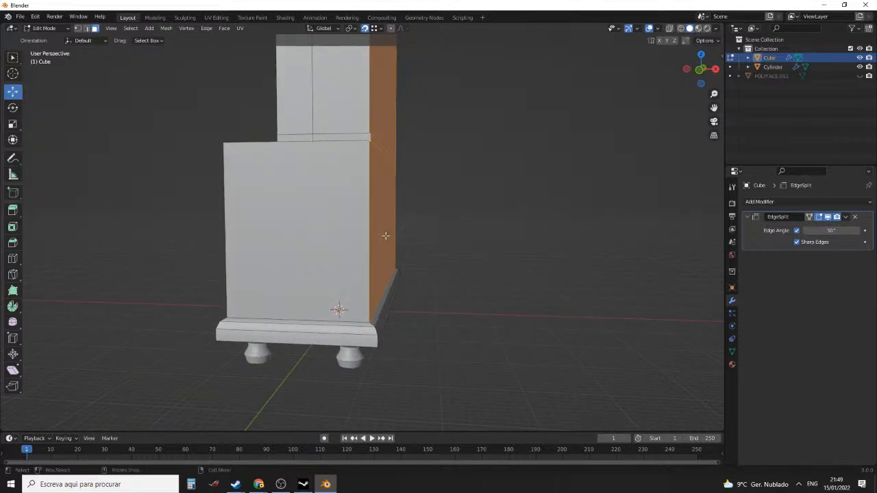
right_click(385, 233)
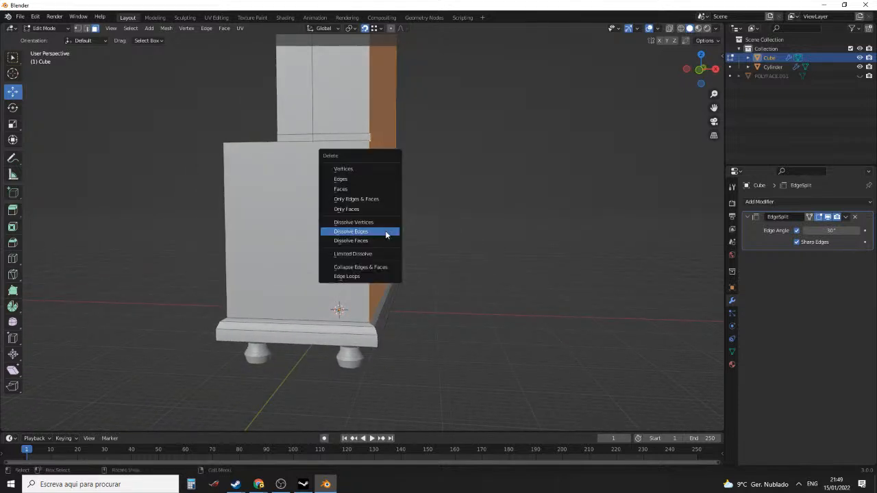
left_click(375, 190)
middle_click_drag(385, 195, 453, 239)
Undo the back face deletion, the added selections, and the move and flattening of the cornice's back faces
key("ctrl+z")
scroll(395, 208, "up", 8)
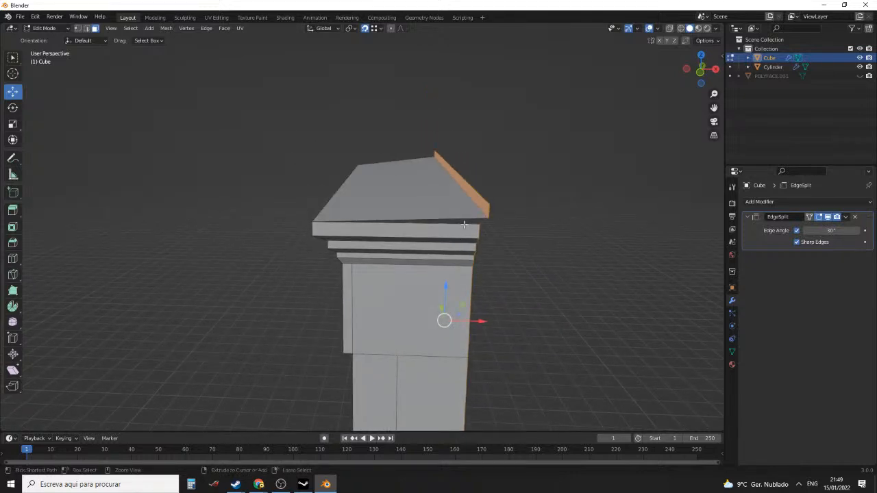
scroll(465, 225, "up", 3)
scroll(477, 227, "down", 5)
key("ctrl+z")
key("ctrl+z")
key("ctrl+z")
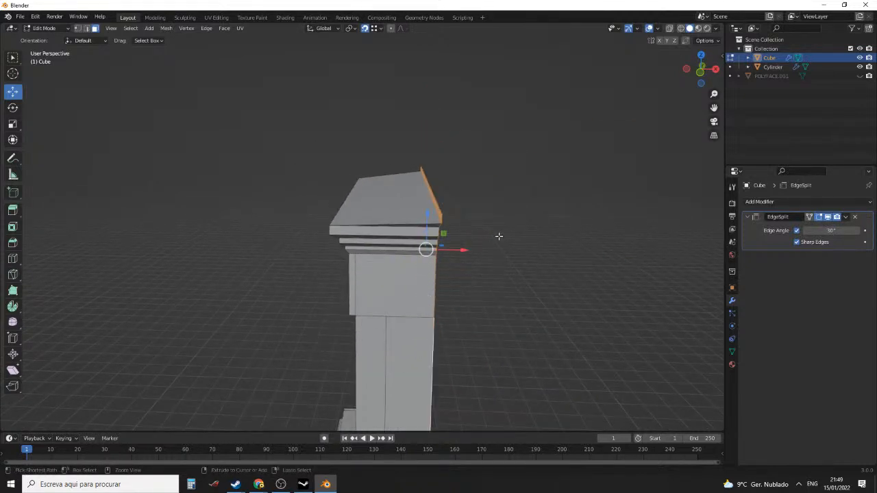
key("ctrl+z")
key("ctrl+z")
key("ctrl+z")
key("ctrl+z")
key("ctrl+z")
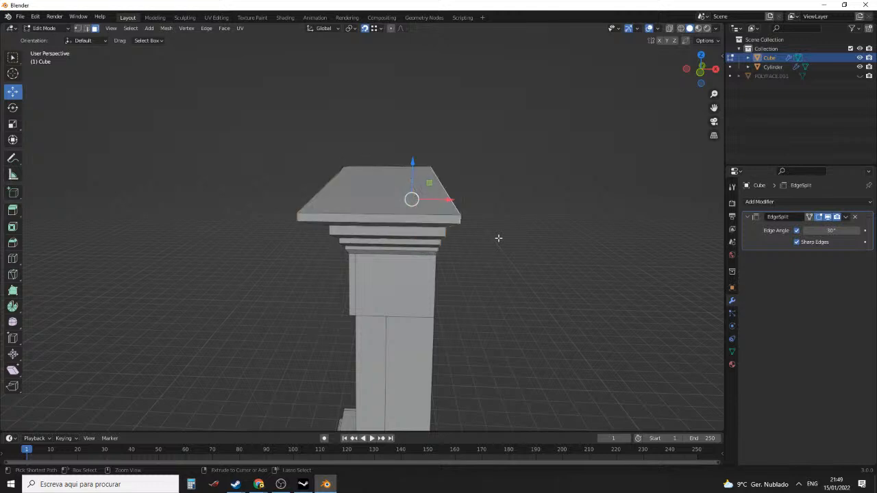
Undo back to the selected, unflattened cornice back faces, and flatten them again with a scale of 0 along X
middle_click_drag(499, 238, 513, 237)
key("ctrl+z")
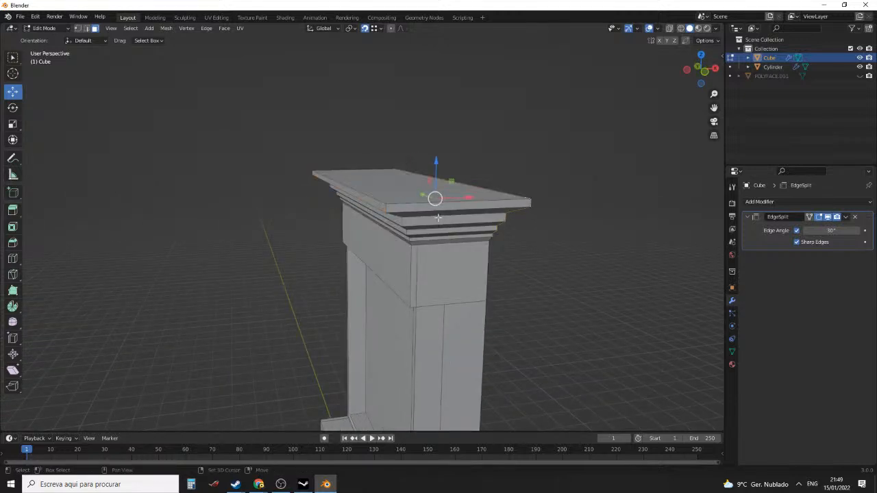
mouse_move(438, 218)
middle_mouse_down()
mouse_move(419, 212)
mouse_move(429, 220)
middle_mouse_up()
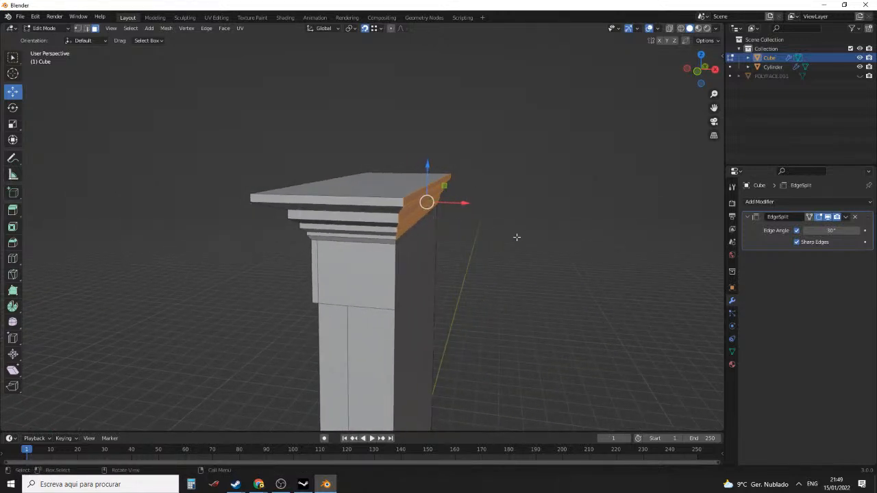
key("s")
key("x")
key("0")
key("Return")
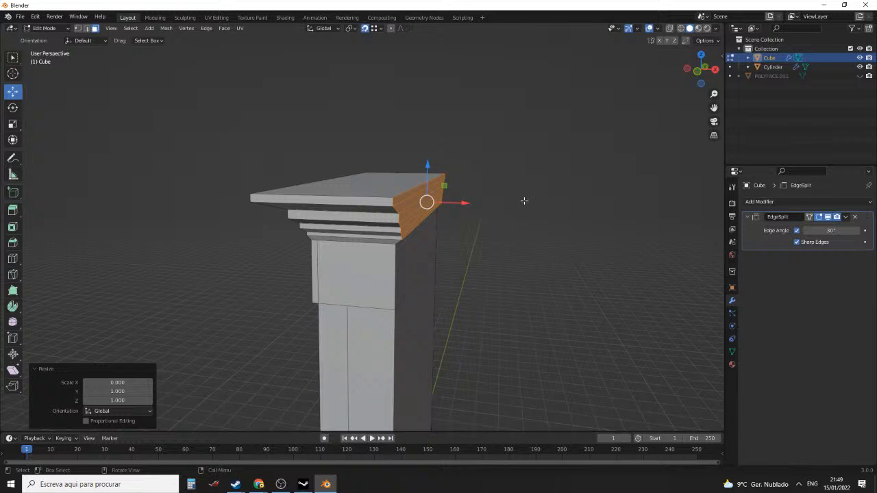
Move the flattened cornice back faces about -1.149 m along X, snapping them in line with the cabinet's back
middle_click_drag(525, 201, 517, 198)
left_click_drag(467, 196, 416, 209)
middle_click_drag(417, 208, 430, 224)
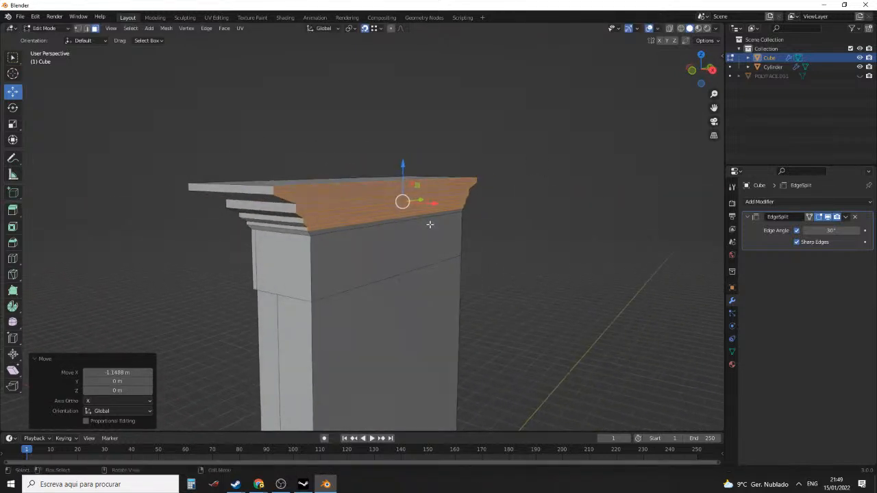
Select all the horizontal edges running across the flattened back of the cornice and dissolve them
key("2")
left_click(366, 189, "alt")
left_click(358, 203, "alt+shift")
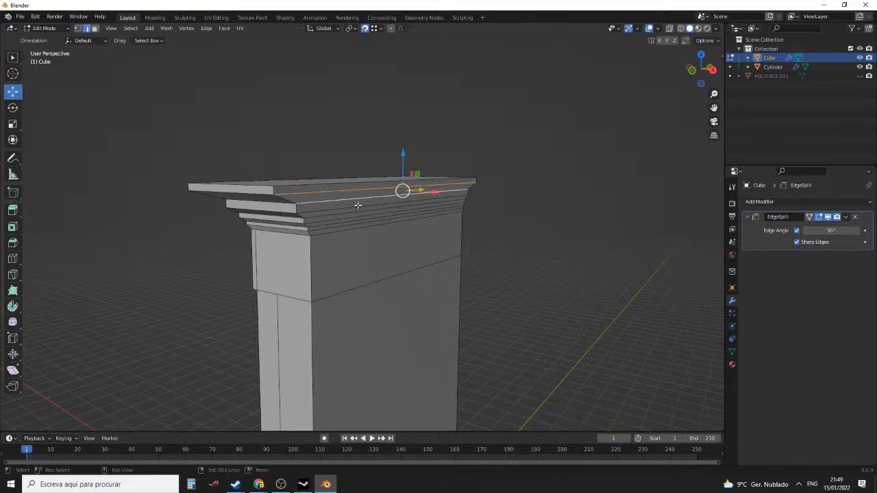
left_click(354, 208, "alt+shift")
left_click(346, 218, "alt+shift")
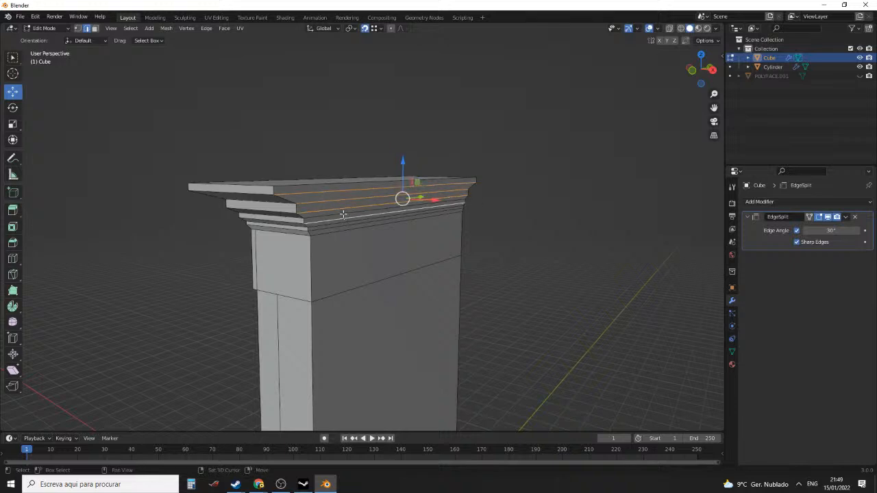
left_click(339, 219, "alt+shift")
left_click(334, 223, "alt+shift")
left_click(332, 228, "alt+shift")
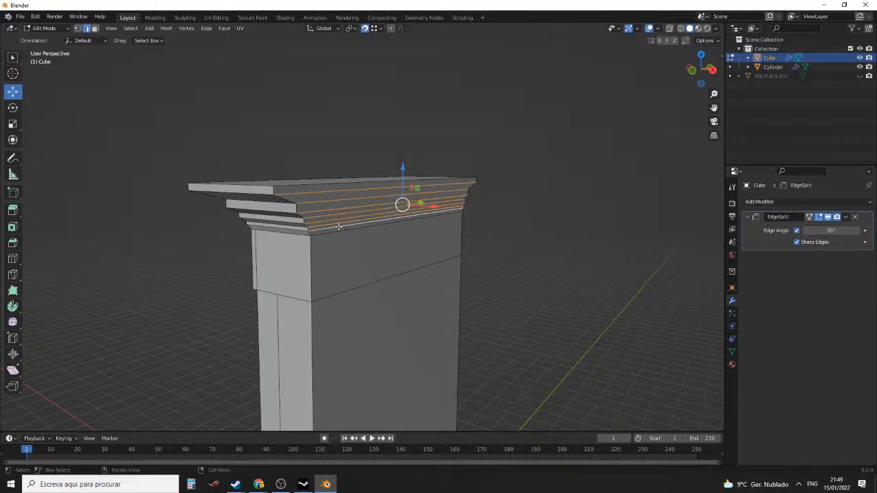
key("x")
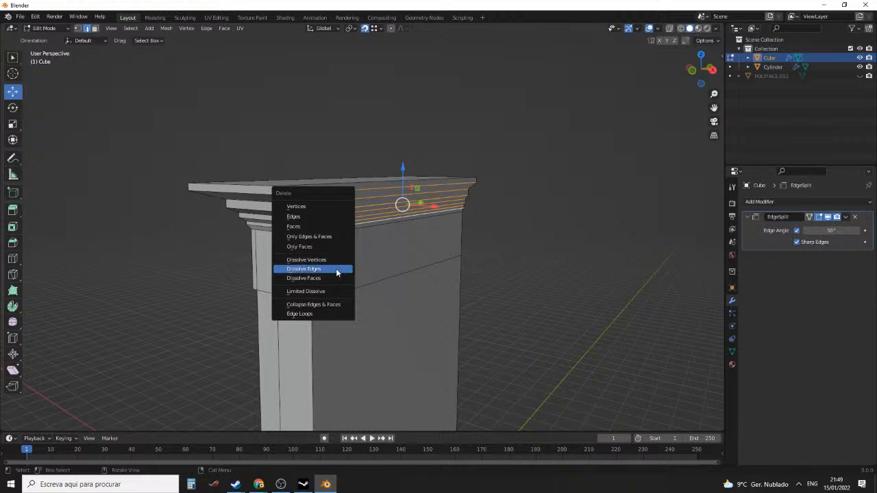
left_click(338, 268)
Dissolve the upper edge of the narrow strip between the cabinet's upper and lower back panels, including its short end segments
middle_click_drag(397, 268, 342, 253)
scroll(342, 253, "down", 4)
middle_click_drag(403, 357, 391, 262, "shift")
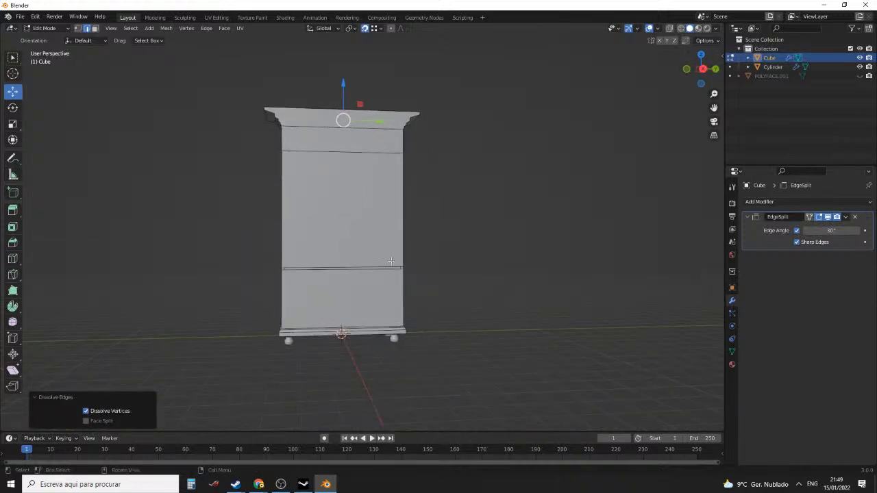
scroll(391, 262, "up", 4)
middle_click_drag(384, 299, 385, 239, "shift")
middle_click_drag(445, 257, 393, 267)
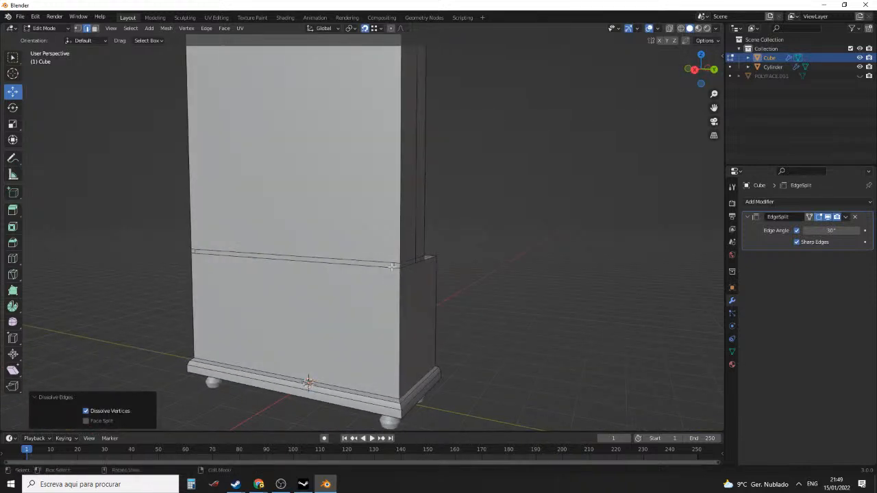
left_click(392, 266)
left_click(375, 264)
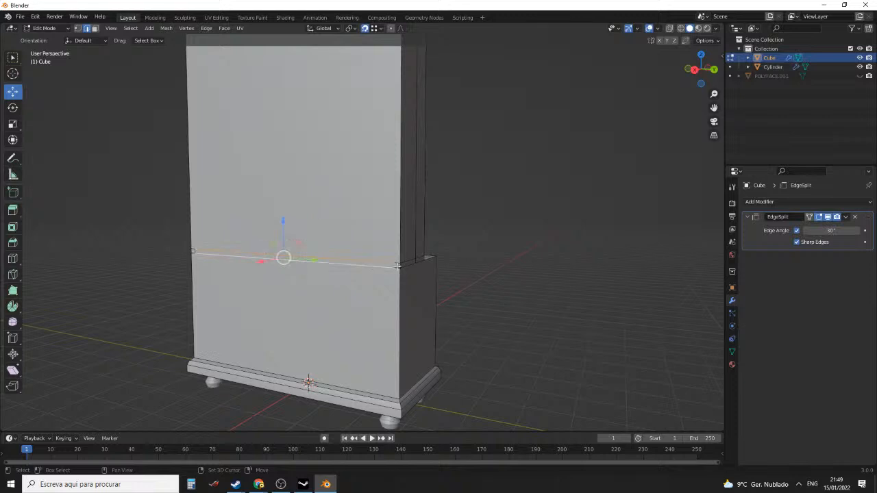
left_click(396, 267, "shift")
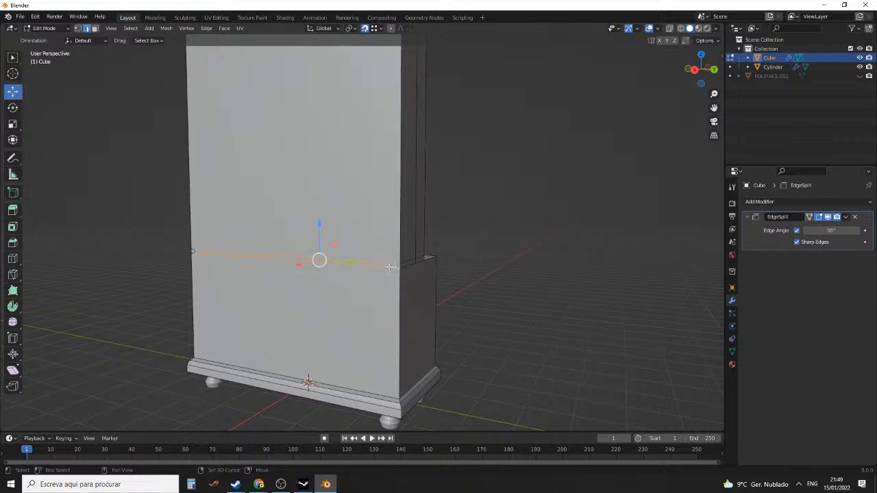
left_click(396, 267, "shift")
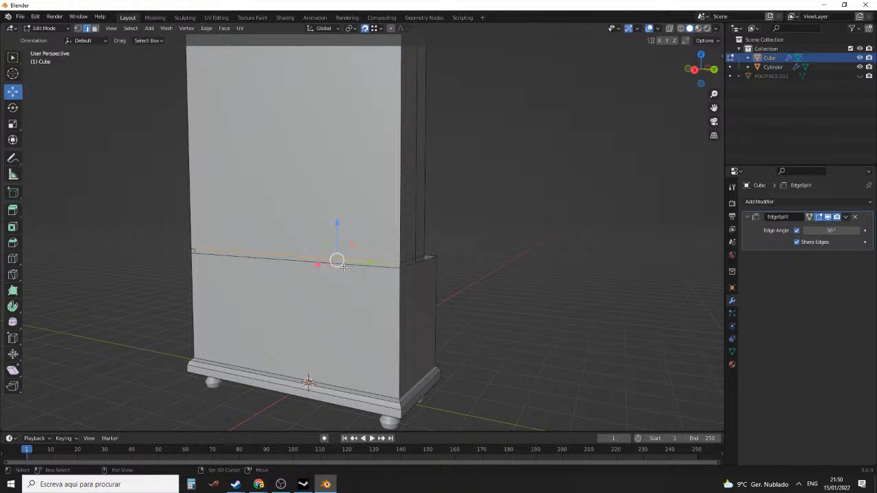
middle_click_drag(355, 267, 444, 263)
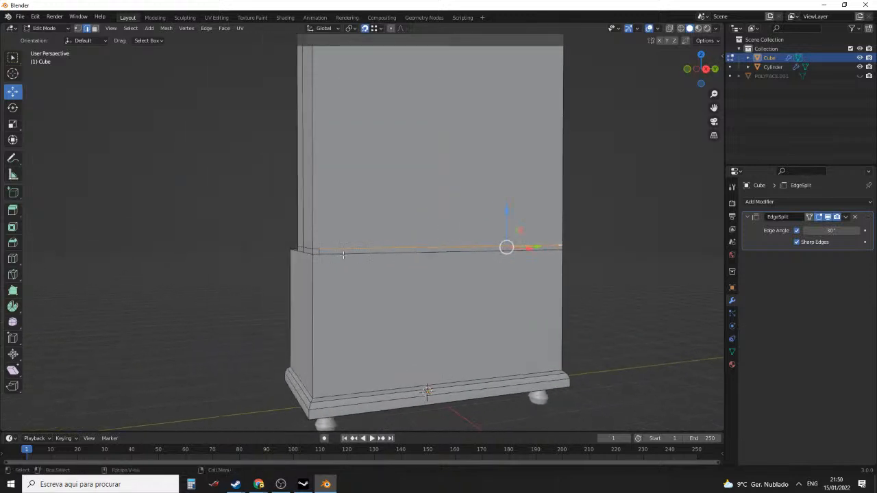
scroll(279, 273, "up", 3)
left_click(266, 273, "shift")
left_click(260, 268, "shift")
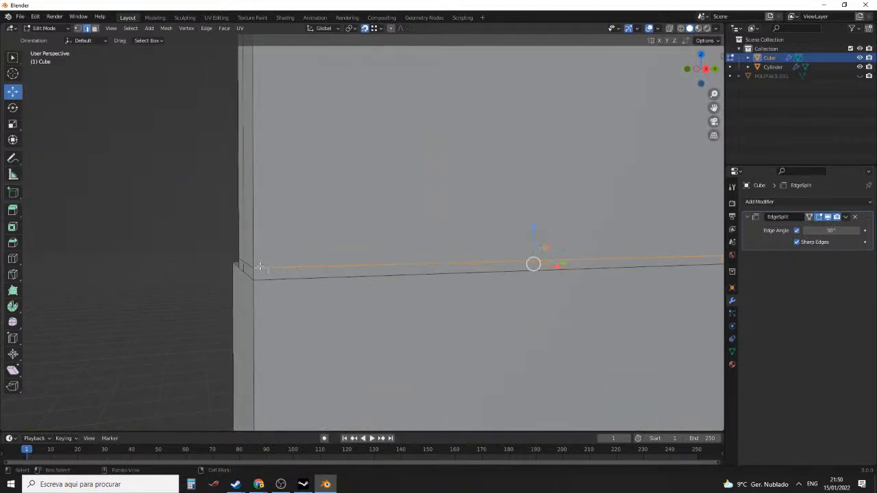
key("x")
left_click(263, 266)
Dissolve the extra vertical edges and short horizontal strip edges on both outer sides of the upper cabinet
scroll(310, 263, "down", 5)
middle_click_drag(309, 262, 468, 280)
scroll(468, 280, "up", 2)
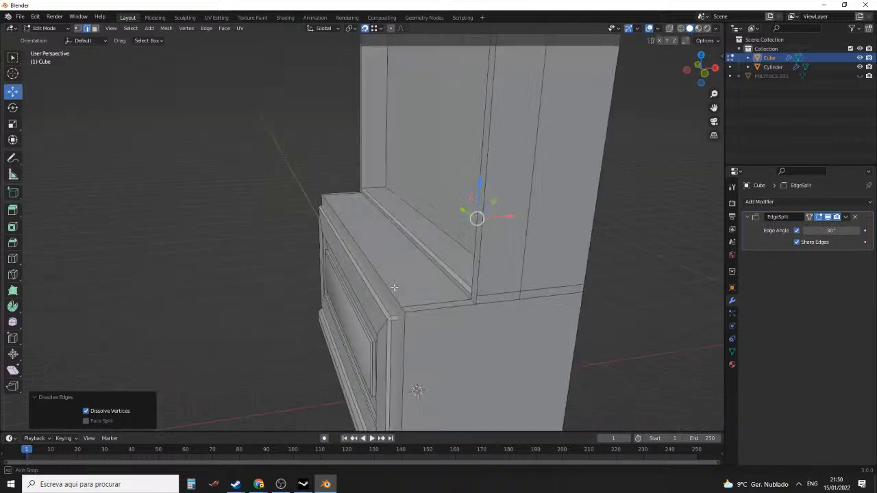
left_click(498, 283)
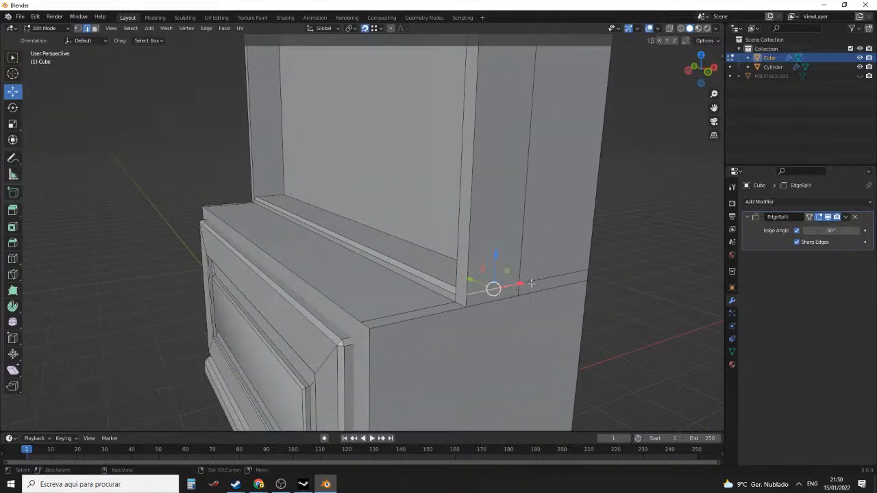
left_click(532, 282, "shift")
left_click(518, 290, "shift")
left_click(522, 247, "shift")
scroll(513, 225, "down", 4)
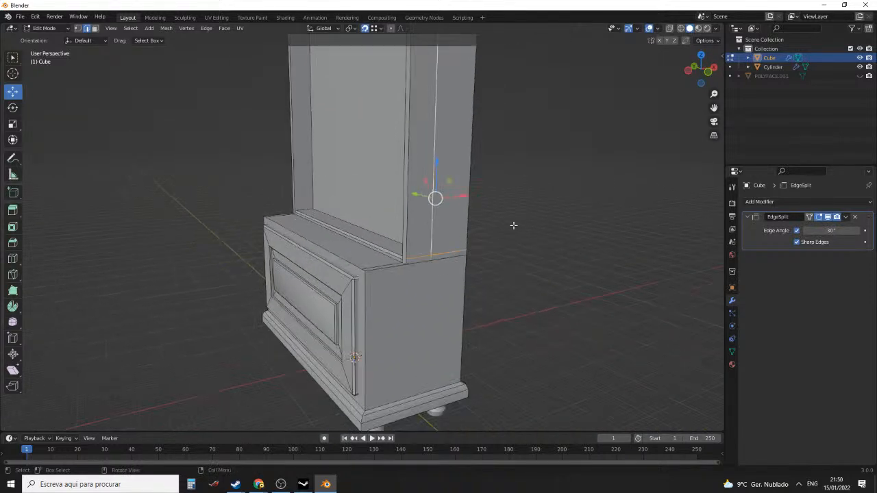
middle_click_drag(514, 226, 542, 207)
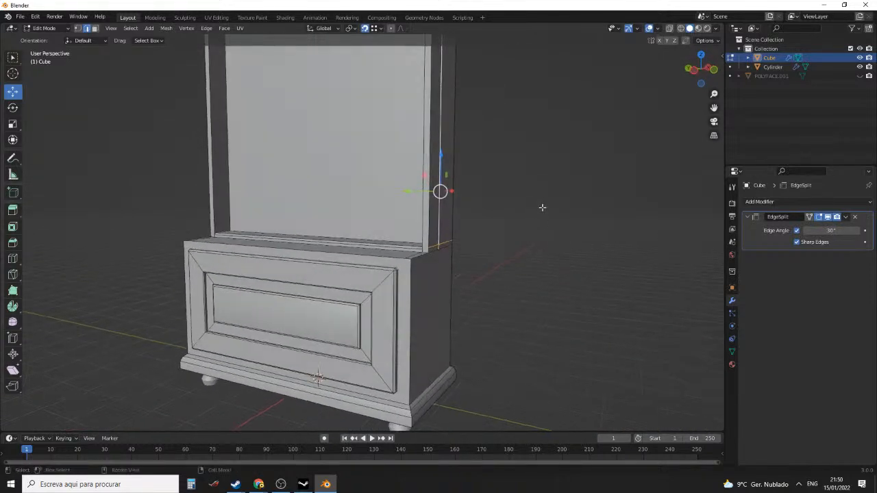
middle_click_drag(508, 175, 575, 284, "shift")
middle_click_drag(387, 213, 414, 309)
left_click(408, 295, "shift")
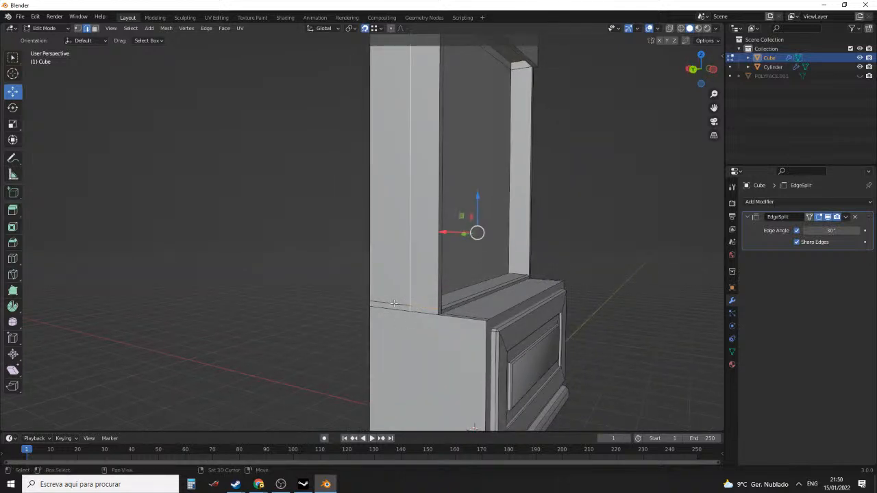
left_click(394, 302, "shift")
key("x")
left_click(395, 299)
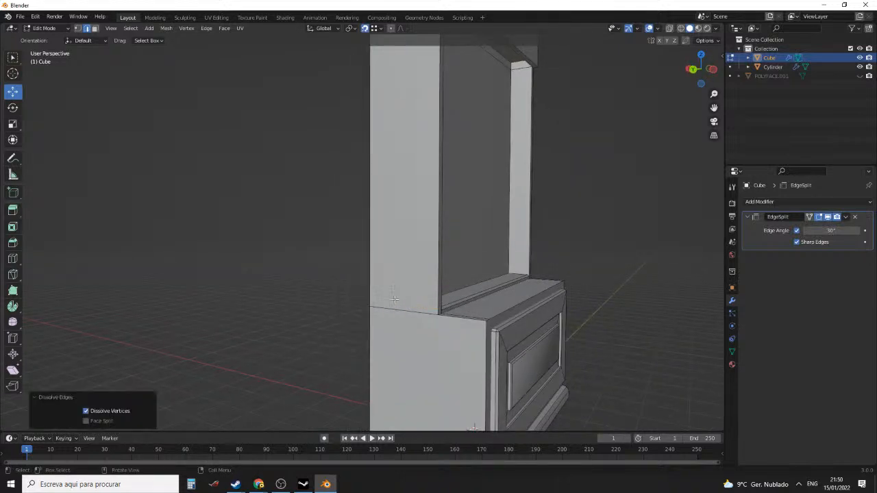
Bevel the frieze's front vertical edges and lower front and side edges below the cornice, with 1 segment and a 0.235 m width
scroll(395, 299, "down", 5)
mouse_move(394, 299)
middle_mouse_down()
mouse_move(423, 290)
mouse_move(404, 294)
middle_mouse_up()
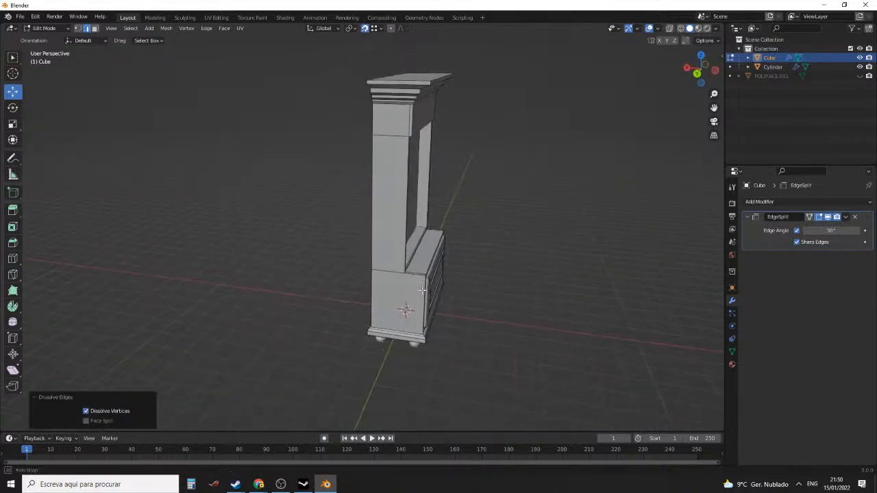
middle_click_drag(405, 293, 388, 372, "shift")
scroll(388, 343, "up", 5)
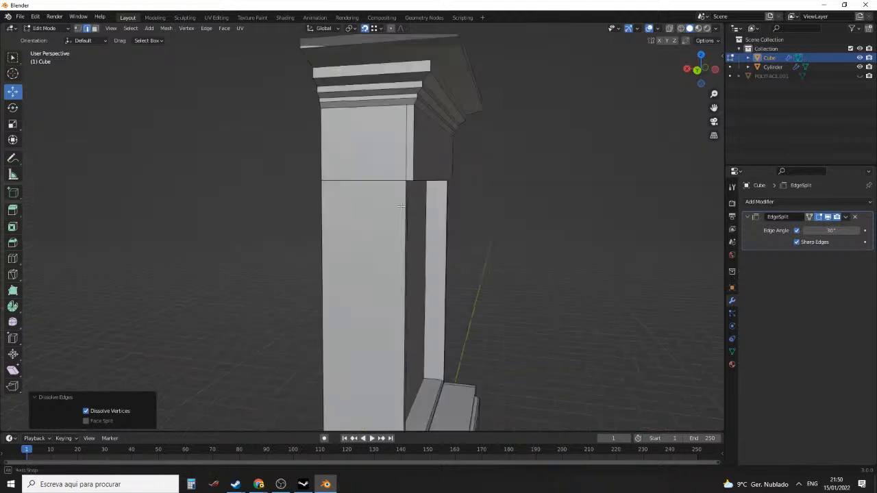
middle_click_drag(411, 274, 391, 315)
scroll(392, 274, "up", 5)
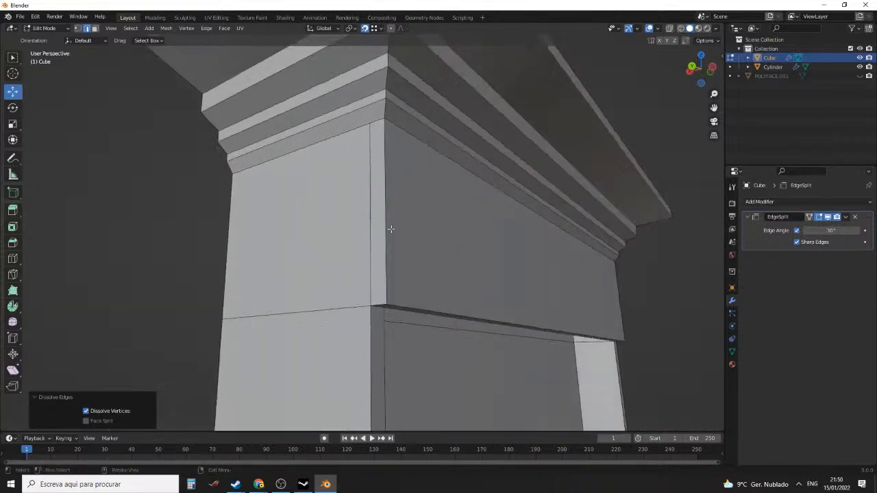
middle_click_drag(391, 229, 383, 170)
left_click(382, 145)
left_click(381, 228, "shift")
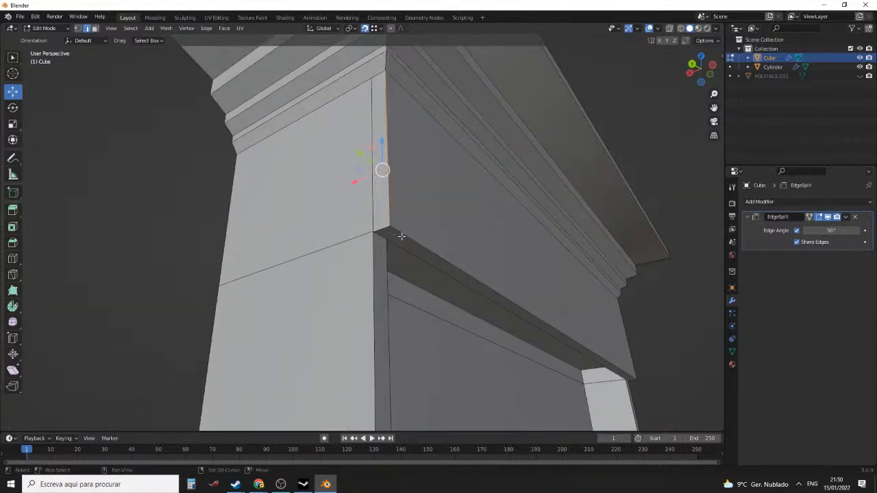
left_click(523, 305, "shift")
middle_click_drag(545, 309, 321, 266)
middle_click_drag(398, 260, 462, 255)
left_click(463, 202, "shift")
key("ctrl+b")
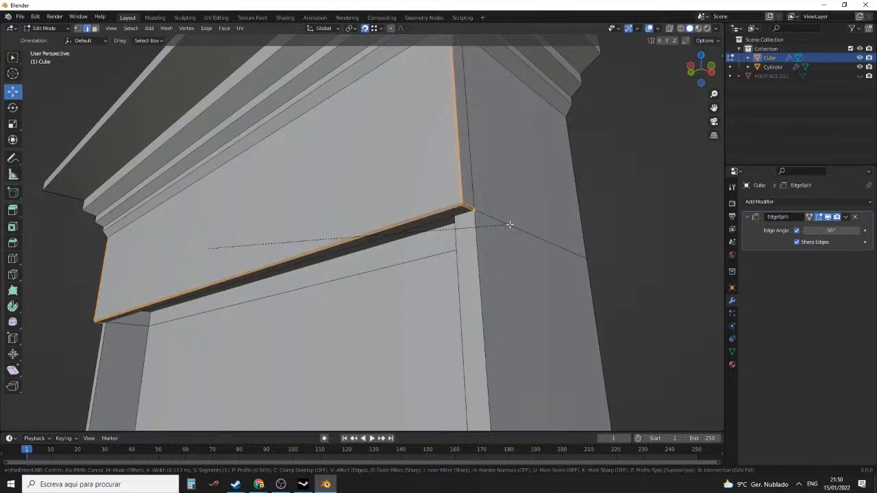
left_click(511, 224)
Raise the centre vertex of the small bevel diamond at the frieze's lower side corner about 0.063 m along Z, using vertex snapping
middle_click_drag(511, 225, 505, 235)
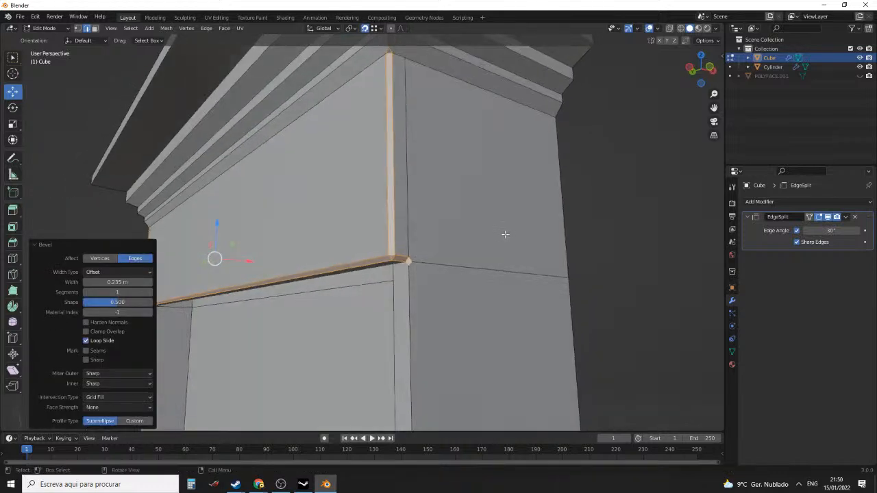
key("1")
scroll(435, 267, "up", 1)
left_click(430, 269)
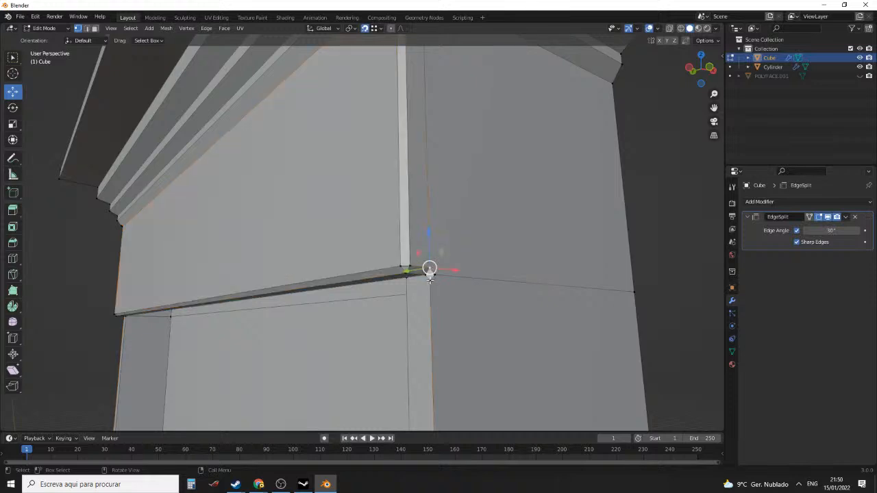
left_click(434, 283, "shift")
middle_click_drag(462, 286, 428, 116)
left_click(426, 87)
left_click(459, 84, "shift")
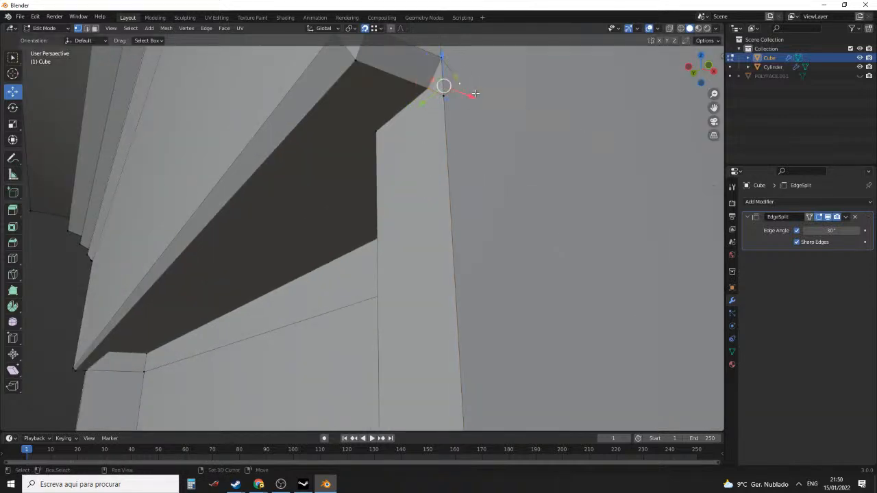
middle_click_drag(472, 94, 475, 233)
left_click(441, 272)
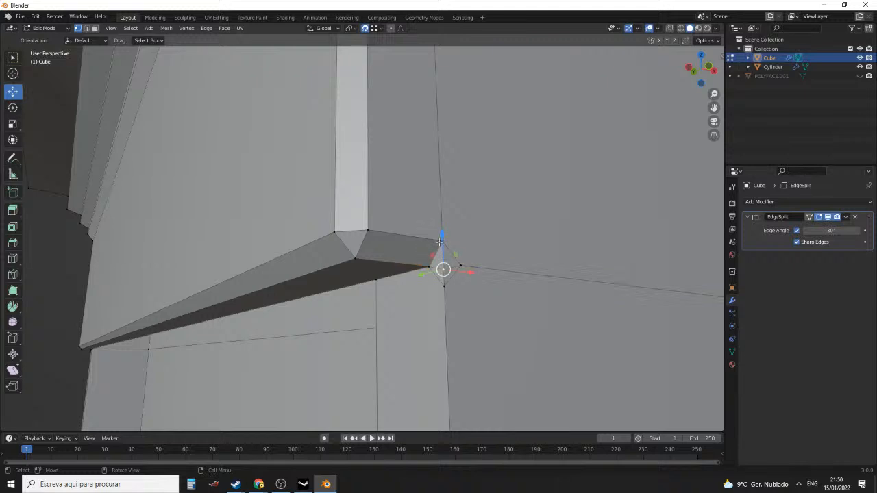
left_click_drag(443, 236, 458, 265)
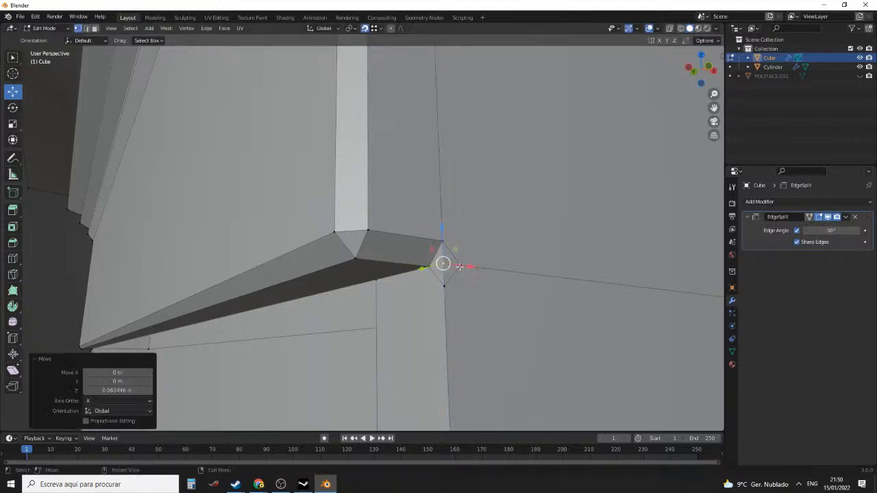
Select the stray diagonal edges around that frieze corner and dissolve them
key("2")
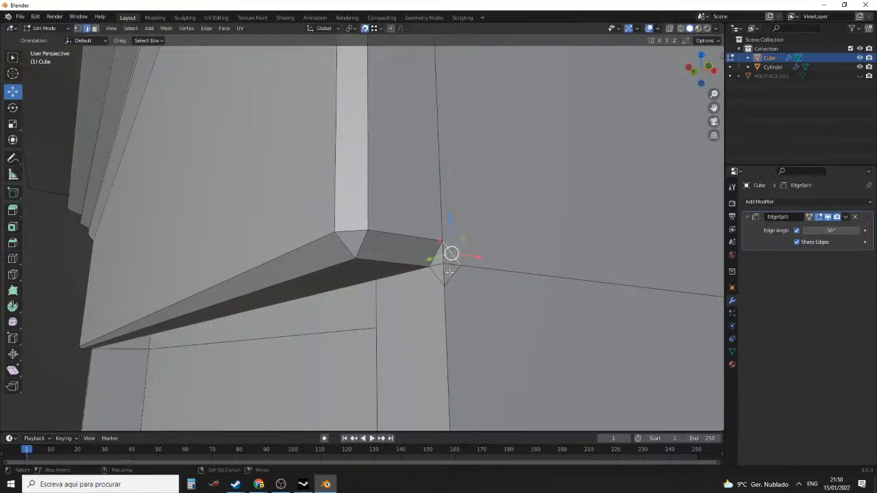
left_click(438, 275)
scroll(452, 276, "down", 4)
middle_click_drag(498, 274, 389, 203)
key("x")
left_click(510, 265)
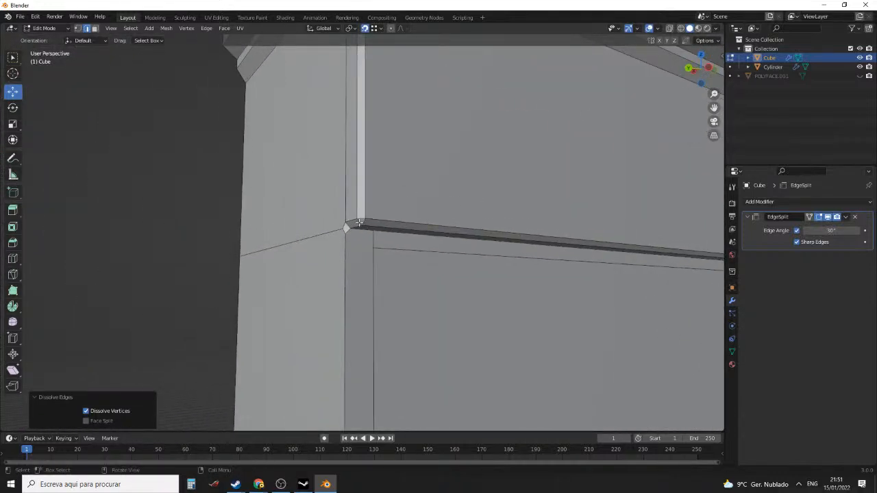
Raise the matching bevel centre vertex at the frieze's opposite corner about 0.063 m along Z, using vertex snapping
key("1")
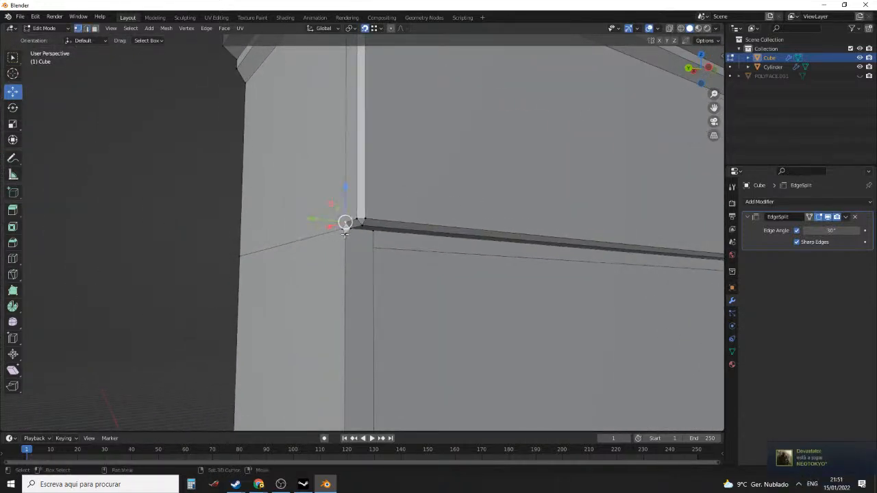
left_click(345, 232, "shift")
left_click(350, 227)
middle_click_drag(356, 236, 384, 237)
left_click_drag(319, 187, 330, 220)
key("ctrl+z")
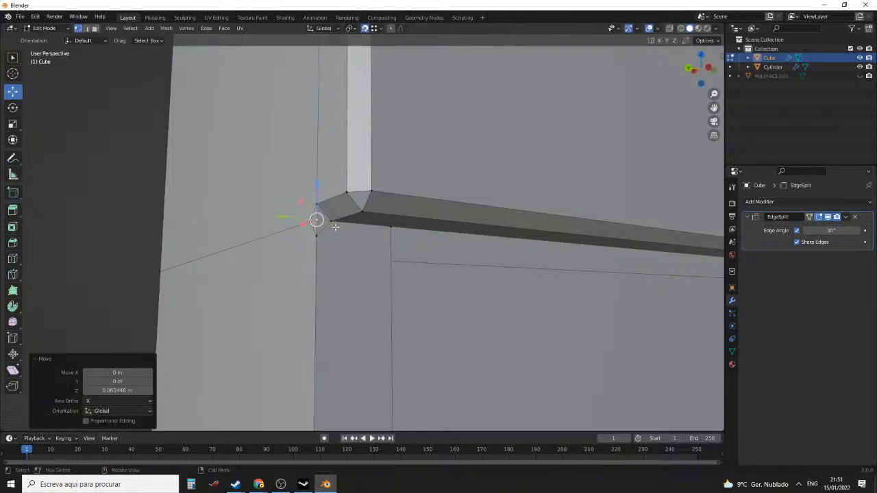
Undo the last vertex raise and dissolve the stray edge selected at the end of the frieze's lower bevel
key("ctrl+z")
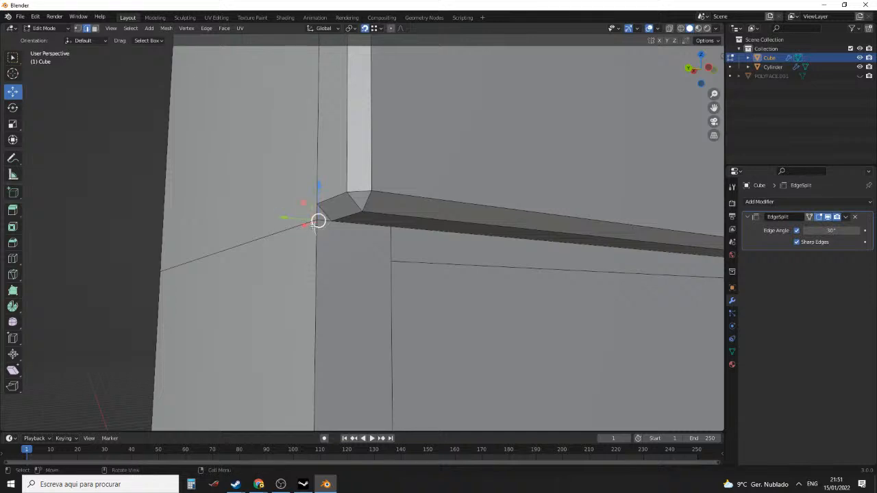
key("x")
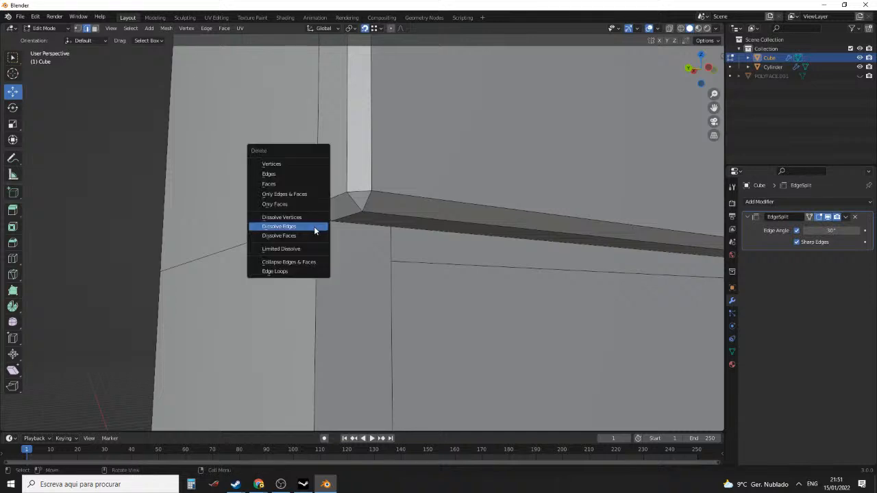
left_click(314, 227)
scroll(355, 229, "down", 6)
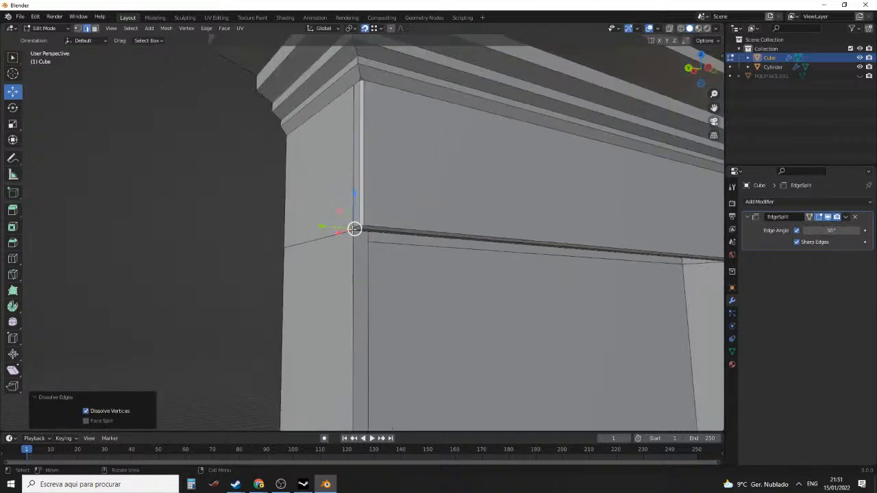
key("Tab")
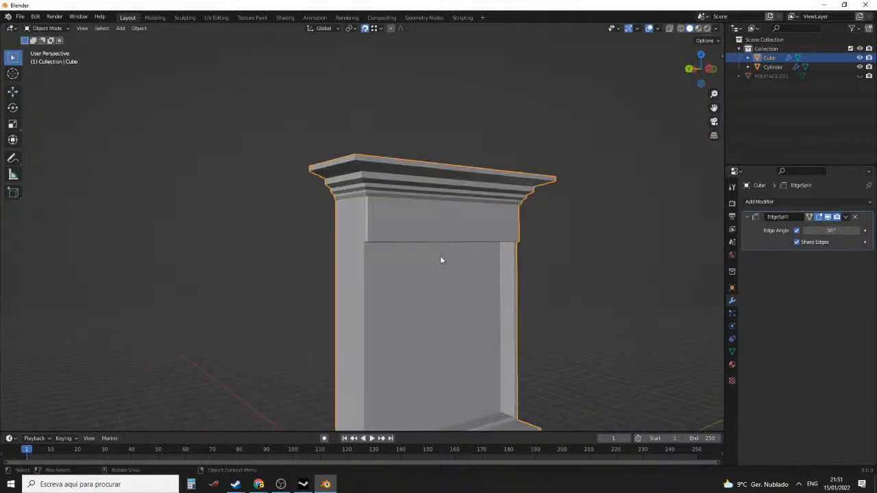
Inspect the cornice, bevelled frieze and lower cabinet from several sides, comparing the shaded object with its edge layout
middle_click_drag(440, 255, 491, 231)
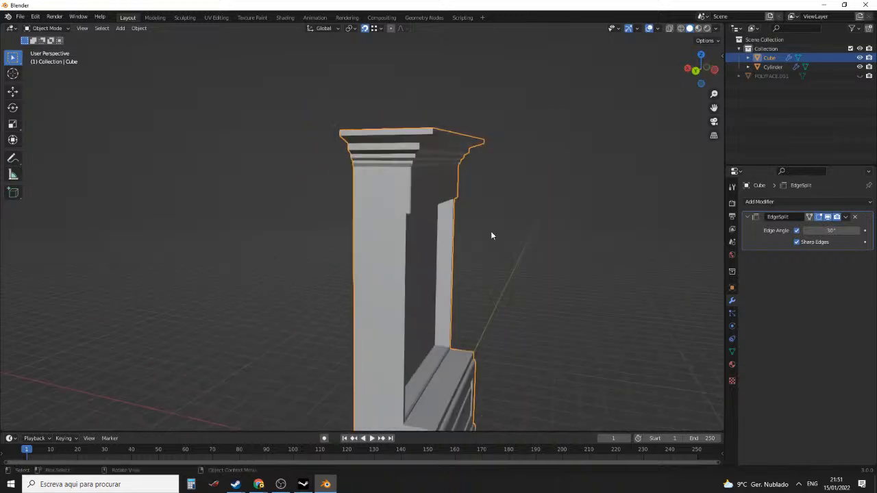
key("Tab")
scroll(475, 172, "up", 4)
middle_click_drag(475, 172, 320, 276)
scroll(407, 298, "up", 4)
scroll(319, 276, "down", 4)
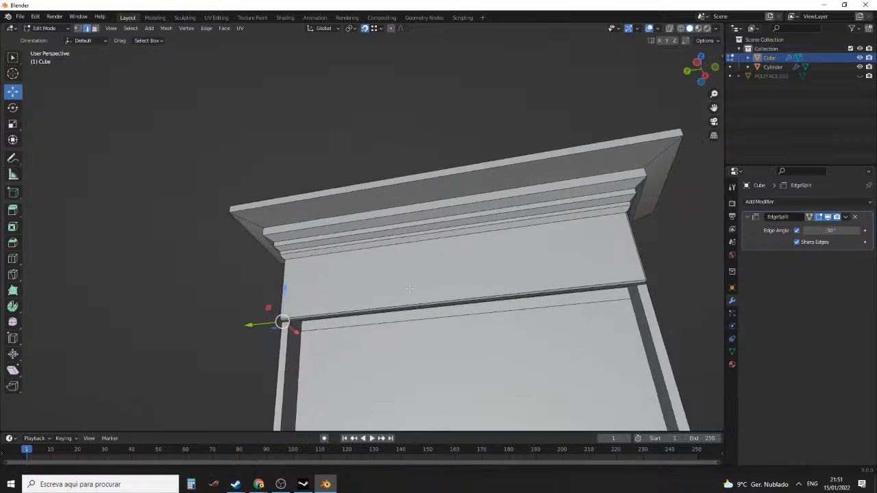
middle_click_drag(439, 284, 444, 184, "shift")
scroll(329, 245, "down", 3)
key("Tab")
key("Tab")
key("Tab")
key("Tab")
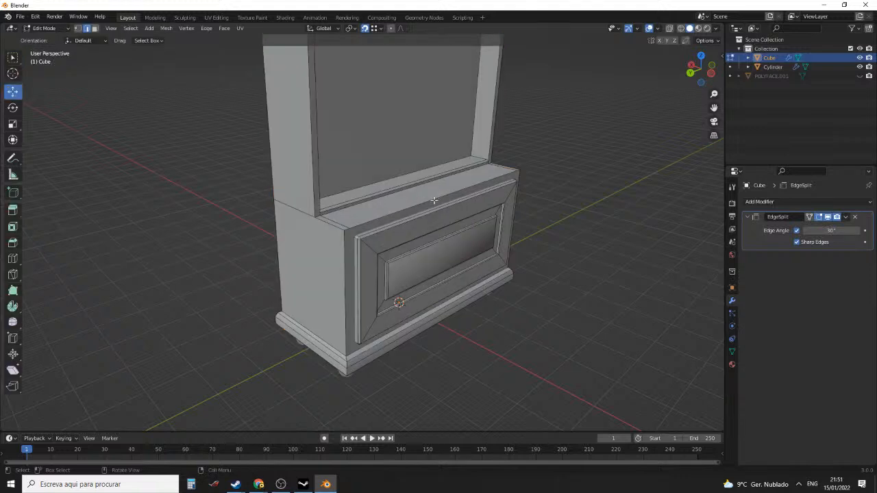
Select the redundant edges near both ends of the lower cabinet's top surface and dissolve them
scroll(357, 219, "up", 2)
left_click(335, 221)
middle_click_drag(334, 221, 500, 234)
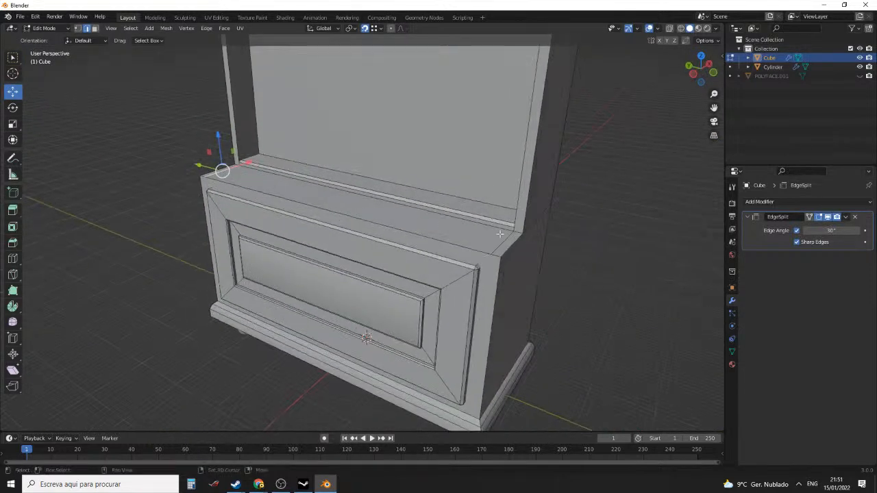
left_click(501, 240, "shift")
key("x")
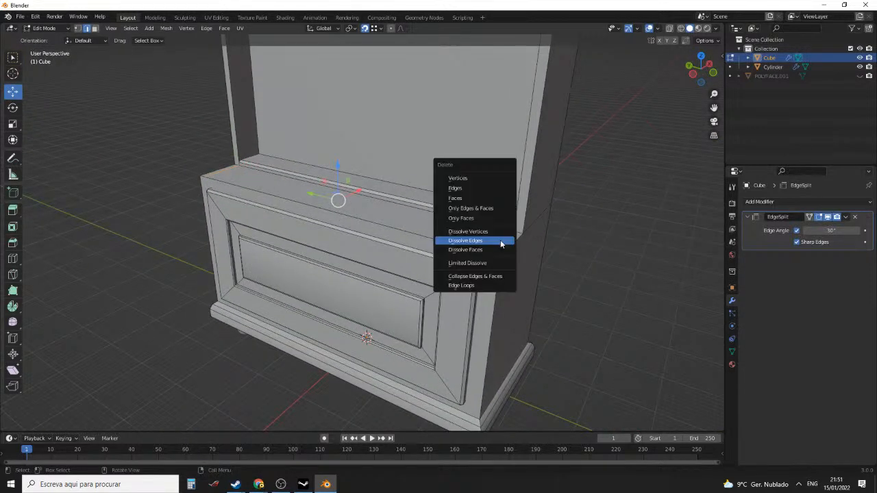
left_click(502, 241)
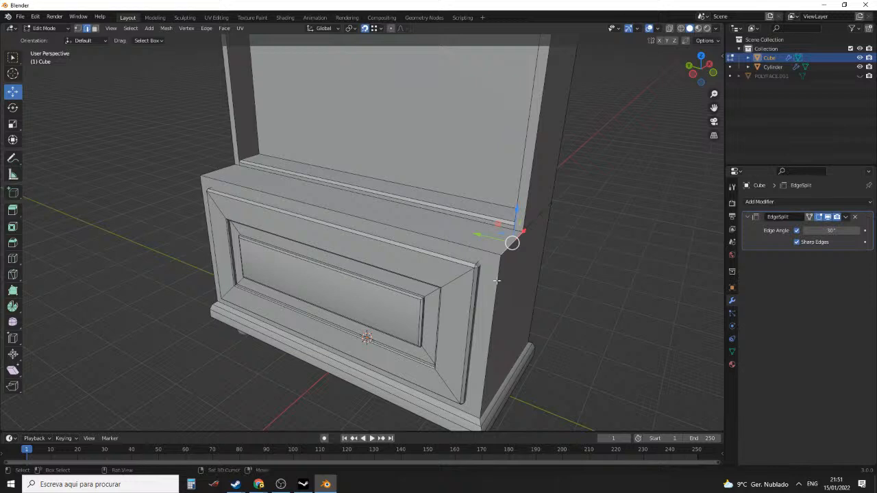
Bevel the lower cabinet's front vertical edges and its front and side top edges, with 1 segment and a width of about 0.311 m
left_click(497, 280)
left_click(473, 249, "shift")
middle_click_drag(472, 250, 348, 250)
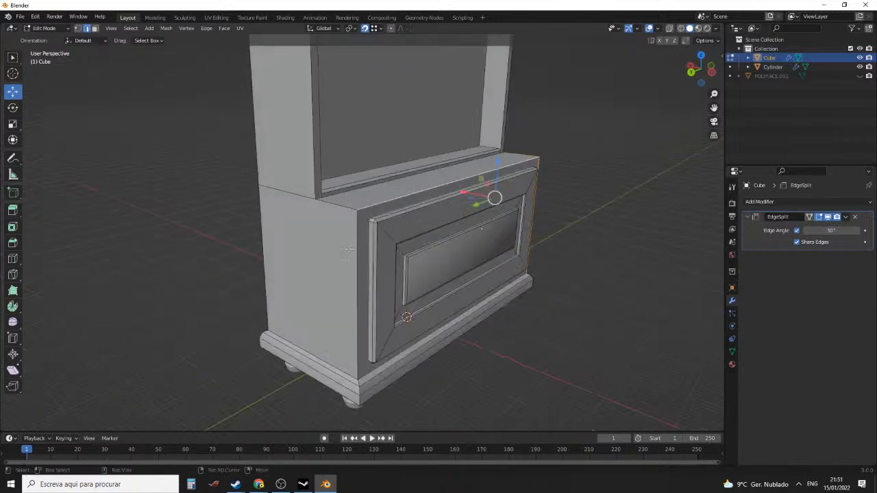
left_click(357, 235, "shift")
left_click(342, 212, "shift")
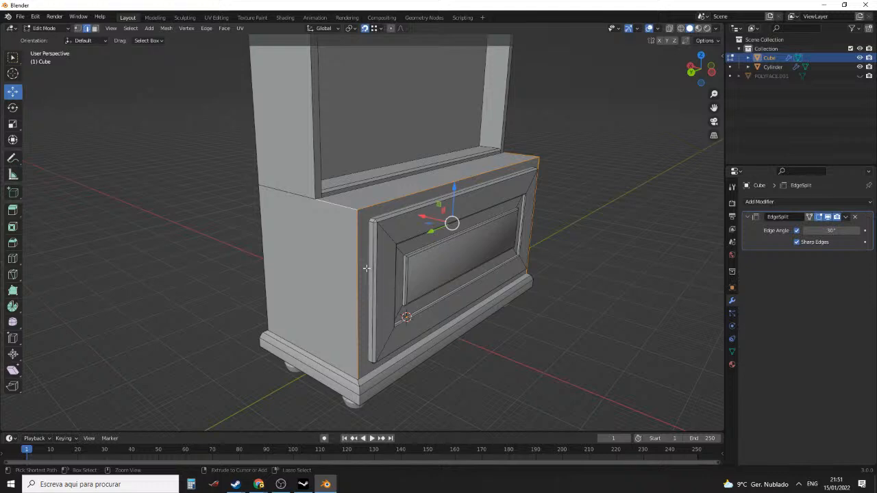
key("ctrl+b")
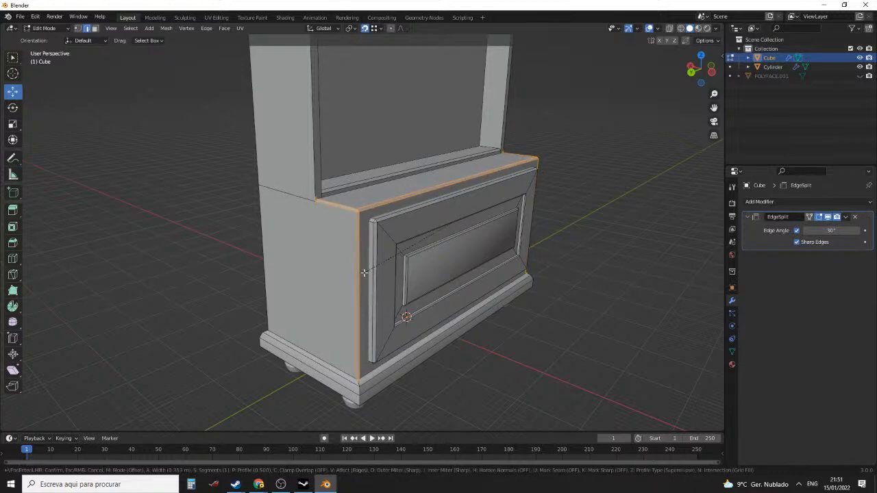
left_click(364, 273)
Select the short stray edges at both rear ends of the new top bevel, where it meets the upper cabinet, and dissolve them
scroll(370, 261, "up", 6)
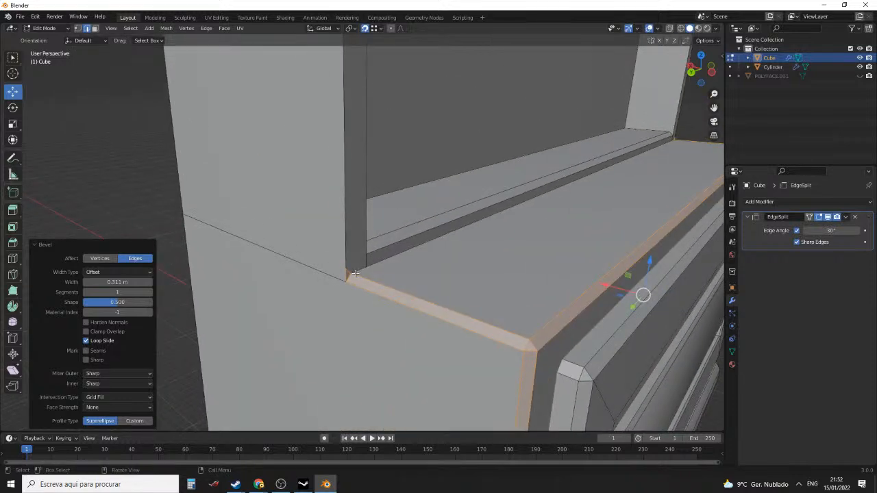
left_click(349, 272)
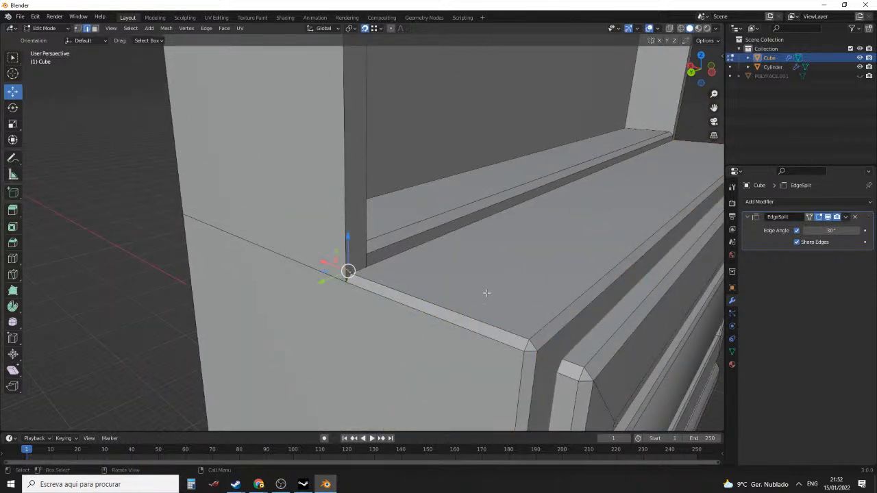
middle_click_drag(480, 290, 492, 282)
scroll(441, 258, "down", 3)
middle_click_drag(535, 265, 391, 253)
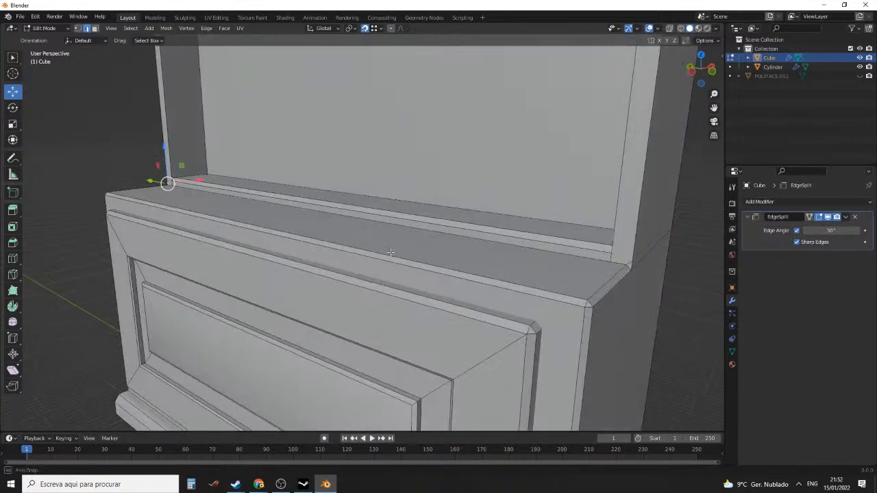
left_click(628, 262, "shift")
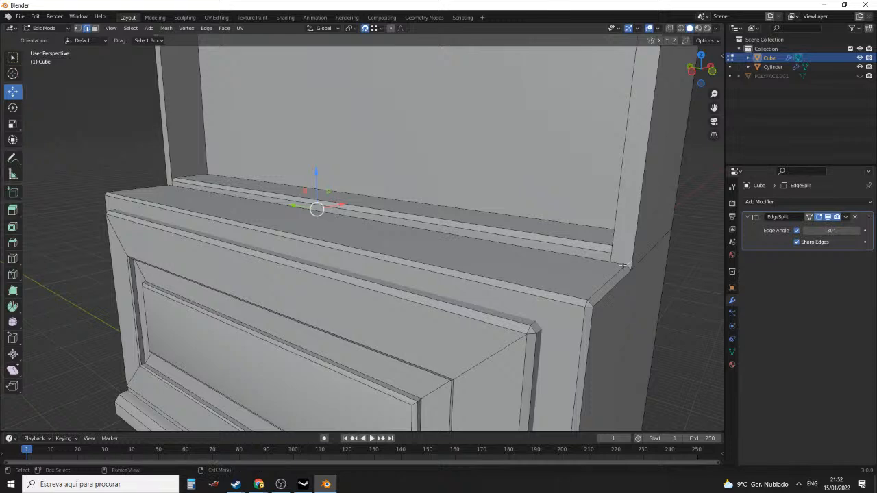
key("x")
left_click(620, 263)
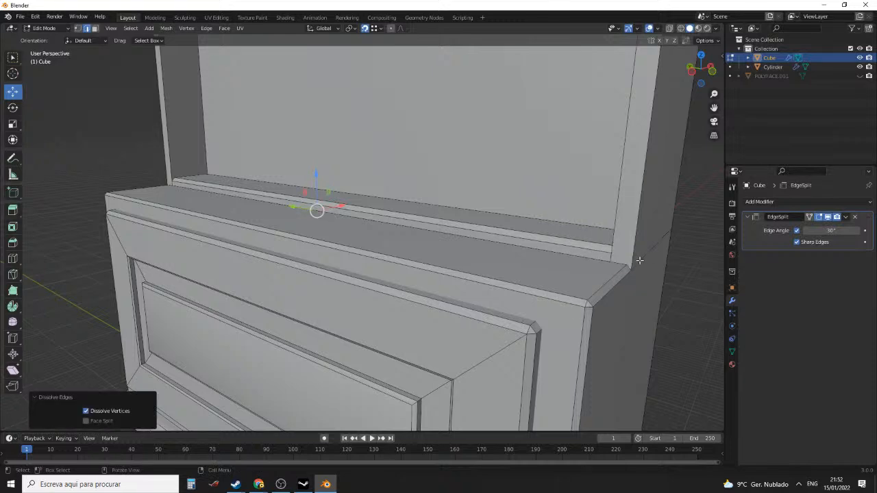
Lower the rear vertex of the horizontal edge on each cabinet side about 0.311 m along Z, snapping it level with the front bevel vertex
key("1")
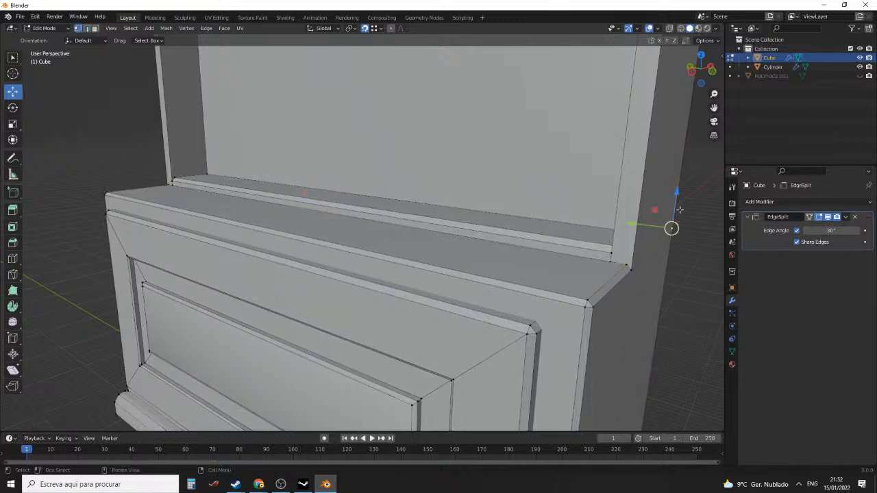
left_click_drag(677, 199, 632, 268)
middle_click_drag(631, 268, 534, 220)
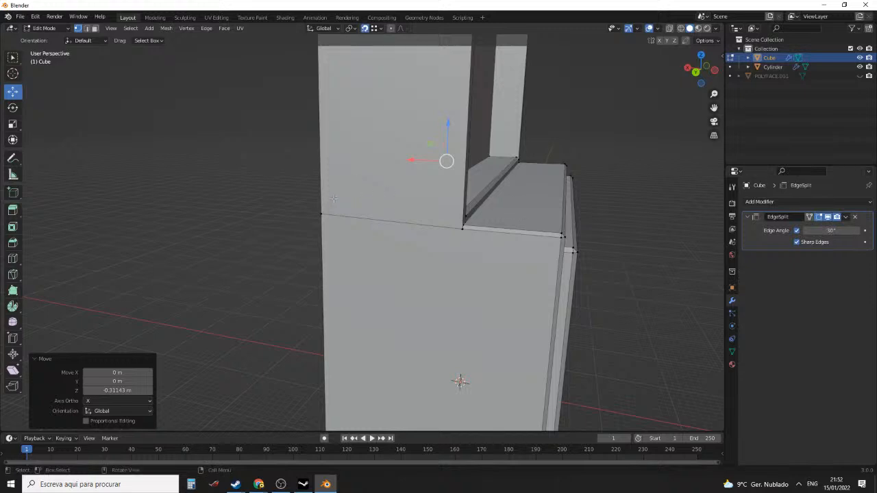
left_click(328, 209)
key("g")
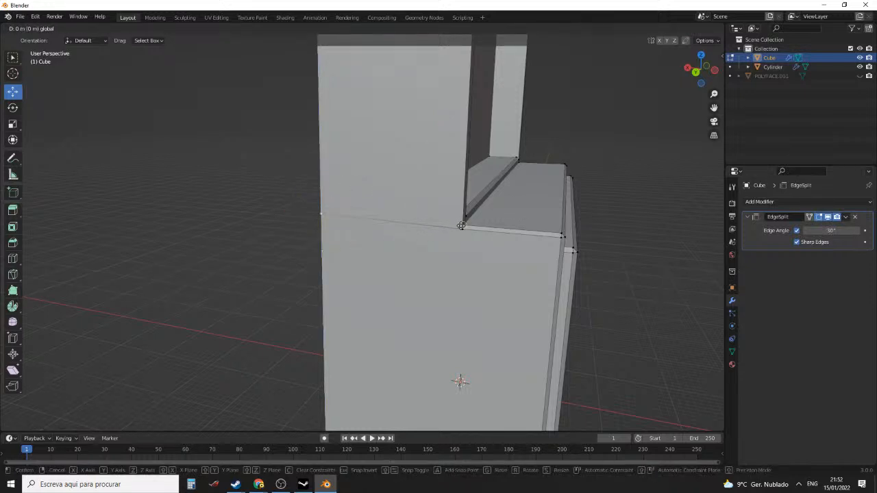
left_click(461, 231)
middle_click_drag(549, 251, 497, 253)
key("Tab")
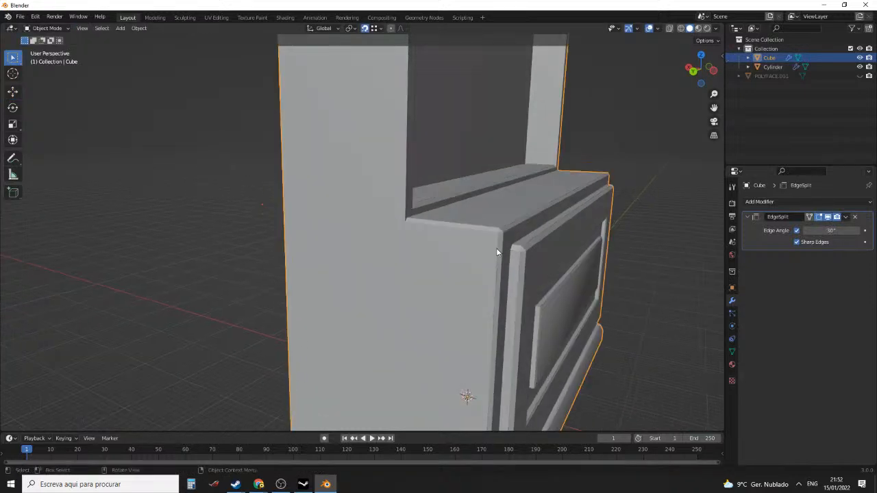
Switch to Chrome to check the vintage train ticket machine reference images, and return to Blender
middle_click_drag(582, 252, 471, 221)
scroll(484, 251, "down", 5)
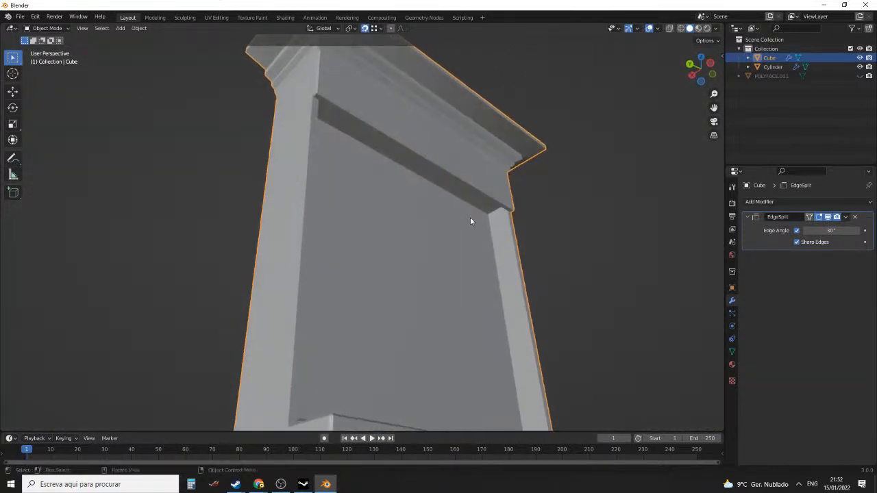
left_click(332, 486)
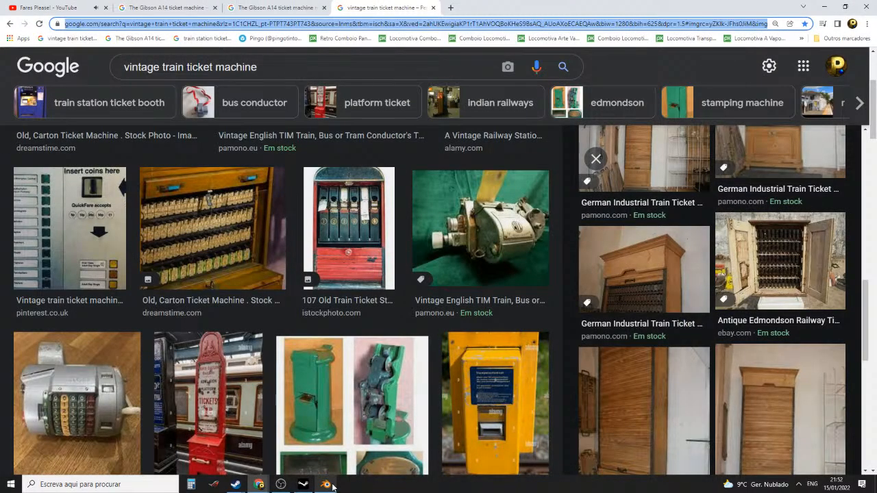
left_click(326, 485)
Duplicate the narrow face strip along the underside of the frieze, leaving the copy in place
middle_click_drag(356, 273, 408, 162)
key("Tab")
middle_click_drag(411, 107, 433, 180)
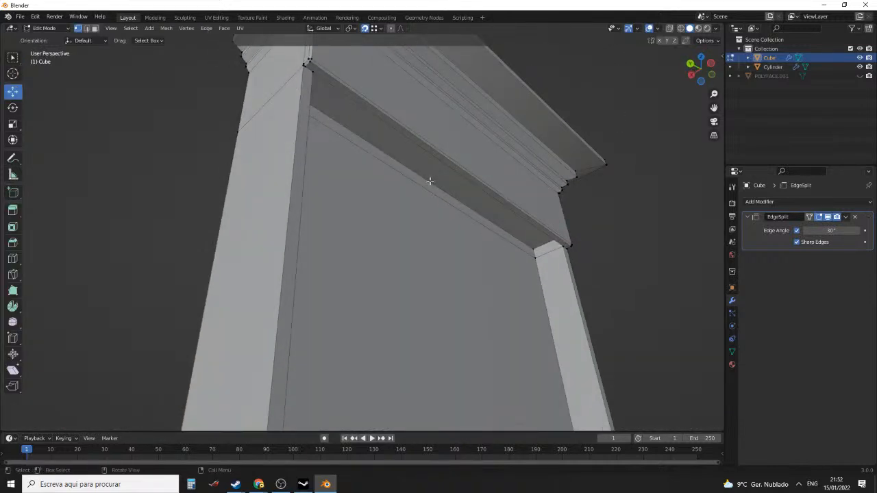
left_click(419, 142, "alt")
middle_click_drag(419, 142, 456, 209)
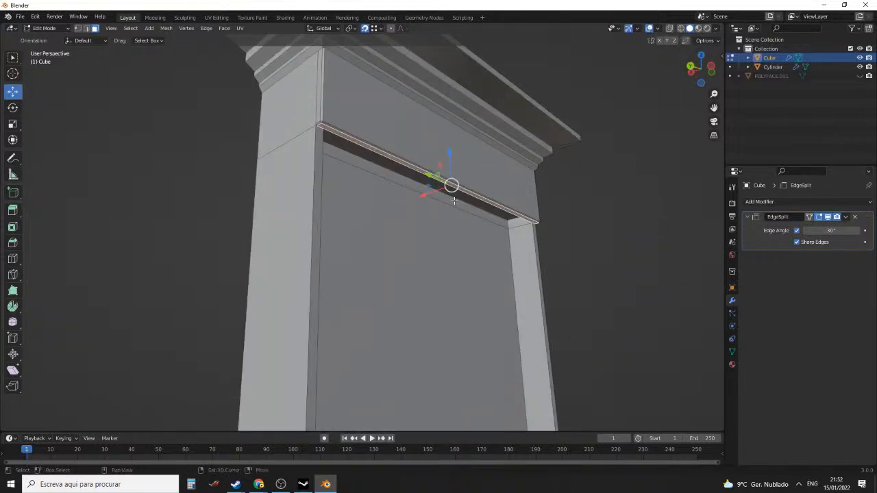
key("g")
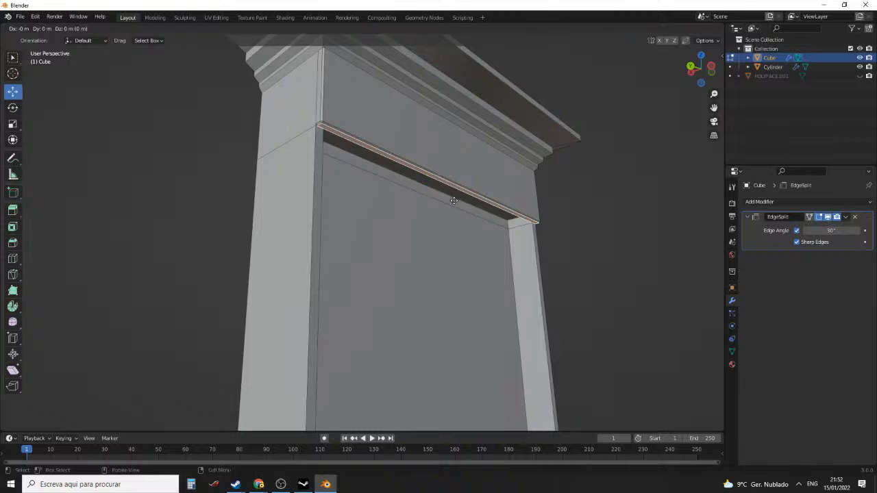
right_click(453, 201)
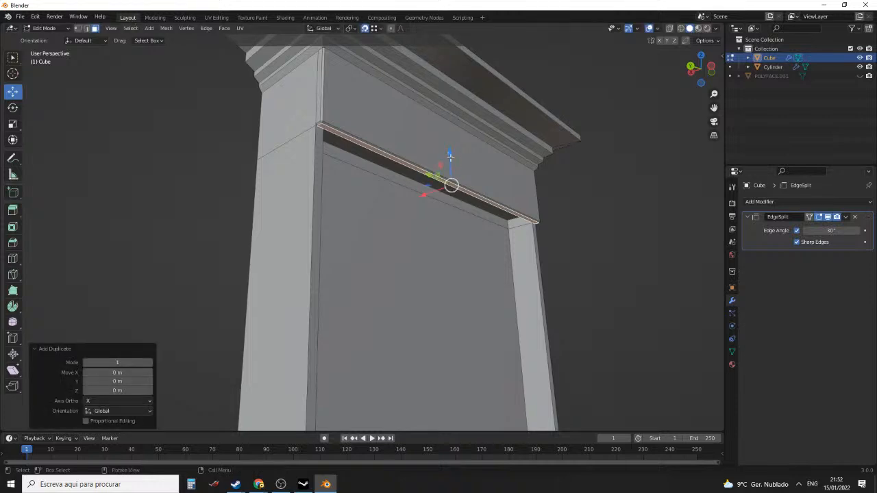
Move the duplicated strip about 16.5 m down along Z and extrude it about 15.3 m up towards the frieze to form a panel
key("g")
key("z")
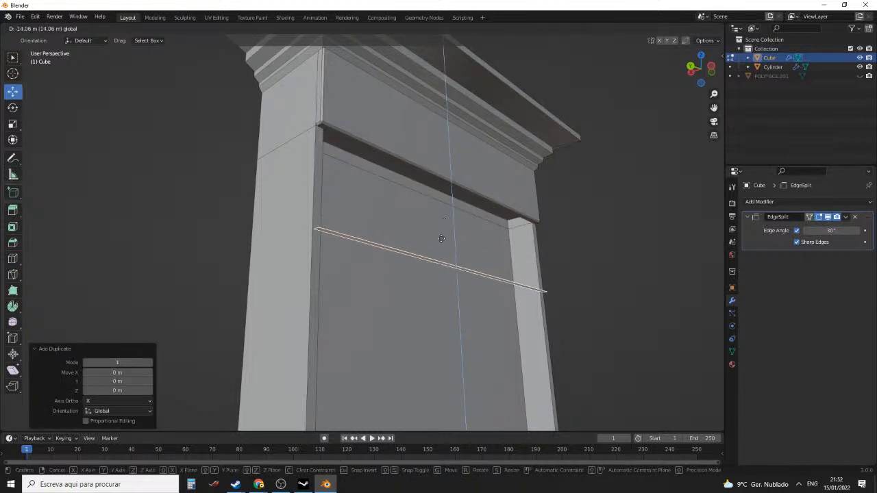
left_click(439, 254)
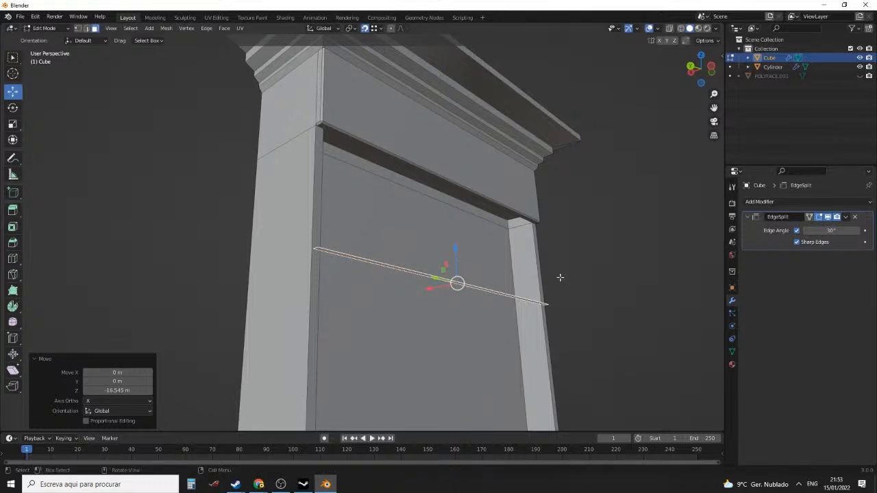
key("e")
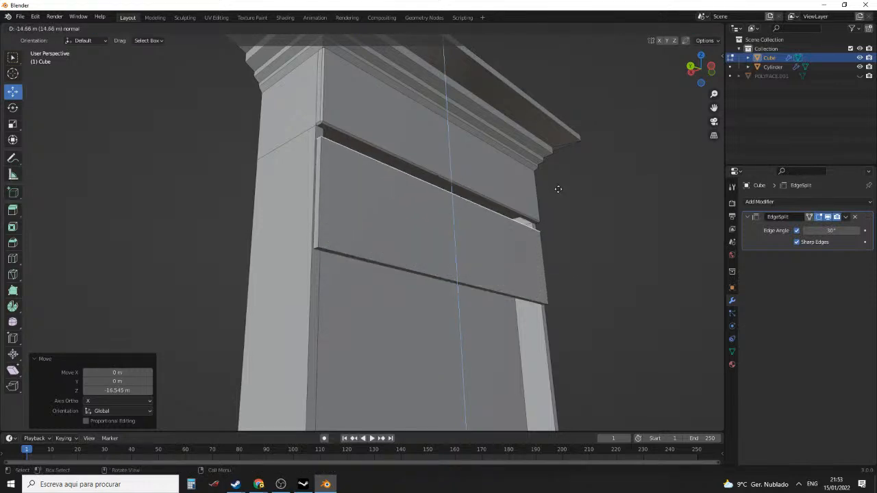
left_click(559, 185)
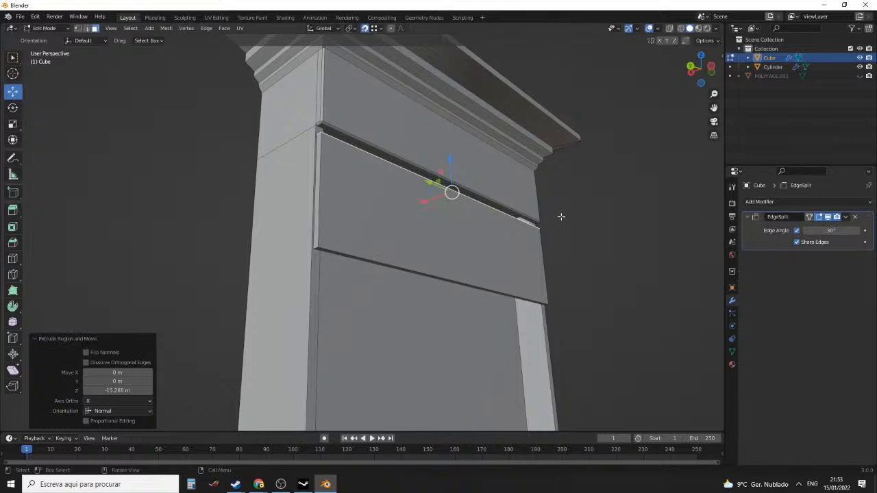
Move the new panel's narrow end face about 1.73 m inward along Y
middle_click_drag(562, 215, 521, 270)
left_click(437, 258)
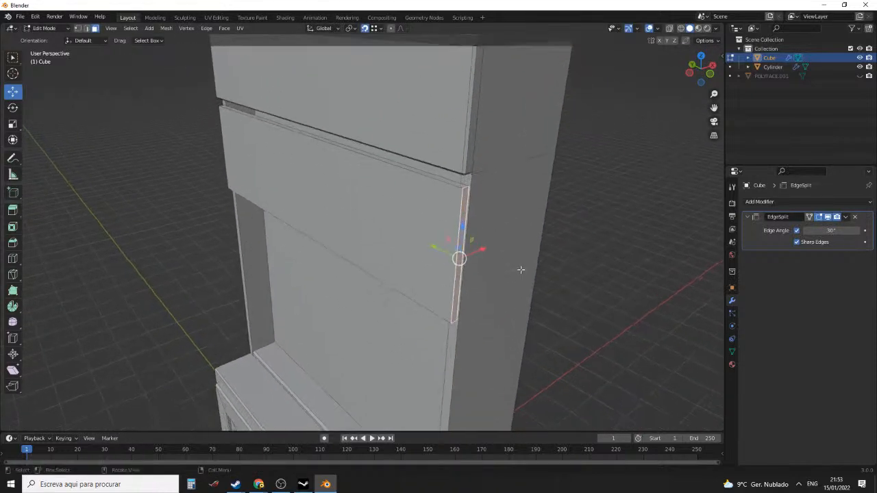
left_click_drag(437, 255, 417, 237)
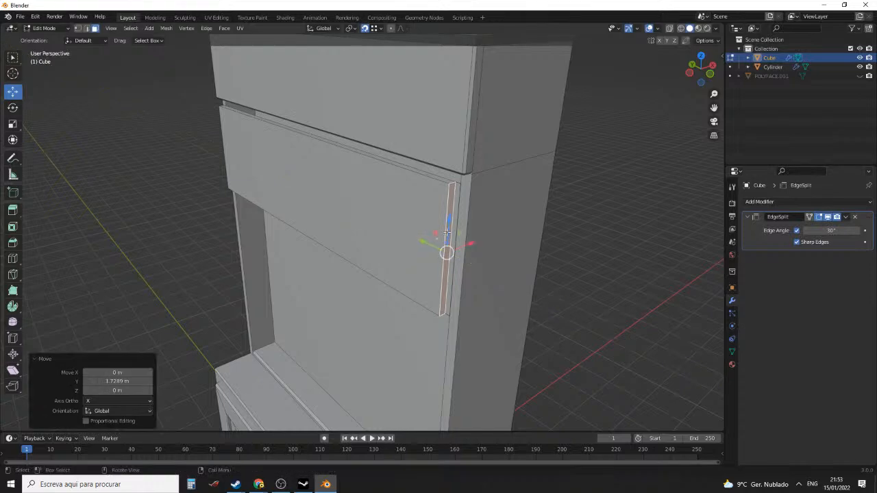
Try to delete the hidden faces on the back of the panel below the frieze
middle_click_drag(417, 237, 367, 245)
scroll(435, 233, "up", 2)
middle_click_drag(367, 244, 349, 256)
left_click(366, 205)
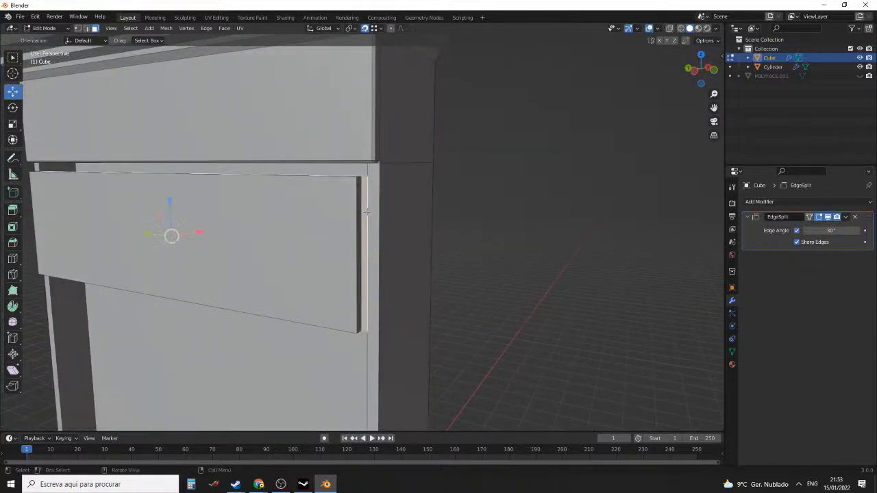
scroll(367, 211, "down", 1)
middle_click_drag(367, 211, 473, 223)
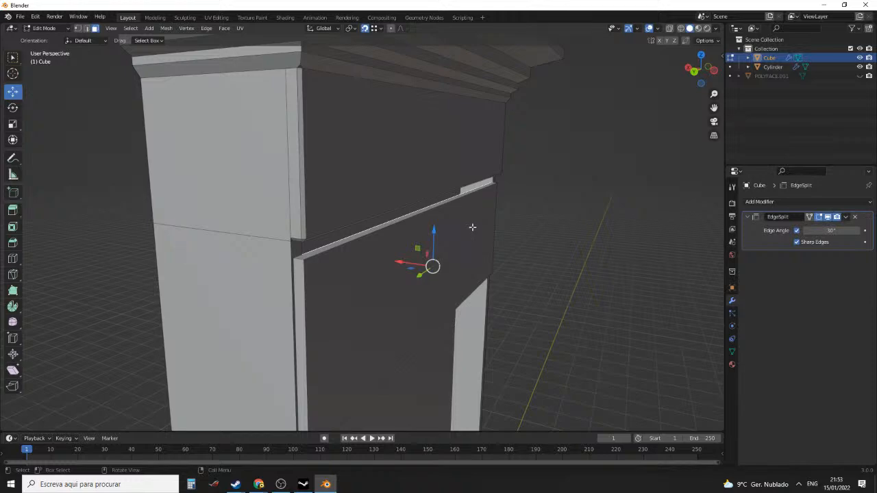
key("x")
left_click(448, 182)
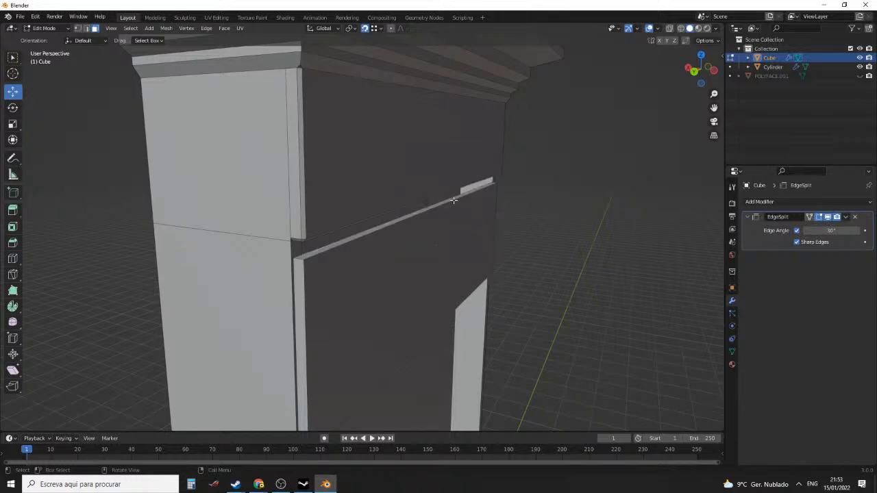
middle_click_drag(456, 195, 413, 219)
key("x")
left_click(399, 239)
left_click(387, 223)
Undo the panel back to the bare strip and move the strip about 3.18 m forward along X
key("ctrl+z")
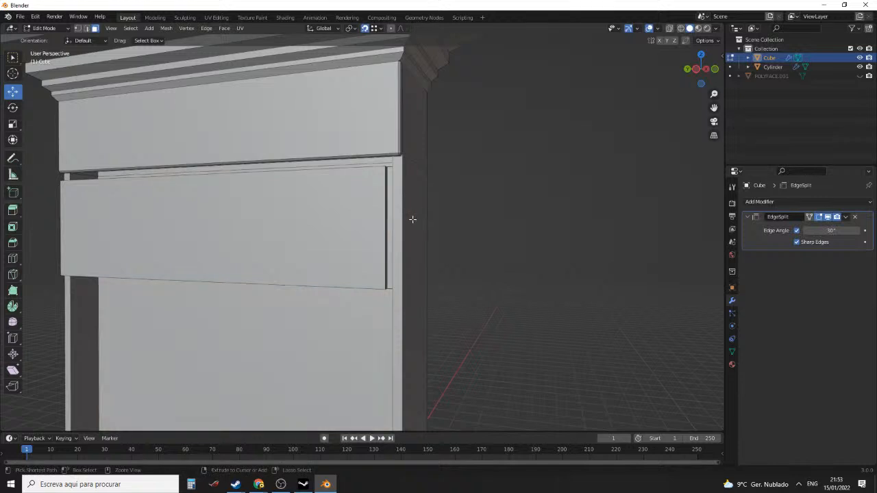
key("ctrl+z")
key("ctrl+z")
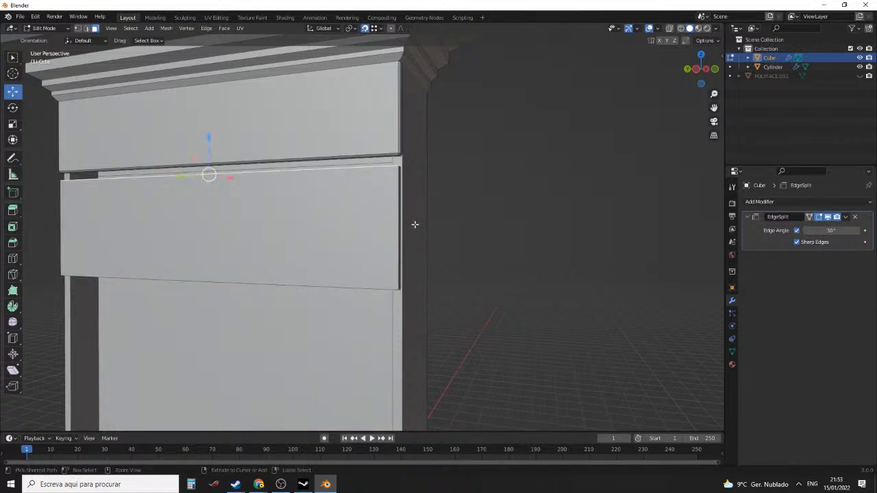
middle_click_drag(390, 230, 439, 244)
left_click_drag(404, 224, 426, 241)
middle_click_drag(426, 242, 460, 230)
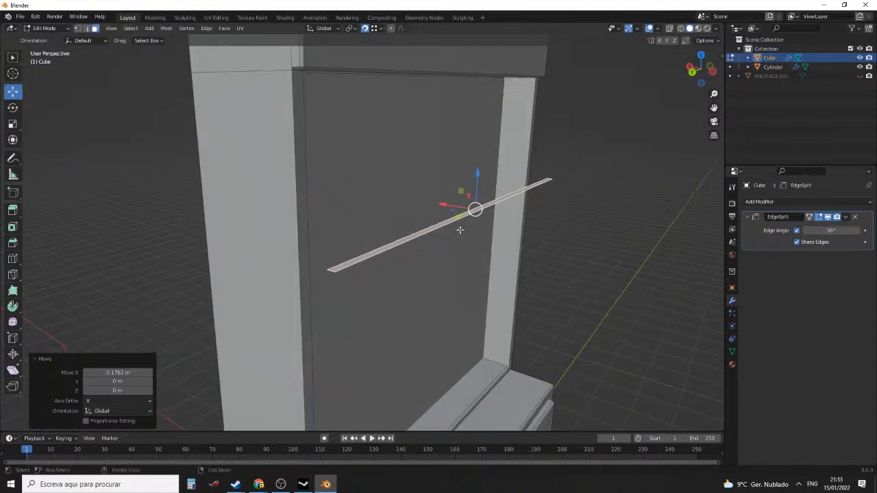
Extrude the strip about 7.4 m upward to form a shorter front panel
key("e")
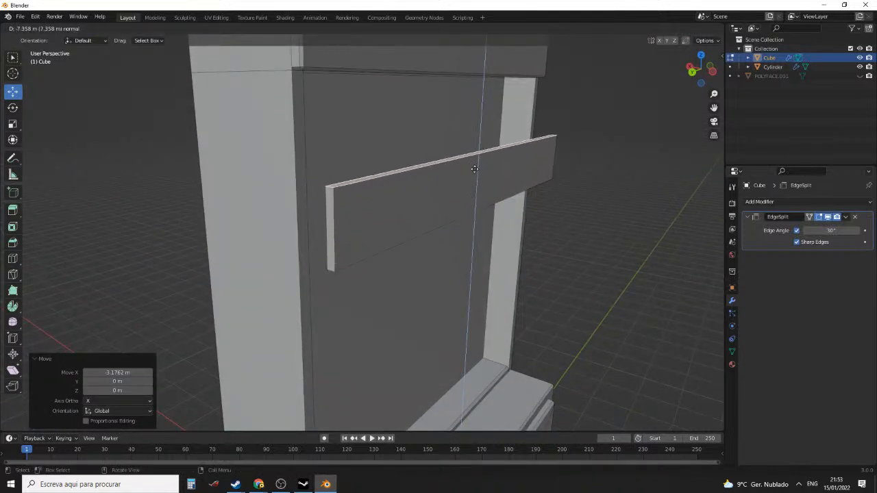
left_click(522, 168)
middle_click_drag(522, 169, 420, 180)
Delete the large back face of the new panel
left_click(402, 228)
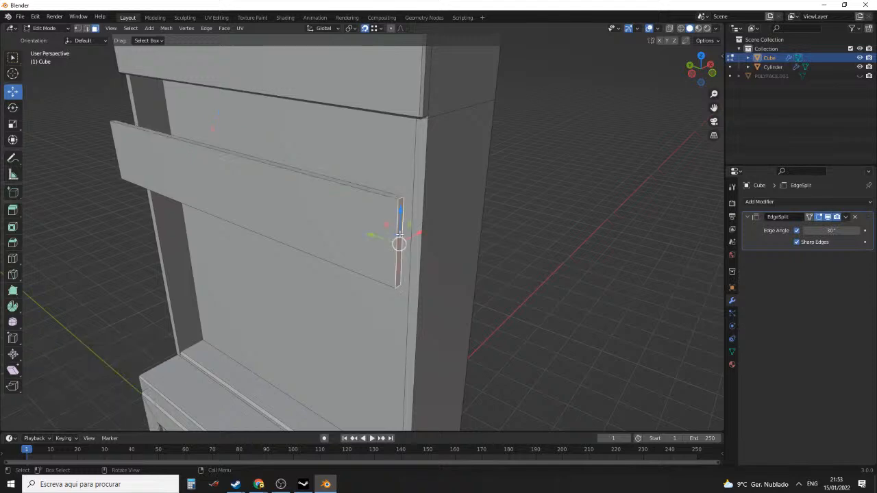
middle_click_drag(401, 227, 436, 252)
left_click(465, 228)
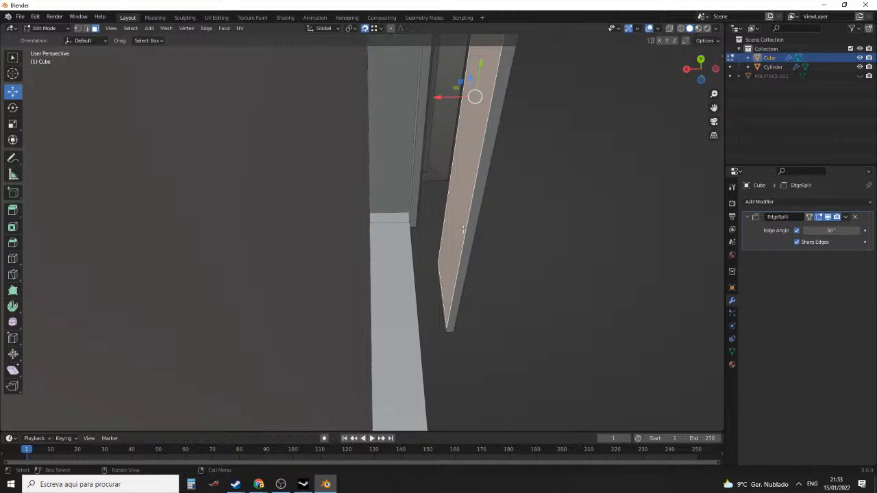
key("x")
left_click(447, 235)
Delete the leftover interior face on the panel's open back side
scroll(449, 236, "up", 5)
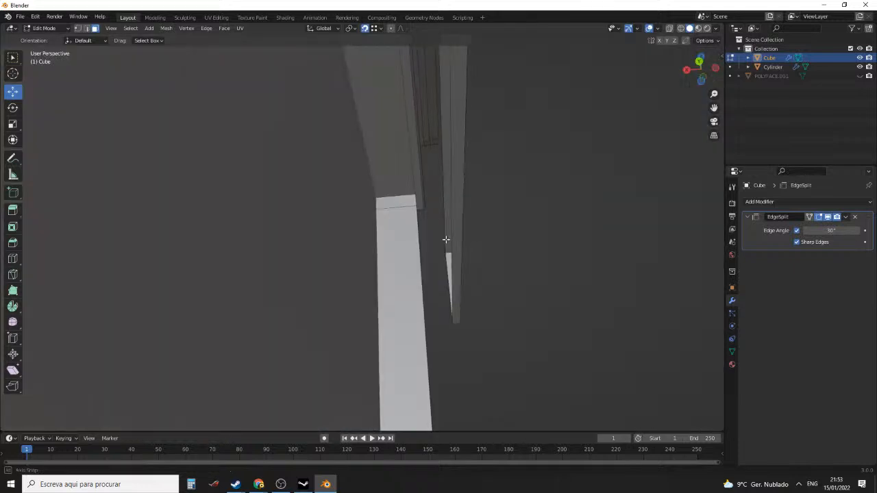
scroll(454, 239, "up", 1)
scroll(453, 239, "down", 2)
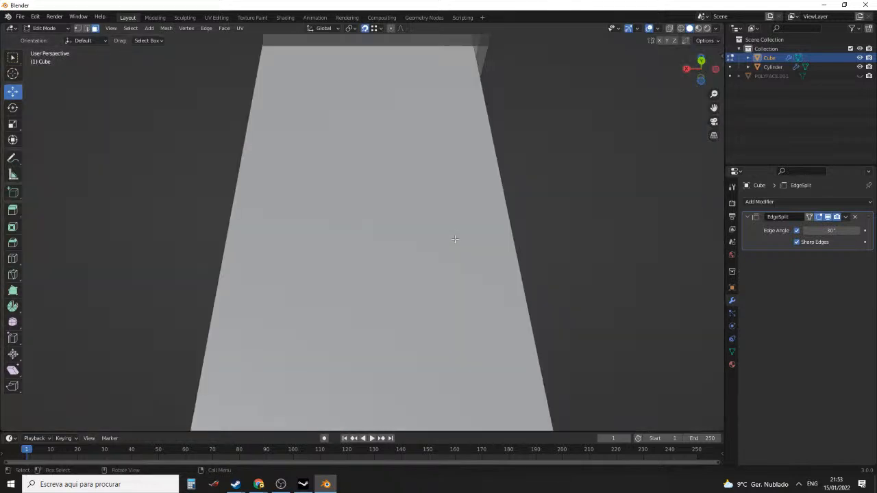
scroll(447, 239, "up", 2)
middle_click_drag(449, 238, 449, 240)
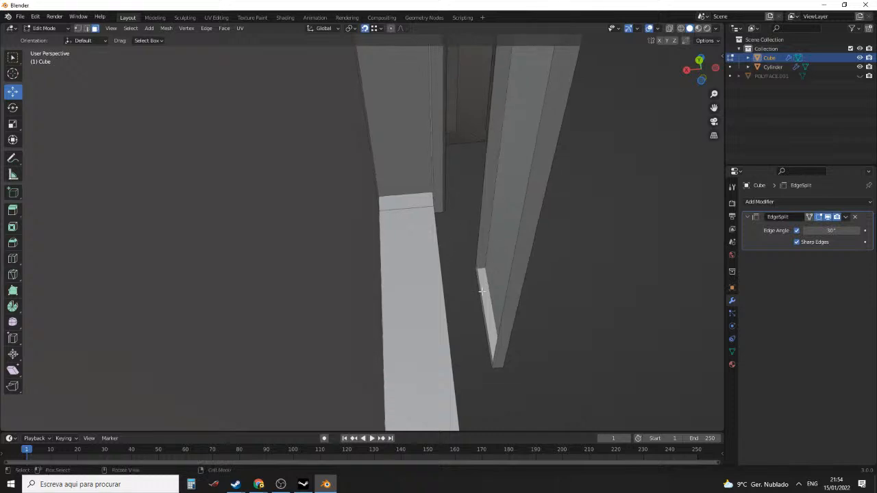
left_click(487, 288)
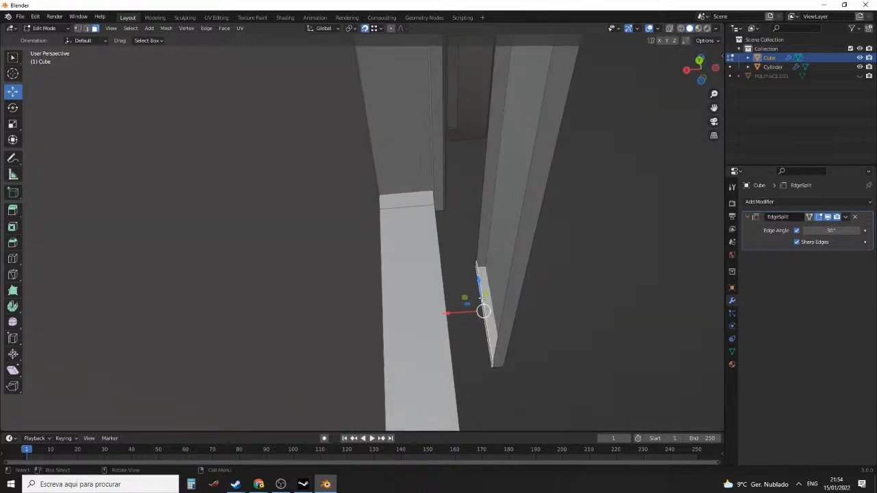
middle_click_drag(482, 299, 419, 224)
scroll(432, 275, "down", 5)
scroll(475, 237, "up", 3)
scroll(591, 251, "down", 4)
left_click(414, 224)
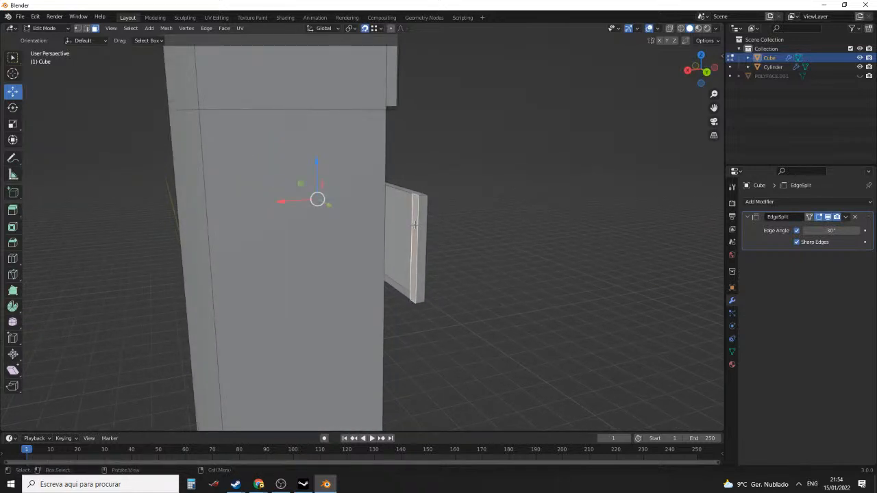
key("x")
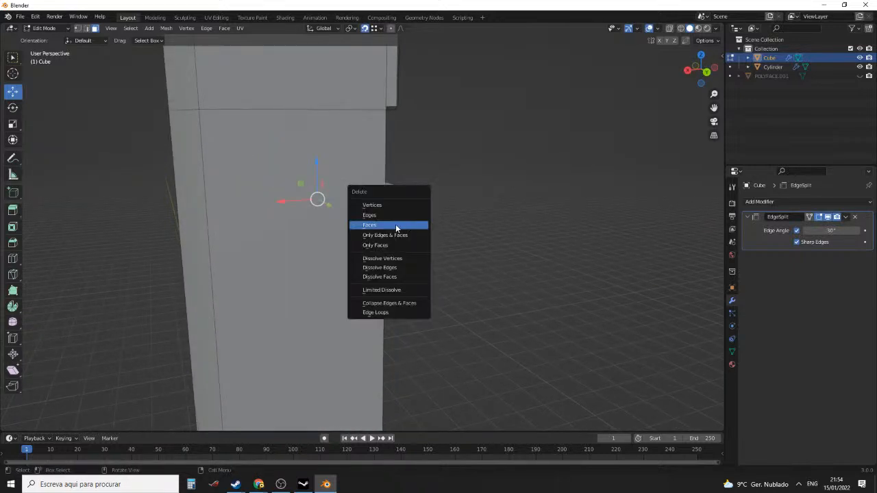
left_click(396, 228)
middle_click_drag(396, 229, 421, 225)
Select the whole linked panel and merge its vertices by distance
left_click(371, 214)
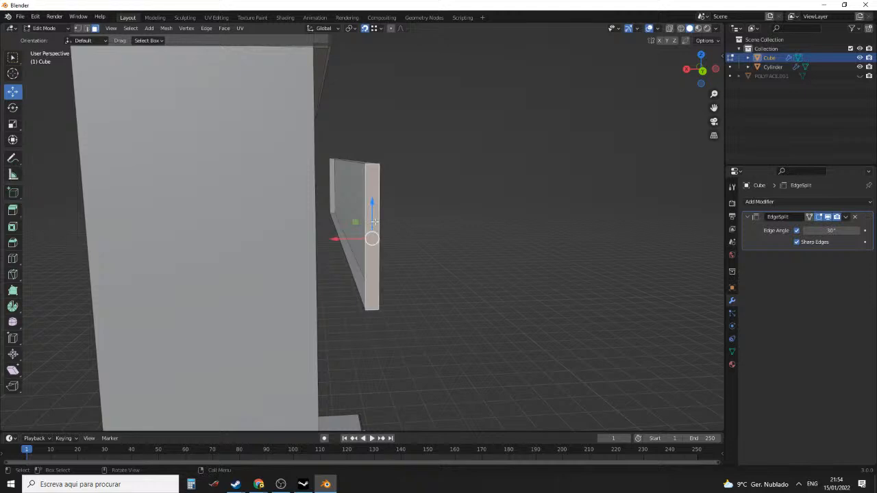
key("l")
key("F3")
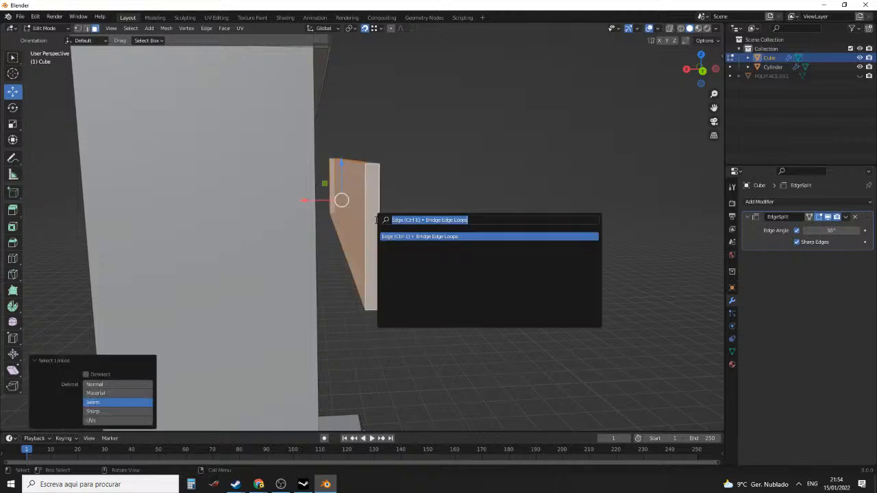
type("mer")
key("Down")
key("Down")
key("Down")
key("Down")
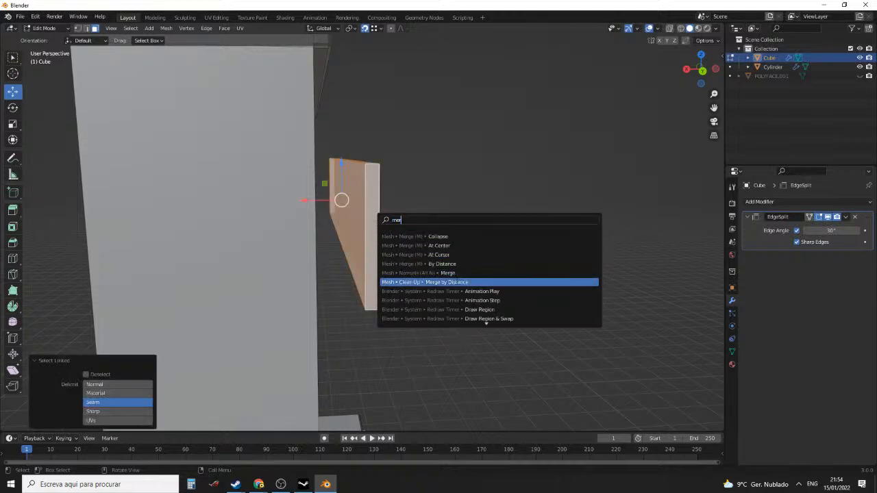
key("Return")
Move the whole panel about 3.52 m along X back towards the cabinet
middle_click_drag(445, 288, 357, 184)
key("g")
key("x")
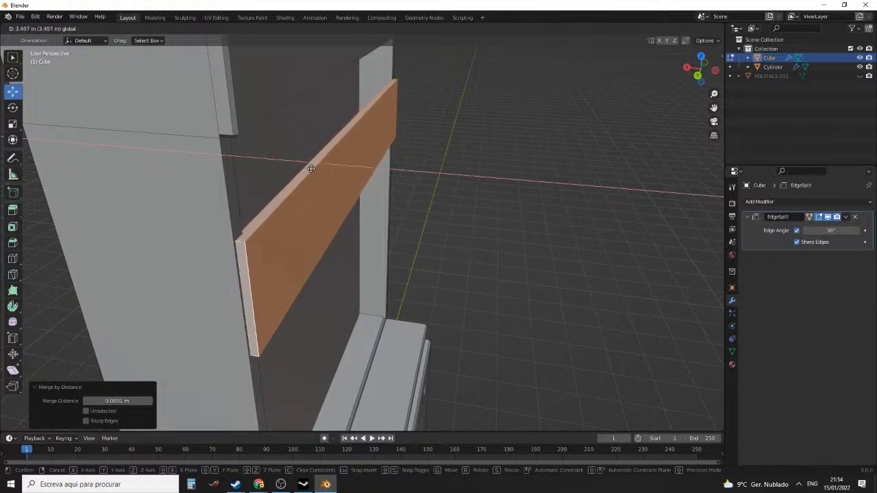
left_click(311, 168)
Scale the panel to about 0.95 along Y so it fits between the cabinet's sides
middle_click_drag(329, 174, 353, 175)
key("s")
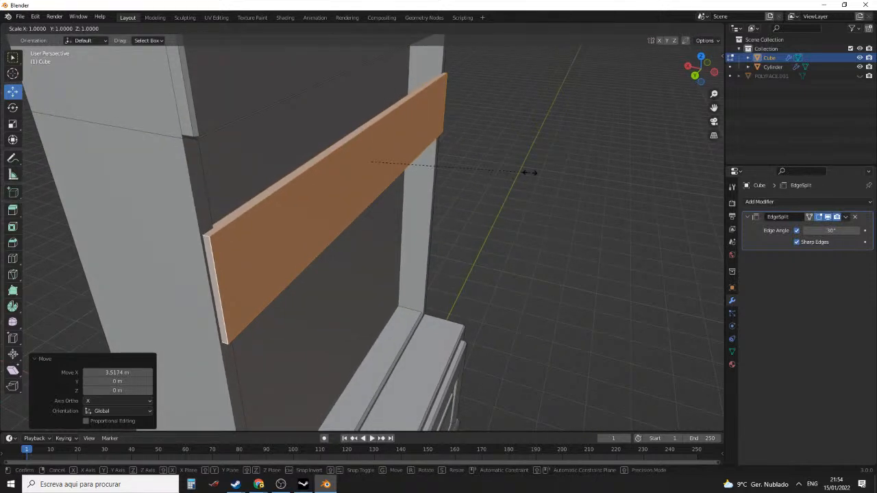
key("y")
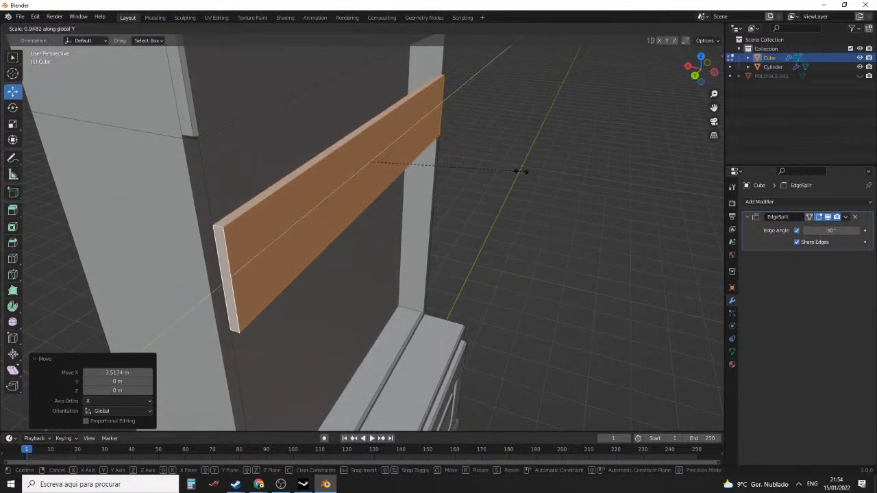
left_click(519, 172)
Delete the panel's narrow top face and both of its end faces
left_click(219, 241)
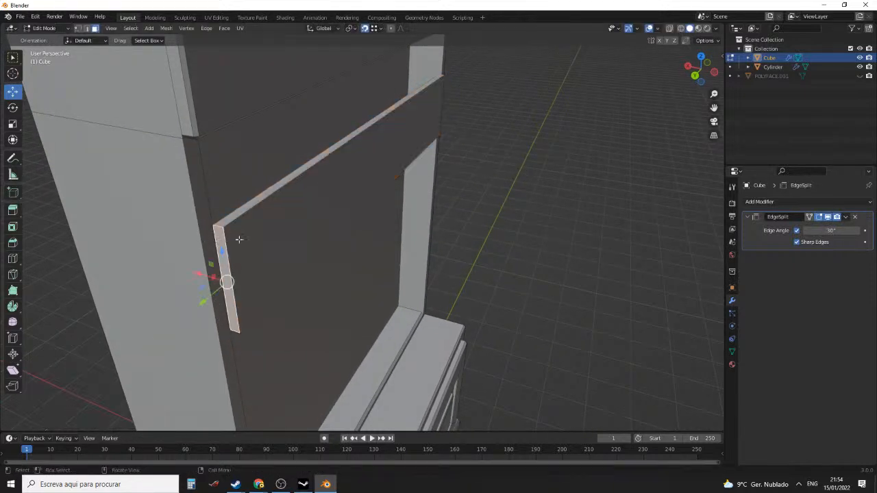
left_click(253, 202, "shift")
middle_click_drag(415, 184, 302, 170)
scroll(301, 170, "down", 4)
middle_click_drag(473, 254, 386, 263)
scroll(387, 262, "up", 3)
left_click(355, 277, "shift")
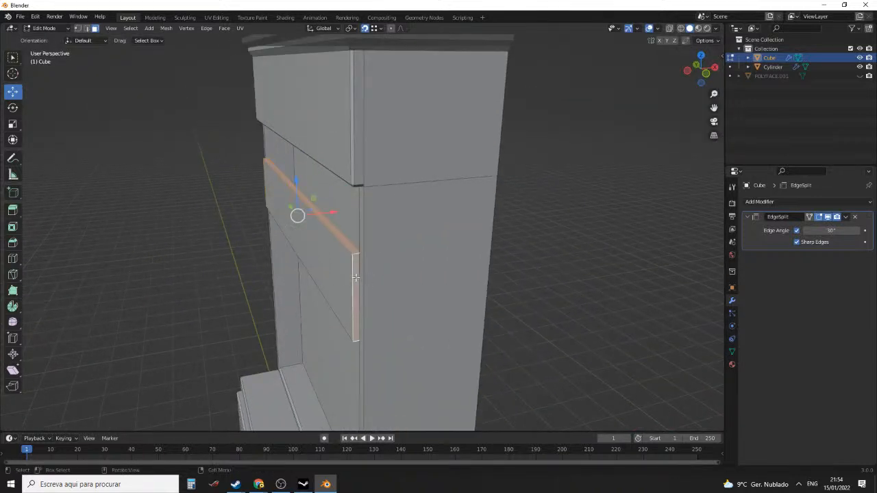
key("x")
left_click(338, 270)
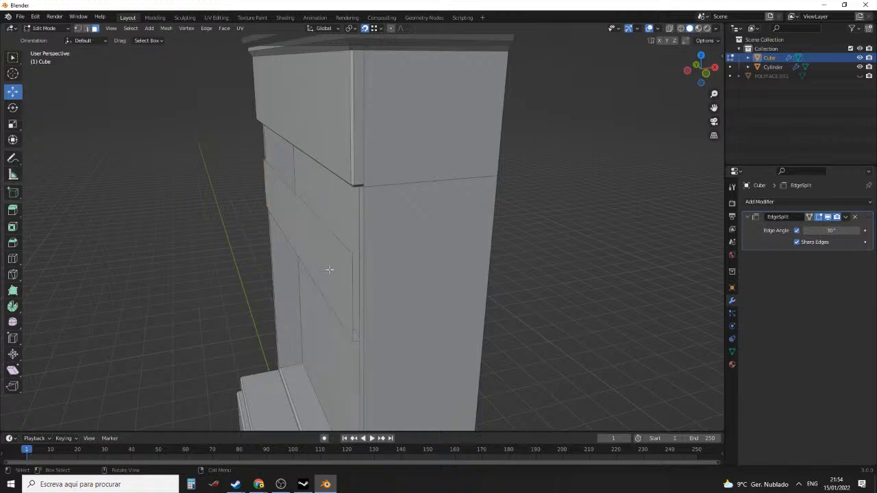
Duplicate the panel's remaining front face, leaving the copy in place
middle_click_drag(336, 258, 355, 232)
scroll(350, 217, "down", 3)
scroll(352, 215, "up", 2)
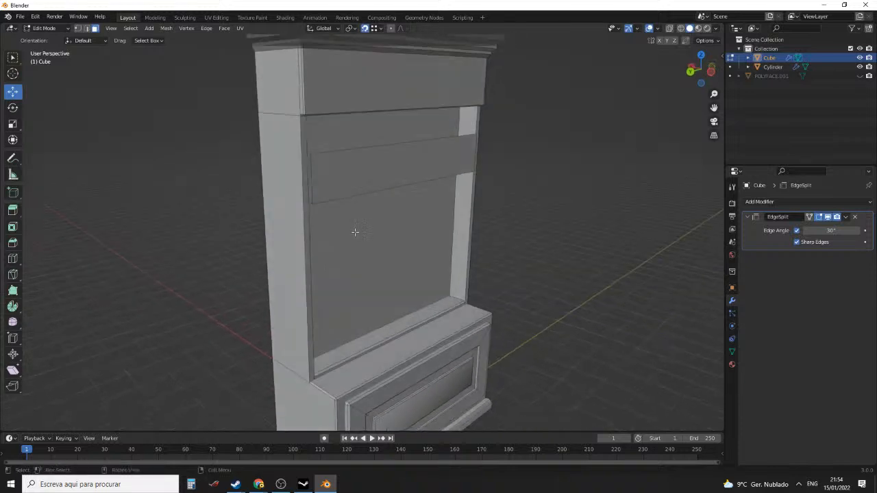
left_click(330, 164)
middle_click_drag(330, 164, 376, 203)
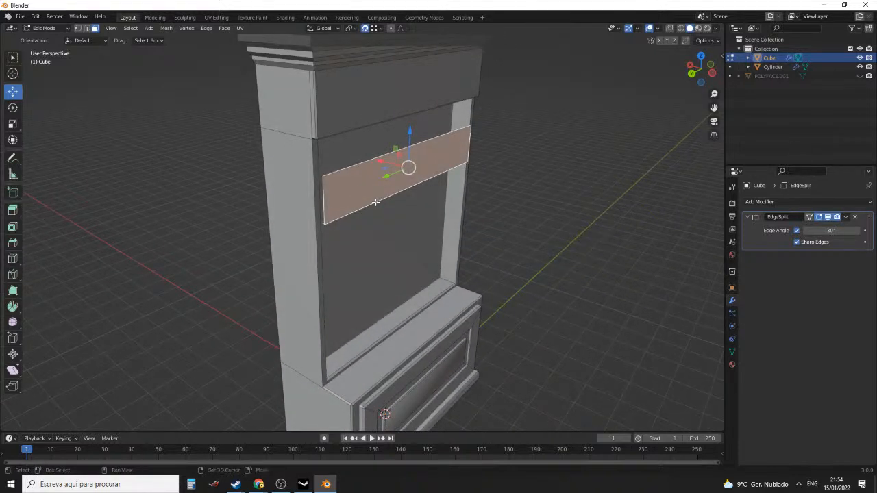
key("g")
right_click(375, 202)
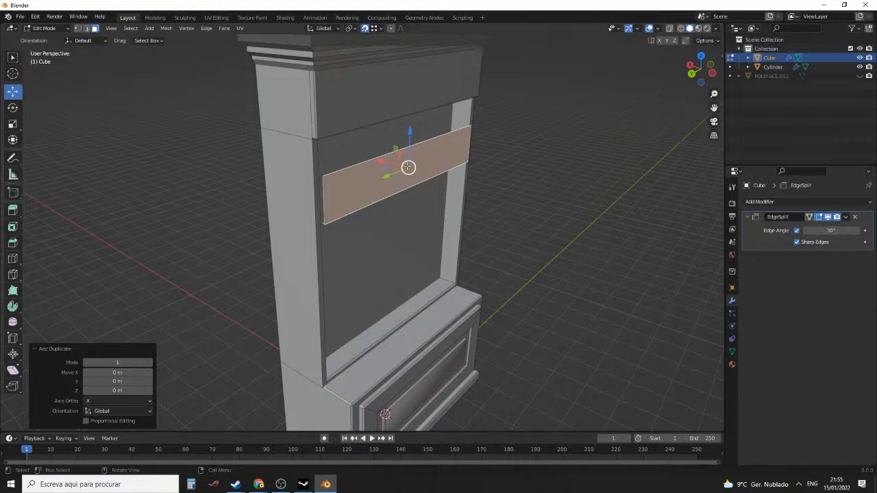
Scale the duplicated face to about 0.085 along Y to make a narrow upright piece
middle_click_drag(398, 175, 402, 183)
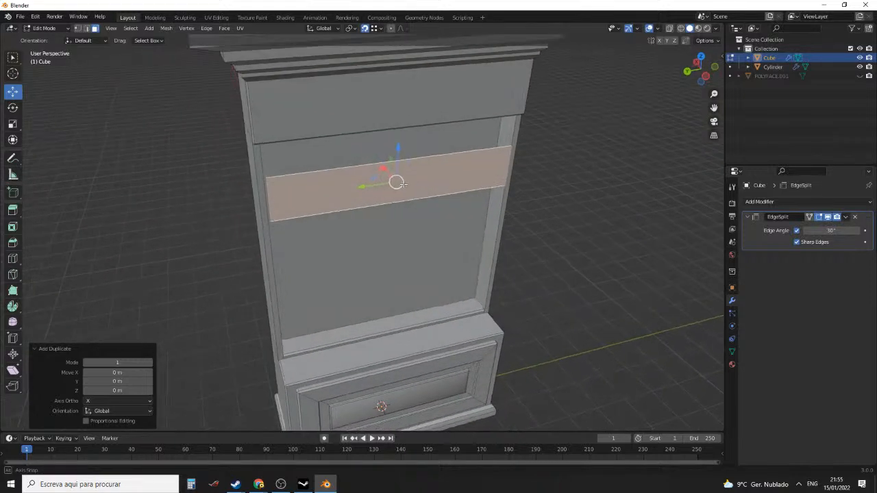
key("s")
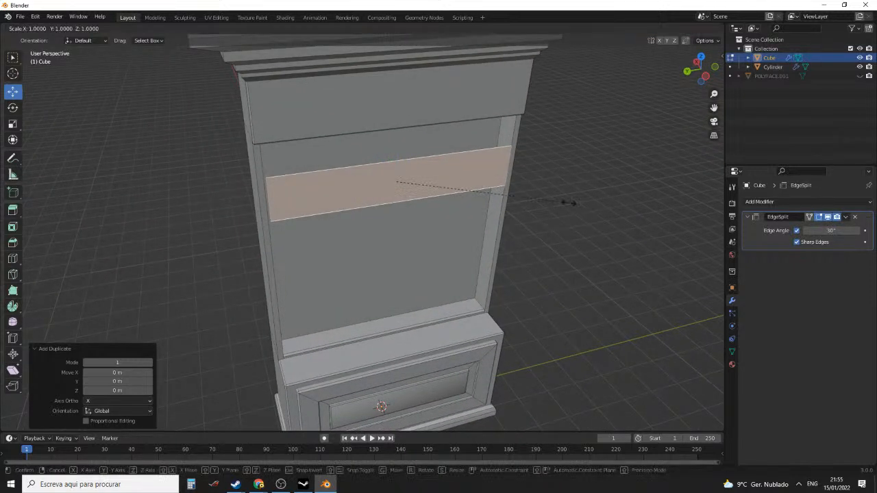
key("y")
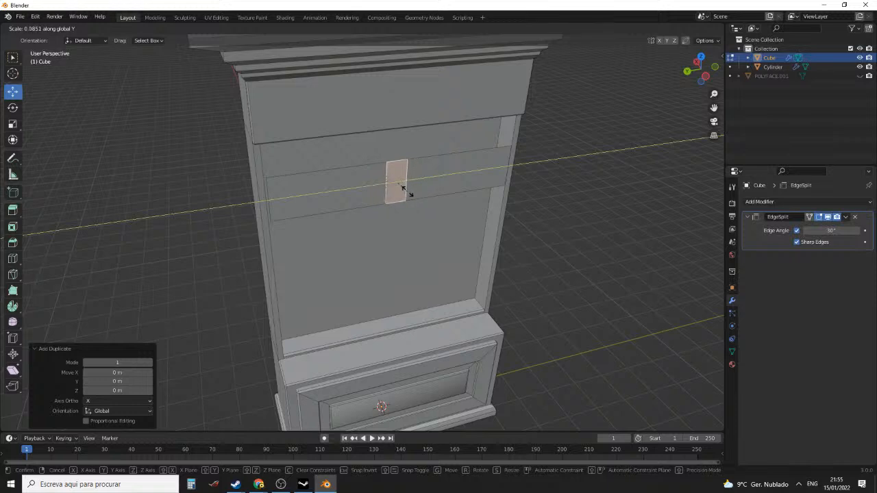
left_click(406, 192)
middle_click_drag(425, 196, 424, 207)
Move the narrow piece along Y to one end of the panel and about 1.18 m forward along X
left_click_drag(357, 195, 238, 204)
middle_click_drag(240, 205, 357, 222)
key("g")
key("x")
left_click(388, 226)
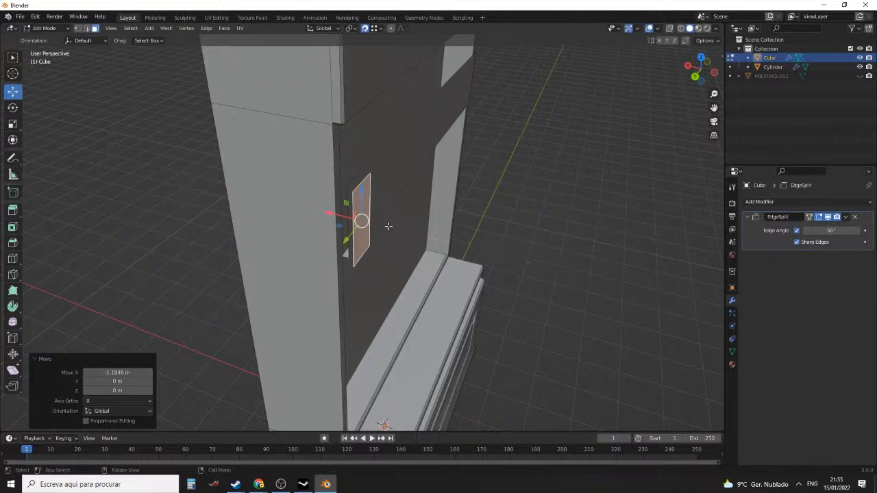
Extrude the narrow piece about 0.9 m forward to give it thickness
key("e")
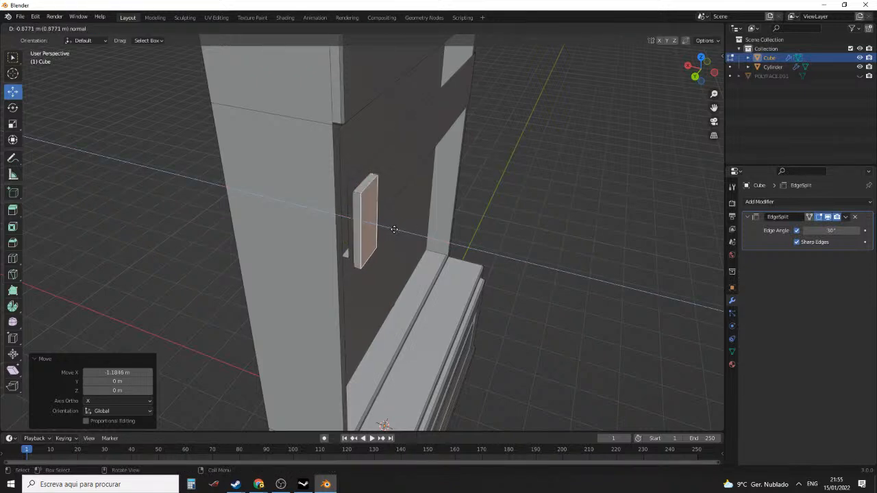
left_click(396, 230)
middle_click_drag(396, 230, 371, 157)
Delete the top and bottom faces of the extruded narrow piece
key("x")
left_click(442, 190)
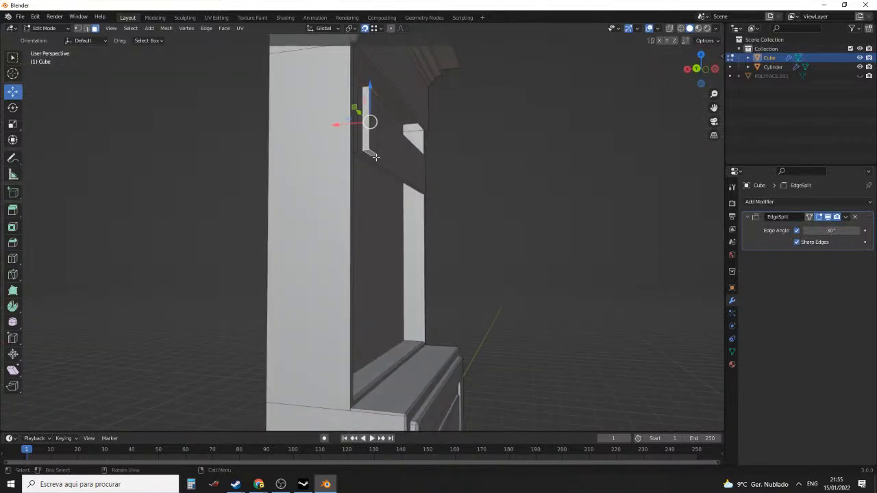
key("x")
left_click(363, 159)
Select the whole linked narrow piece and move it about 2.07 m along X back towards the cabinet
middle_click_drag(363, 160, 378, 214)
scroll(383, 217, "up", 3)
left_click(413, 204)
key("ctrl+l")
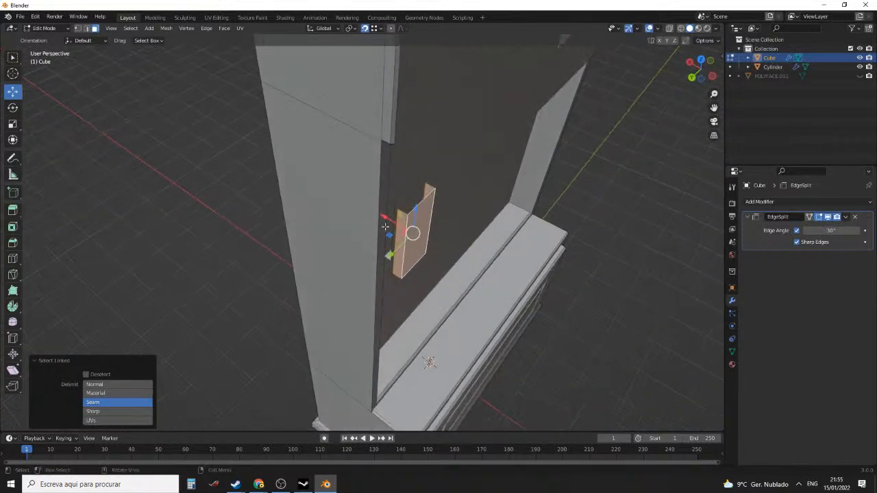
key("g")
key("x")
left_click(365, 208)
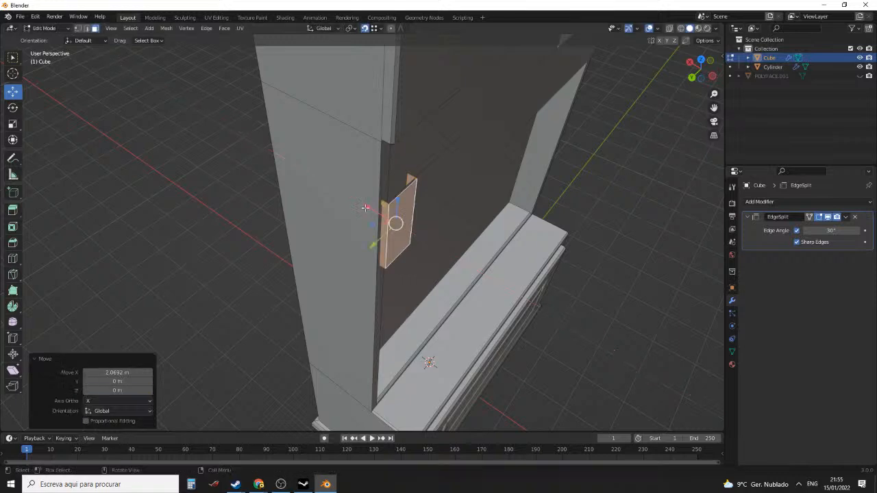
Move the linked narrow piece about 0.26 m along Y and about -0.14 m along X against the cabinet's side wall
key("g")
key("y")
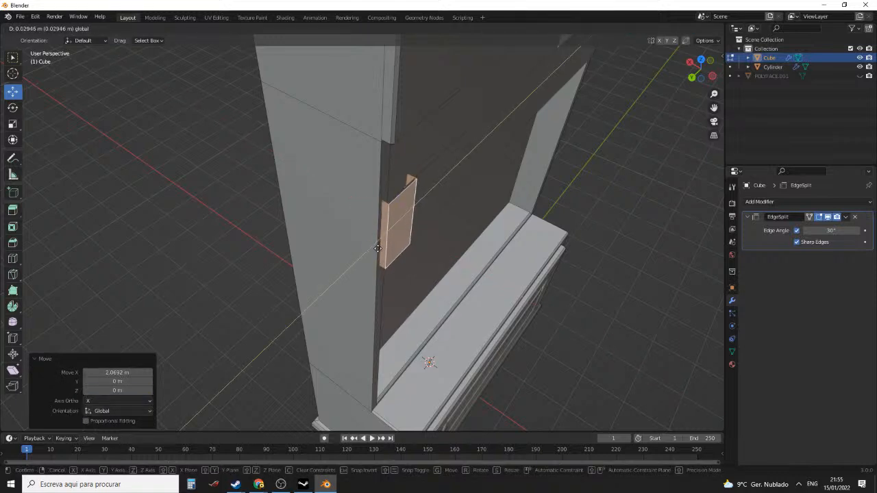
left_click(377, 250)
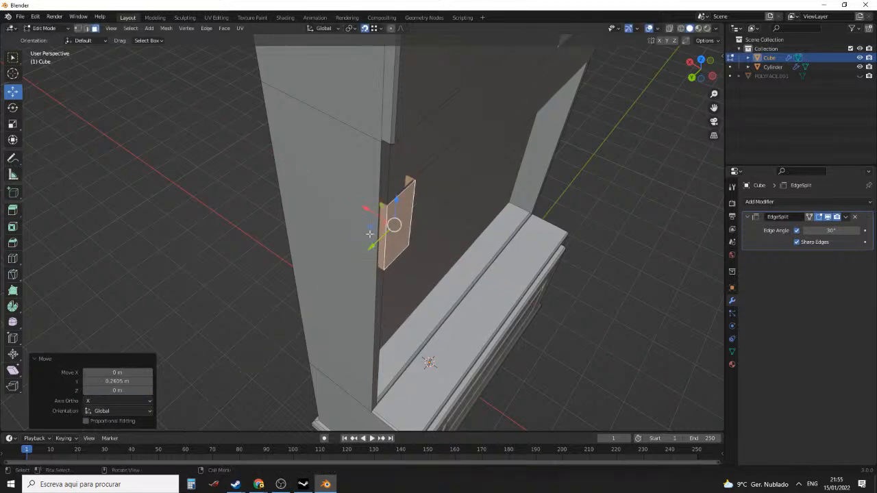
key("g")
key("x")
key("x")
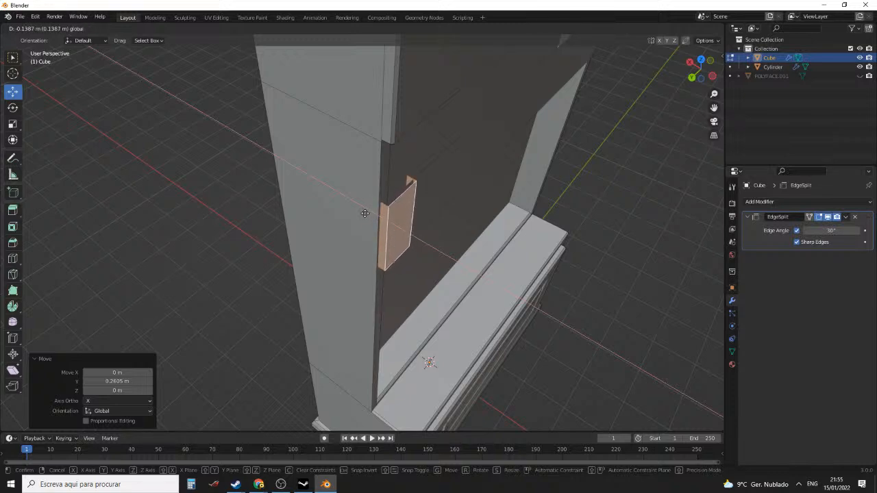
left_click(366, 213)
Shift the narrow piece's front face about 0.07 m along X and its inner side face about 2.55 m along Y
left_click(398, 218)
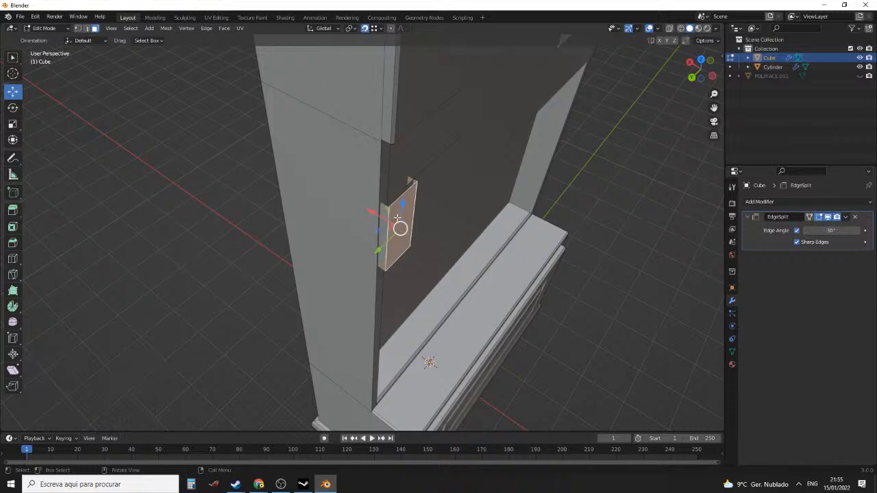
mouse_move(379, 213)
left_mouse_down()
mouse_move(405, 203)
mouse_move(374, 212)
left_mouse_up()
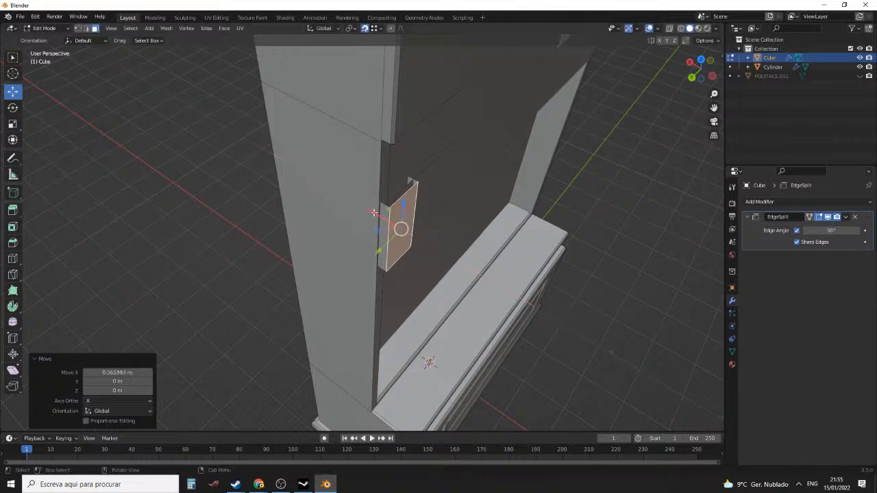
middle_click_drag(411, 205, 316, 217)
left_click(333, 196)
left_click_drag(305, 213, 281, 205)
scroll(316, 204, "up", 3)
middle_click_drag(315, 204, 371, 235)
scroll(372, 213, "up", 2)
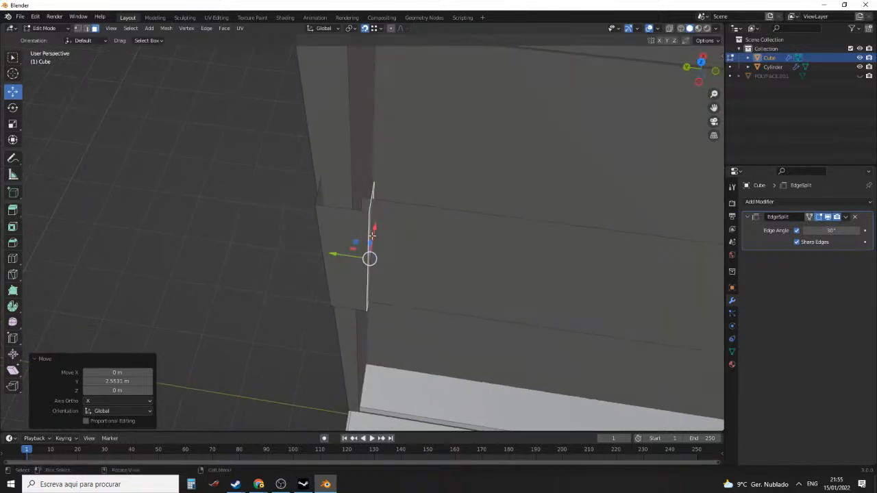
left_click_drag(331, 255, 327, 255)
Move the rear vertical edge of the piece's inner side face about -0.71 m along X
middle_click_drag(327, 254, 314, 252)
key("2")
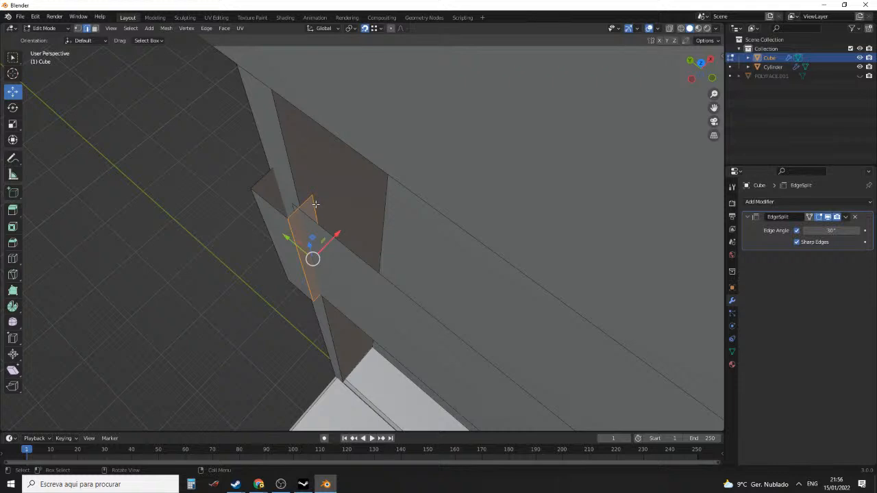
key("g")
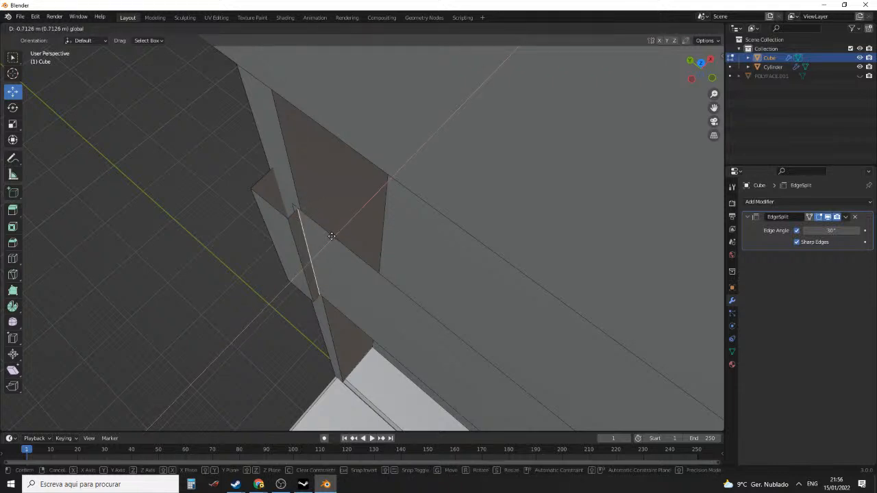
left_click(331, 235)
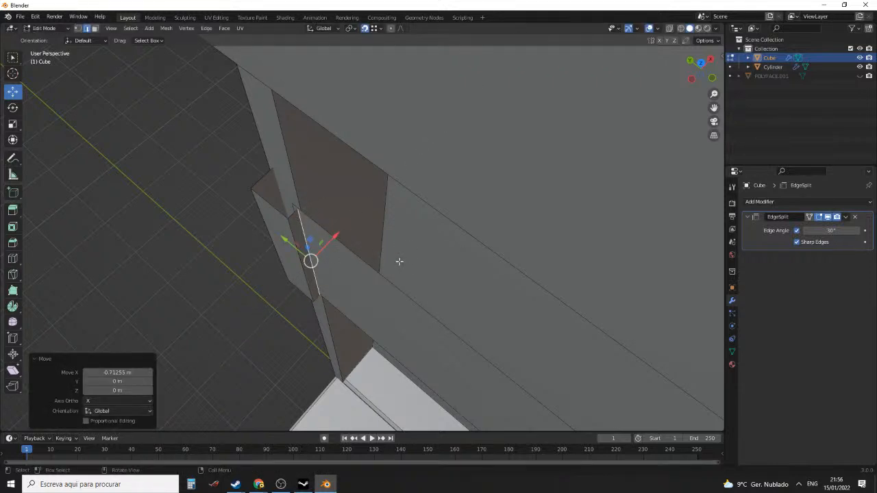
Extrude the rear edge of the inner side face about 0.47 m along Y and then about 0.82 m along X
key("g")
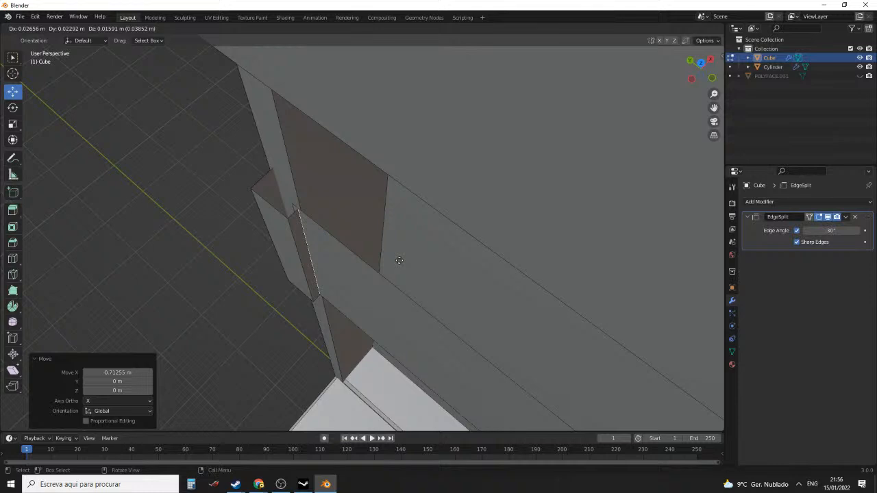
key("x")
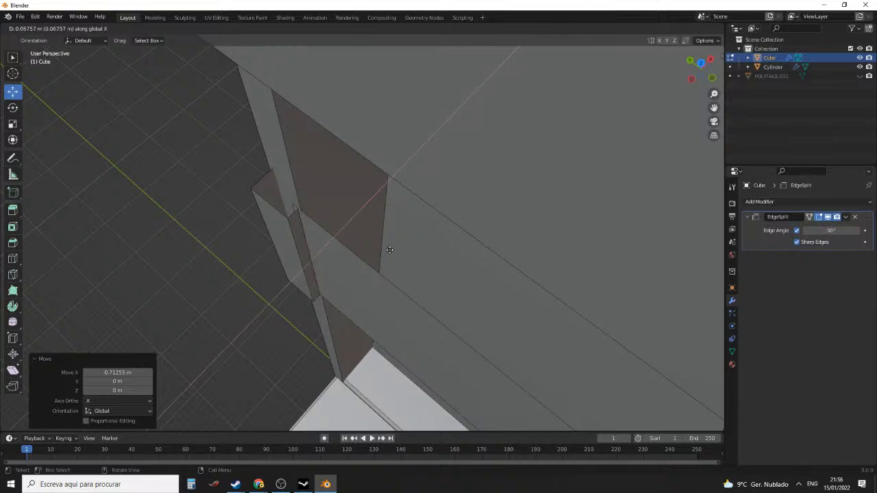
key("y")
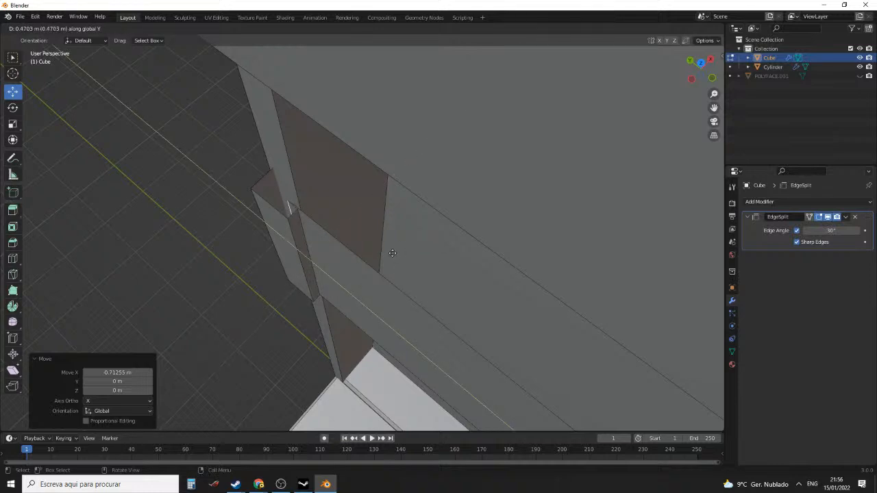
left_click(392, 252)
mouse_move(411, 254)
middle_mouse_down()
mouse_move(457, 251)
mouse_move(418, 258)
middle_mouse_up()
key("g")
key("x")
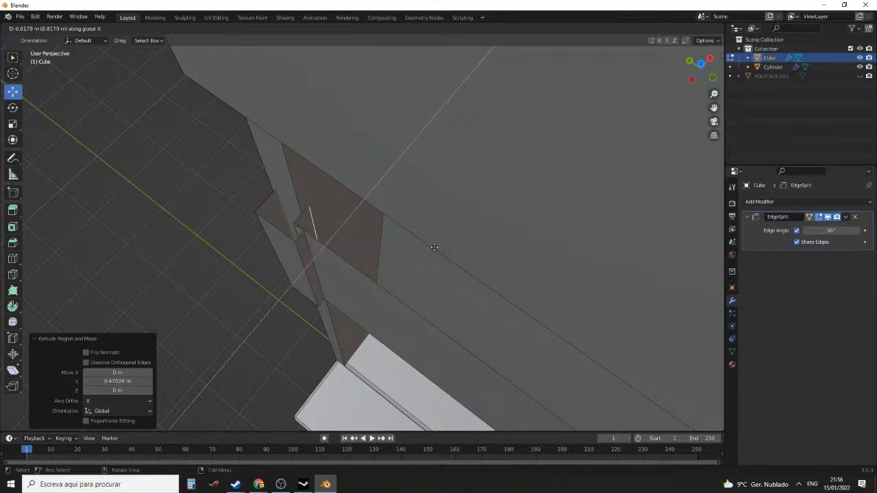
left_click(433, 248)
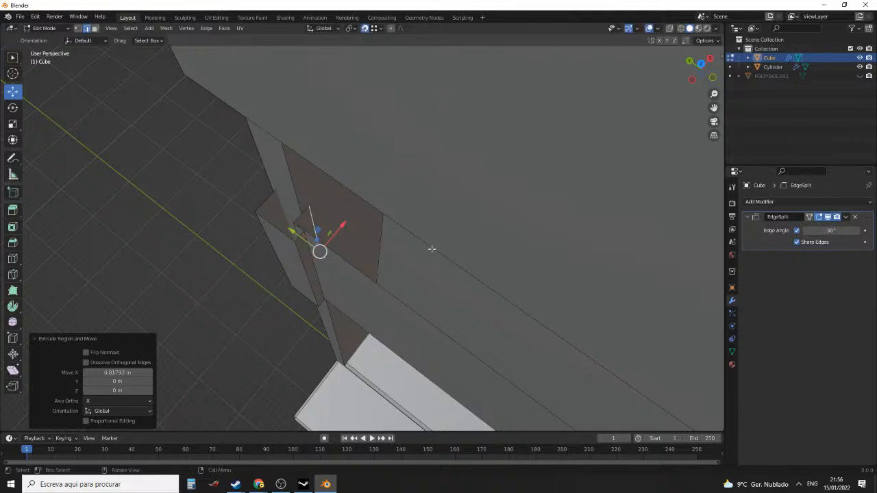
Continue the edge profile by extruding it about -0.47 m along Y and about 0.41 m along X
key("e")
key("y")
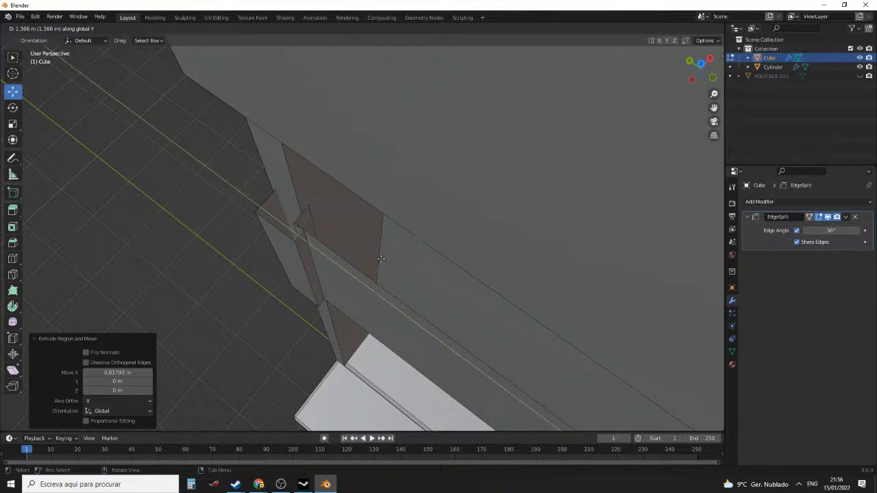
left_click(306, 246)
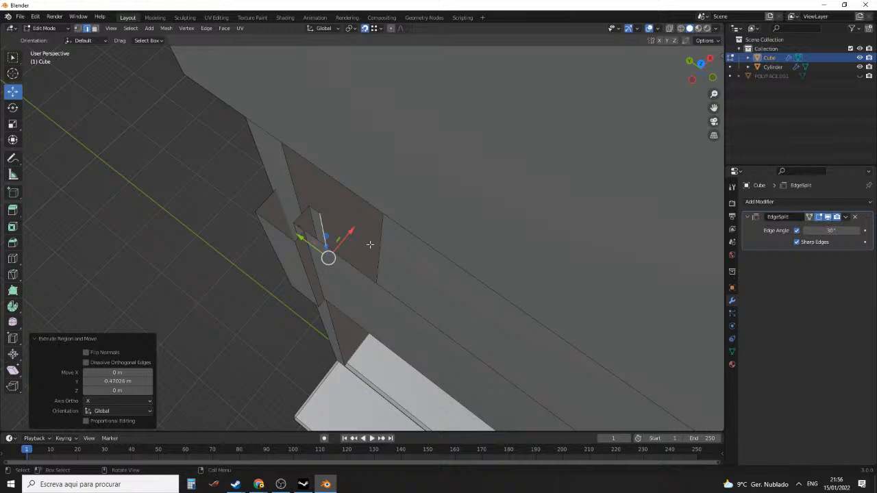
key("g")
key("x")
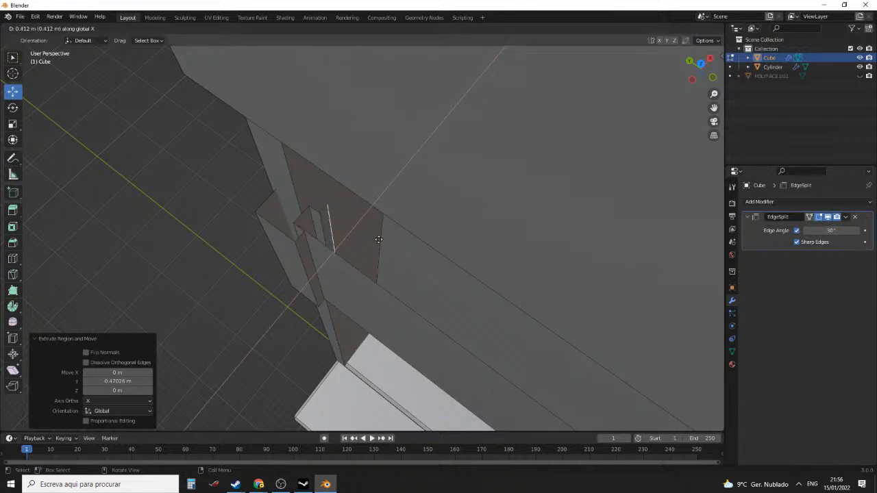
left_click(378, 239)
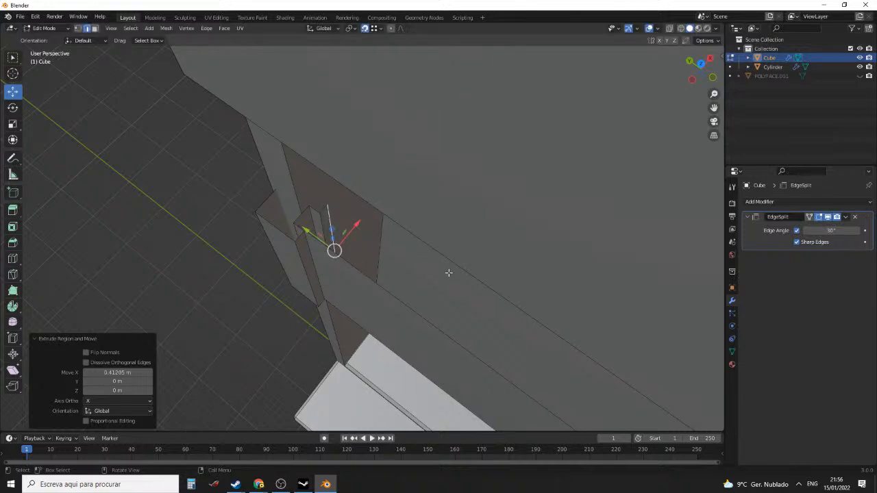
key("g")
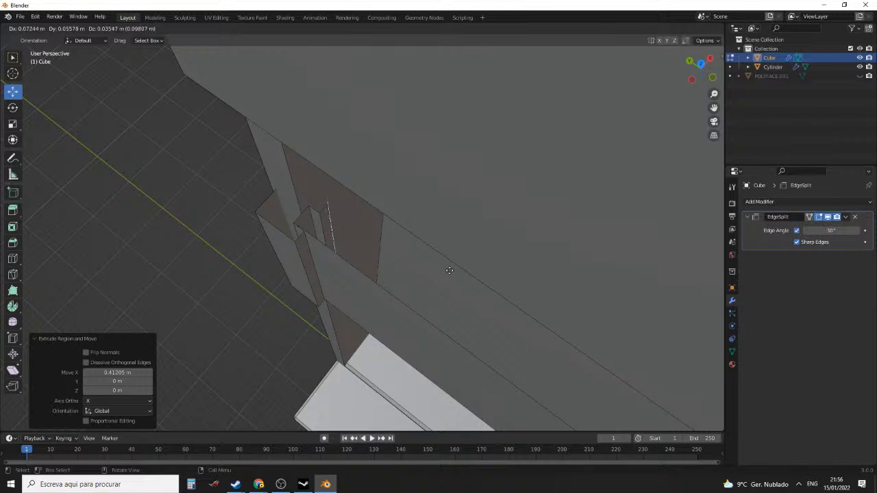
right_click(449, 270)
Delete the surplus face near the end of the extruded profile
middle_click_drag(449, 270, 439, 243)
left_click_drag(351, 230, 361, 231)
left_click(348, 239)
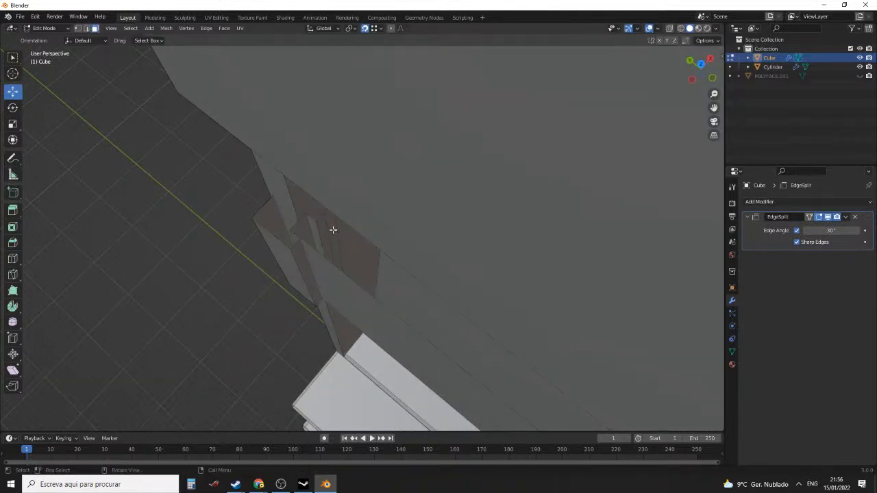
left_click(334, 229)
key("x")
left_click(327, 230)
Raise the top edges of the narrow piece about 7.18 m along Z to meet the frieze
middle_click_drag(323, 232, 373, 239)
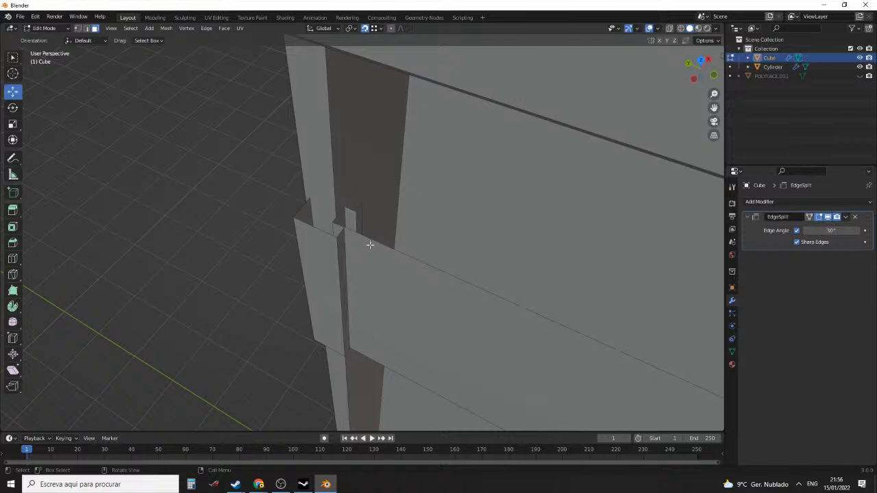
left_click(351, 209)
middle_click_drag(351, 209, 441, 249)
scroll(440, 249, "up", 3)
left_click_drag(448, 215, 450, 106)
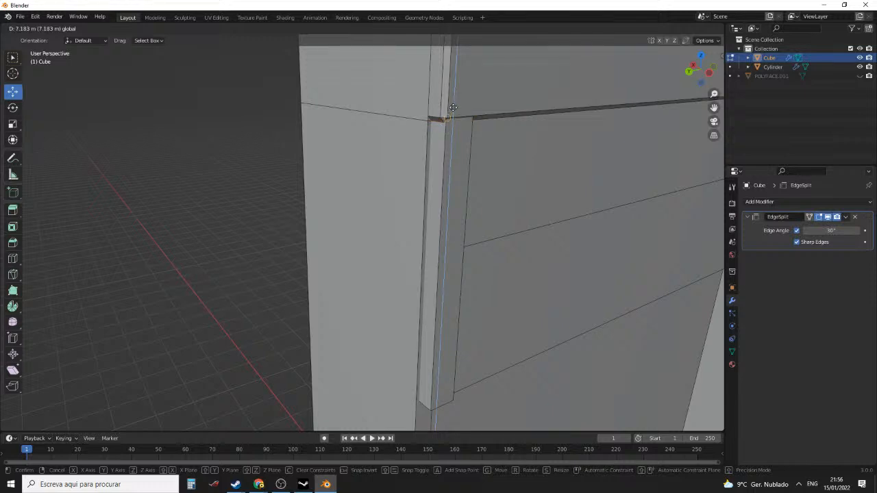
left_click_drag(453, 106, 453, 107)
Lower the bottom edges of the narrow piece about 38.64 m along Z to meet the lower cabinet
scroll(479, 210, "down", 4)
middle_click_drag(480, 209, 420, 131)
scroll(441, 176, "up", 5)
left_click(403, 106)
left_click(401, 109, "shift")
scroll(402, 107, "down", 5)
key("g")
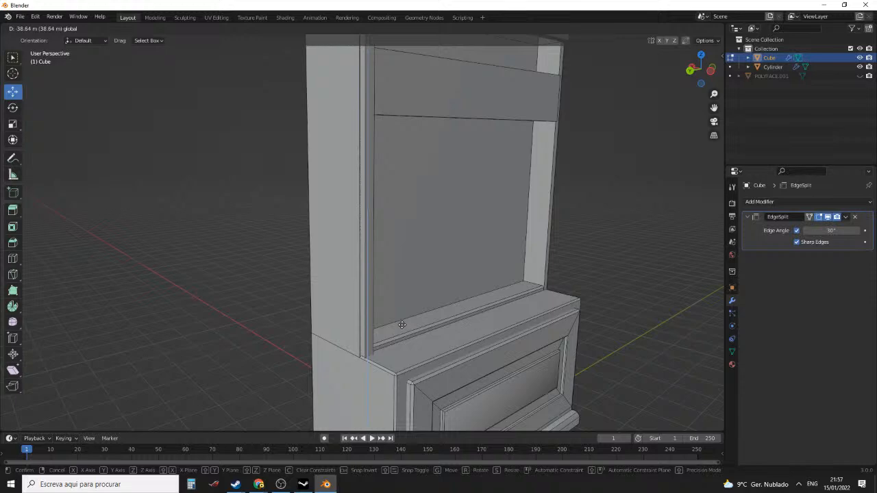
left_click(401, 325)
Select the inner lip faces of the tall upright and move them about -1.43 m along Y to widen it
middle_click_drag(403, 324, 311, 299)
scroll(334, 256, "down", 4)
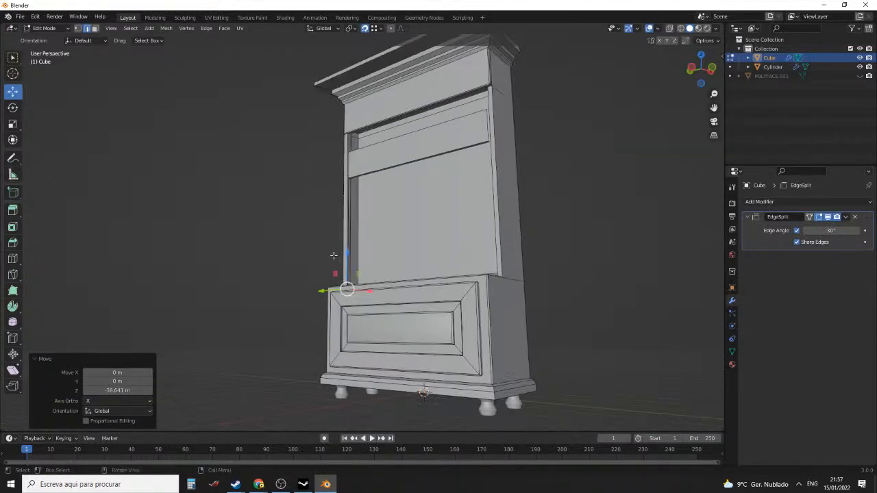
middle_click_drag(333, 256, 350, 215)
scroll(407, 249, "up", 6)
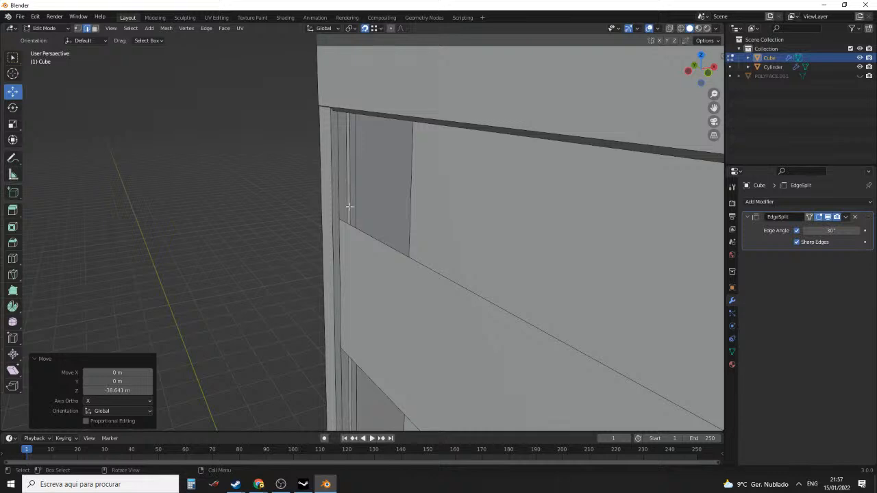
key("3")
left_click(349, 197)
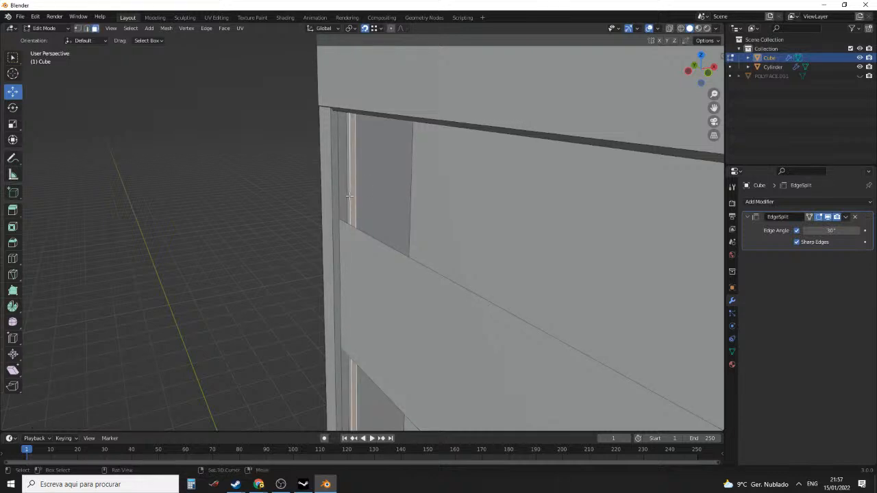
left_click(349, 199, "alt")
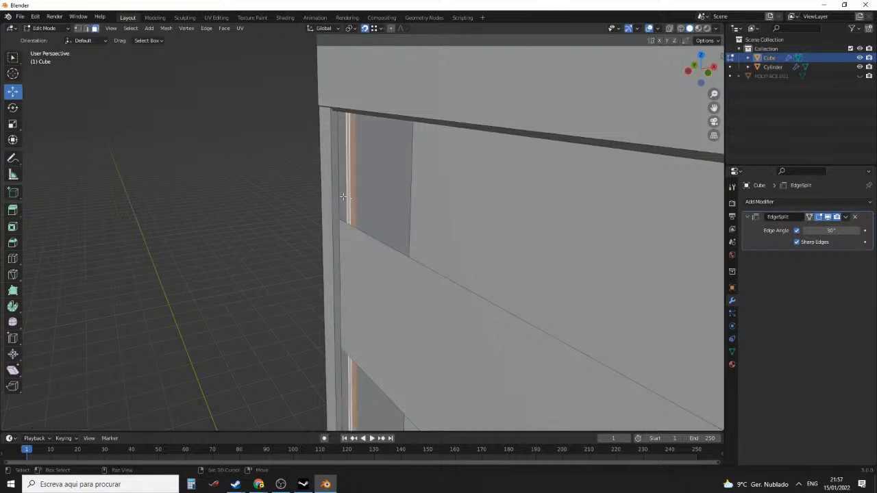
left_click(343, 197, "alt+shift")
scroll(344, 197, "up", 4)
middle_click_drag(343, 196, 295, 200)
left_click(201, 192, "shift")
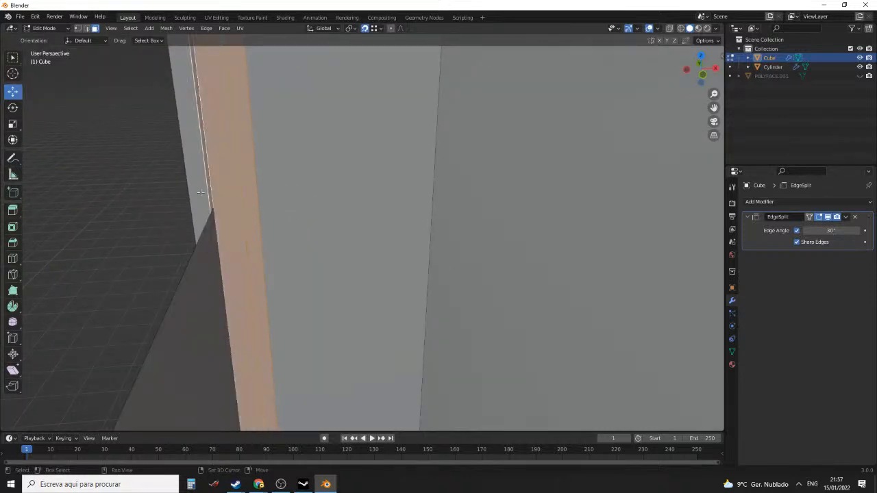
left_click(201, 193, "shift")
middle_click_drag(201, 193, 377, 158)
scroll(372, 207, "down", 8)
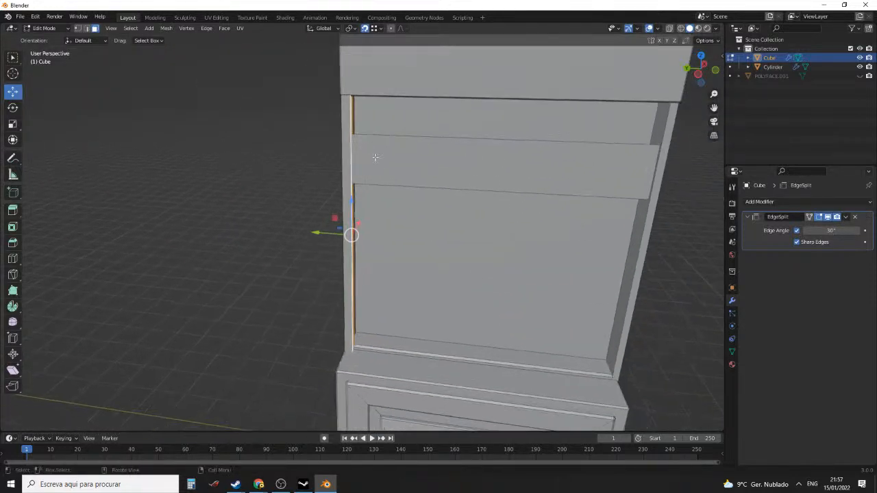
scroll(376, 158, "up", 3)
middle_click_drag(345, 233, 331, 235)
left_click_drag(310, 235, 323, 237)
Separate the whole linked upright from the cabinet mesh as its own object and select it in Object Mode
scroll(329, 233, "down", 5)
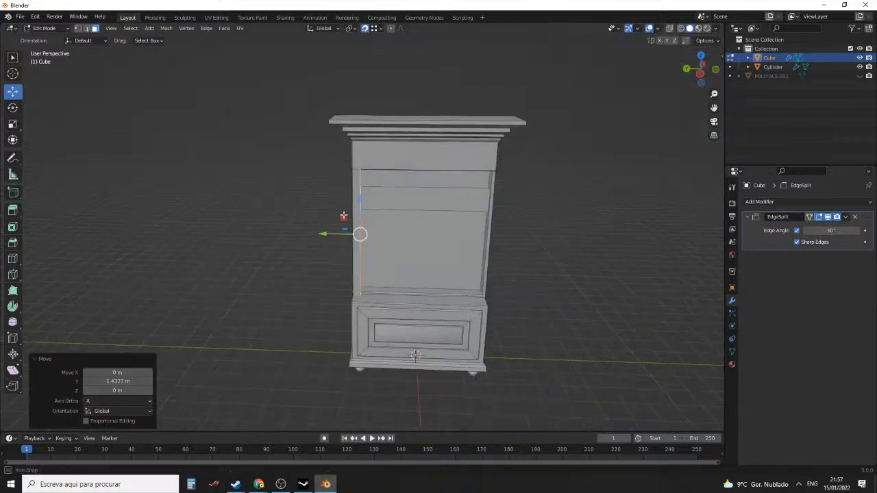
middle_click_drag(357, 232, 381, 222)
scroll(381, 222, "up", 2)
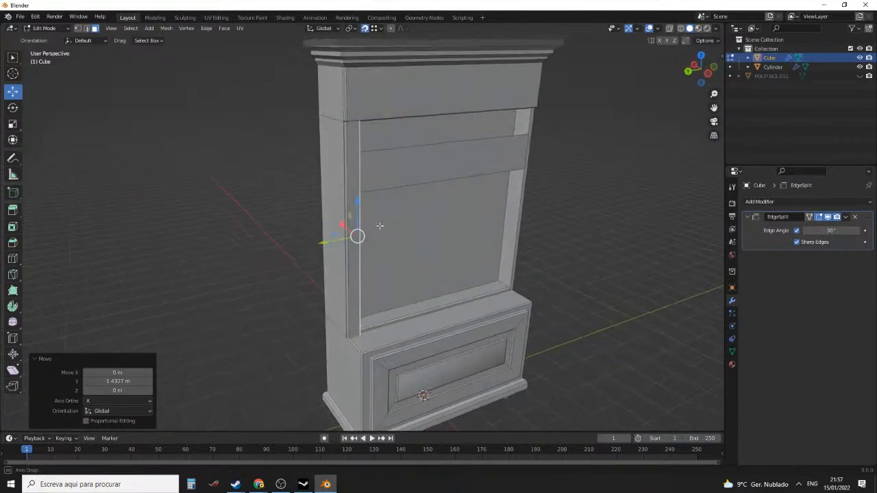
left_click(353, 238)
key("l")
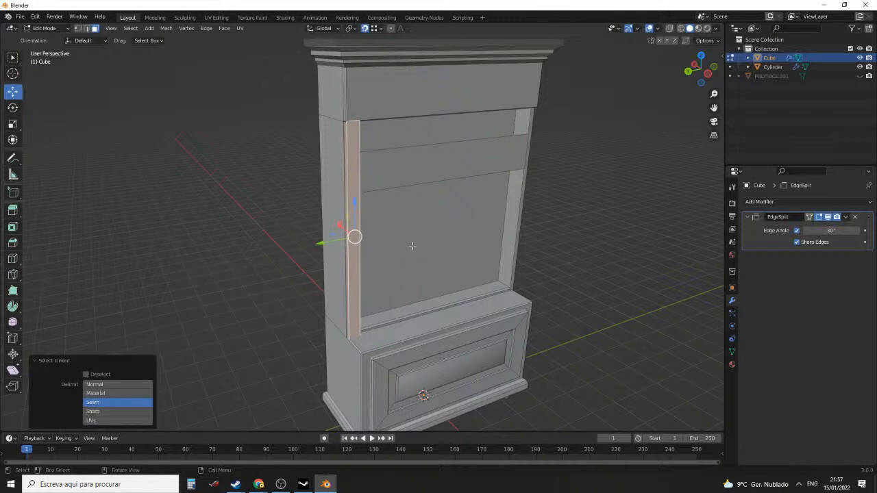
key("p")
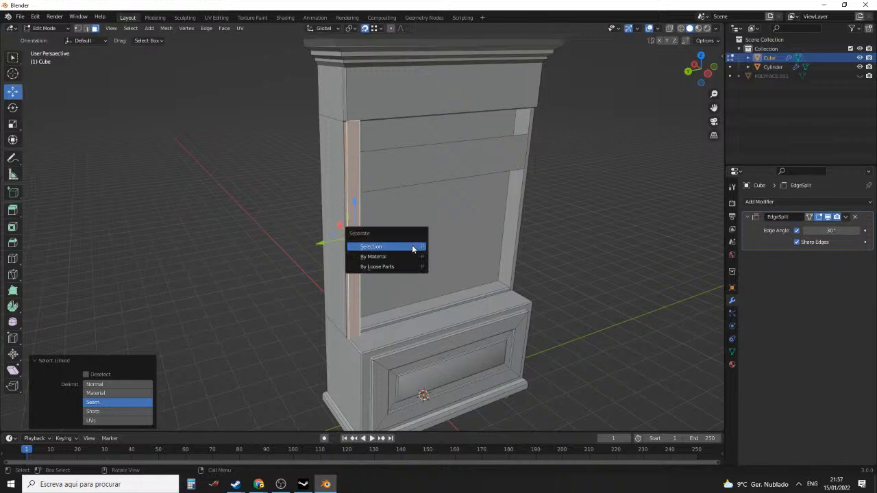
left_click(413, 247)
key("Tab")
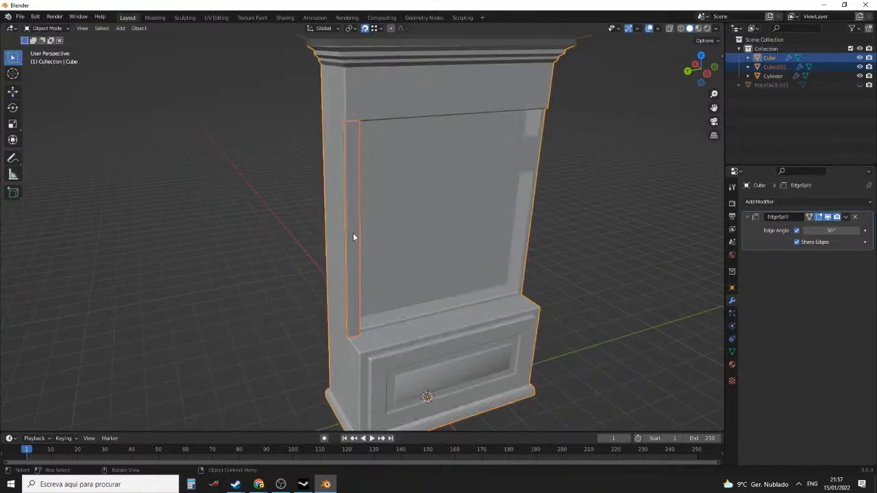
left_click(351, 237)
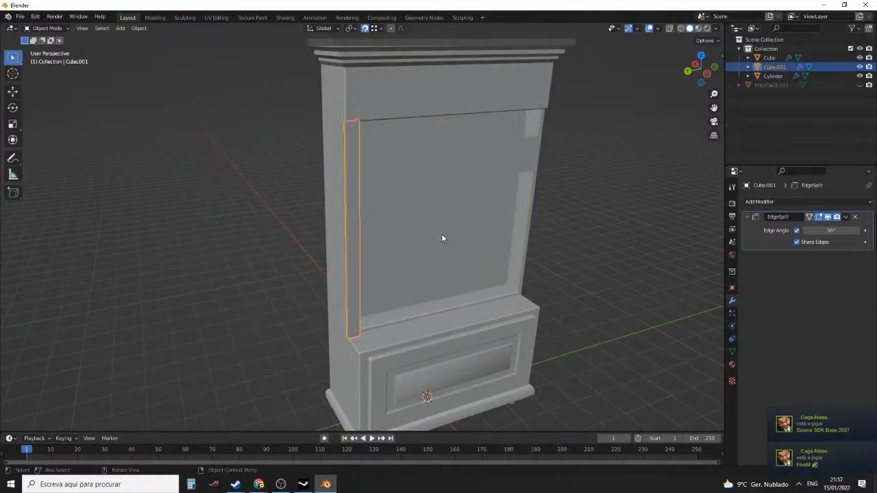
Try to mirror the separated upright to the opposite side with a Y scale of -1, and undo it
type("sy")
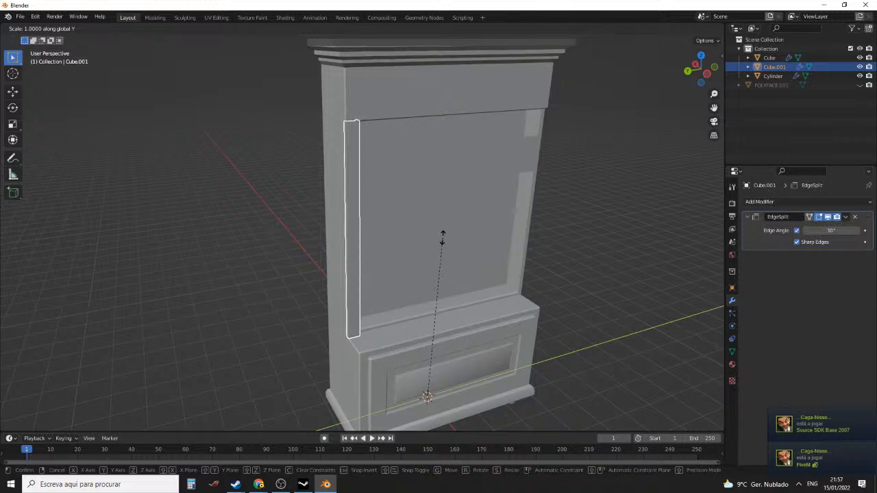
type("-1")
key("Return")
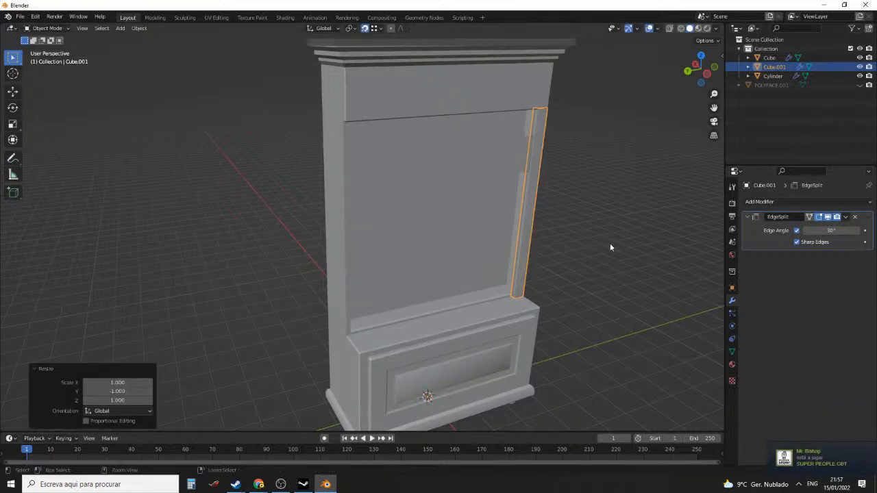
key("ctrl+z")
left_click(595, 262)
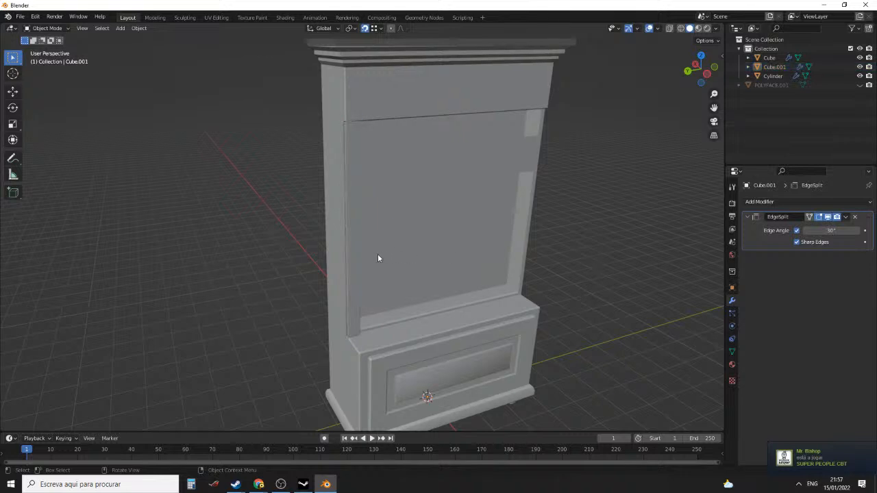
Duplicate the separated upright and mirror the copy to the opposite side of the opening with a Y scale of -1
left_click(358, 260)
key("ctrl+c")
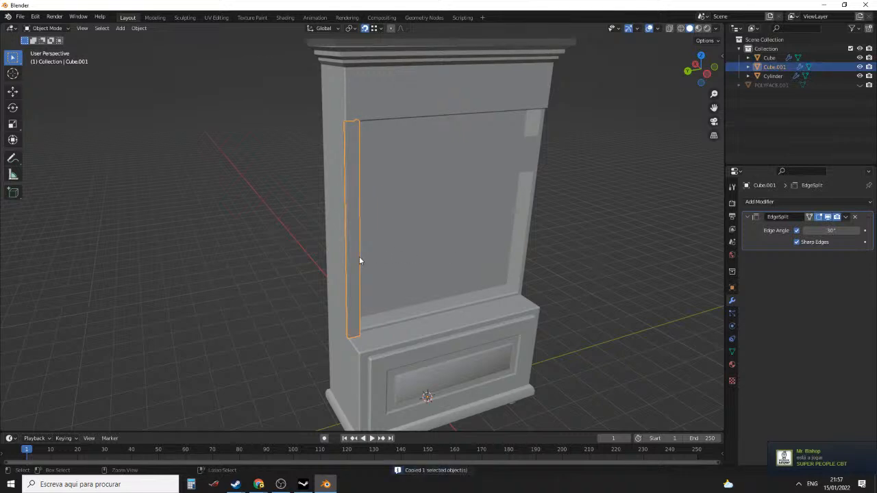
key("ctrl+v")
key("s")
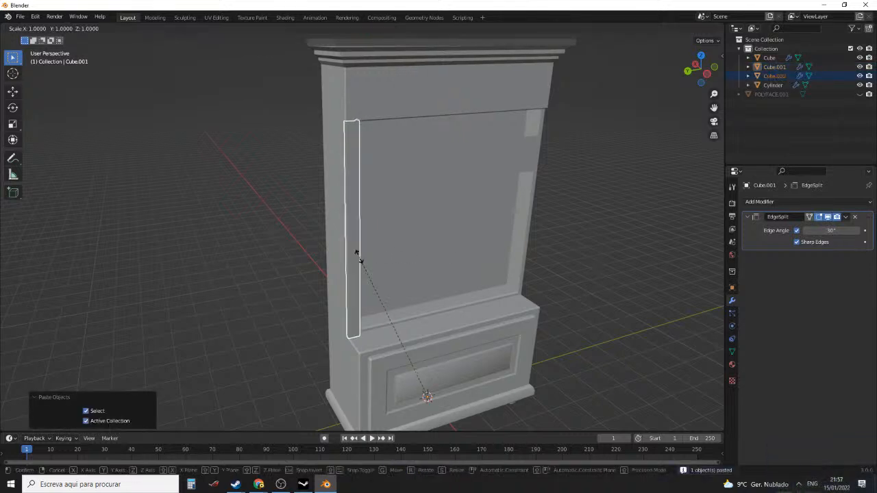
key("y")
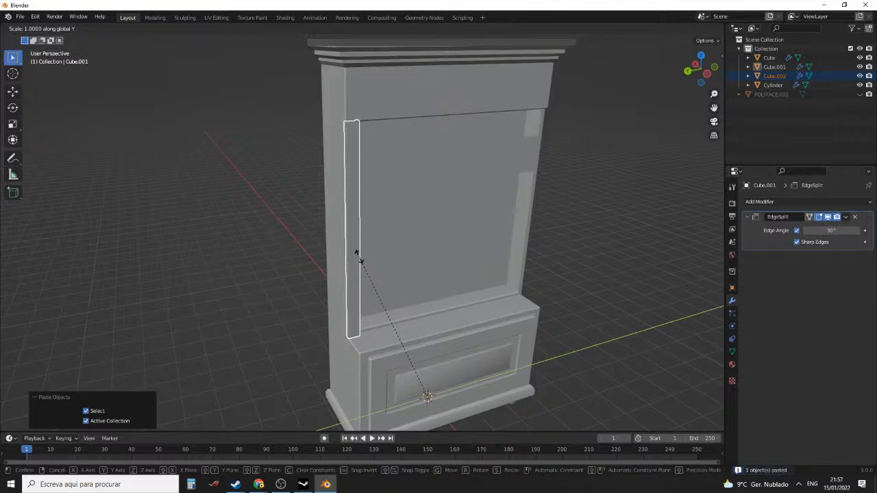
type("-1")
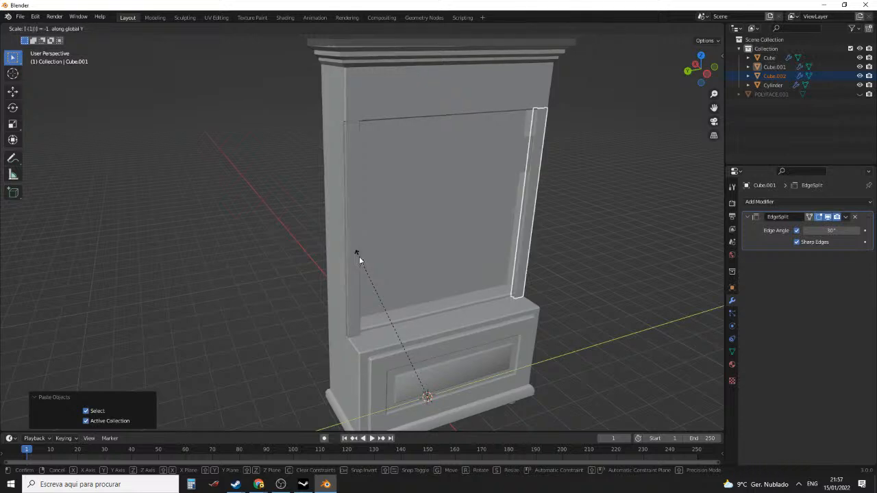
key("Return")
Edit the cabinet mesh and raise the upper edge of the crosswise front board about 8.15 m along Z to meet the frieze
scroll(446, 225, "up", 4)
middle_click_drag(499, 237, 504, 203)
left_click(506, 164)
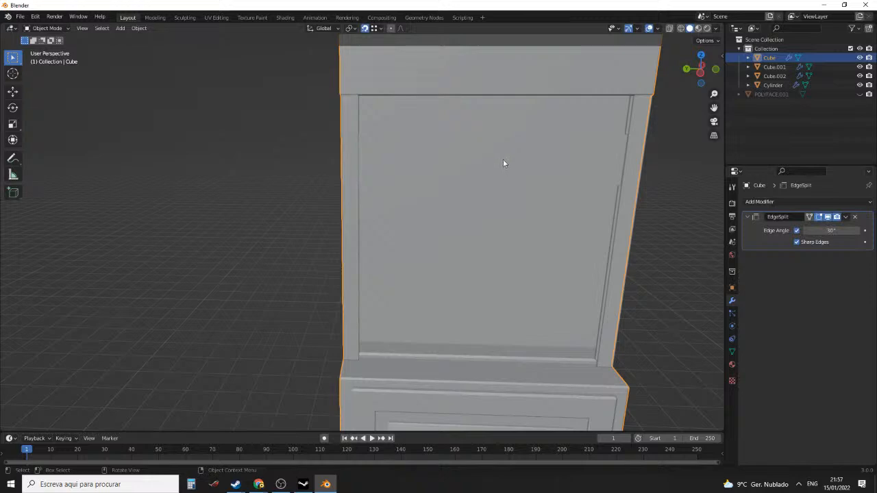
key("Tab")
middle_click_drag(532, 147, 467, 226)
left_click(457, 130)
key("2")
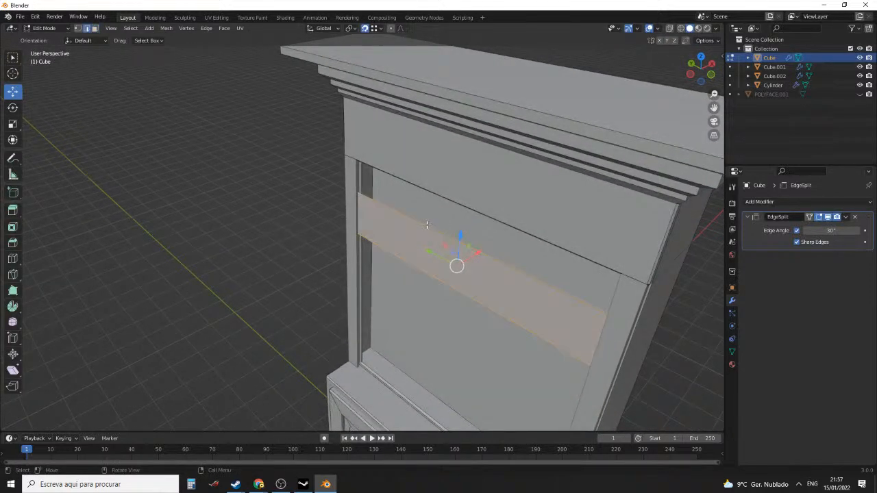
left_click(423, 225)
key("g")
key("z")
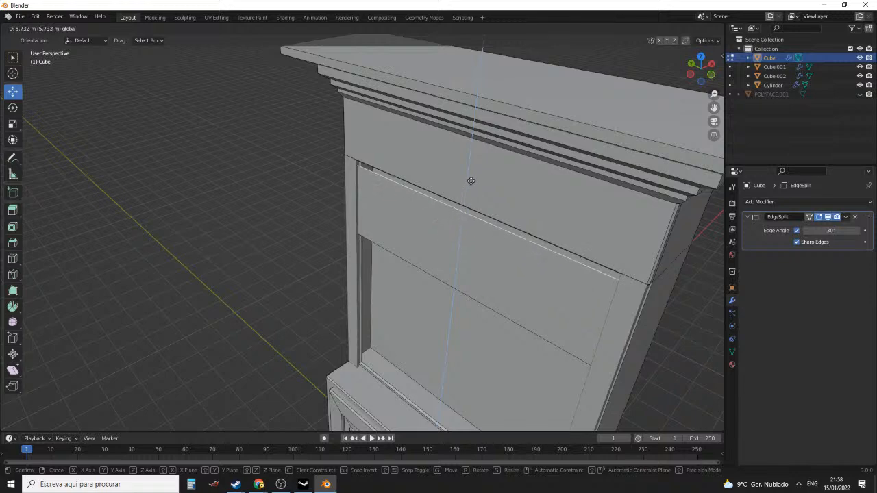
left_click(473, 167)
middle_click_drag(473, 168, 535, 201)
scroll(534, 201, "down", 3)
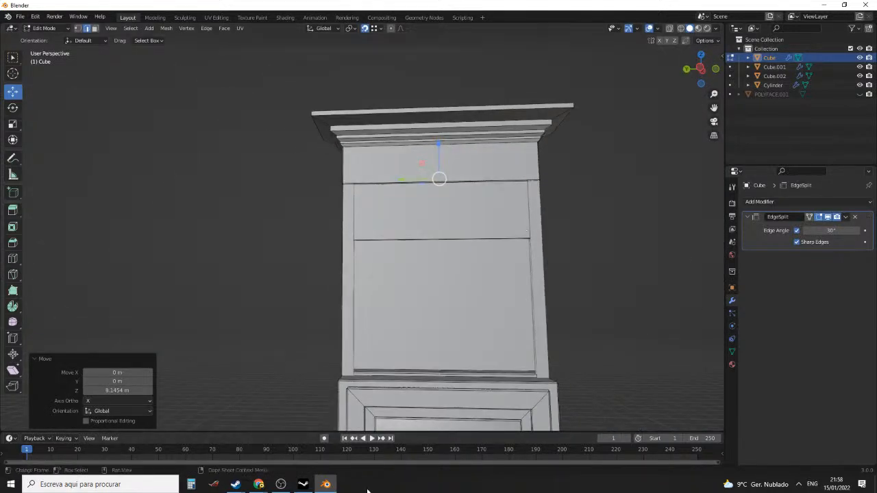
Raise the underside face of the crosswise front board about 3.74 m along Z to narrow it
left_click(259, 484)
mouse_move(318, 463)
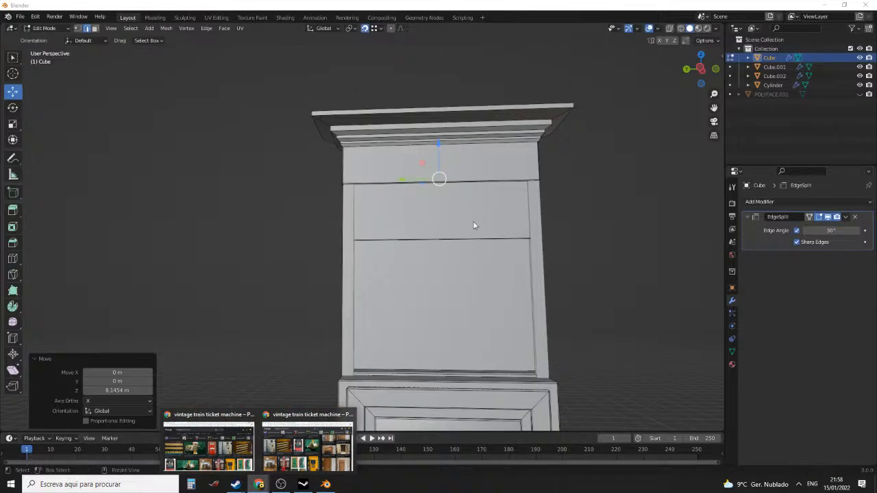
middle_click_drag(473, 225, 473, 206)
key("3")
left_click(499, 218)
key("g")
key("z")
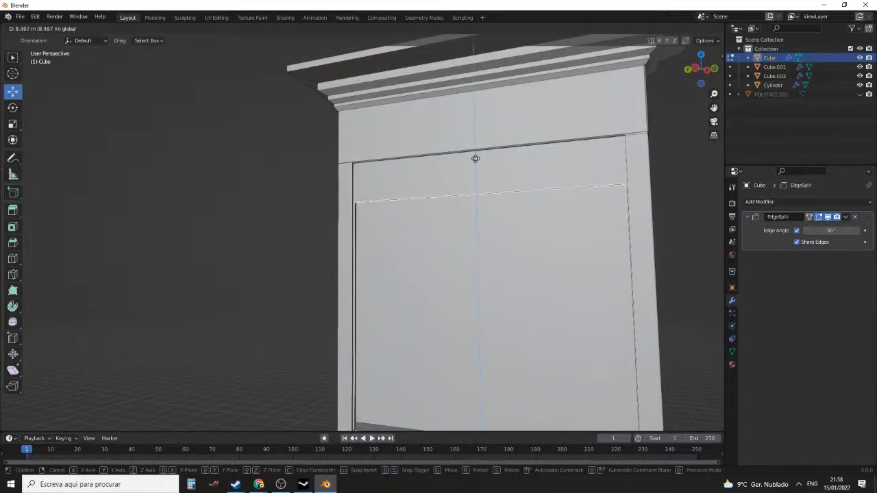
left_click(476, 180)
scroll(473, 185, "down", 6)
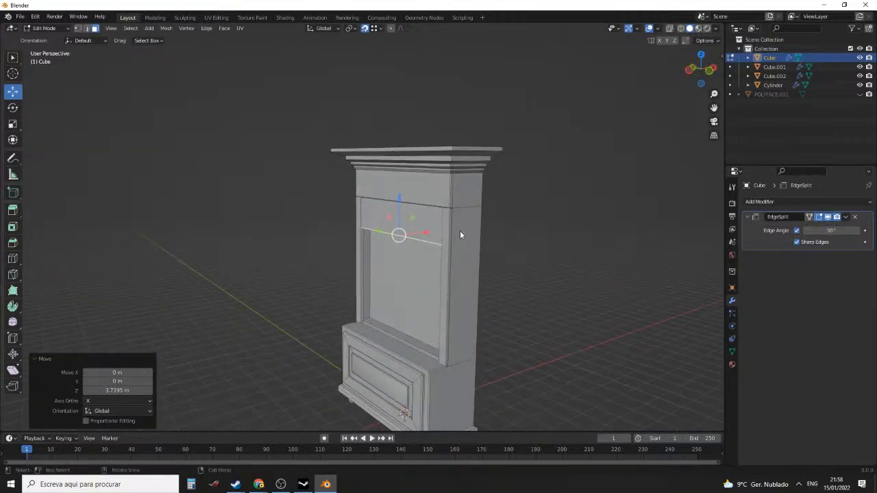
Examine the underside of the front board and the recess ceiling behind it from below
scroll(513, 208, "up", 6)
middle_click_drag(460, 235, 577, 179)
scroll(577, 179, "down", 2)
middle_click_drag(548, 240, 522, 171, "shift")
scroll(453, 174, "up", 3)
middle_click_drag(465, 192, 408, 193)
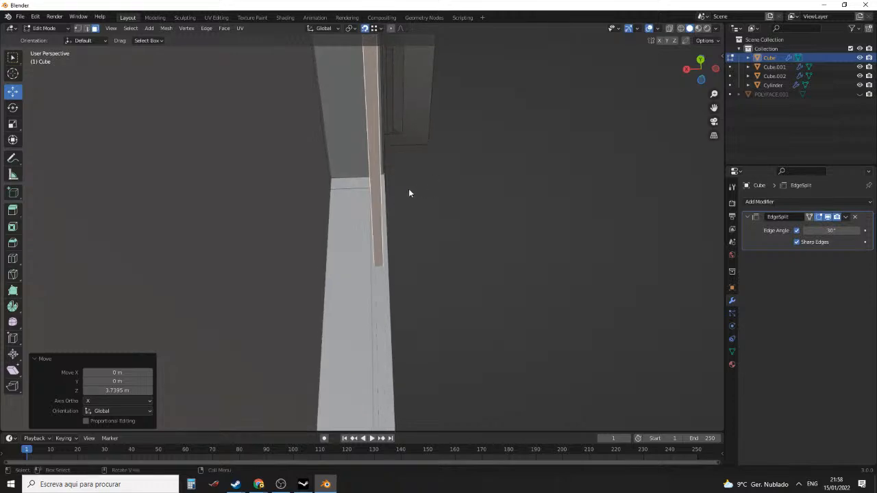
left_click(336, 215)
middle_click_drag(345, 213, 279, 185)
scroll(344, 159, "down", 8)
scroll(311, 214, "up", 4)
scroll(344, 145, "up", 4)
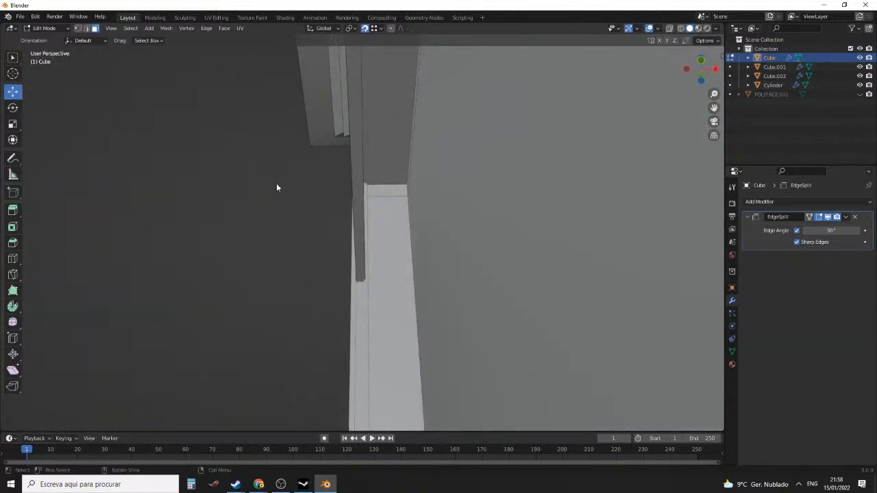
Try to lower the recess's upper edge loop along Z in wireframe view, undo the move and return to solid shading
key("2")
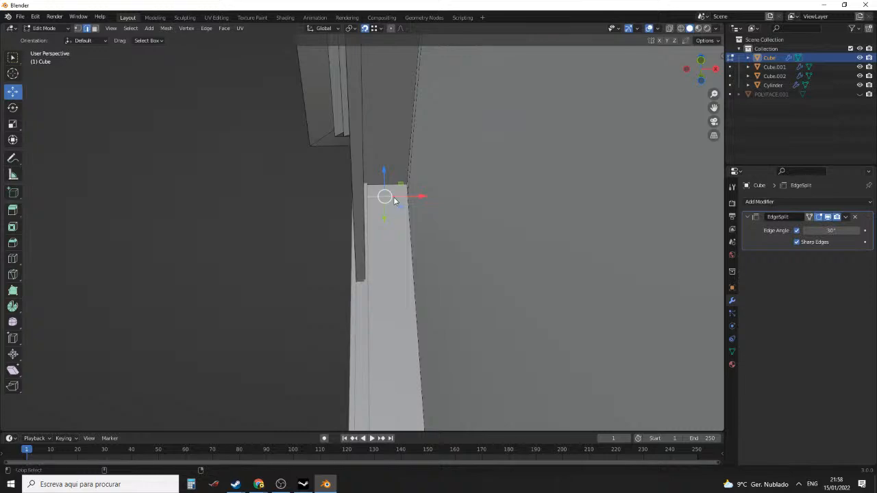
middle_click_drag(394, 197, 436, 226)
scroll(438, 213, "down", 6)
key("z")
left_click(359, 219)
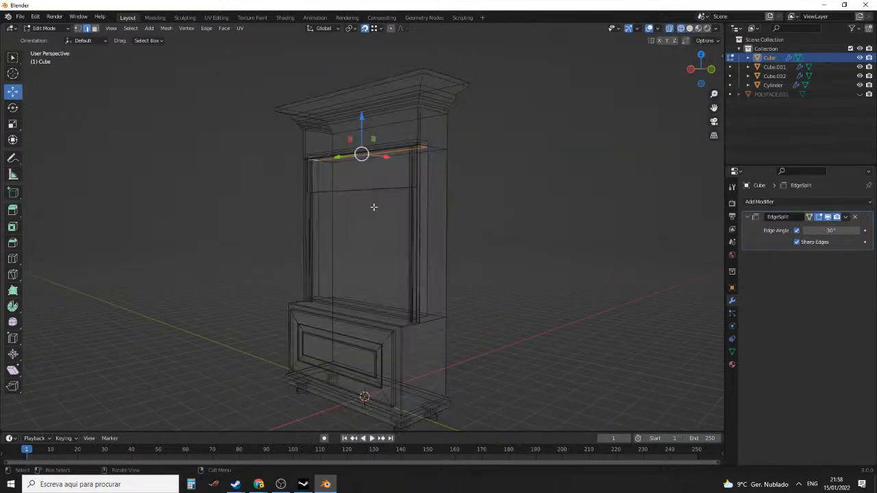
mouse_move(377, 219)
middle_mouse_down()
mouse_move(407, 247)
mouse_move(429, 243)
middle_mouse_up()
scroll(452, 226, "up", 4)
mouse_move(486, 207)
middle_mouse_down()
mouse_move(515, 204)
mouse_move(552, 223)
mouse_move(517, 208)
mouse_move(486, 218)
middle_mouse_up()
scroll(486, 217, "down", 3)
middle_click_drag(466, 179, 457, 163)
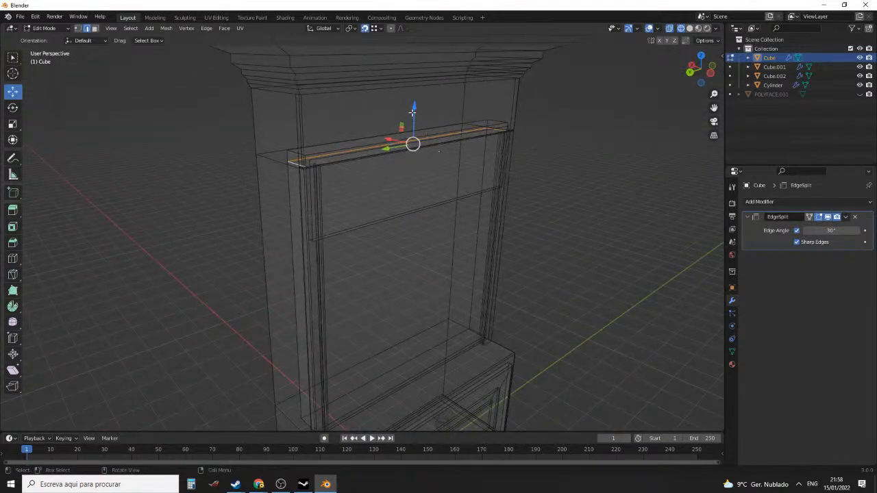
left_click_drag(413, 111, 413, 148)
key("ctrl+z")
middle_click_drag(442, 176, 464, 171)
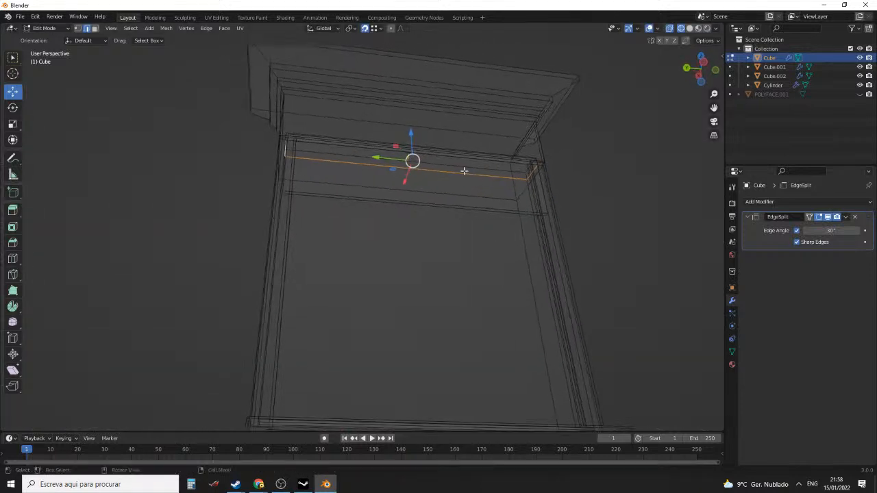
key("z")
left_click(519, 176)
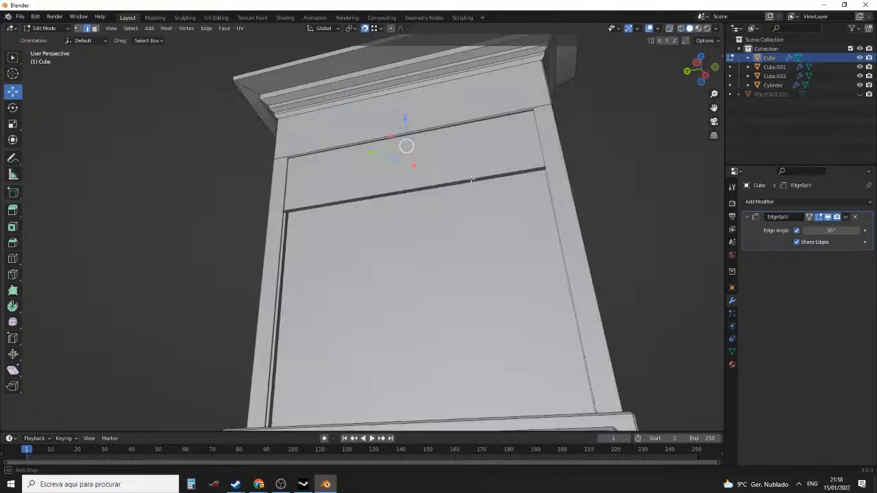
mouse_move(520, 176)
middle_mouse_down()
mouse_move(423, 196)
mouse_move(441, 207)
middle_mouse_up()
scroll(450, 247, "up", 1)
mouse_move(455, 237)
middle_mouse_down()
mouse_move(450, 253)
mouse_move(444, 227)
middle_mouse_up()
scroll(450, 253, "up", 2)
scroll(444, 228, "down", 6)
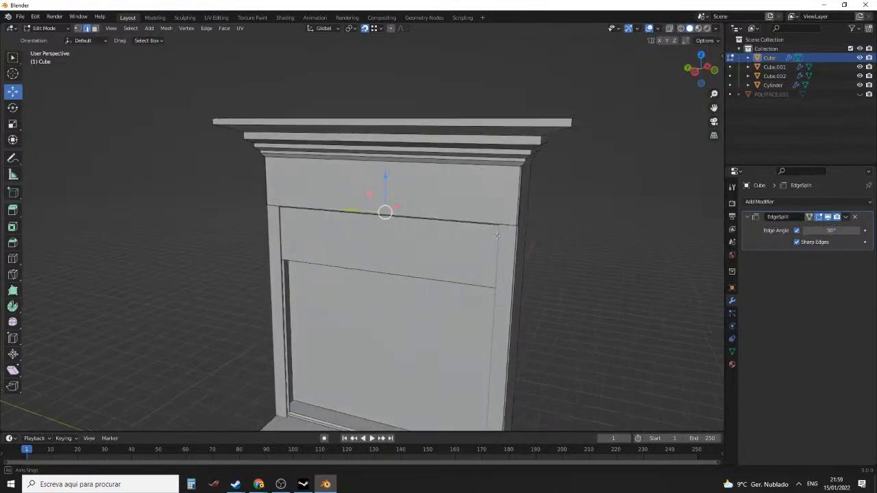
Leave Edit Mode and hide both upright objects, Cube.002 and Cube.001
key("Tab")
left_click(510, 278)
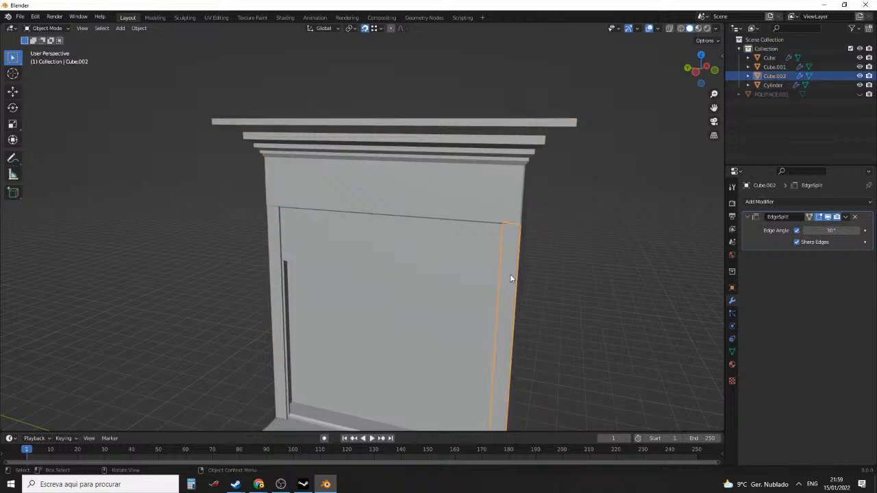
left_click(860, 76)
left_click(775, 66)
left_click(860, 66)
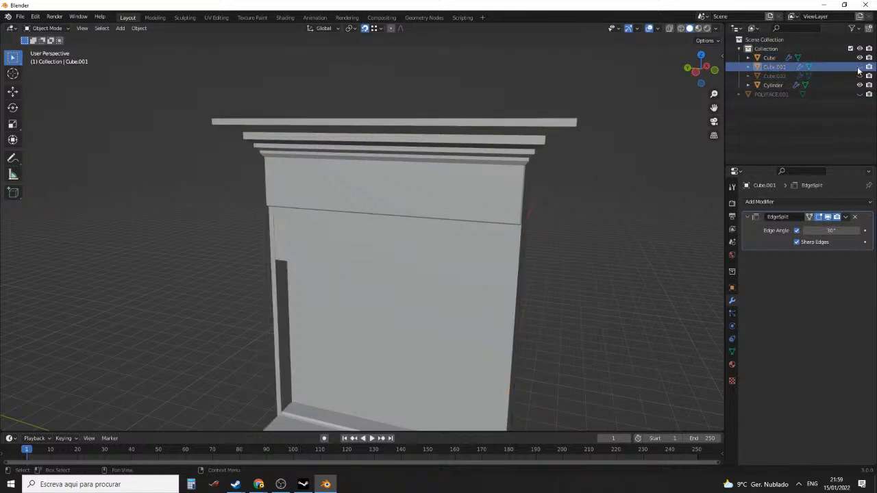
Edit the cabinet mesh in face mode and select the back face and both inner side faces of the front opening
middle_click_drag(480, 261, 386, 239)
left_click(430, 222)
scroll(441, 181, "up", 1)
key("Tab")
middle_click_drag(370, 299, 459, 257)
key("3")
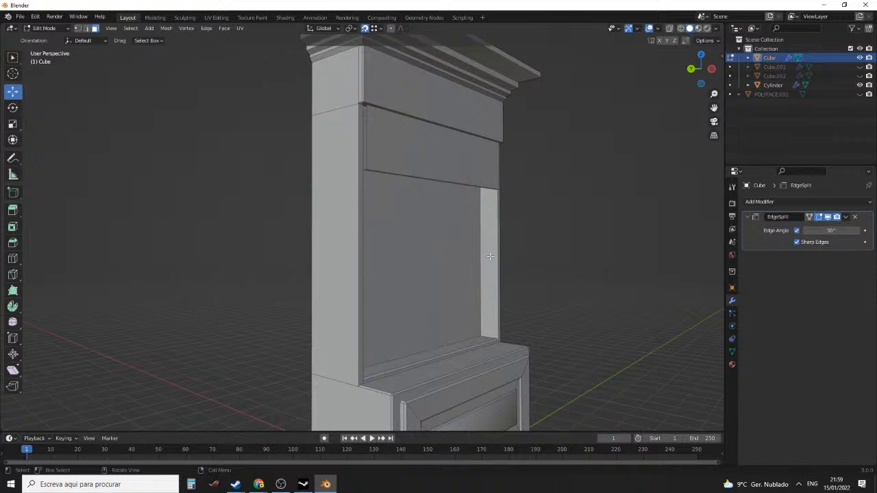
left_click(491, 257)
left_click(463, 267, "shift")
middle_click_drag(463, 268, 423, 240)
left_click(289, 294, "shift")
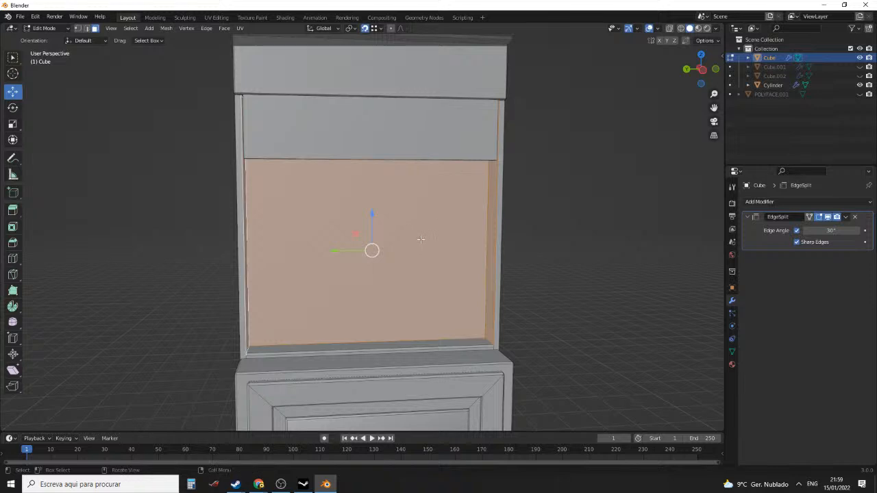
Add one centred horizontal loop cut across the back face of the front opening
key("ctrl+r")
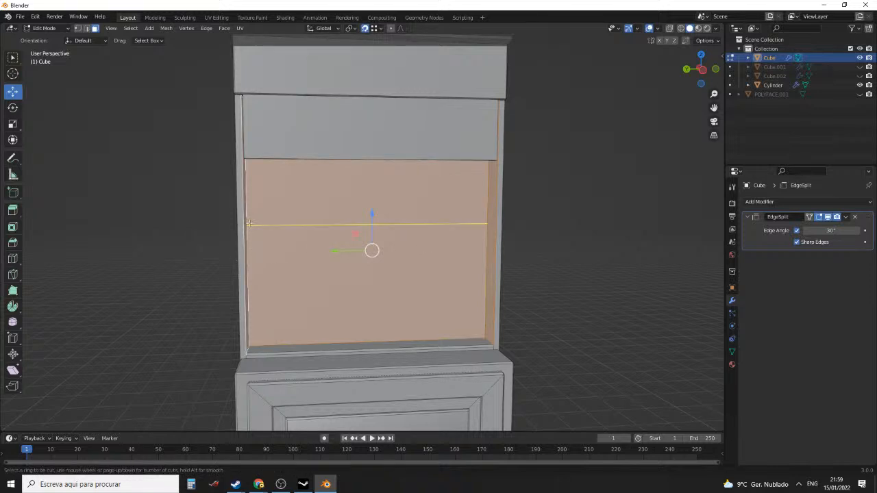
left_click(250, 224)
right_click(251, 225)
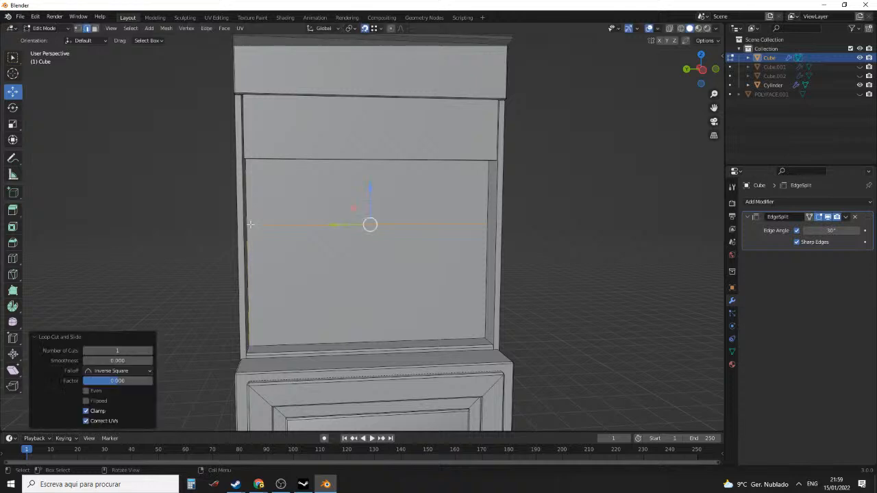
Select the vertical front edges on both sides of the recess and subdivide them
scroll(371, 214, "up", 3)
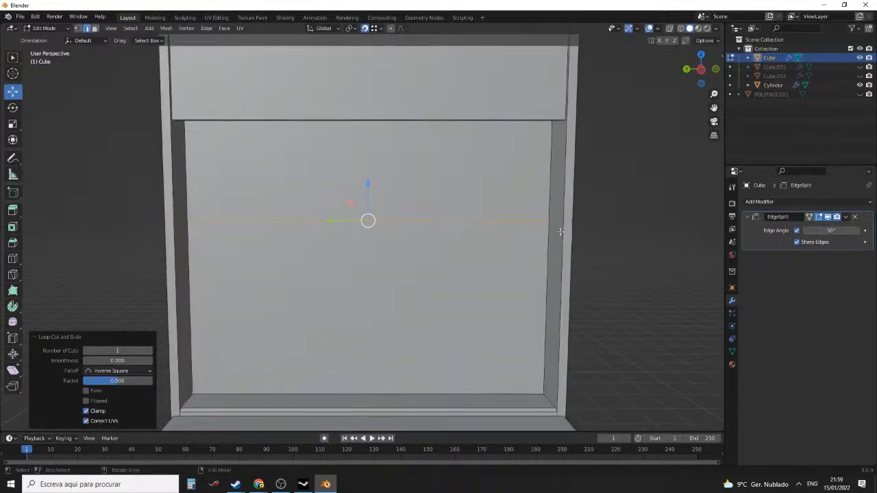
left_click(561, 229)
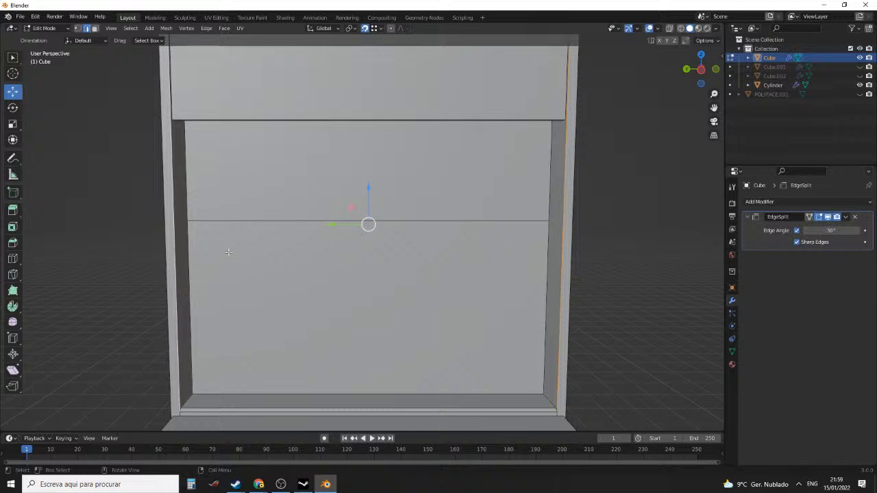
key("F3")
type("su")
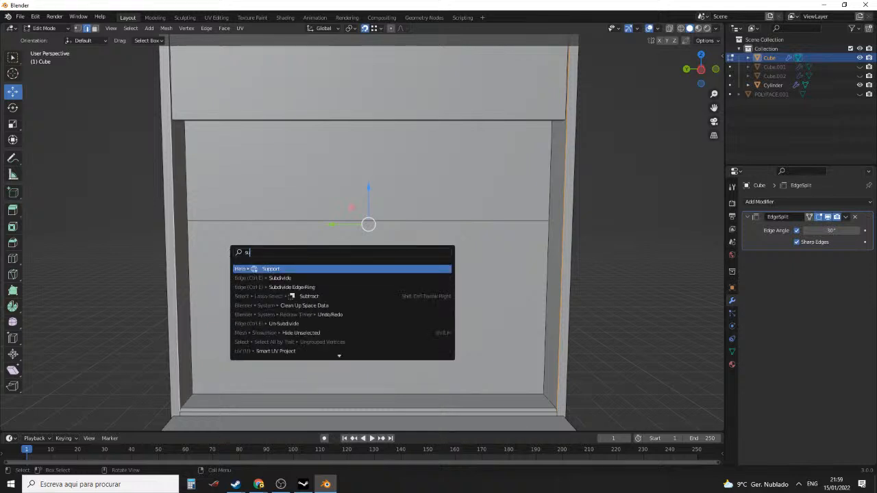
key("Down")
key("Down")
key("Up")
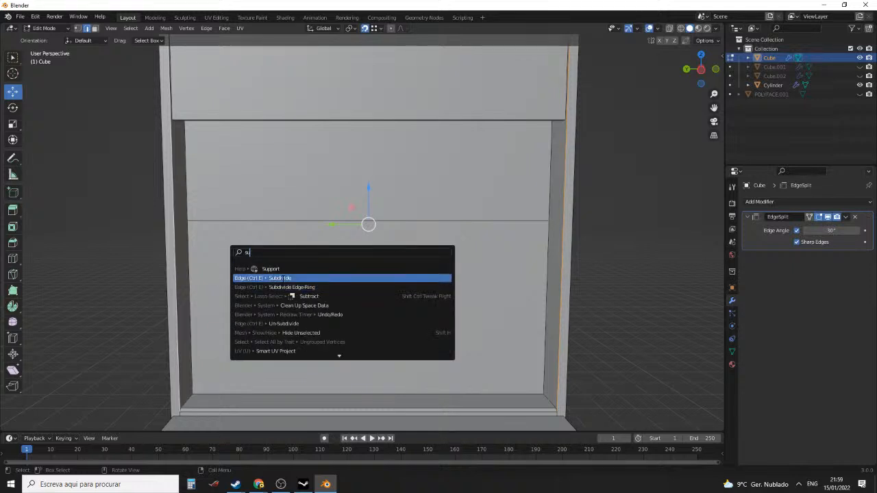
key("Return")
Level the midpoint vertices of both vertical front edges with the back face's cut ends and connect them across the recess sides
key("1")
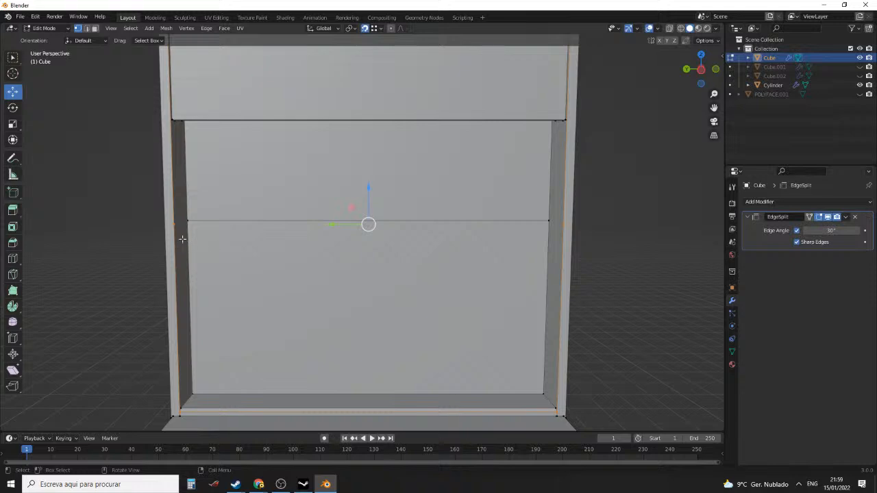
left_click(187, 219)
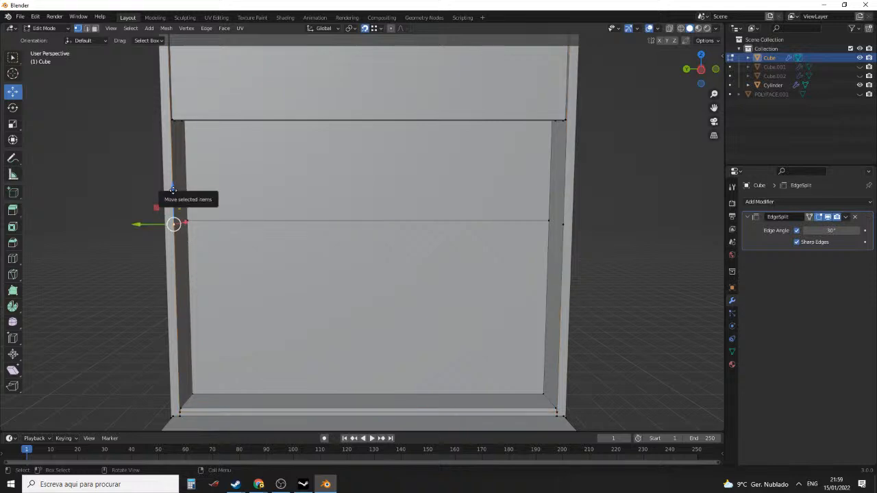
left_click_drag(173, 191, 188, 218)
left_click(189, 219, "shift")
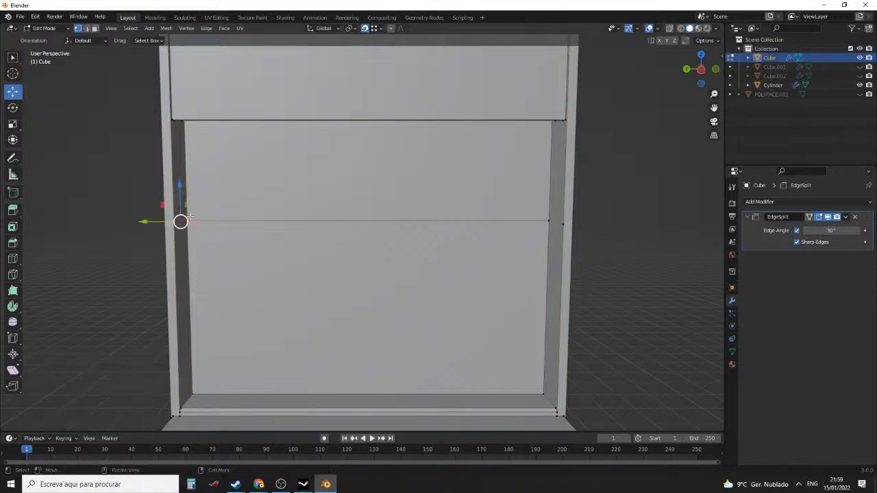
left_click(562, 223)
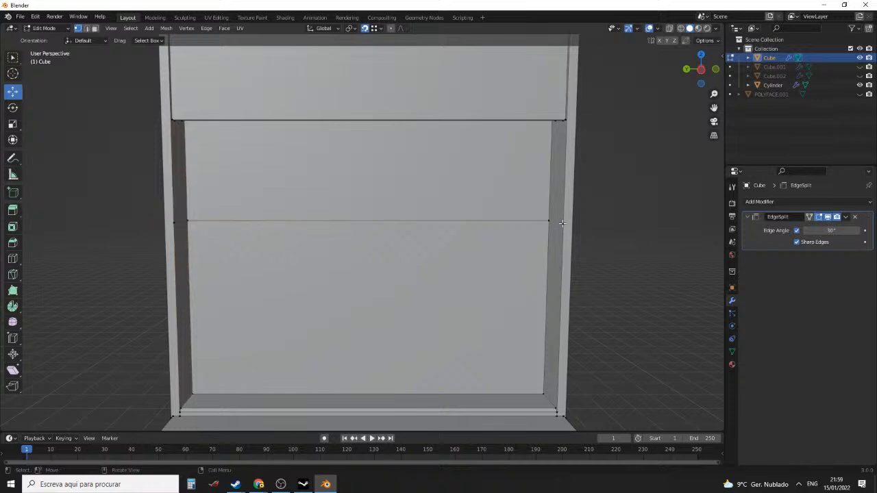
left_click_drag(564, 192, 552, 221)
middle_click_drag(552, 238, 551, 229)
Select the upper back face and both upper side faces of the recess in face mode
key("3")
left_click(549, 202)
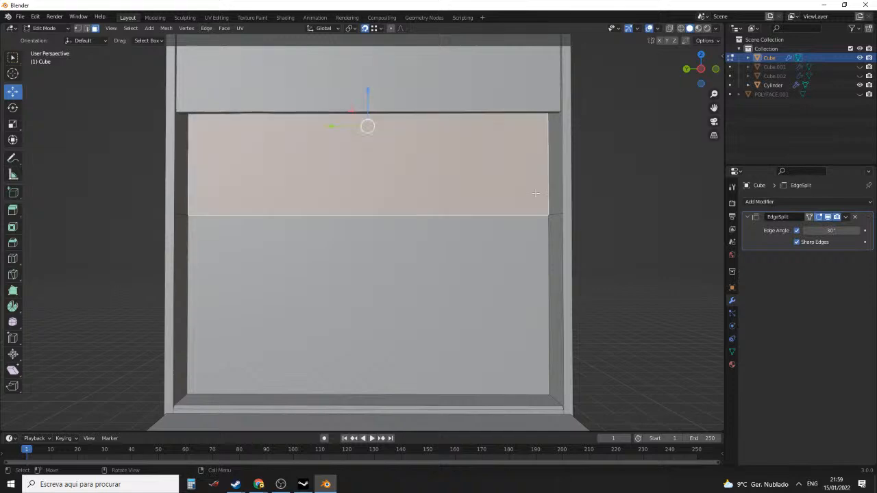
left_click(548, 186, "shift")
middle_click_drag(542, 192, 226, 225)
left_click(231, 219, "shift")
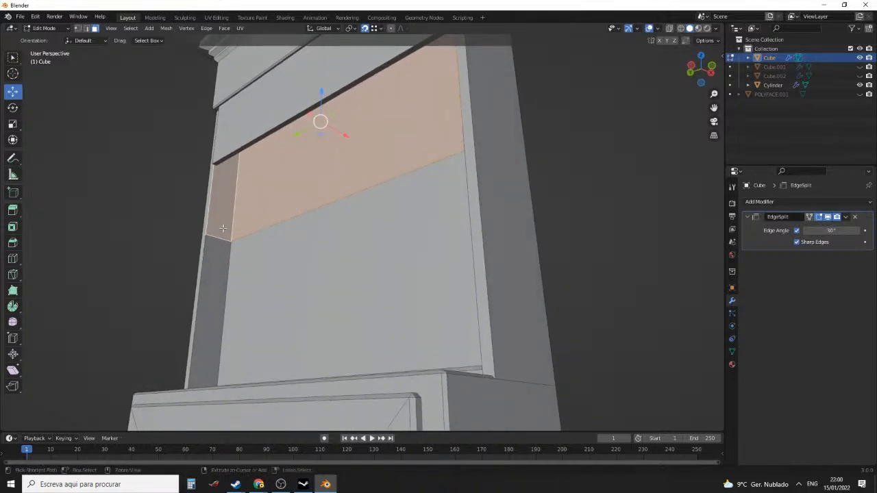
Try a vertical loop cut through the upper side faces of the recess and undo the cut slid onto the front edge
key("ctrl+r")
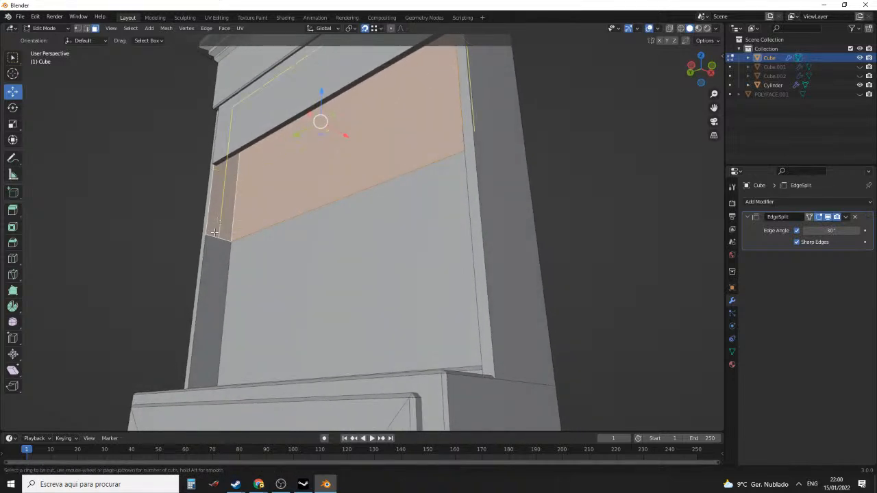
left_click(215, 233)
left_click(215, 233)
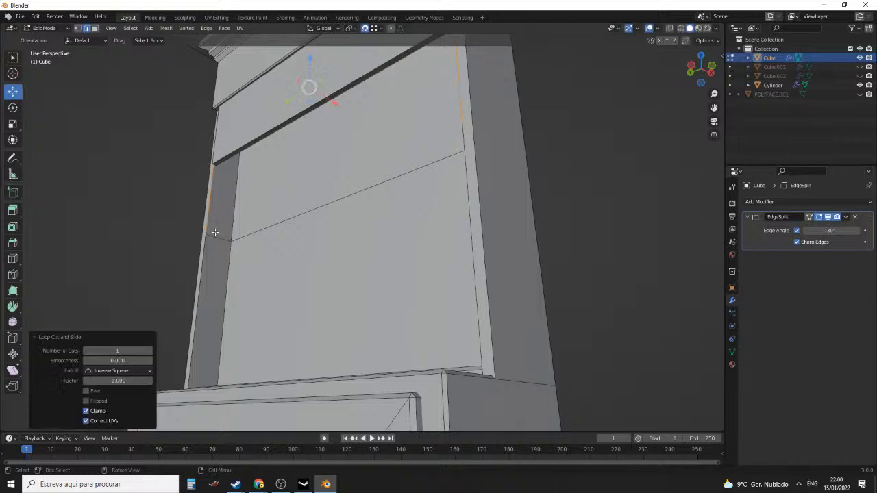
left_click(275, 193)
middle_click_drag(275, 192, 285, 203)
key("a")
key("alt+a")
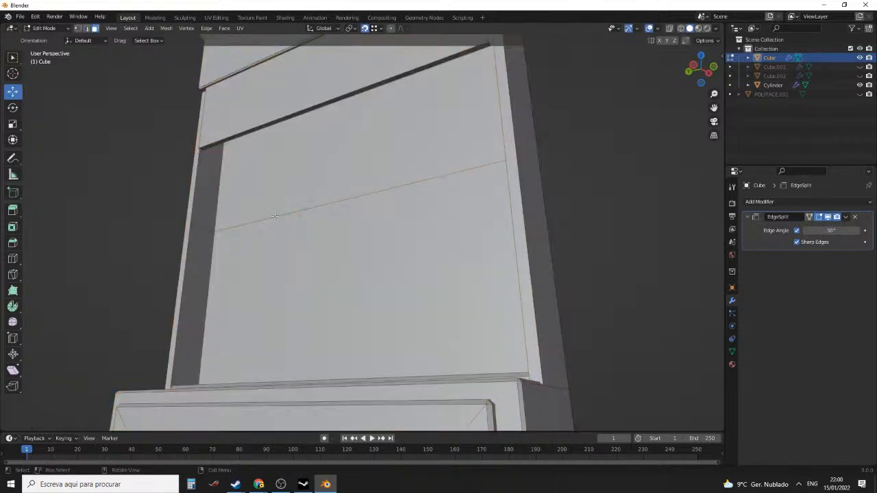
key("ctrl+r")
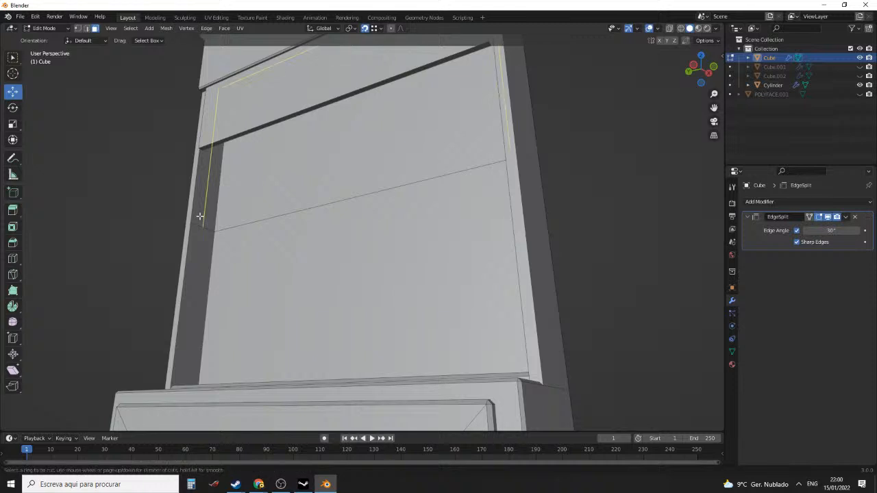
left_click(200, 217)
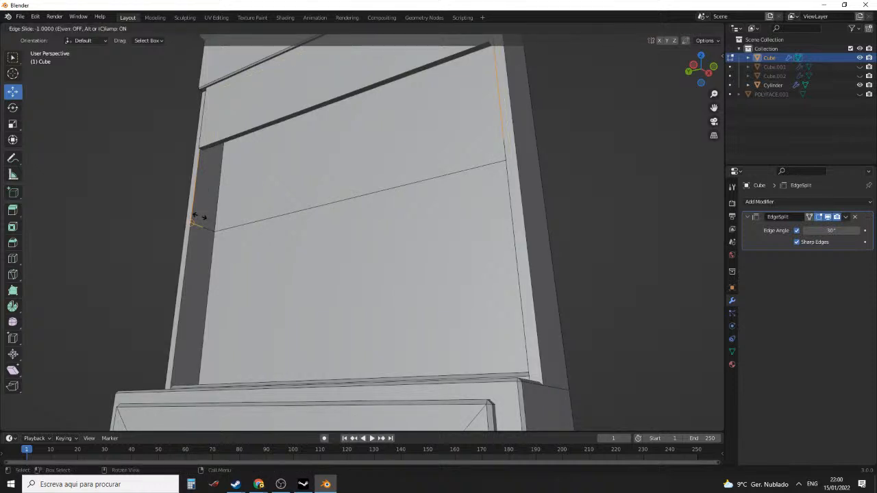
left_click(199, 217)
key("ctrl+z")
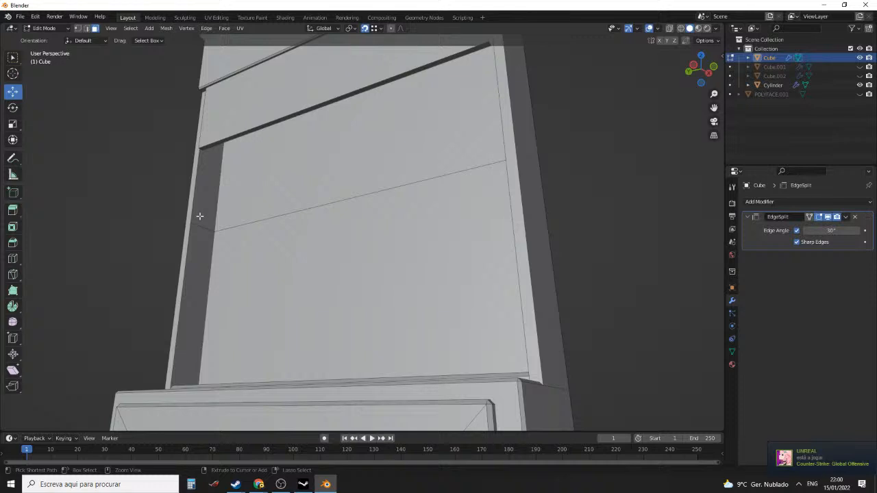
key("ctrl+r")
key("Escape")
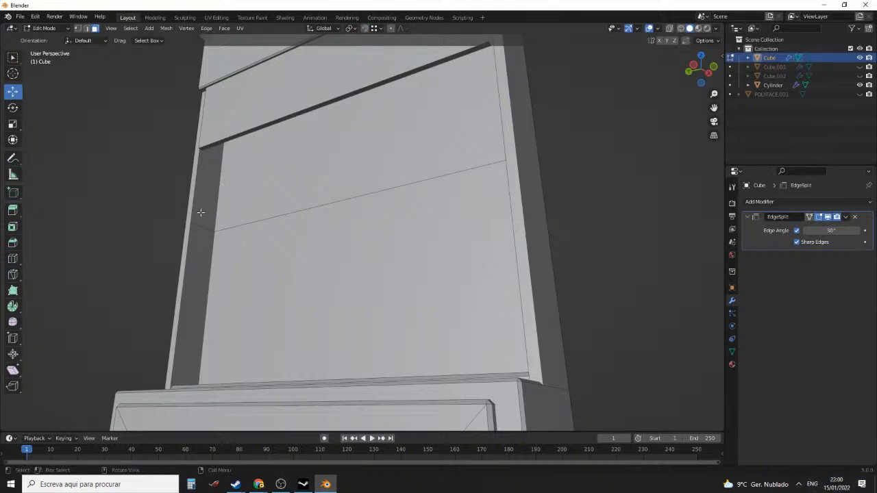
Turn off snapping and add one centred vertical loop cut through both upper side faces of the recess
key("ctrl+r")
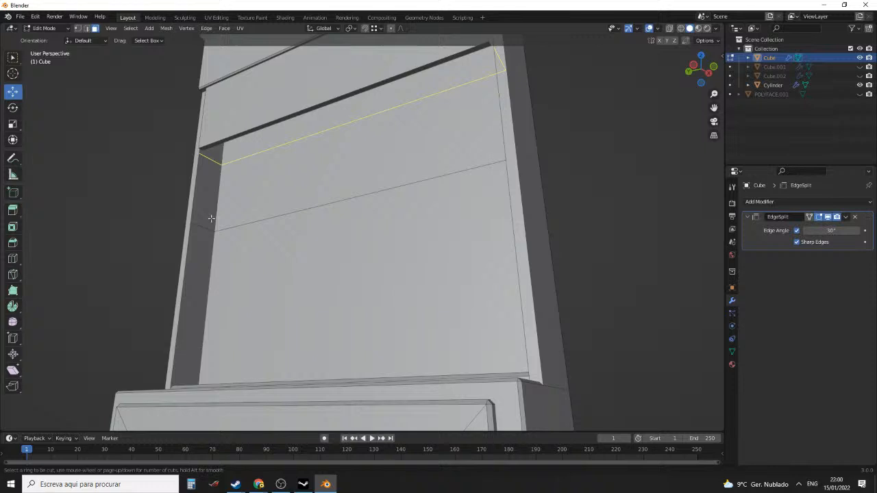
left_click(202, 229)
right_click(202, 228)
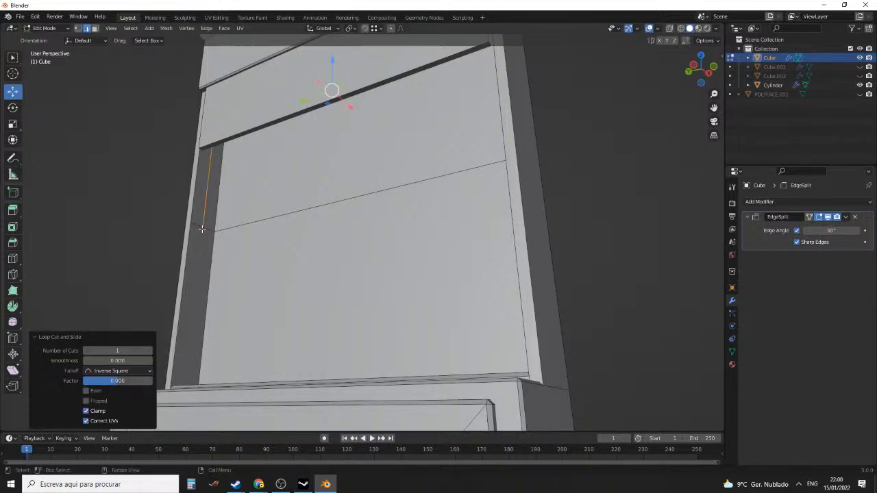
Select the upper back face and the rear halves of both upper side faces of the recess and delete these faces
mouse_move(288, 195)
middle_mouse_down()
mouse_move(241, 189)
mouse_move(294, 200)
middle_mouse_up()
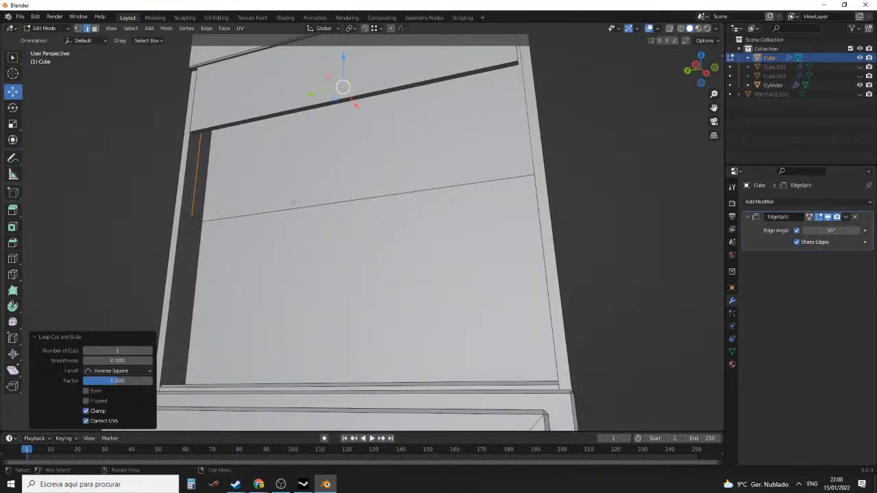
left_click(265, 172)
left_click(227, 186)
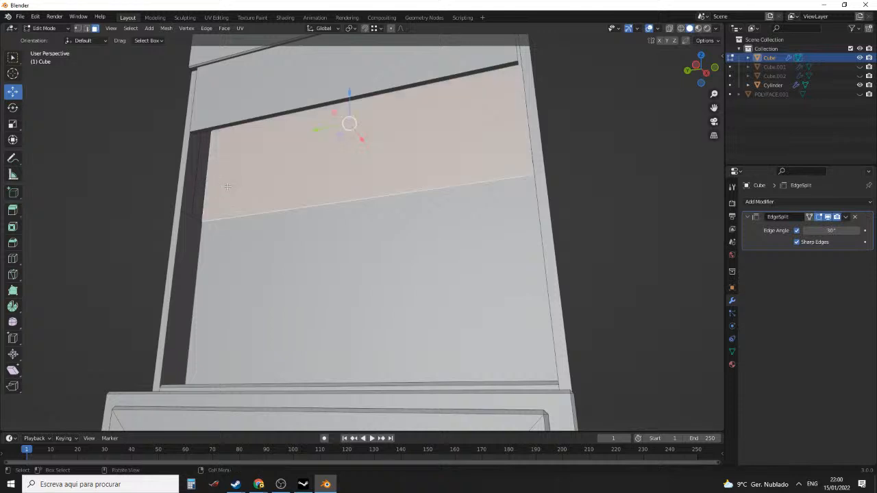
left_click(202, 190, "shift")
middle_click_drag(315, 205, 476, 206)
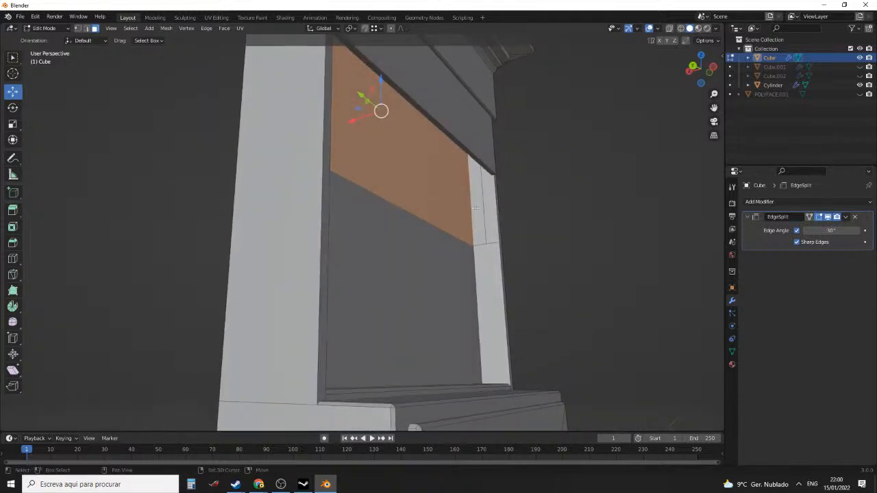
left_click(474, 206, "shift")
key("x")
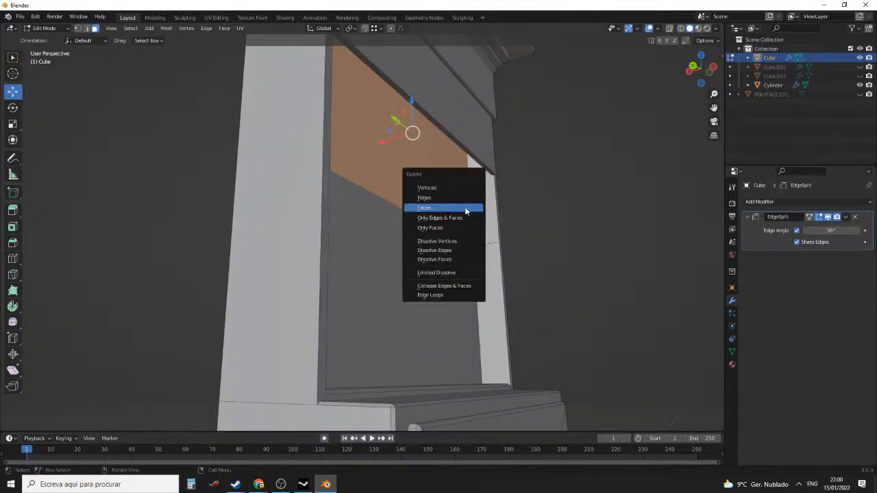
left_click(460, 208)
Compare the opened cabinet with the vintage train ticket machine images in Chrome and return to Blender
middle_click_drag(459, 208, 343, 206)
scroll(502, 154, "down", 4)
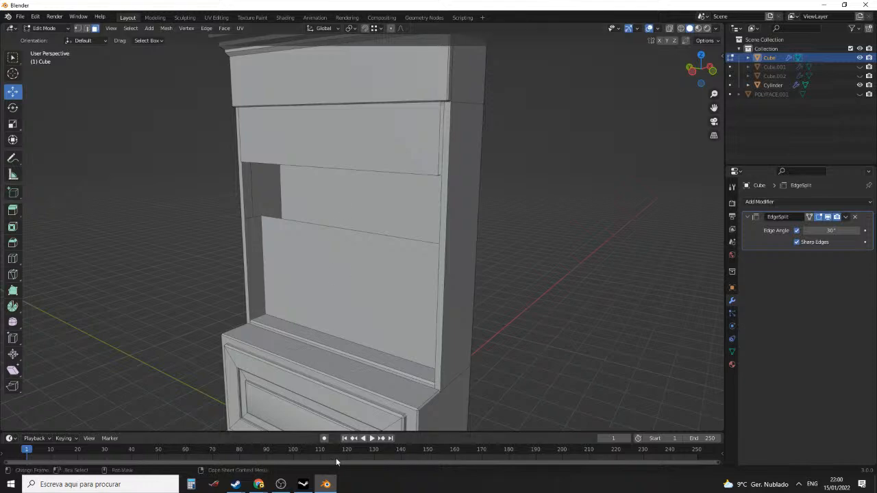
left_click(326, 482)
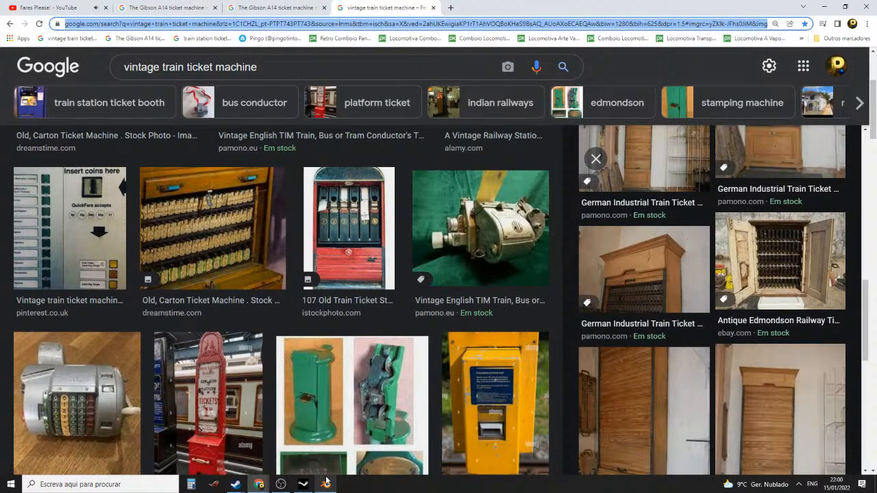
left_click(327, 482)
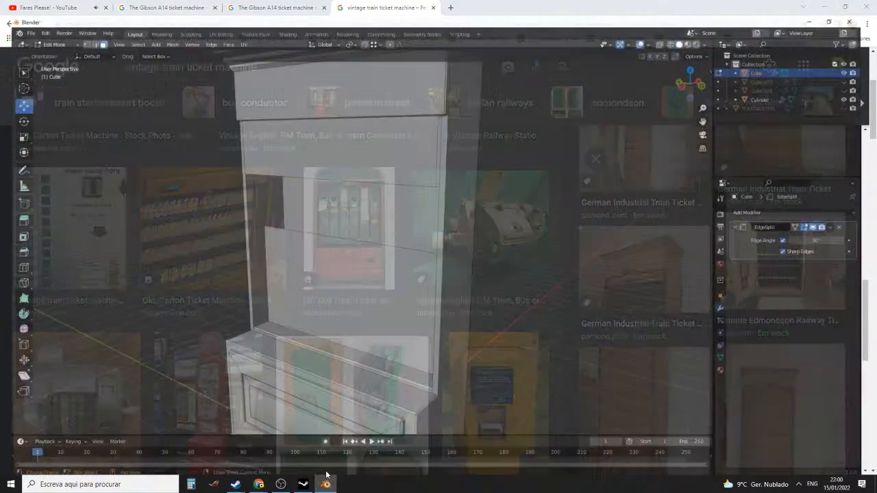
Select the short depth edges at both ends of the recess floor in edge mode and subdivide them once
middle_click_drag(273, 310, 300, 286)
scroll(281, 301, "up", 3)
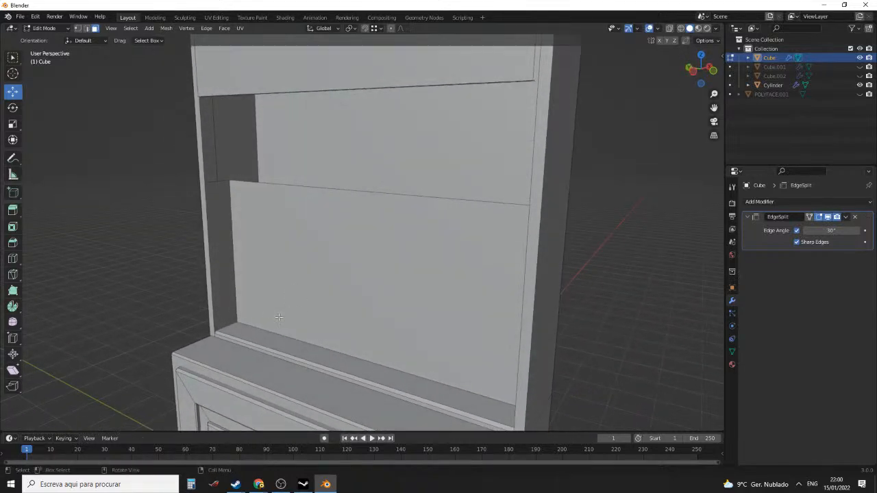
key("2")
right_click(228, 326, "shift")
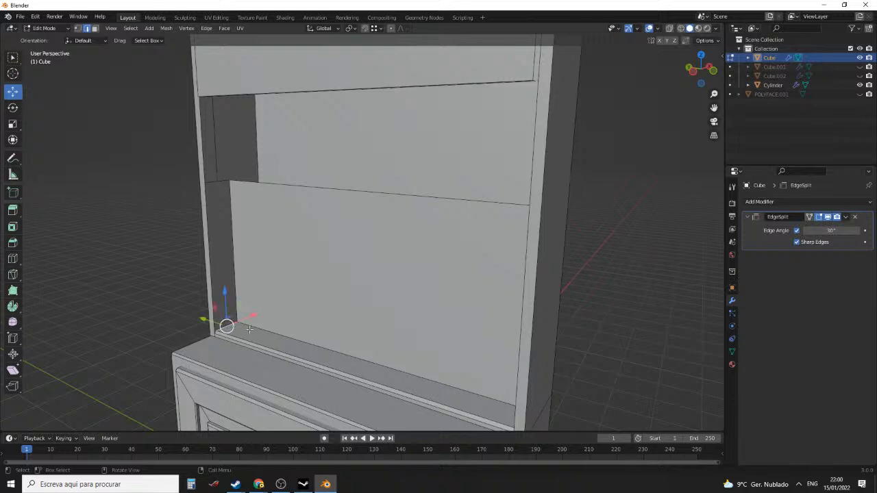
middle_click_drag(250, 330, 400, 337)
left_click(541, 338, "shift")
key("F3")
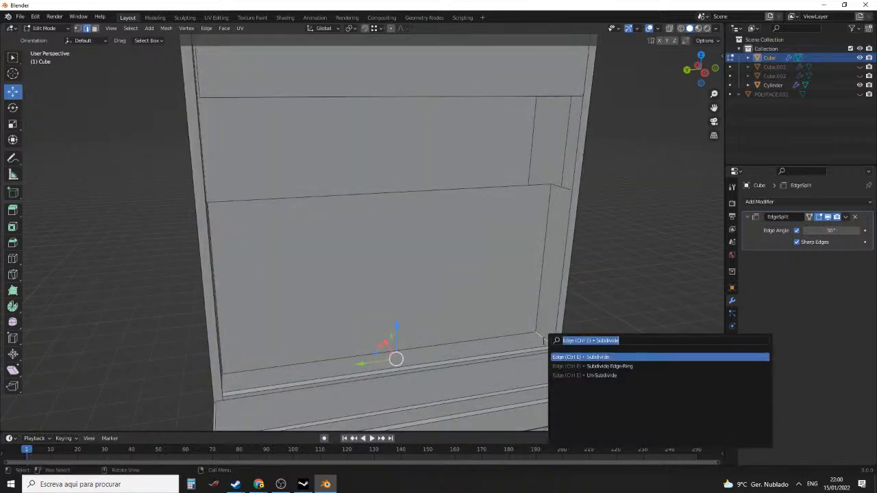
key("Return")
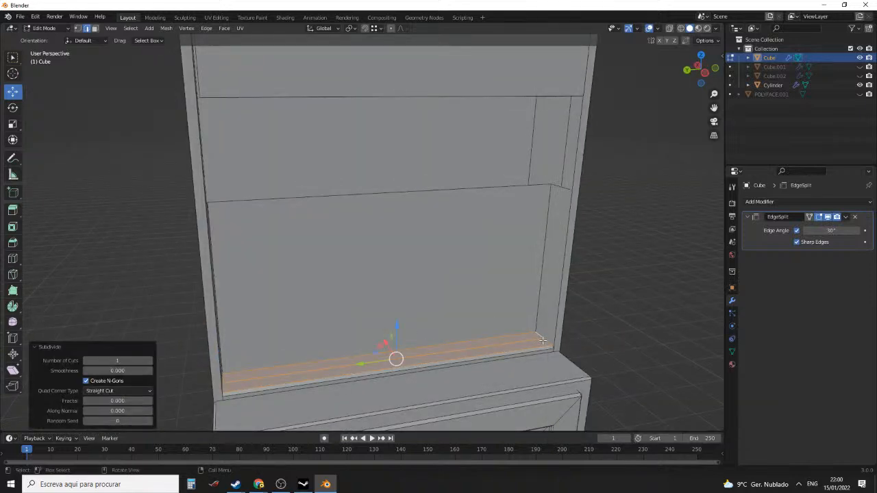
Enable snapping, align one floor midpoint vertex along X with the end of the vertical cut above, and connect both vertices
key("1")
left_click(543, 337)
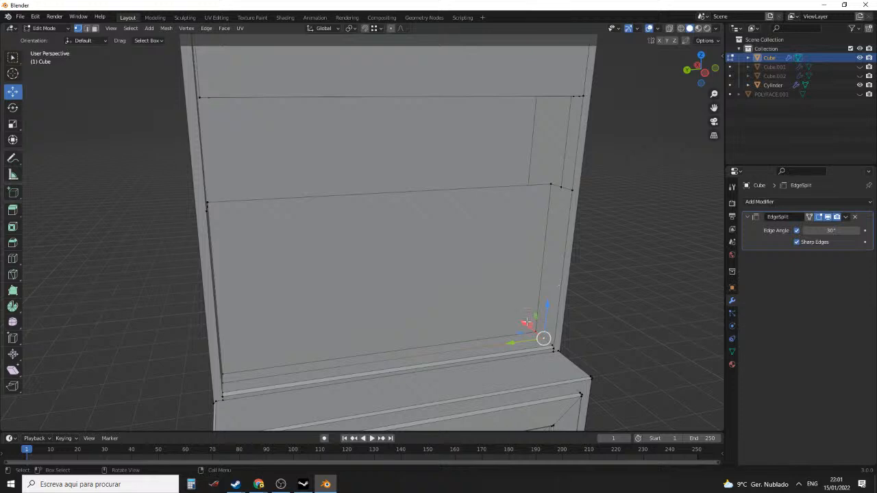
key("g")
left_click(562, 191)
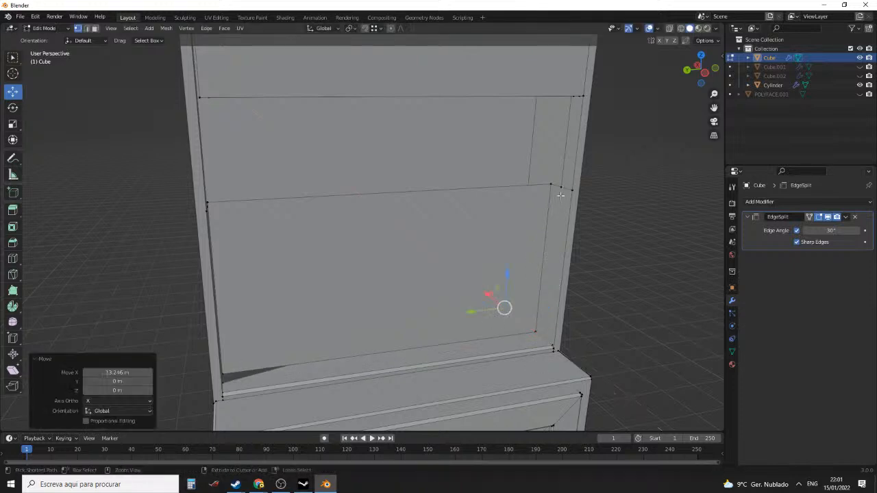
left_click(545, 336)
left_click(364, 28)
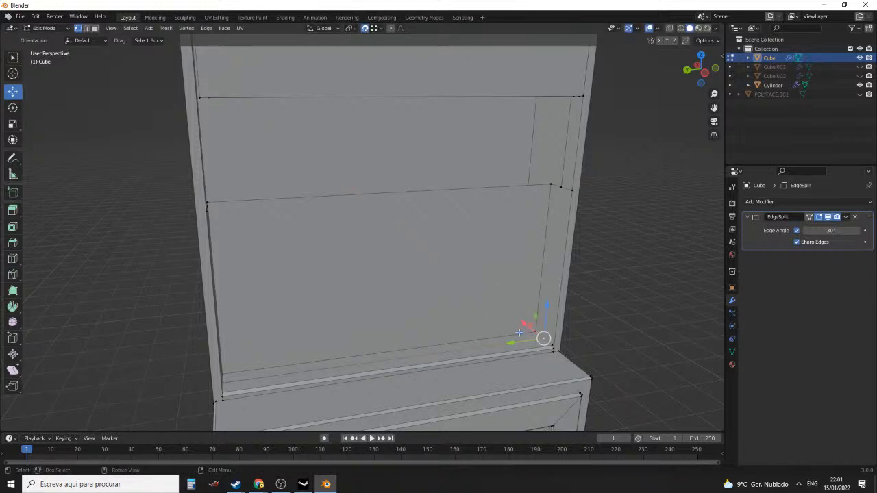
key("g")
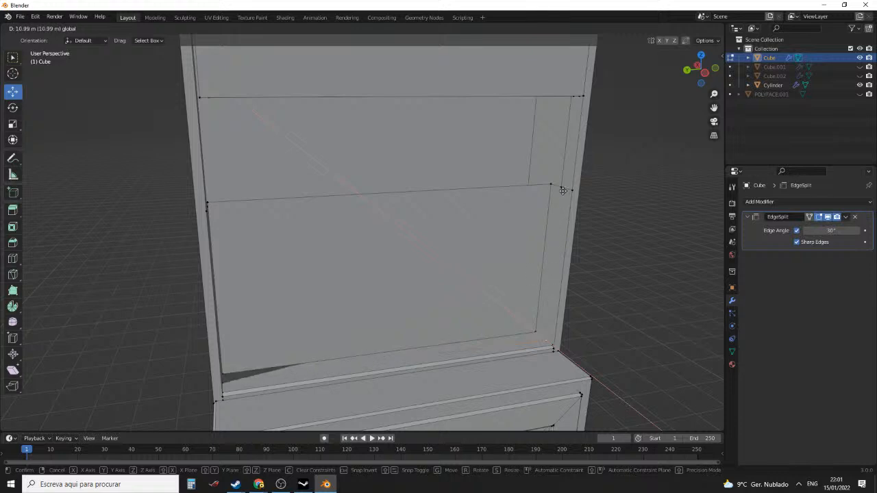
left_click(563, 185)
left_click(562, 189, "shift")
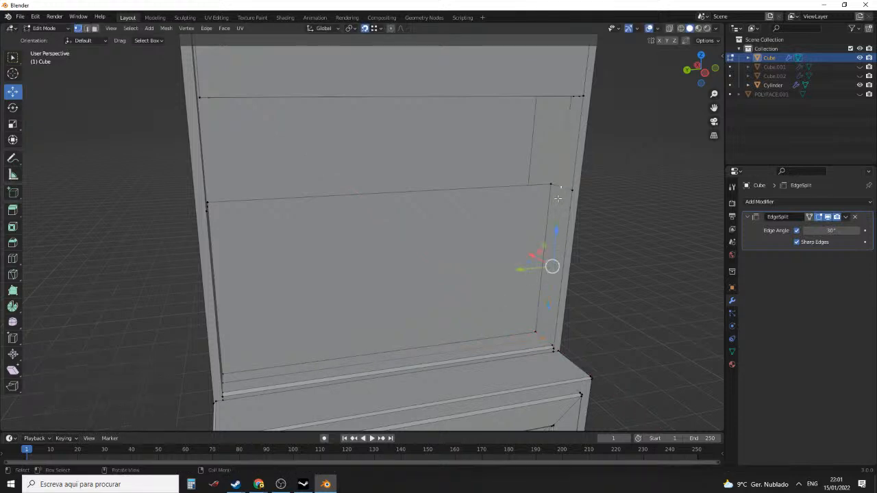
Align the opposite floor midpoint vertex along X with the end of its vertical cut and connect the two vertices
middle_click_drag(548, 230, 411, 253)
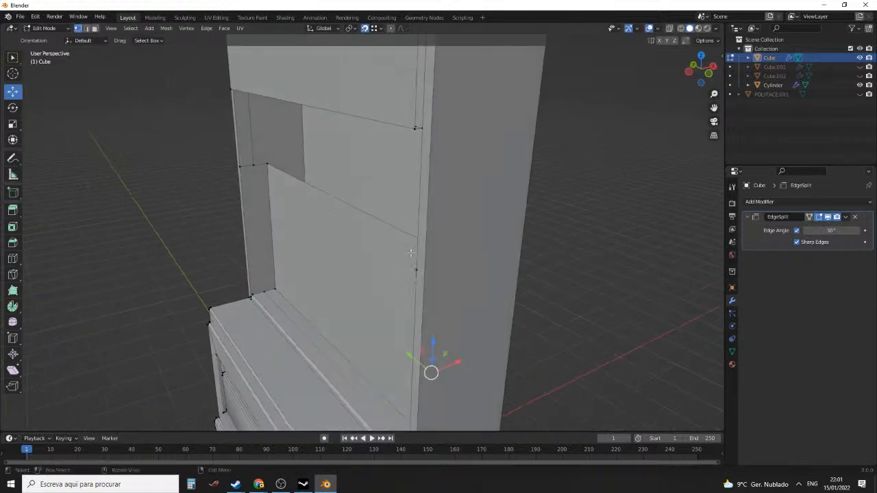
left_click(263, 288)
key("g")
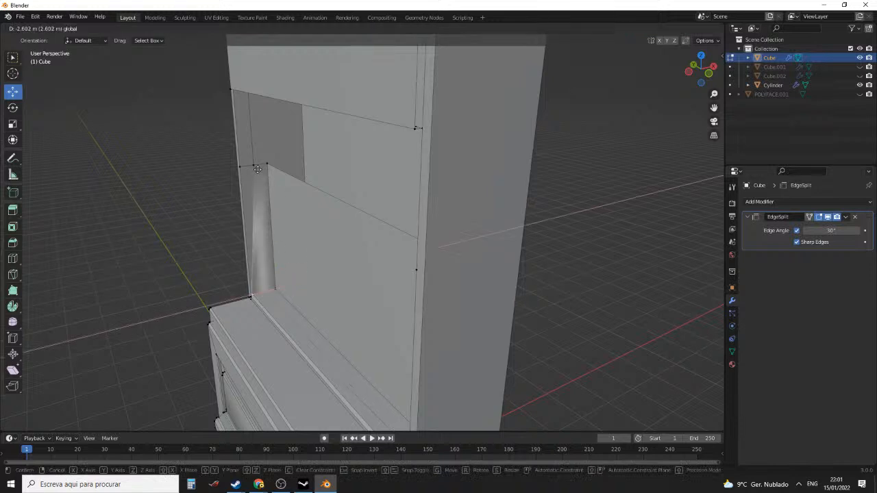
left_click(255, 166)
left_click(253, 165, "shift")
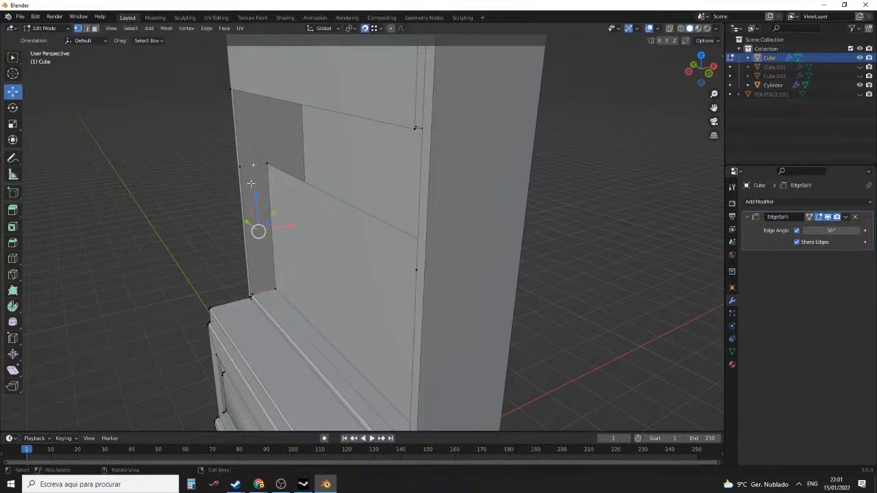
key("j")
Select the large lower front face of the recess and its narrow bordering strips in face mode and delete those faces
key("3")
left_click(305, 204)
left_click(277, 274, "shift")
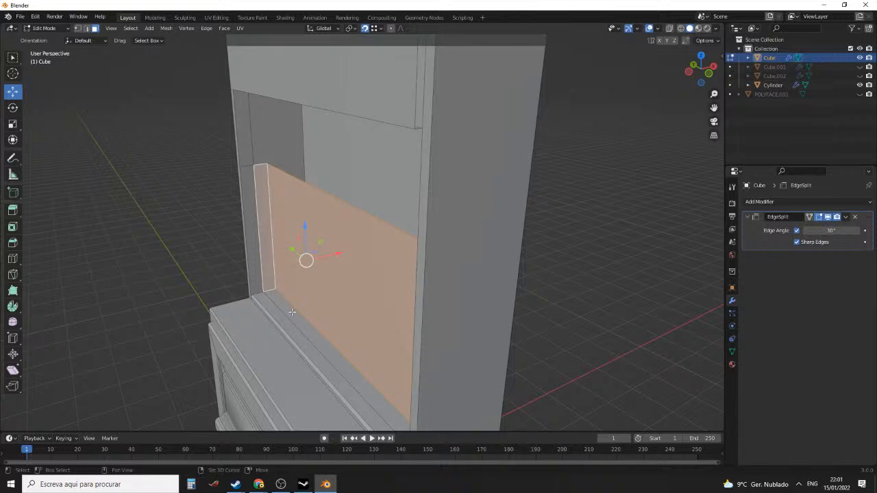
middle_click_drag(292, 313, 533, 272)
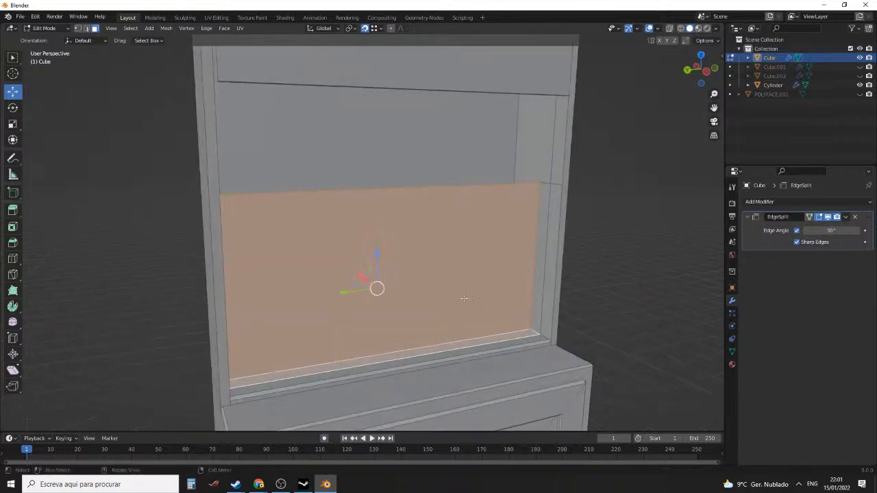
left_click(540, 248, "shift")
key("x")
left_click(516, 249)
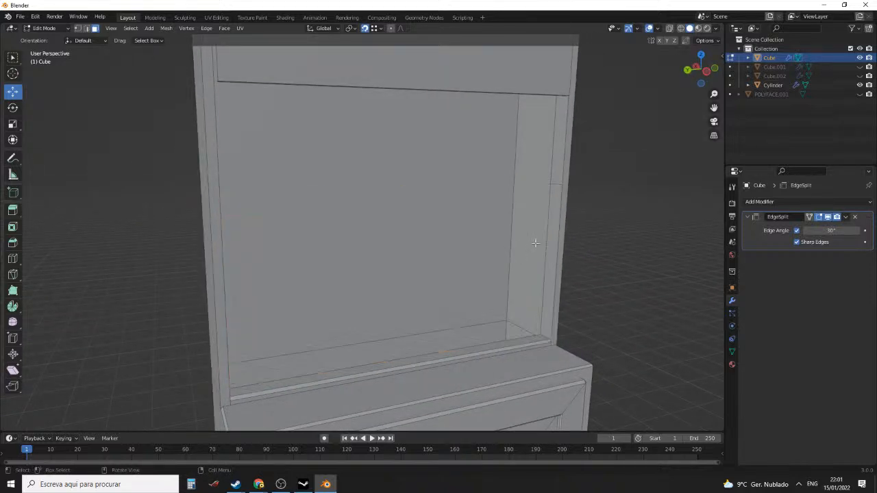
middle_click_drag(516, 248, 515, 231)
scroll(460, 225, "down", 5)
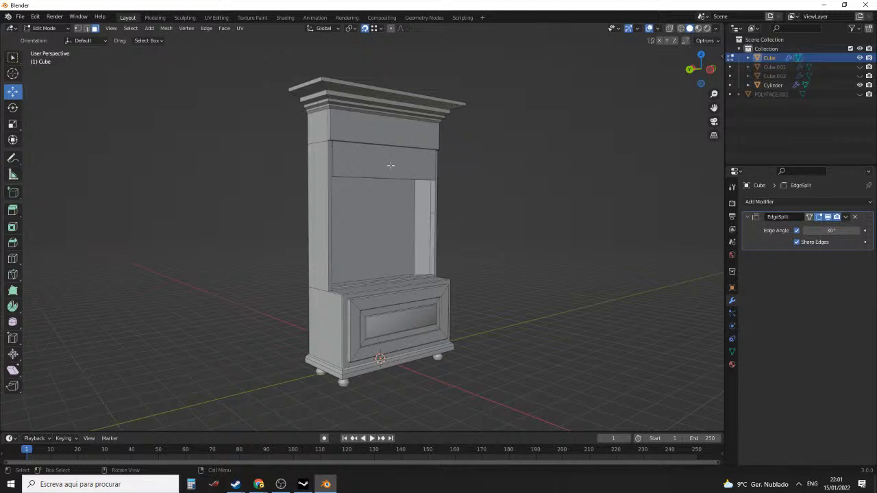
Save the file as furnish_train_station_tickets.blend in the DE_PORTUGAL\furnish_train_station_tickets folder
left_click(20, 16)
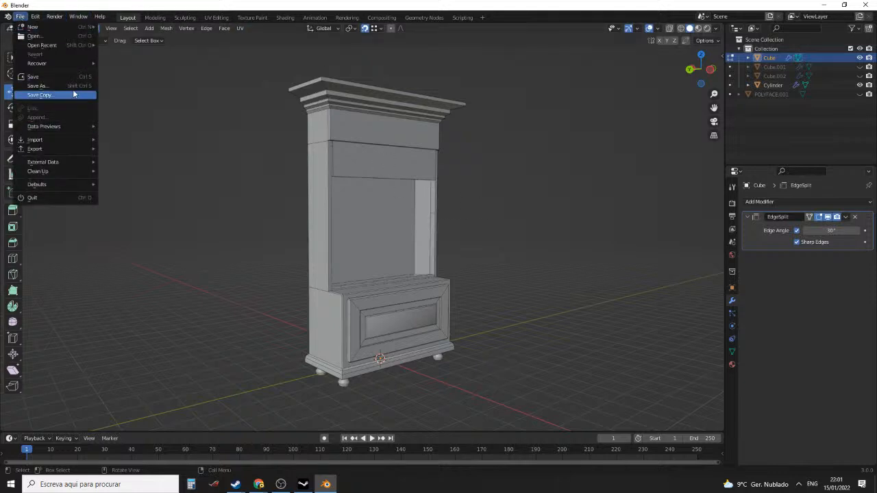
left_click(67, 87)
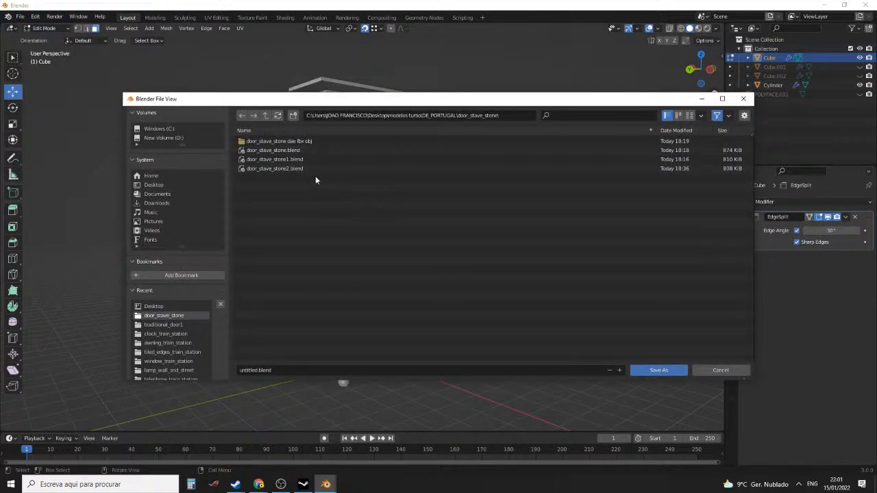
left_click(265, 115)
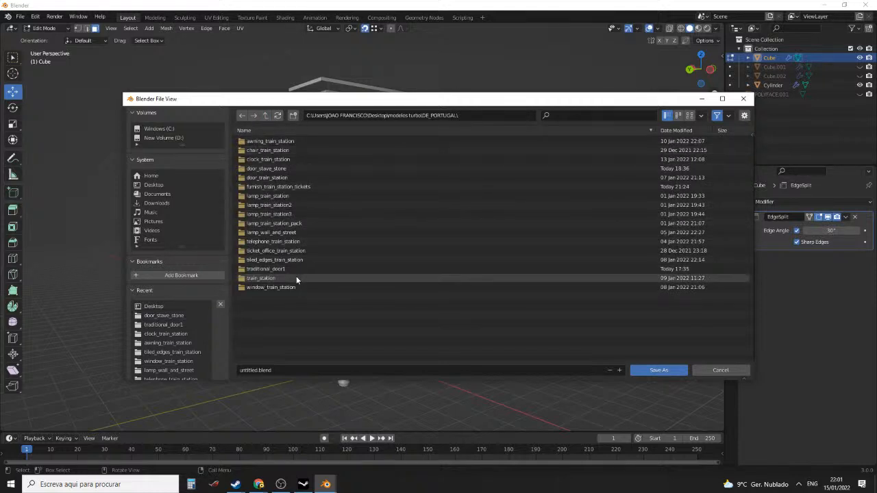
left_click(287, 185)
left_click(319, 370)
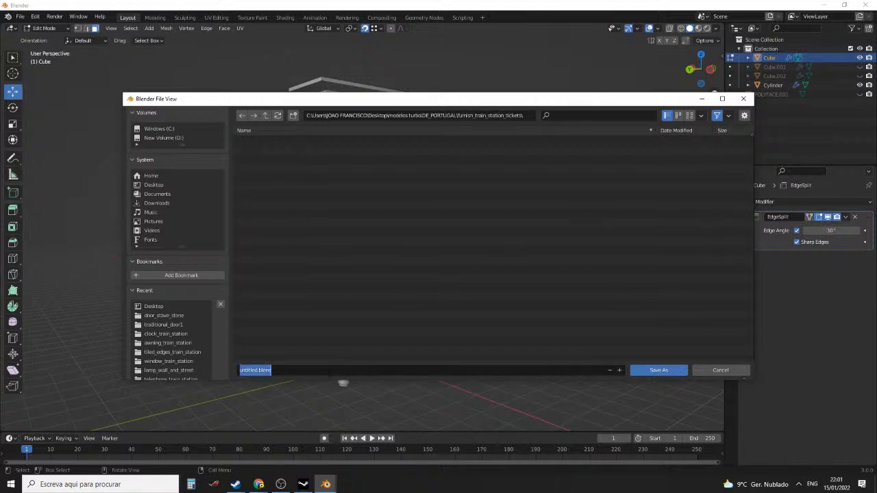
type("furnish_train_station_tickets")
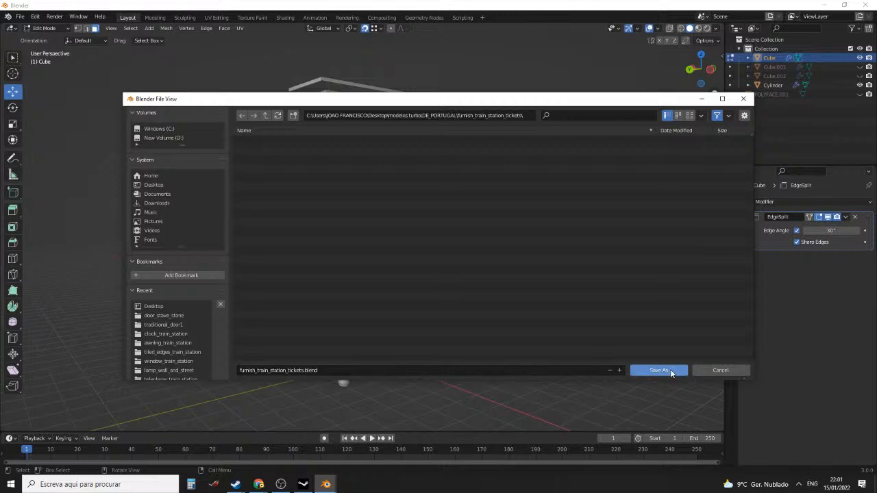
left_click(673, 370)
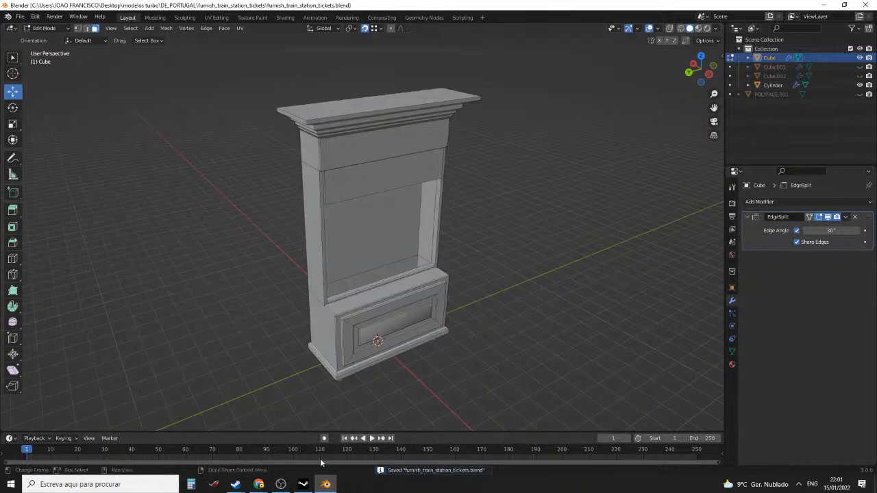
Examine the German Industrial Train Ticket Cabinet photos in Chrome against the modelled recess and return to Blender
mouse_move(260, 484)
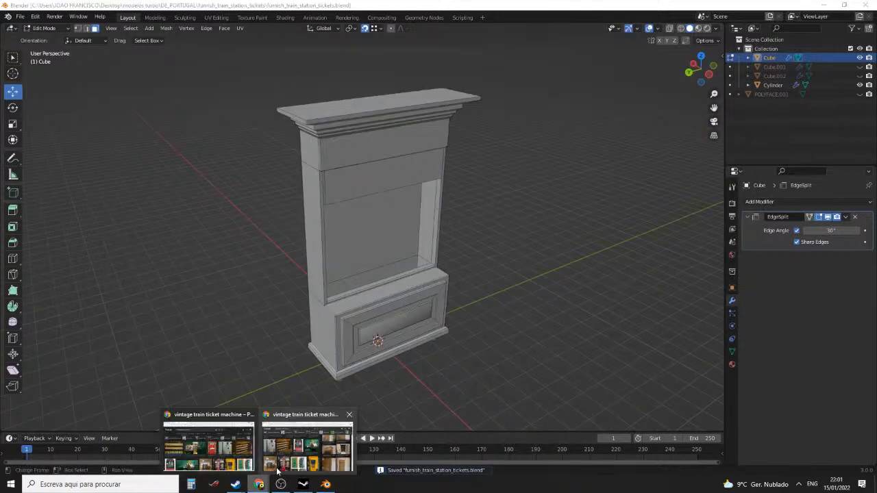
left_click(348, 457)
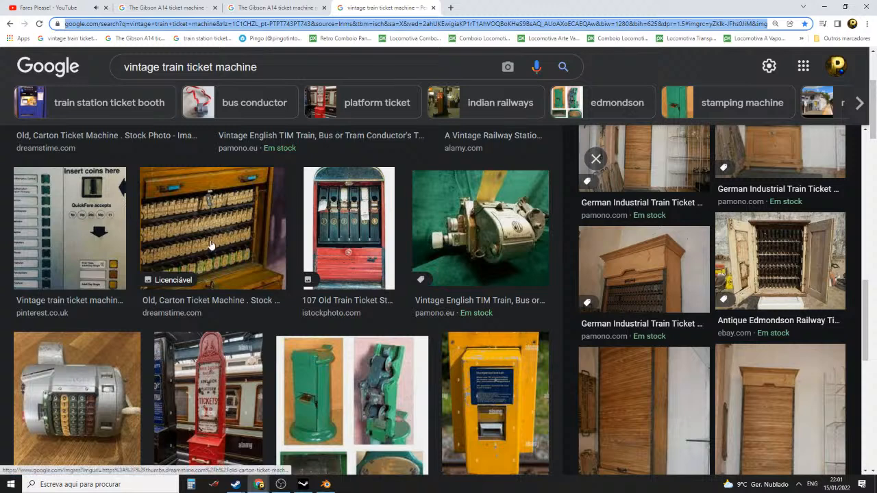
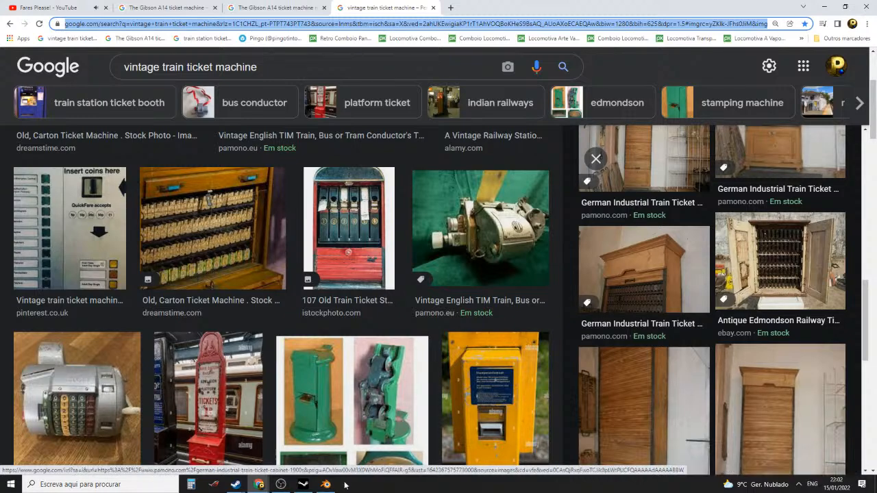
mouse_move(328, 487)
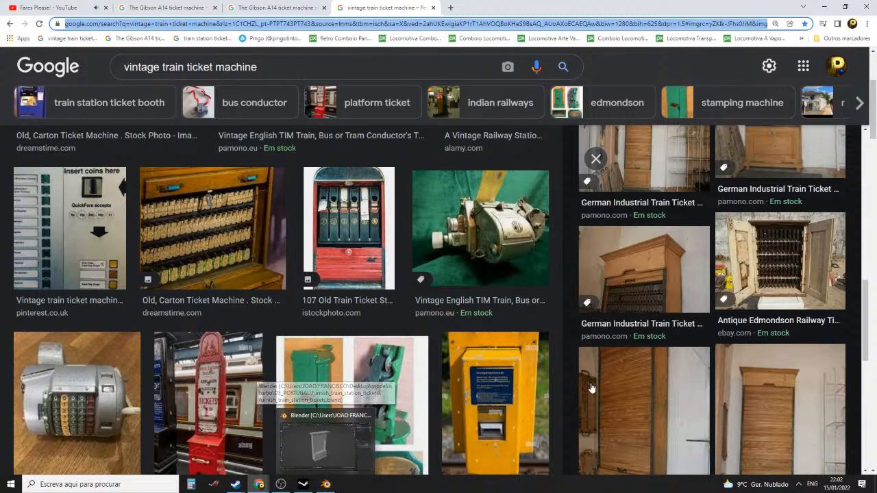
scroll(616, 343, "up", 5)
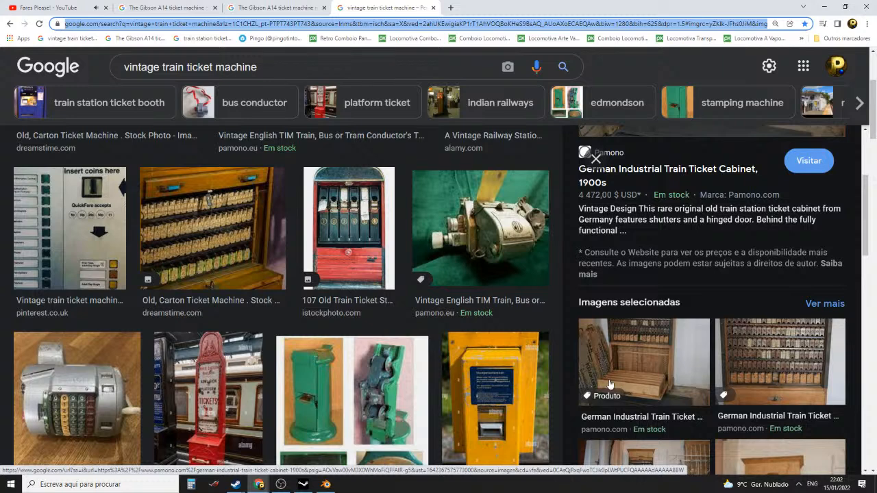
left_click(775, 348)
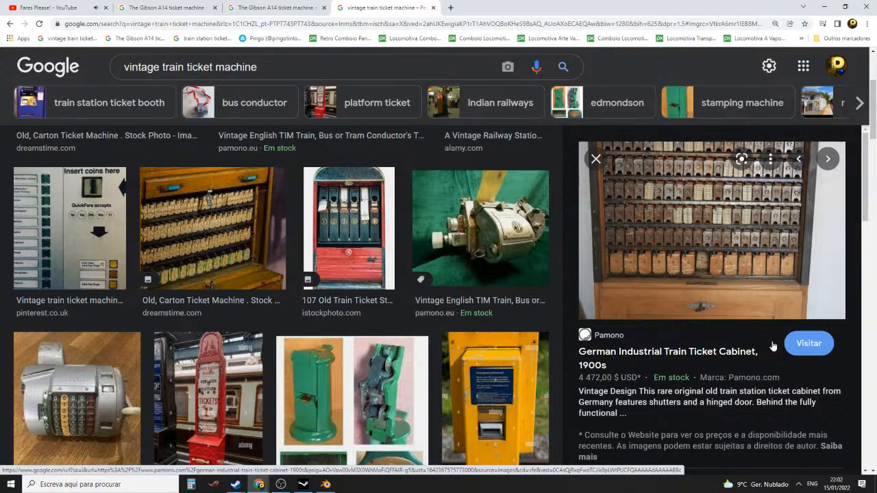
left_click(329, 483)
mouse_move(453, 244)
middle_mouse_down()
mouse_move(459, 216)
mouse_move(461, 231)
middle_mouse_up()
scroll(462, 230, "up", 4)
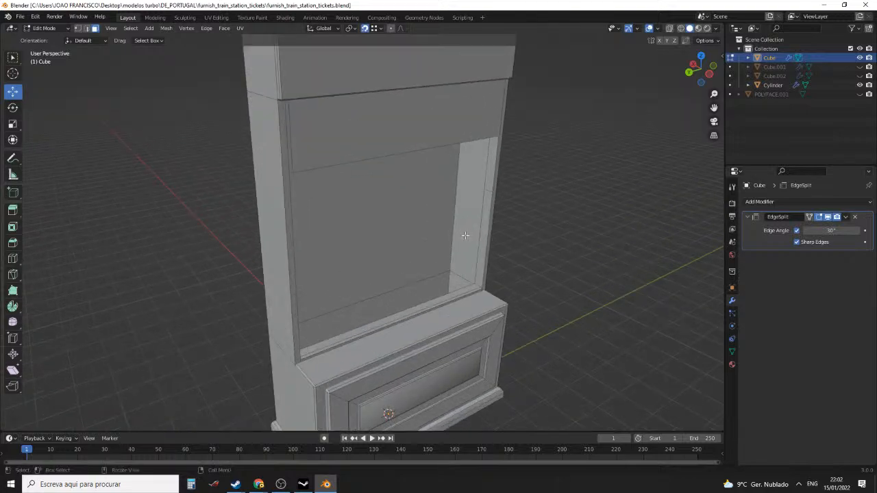
left_click(326, 485)
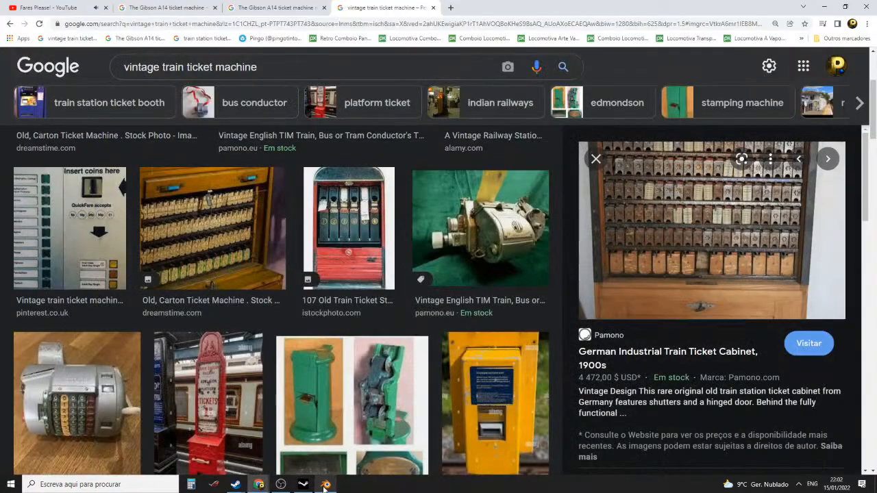
left_click(325, 485)
Unhide the side posts Cube.002 and Cube.001 and inspect how they meet the recess edges
middle_click_drag(427, 236, 398, 247)
scroll(397, 246, "up", 3)
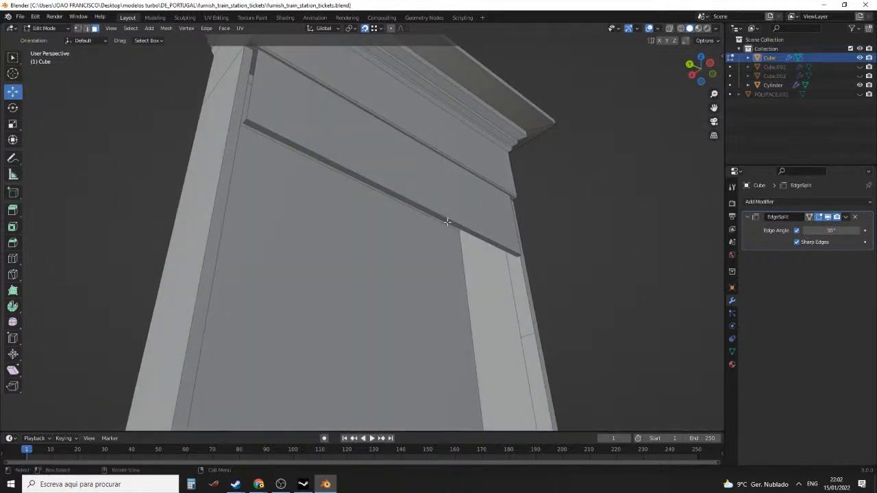
middle_click_drag(447, 222, 455, 256)
scroll(455, 257, "down", 1)
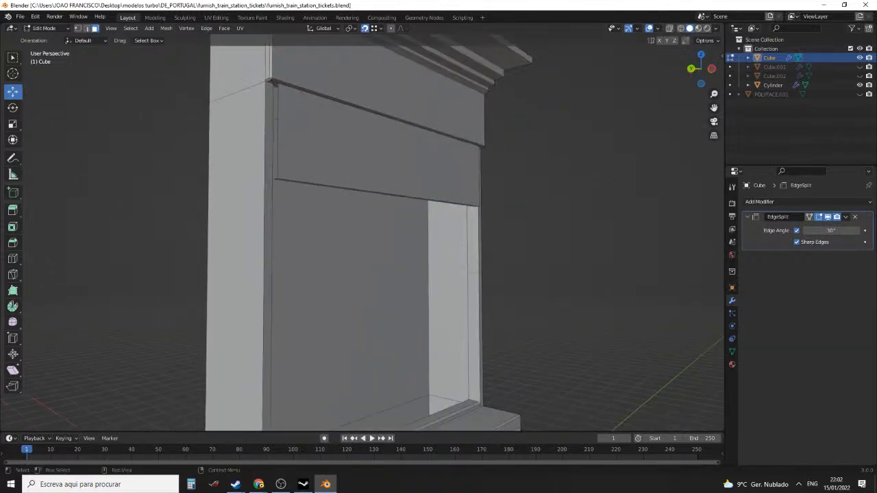
left_click(860, 75)
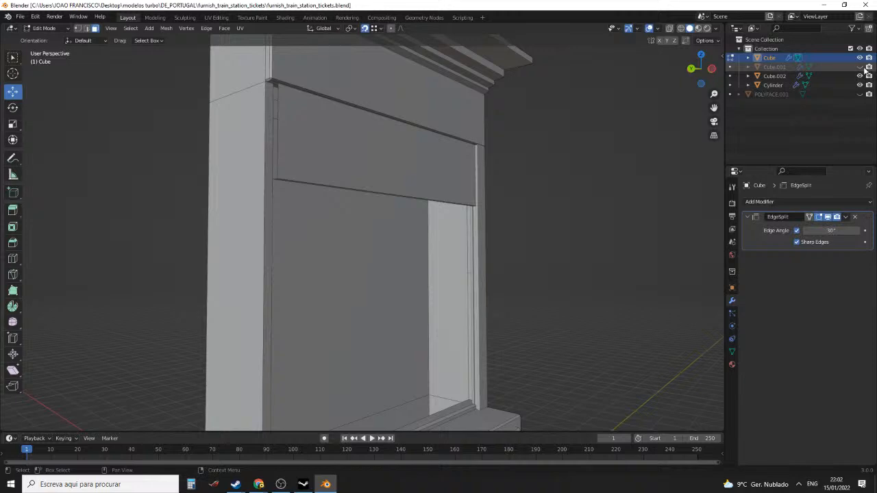
left_click(860, 66)
middle_click_drag(658, 110, 369, 234)
scroll(397, 188, "up", 2)
scroll(404, 119, "down", 4)
scroll(401, 167, "up", 4)
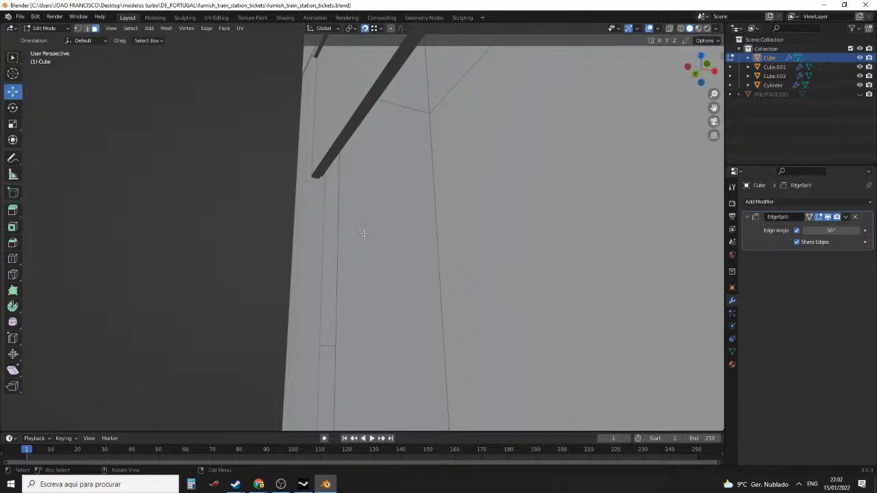
Open the side post Cube.001 for mesh editing and select its narrow rear face beside the recess in face mode
key("Tab")
left_click(317, 249)
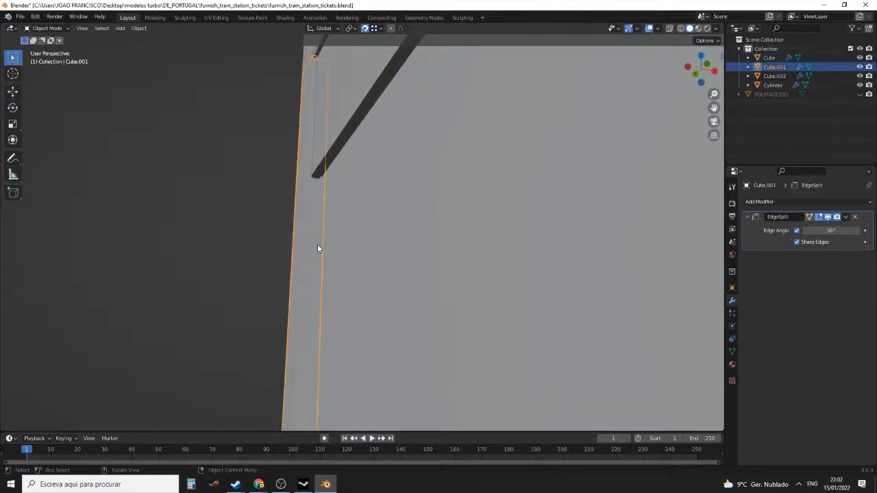
key("Tab")
middle_click_drag(317, 250, 339, 264)
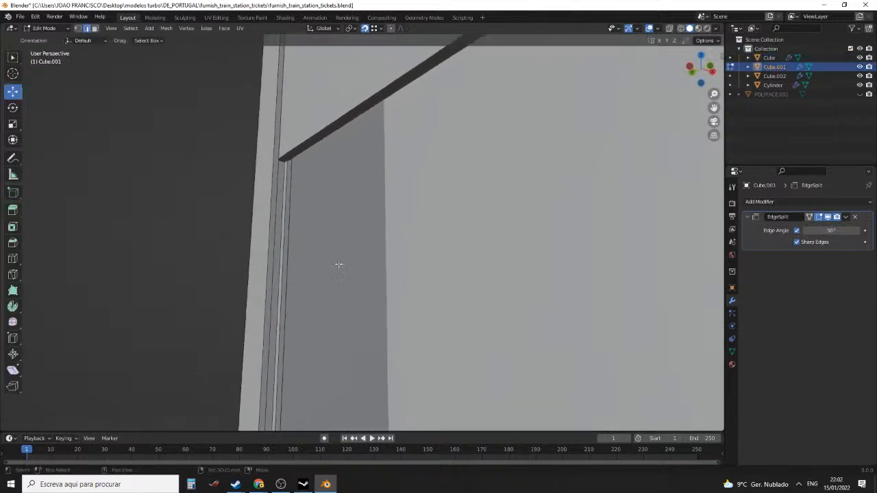
key("3")
left_click(283, 253, "shift")
middle_click_drag(282, 253, 540, 221)
Edit Cube.001 and Cube.002 together, add the matching face on the other post and move both faces about 0.305 m along X
key("Tab")
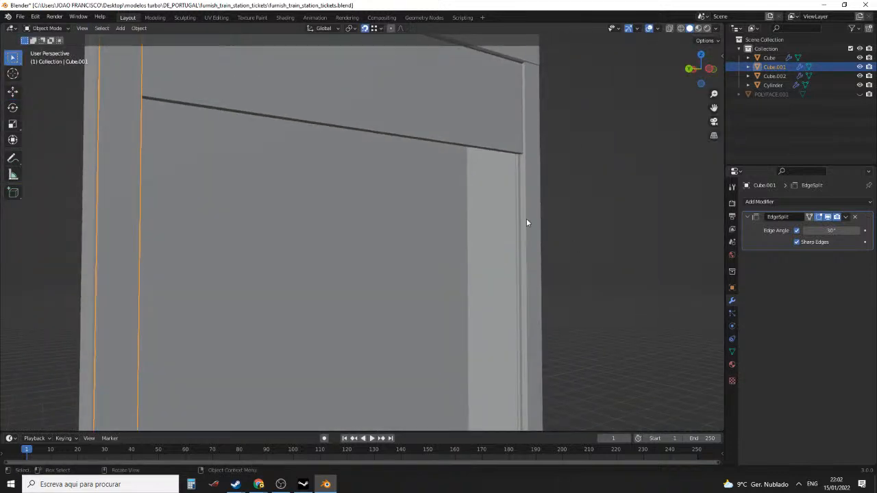
left_click(527, 223, "shift")
left_click(115, 233, "shift")
key("Tab")
middle_click_drag(285, 235, 354, 224)
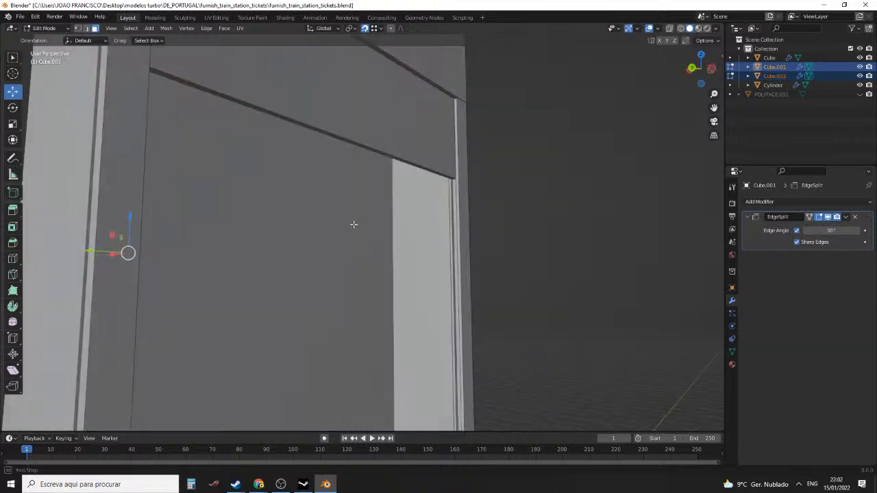
left_click(452, 221, "shift")
left_click(452, 223, "shift")
middle_click_drag(434, 227, 374, 225)
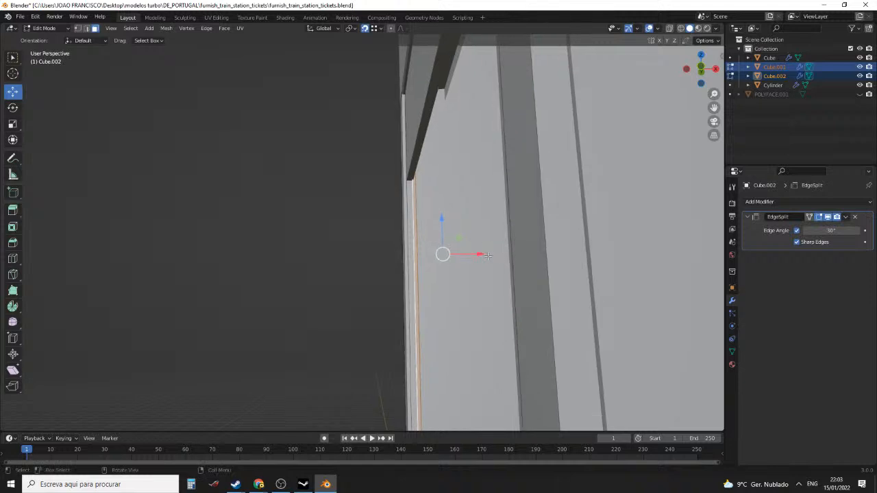
left_click_drag(480, 255, 487, 254)
middle_click_drag(486, 254, 369, 239)
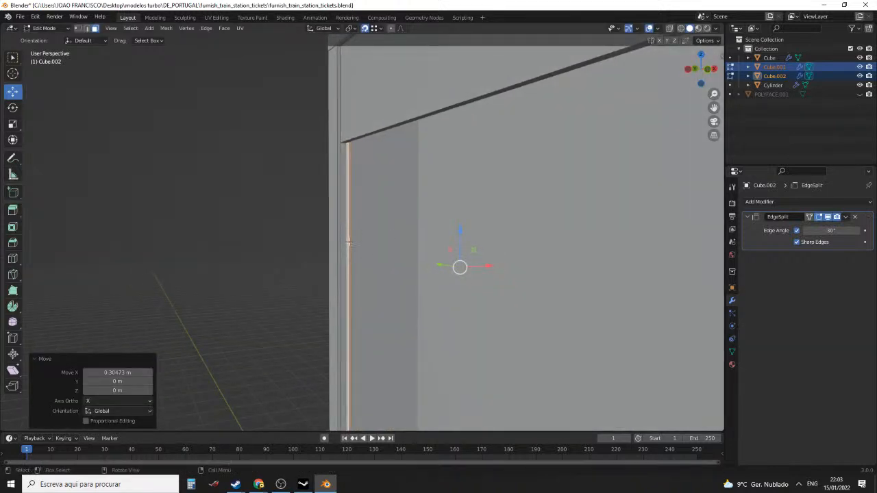
Select the matching inner vertical edges of both side posts in edge mode and shift them along X, first by about 0.534 m
left_click(350, 241)
left_click(352, 240)
middle_click_drag(459, 243, 663, 248)
scroll(380, 220, "up", 3)
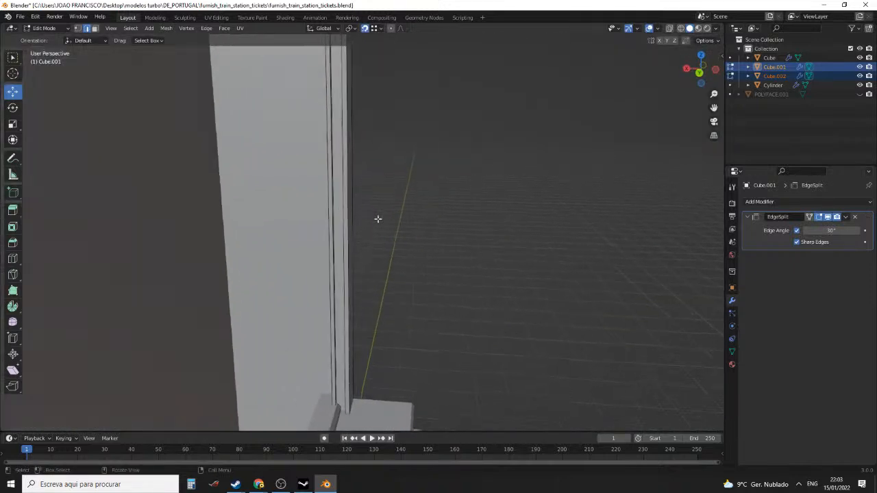
left_click(328, 205, "shift")
scroll(423, 229, "down", 1)
left_click_drag(231, 248, 220, 247)
middle_click_drag(401, 233, 368, 244)
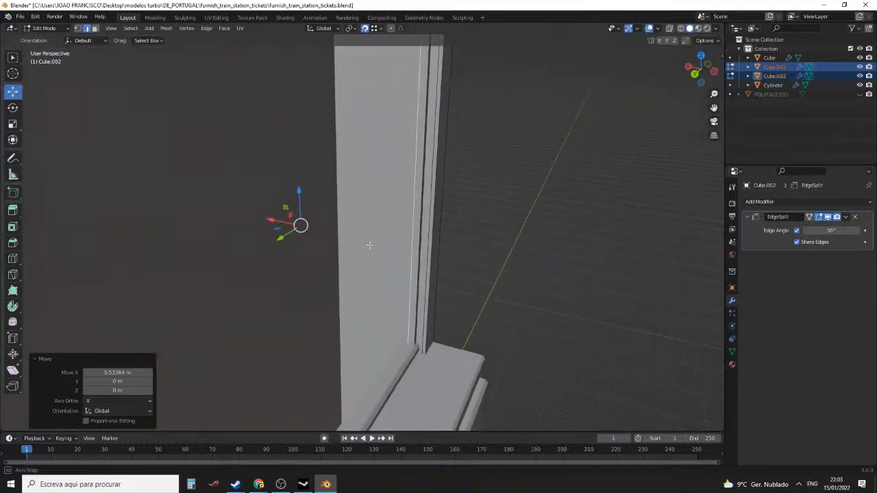
mouse_move(273, 223)
left_mouse_down()
mouse_move(258, 216)
mouse_move(267, 218)
left_mouse_up()
middle_click_drag(267, 218, 398, 142)
Return to editing the Cube, select the narrow underside face of the front board and duplicate it in place
key("Tab")
scroll(408, 189, "up", 3)
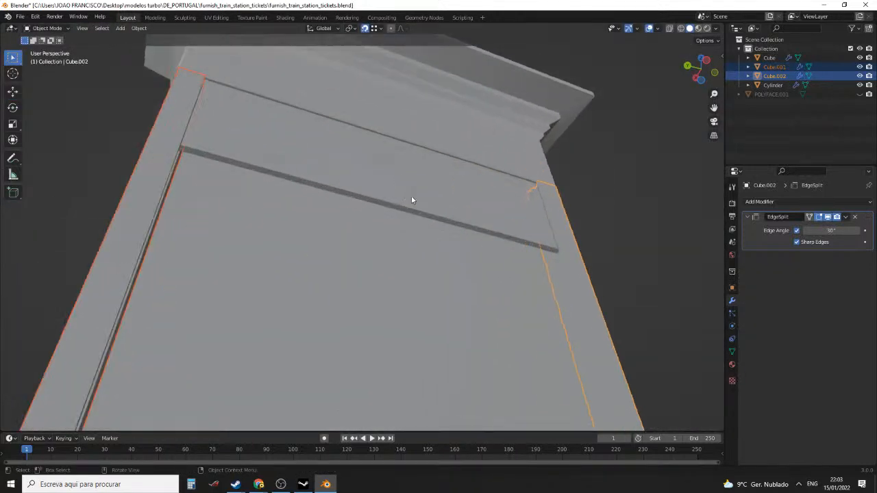
left_click(436, 215)
key("Tab")
left_click(436, 217)
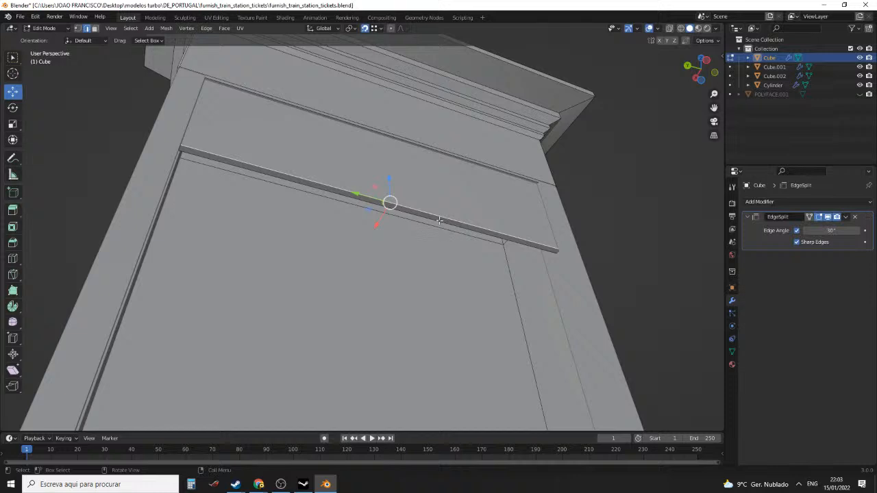
key("3")
left_click(439, 219)
scroll(439, 218, "down", 3)
middle_click_drag(439, 218, 442, 259)
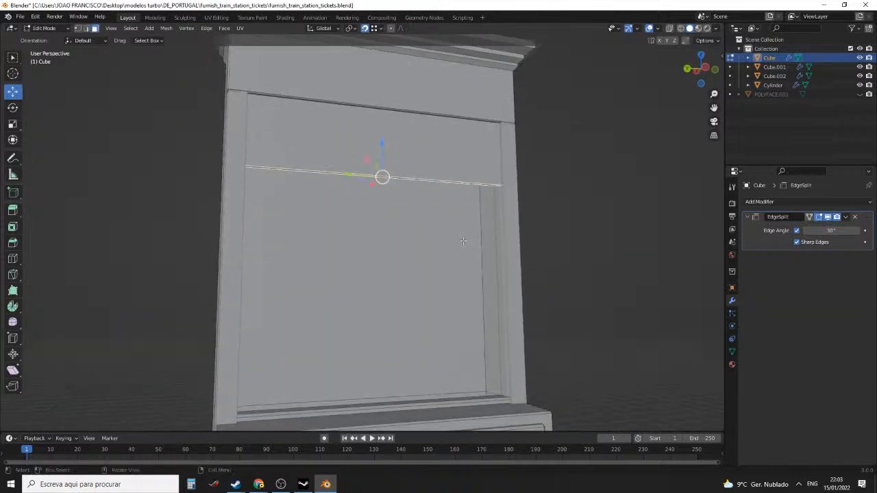
key("g")
right_click(462, 239)
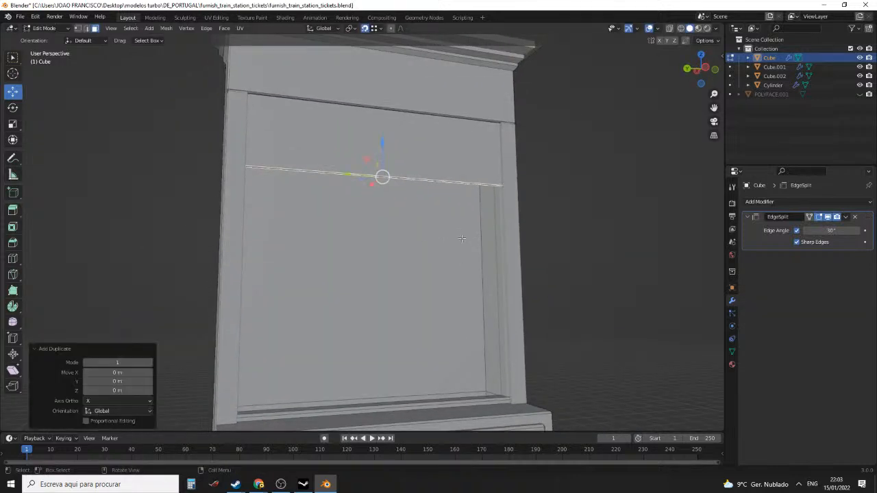
Move the duplicated strip 35.519 m down along Z to just above the sill of the recess
middle_click_drag(460, 239, 409, 222)
left_click_drag(406, 131, 424, 330)
middle_click_drag(425, 330, 346, 309)
scroll(346, 308, "up", 3)
middle_click_drag(439, 288, 556, 319)
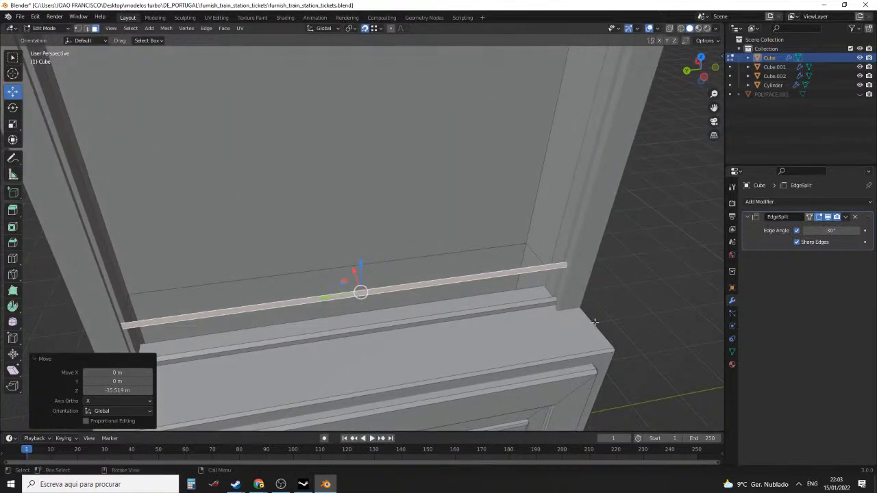
Scale the duplicated strip to 0.842 along Y so it fits between the side posts
key("s")
key("y")
left_click(559, 320)
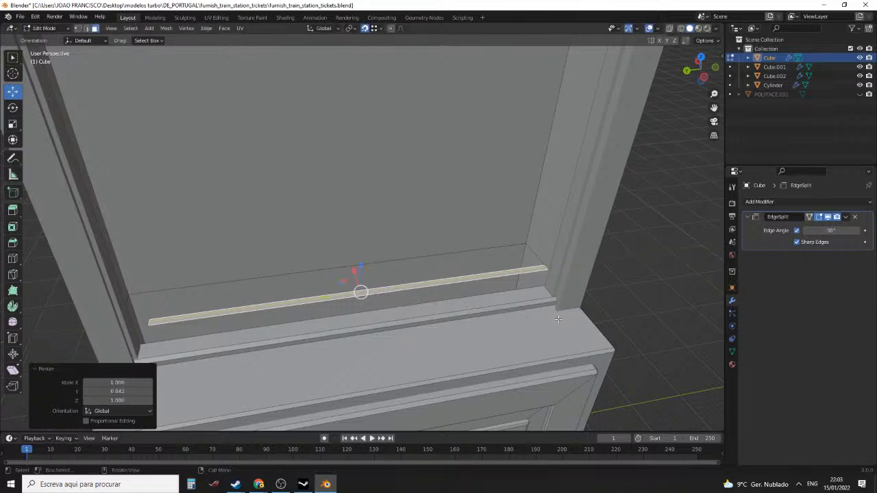
Extrude the strip's long front edge about 1.481 m up along Z, and the resulting upper edge about 1.067 m back along X
middle_click_drag(509, 303, 573, 242)
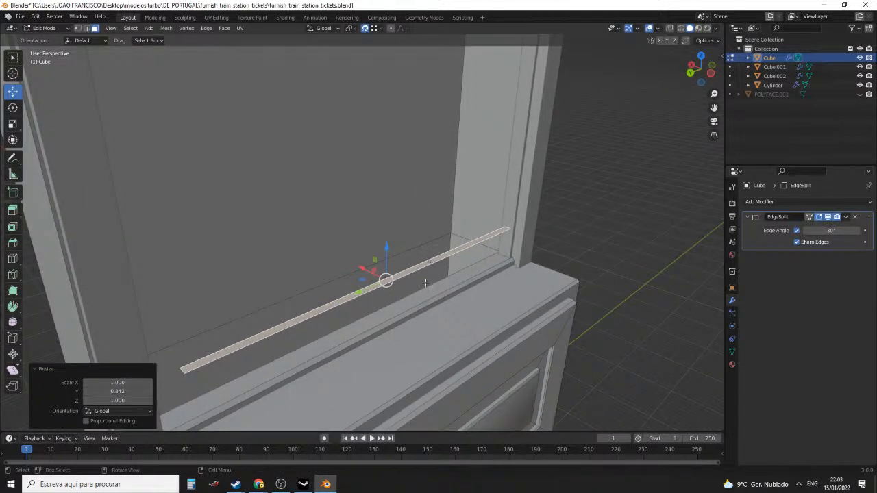
middle_click_drag(425, 282, 468, 270)
key("2")
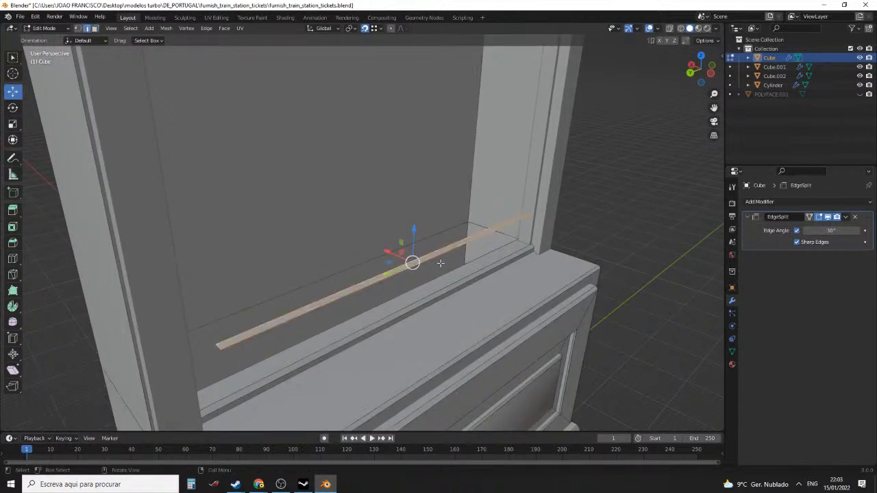
left_click(439, 256)
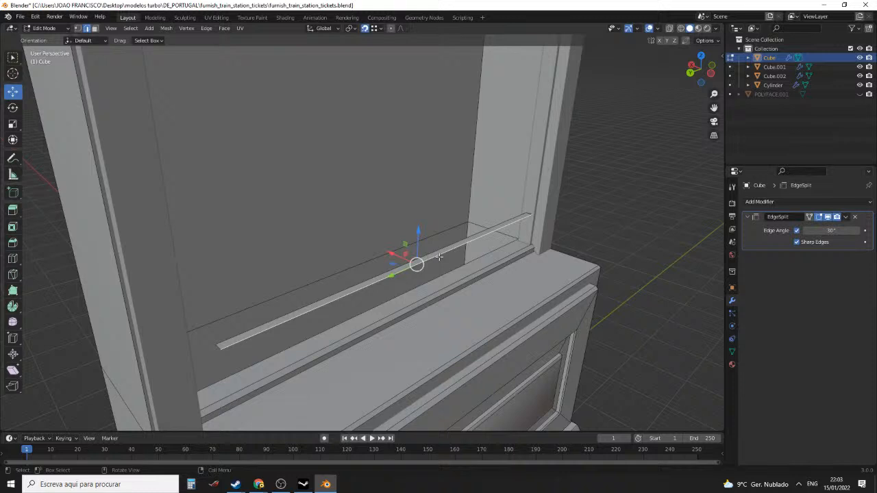
key("g")
key("z")
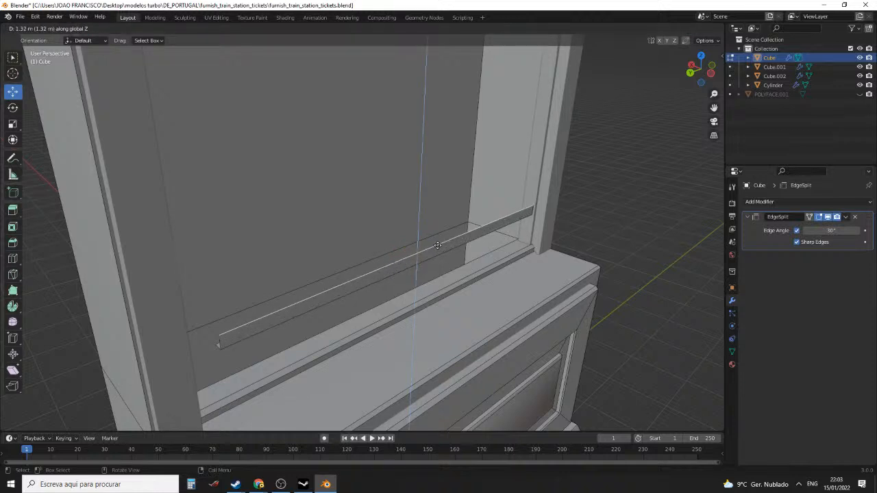
left_click(440, 246)
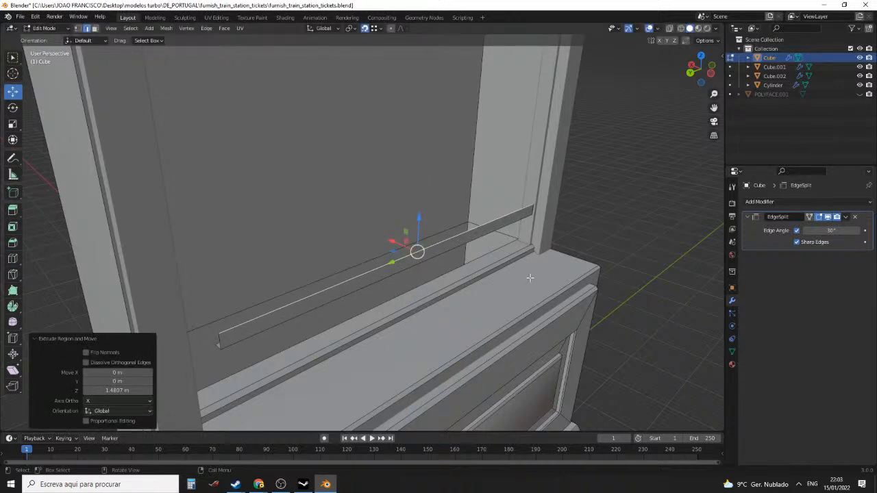
key("g")
key("x")
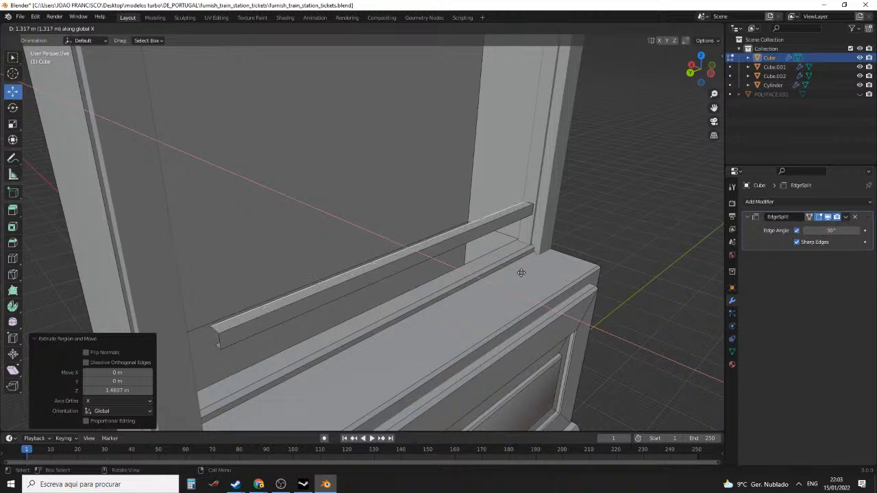
left_click(523, 273)
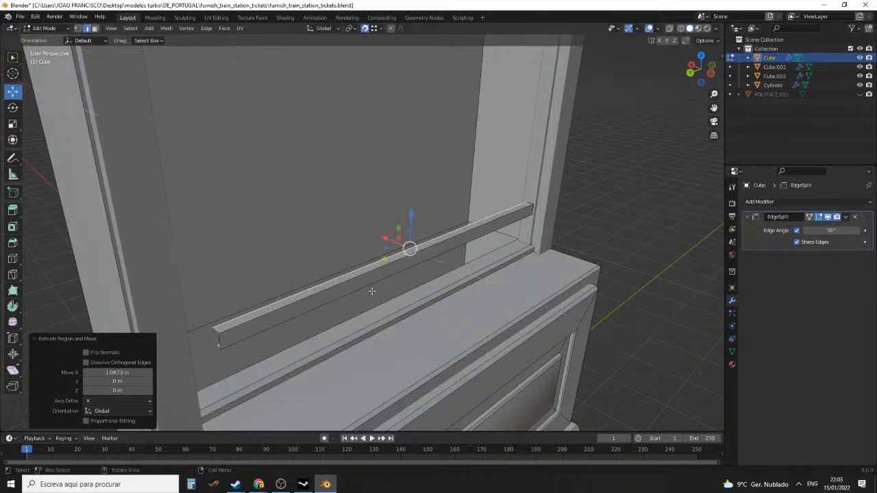
Adjust the strip's short underside end edge along X and dissolve the selected vertices along its lower edge
left_click(216, 342)
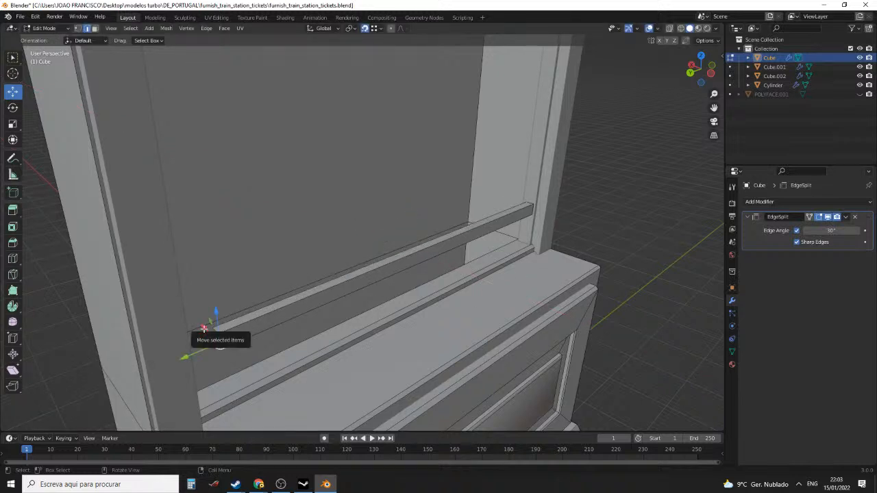
left_click_drag(205, 329, 233, 319)
middle_click_drag(307, 324, 414, 255)
left_click(341, 316)
middle_click_drag(344, 316, 348, 313)
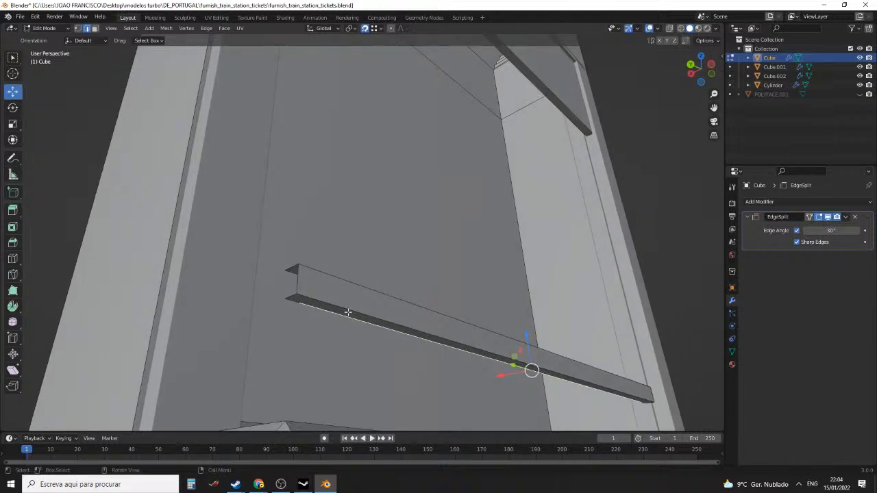
key("1")
left_click(295, 303)
middle_click_drag(295, 303, 324, 329)
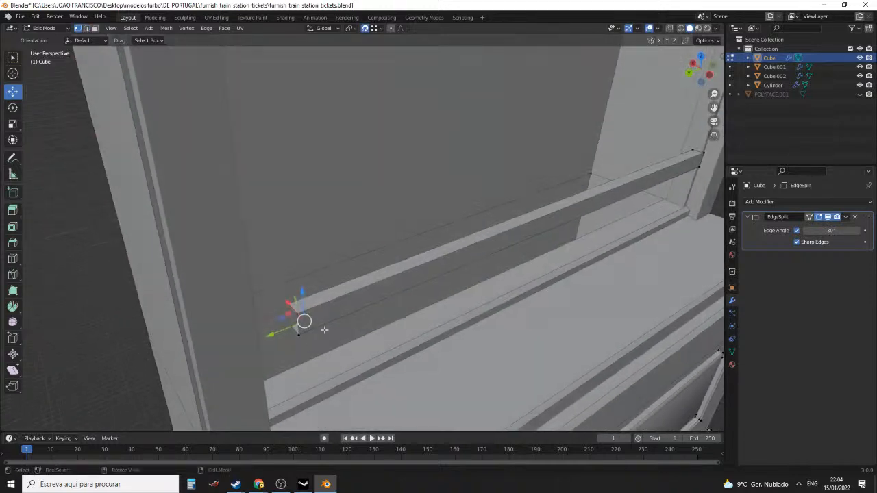
middle_click_drag(444, 320, 549, 315)
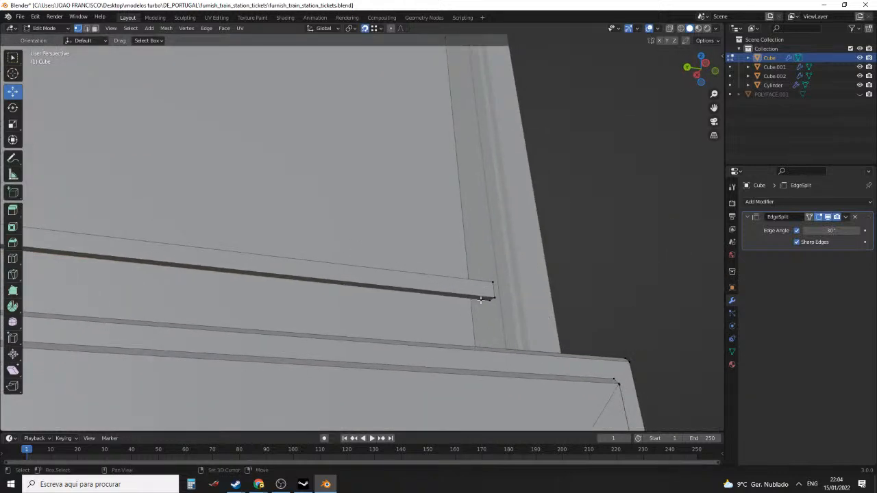
key("x")
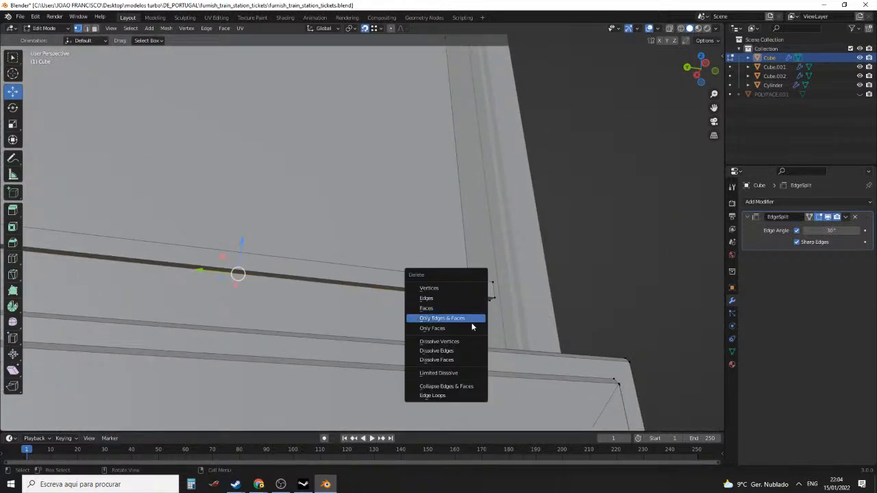
left_click(473, 342)
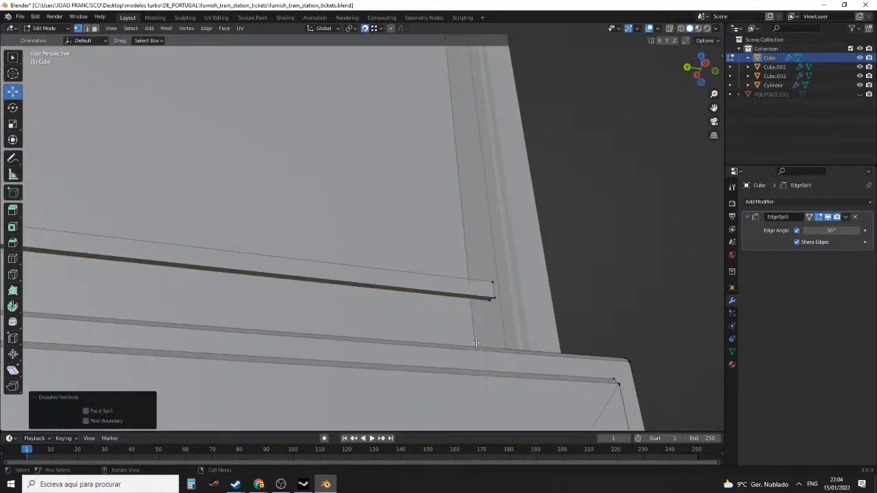
middle_click_drag(476, 343, 516, 323)
scroll(493, 317, "down", 4)
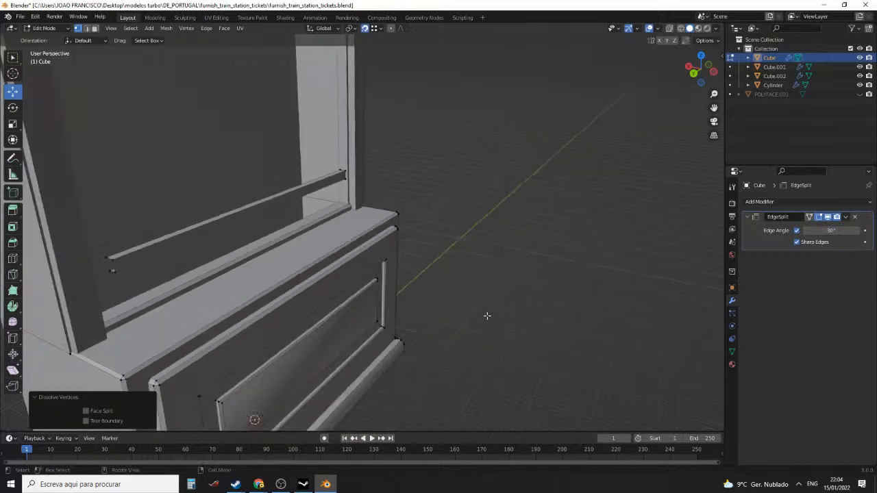
middle_click_drag(411, 271, 418, 337, "shift")
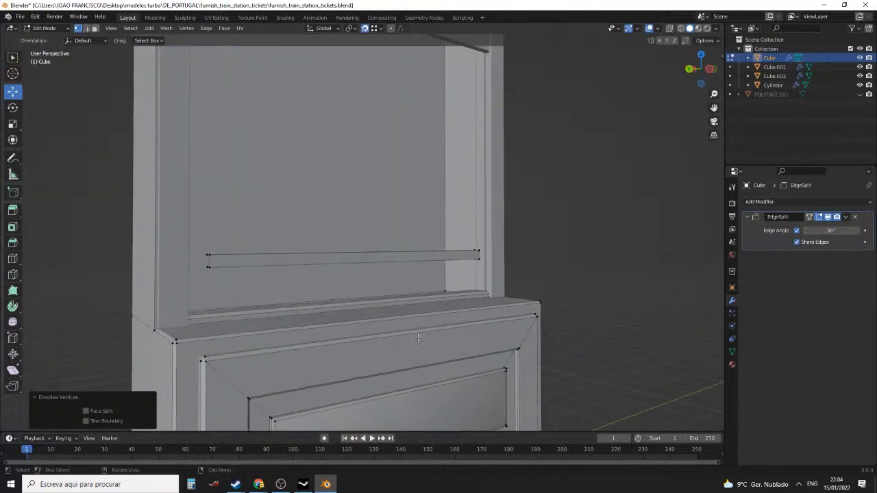
left_click(325, 484)
left_click(325, 484)
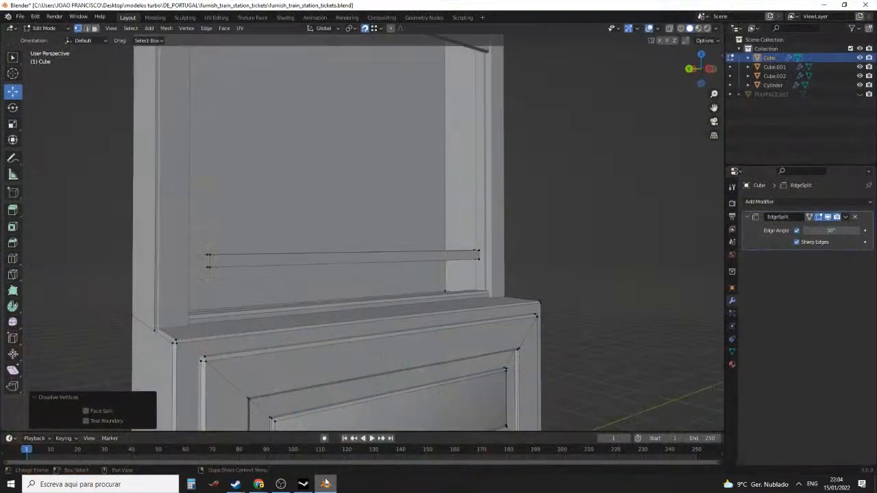
left_click(326, 484)
left_click(325, 484)
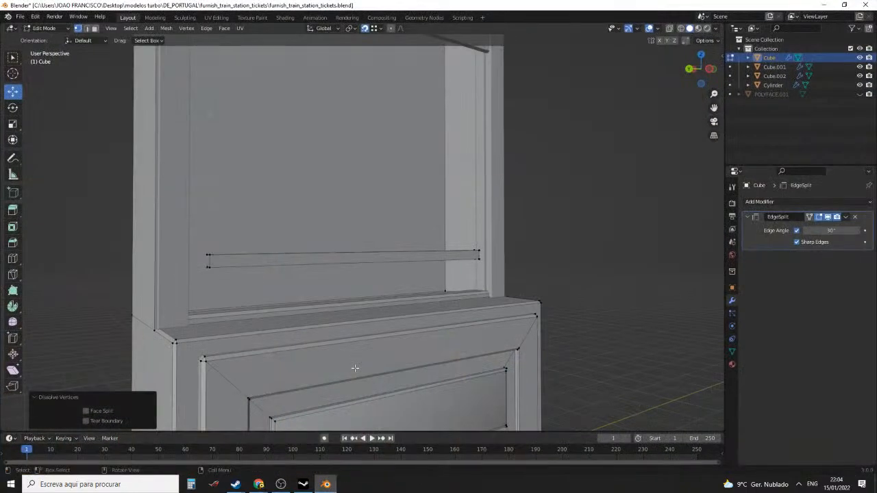
Select the strip's underside face in face mode and move it about 0.332 m up along Z
middle_click_drag(364, 279, 354, 263)
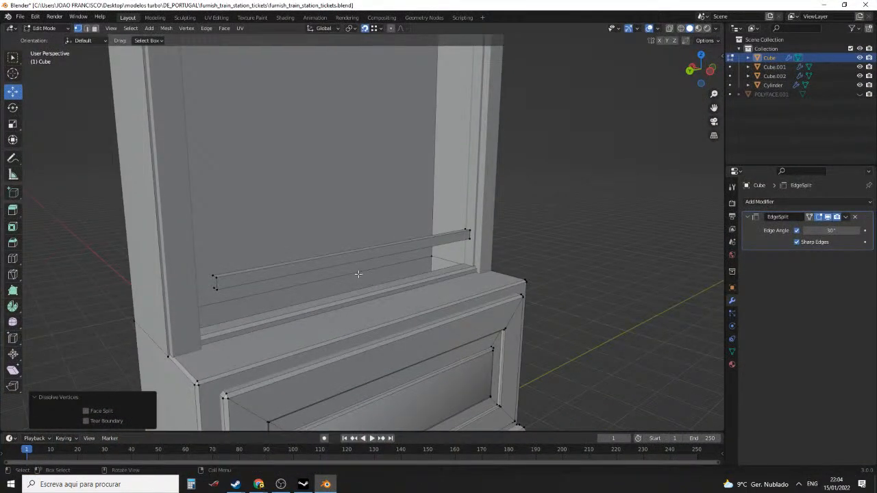
key("3")
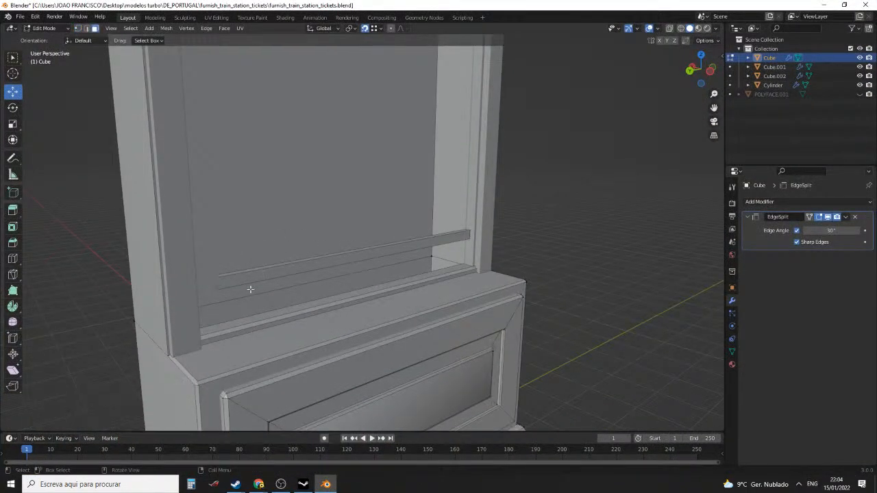
middle_click_drag(251, 290, 264, 240)
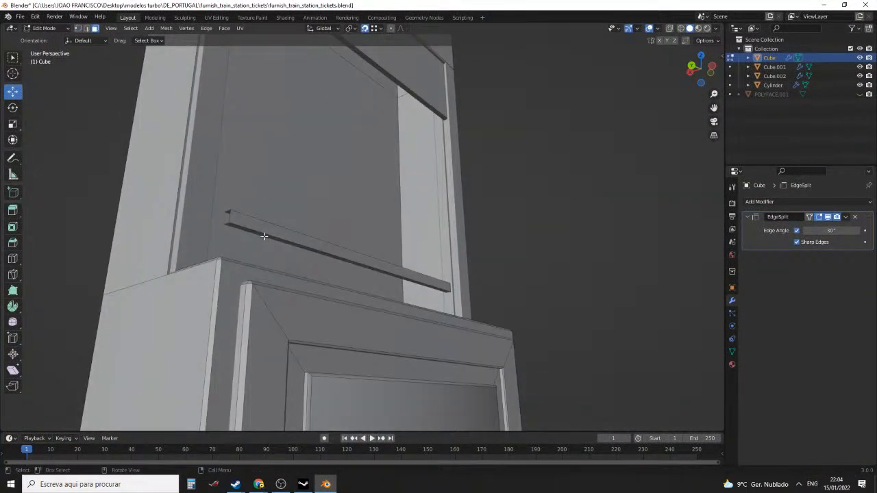
left_click(292, 238)
left_click_drag(368, 240, 364, 229)
middle_click_drag(364, 229, 352, 286)
scroll(352, 287, "up", 2)
middle_click_drag(285, 298, 386, 263, "shift")
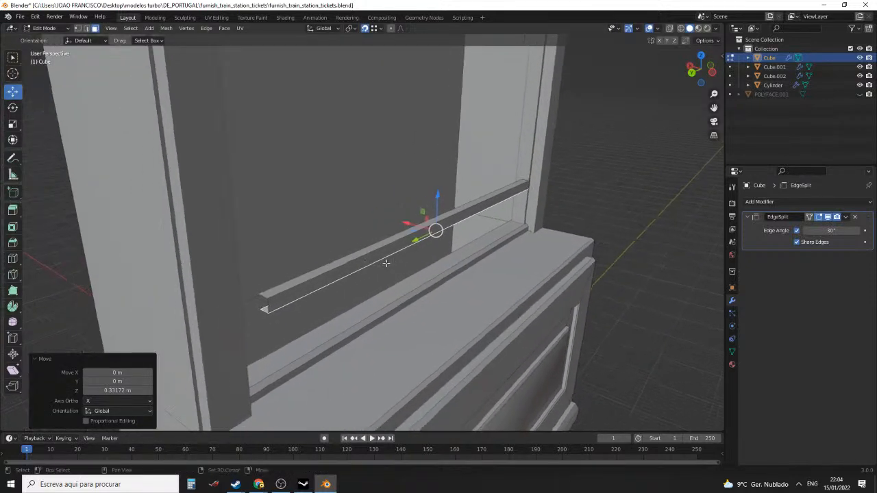
Bevel the two long front edges of the strip with a single segment
key("2")
left_click(318, 277)
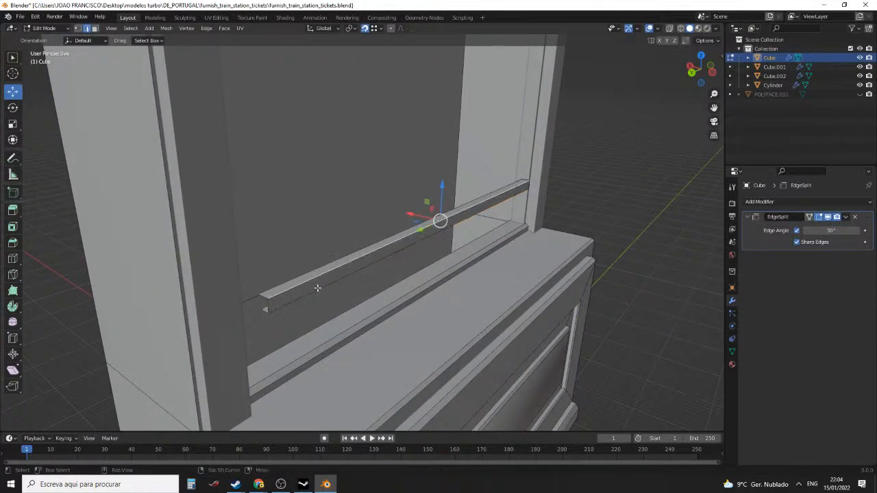
left_click(324, 287, "shift")
key("ctrl+b")
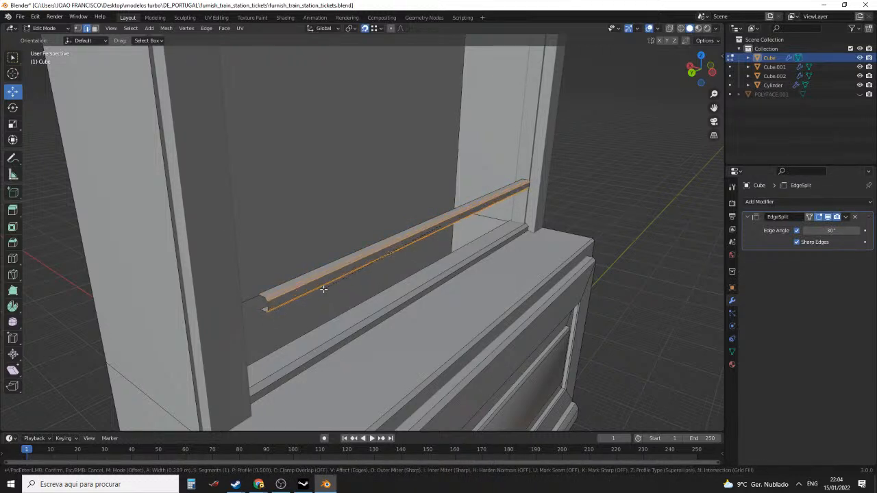
left_click(323, 289)
key("Tab")
middle_click_drag(324, 289, 386, 293)
key("Tab")
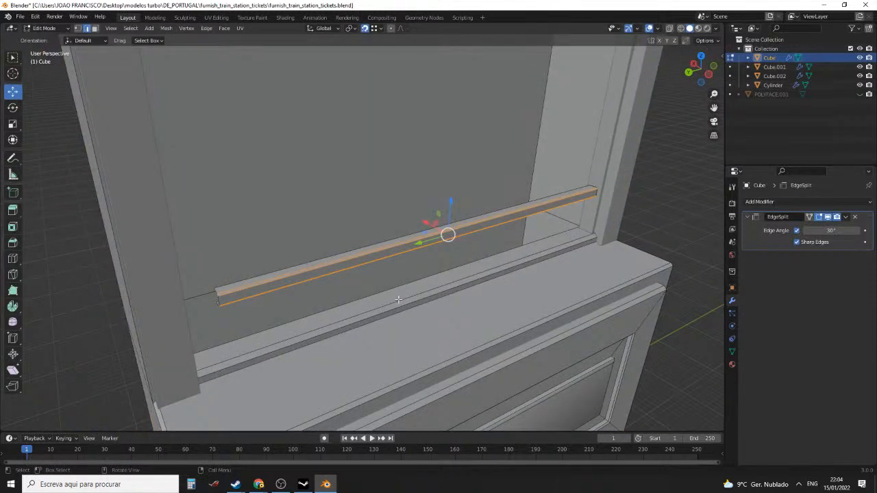
Select the whole linked strip and scale it to 1.124 along Y until it reaches both side posts
key("a")
left_click(318, 272)
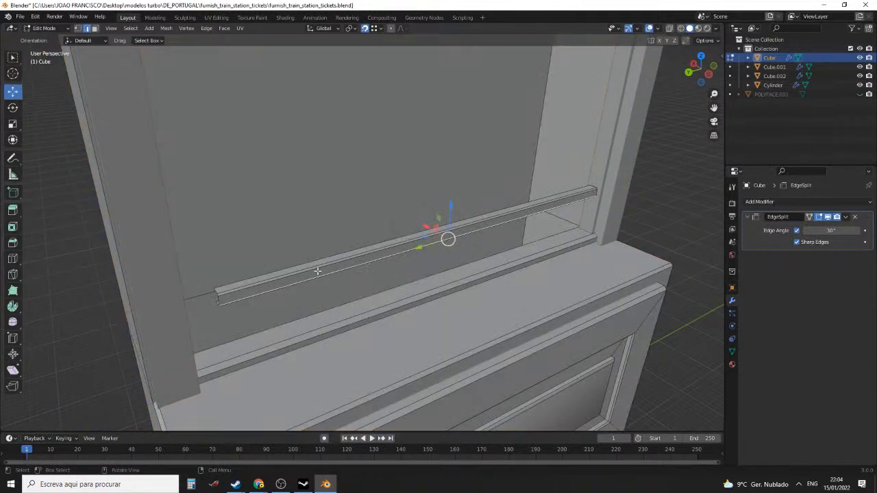
key("l")
middle_click_drag(317, 271, 401, 282)
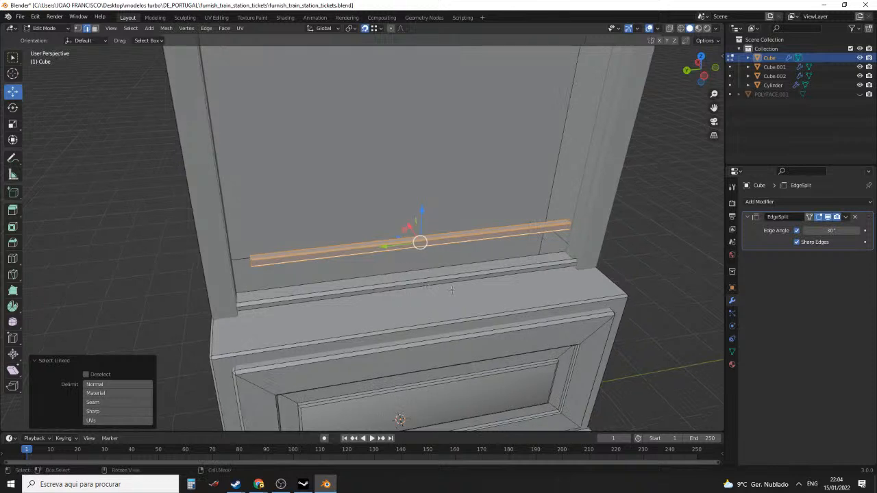
key("s")
key("y")
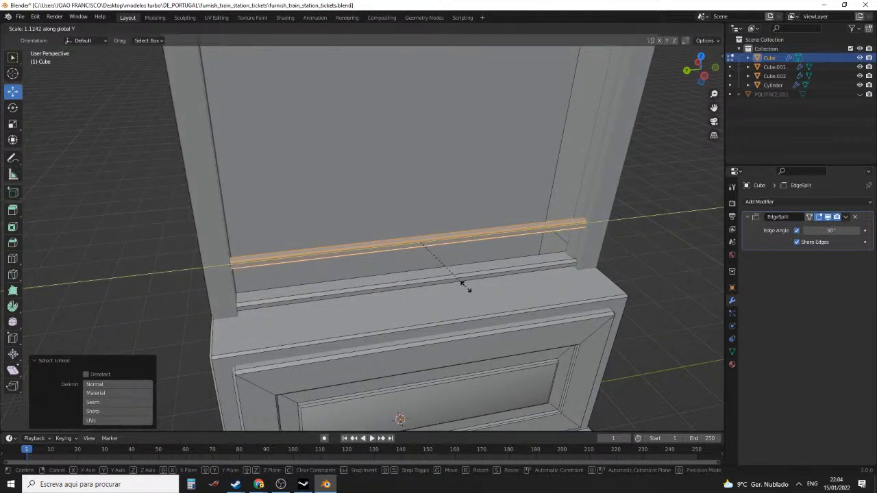
left_click(463, 285)
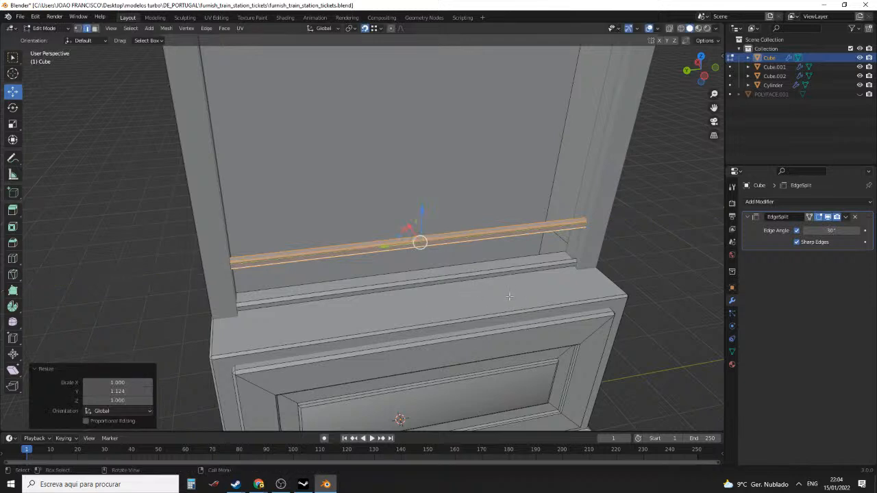
Move the strip about 1.786 m along X, back into the recess
middle_click_drag(510, 297, 516, 233)
key("g")
key("x")
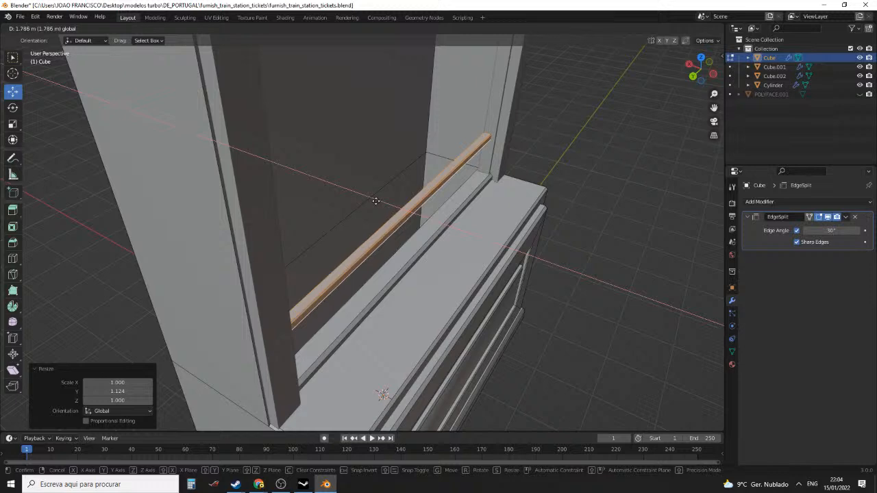
left_click(376, 201)
Select the strip's long rear edges, move them about 0.726 m along X and return to object mode
middle_click_drag(376, 201, 393, 224)
left_click(393, 195)
left_click(393, 210, "shift")
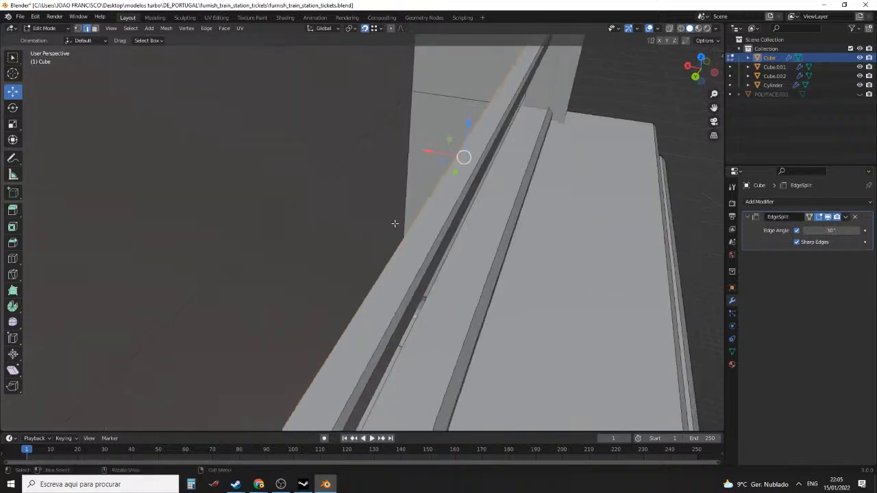
scroll(393, 205, "down", 3)
key("g")
key("x")
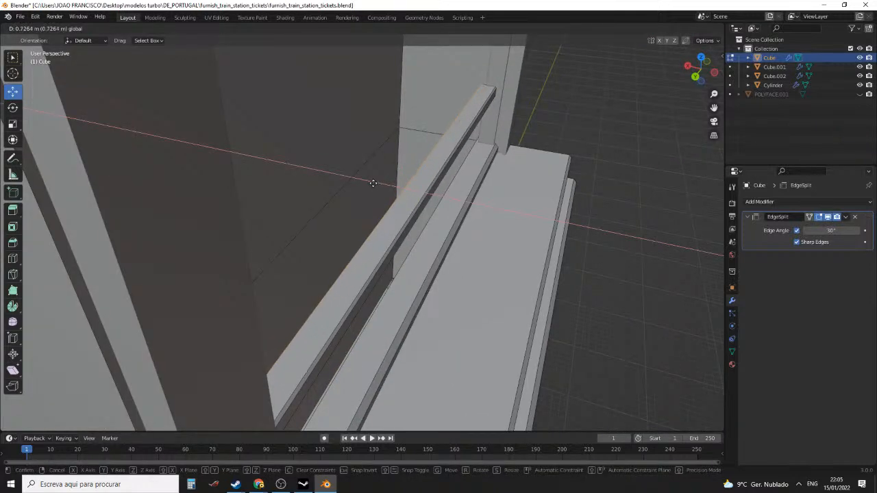
left_click(374, 181)
middle_click_drag(373, 181, 393, 174)
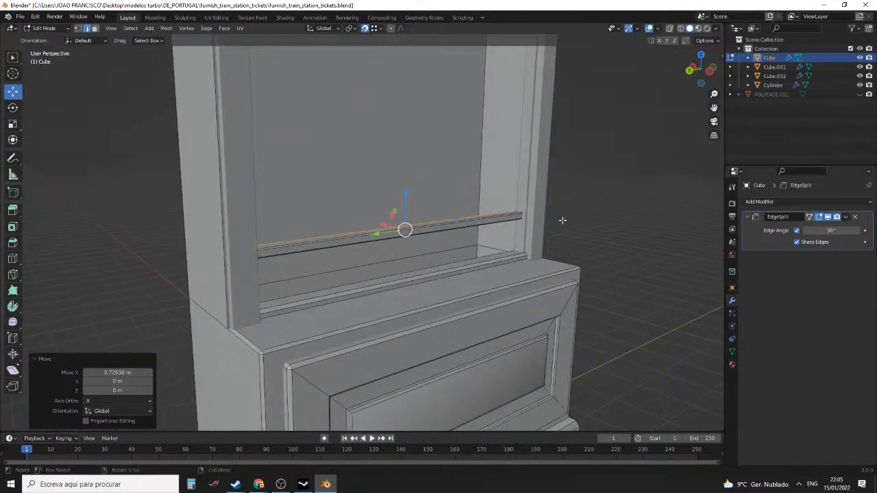
key("Tab")
Inspect how the finished strip sits between the side posts from close up and from the front
scroll(595, 231, "up", 3)
middle_click_drag(607, 212, 606, 240)
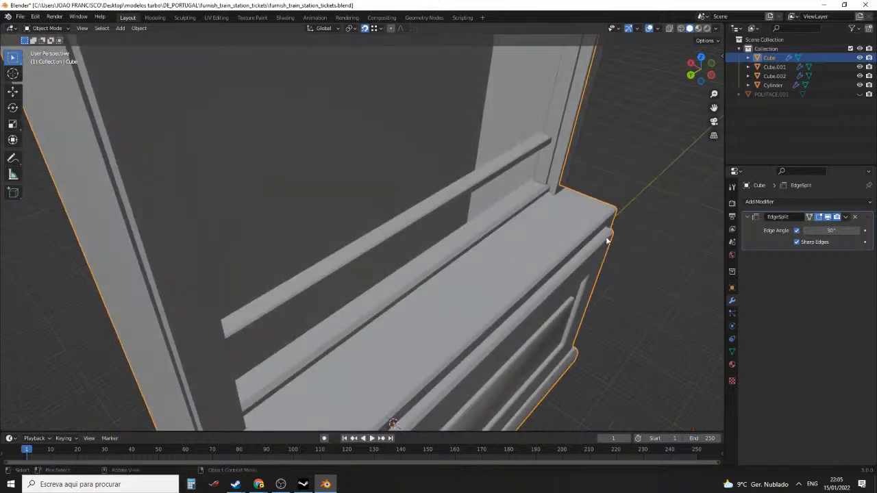
left_click(555, 195)
middle_click_drag(591, 202, 630, 216)
left_click(634, 219)
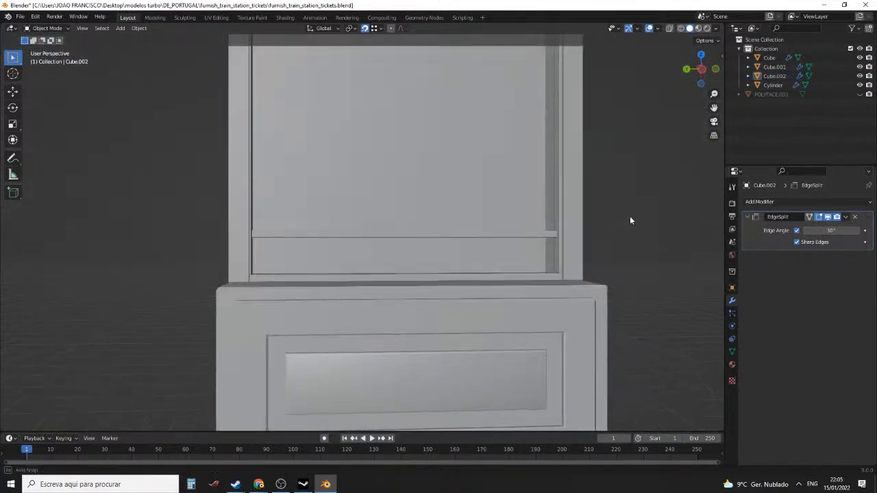
Check the ticket cabinet reference photo in the browser, return to Blender and examine the underside of the recess strip up close
left_click(332, 486)
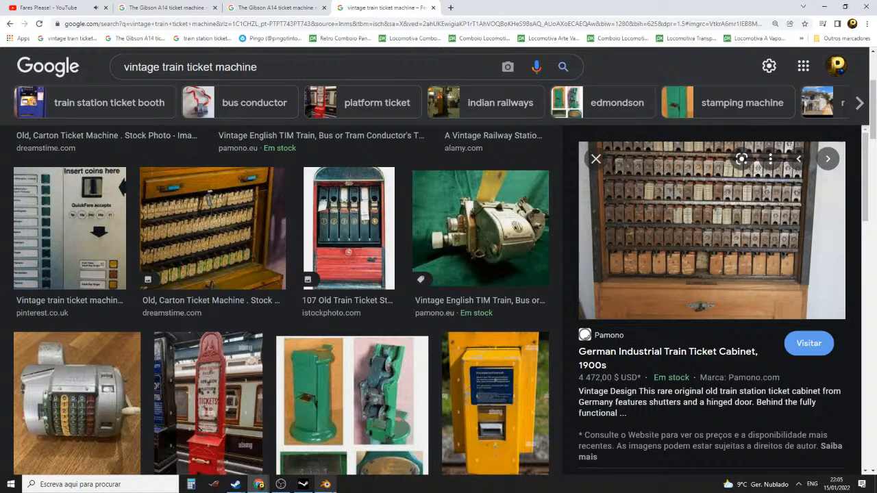
left_click(326, 485)
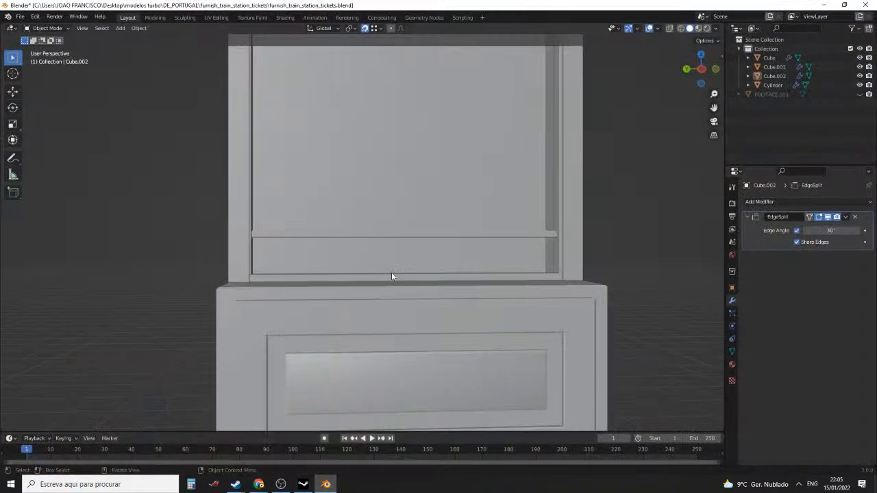
middle_click_drag(391, 273, 403, 281)
scroll(402, 280, "up", 2)
left_click(421, 249)
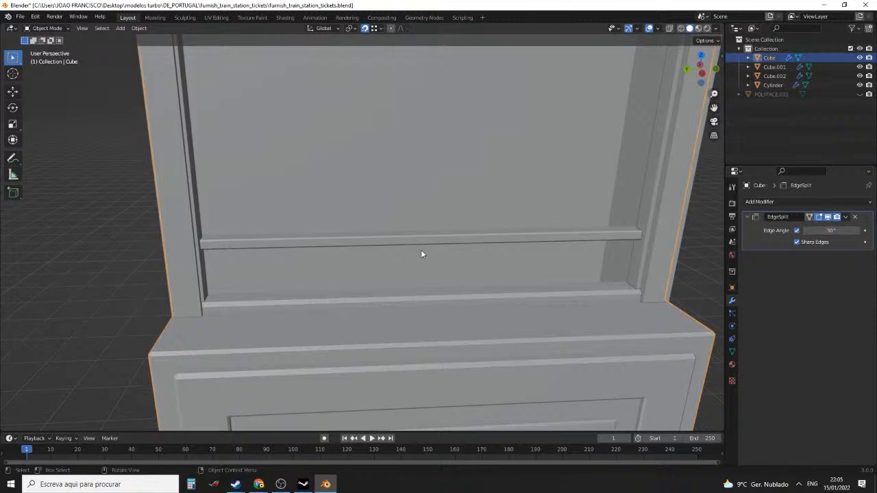
key("Tab")
middle_click_drag(422, 253, 447, 244)
scroll(438, 226, "up", 2)
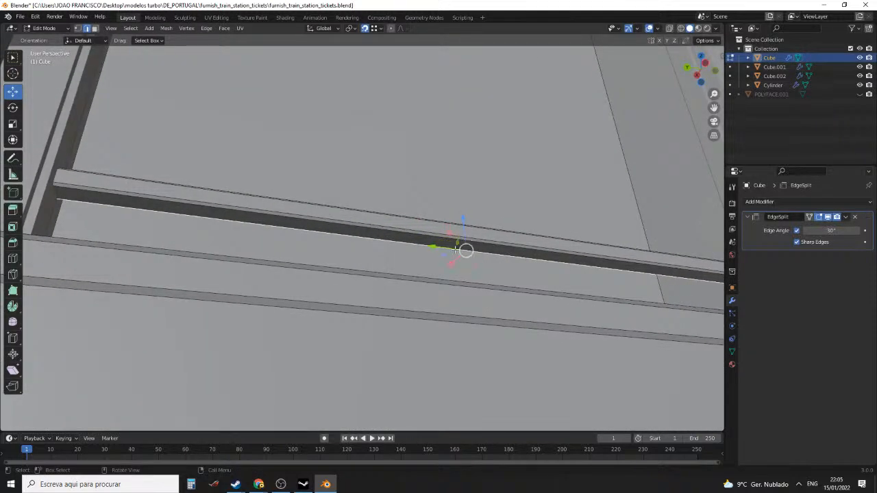
Return the cabinet to object mode, deselect it and examine the recess and strip from the front and at an angle
scroll(456, 250, "down", 3)
middle_click_drag(420, 281, 567, 299)
key("Tab")
scroll(446, 289, "down", 4)
left_click(624, 299)
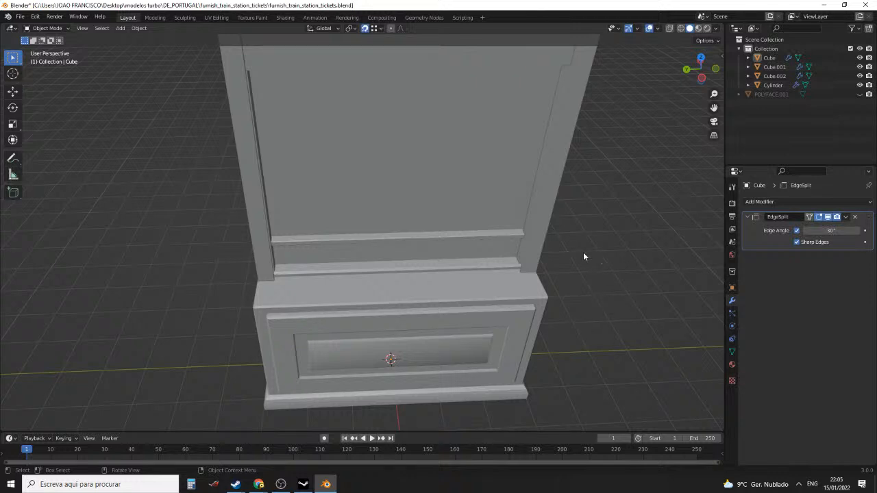
middle_click_drag(583, 252, 603, 248)
scroll(606, 240, "up", 3)
scroll(519, 226, "up", 2)
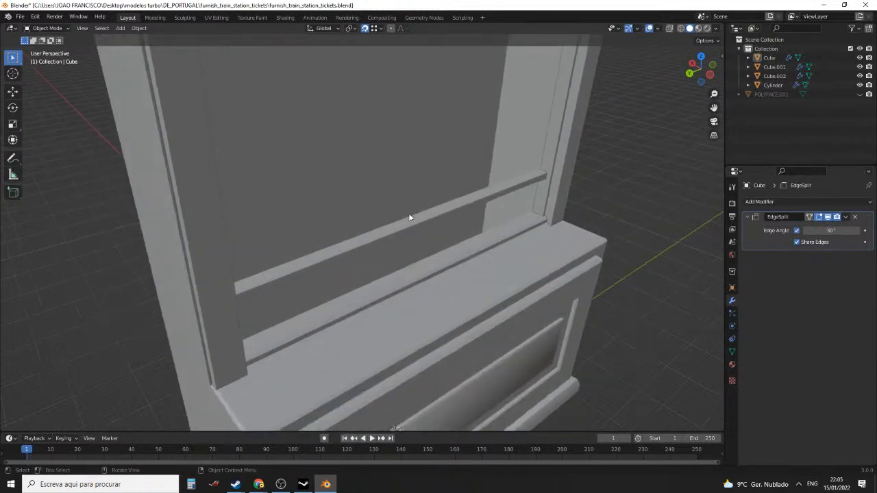
middle_click_drag(410, 218, 479, 227)
scroll(484, 230, "down", 2)
middle_click_drag(502, 211, 600, 260)
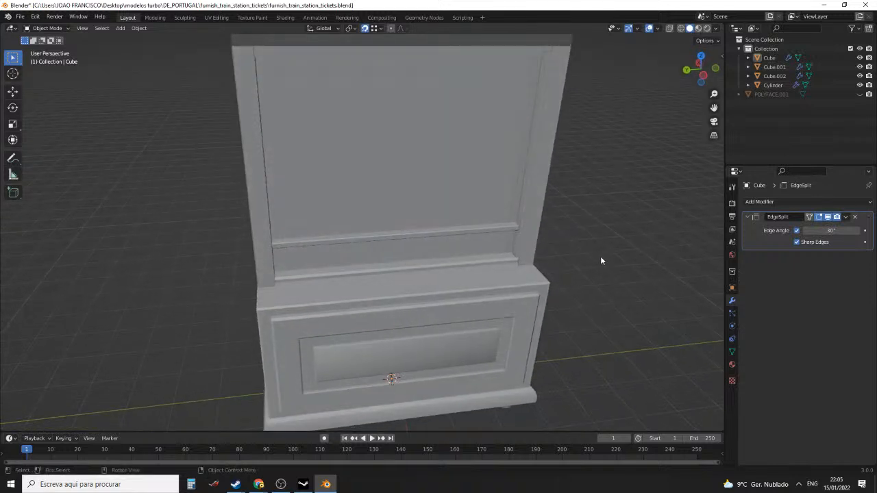
Add a mesh cube at the world origin and enter edit mode on it
left_click(121, 29)
mouse_move(150, 43)
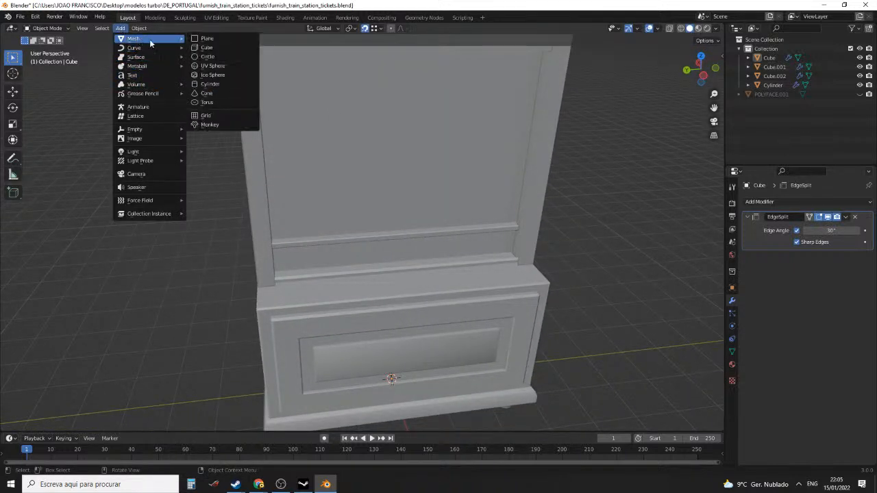
left_click(206, 47)
middle_click_drag(361, 149, 462, 266)
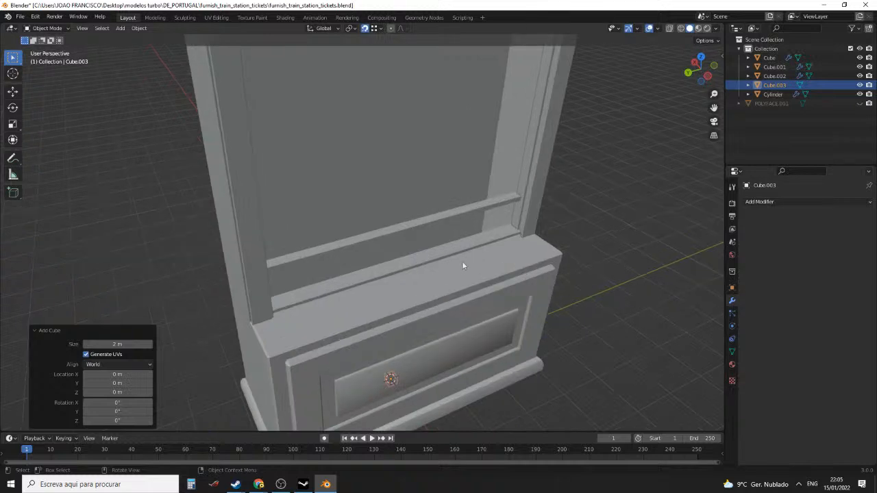
key("Tab")
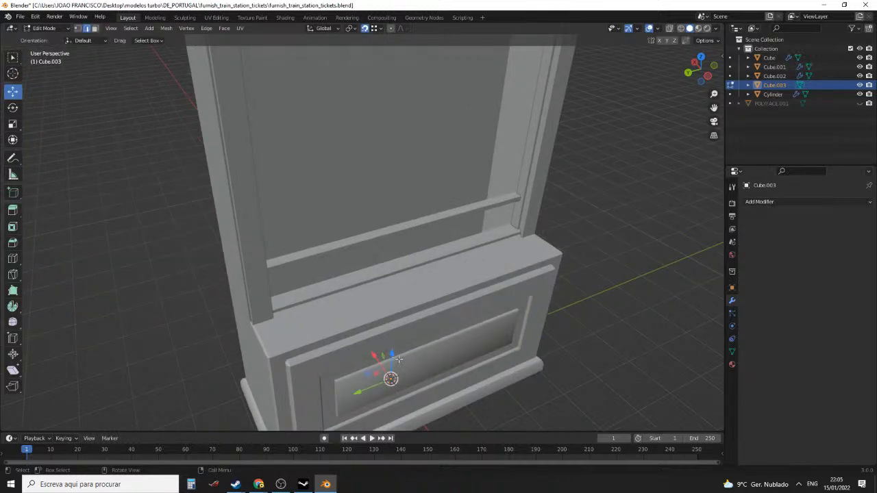
Raise the cube about 36.188 m and a further 1.65 m along Z, and move it about -2.636 m along X to the strip
left_click_drag(398, 359, 406, 216)
scroll(406, 213, "up", 2)
scroll(407, 214, "up", 4)
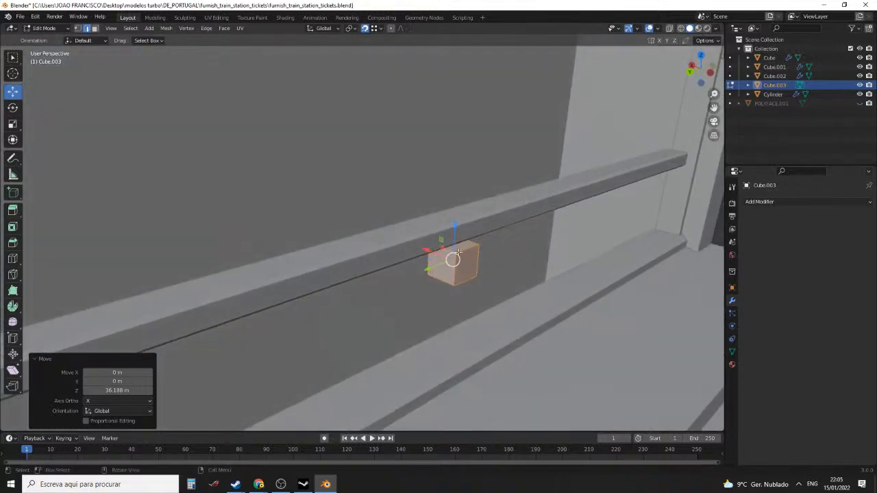
left_click_drag(455, 232, 465, 205)
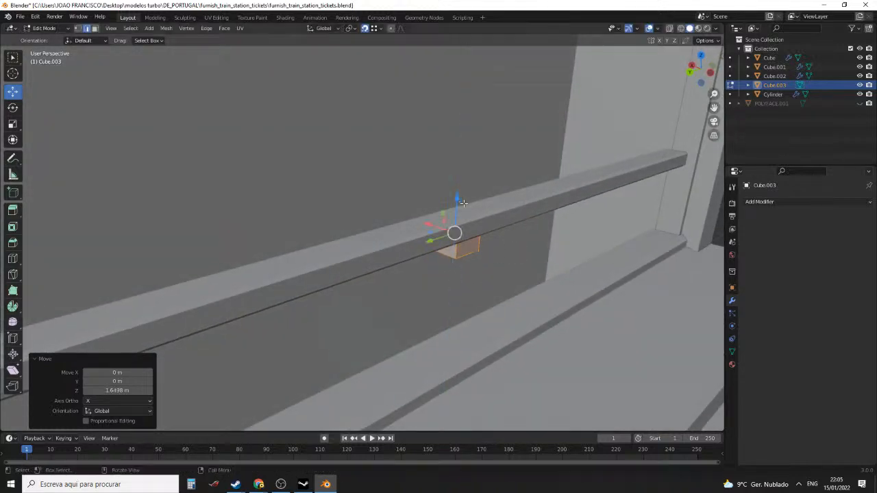
middle_click_drag(427, 202, 420, 215)
left_click_drag(420, 214, 471, 253)
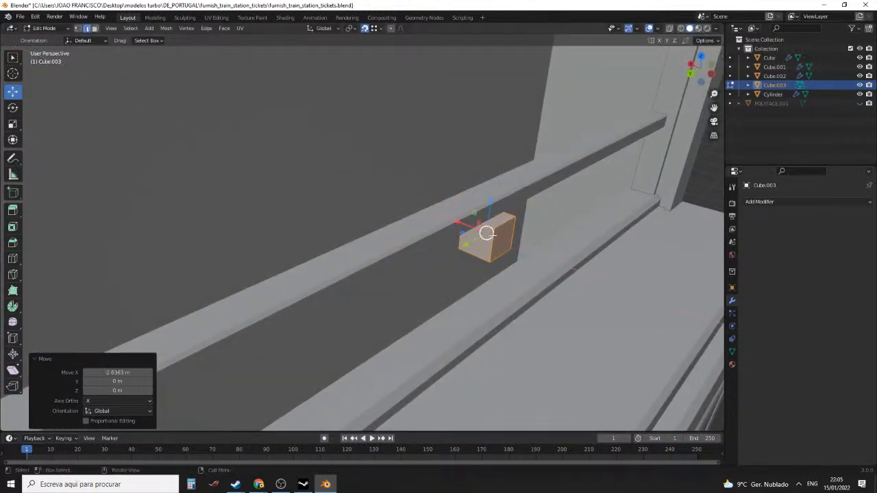
Scale the cube to 0.299 in Y and Z only, keeping its X length
middle_click_drag(471, 253, 555, 273)
key("s")
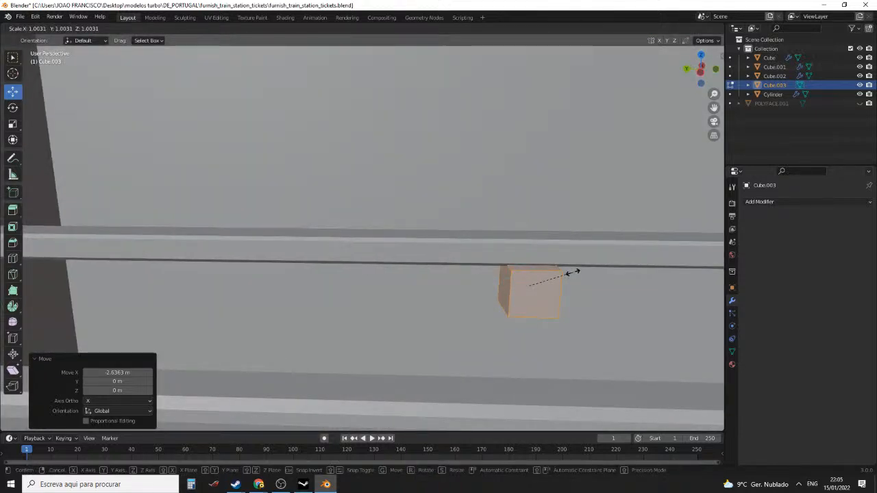
key("shift+x")
left_click(543, 279)
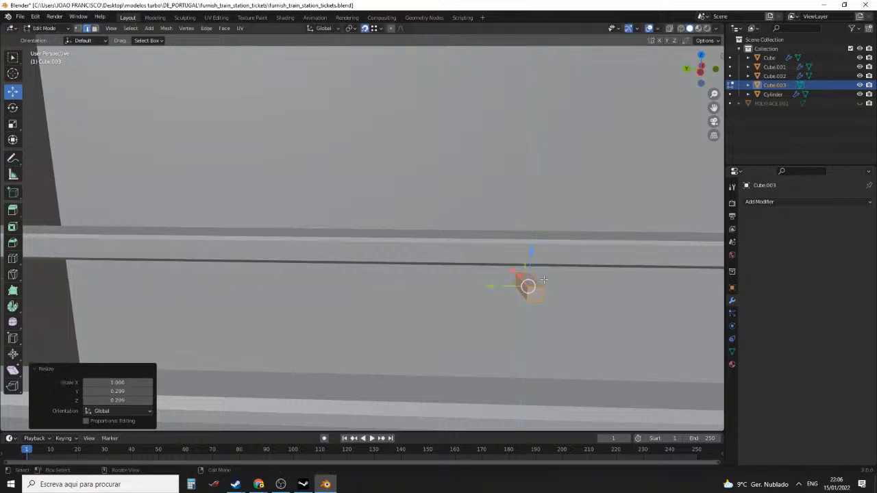
Move the narrowed block up about 0.976 m along Z against the recess strip
middle_click_drag(543, 280, 462, 297)
key("g")
key("z")
left_click(456, 249)
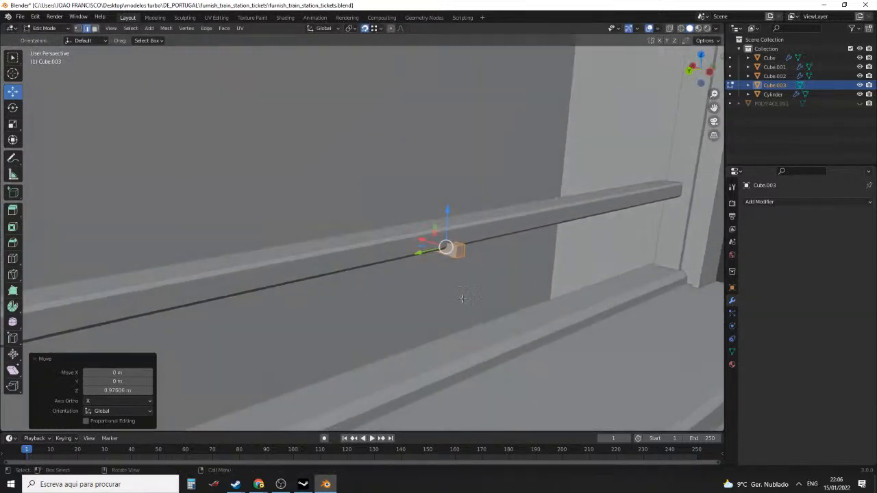
Switch to the browser and look through the related photos of the German Industrial Train Ticket Cabinet
left_click(329, 486)
mouse_move(319, 488)
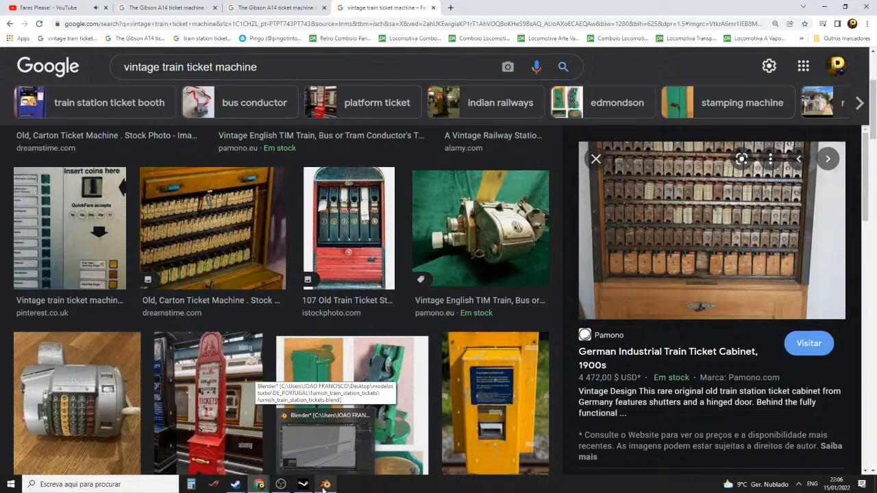
scroll(525, 455, "down", 1)
scroll(654, 364, "down", 4)
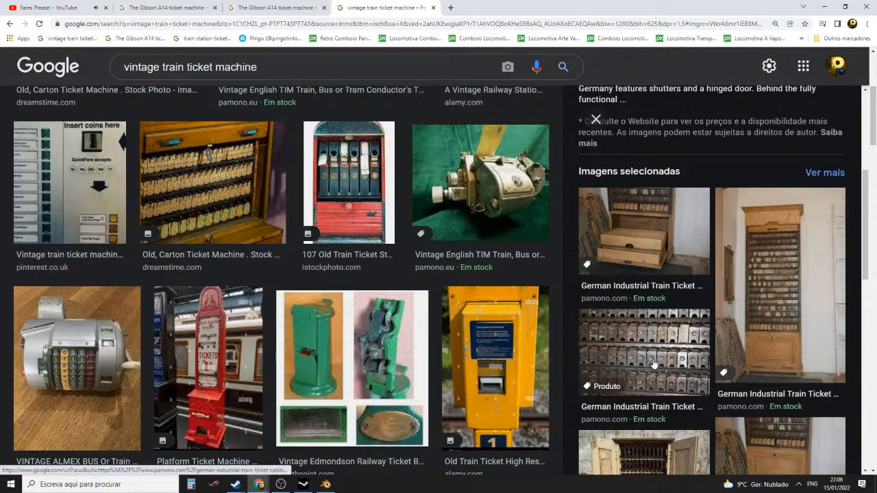
Look through the related images and open the close-up of the German Industrial Train Ticket Cabinet's ticket rows as reference
scroll(655, 364, "down", 2)
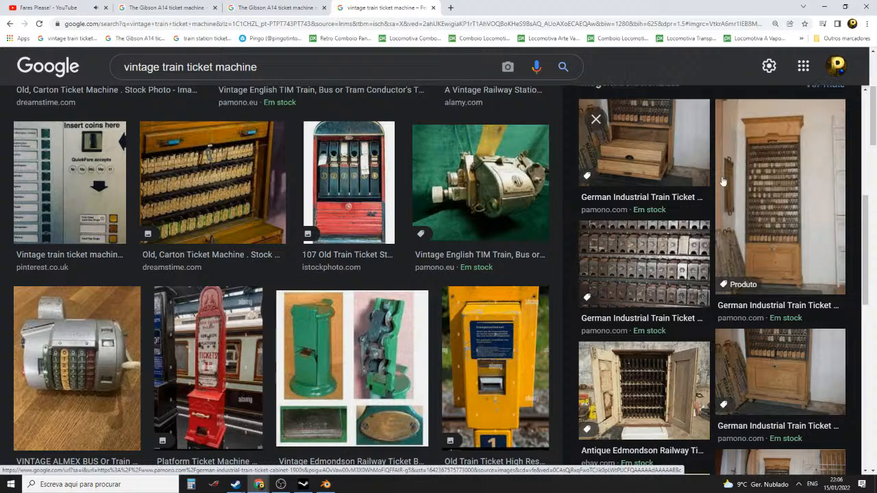
scroll(723, 181, "up", 1)
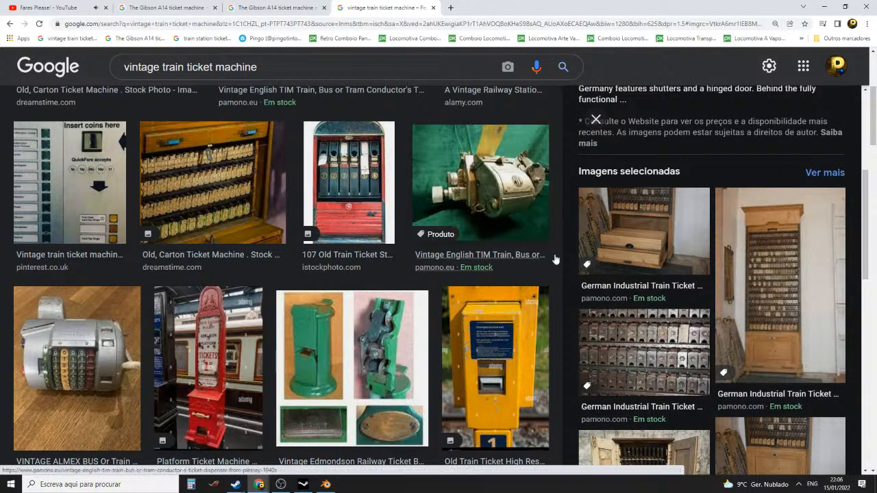
scroll(636, 413, "up", 1)
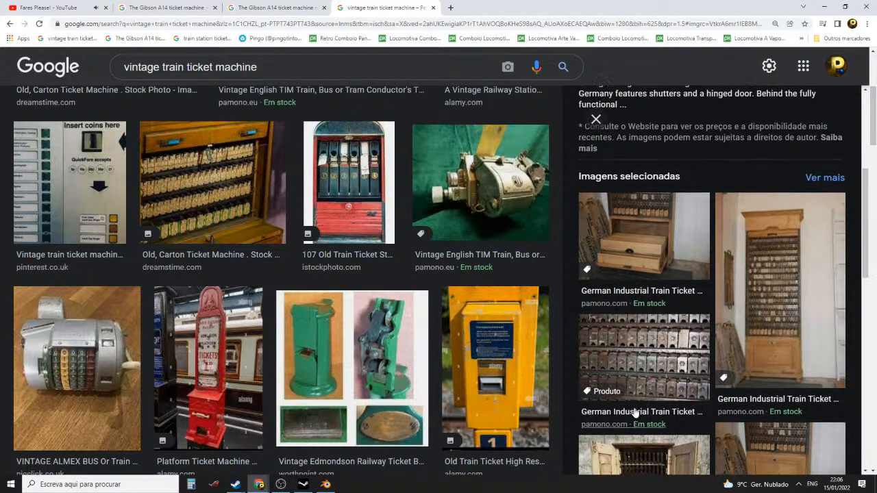
scroll(644, 412, "down", 4)
scroll(695, 310, "down", 3)
left_click(657, 240)
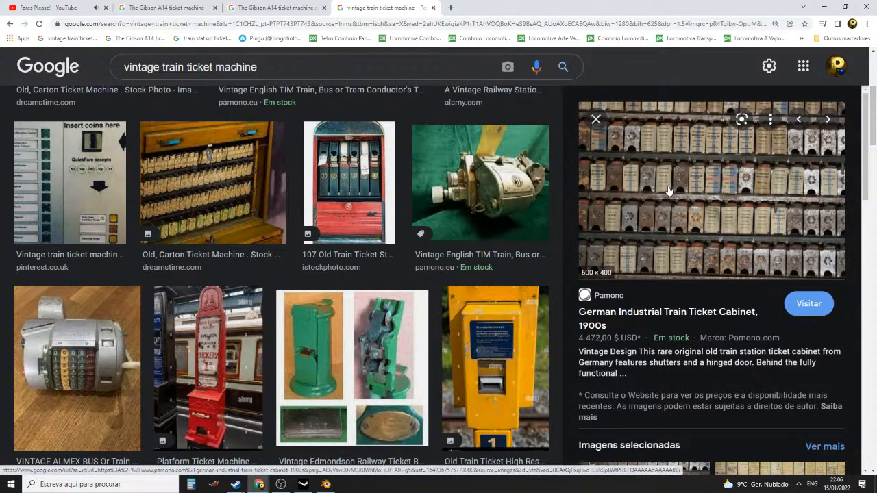
Switch to Blender and delete the back end face of the small block beneath the upper rail
left_click(325, 485)
middle_click_drag(407, 208, 437, 214)
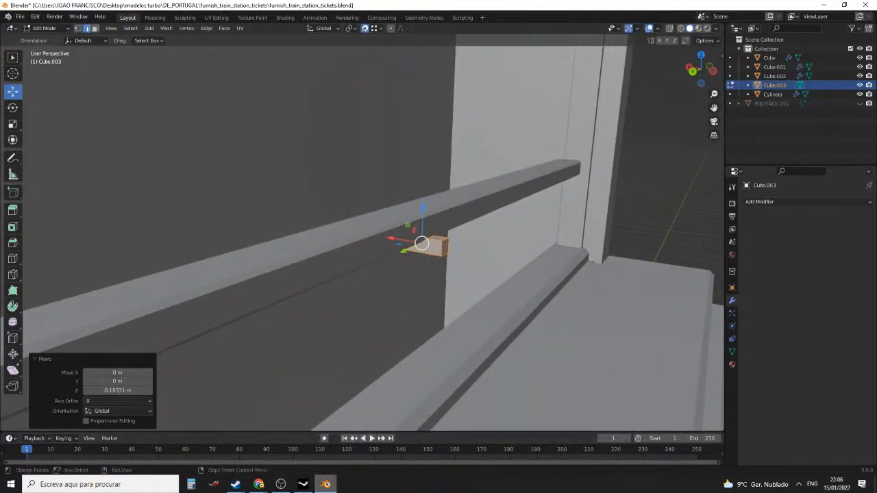
left_click(325, 485)
left_click(325, 484)
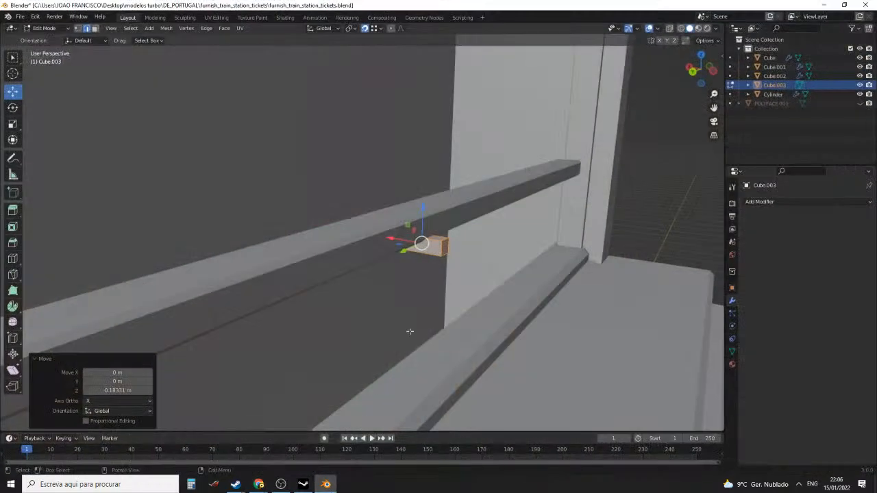
middle_click_drag(450, 236, 309, 279)
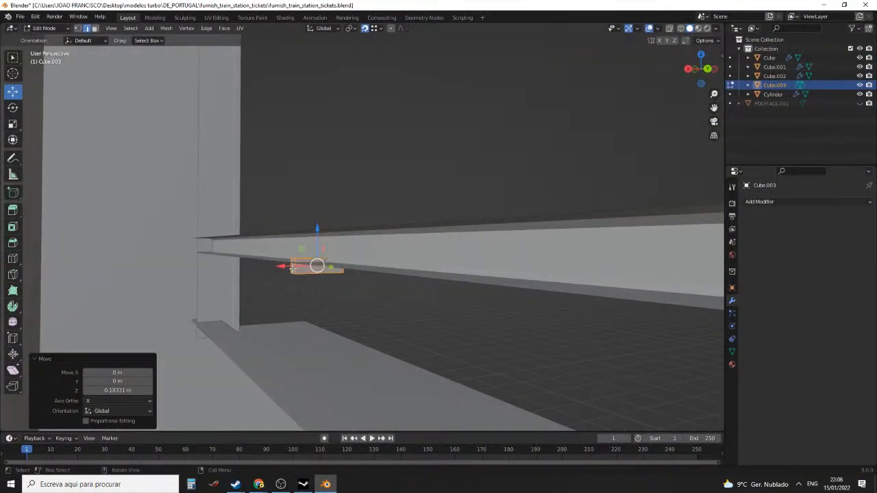
left_click(293, 269)
key("3")
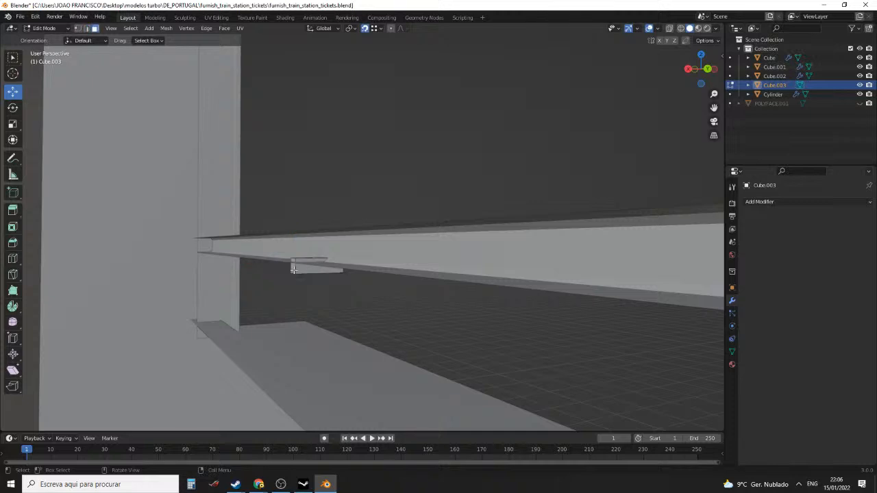
left_click(293, 268)
key("x")
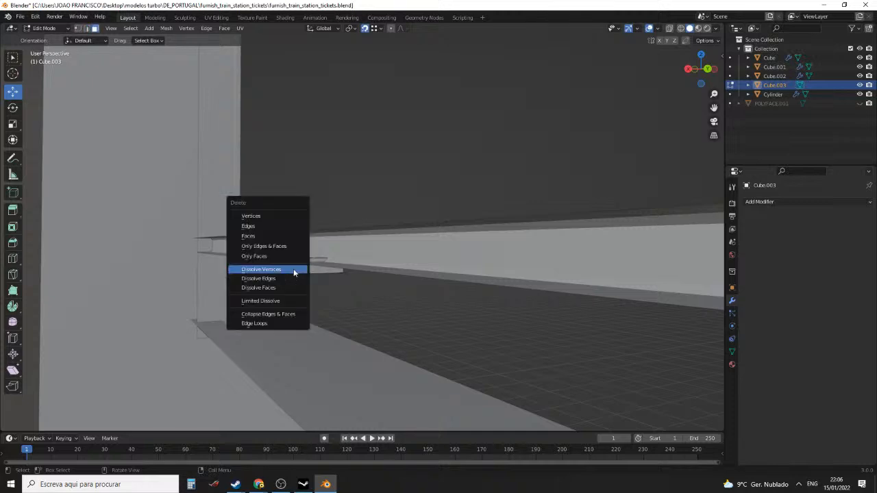
left_click(273, 236)
middle_click_drag(273, 236, 394, 277)
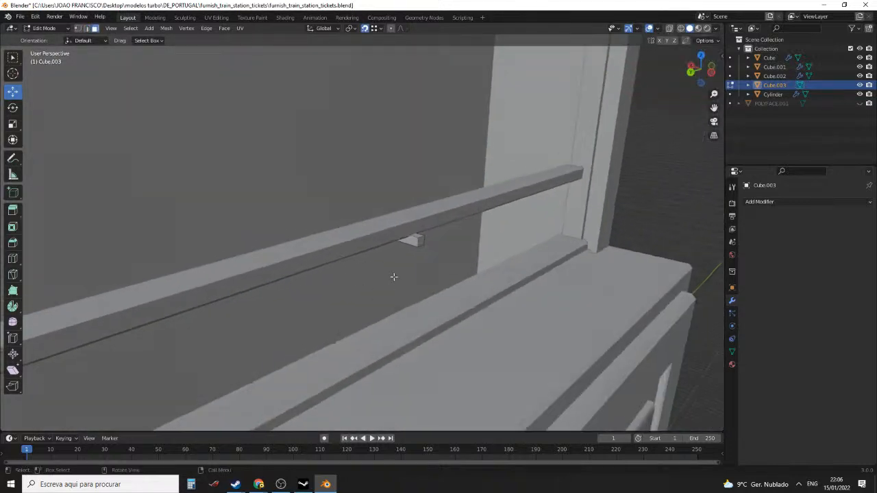
Select all linked geometry of the small block and move it -0.3468 m along X toward the back panel
middle_click_drag(415, 242, 417, 245)
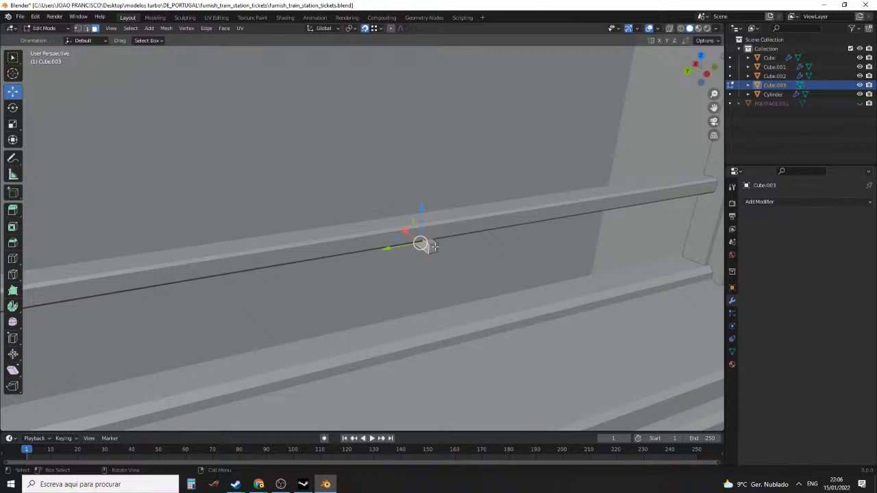
scroll(433, 247, "down", 4)
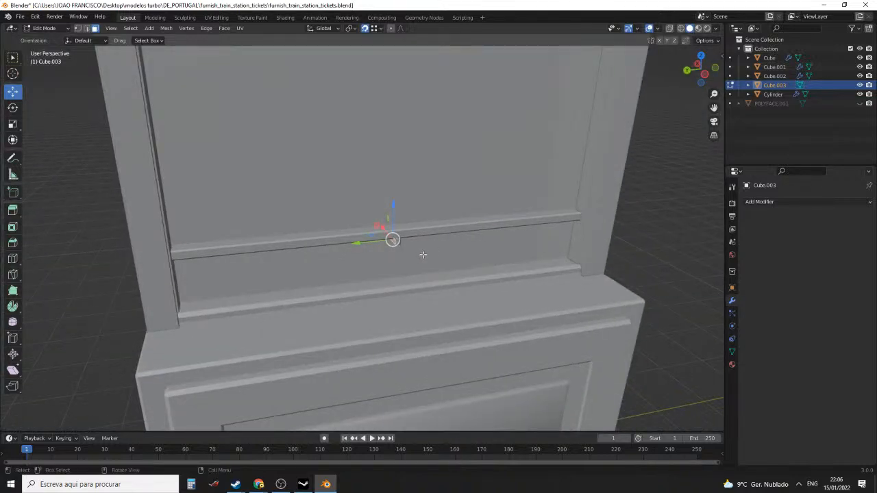
scroll(423, 255, "up", 2)
key("l")
mouse_move(408, 244)
middle_mouse_down()
mouse_move(402, 229)
mouse_move(395, 238)
middle_mouse_up()
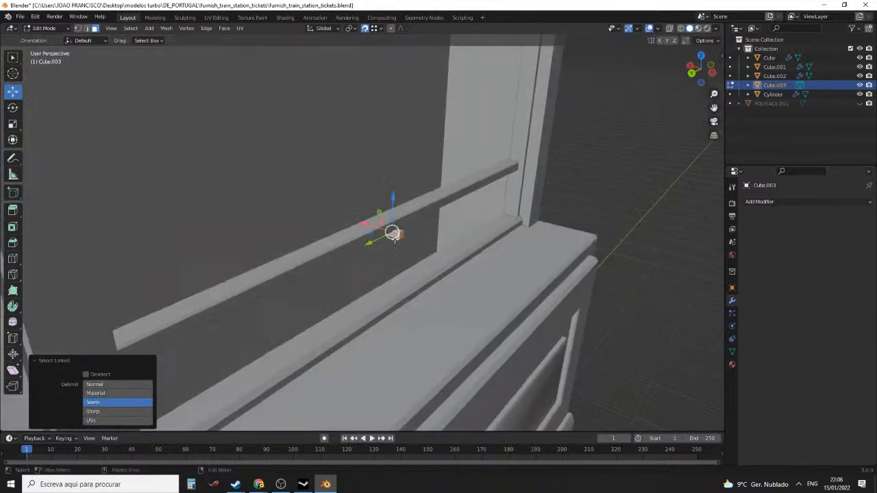
left_click_drag(365, 224, 372, 224)
middle_click_drag(429, 237, 417, 266)
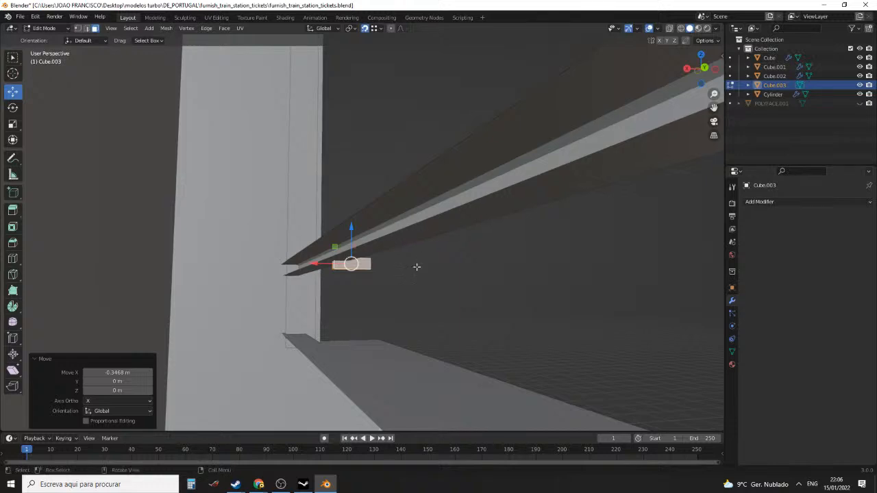
Reshape the small block by moving the edge at its front end about 0.21 m along Z
left_click(335, 269)
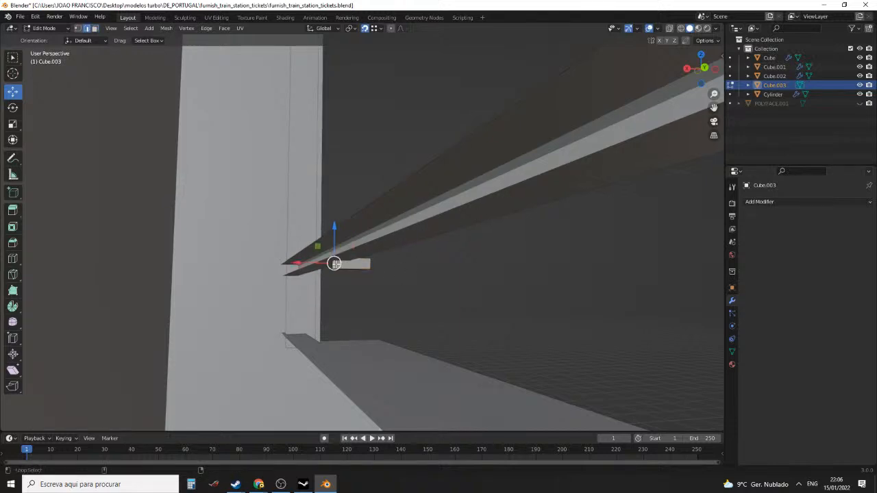
left_click_drag(336, 264, 292, 267)
key("ctrl+z")
middle_click_drag(327, 271, 260, 283)
left_click_drag(436, 243, 441, 219)
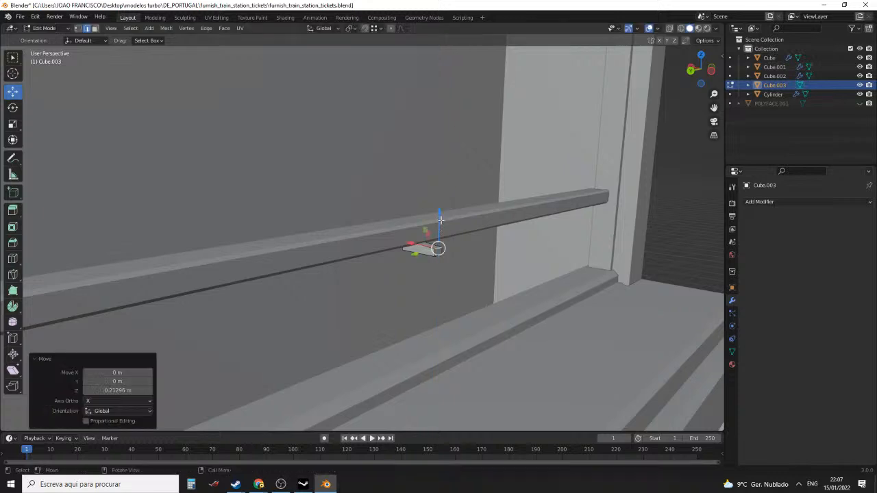
Move the small block about 22.55 m along Y, to the end of the rail beside the cabinet's side post
middle_click_drag(441, 220, 452, 274)
key("Tab")
scroll(435, 263, "down", 3)
key("Tab")
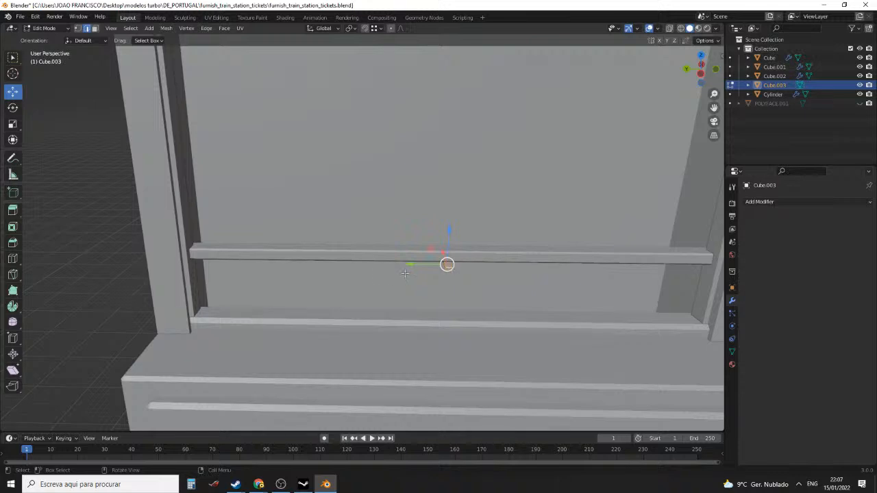
left_click_drag(413, 264, 177, 278)
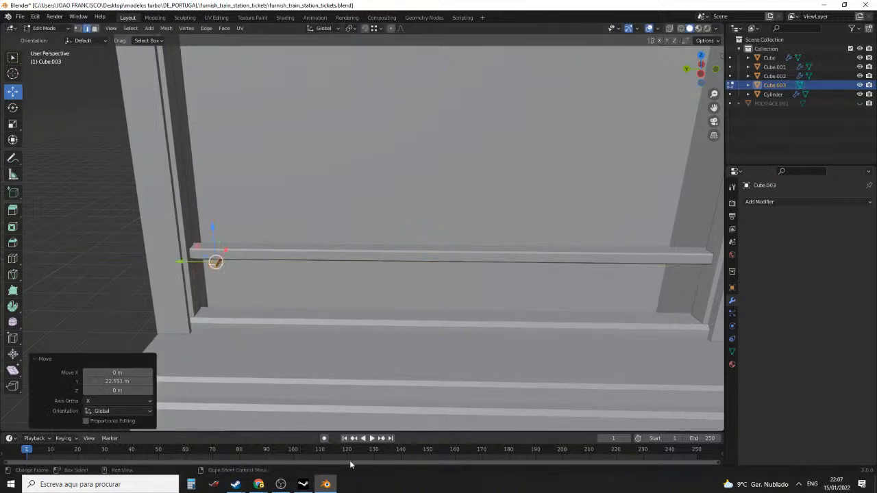
Check the ticket cabinet reference image, return to Blender and shift the small block about 0.53 m further along Y
left_click(259, 485)
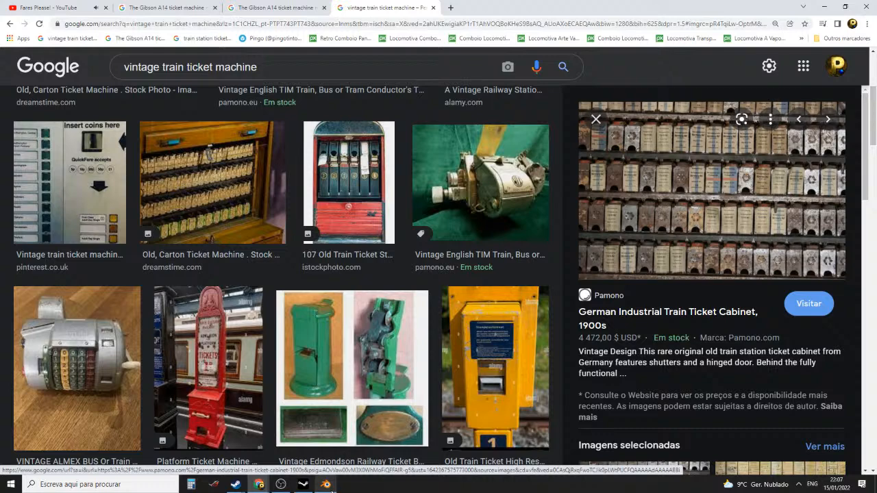
left_click(329, 488)
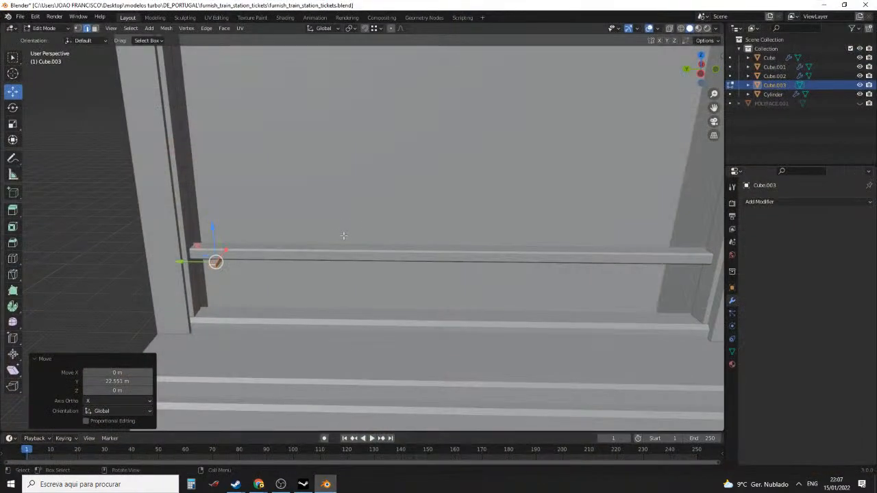
scroll(343, 237, "down", 2)
middle_click_drag(343, 257, 345, 248)
scroll(343, 267, "up", 5)
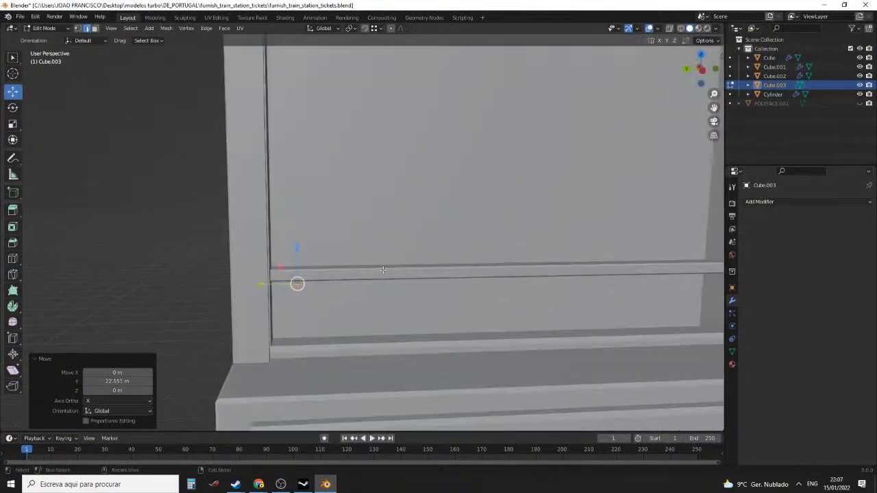
left_click_drag(336, 270, 323, 269)
Snap the 3D cursor to the active element at the front of the small block with Cursor to Active
middle_click_drag(324, 269, 404, 276)
key("F3")
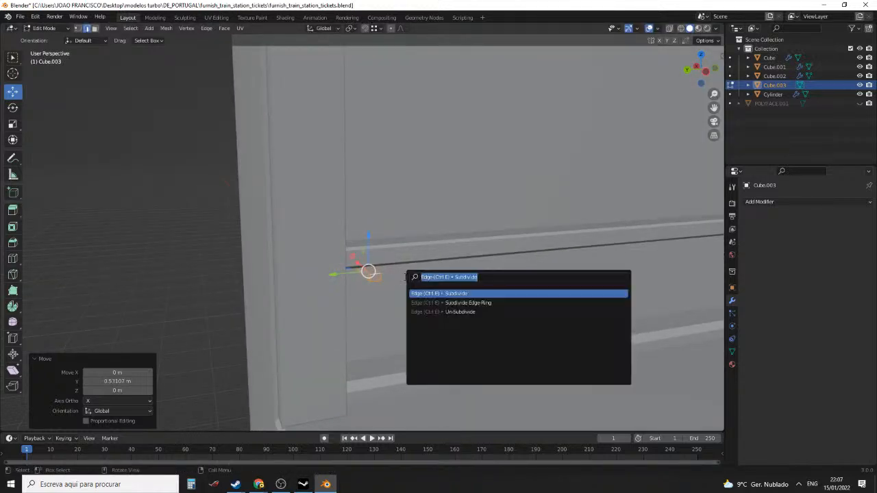
type("cur")
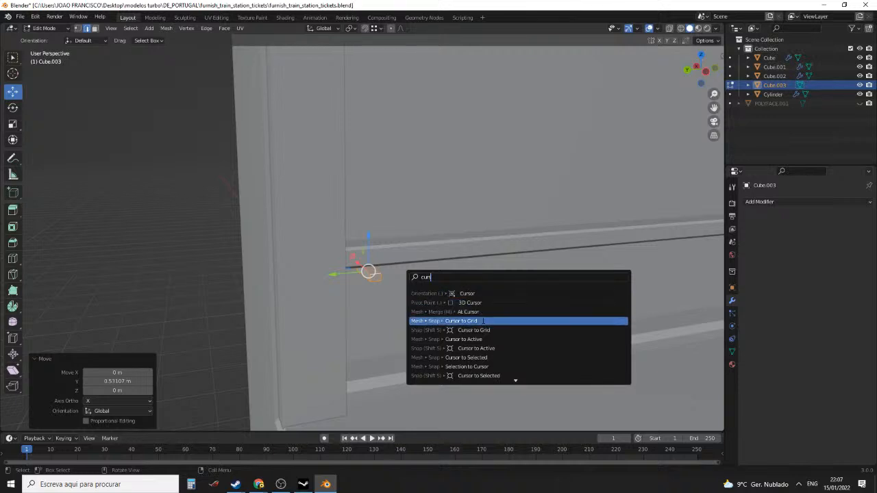
left_click(491, 349)
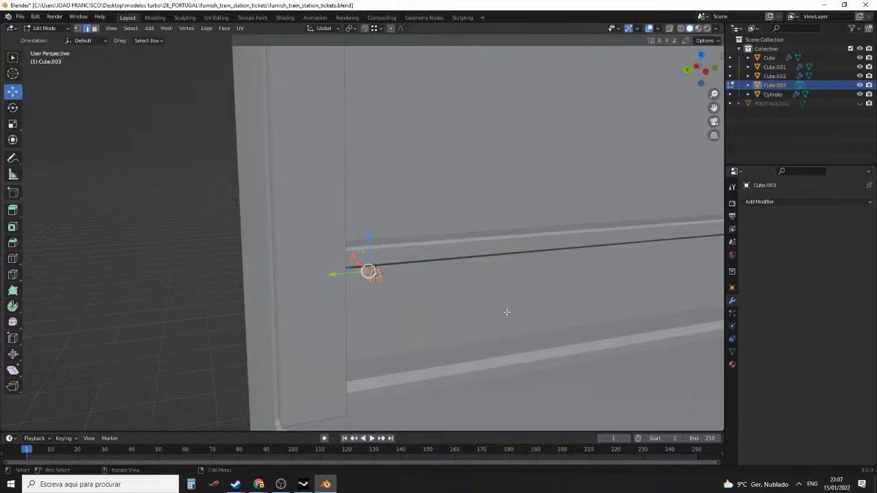
Return to Object Mode, set the small block's origin to the 3D cursor and deselect the block
middle_click_drag(507, 312, 459, 315)
key("Tab")
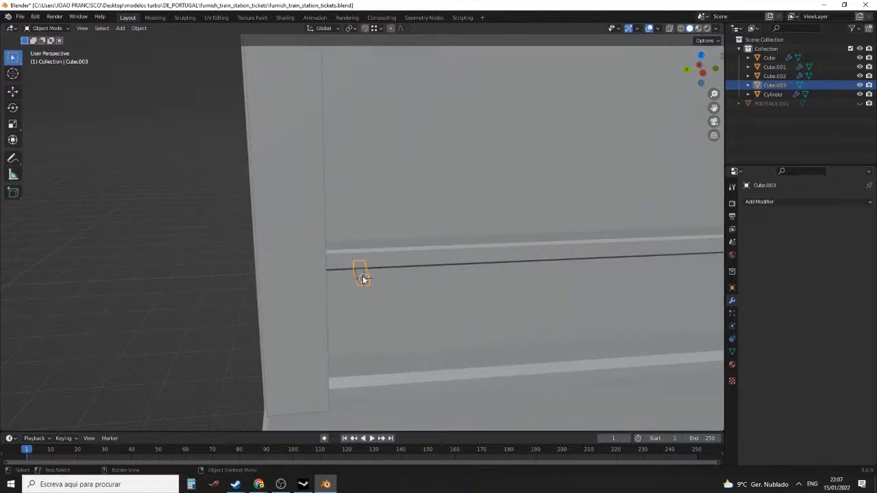
left_click(139, 28)
mouse_move(154, 47)
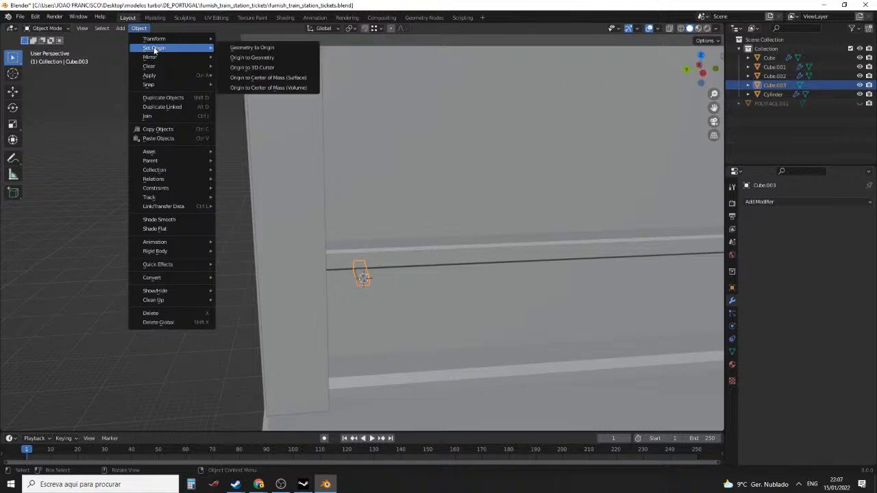
left_click(268, 68)
middle_click_drag(371, 153, 267, 322)
left_click(271, 321)
Add a path curve at the 3D cursor on the front of the small block
middle_click_drag(371, 308, 393, 300)
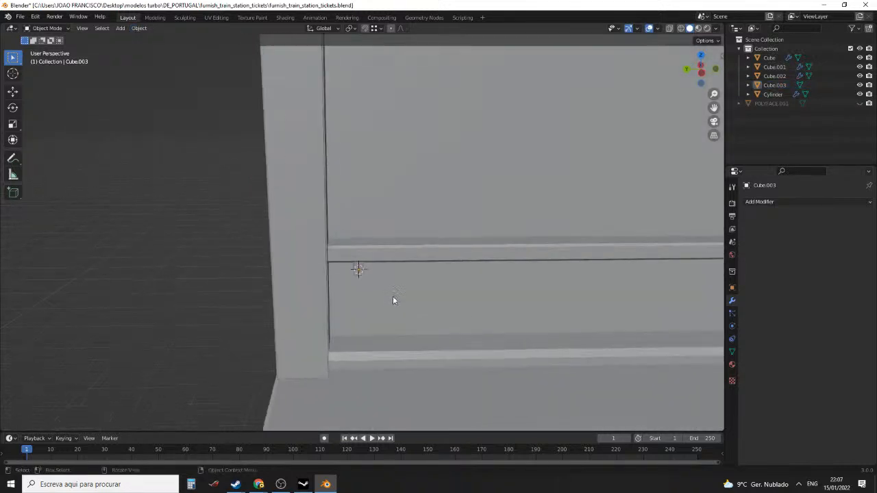
left_click(119, 28)
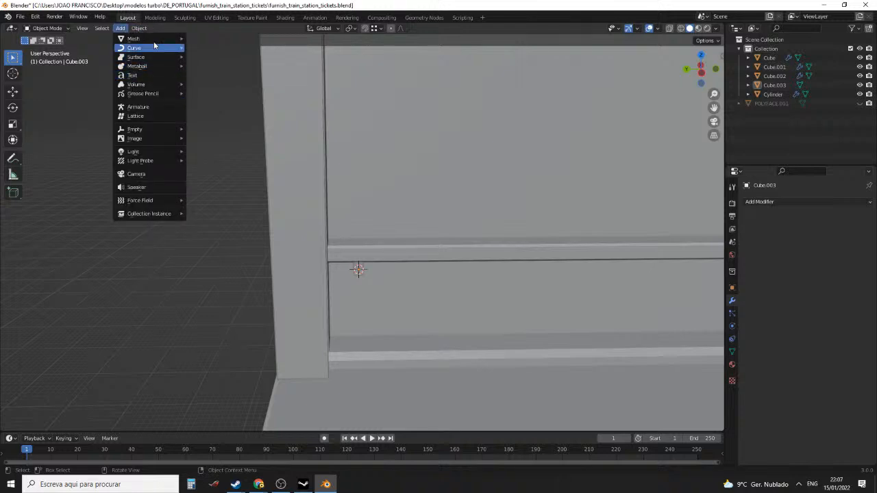
mouse_move(154, 48)
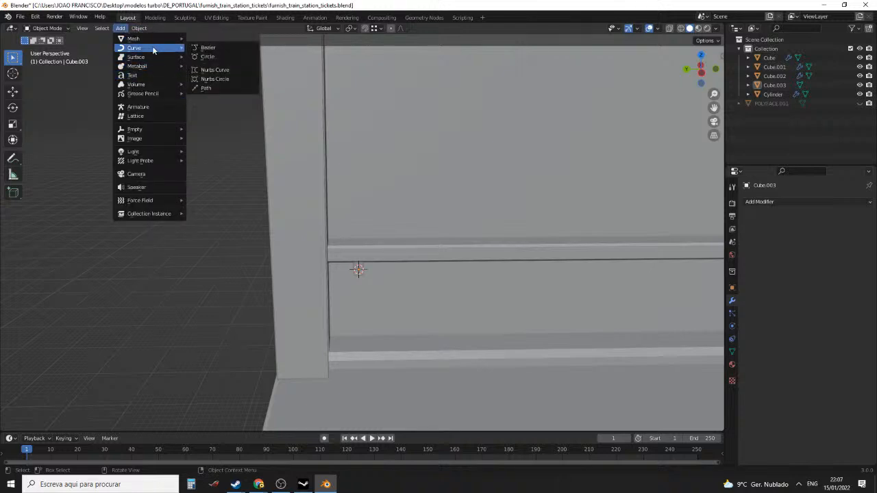
left_click(218, 89)
middle_click_drag(371, 185, 469, 244)
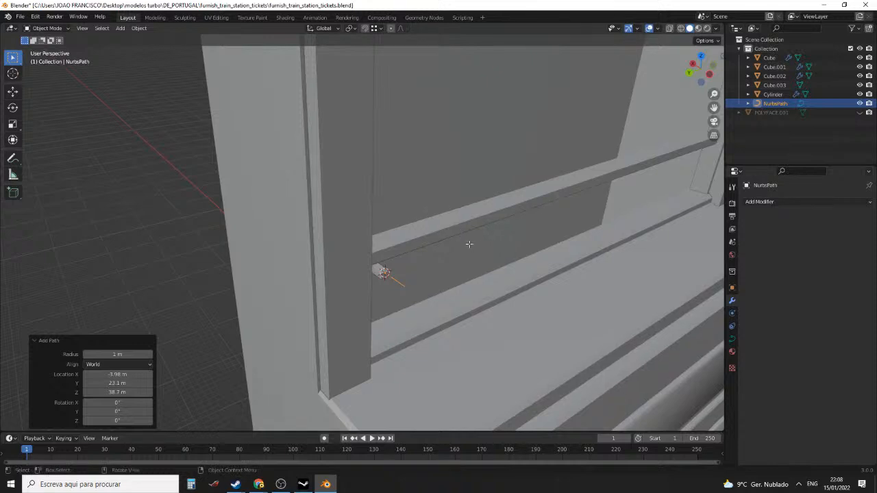
Examine the new path's control points, its curve data properties and its placement relative to the small block
key("Tab")
scroll(474, 252, "up", 8)
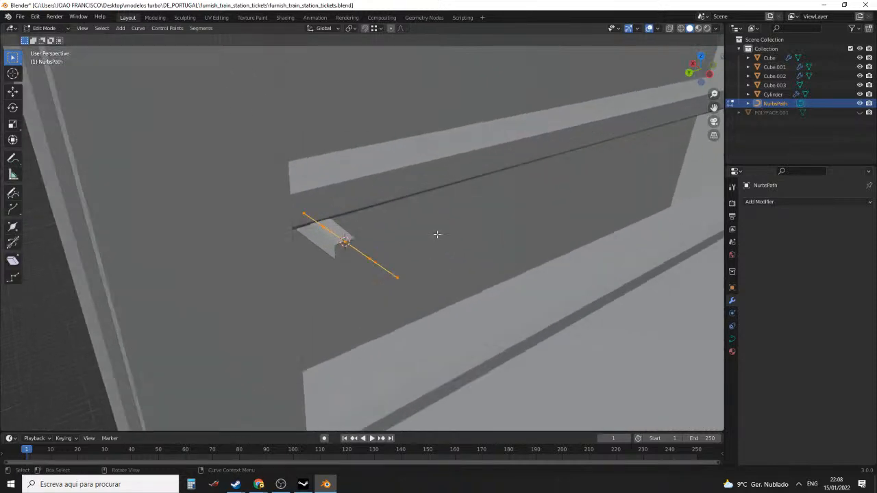
middle_click_drag(440, 245, 412, 286)
scroll(446, 265, "down", 2)
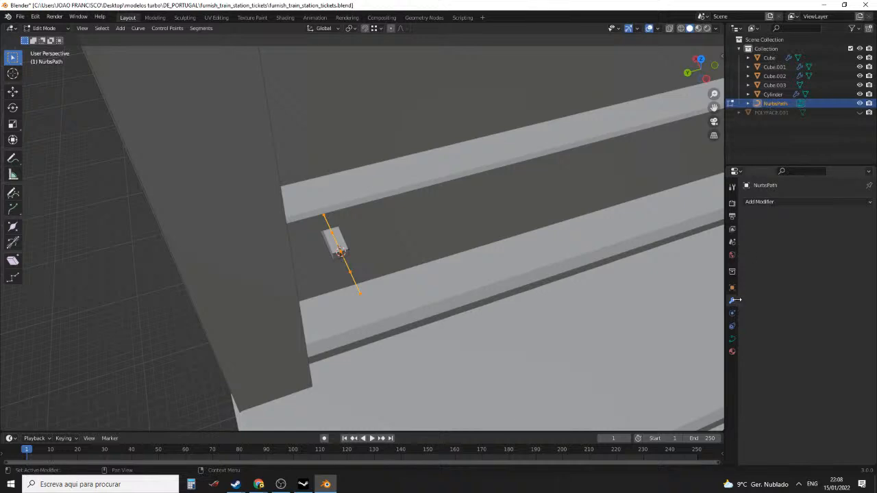
left_click(732, 339)
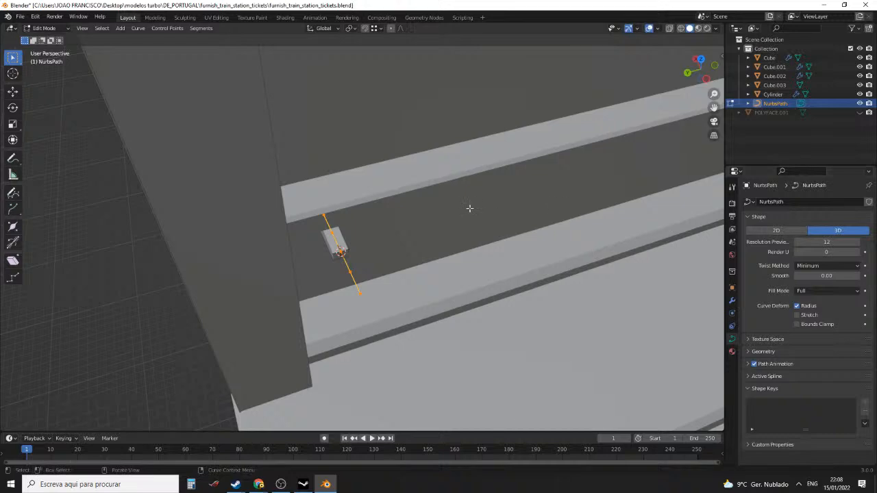
key("Tab")
middle_click_drag(470, 211, 456, 245)
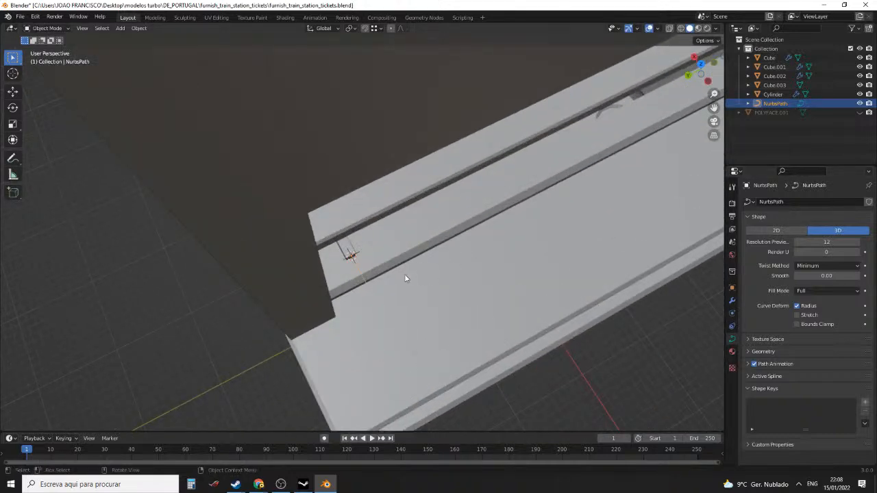
middle_click_drag(430, 274, 330, 249)
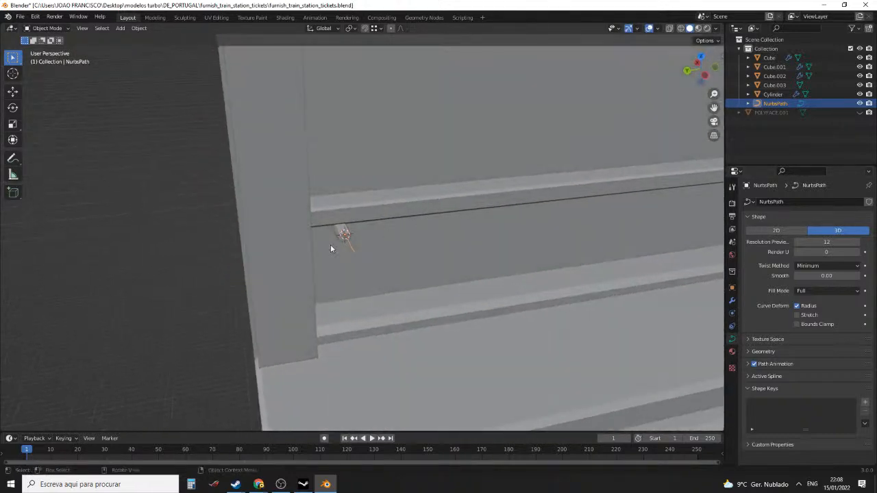
Delete the path curve placed on the front of the small block
left_click(352, 249)
left_click(352, 249)
key("Delete")
Add an Array modifier to the small block beneath the shelf rail
left_click(346, 237)
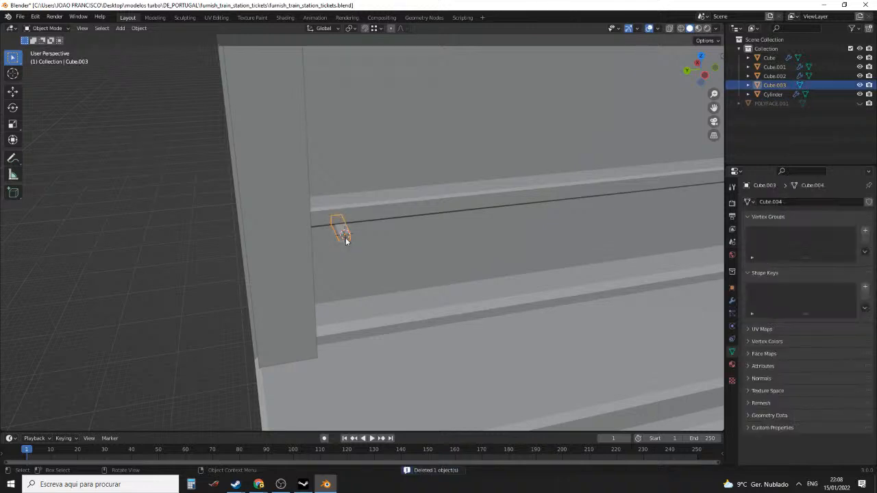
left_click(733, 300)
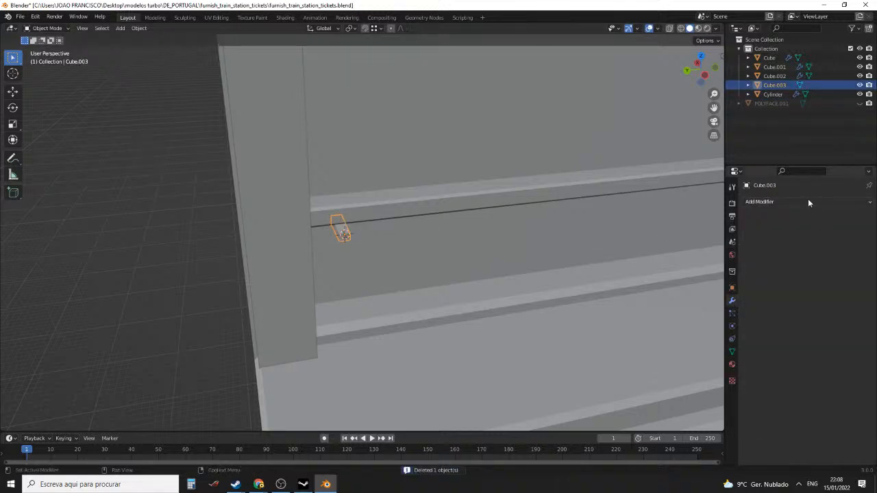
left_click(807, 200)
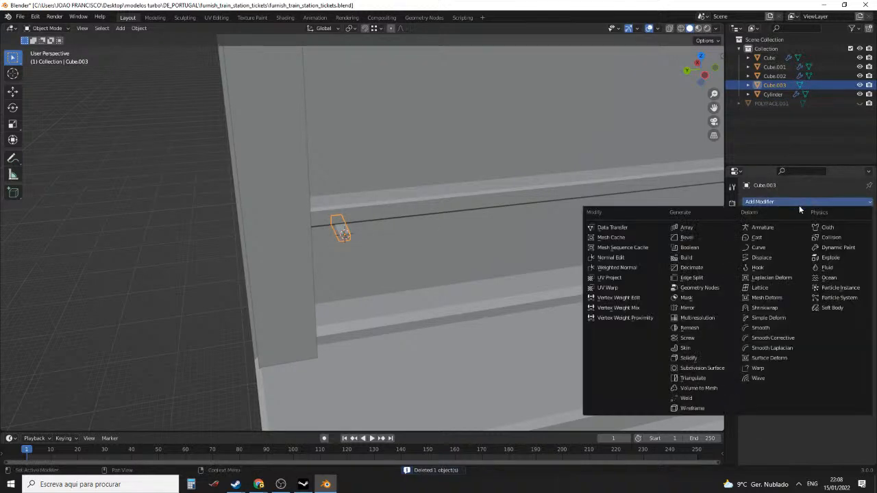
left_click(720, 228)
scroll(547, 230, "up", 1)
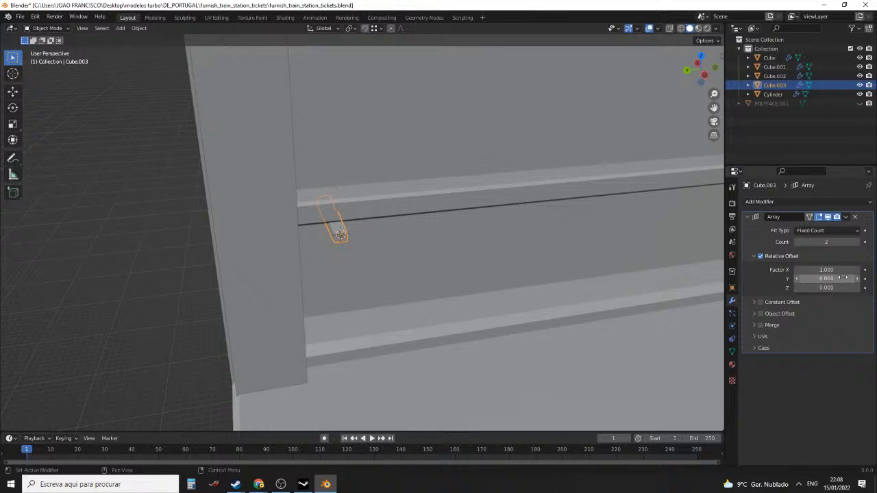
Set the array's relative offset to -4 on Y and 0 on X
left_click(826, 278)
key("Return")
left_click(839, 276)
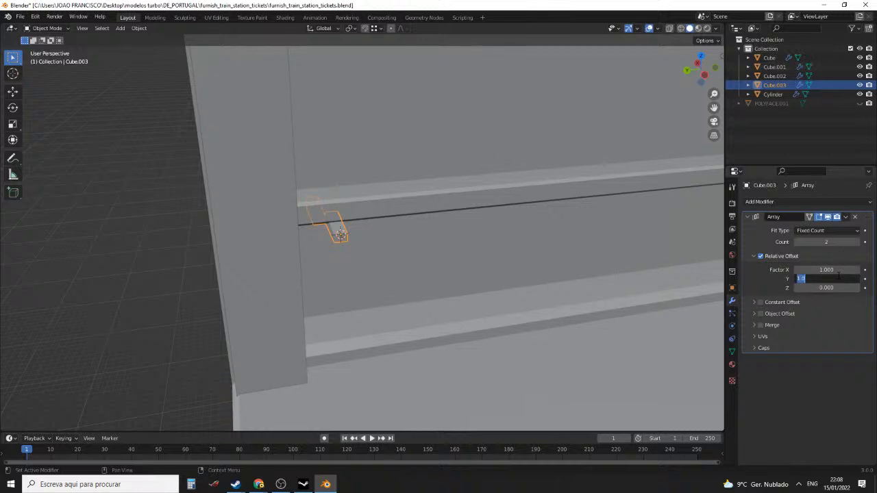
type("-1")
key("Return")
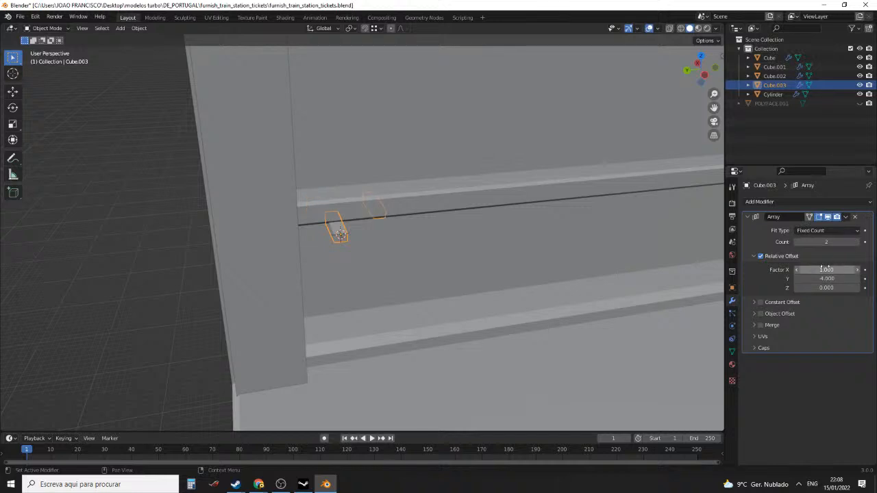
double_click(836, 270)
type("0")
key("Return")
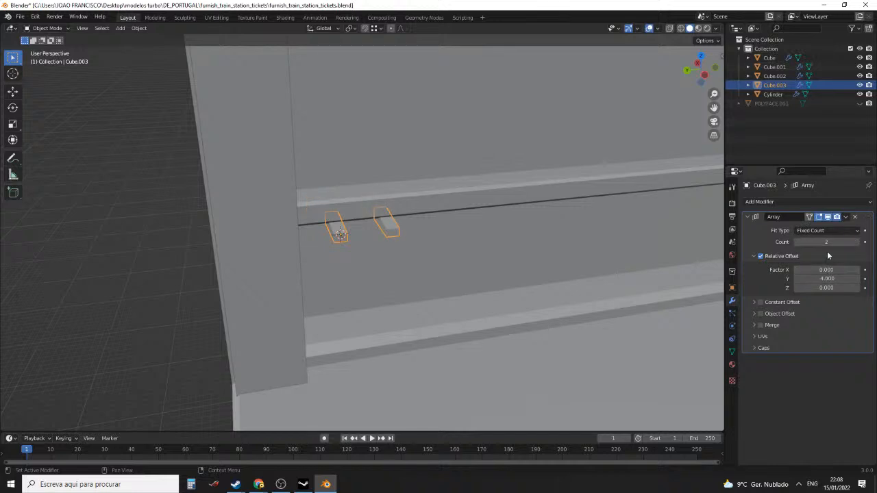
Set the array's Y relative offset to -5 and its count to 17
scroll(555, 243, "down", 3)
middle_click_drag(556, 241, 446, 239)
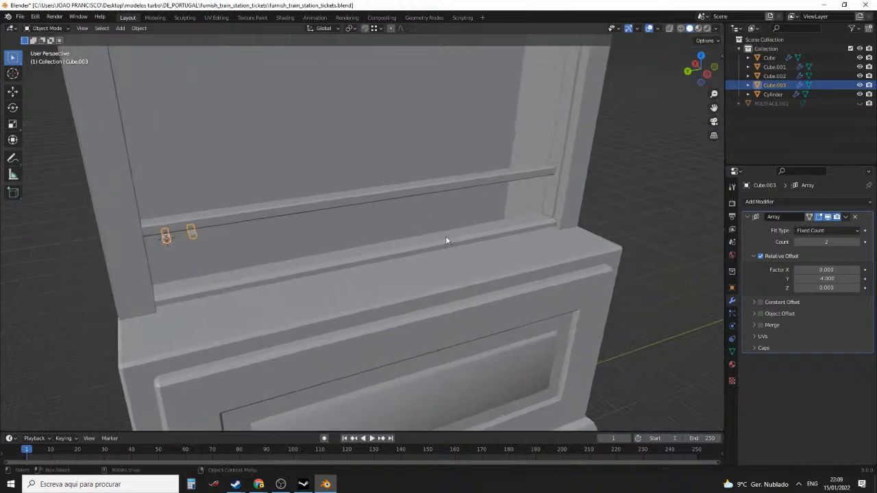
double_click(838, 278)
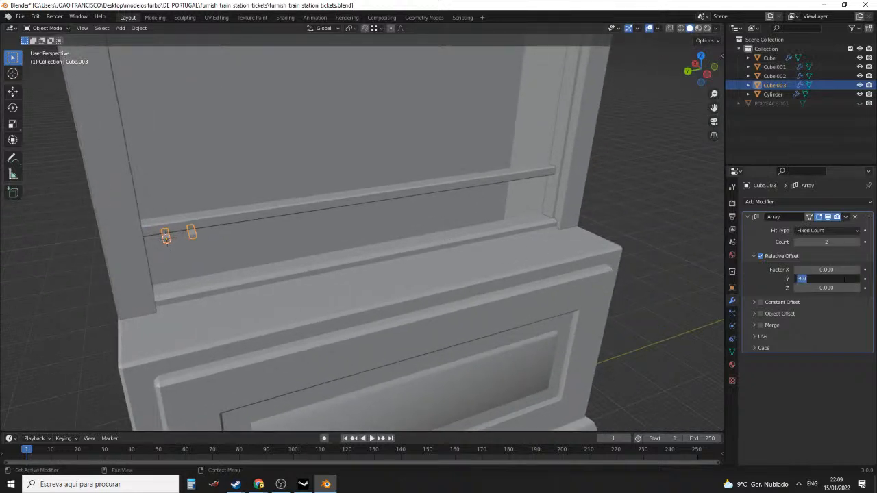
type("5")
key("Return")
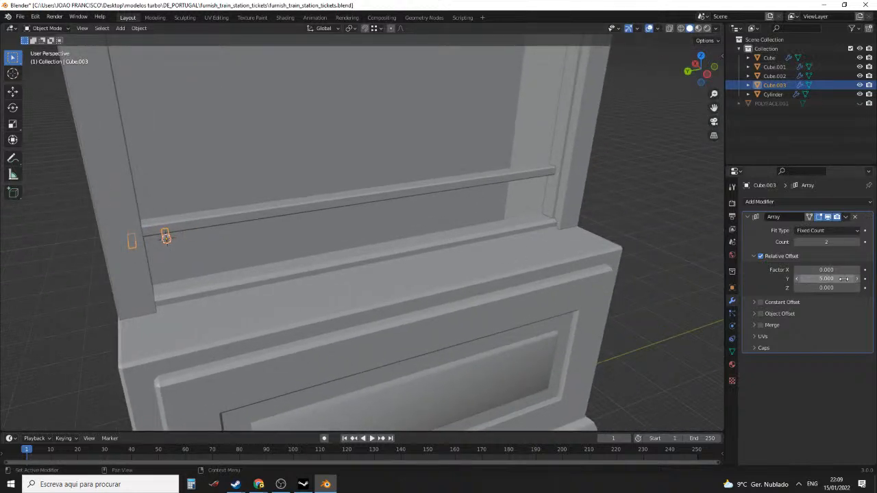
double_click(844, 278)
key("BackSpace")
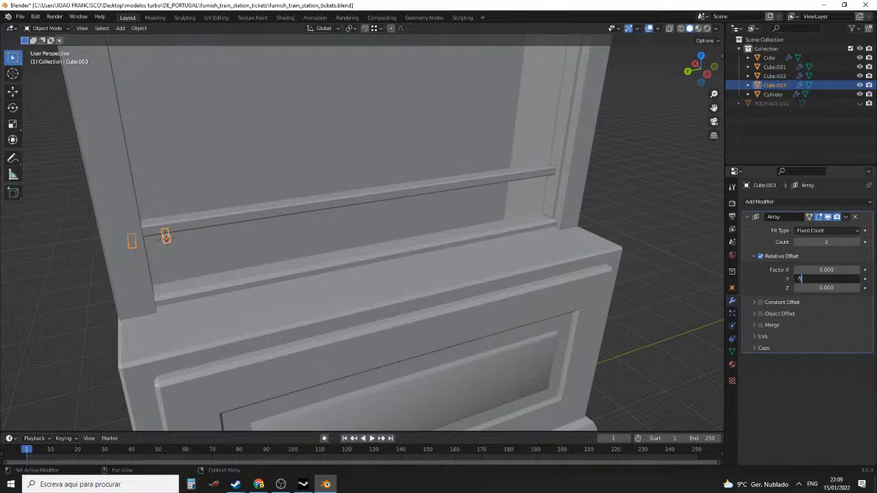
key("Return")
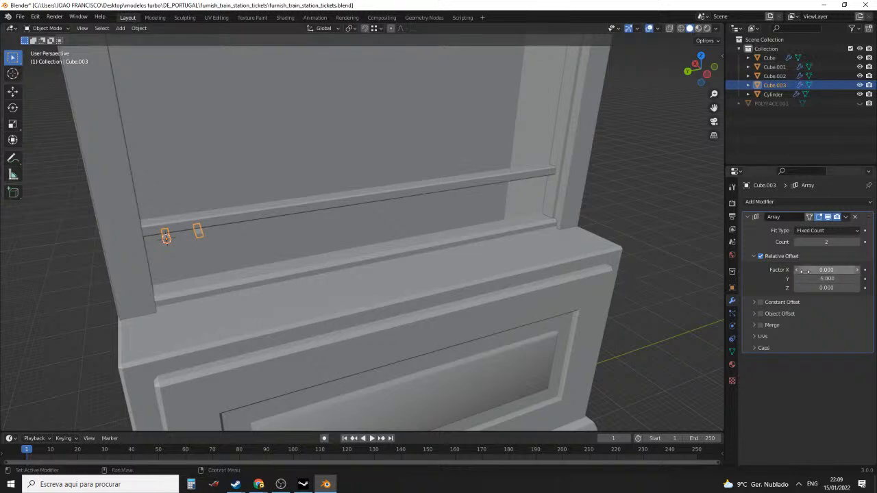
mouse_move(836, 242)
left_mouse_down()
mouse_move(865, 243)
mouse_move(828, 254)
left_mouse_up()
middle_click_drag(549, 255, 552, 232)
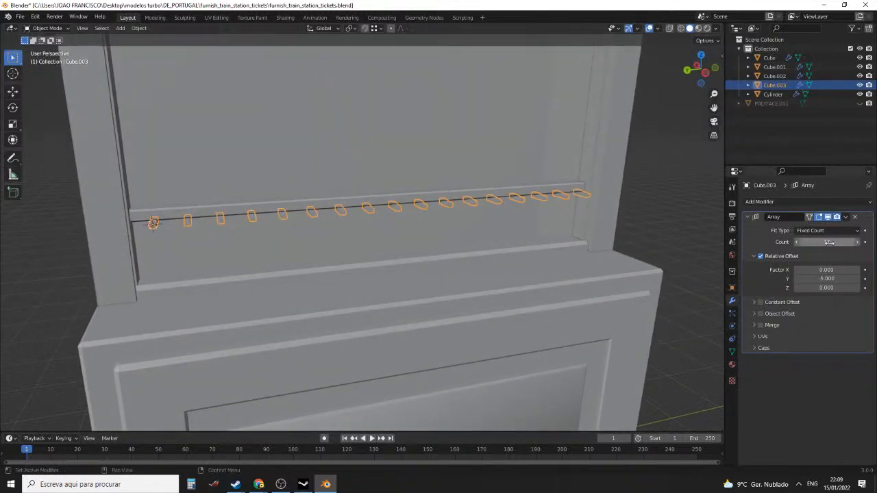
Set the array's Y relative offset to -8
left_click(839, 278)
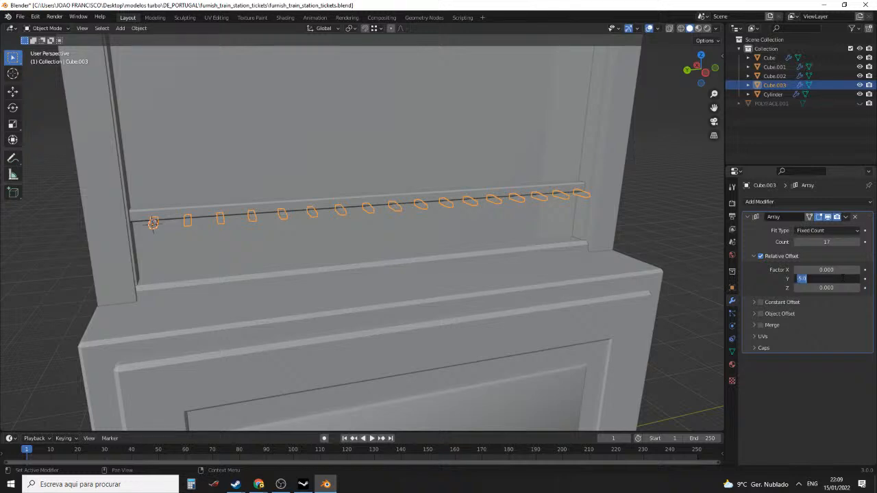
key("BackSpace")
type("-8")
key("Return")
middle_click_drag(559, 241, 528, 239)
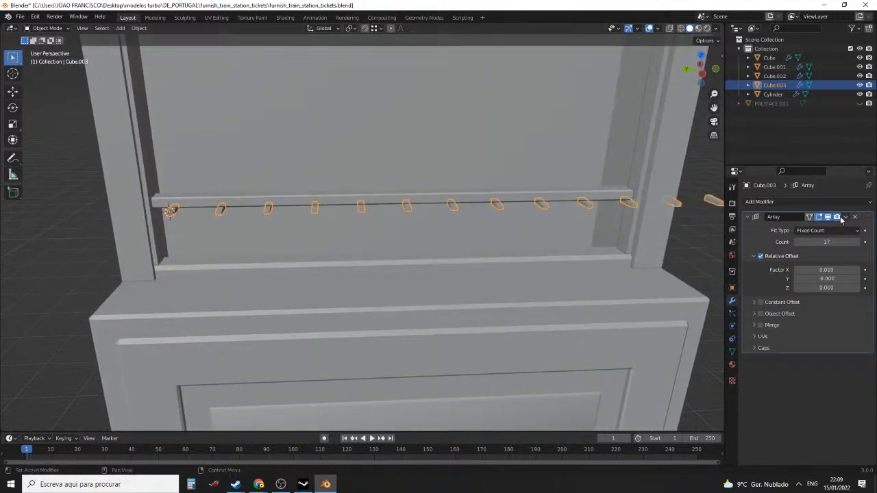
Set the array's Y relative offset to -6 and reduce its count to 14
left_click(835, 280)
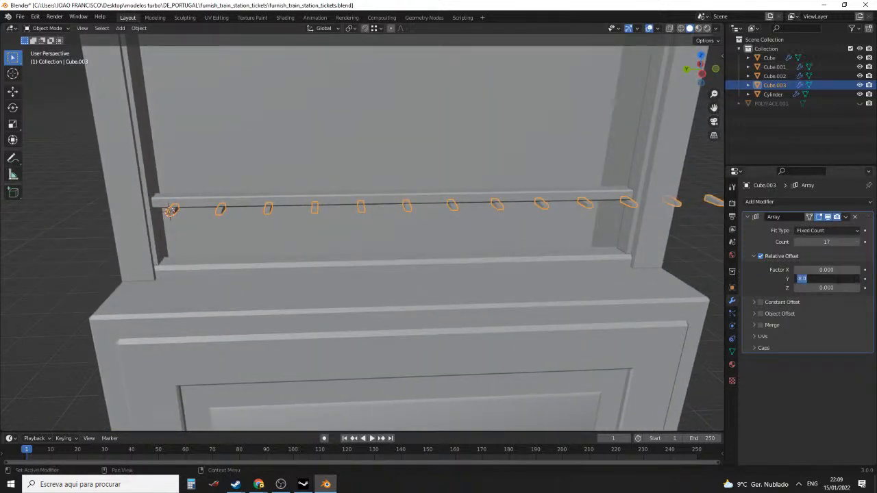
key("BackSpace")
type("-6")
key("Return")
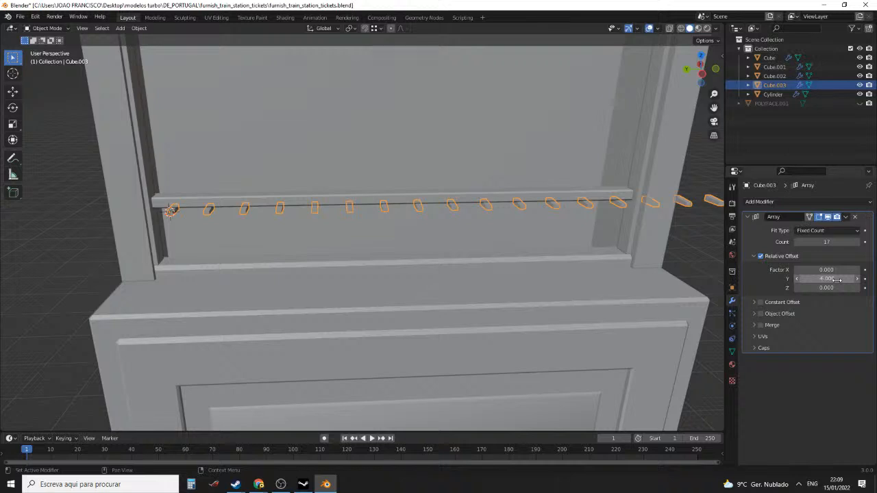
scroll(404, 237, "down", 6)
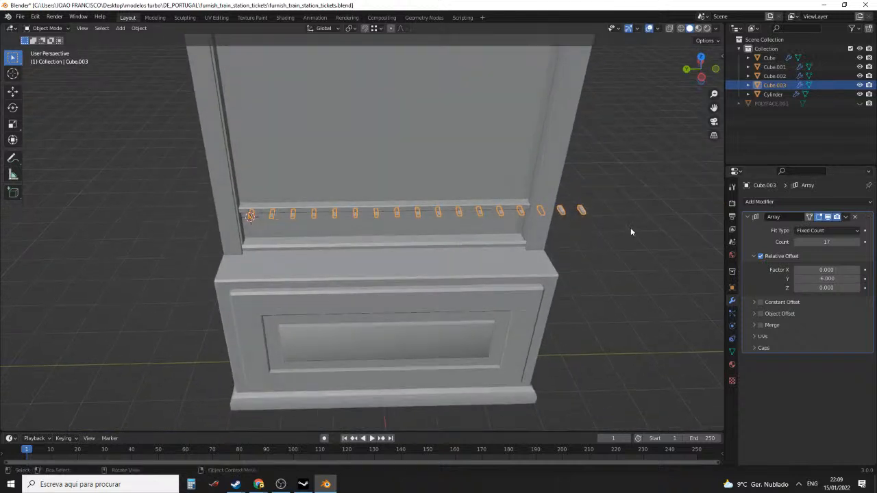
left_click(799, 242)
left_click(798, 243)
left_click(798, 242)
middle_click_drag(553, 243, 315, 250)
Try to move the block's geometry about -1.06 m along Y in Edit Mode
key("Tab")
scroll(436, 256, "down", 3)
scroll(322, 247, "down", 3)
scroll(338, 247, "up", 1)
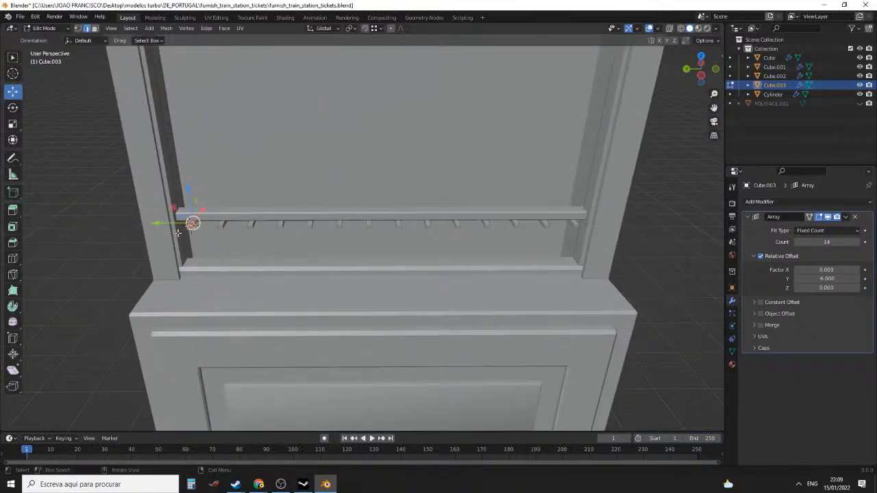
left_click_drag(162, 225, 170, 226)
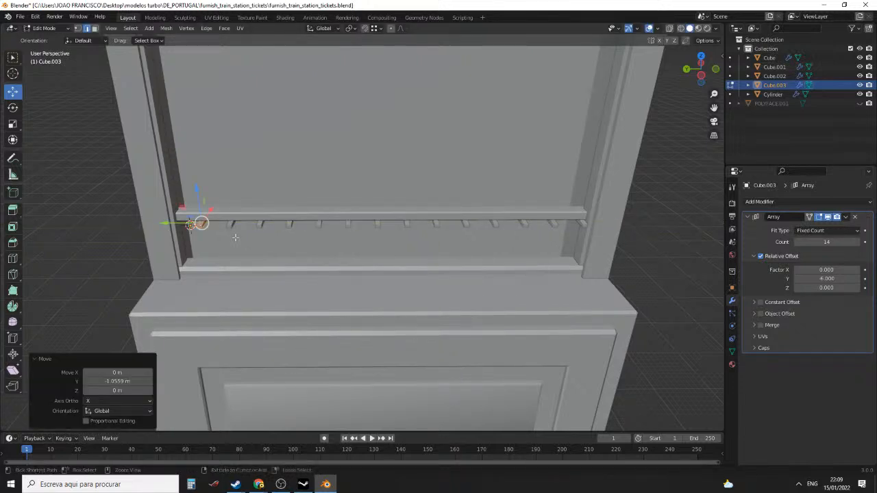
key("ctrl+z")
key("Tab")
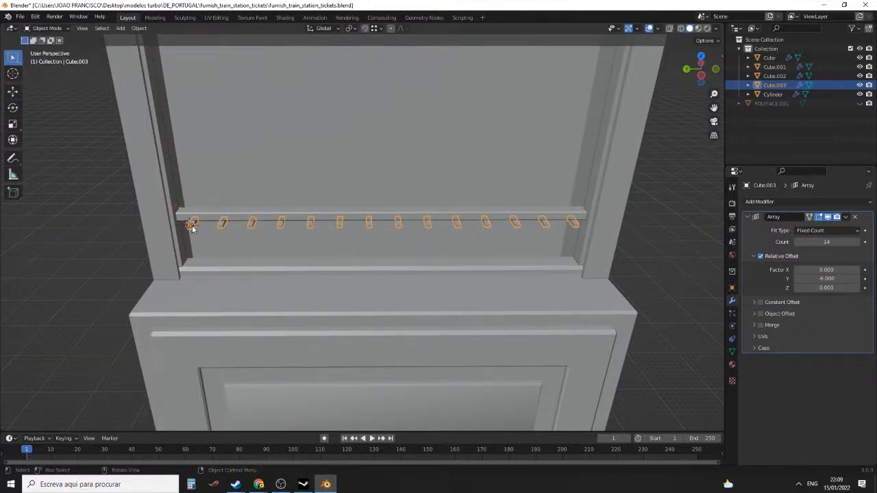
Move the arrayed blocks about -1.15 m along Y in Object Mode and set the Y relative offset to -5.7
left_click(196, 227)
left_click(195, 228, "shift")
left_click(12, 91)
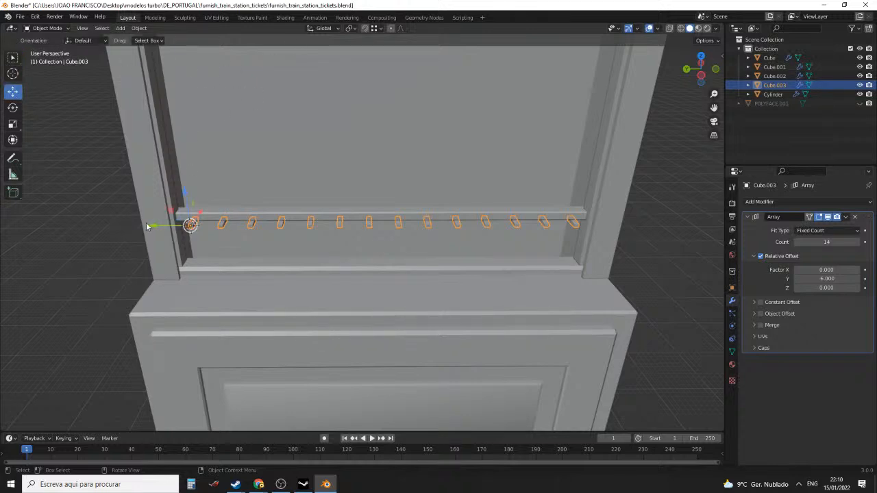
left_click_drag(154, 230, 167, 226)
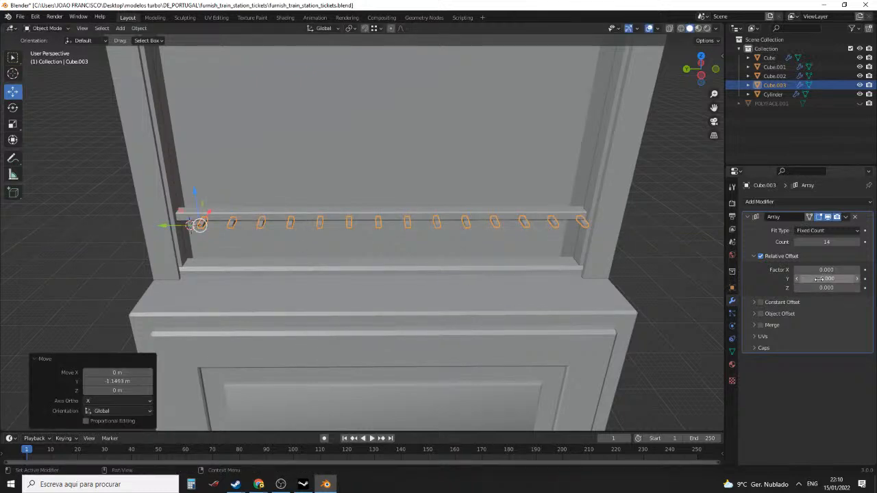
left_click_drag(827, 278, 832, 279)
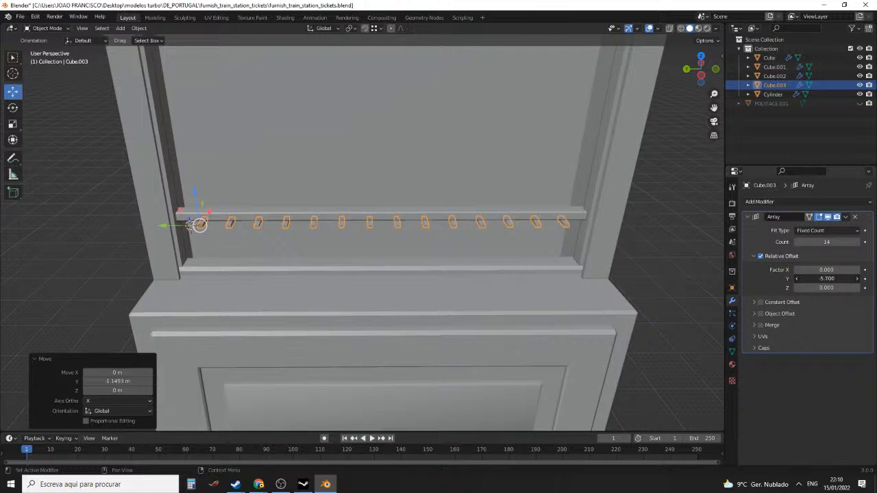
Snap the 3D cursor to the arrayed block object with Cursor to Active and deselect the object
middle_click_drag(434, 235, 258, 234)
left_click(653, 218)
left_click(258, 235)
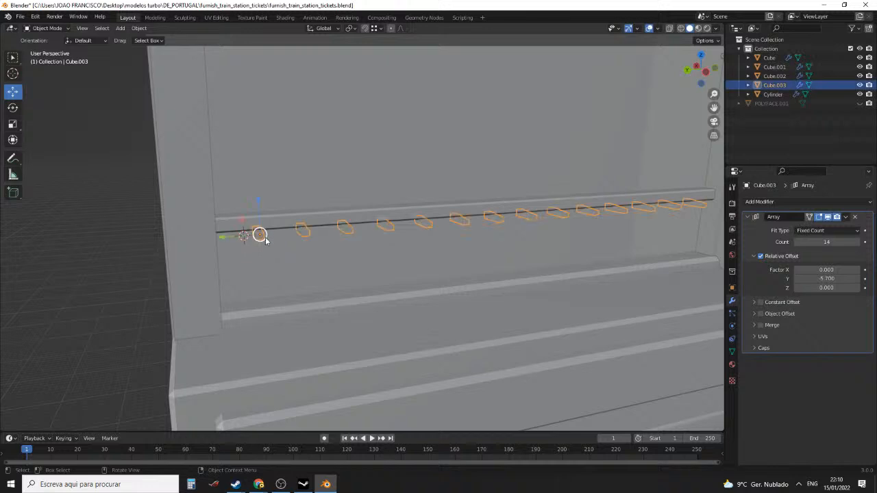
key("F3")
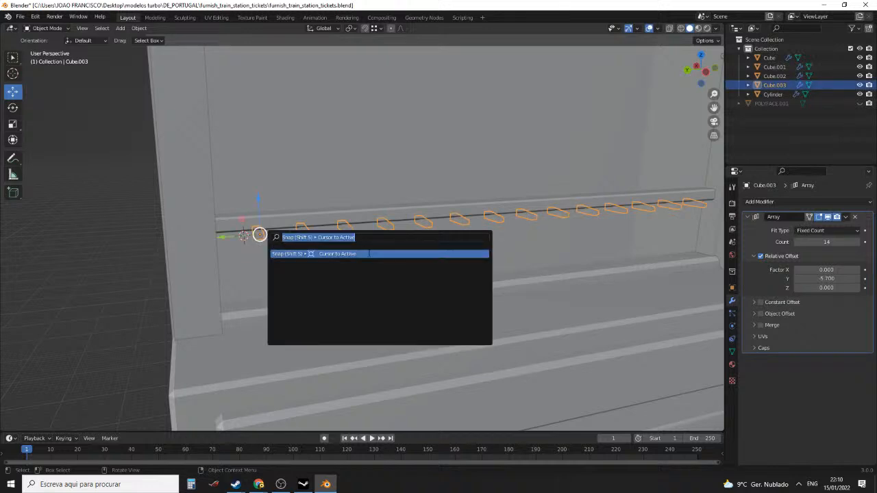
left_click(368, 252)
middle_click_drag(349, 255, 379, 263)
left_click(617, 224)
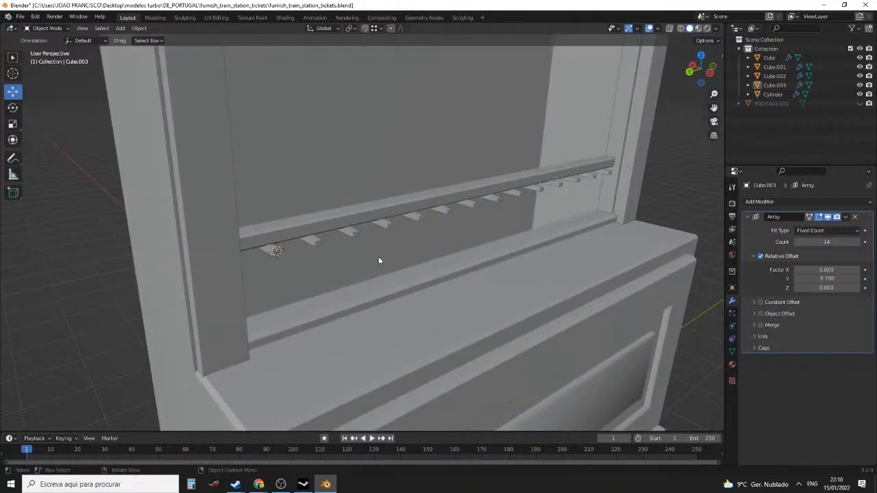
scroll(378, 261, "down", 3)
middle_click_drag(621, 190, 488, 224)
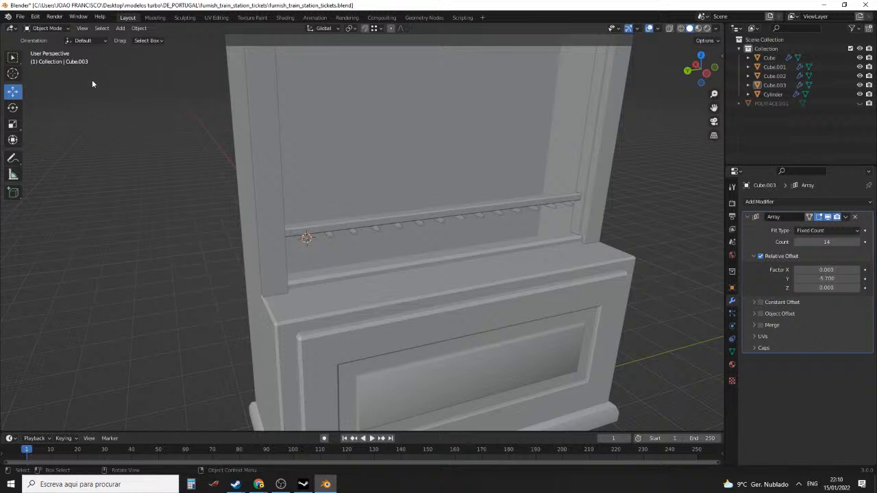
Enter Edit Mode on the arrayed block and select the first block's bottom face in face selection mode
scroll(370, 231, "up", 4)
middle_click_drag(370, 231, 363, 186)
left_click(247, 211)
key("Tab")
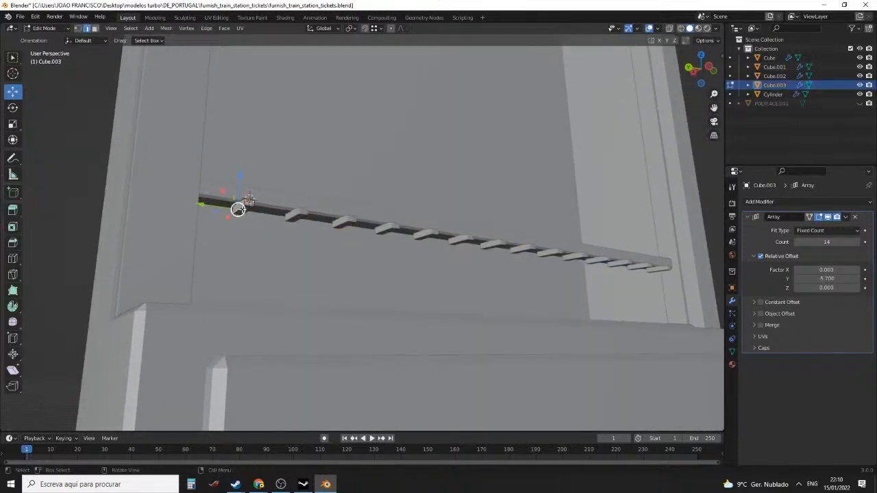
key("3")
mouse_move(259, 485)
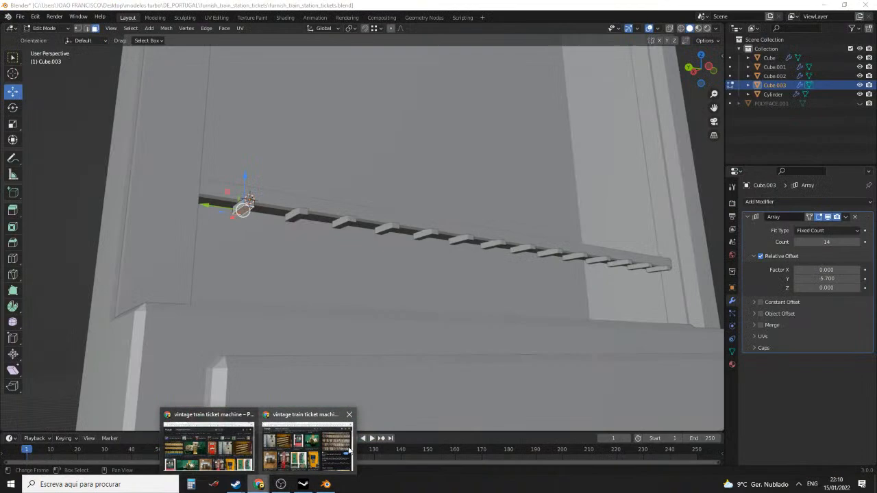
mouse_move(341, 450)
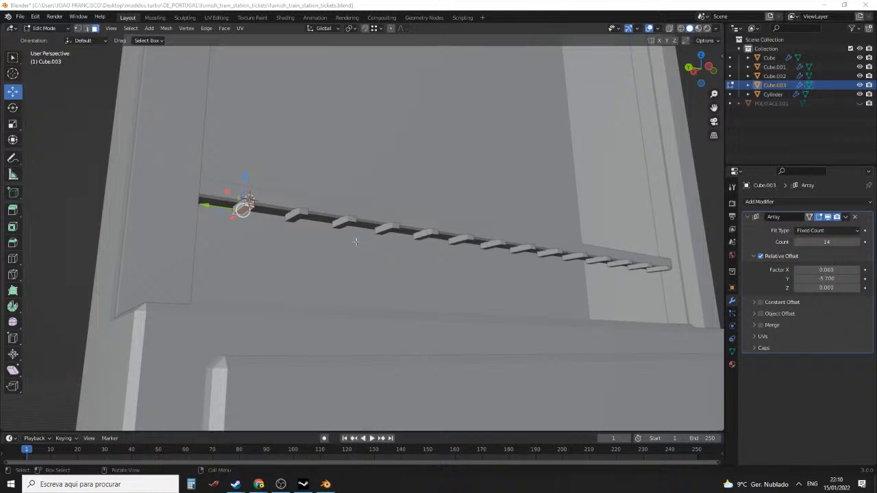
Try to stretch the block downward by moving its bottom face along Z
middle_click_drag(356, 242, 266, 225)
key("g")
key("z")
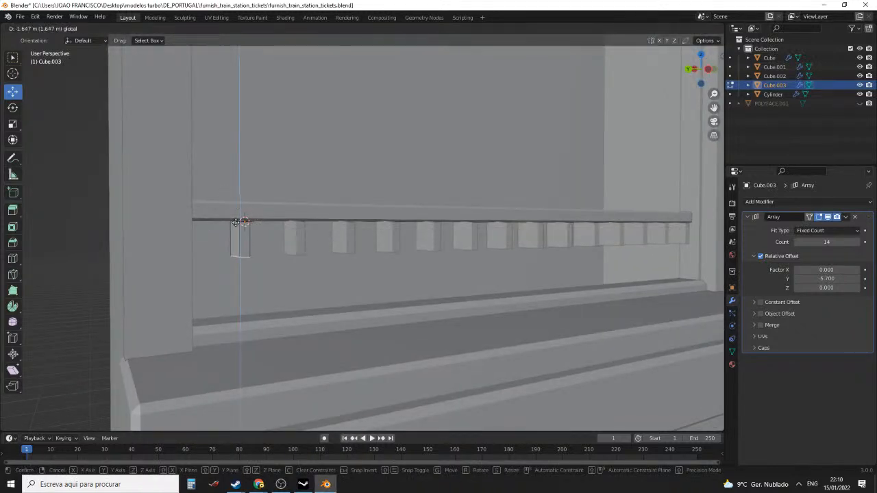
left_click(291, 245)
key("ctrl+z")
middle_click_drag(336, 258, 329, 251)
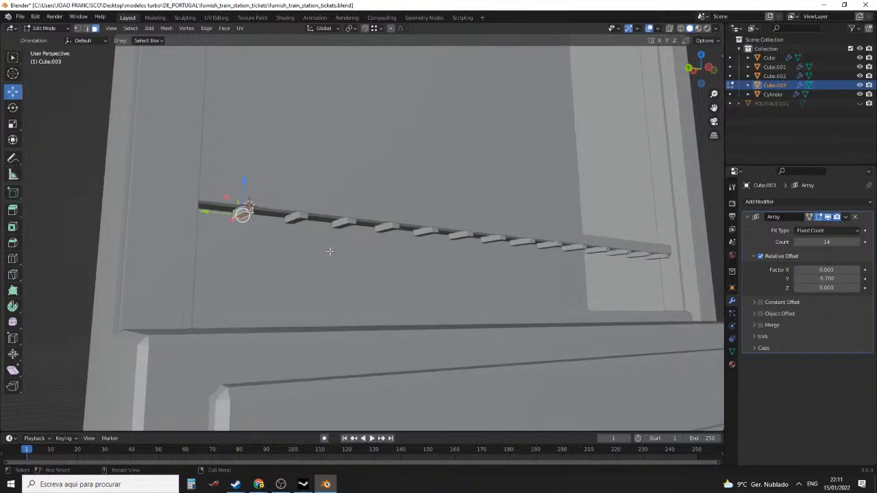
Duplicate the first block's bottom face and move the copy about -4.65 m along Z
key("shift+d")
right_click(329, 252)
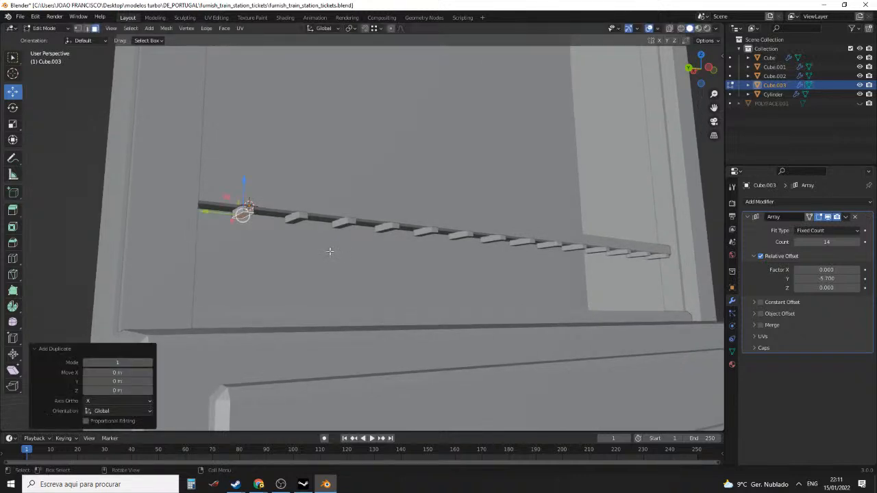
key("g")
key("z")
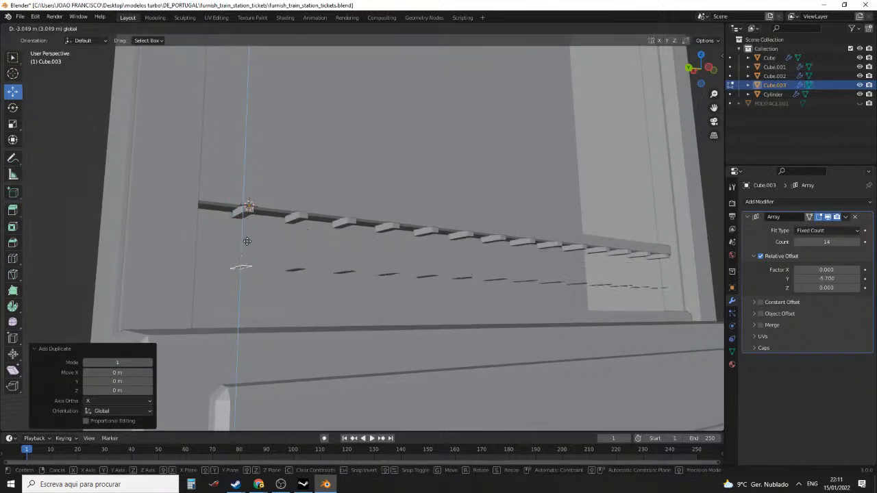
left_click(247, 281)
middle_click_drag(247, 281, 414, 321)
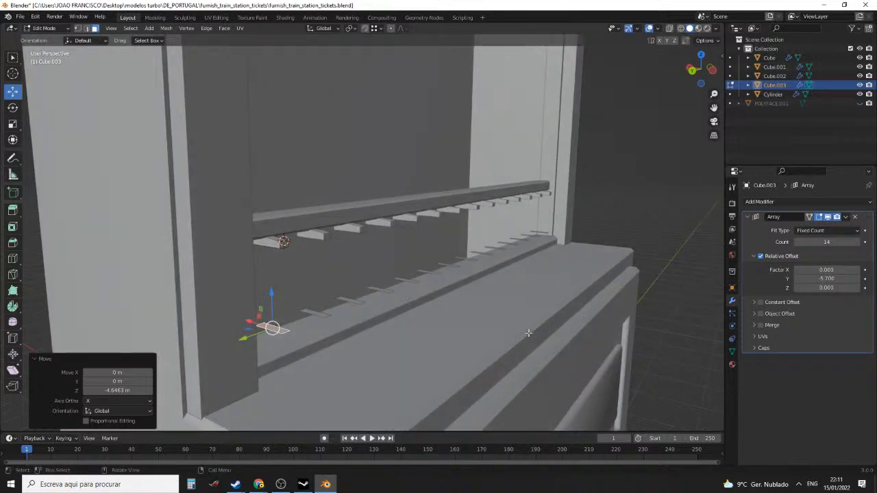
Rotate the duplicated face 90° about Y so it stands upright and raise it about 2.53 m along Z
key("r")
key("y")
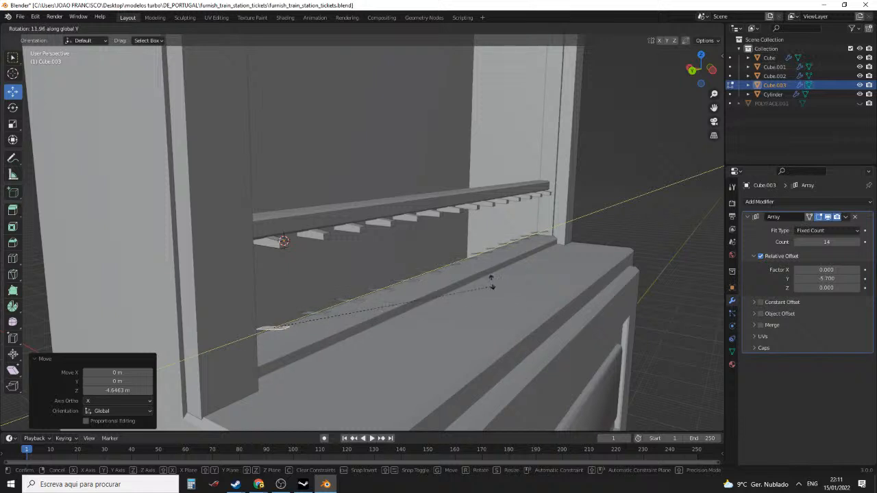
type("90")
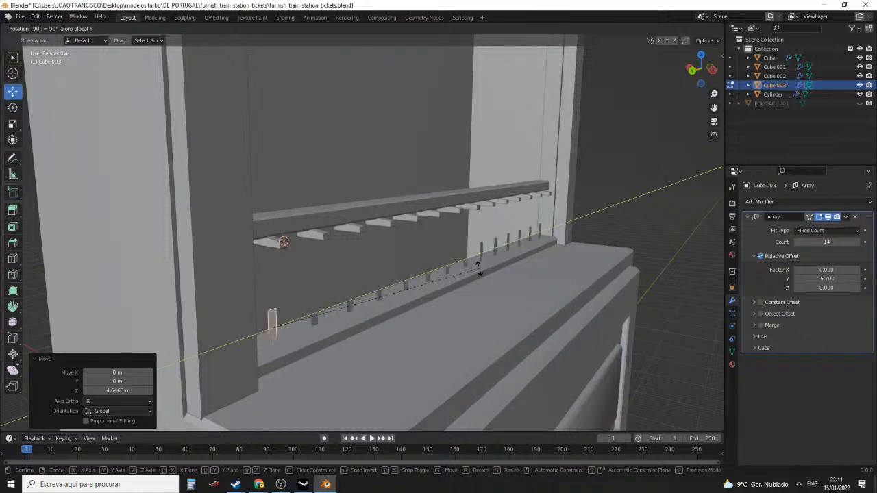
key("Return")
middle_click_drag(321, 308, 263, 294)
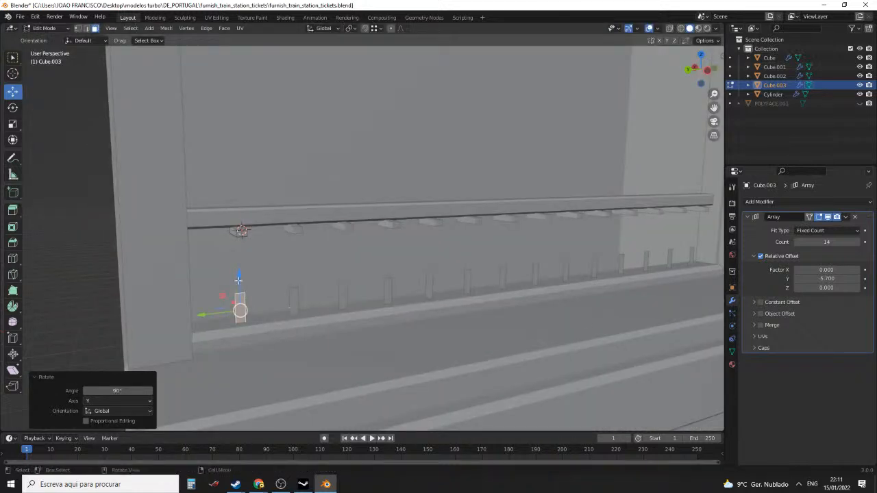
left_click_drag(240, 281, 255, 239)
key("s")
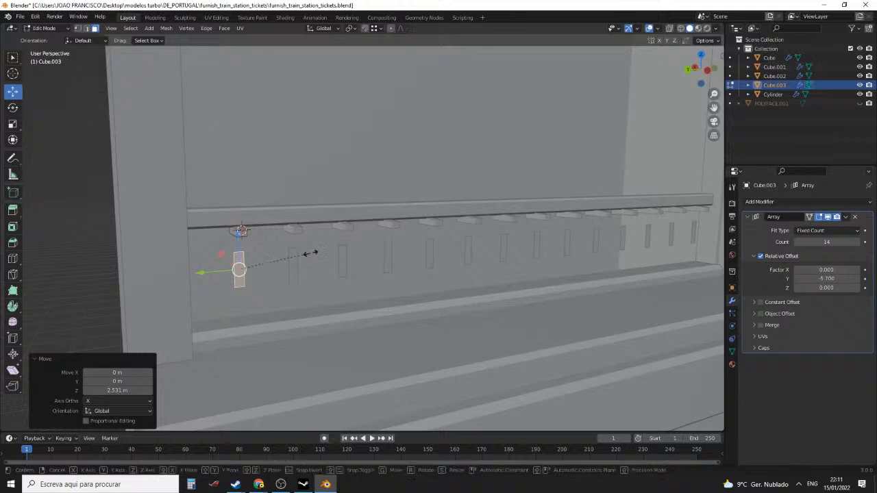
right_click(351, 254)
middle_click_drag(353, 255, 380, 283)
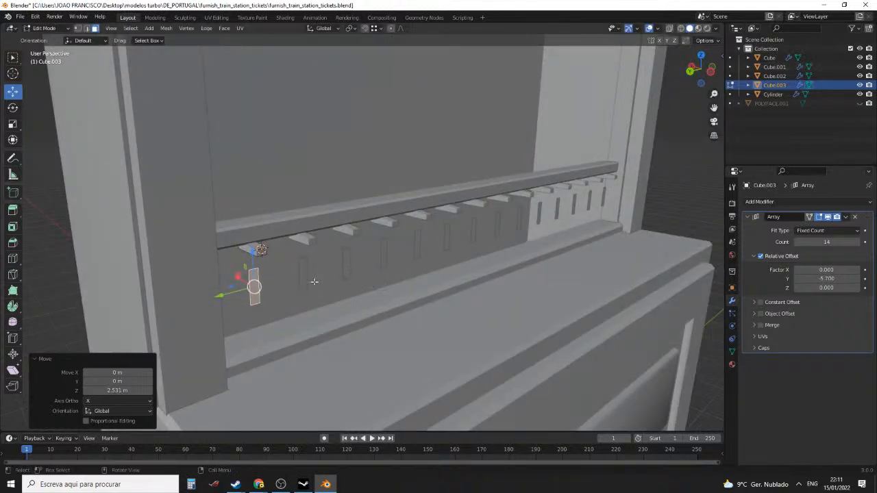
Snap the 3D cursor to the upright face with Cursor to Active
left_click(258, 295)
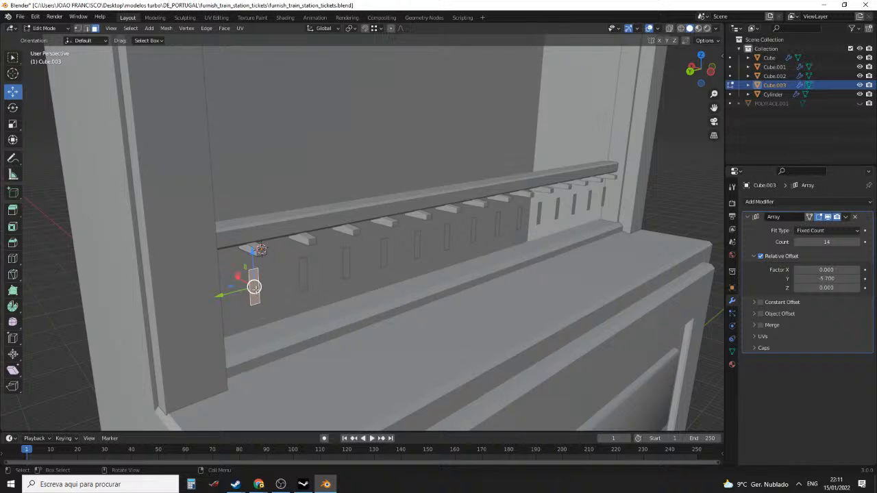
key("F3")
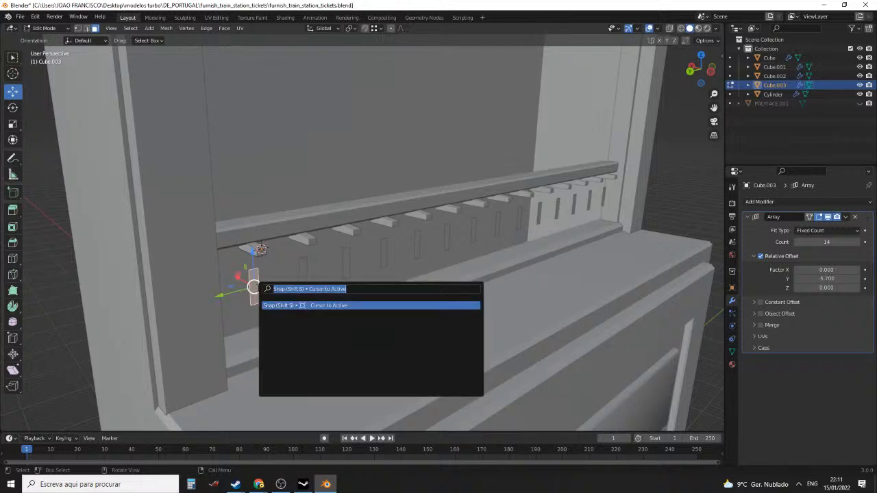
key("Return")
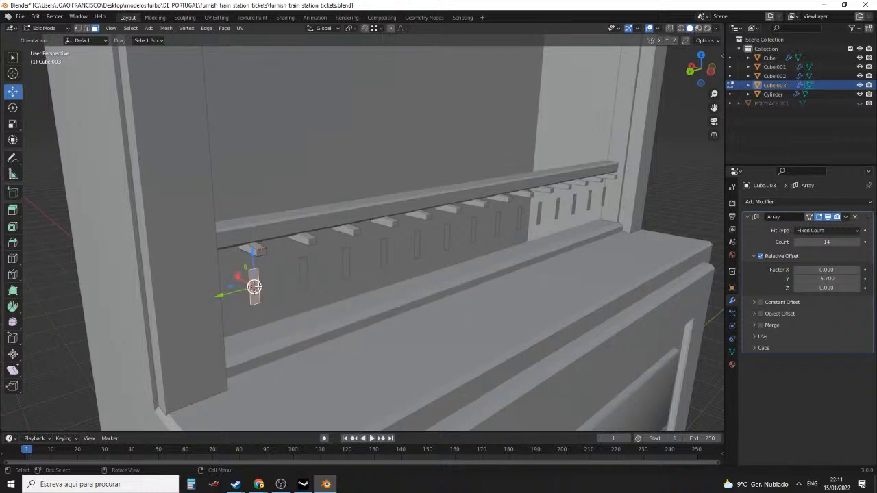
Separate the upright face into its own object and enter Edit Mode on that new object
key("p")
left_click(258, 284)
key("Tab")
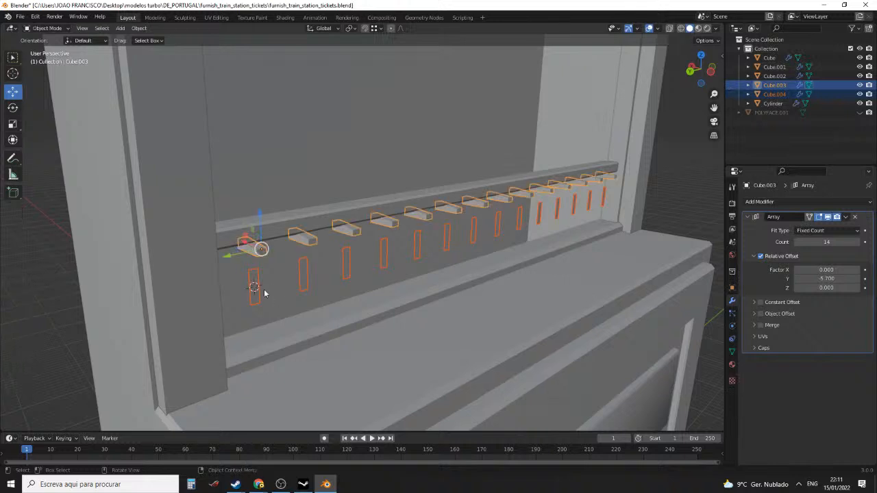
left_click(258, 292)
key("Tab")
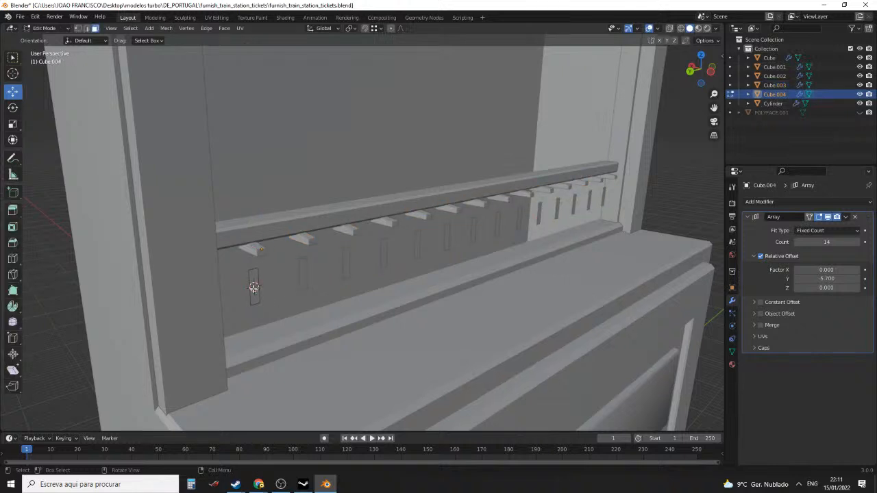
Try an array Y relative offset of -2.1 on the separated face
key("a")
key("KP_Decimal")
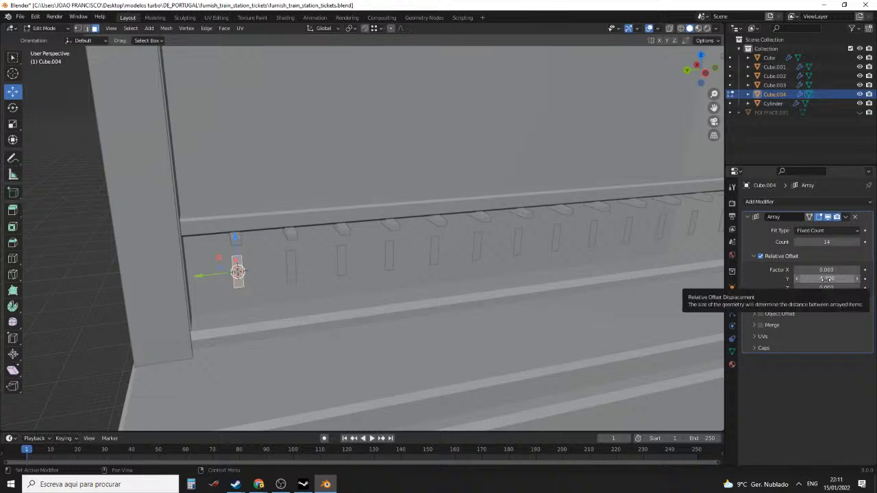
left_click_drag(826, 279, 812, 278)
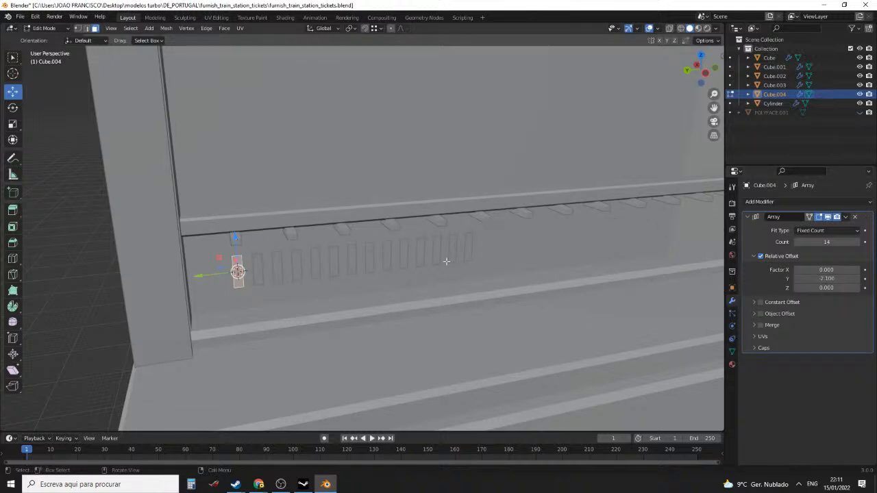
key("ctrl+z")
key("ctrl+z")
key("ctrl+z")
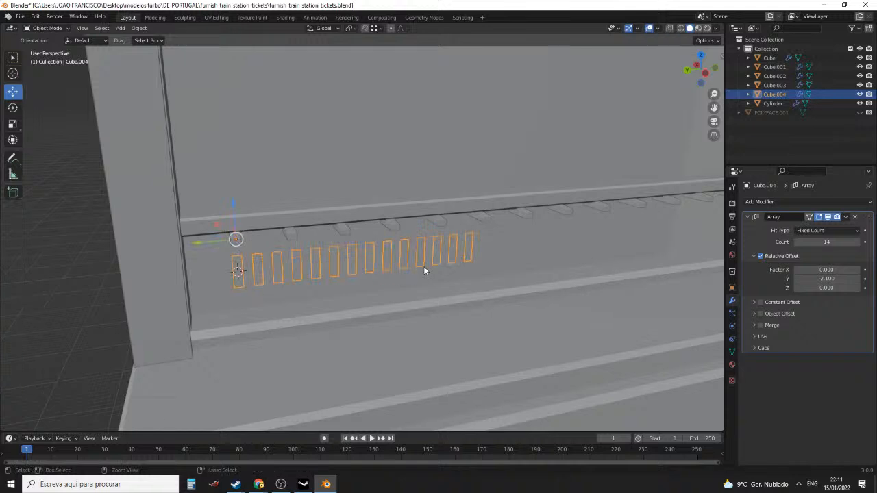
key("ctrl+z")
key("ctrl+z")
key("ctrl+z")
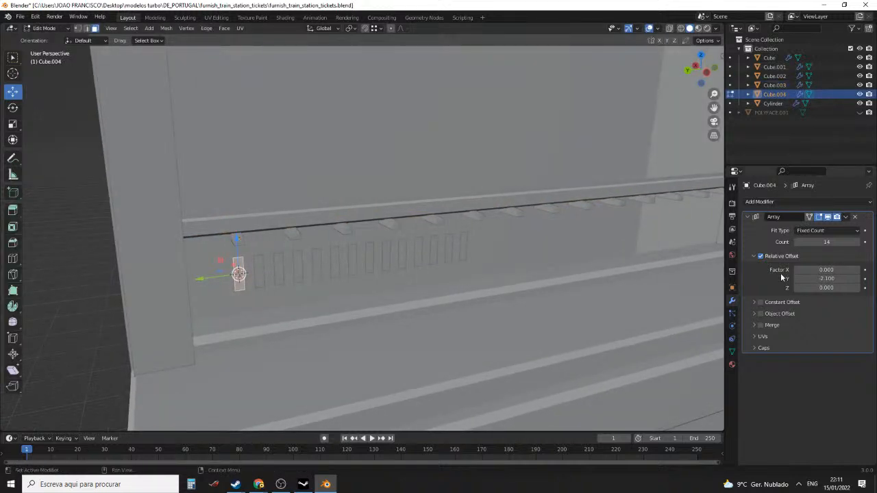
Set the separated face's array Y relative offset to -5.3
left_click_drag(826, 278, 641, 278)
middle_click_drag(427, 256, 316, 273)
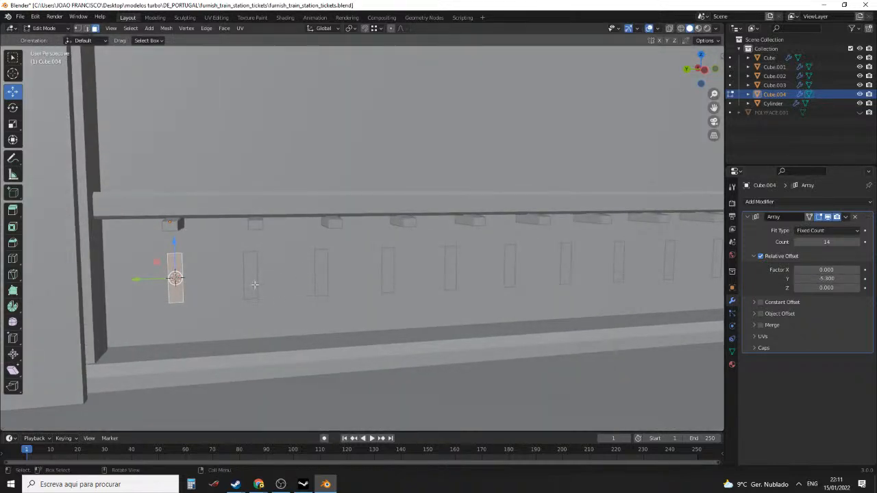
Widen the first upright face by moving both vertical edges outward along Y, and raise its top edge toward the block
key("2")
left_click(184, 274)
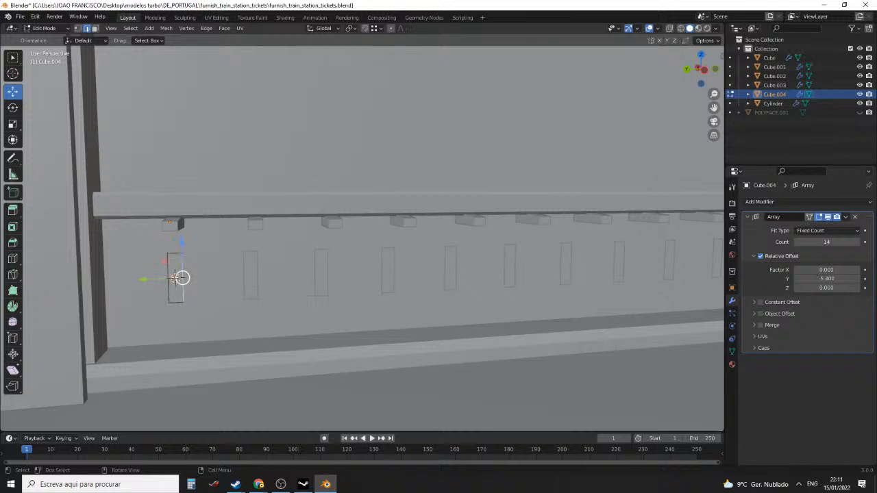
left_click_drag(146, 279, 167, 276)
middle_click_drag(170, 275, 226, 238)
left_click(191, 254)
left_click_drag(226, 238, 226, 188)
middle_click_drag(225, 187, 288, 259)
left_click(271, 267)
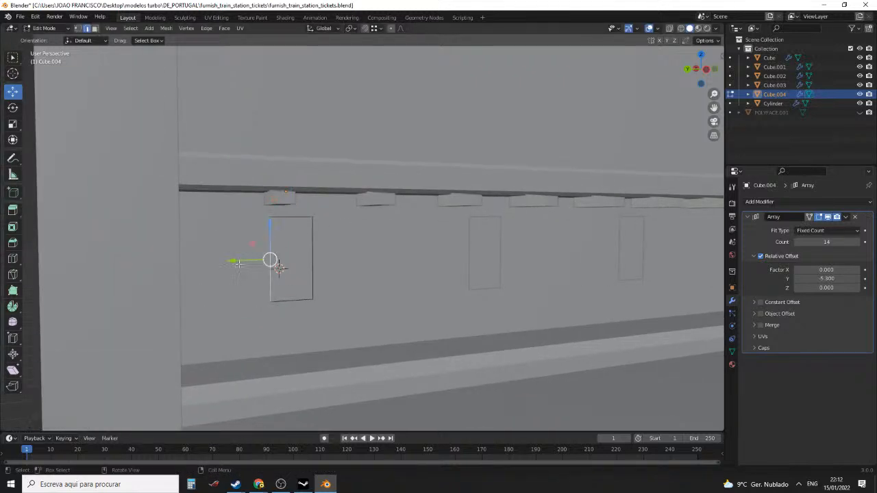
left_click_drag(237, 263, 212, 263)
middle_click_drag(214, 263, 342, 258)
Select the widened face and shift it slightly along negative X in two moves, the second about -0.13 m
left_click(341, 237)
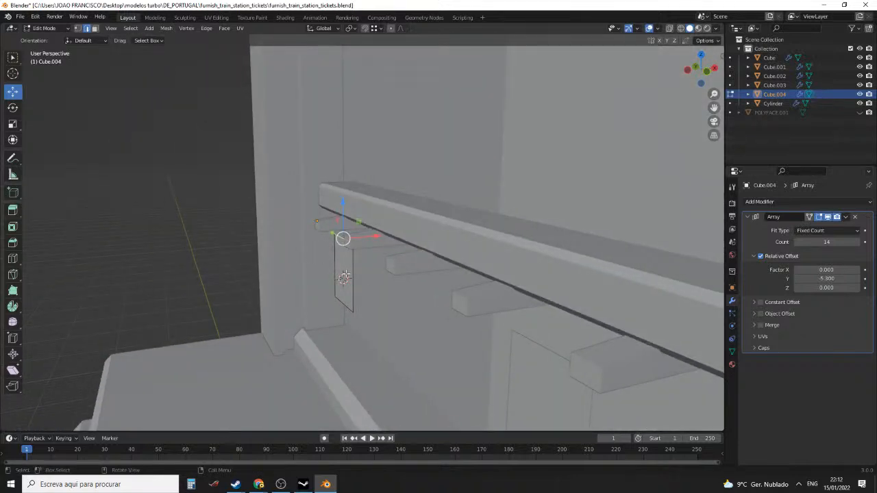
key("3")
left_click(344, 272)
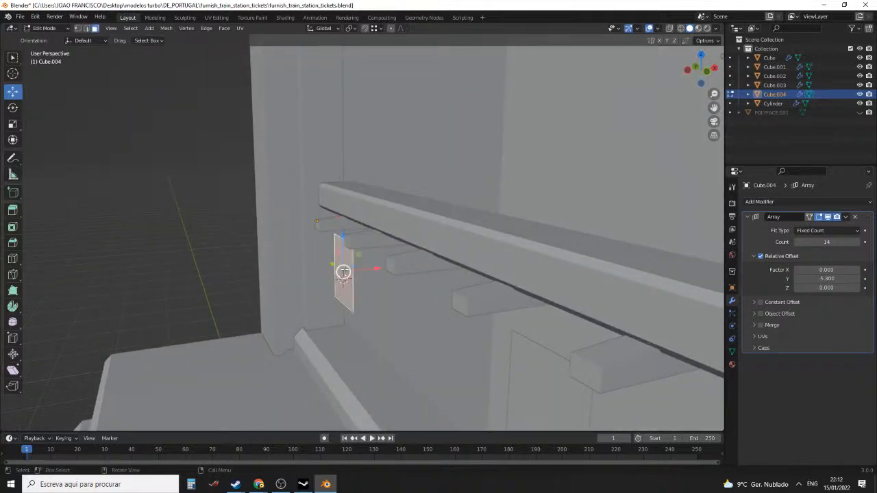
left_click_drag(375, 272, 359, 272)
middle_click_drag(358, 272, 336, 261)
left_click_drag(377, 279, 364, 278)
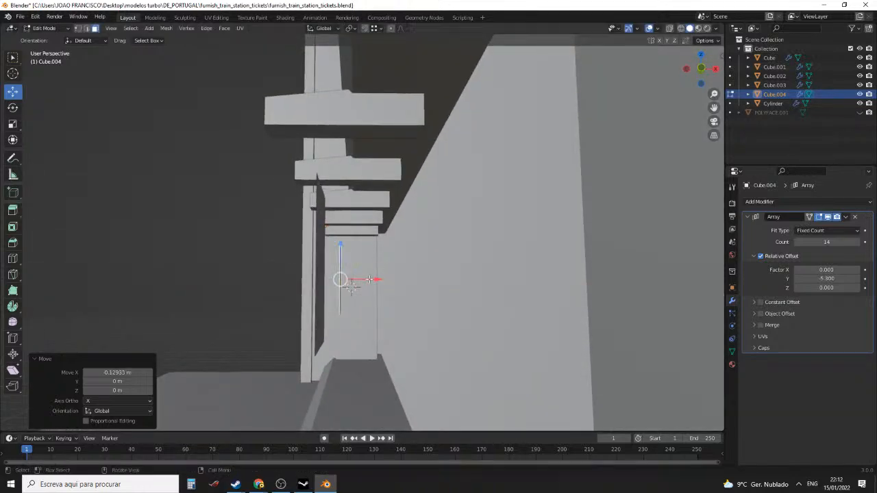
middle_click_drag(335, 292, 446, 293)
scroll(377, 293, "up", 2)
middle_click_drag(439, 217, 373, 271)
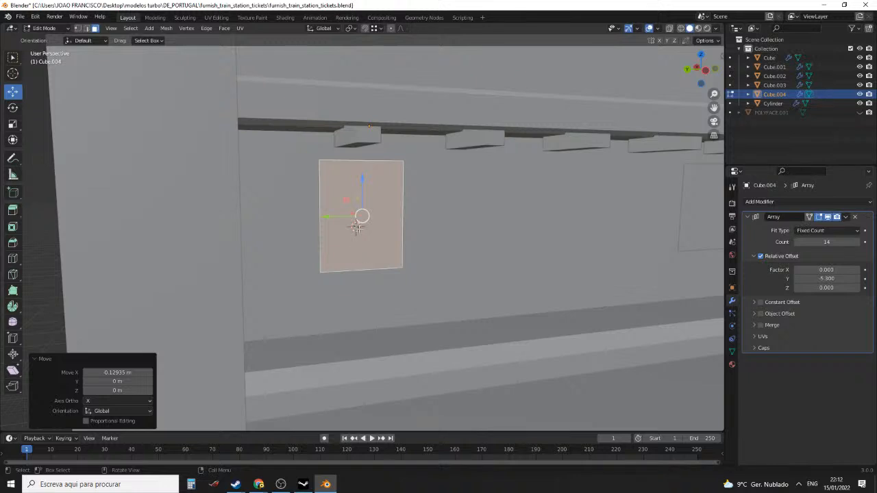
middle_click_drag(366, 231, 367, 226)
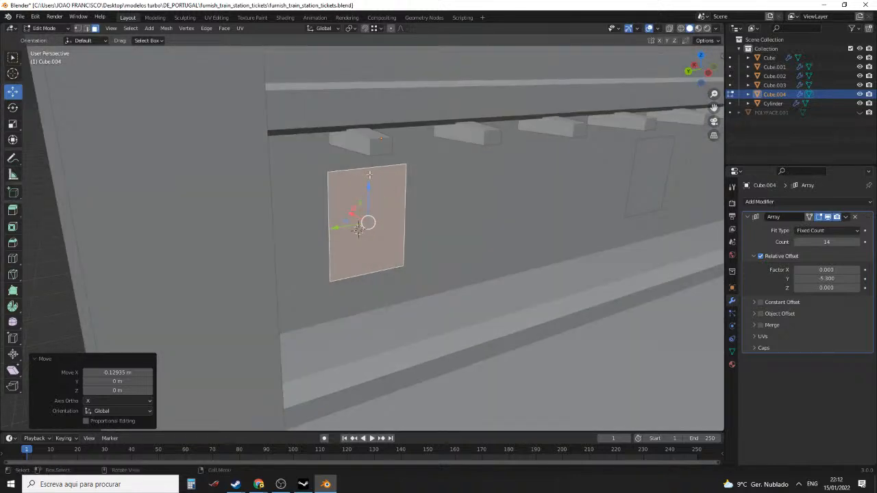
Check the German industrial train ticket cabinet reference image in the browser and return to Blender
left_click(326, 484)
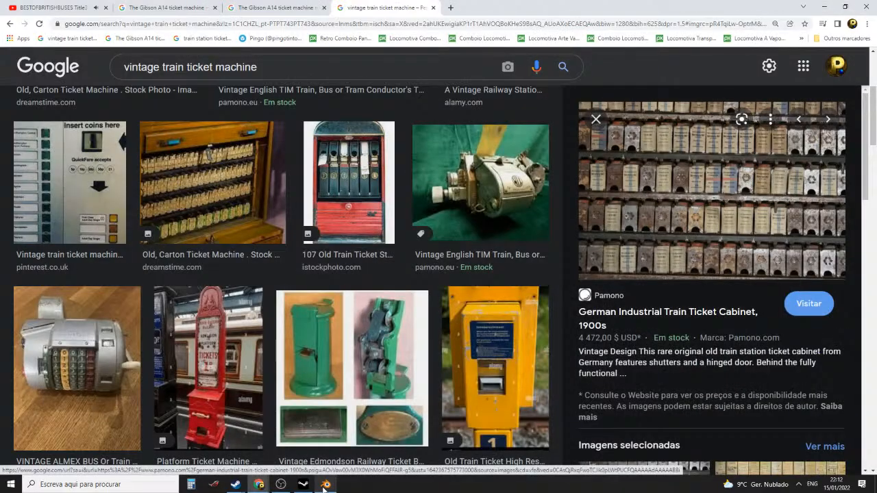
left_click(326, 484)
middle_click_drag(431, 237, 446, 235)
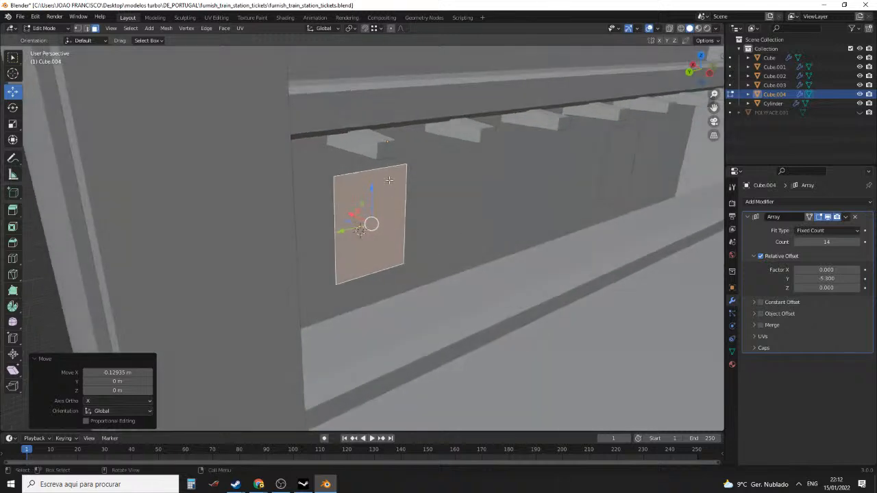
Extrude the face's top edge about 1.82 m along X and raise the new back edge slightly along Z
key("alt+a")
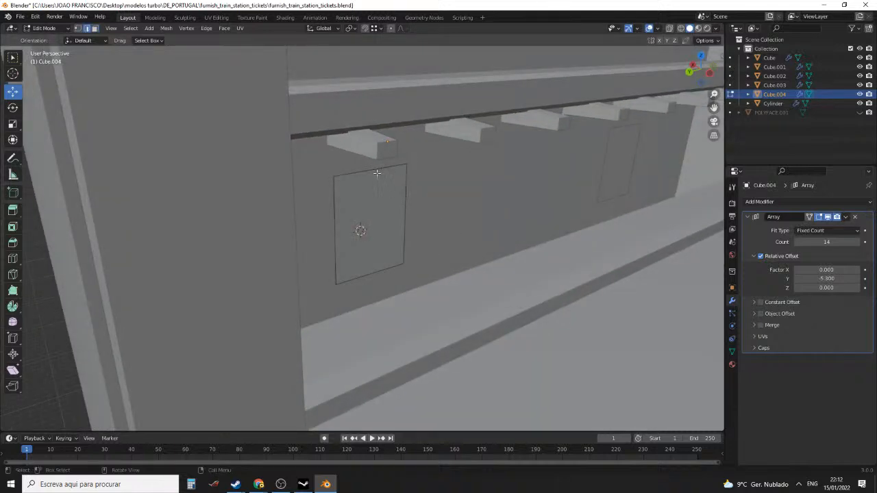
left_click(372, 170)
key("e")
key("x")
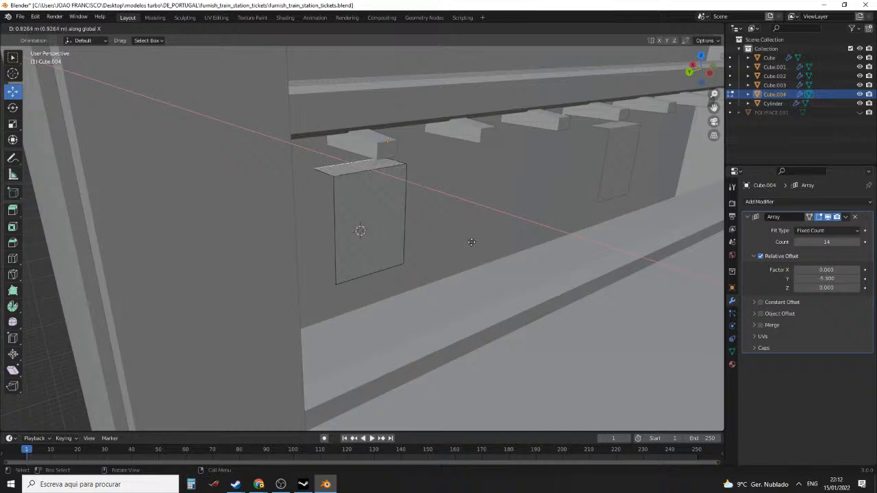
left_click(457, 230)
key("g")
key("z")
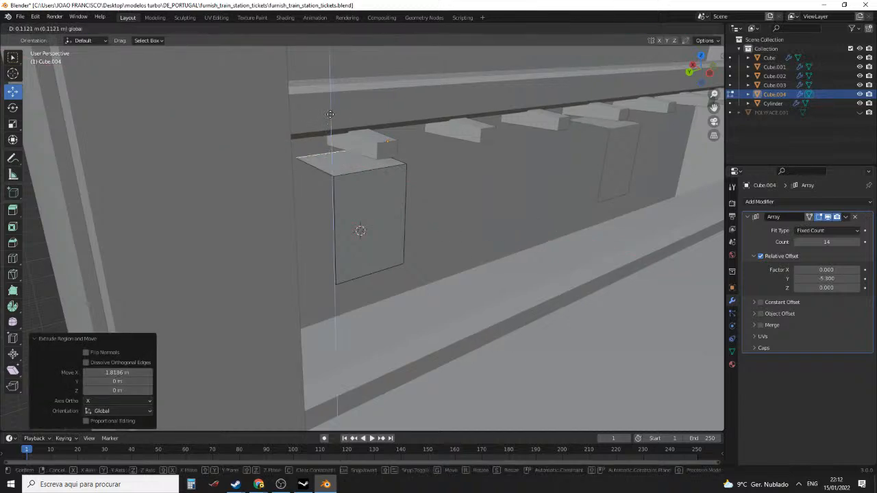
left_click(328, 111)
Select the front face's top and bottom edges and move them about -0.13 m along X
middle_click_drag(445, 144, 356, 172)
left_click(343, 158)
left_click(353, 169)
left_click(336, 268, "shift")
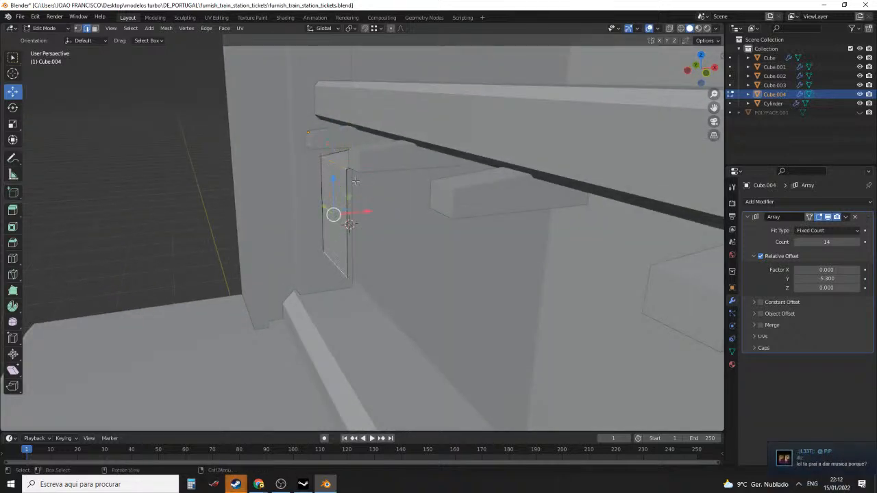
left_click_drag(364, 210, 355, 212)
middle_click_drag(355, 212, 423, 204)
middle_click_drag(366, 281, 376, 255)
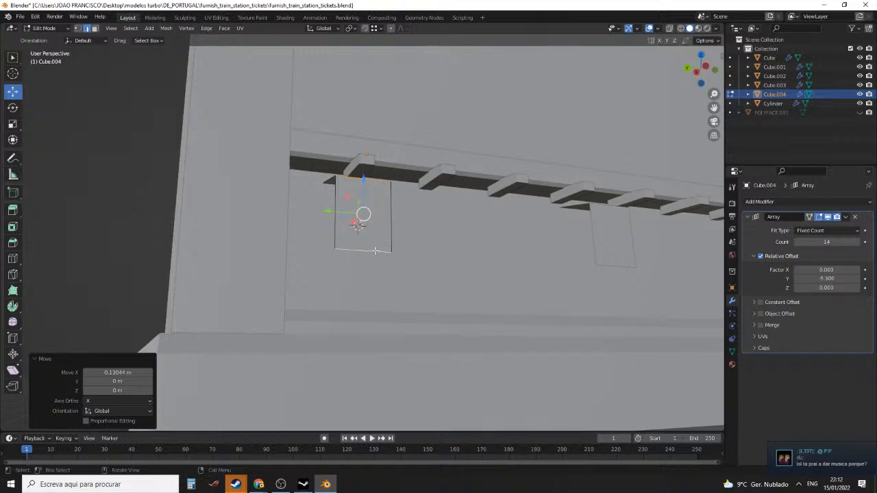
Lengthen the front face downward by moving its bottom edge about -1.82 m along Z
left_click(376, 250)
left_click_drag(364, 216, 364, 267)
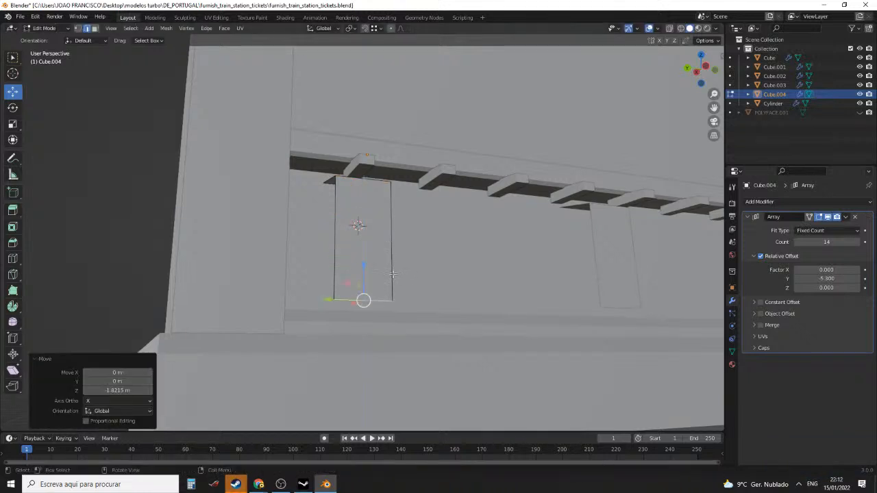
middle_click_drag(364, 268, 387, 250)
Select the first ticket holder's linked geometry and scale it by about 1.252 along Y
left_click(381, 243)
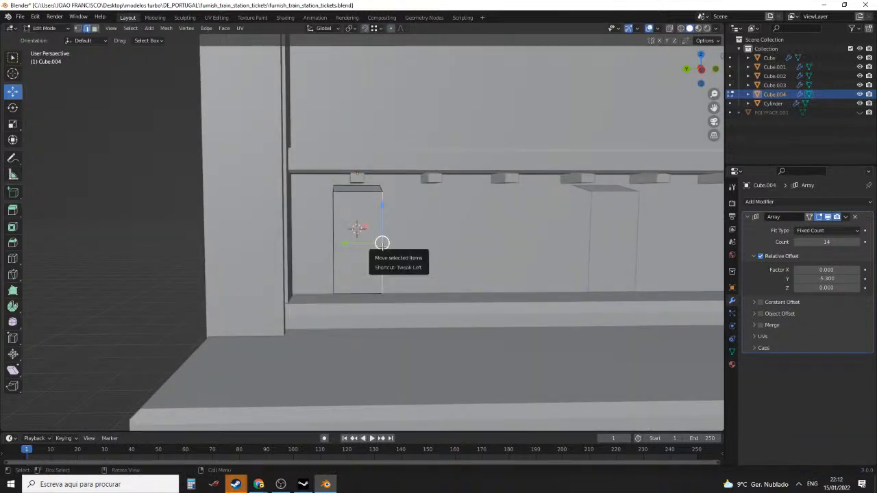
key("ctrl+l")
middle_click_drag(382, 242, 432, 247)
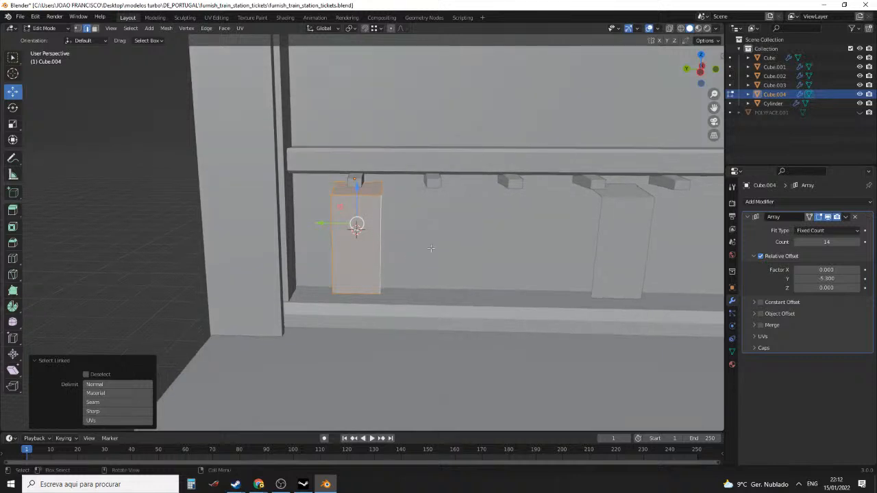
key("s")
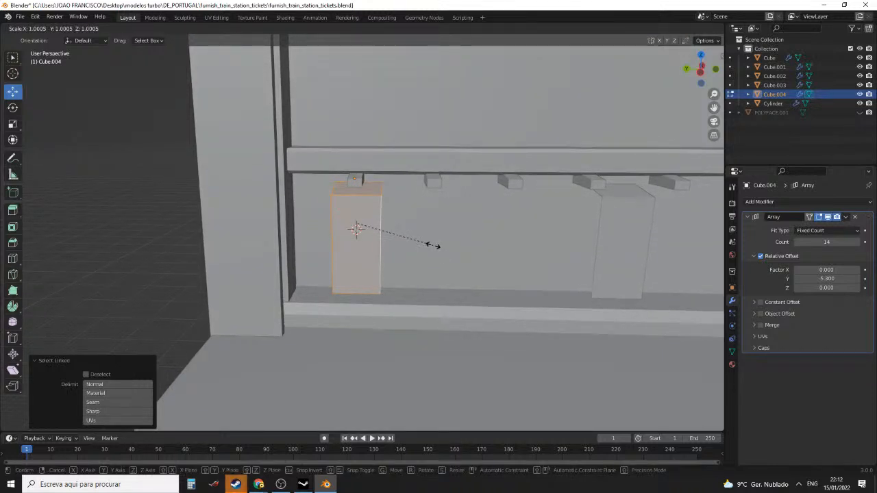
key("y")
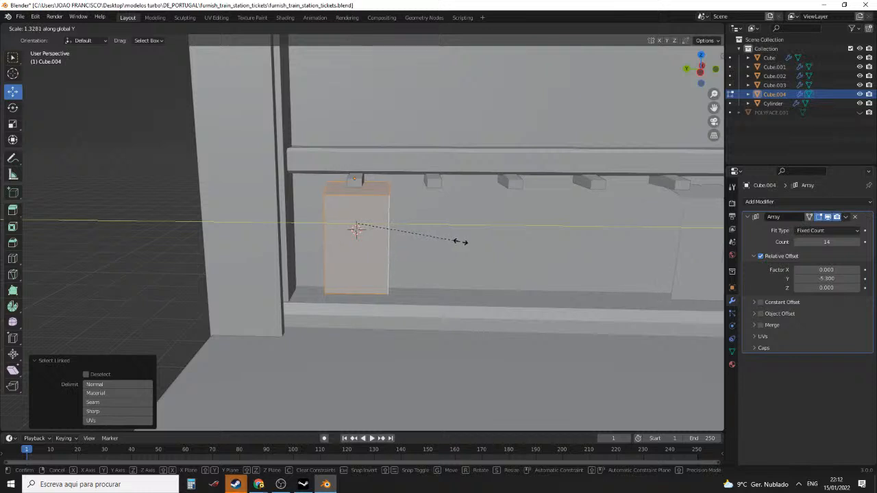
left_click(453, 242)
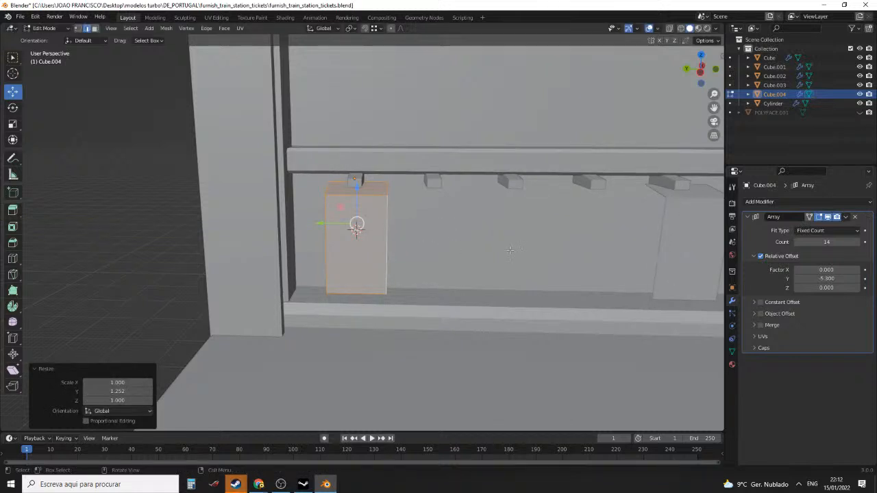
Set the ticket holder array's relative offset factor Y to -1.300
mouse_move(832, 279)
left_mouse_down()
mouse_move(816, 279)
mouse_move(876, 278)
left_mouse_up()
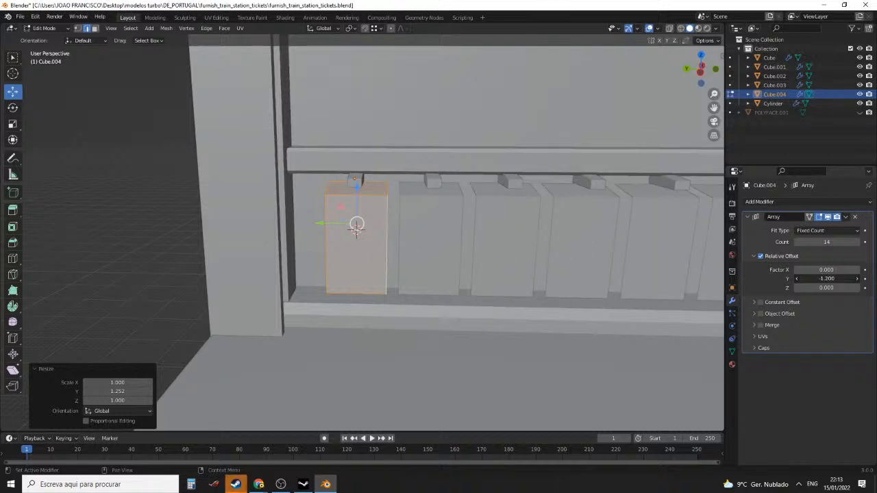
scroll(550, 231, "down", 4)
mouse_move(550, 231)
middle_mouse_down()
mouse_move(609, 231)
mouse_move(563, 223)
middle_mouse_up()
left_click_drag(836, 280, 832, 279)
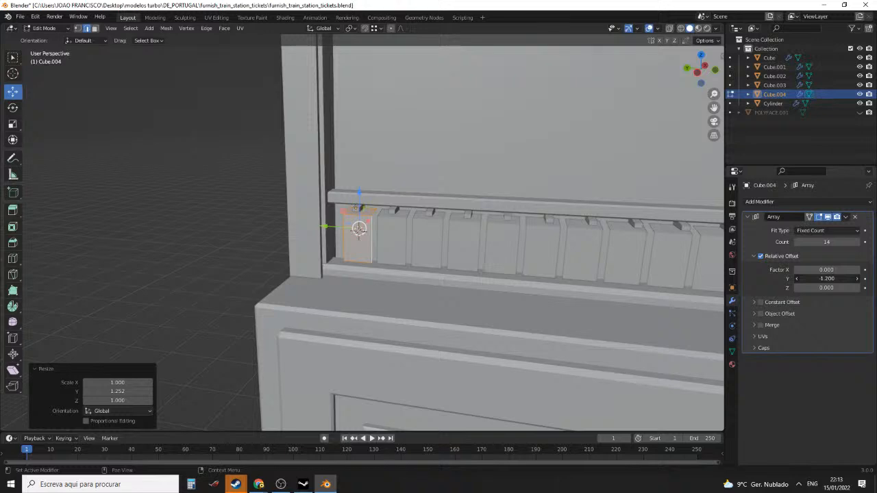
left_click_drag(832, 280, 829, 279, "ctrl")
scroll(463, 251, "up", 2)
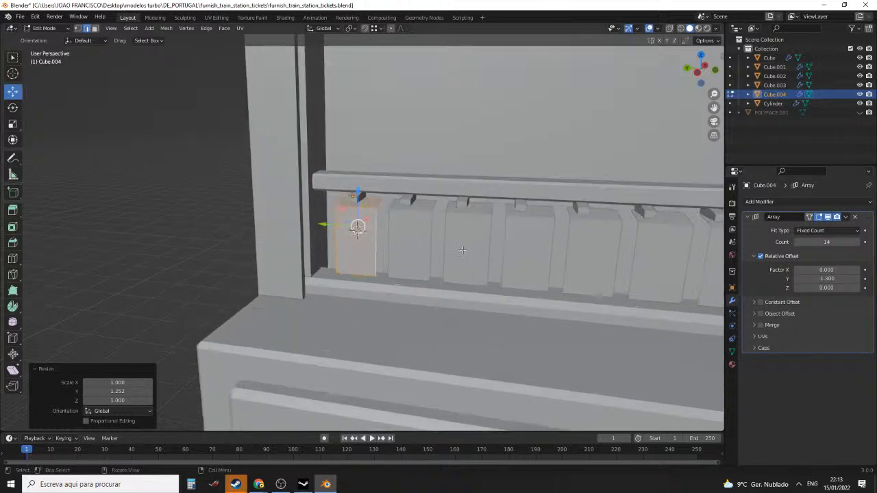
middle_click_drag(463, 250, 396, 259)
scroll(397, 259, "up", 2)
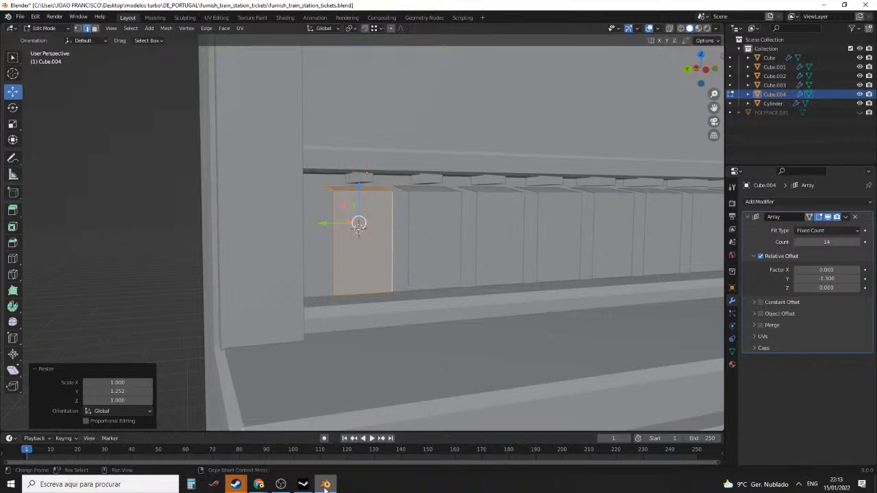
Switch to the Steam chat, reply "e o armario dos bilhetes" and return to Blender
mouse_move(235, 485)
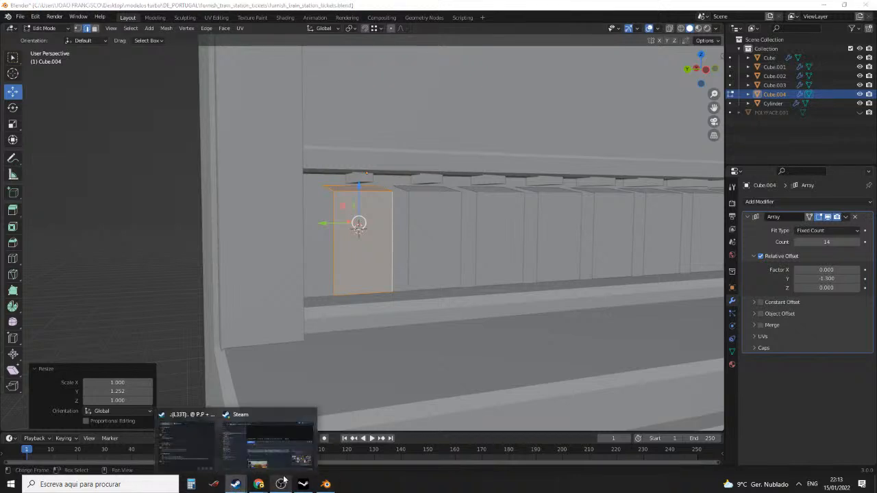
left_click(165, 441)
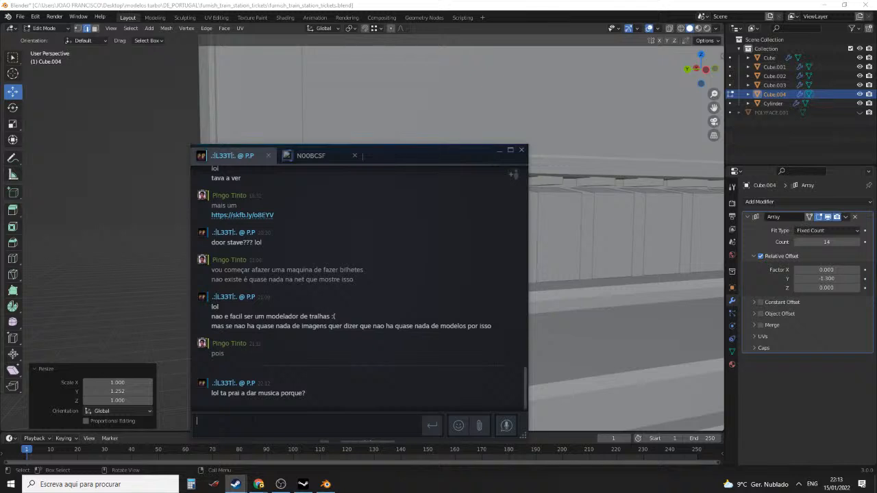
type("lhetes")
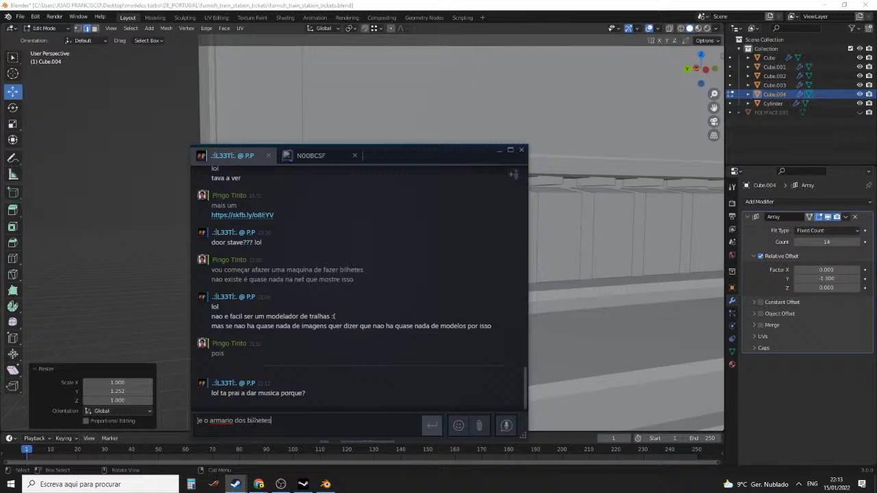
key("Return")
left_click(500, 6)
Compare the spacing of the ticket holder row with the German train ticket cabinet reference image in the browser
scroll(394, 182, "down", 3)
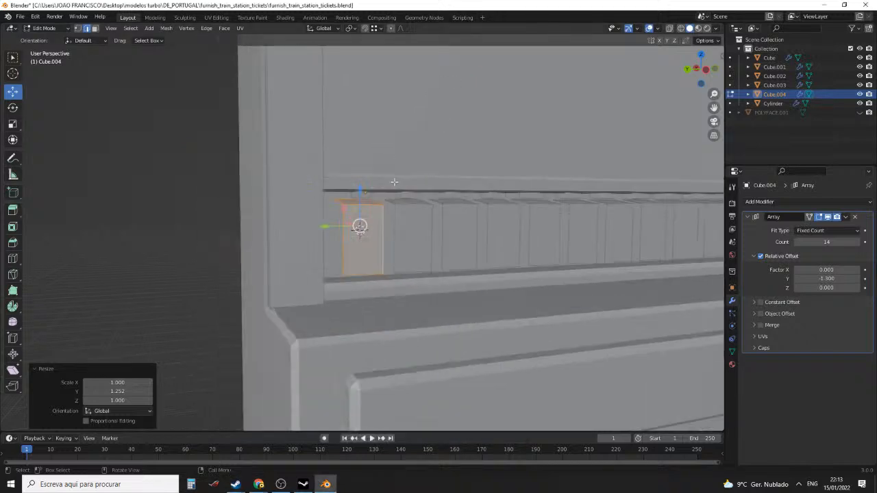
middle_click_drag(393, 182, 417, 239)
scroll(417, 239, "down", 3)
middle_click_drag(539, 239, 490, 211)
scroll(490, 211, "up", 2)
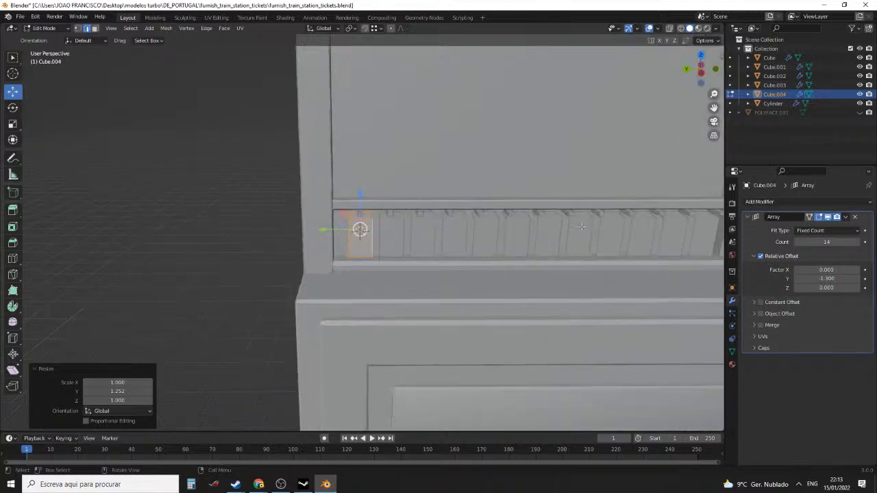
middle_click_drag(587, 238, 514, 233, "shift")
left_click(333, 491)
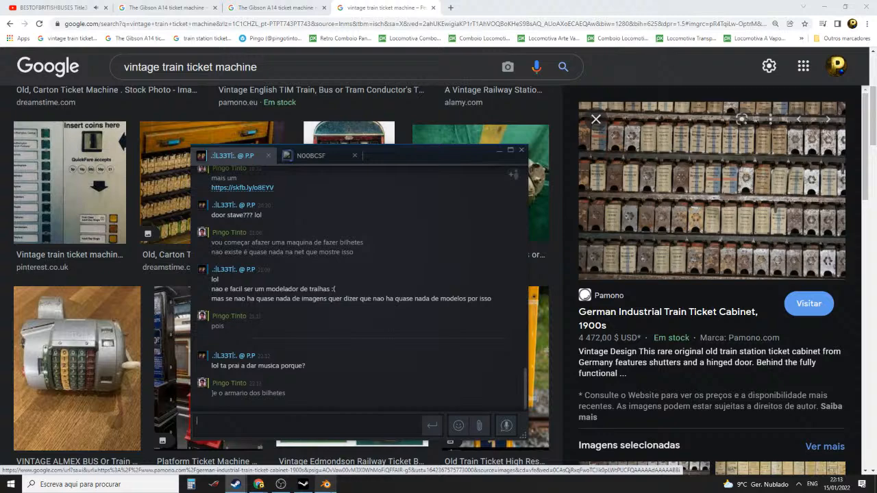
left_click(333, 489)
middle_click_drag(317, 172, 324, 225)
scroll(325, 226, "up", 3)
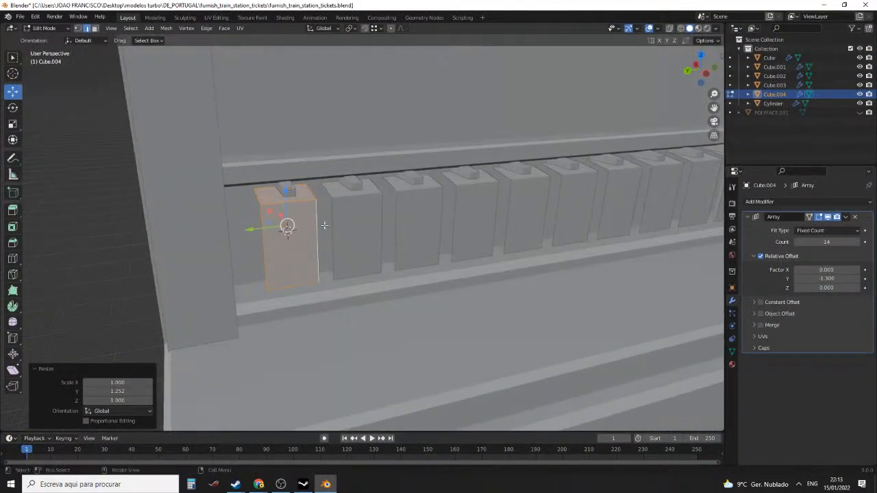
Try joining the ticket holders into the rail blocks' object, and undo the join
key("Tab")
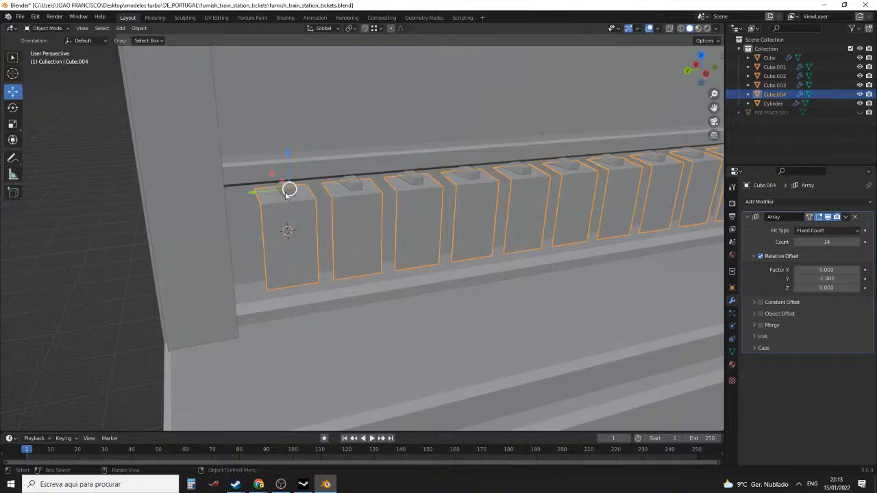
left_click(289, 189)
key("Tab")
key("Tab")
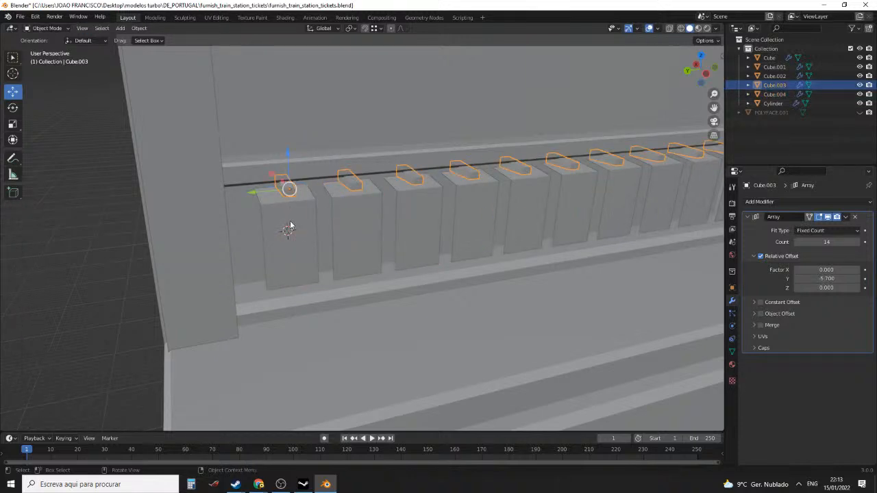
left_click(289, 190, "shift")
left_click(289, 190, "shift")
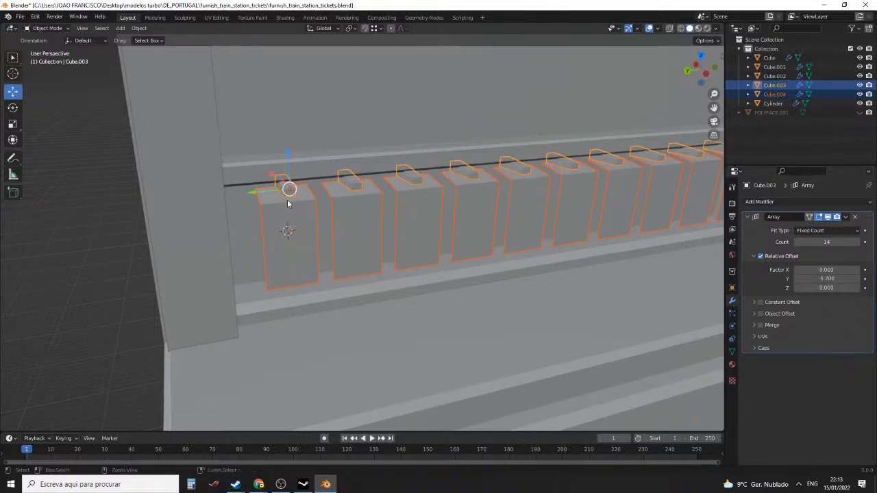
key("ctrl+j")
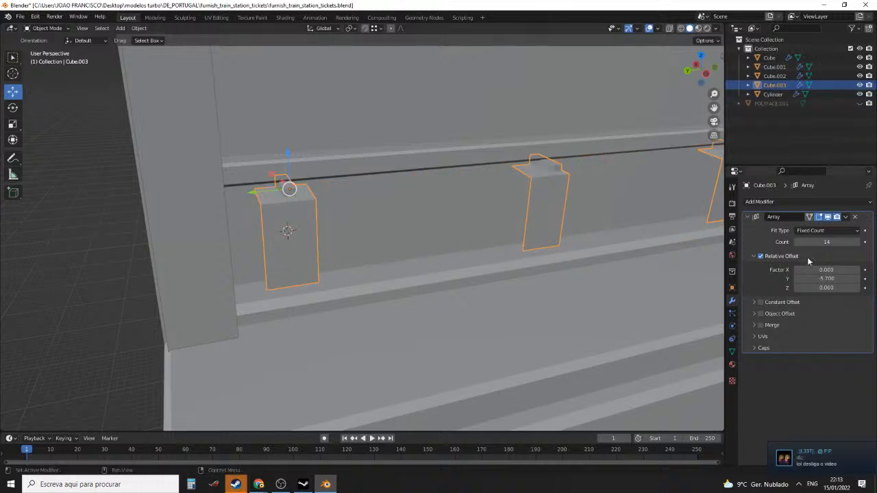
key("ctrl+z")
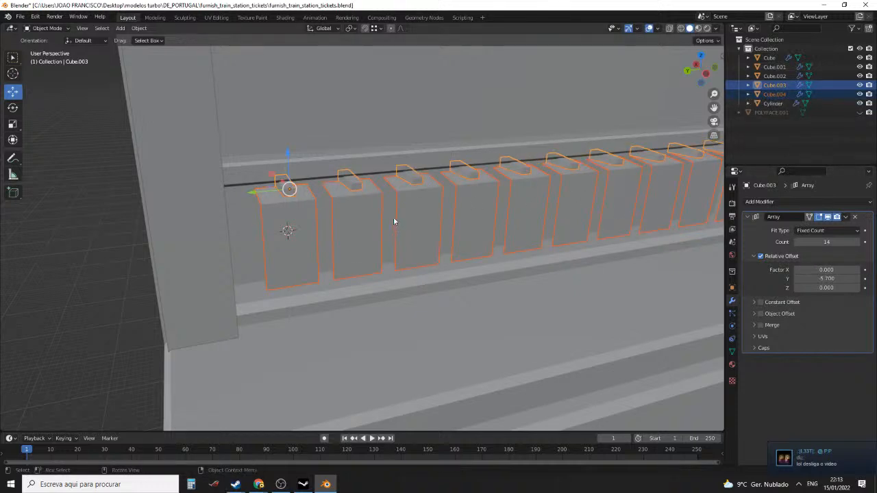
key("ctrl+z")
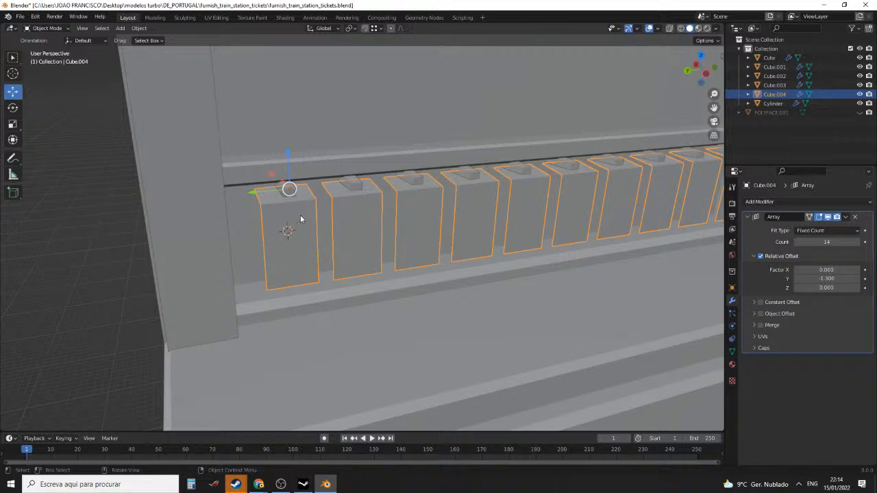
Join the rail blocks into the ticket holders' object, keeping the holders as the active object
scroll(302, 222, "down", 3)
scroll(320, 224, "up", 2)
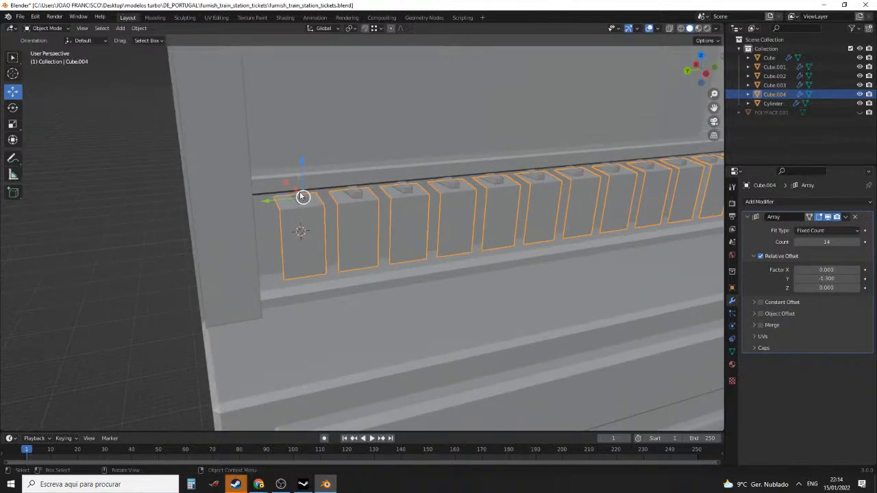
left_click(302, 197)
left_click(314, 234, "shift")
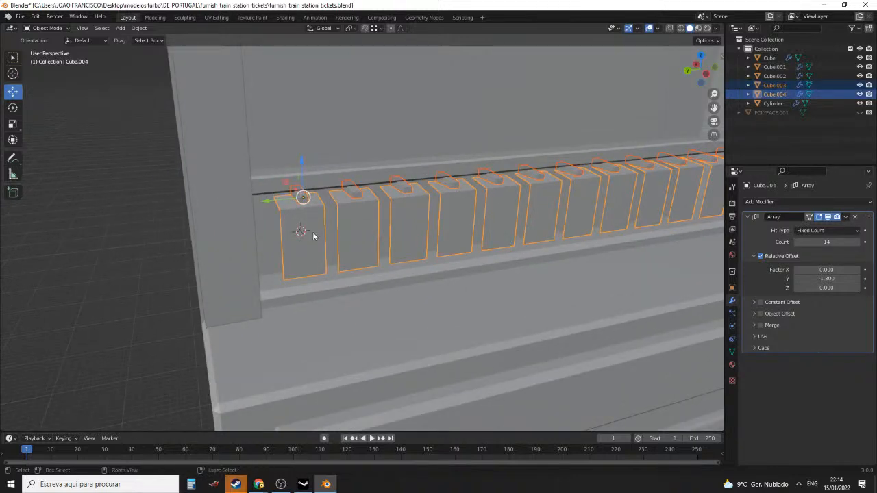
key("ctrl+j")
middle_click_drag(358, 172, 376, 201)
scroll(445, 202, "down", 4)
scroll(455, 206, "up", 3)
Select the small block's linked geometry on the first ticket holder and move it about 0.757 m along Y
key("Tab")
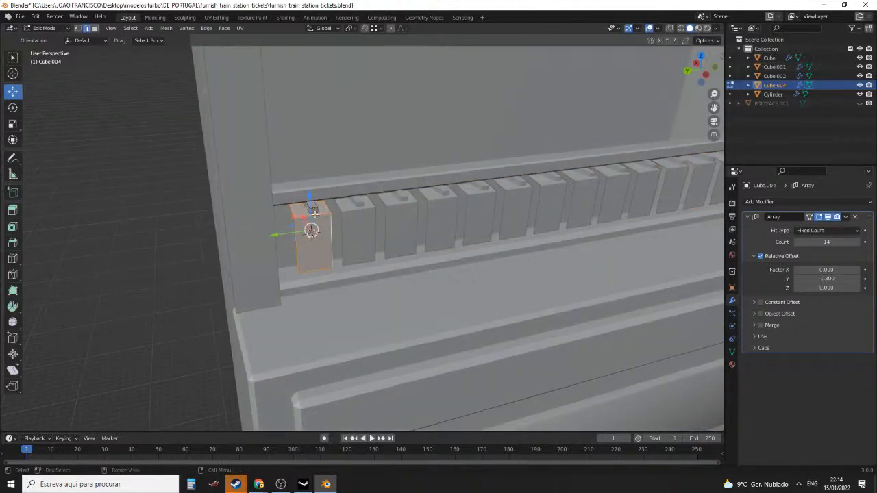
scroll(314, 218, "up", 4)
left_click(268, 189)
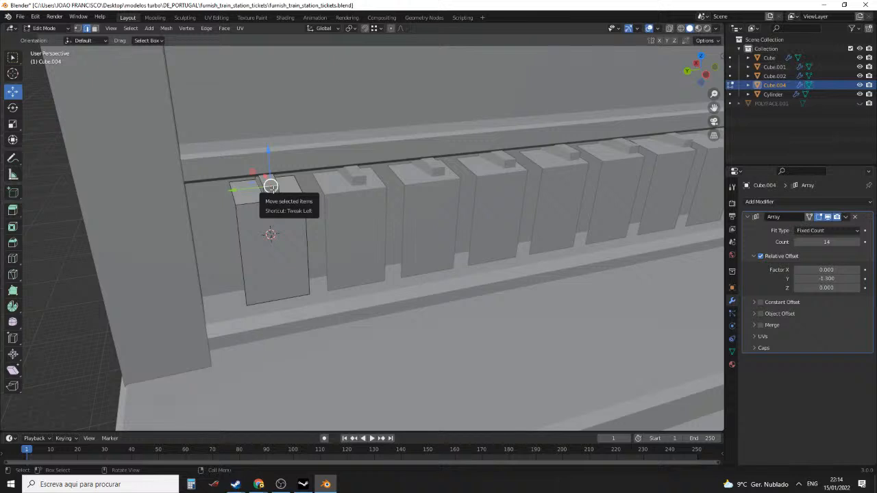
key("l")
key("g")
key("y")
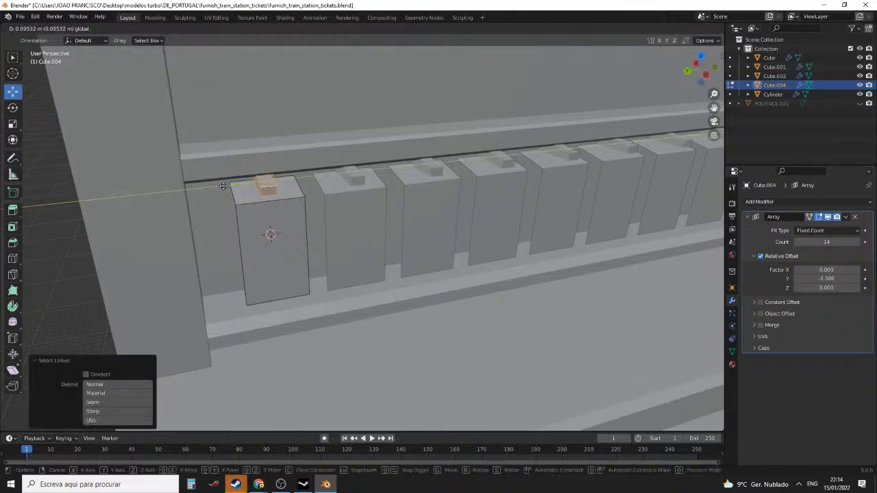
left_click(208, 188)
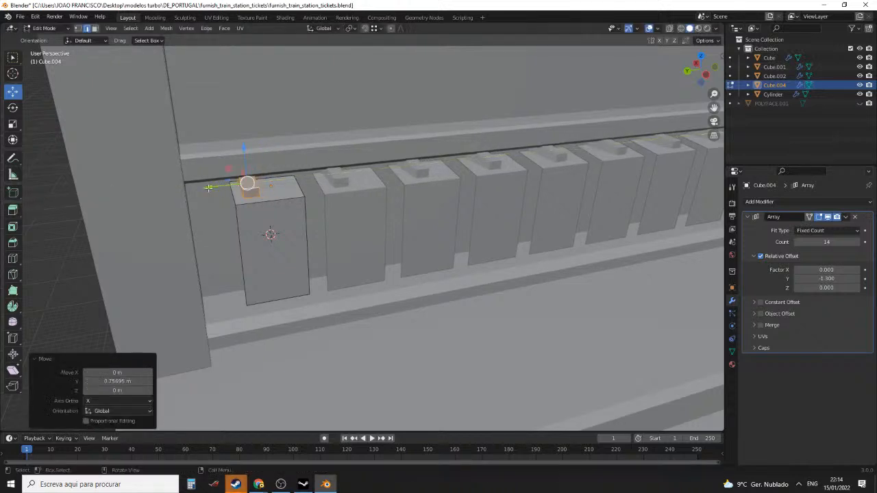
Select the first ticket holder's body without its block and scale it by about 1.193 along Y
middle_click_drag(284, 196, 257, 179)
scroll(364, 213, "down", 4)
mouse_move(373, 214)
middle_mouse_down()
mouse_move(345, 224)
mouse_move(357, 217)
middle_mouse_up()
scroll(346, 224, "up", 1)
left_click(297, 220)
key("l")
left_click(331, 486)
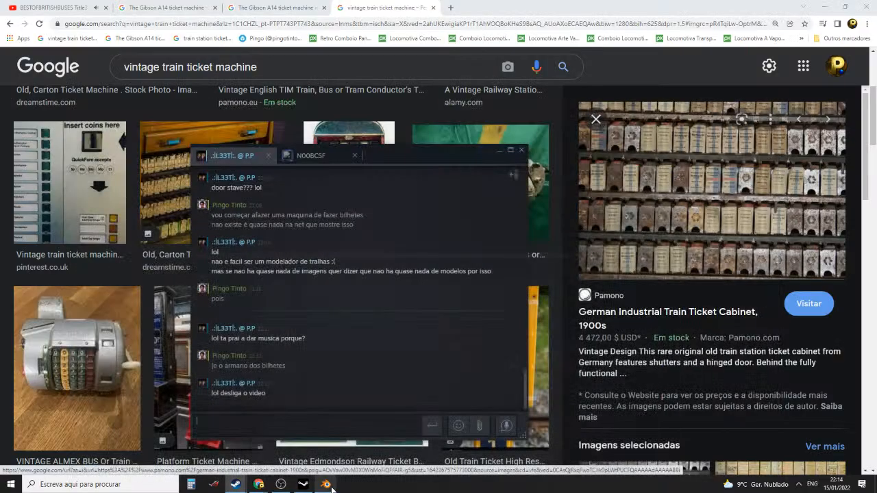
left_click(327, 485)
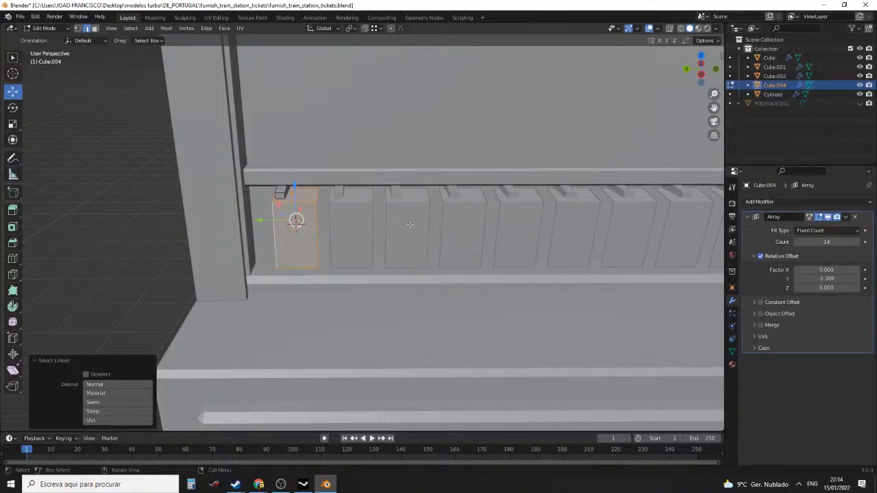
key("s")
key("y")
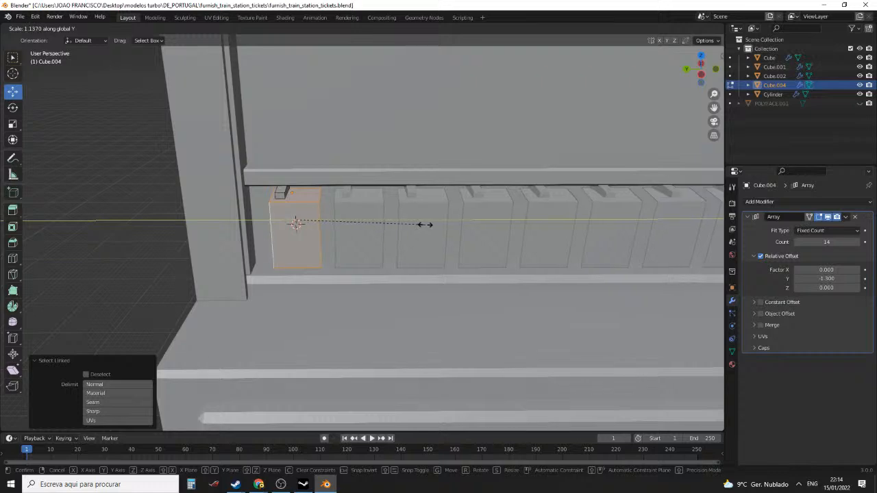
left_click(431, 225)
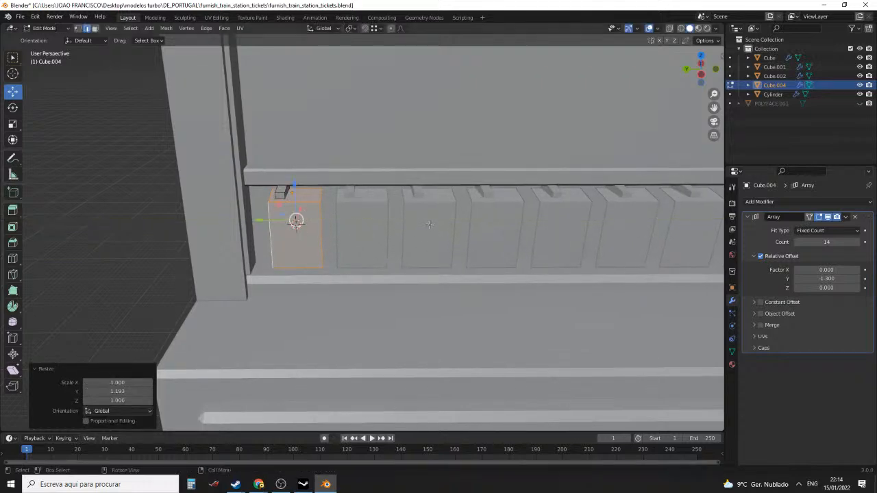
Tighten the joined array's spacing by setting its relative offset factor Y to -1.100
scroll(444, 231, "down", 3)
key("Tab")
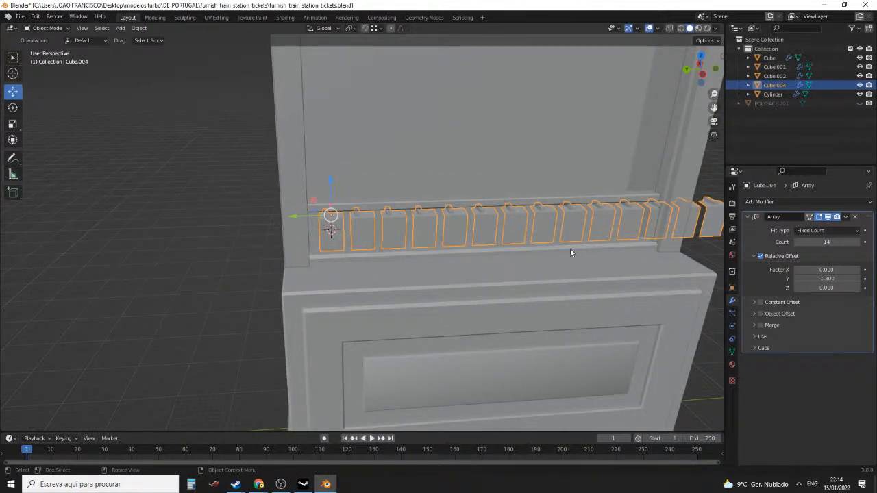
middle_click_drag(571, 252, 475, 227)
mouse_move(828, 279)
left_mouse_down()
mouse_move(795, 279)
mouse_move(846, 279)
mouse_move(837, 278)
left_mouse_up()
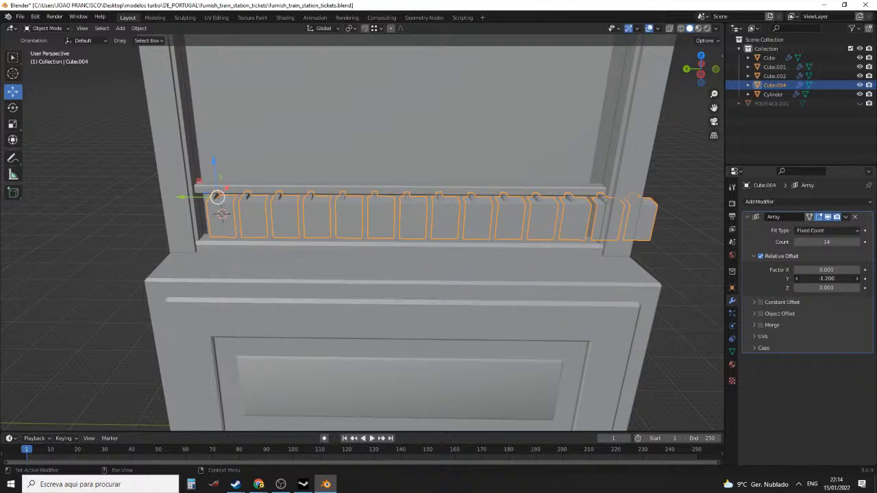
left_click(858, 279)
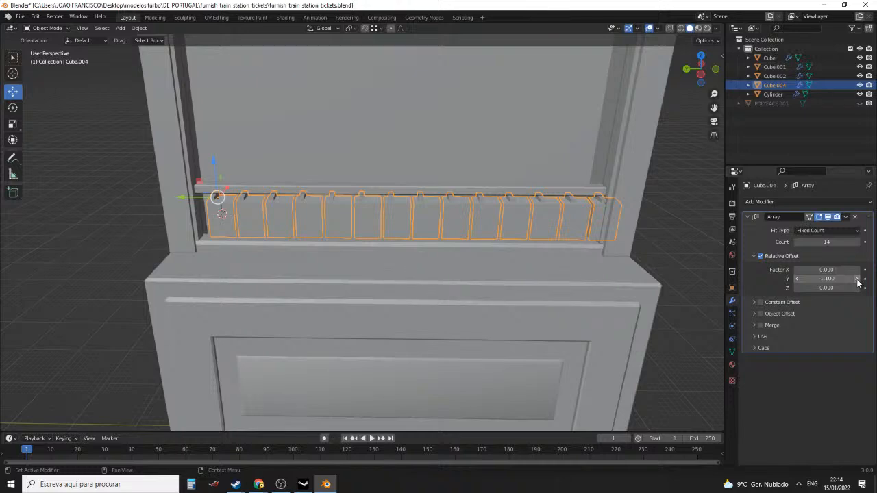
Shift the whole row of ticket holders slightly along Y toward the cabinet post beside the first holder
middle_click_drag(214, 197, 260, 207)
left_click_drag(196, 203, 183, 209)
middle_click_drag(352, 222, 280, 220)
Select the first ticket holder's side edge facing the second holder and move it about 0.126 m along Y
key("Tab")
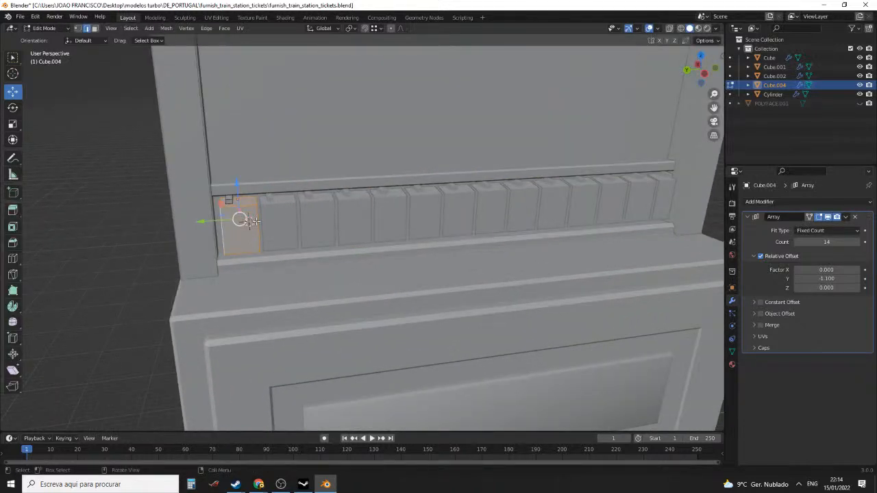
left_click(255, 220, "alt")
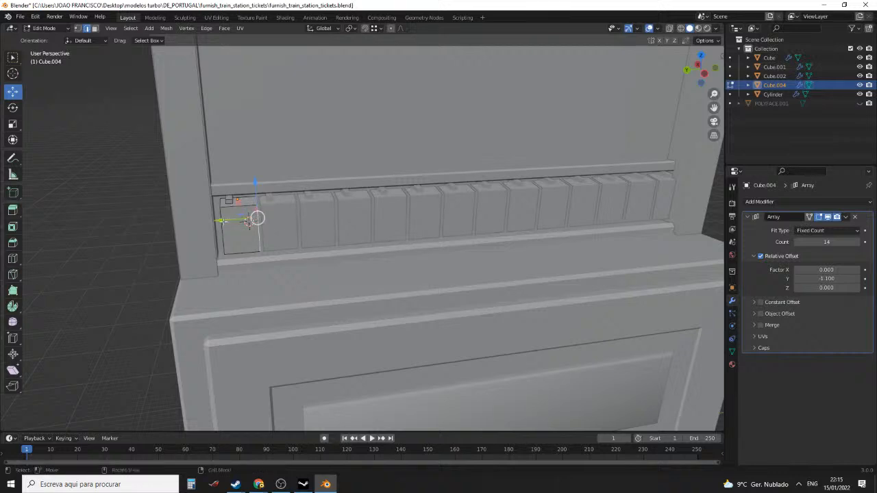
key("g")
key("y")
left_click(212, 220)
middle_click_drag(388, 231, 345, 227)
scroll(297, 218, "up", 1)
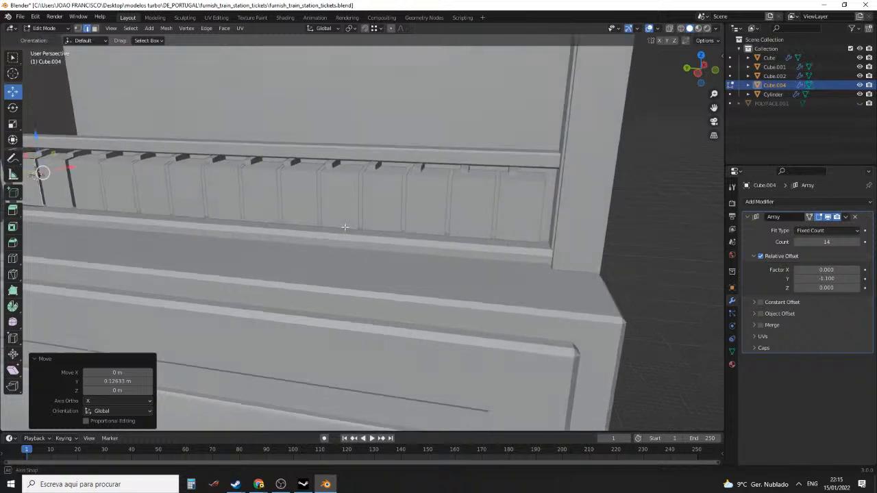
Nudge the selected side edge of the first ticket holder about -0.014 m along Y
middle_click_drag(431, 239, 394, 239)
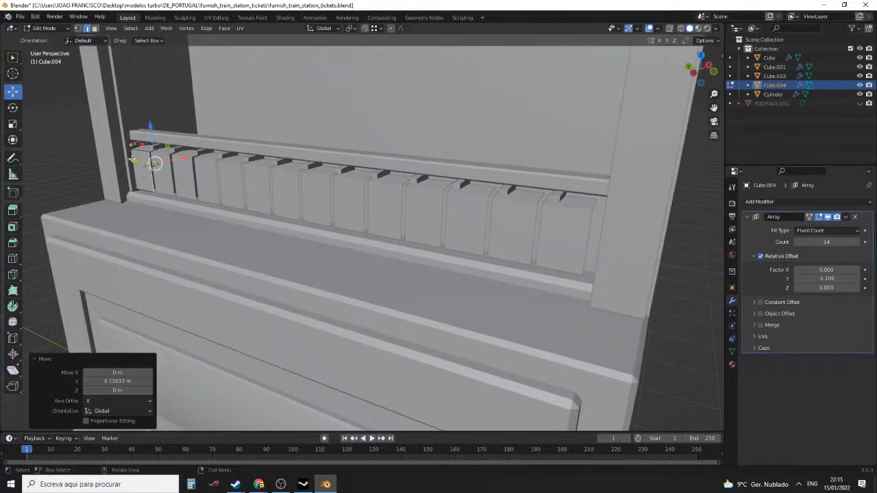
key("g")
key("y")
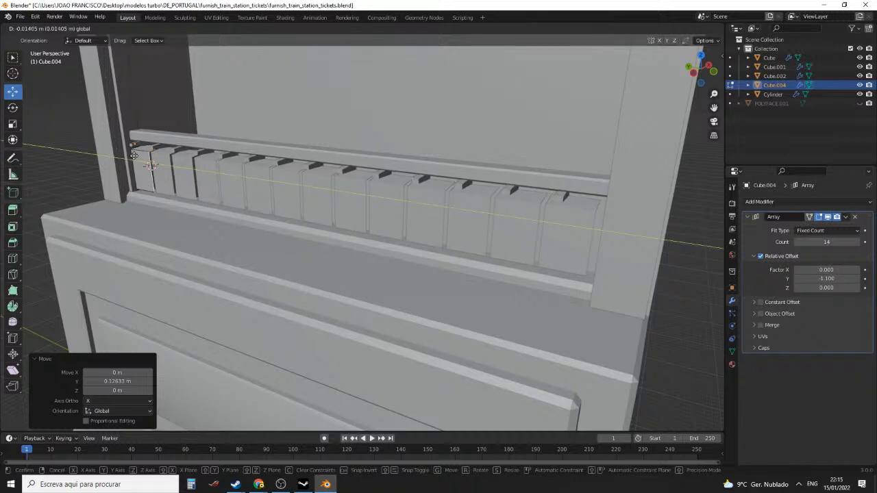
left_click(133, 156)
Select both vertical edges of the first ticket holder's front face and extrude them about 0.283 m along X
middle_click_drag(184, 171, 272, 221)
scroll(337, 201, "up", 2)
left_click(274, 227)
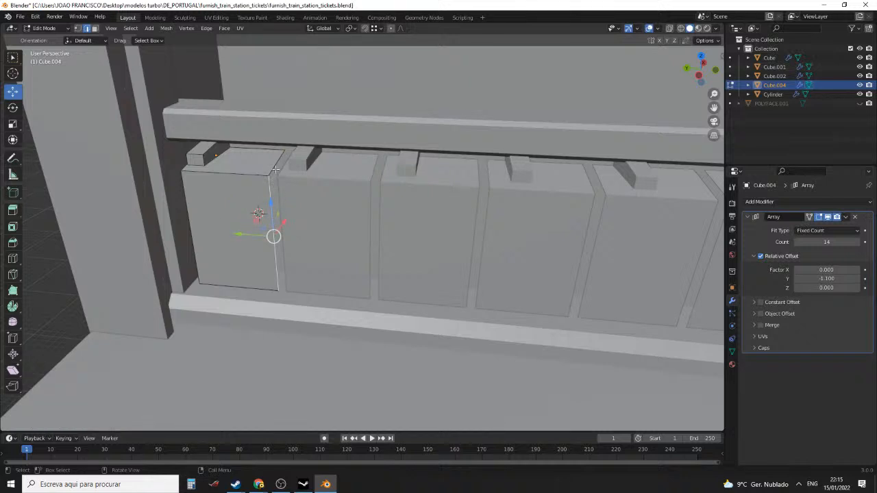
middle_click_drag(272, 198, 247, 256)
left_click(221, 262)
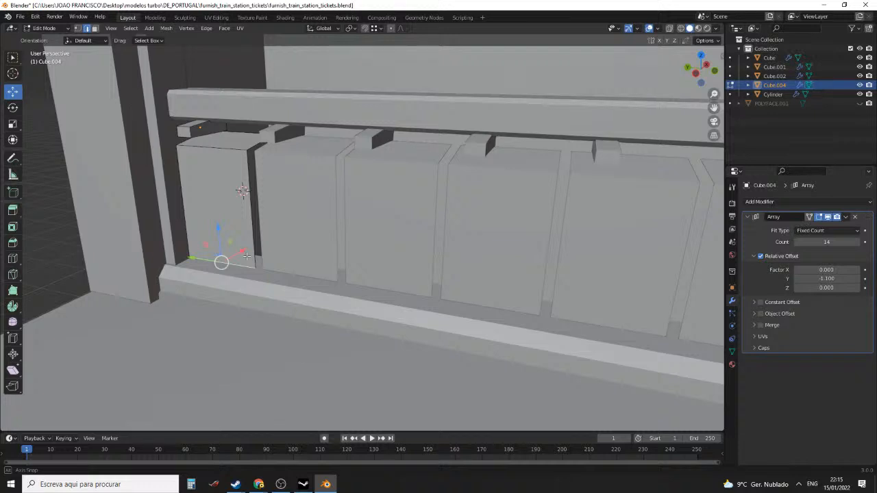
middle_click_drag(246, 256, 308, 249)
left_click(249, 241)
middle_click_drag(244, 247, 327, 252)
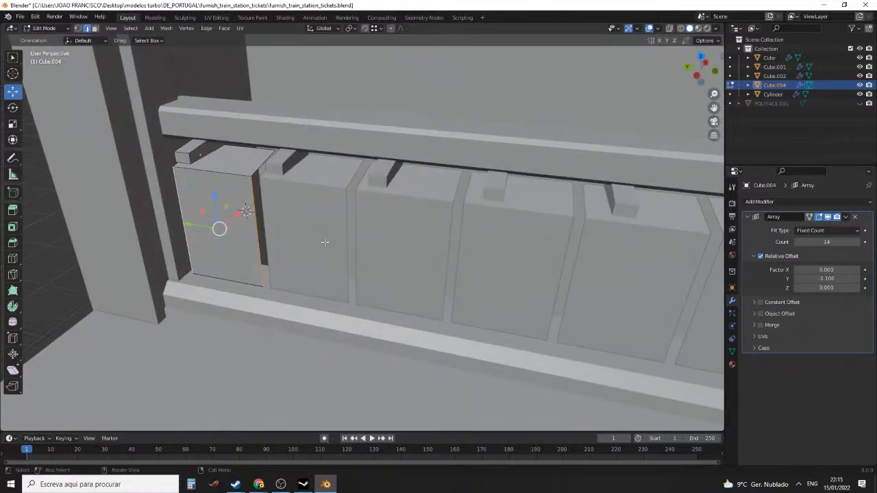
key("g")
key("x")
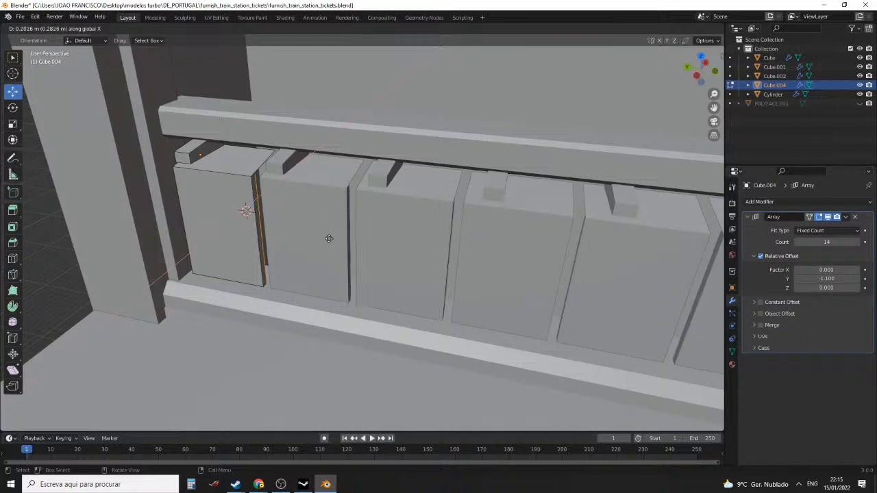
left_click(329, 238)
Select the two side edges of the first ticket holder's top face and extrude them about -0.273 m along Z
middle_click_drag(329, 238, 377, 204)
scroll(386, 192, "up", 5)
scroll(360, 200, "down", 6)
left_click(341, 147)
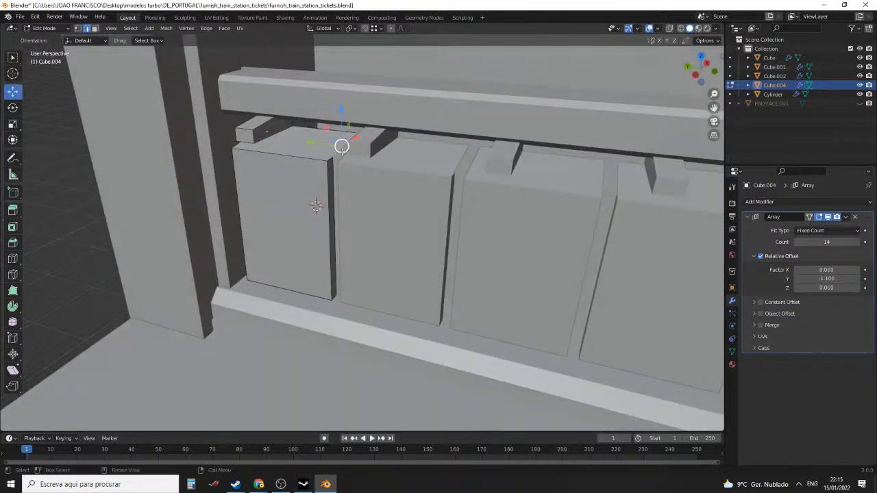
middle_click_drag(342, 150, 388, 150)
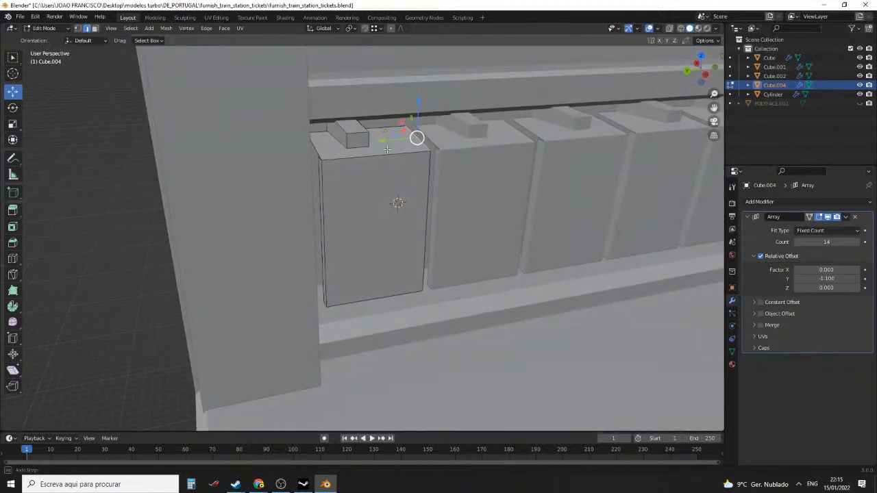
left_click(317, 149, "shift")
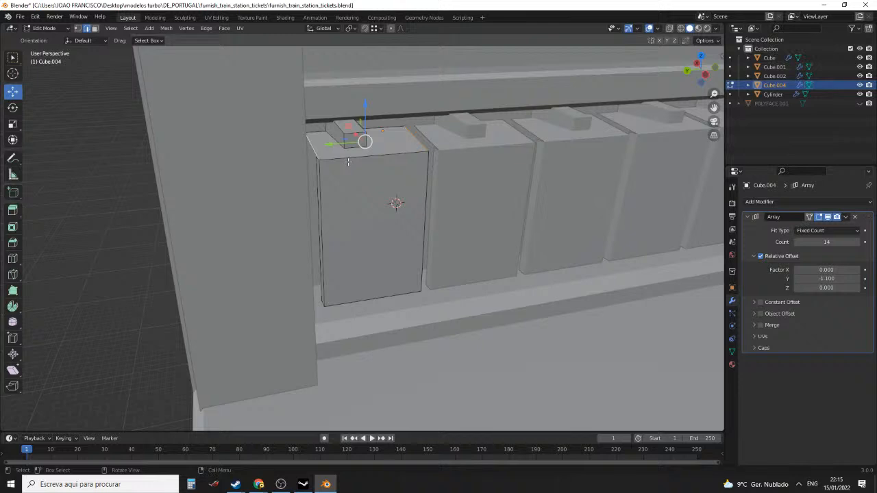
key("g")
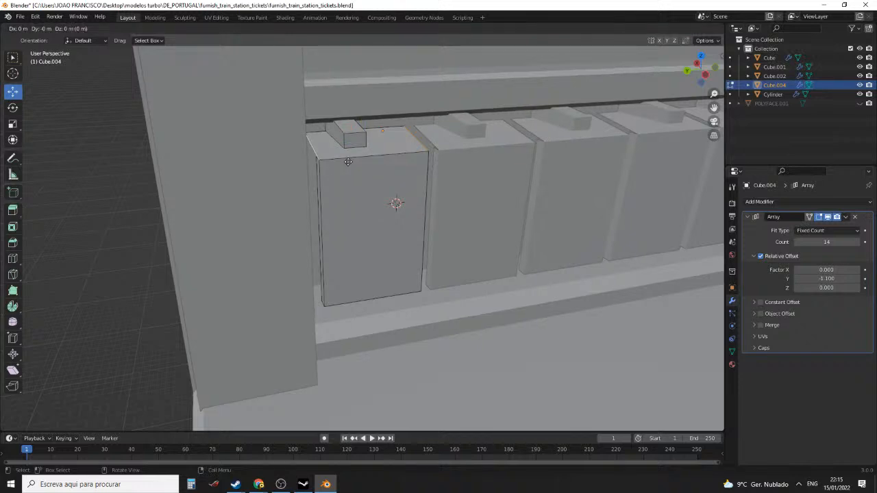
key("z")
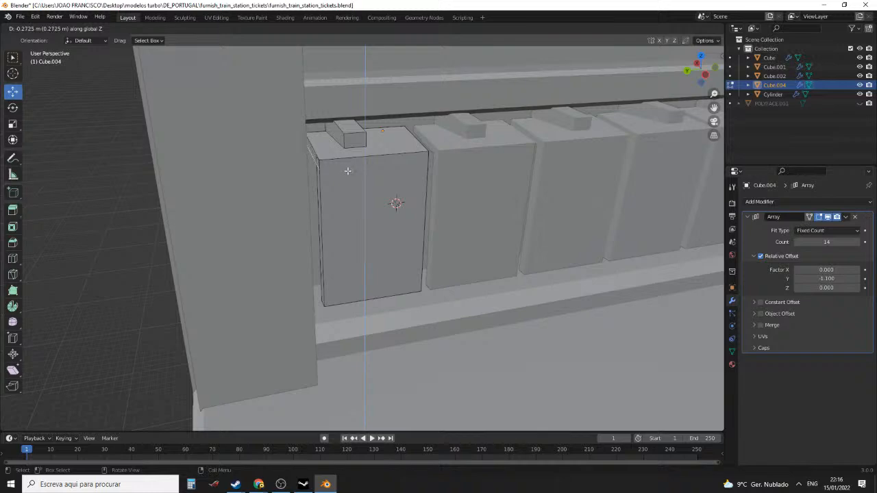
left_click(348, 171)
mouse_move(348, 171)
middle_mouse_down()
mouse_move(326, 197)
mouse_move(319, 192)
mouse_move(348, 168)
middle_mouse_up()
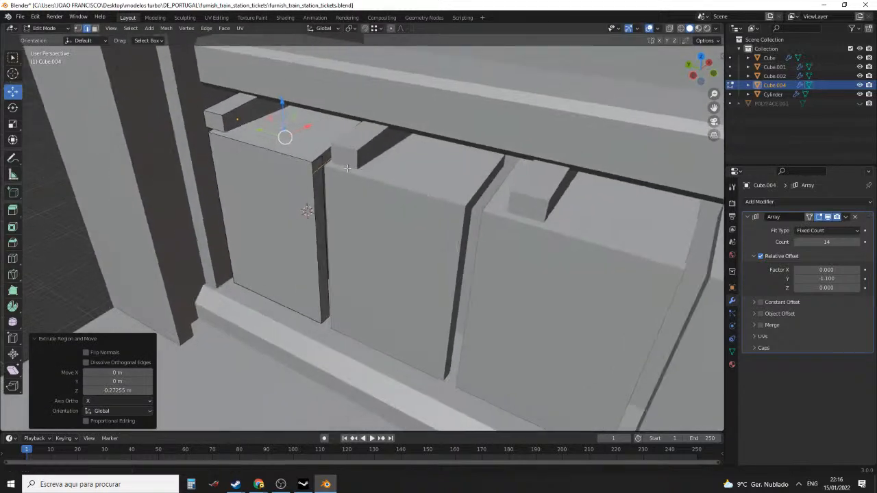
scroll(347, 168, "up", 3)
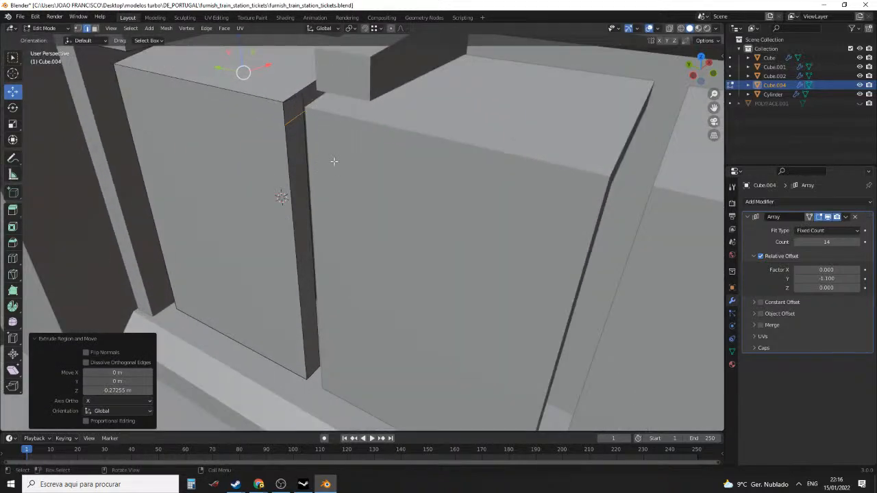
key("1")
left_click(298, 100)
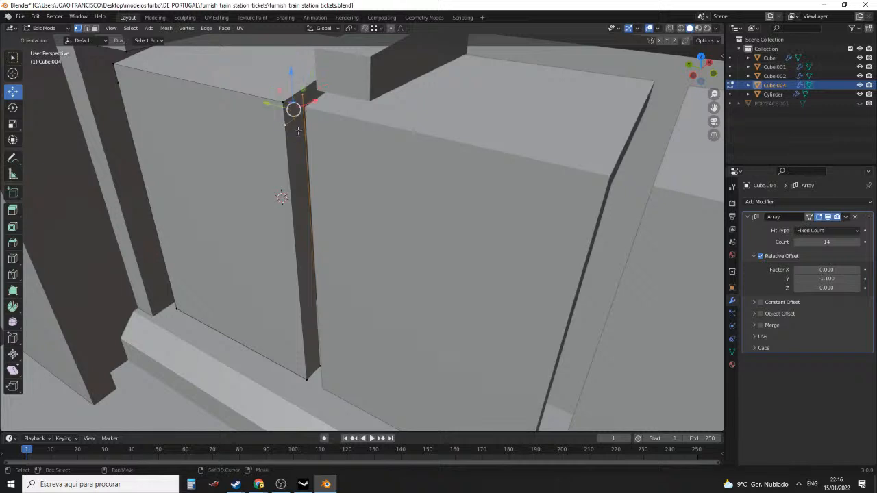
key("F3")
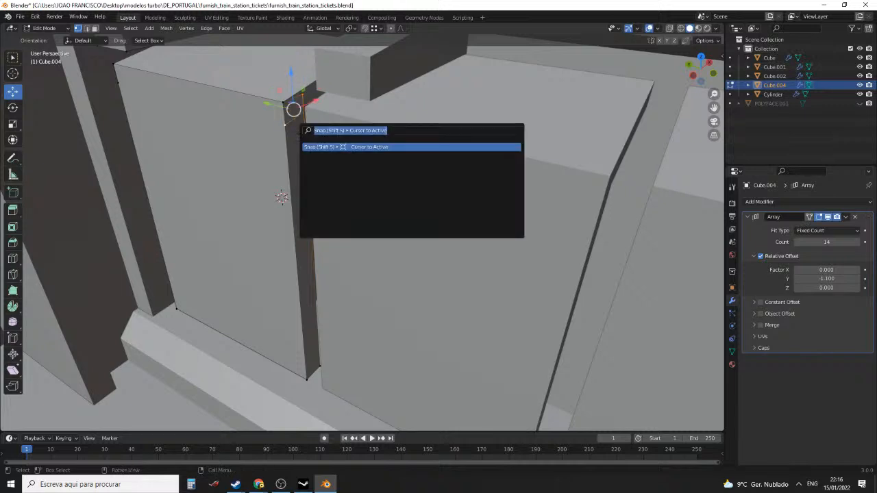
key("Return")
Shift the extruded top-side edges back along X, and merge the corner vertex pair beside the second holder using At Last
middle_click_drag(288, 127, 319, 151)
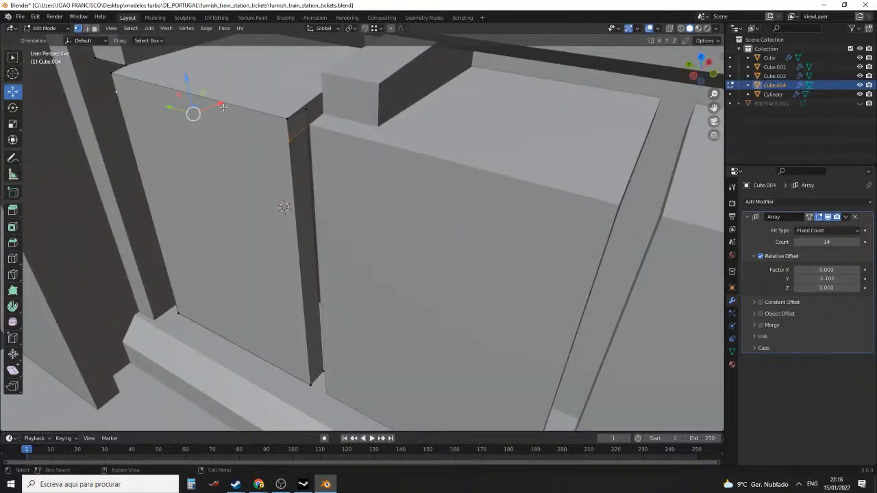
left_click_drag(223, 108, 239, 89)
left_click(306, 110)
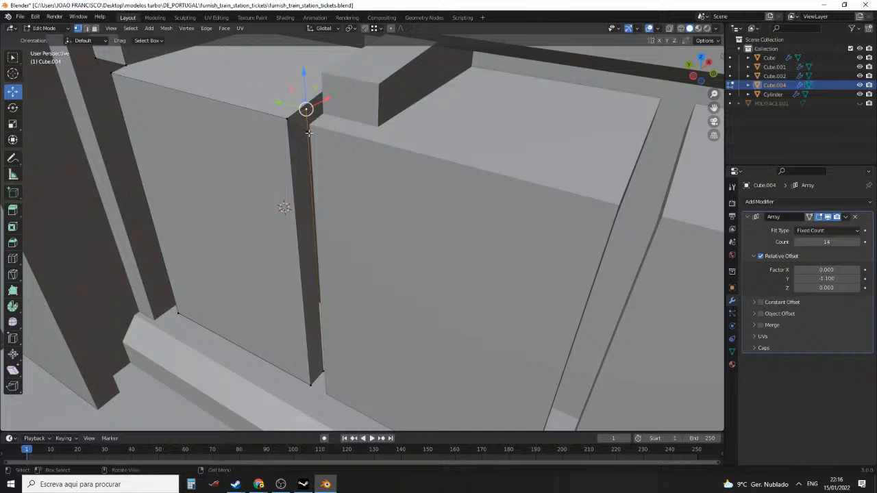
key("F3")
key("Escape")
key("F3")
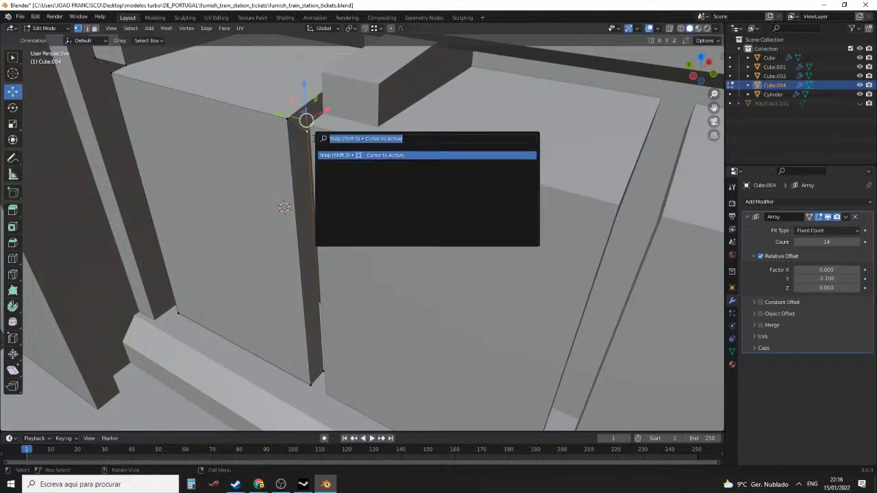
type("mer")
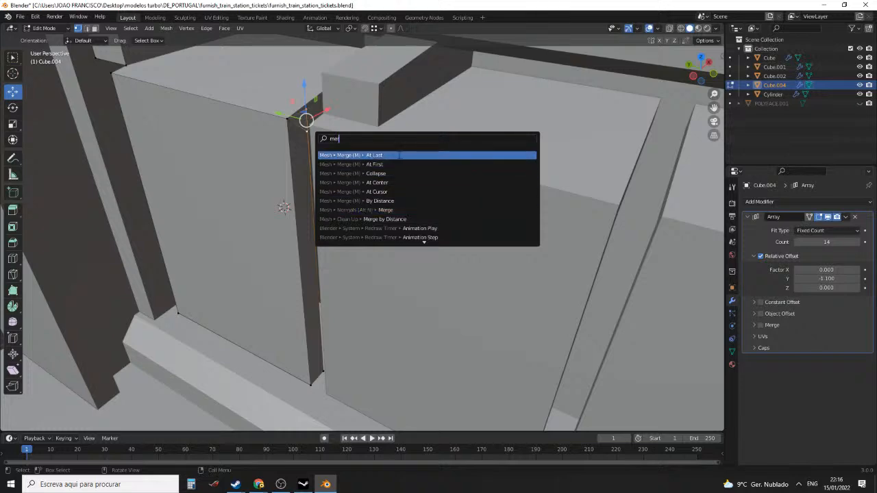
left_click(399, 155)
middle_click_drag(237, 140, 293, 140)
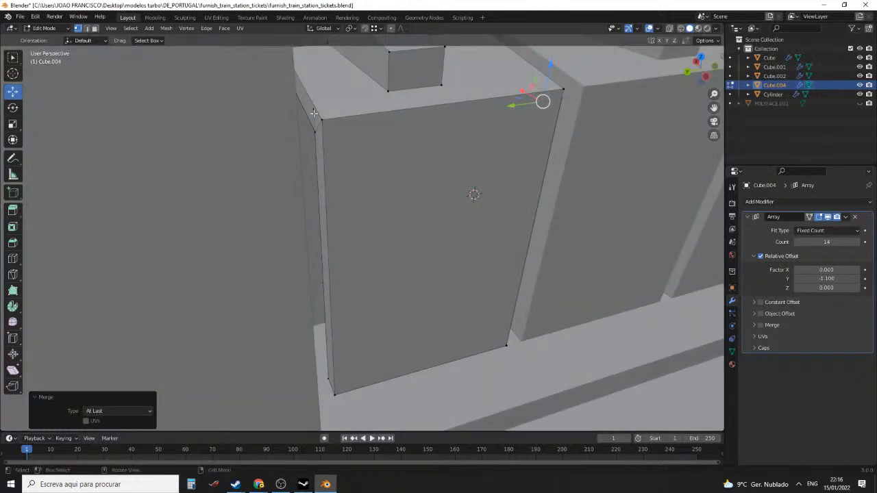
Merge the matching corner vertex pair on the first holder's opposite side using At Last, and leave mesh editing
left_click(314, 110)
left_click(314, 133, "shift")
key("F3")
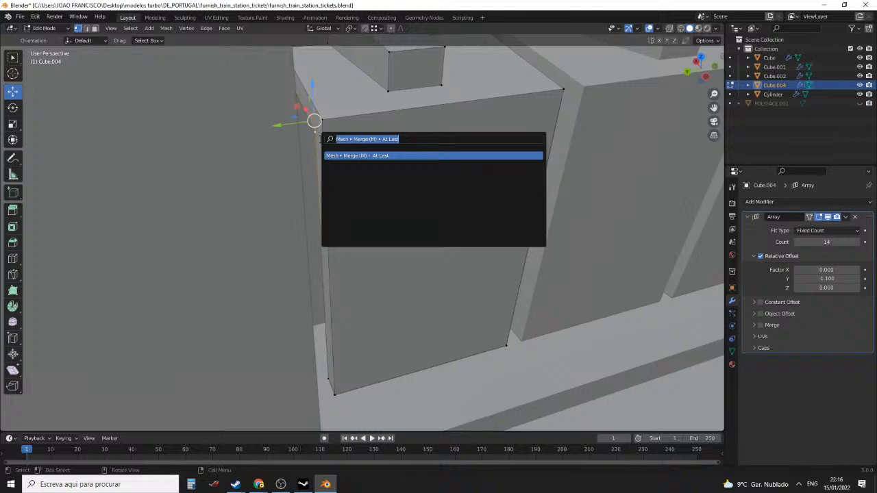
key("Return")
scroll(316, 156, "down", 4)
key("Tab")
middle_click_drag(384, 171, 367, 150)
scroll(355, 165, "down", 3)
scroll(388, 204, "up", 1)
middle_click_drag(388, 205, 370, 191)
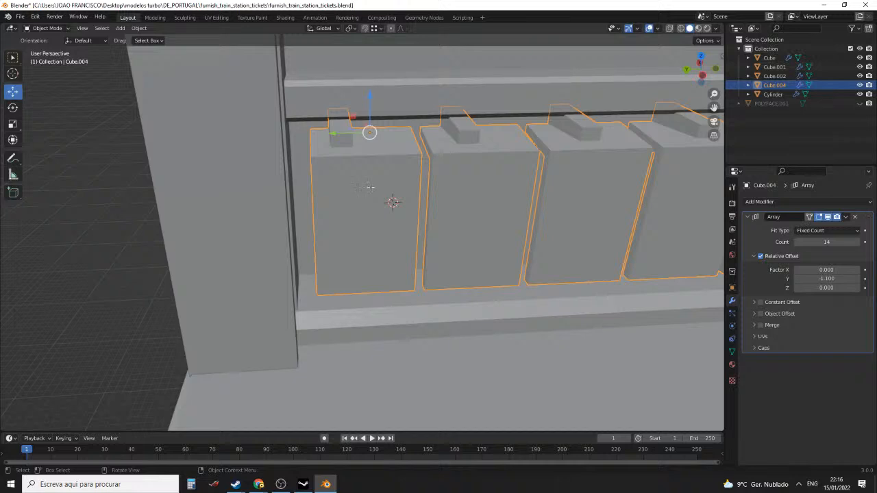
Try four vertical loop cuts across the first ticket holder's body and undo them
key("Tab")
key("ctrl+r")
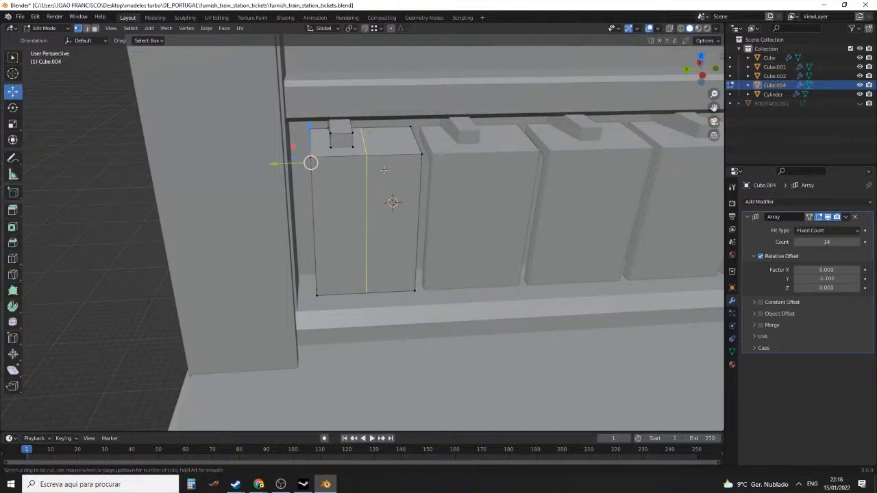
scroll(384, 170, "up", 1)
scroll(383, 171, "up", 1)
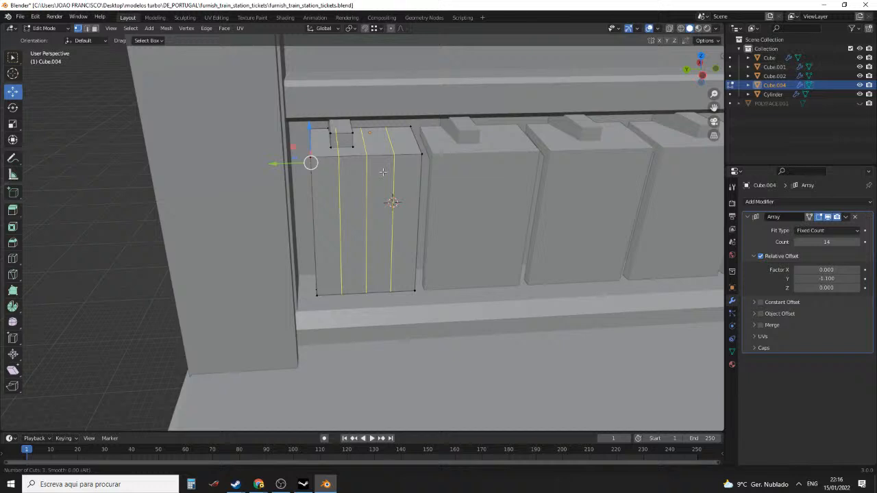
scroll(381, 171, "up", 1)
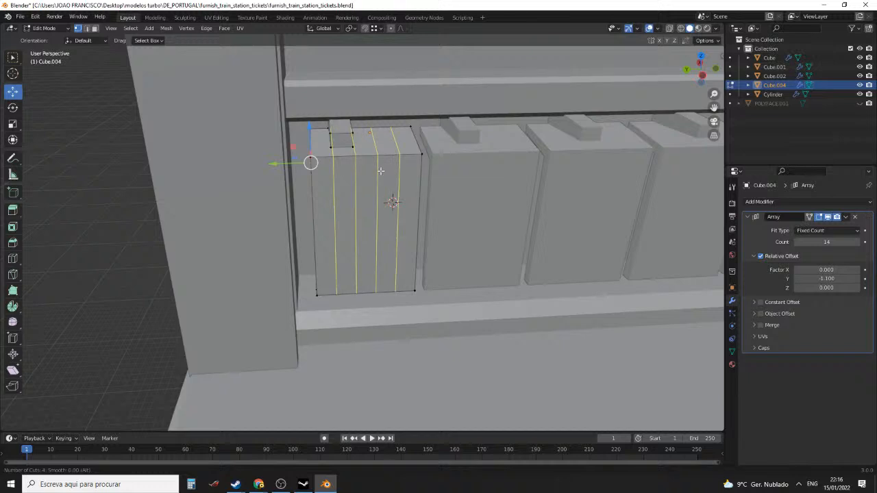
left_click(380, 171)
right_click(381, 171)
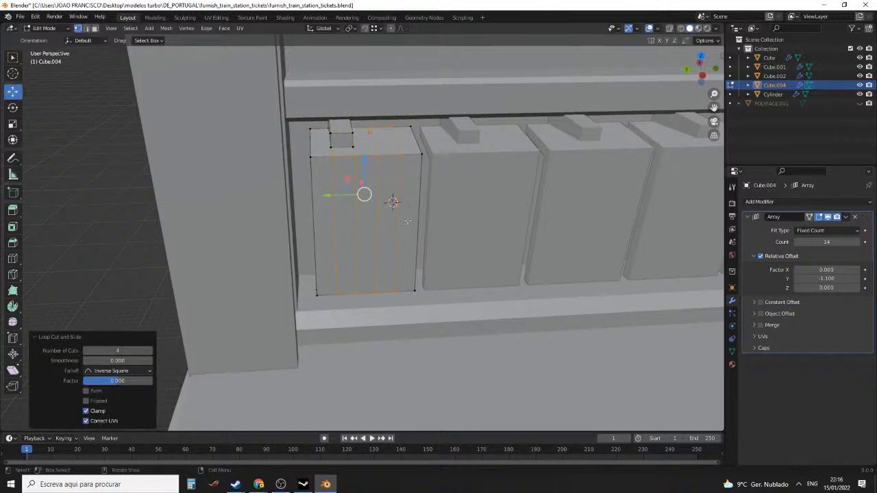
key("ctrl+z")
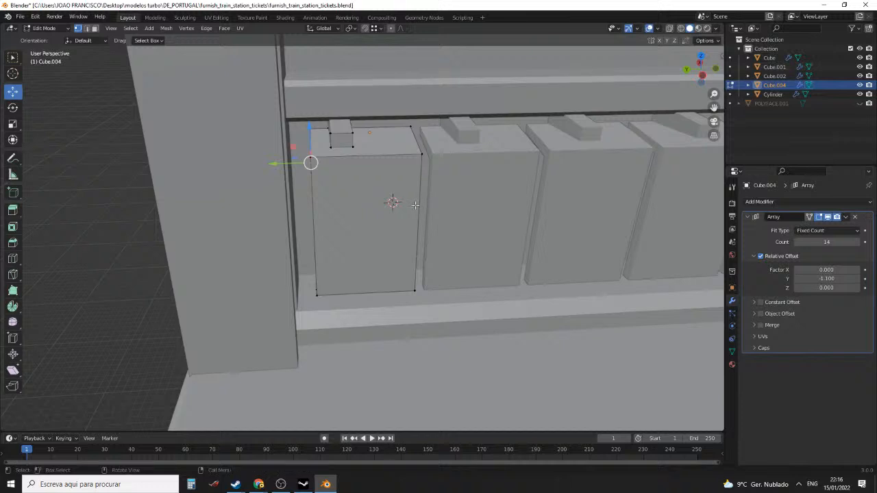
key("ctrl+z")
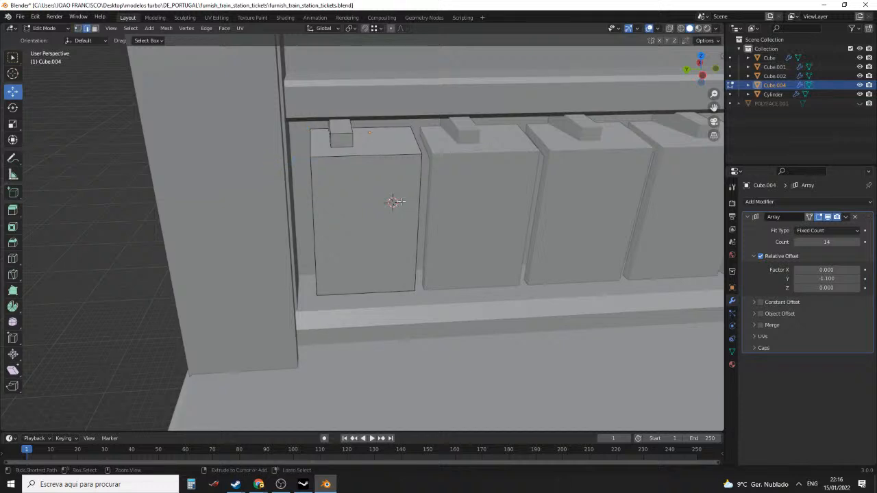
Add four evenly spaced vertical loop cuts to the first ticket holder and raise its bottom middle edge about 1.214 m along Z
key("ctrl+r")
scroll(392, 202, "up", 3)
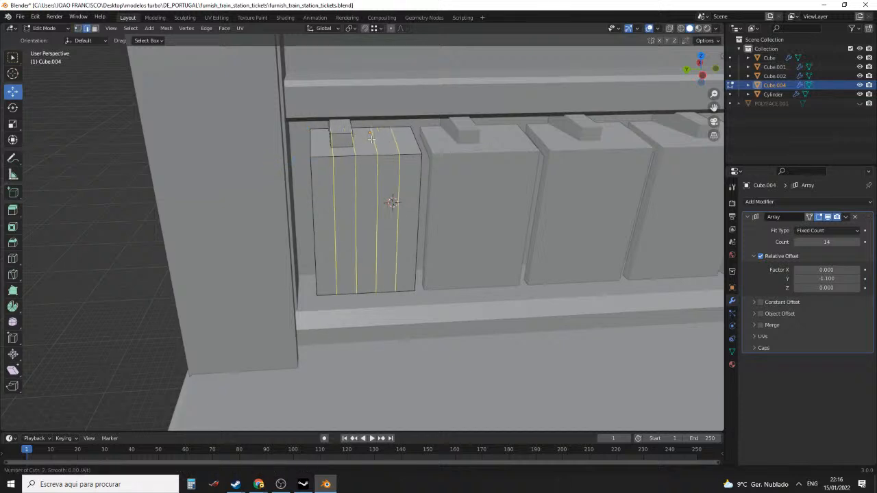
scroll(371, 139, "down", 1)
scroll(371, 139, "up", 1)
left_click(371, 139)
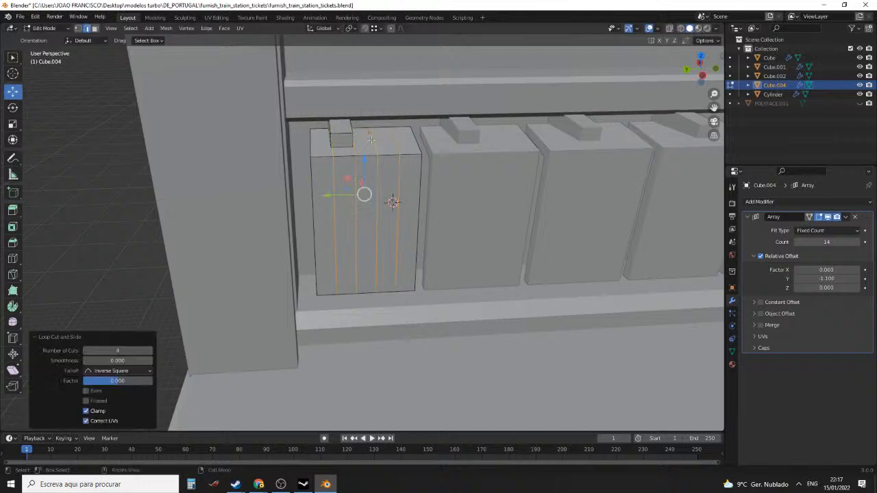
left_click(365, 292)
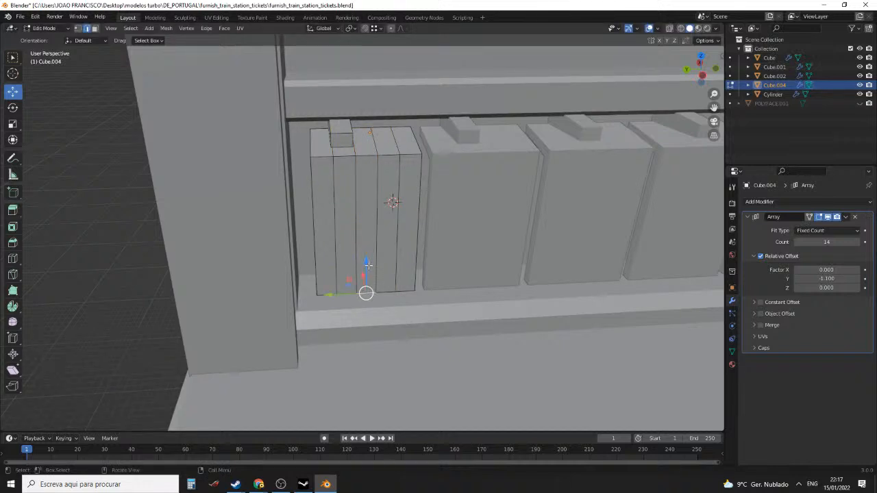
left_click_drag(368, 264, 368, 230)
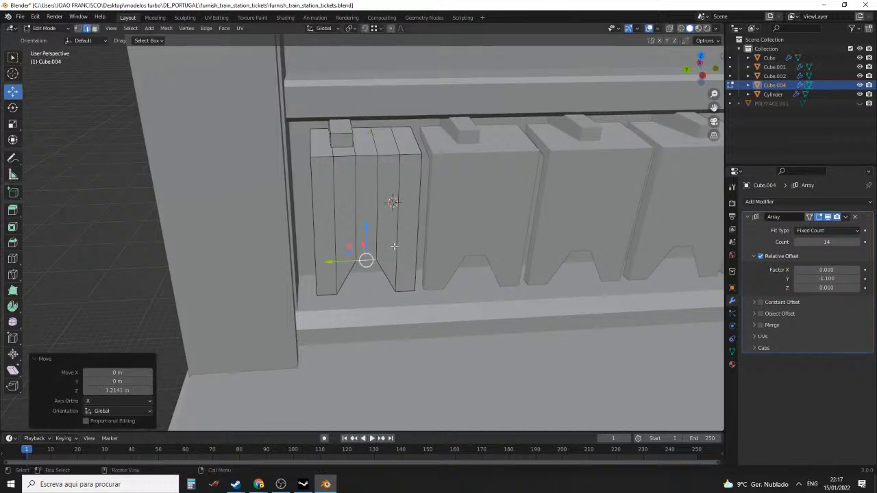
Scale the top edge of the first holder's notch to 1.402 along Y and lower it about 0.082 m along Z
key("s")
key("y")
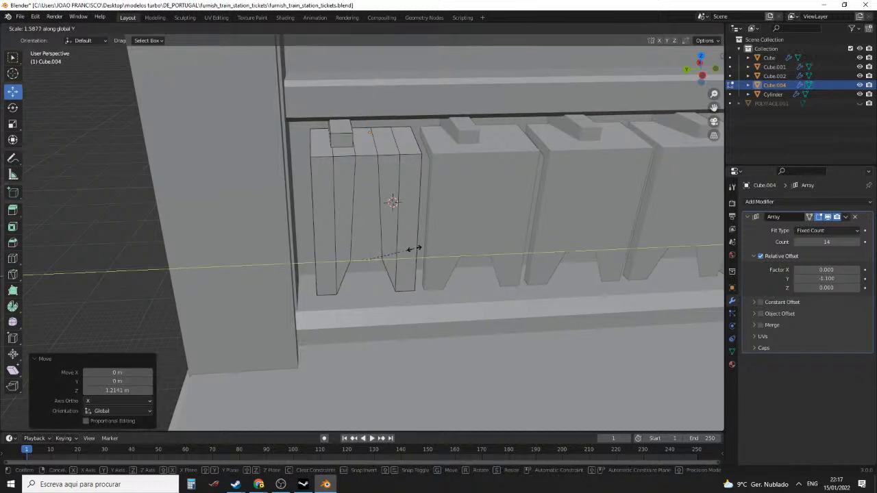
left_click(407, 250)
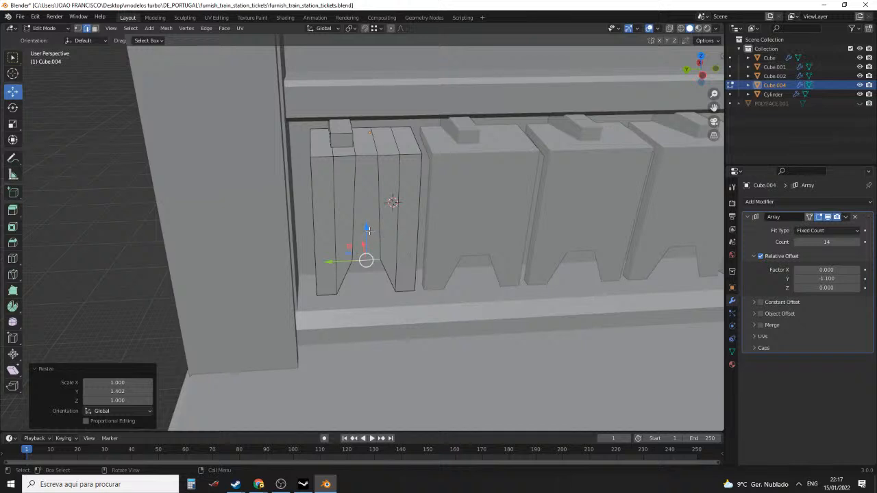
left_click_drag(366, 229, 367, 231)
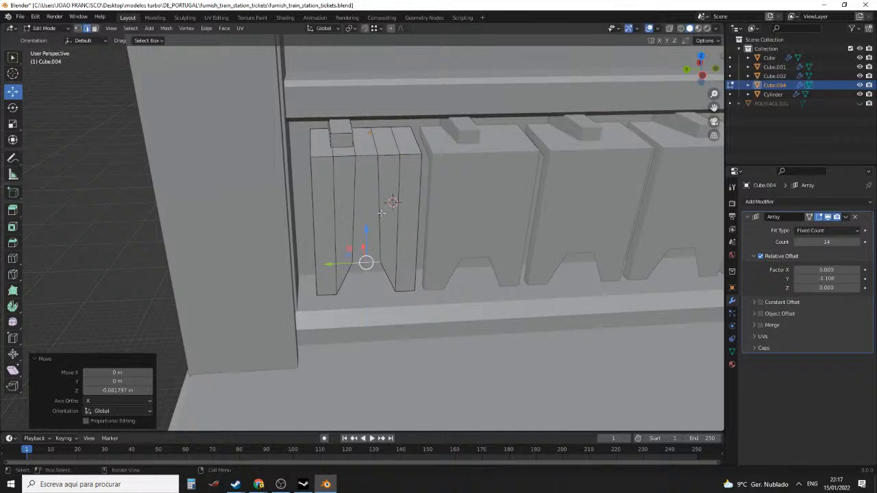
left_click(380, 213)
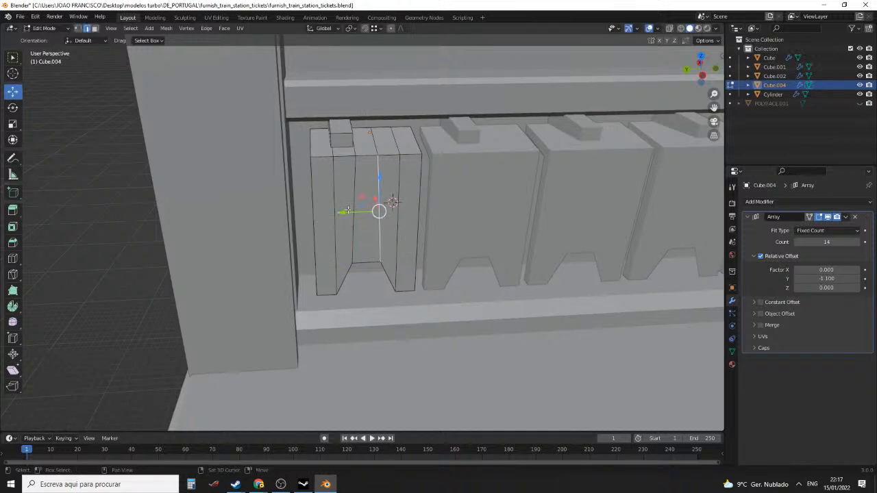
left_click(354, 210, "shift")
left_click(399, 206, "shift")
left_click(396, 205, "alt+shift")
left_click(397, 205, "alt+shift")
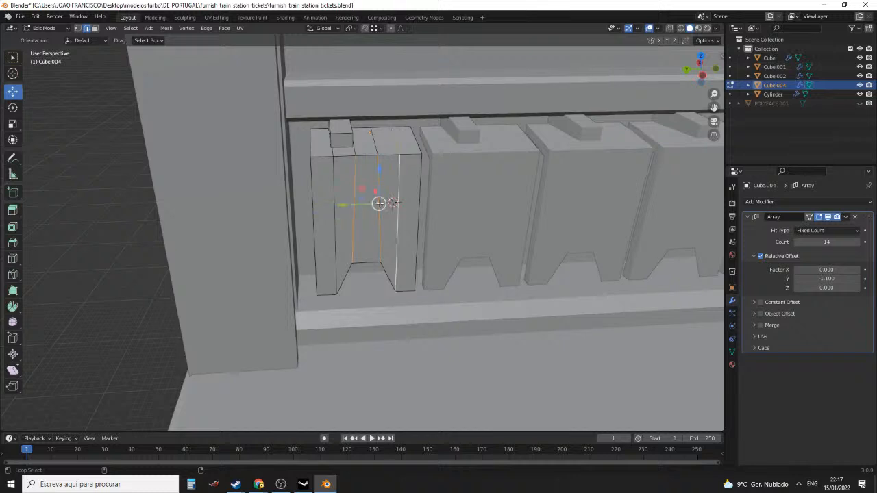
left_click(376, 179, "alt+shift")
left_click(375, 178, "alt+shift")
left_click(354, 180, "alt+shift")
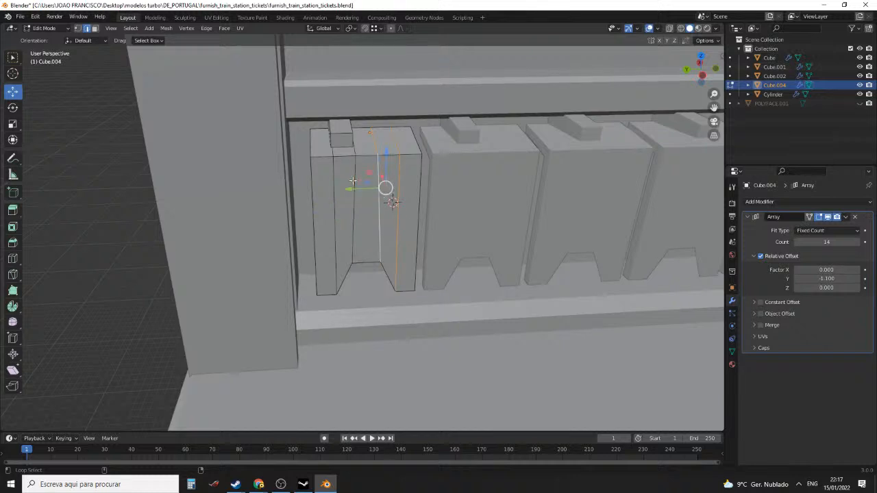
left_click(354, 180, "alt+shift")
left_click(331, 196, "alt+shift")
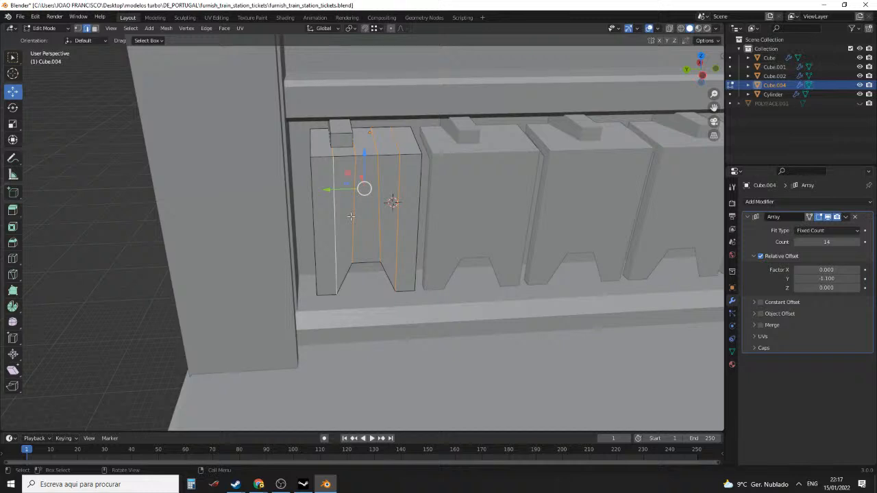
middle_click_drag(365, 242, 338, 239)
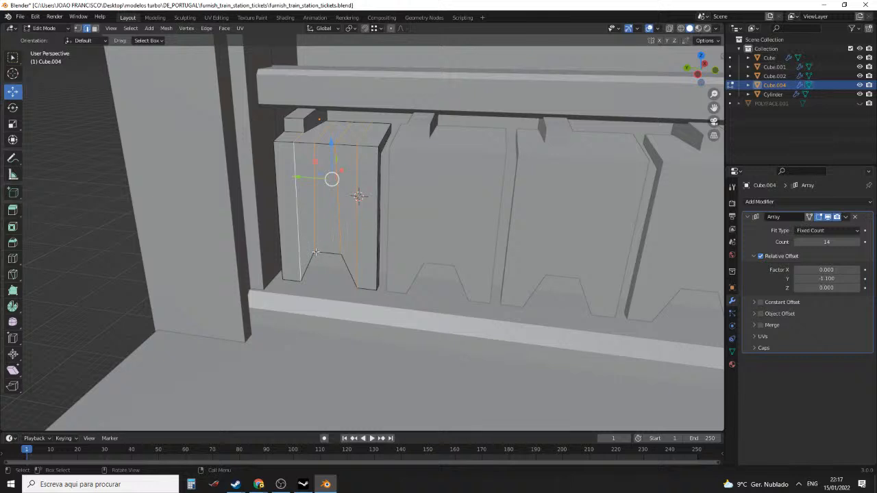
left_click(346, 256)
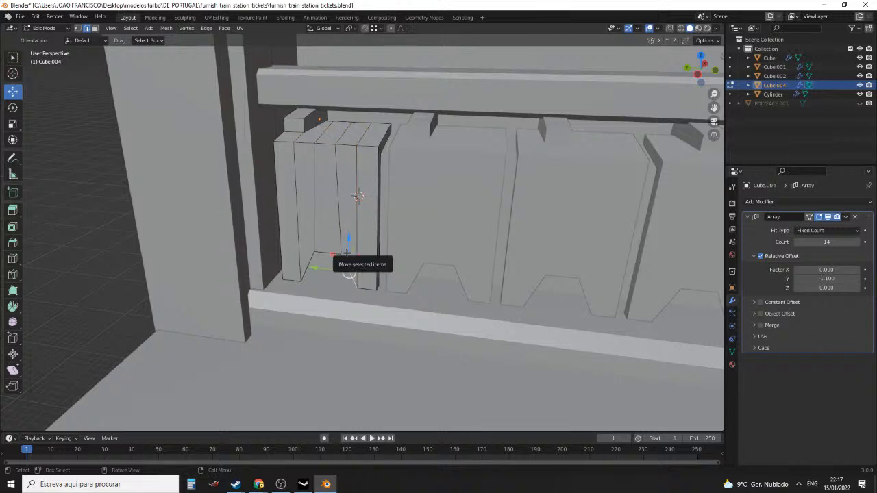
Try dissolving the four vertical edges on the first holder's front face and undo it
left_click(354, 241)
left_click(338, 213, "shift")
left_click(317, 214, "shift")
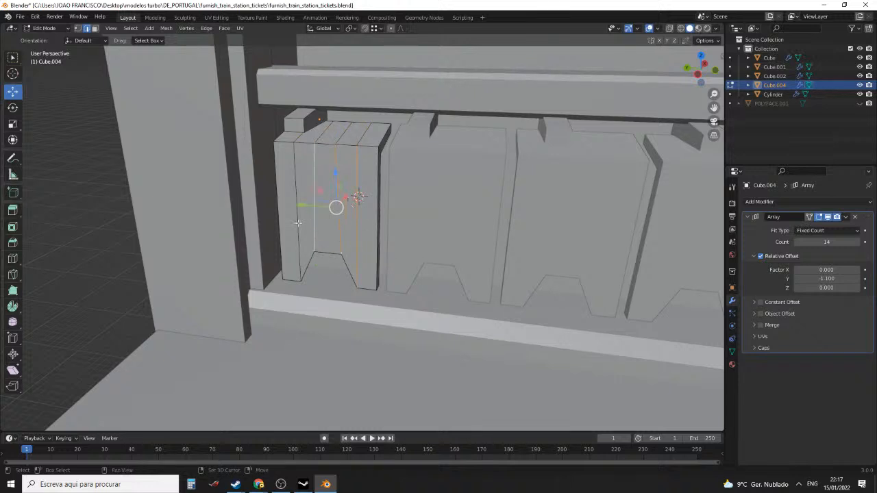
left_click(298, 223, "shift")
key("x")
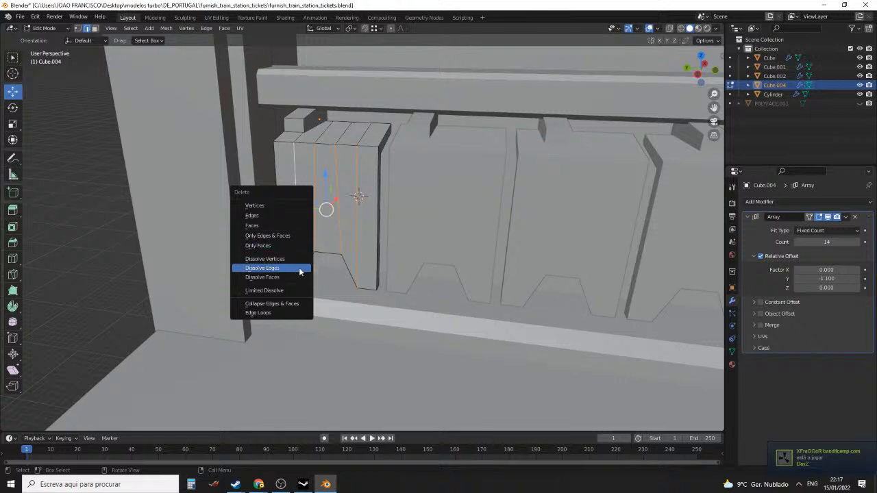
left_click(299, 268)
key("ctrl+z")
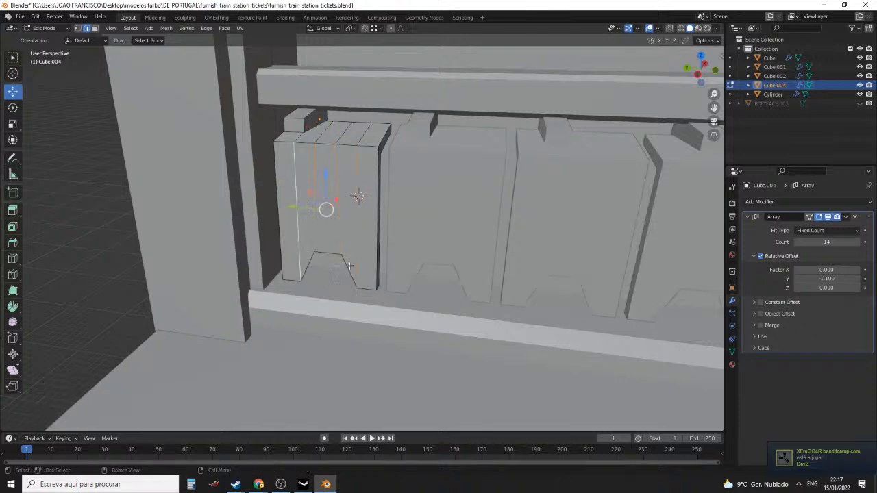
Dissolve the four loop-cut edges crossing the first holder's top face
middle_click_drag(350, 263, 362, 201)
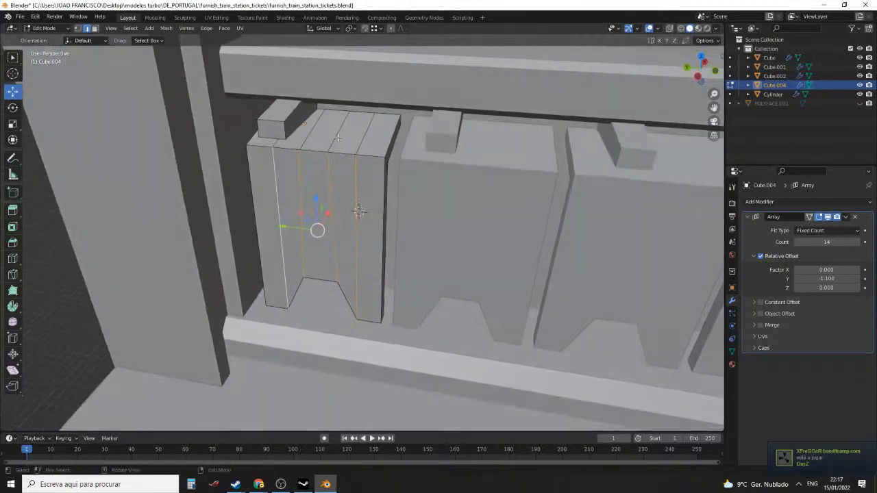
left_click(362, 144)
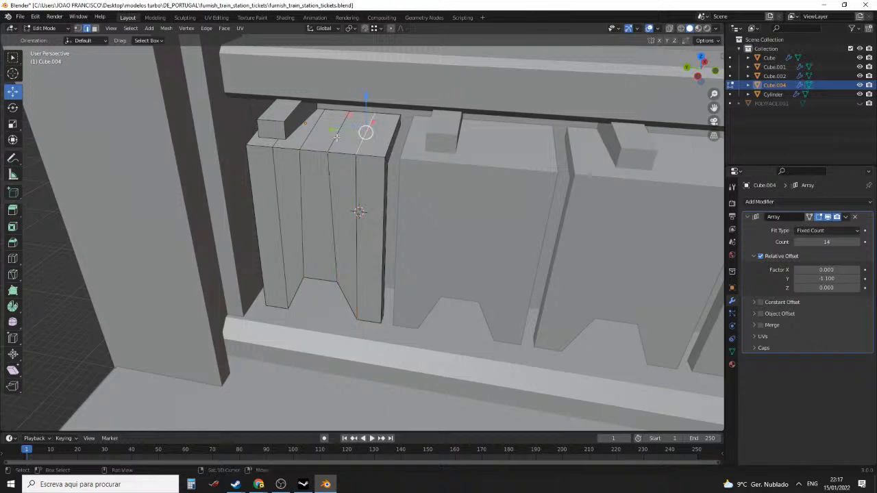
left_click(335, 141, "shift")
left_click(306, 142, "shift")
left_click(272, 141, "shift")
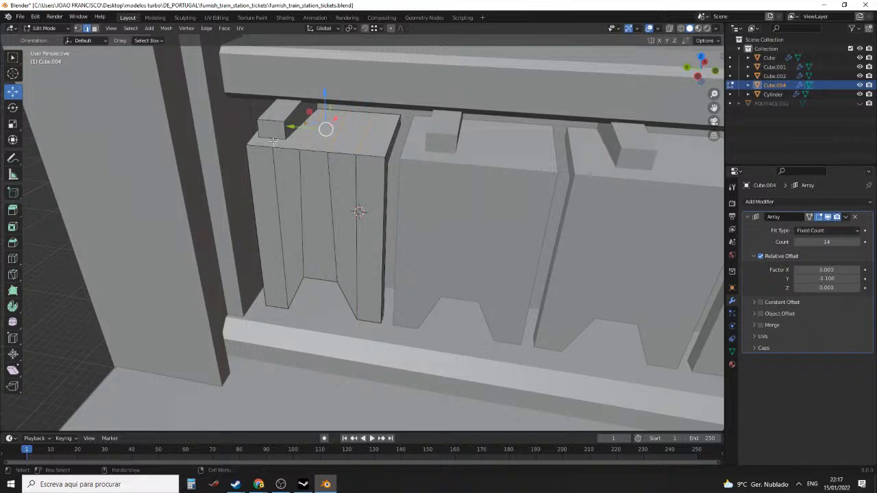
key("x")
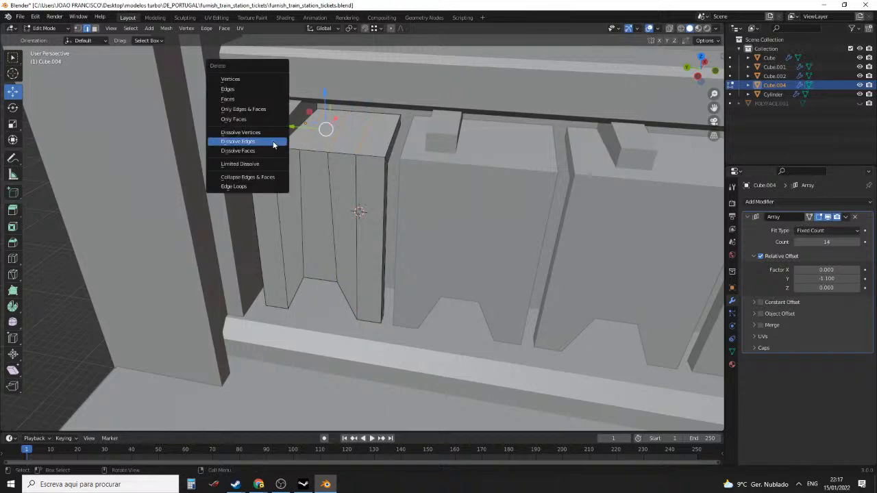
left_click(272, 144)
middle_click_drag(346, 176, 346, 170)
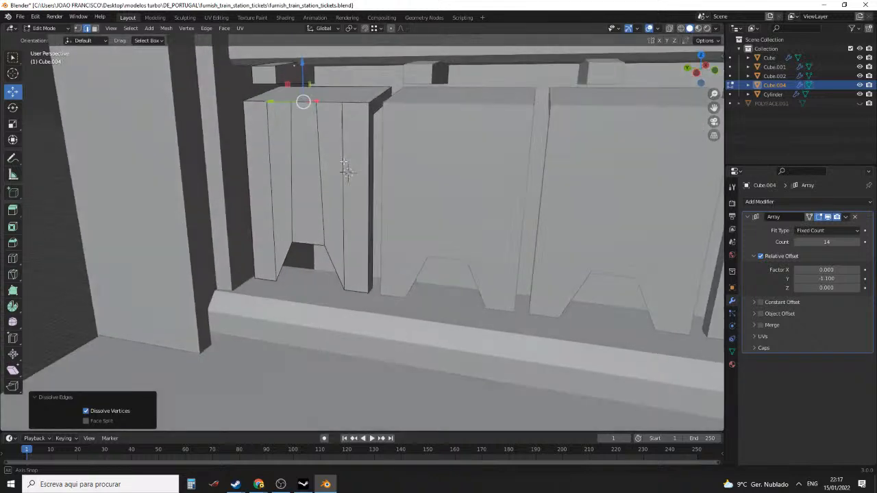
Examine the arrayed ticket holders against the whole cabinet outside mesh editing, and compare the notches up close
scroll(344, 162, "down", 5)
key("Tab")
middle_click_drag(434, 210, 533, 207)
scroll(470, 192, "down", 4)
key("Tab")
scroll(510, 193, "down", 3)
key("Tab")
key("Tab")
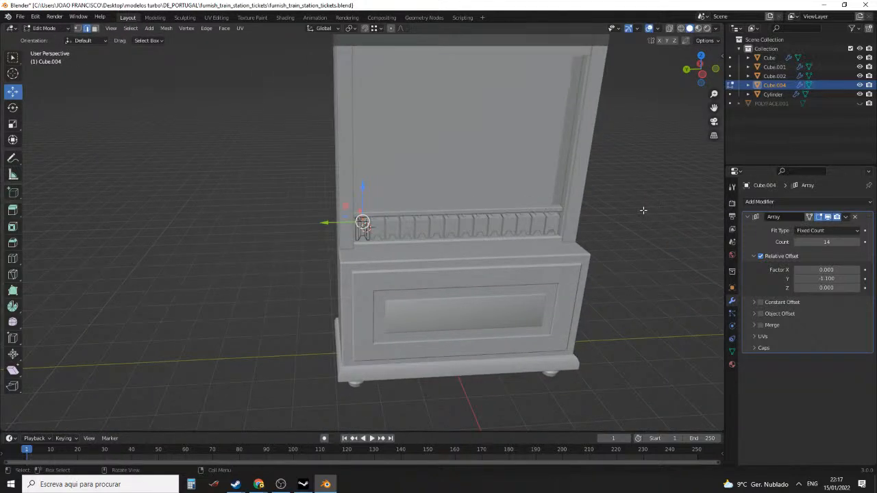
key("Tab")
left_click(649, 217)
scroll(637, 212, "up", 4)
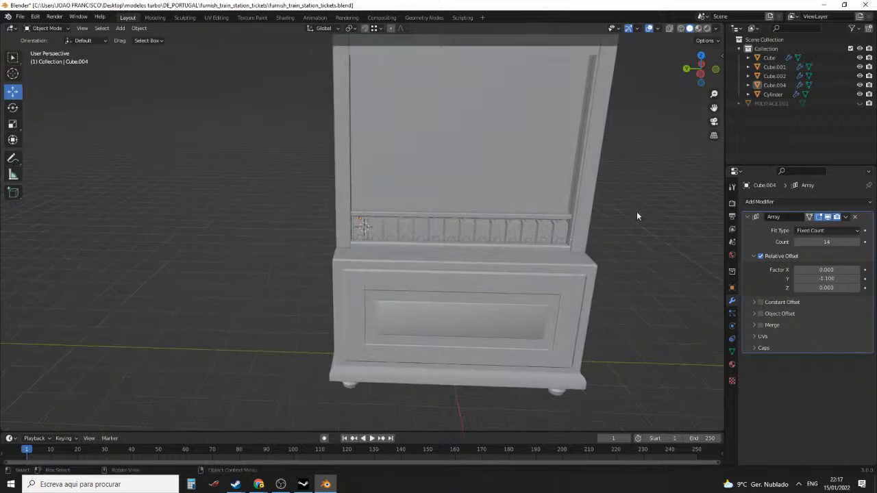
scroll(599, 197, "down", 4)
middle_click_drag(561, 179, 507, 199)
scroll(558, 196, "up", 3)
scroll(507, 199, "up", 3)
scroll(417, 175, "up", 5)
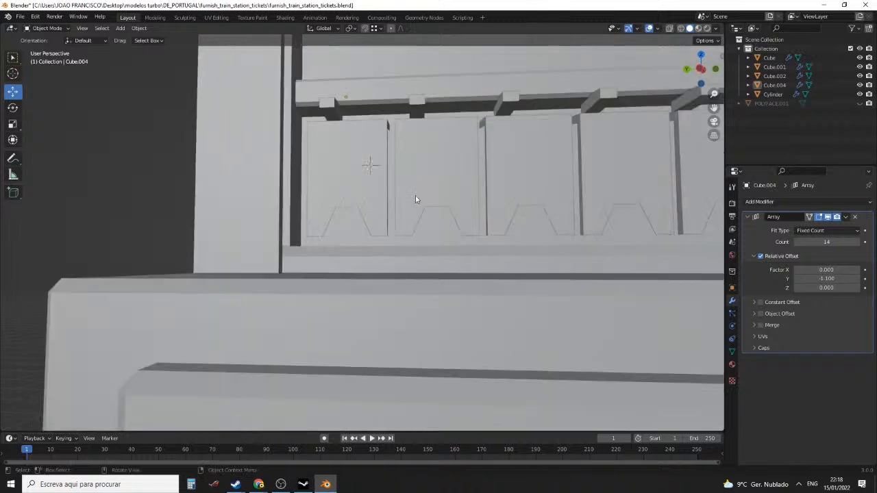
Select the first holder's bottom edges around the notch and lower them about 0.219 m along Z
key("Tab")
left_click(377, 235)
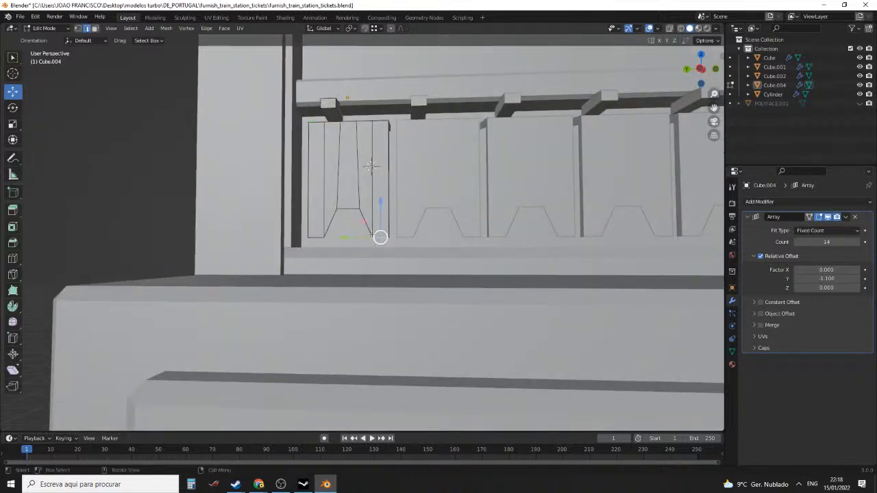
left_click(319, 235, "shift")
left_click(333, 219, "shift")
left_click(376, 216, "shift")
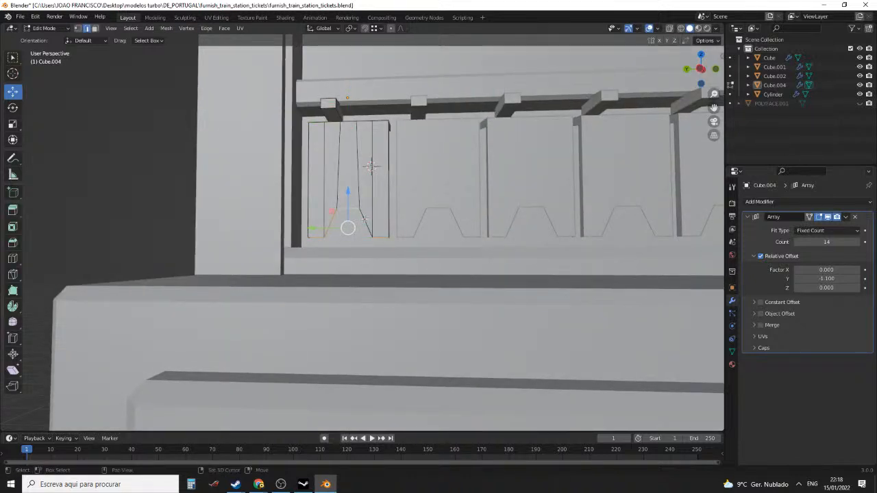
middle_click_drag(365, 218, 350, 234)
left_click_drag(335, 205, 338, 214)
scroll(388, 228, "down", 3)
scroll(387, 229, "down", 2)
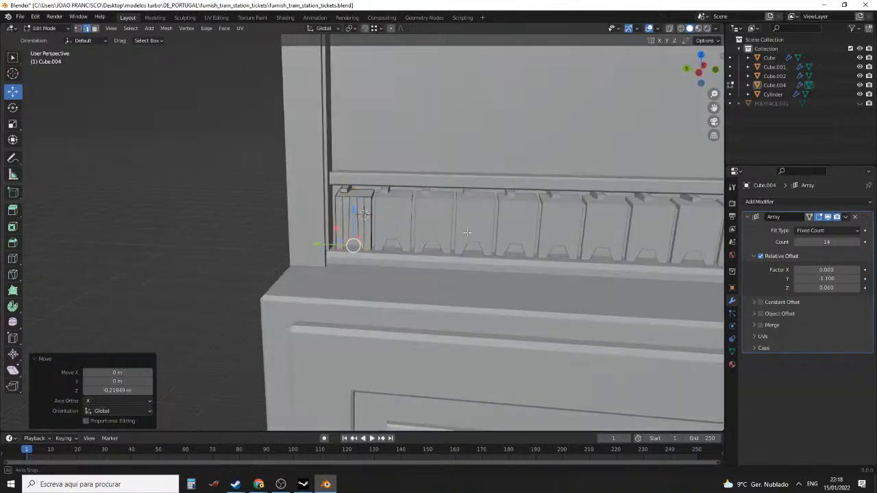
Move the front face of the first holder's top tab about 0.458 m along X to shorten the tab
middle_click_drag(388, 228, 539, 233)
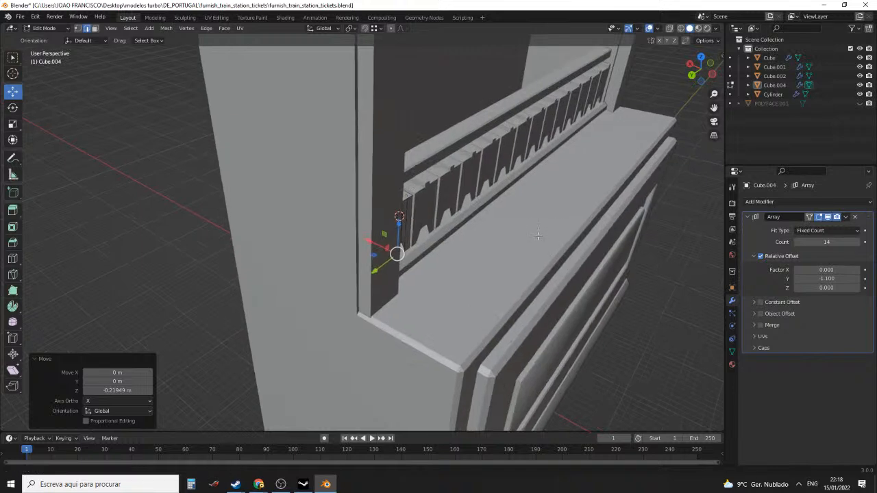
scroll(453, 209, "up", 5)
middle_click_drag(453, 209, 429, 251)
key("Tab")
middle_click_drag(309, 234, 281, 252)
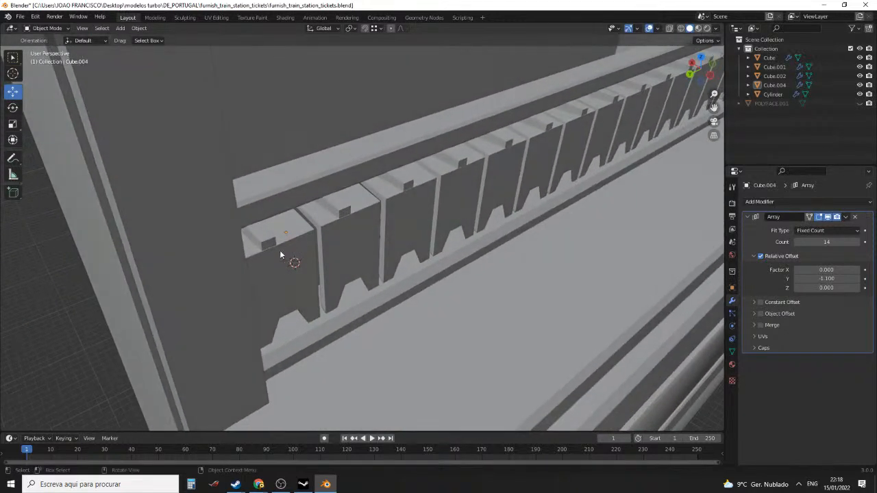
key("Tab")
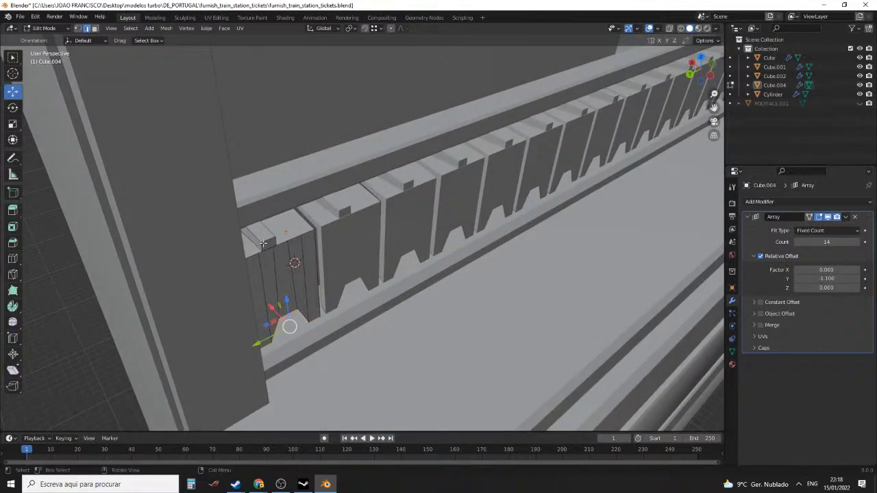
left_click(263, 245)
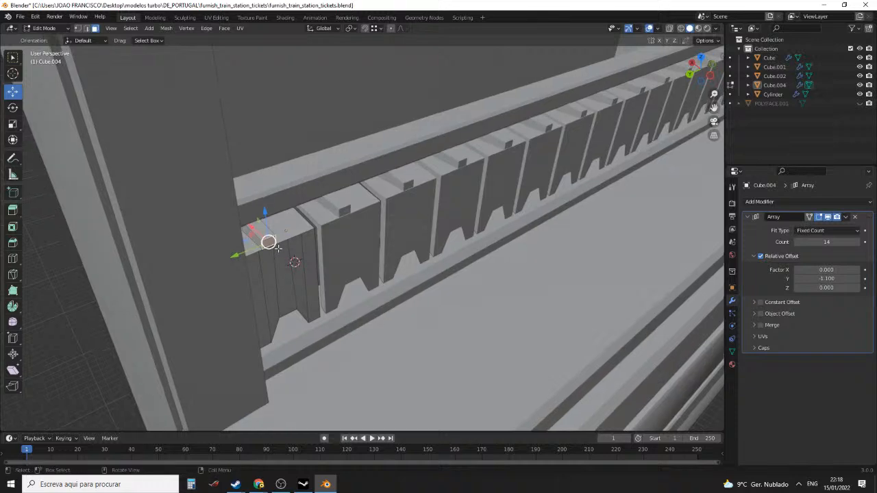
key("g")
key("x")
left_click(292, 257)
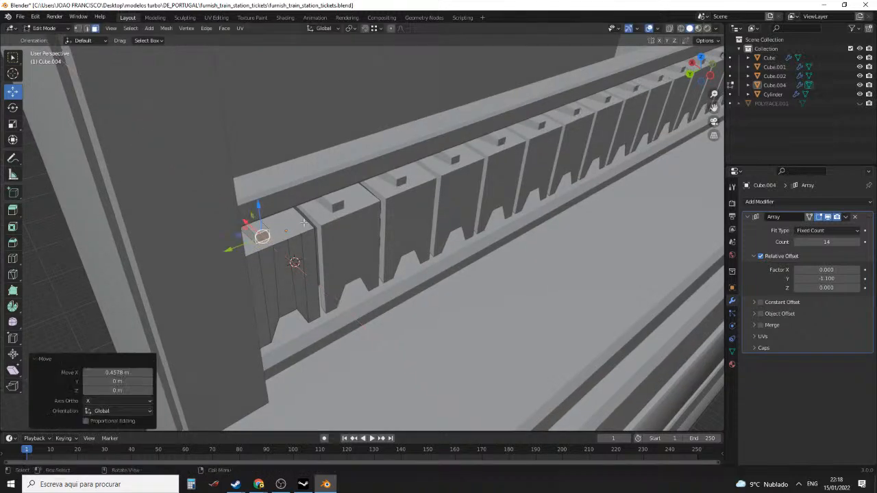
Delete the hidden face at the rear of the first holder's top tab
middle_click_drag(293, 258, 491, 168)
left_click(465, 153)
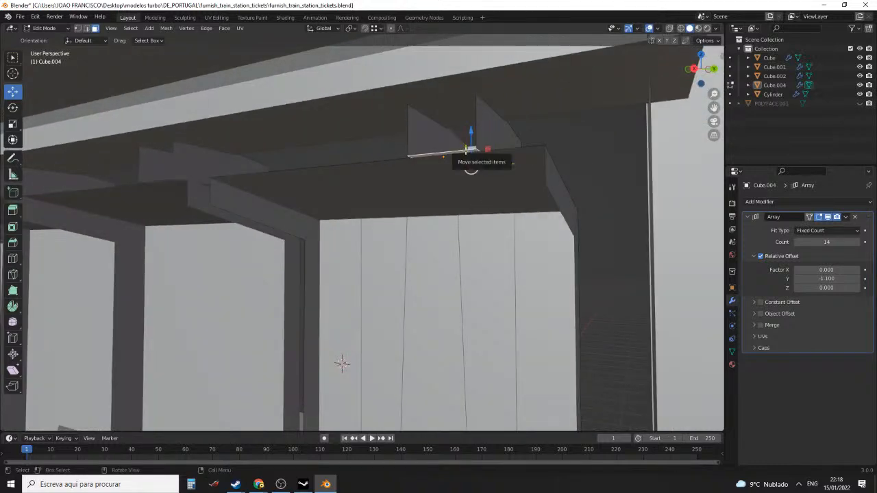
key("x")
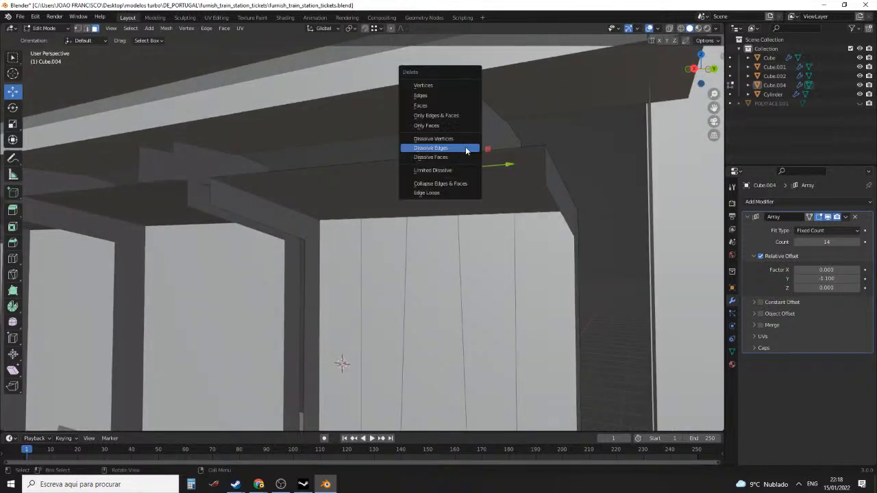
left_click(433, 105)
Snap the two middle top-front vertices of the first holder along Y to the notch's upper corners, and leave mesh editing
middle_click_drag(433, 105, 388, 217)
key("1")
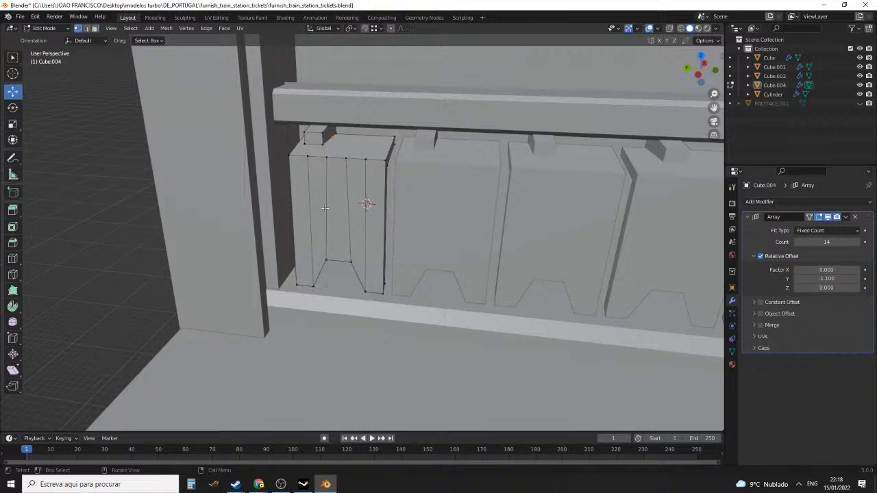
left_click(348, 159)
left_click_drag(311, 157, 344, 237)
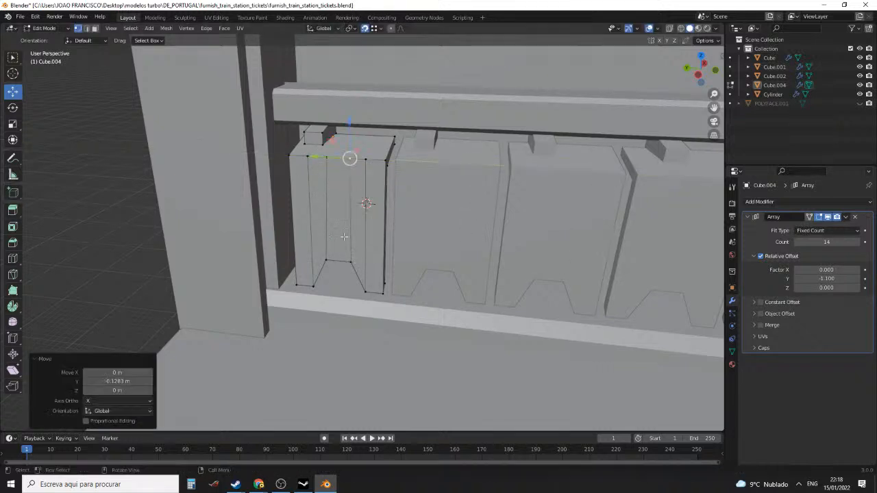
left_click(325, 157)
key("g")
key("y")
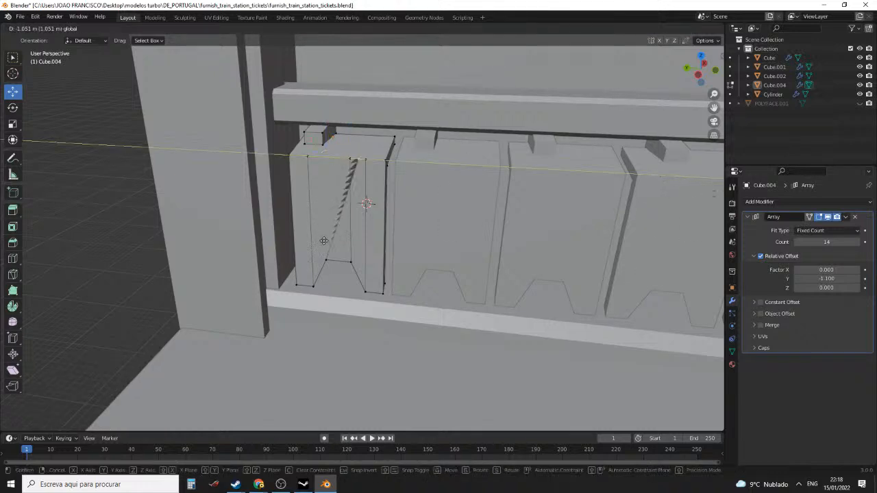
left_click(327, 251)
key("Tab")
Examine the finished ticket-holder row within the cabinet and select the cabinet body
scroll(373, 240, "down", 4)
middle_click_drag(373, 240, 409, 220)
scroll(408, 220, "down", 3)
middle_click_drag(474, 220, 452, 230)
scroll(480, 232, "down", 4)
scroll(480, 232, "up", 5)
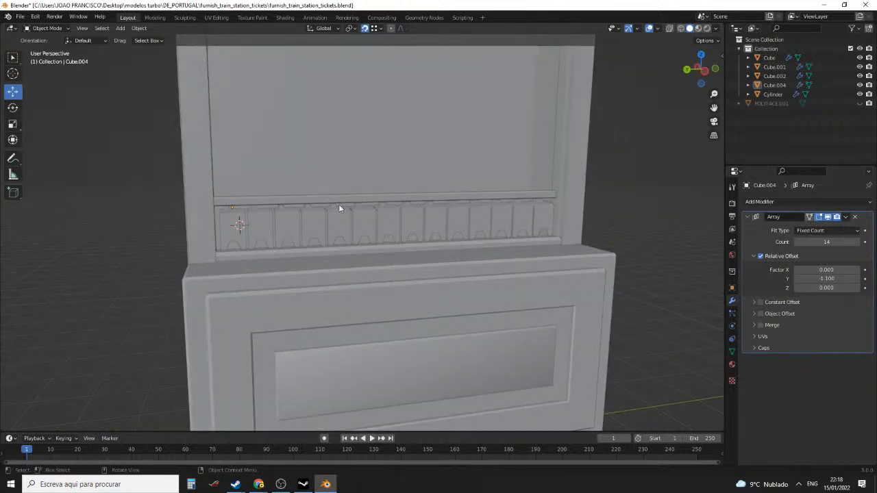
left_click(340, 206)
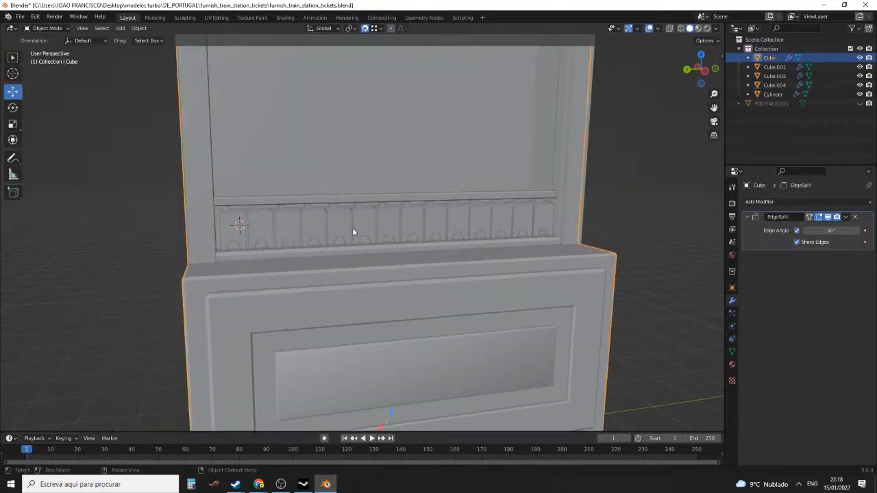
Separate the shelf strip above the ticket-holder row from the cabinet body's mesh into its own object
key("Tab")
key("Tab")
middle_click_drag(353, 225, 385, 235)
scroll(386, 235, "up", 2)
key("Tab")
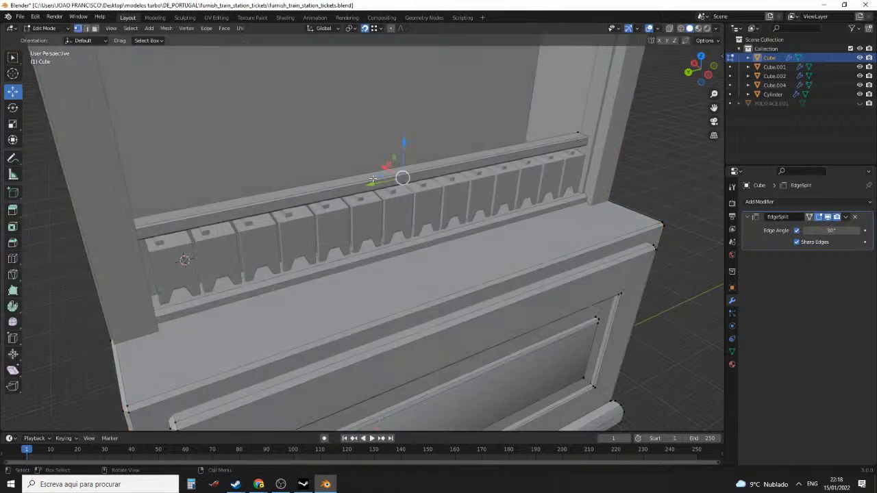
left_click(372, 180)
key("3")
left_click(424, 179)
key("ctrl+l")
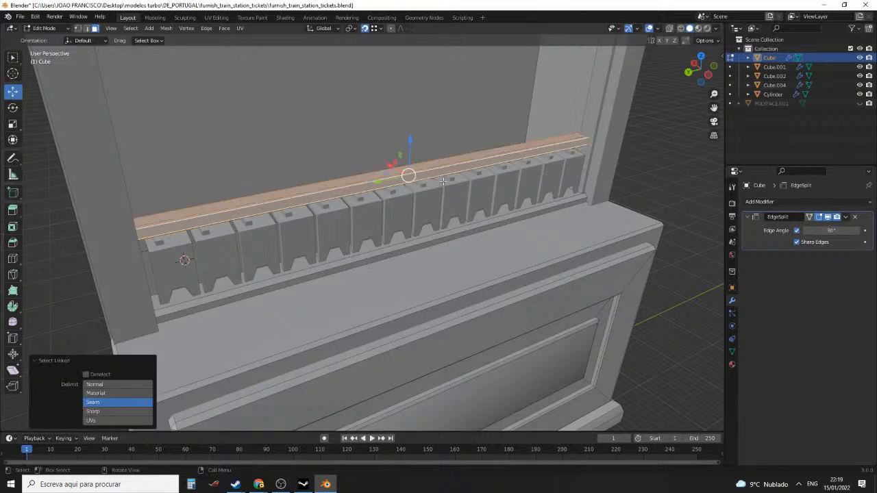
middle_click_drag(414, 177, 413, 225)
left_click(426, 178)
key("Tab")
scroll(431, 182, "down", 4)
Select the ticket-holder row together with the separated shelf strip, and save the file
left_click(461, 211)
left_click(412, 224, "shift")
middle_click_drag(499, 241, 492, 201)
scroll(539, 209, "down", 1)
scroll(533, 206, "down", 1)
scroll(528, 202, "up", 1)
scroll(521, 213, "up", 2)
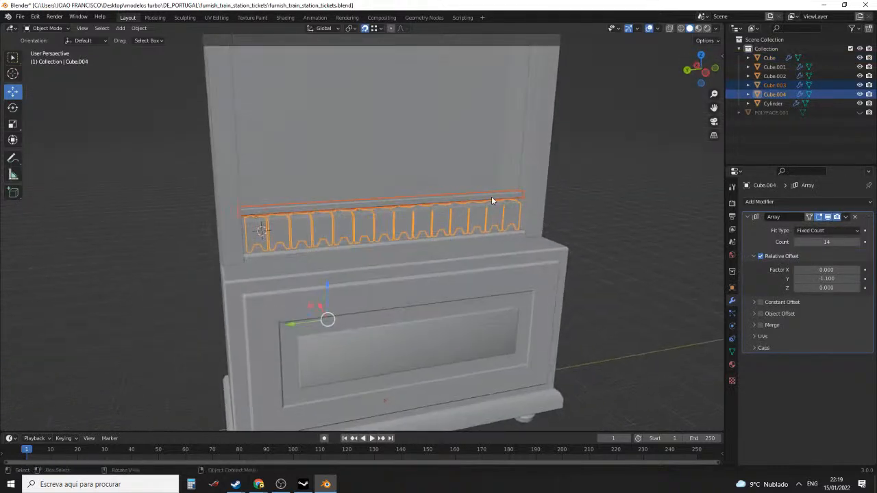
left_click(22, 16)
left_click(46, 78)
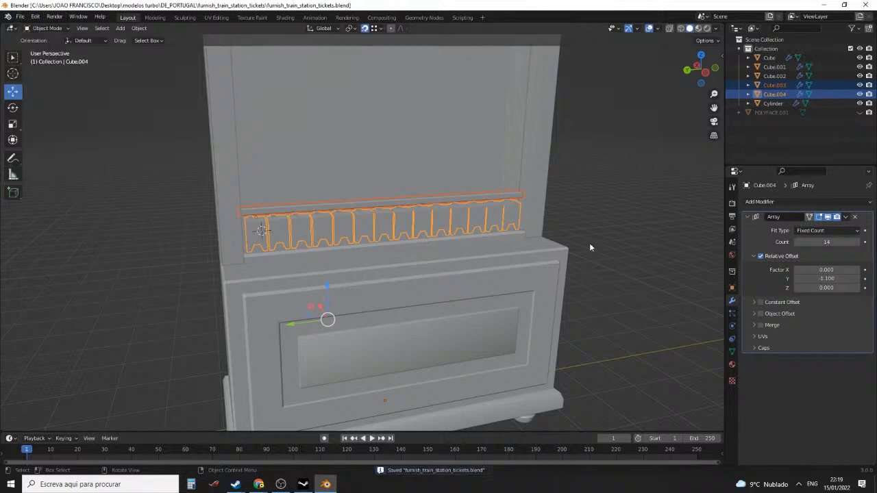
Copy and paste the ticket-holder row with its shelf strip, raising the copy 1.1323 m along Z
key("ctrl+c")
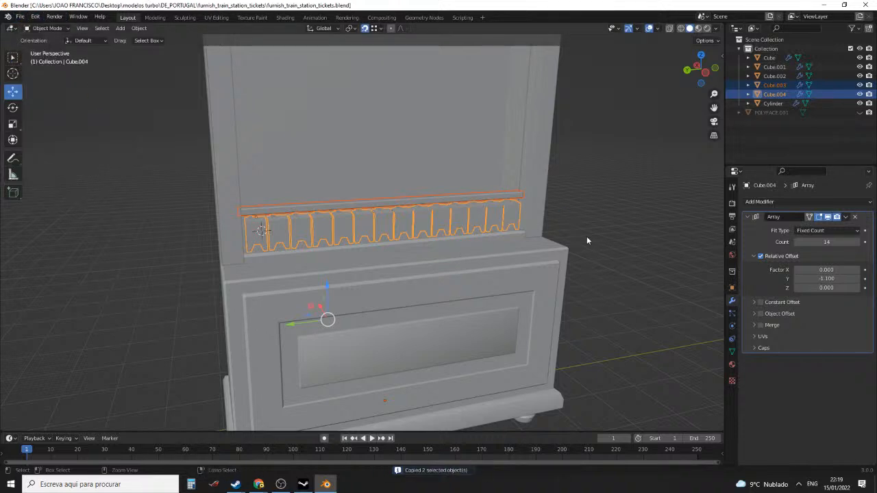
key("ctrl+v")
left_click_drag(327, 289, 325, 247)
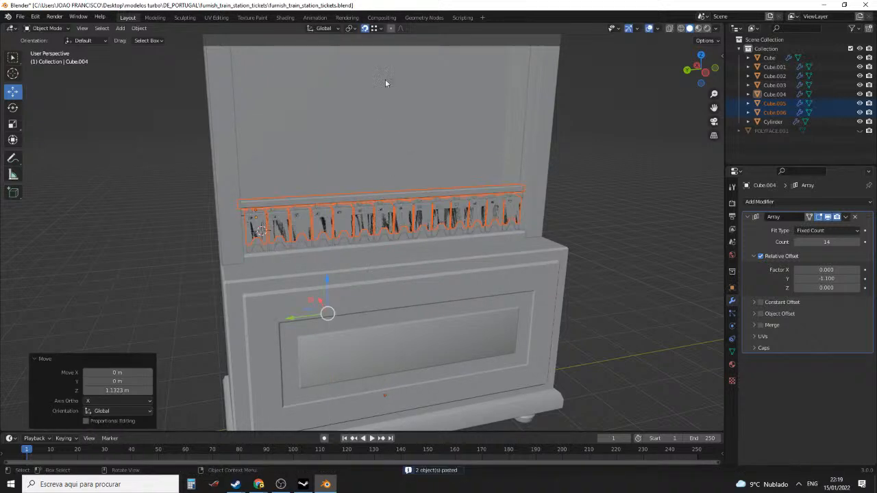
middle_click_drag(521, 183, 517, 179)
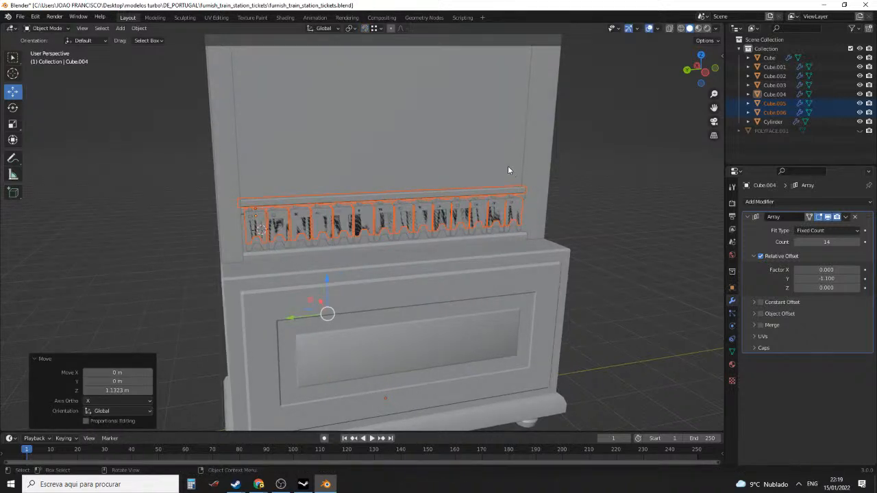
In a see-through right side view, raise the copied row another 5.937 m along Z to sit directly above the first row
key("KP_3")
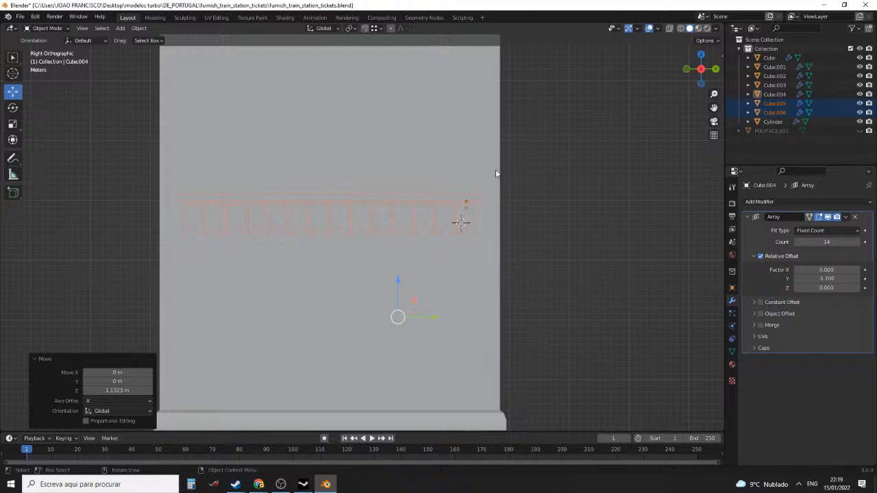
left_click(413, 165)
scroll(408, 266, "up", 2)
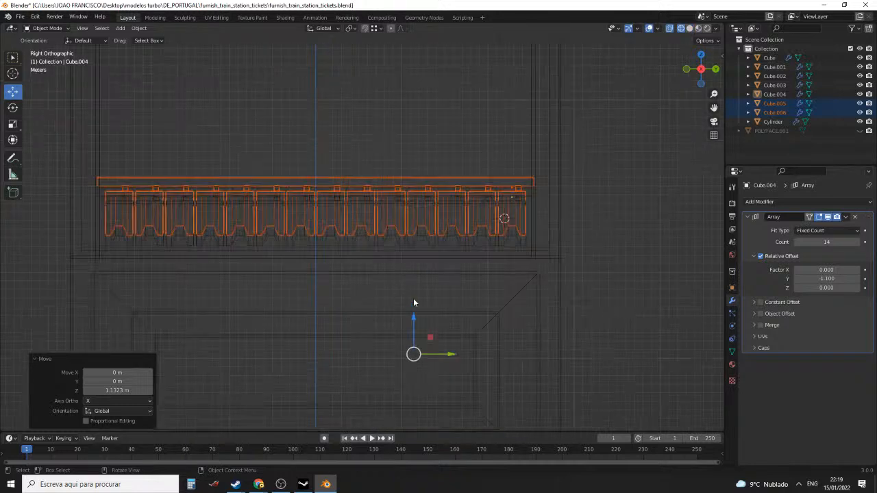
key("shift+d")
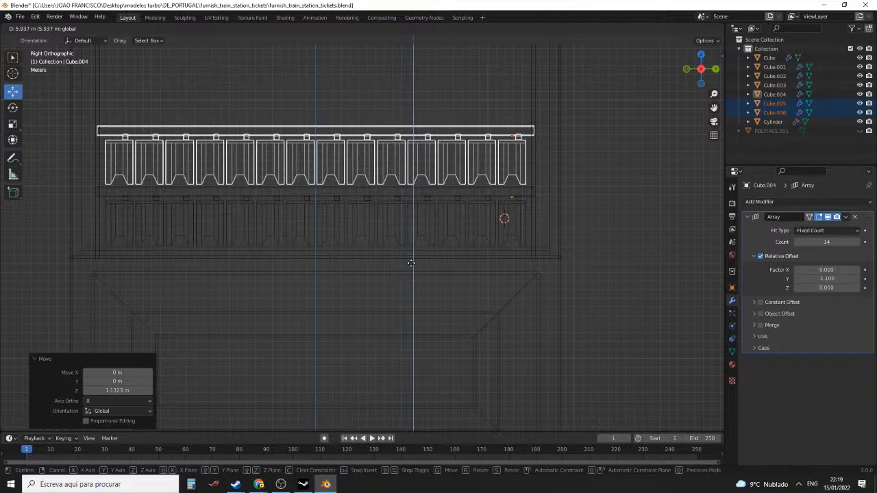
left_click(410, 263)
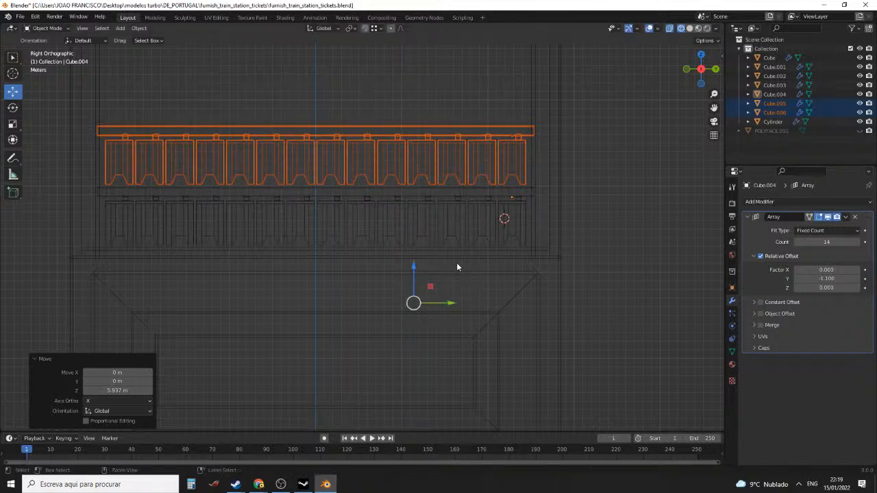
Paste a third and a fourth row with their shelf strips, raised 14.153 m and 21.257 m along Z
key("ctrl+v")
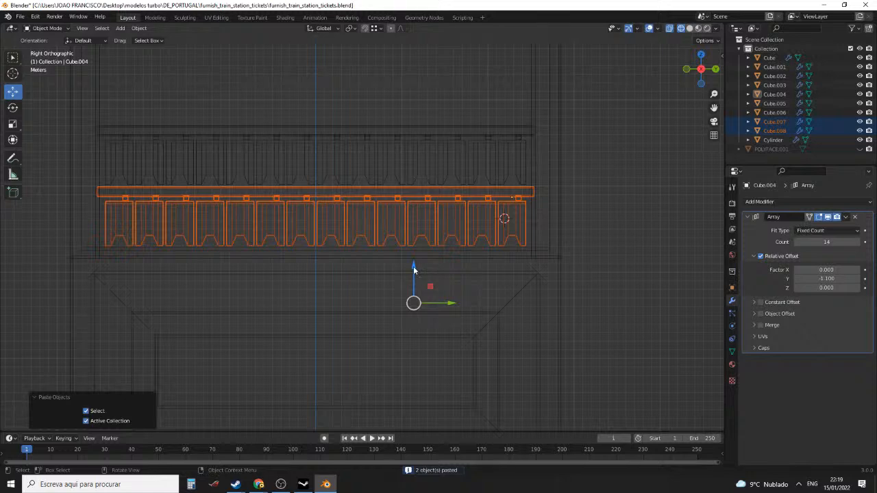
left_click_drag(413, 266, 402, 142)
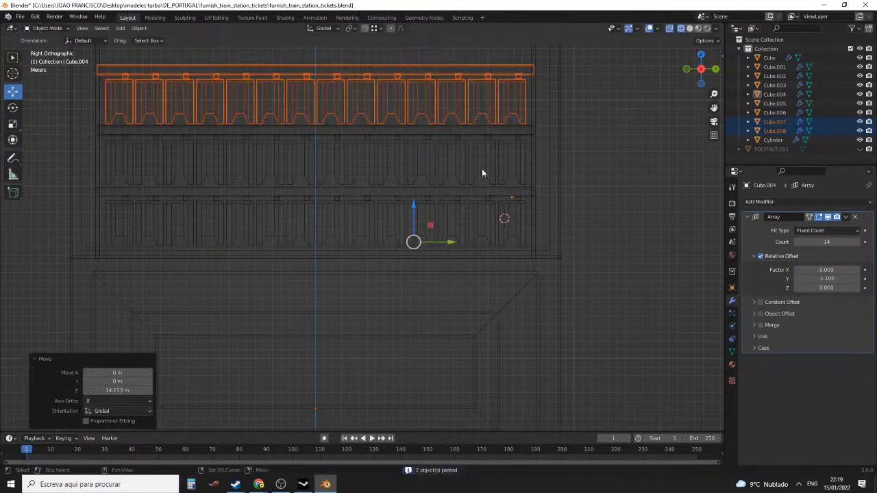
middle_click_drag(482, 172, 559, 274, "shift")
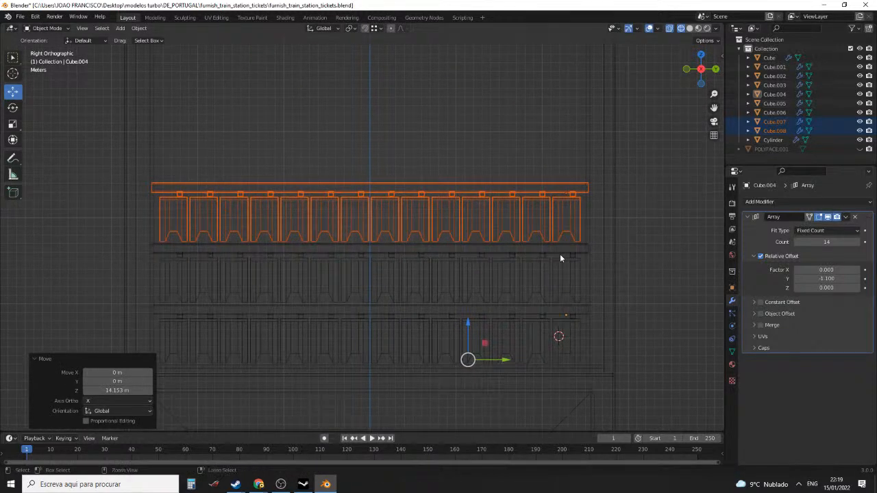
key("ctrl+v")
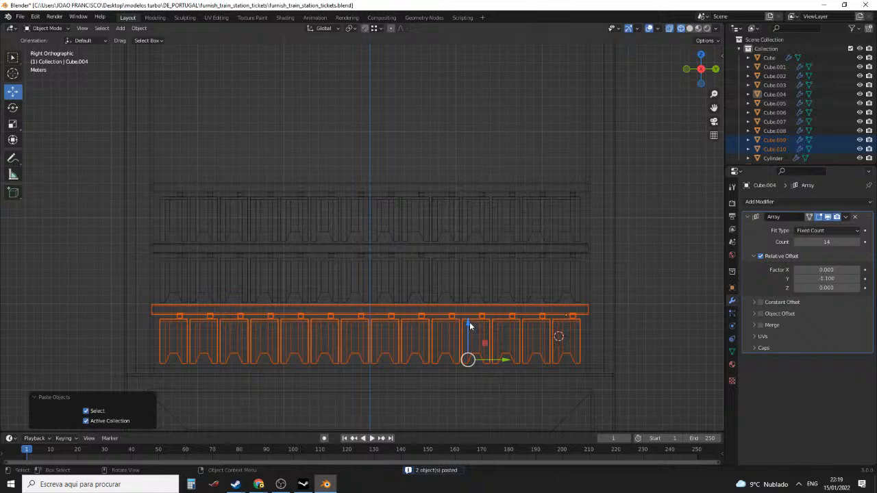
left_click_drag(469, 322, 483, 139)
scroll(571, 183, "down", 4)
scroll(422, 211, "up", 2)
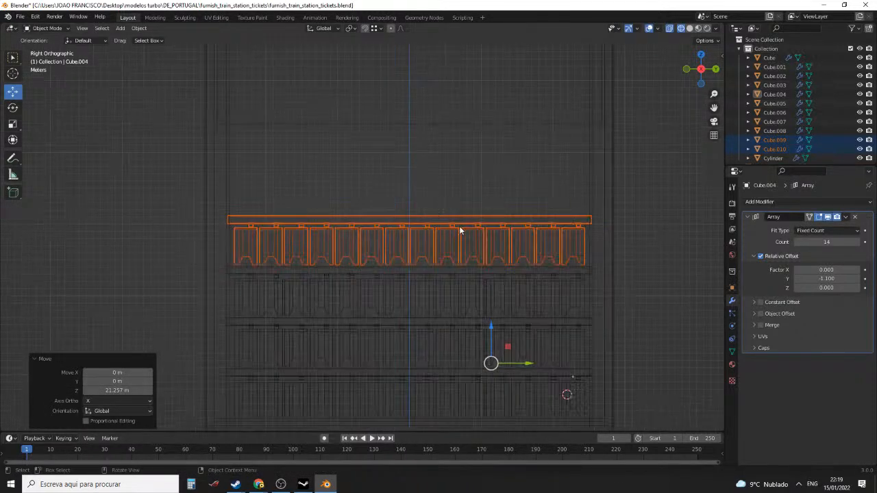
Paste a fifth and a sixth row raised 28.243 m and 35.304 m along Z, and return to solid display
key("ctrl+v")
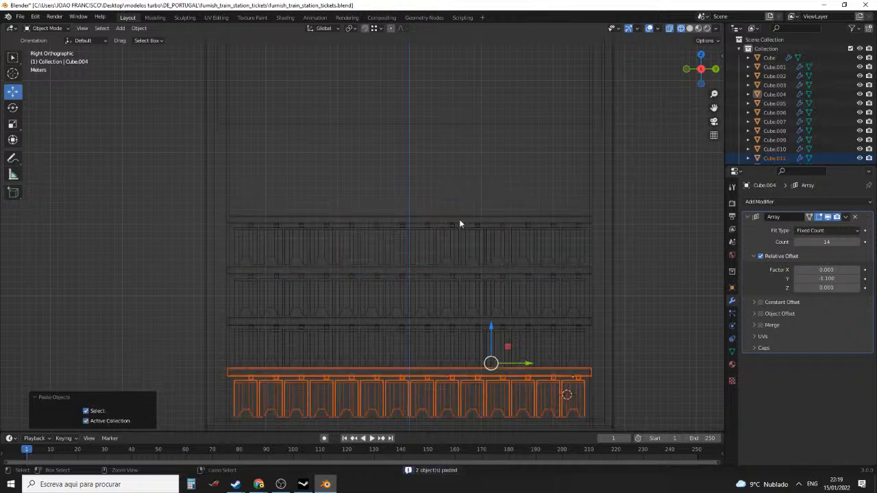
left_click_drag(491, 329, 501, 122)
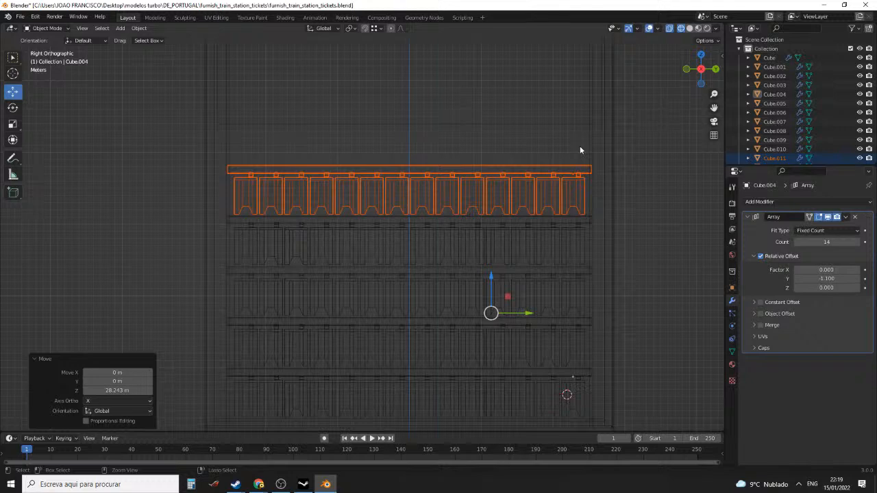
key("ctrl+v")
left_click_drag(490, 276, 510, 414)
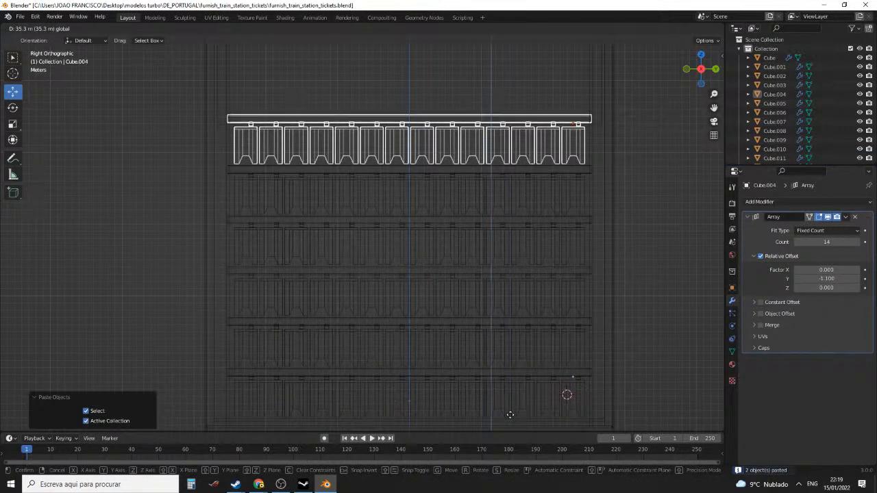
left_click_drag(510, 415, 511, 415)
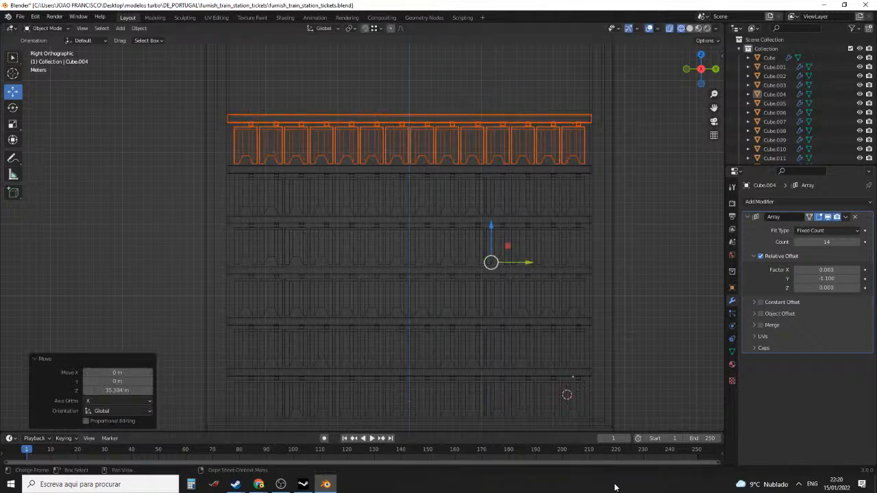
left_click(625, 333)
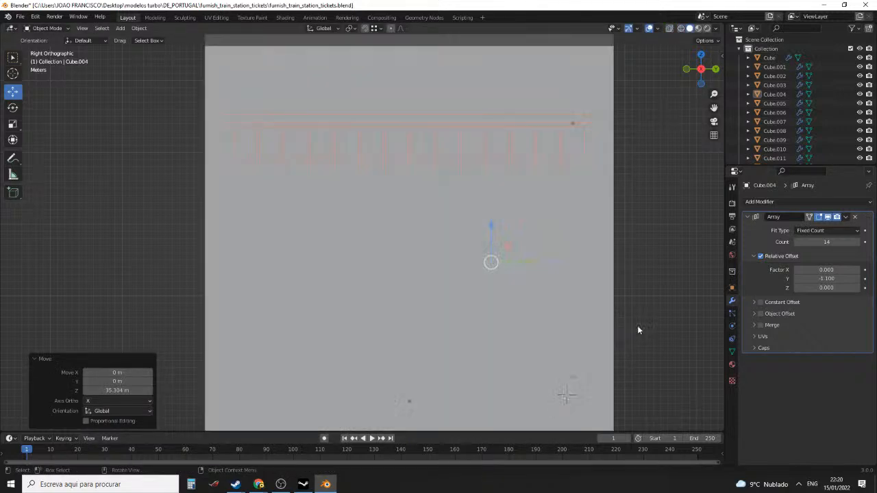
Examine the stacked rows and how the shelf ends meet the cabinet's side posts from inside
mouse_move(638, 326)
middle_mouse_down()
mouse_move(466, 324)
mouse_move(442, 356)
middle_mouse_up()
scroll(509, 320, "up", 10)
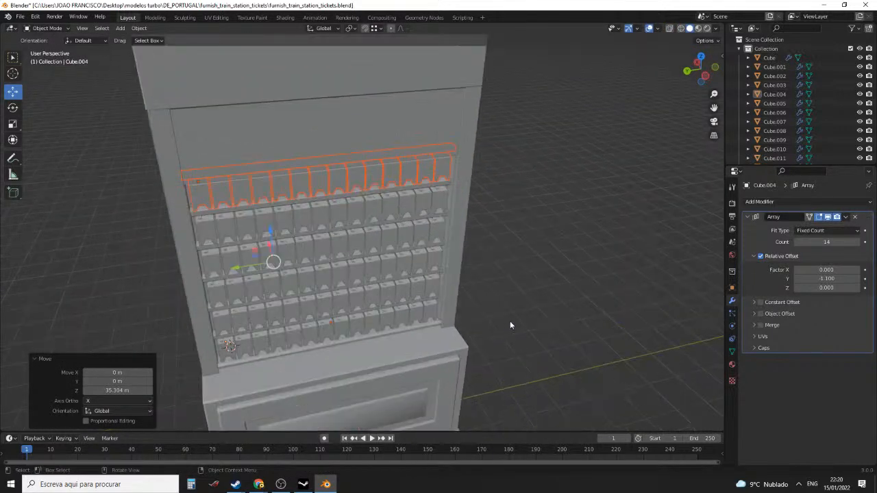
scroll(509, 291, "up", 2)
middle_click_drag(505, 286, 567, 307)
middle_click_drag(302, 241, 290, 225)
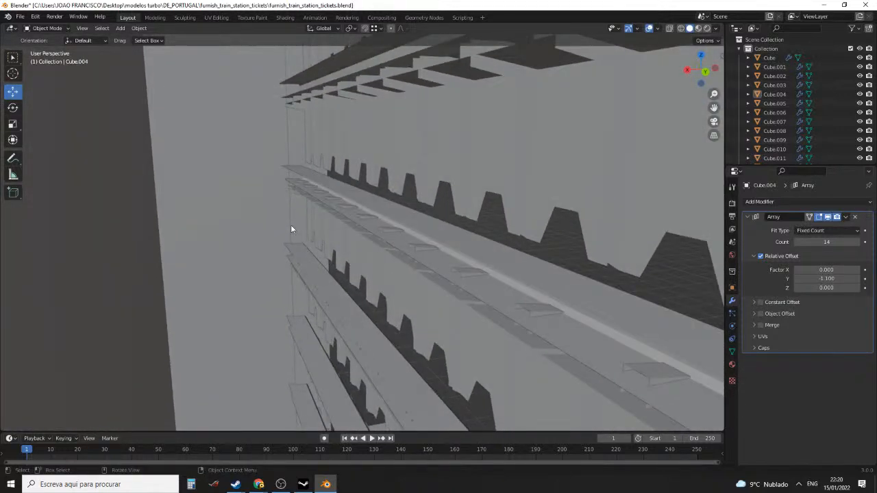
left_click(290, 225)
key("Tab")
key("KP_Decimal")
middle_click_drag(335, 263, 568, 220)
scroll(315, 247, "down", 5)
scroll(354, 233, "up", 2)
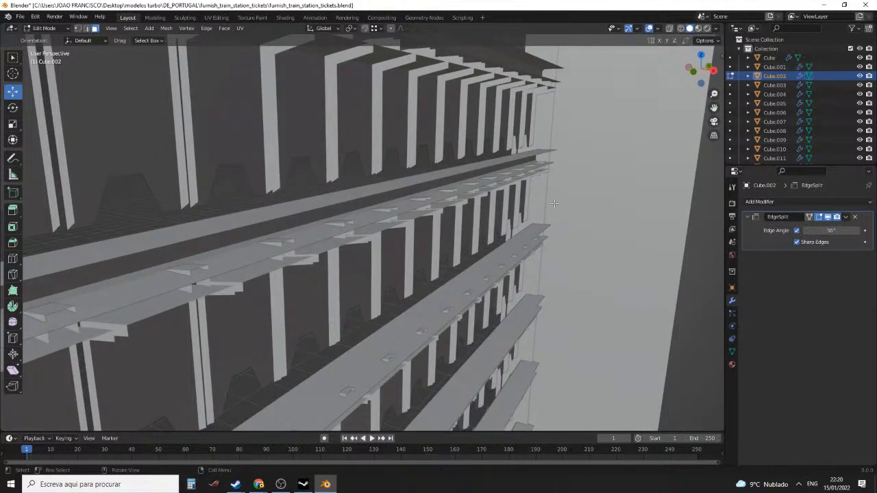
key("Tab")
left_click(540, 210)
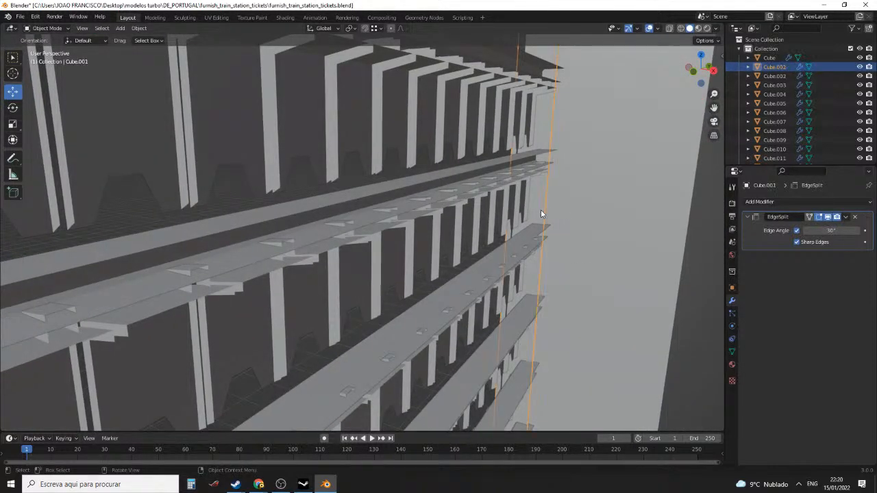
middle_click_drag(539, 211, 232, 239)
Hide the two vertical side posts framing the ticket-holder rows
left_click(459, 206)
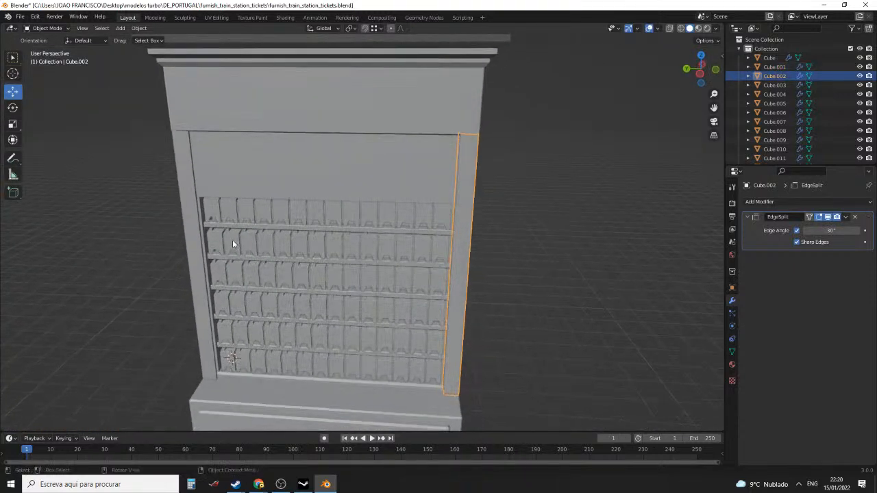
left_click(196, 262)
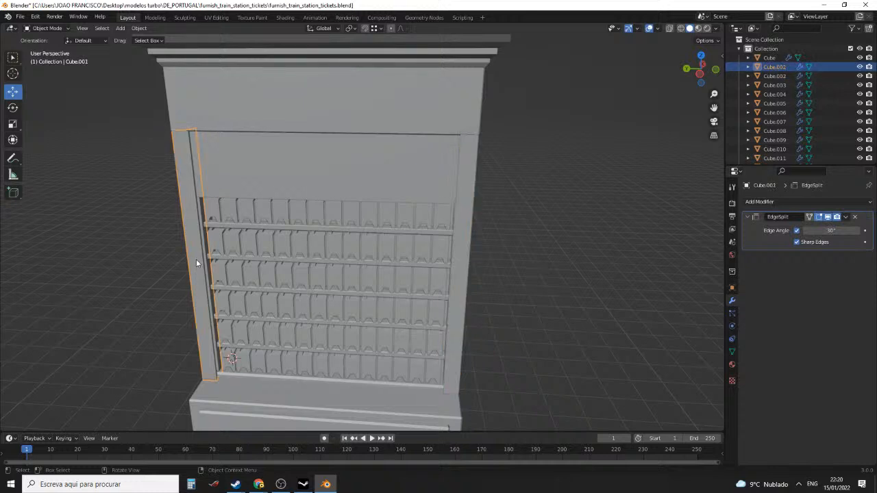
left_click(454, 261)
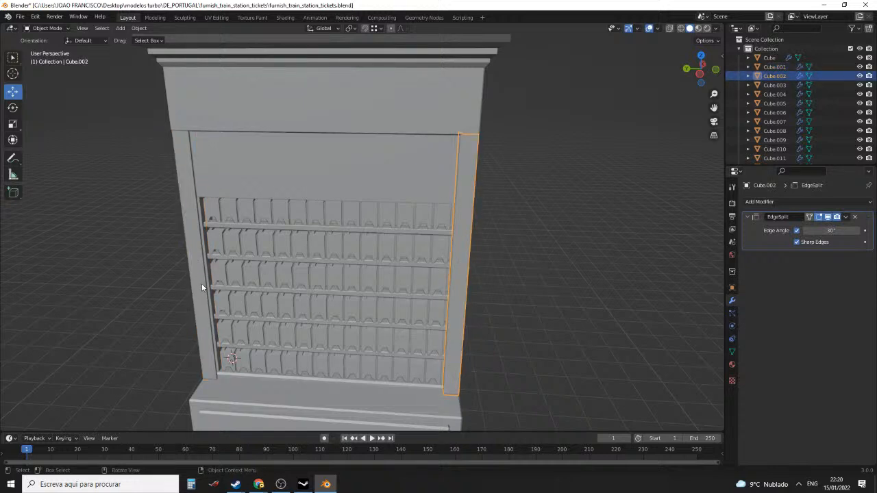
left_click(200, 284, "shift")
middle_click_drag(201, 283, 488, 277)
scroll(245, 283, "up", 3)
scroll(316, 274, "up", 3)
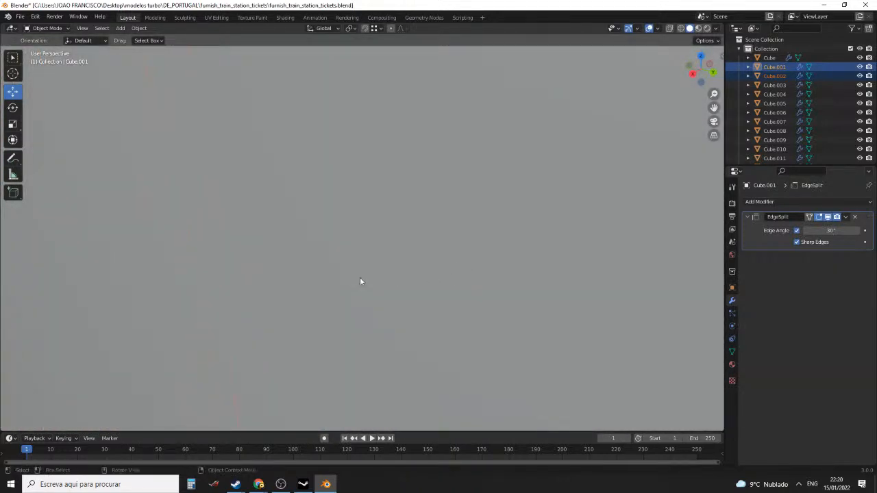
middle_click_drag(544, 262, 373, 267)
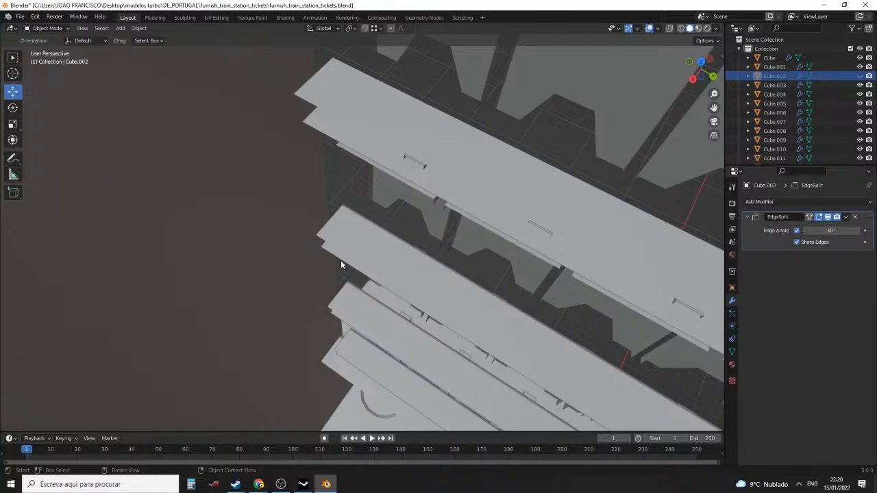
middle_click_drag(329, 195, 474, 175)
left_click(462, 169)
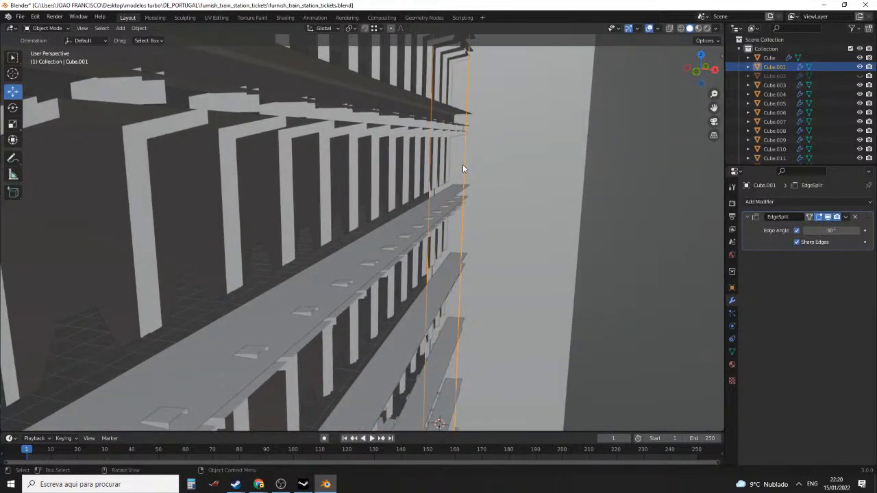
key("h")
Open the cabinet body's mesh for editing and inspect where its inner walls meet the shelf ends
left_click(459, 166)
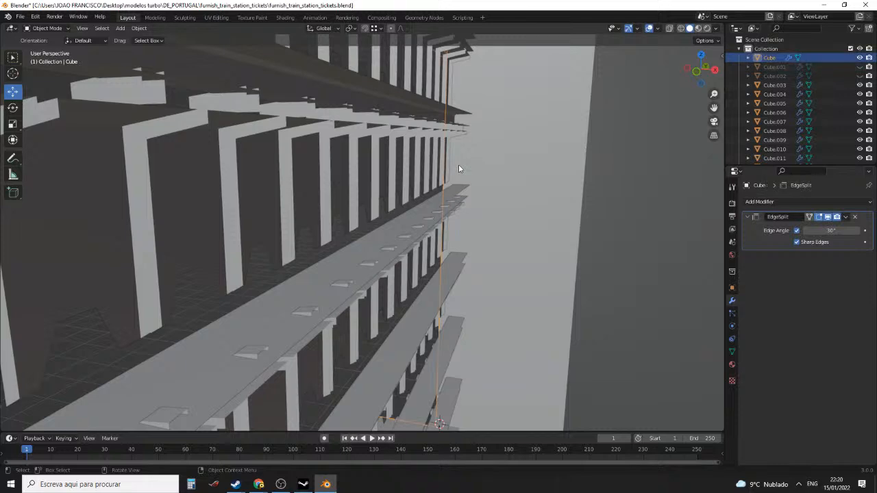
key("Tab")
middle_click_drag(464, 177, 457, 198)
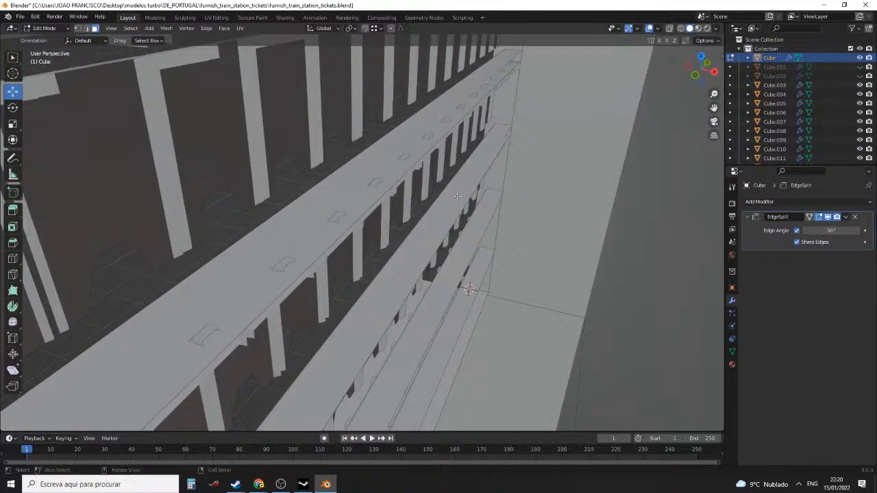
left_click(505, 173)
middle_click_drag(505, 173, 361, 208)
scroll(360, 268, "up", 5)
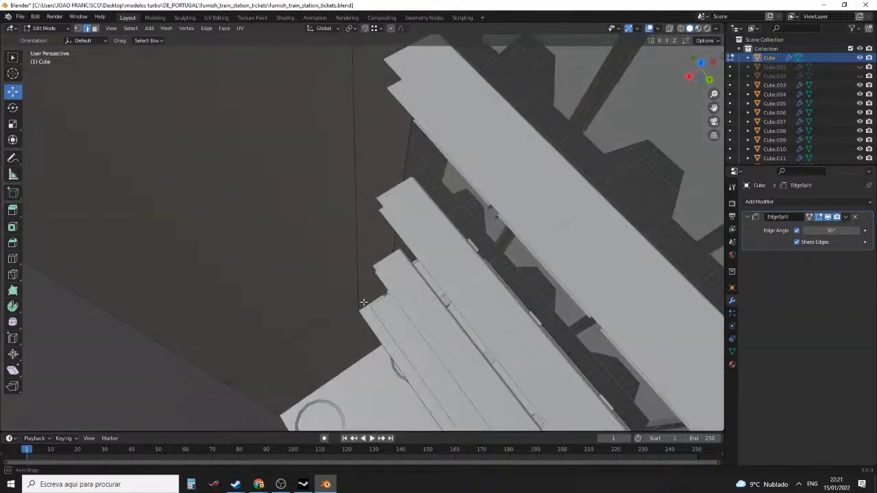
middle_click_drag(377, 261, 502, 210)
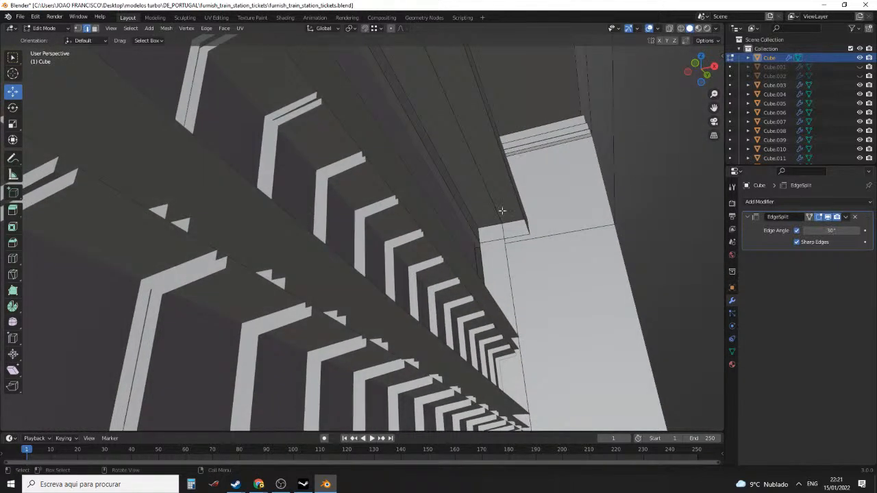
middle_click_drag(509, 274, 388, 205)
middle_click_drag(402, 141, 389, 219, "shift")
scroll(436, 254, "down", 2)
scroll(434, 255, "up", 5)
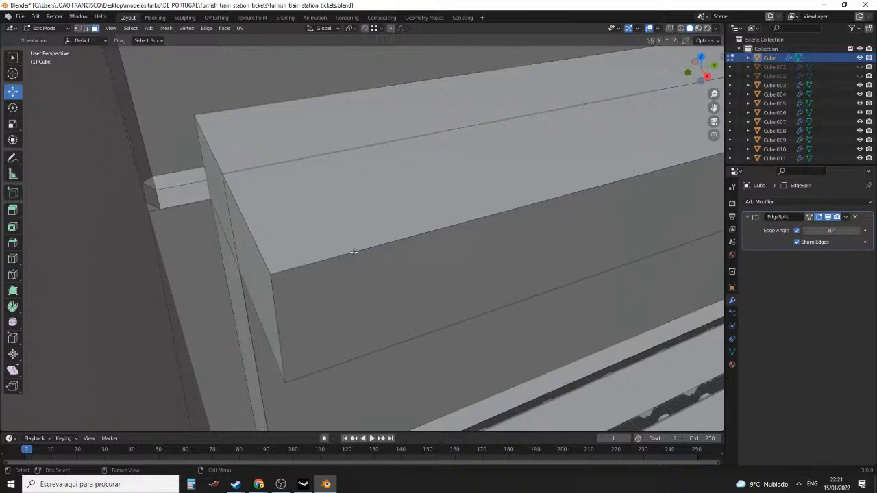
Delete the long face and the adjoining end face of the block above the ticket-holder rows
left_click(286, 288)
left_click(244, 226, "shift")
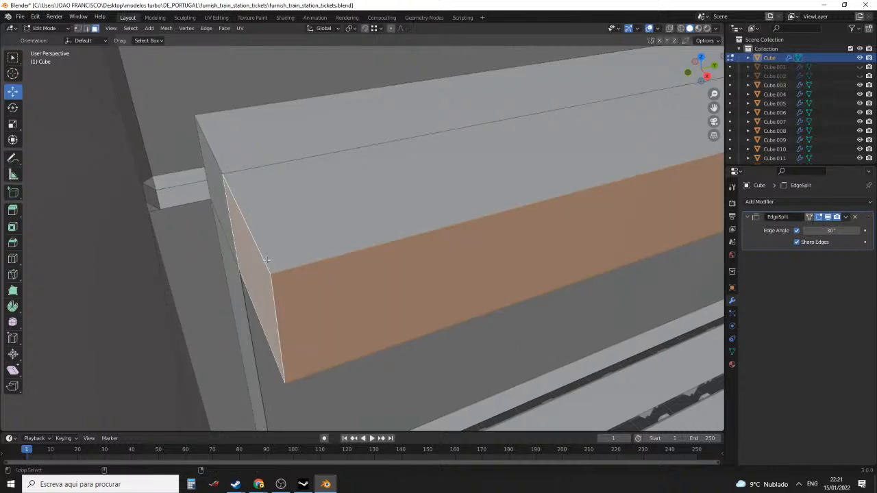
middle_click_drag(330, 245, 322, 192)
key("x")
left_click(329, 237)
left_click(368, 153)
Delete the narrow vertical faces beside the shelf ends on both inner sides of the cabinet body
middle_click_drag(368, 153, 417, 140)
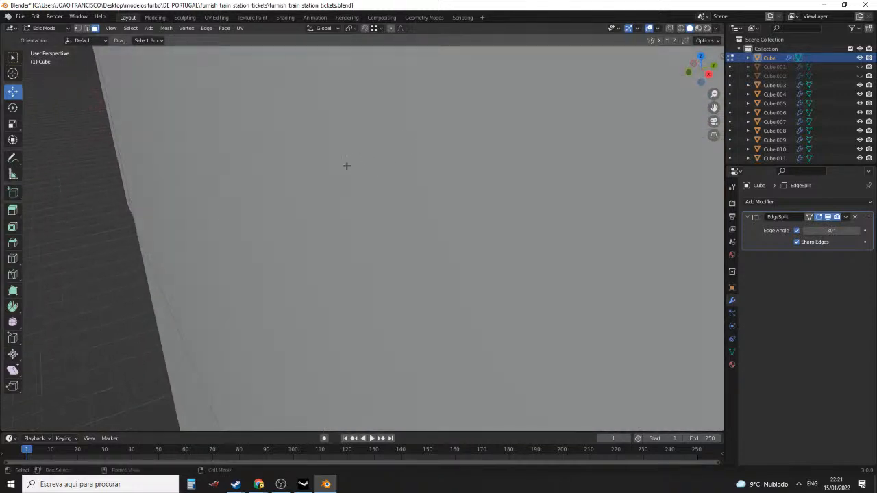
scroll(275, 181, "up", 1)
middle_click_drag(146, 178, 213, 168)
left_click(434, 163, "shift")
middle_click_drag(435, 162, 397, 269)
right_click(593, 201)
left_click(590, 201)
left_click(335, 281)
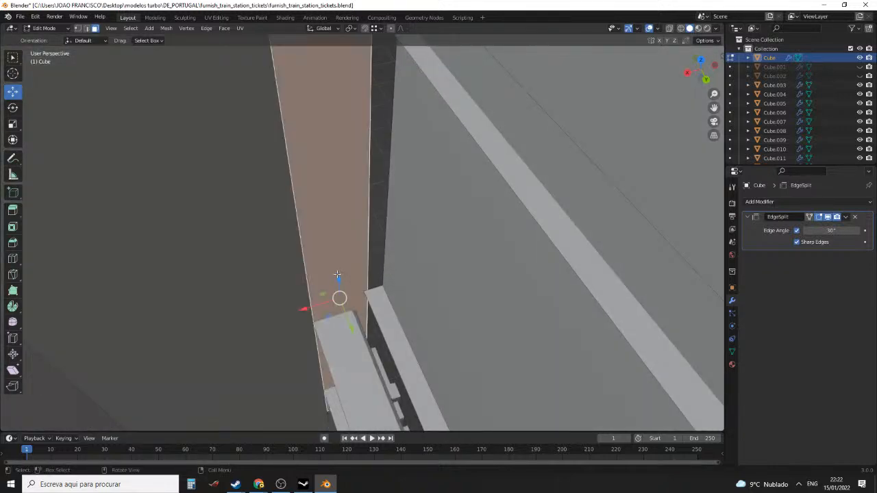
scroll(338, 285, "down", 2)
middle_click_drag(339, 285, 566, 181)
left_click(588, 201)
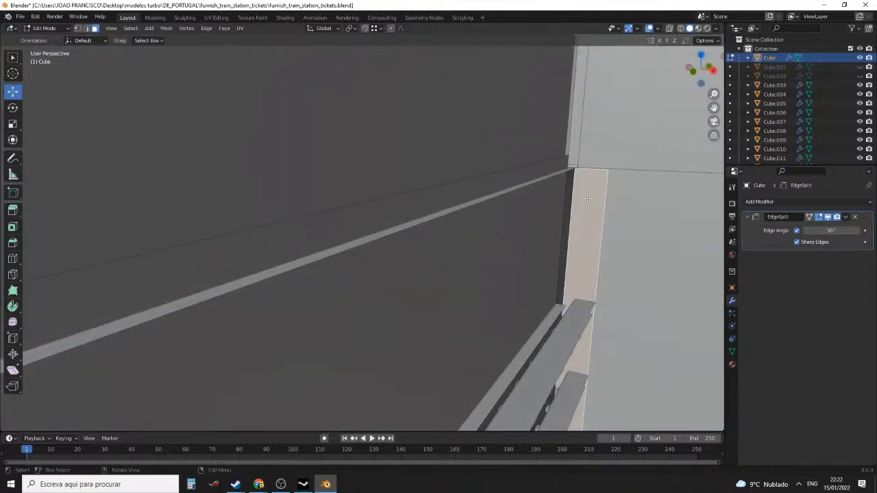
key("x")
left_click(583, 197)
Raise the upper edges of the cabinet body's inner panel at the holder rows 8.1347 m along Z
middle_click_drag(583, 198, 475, 235)
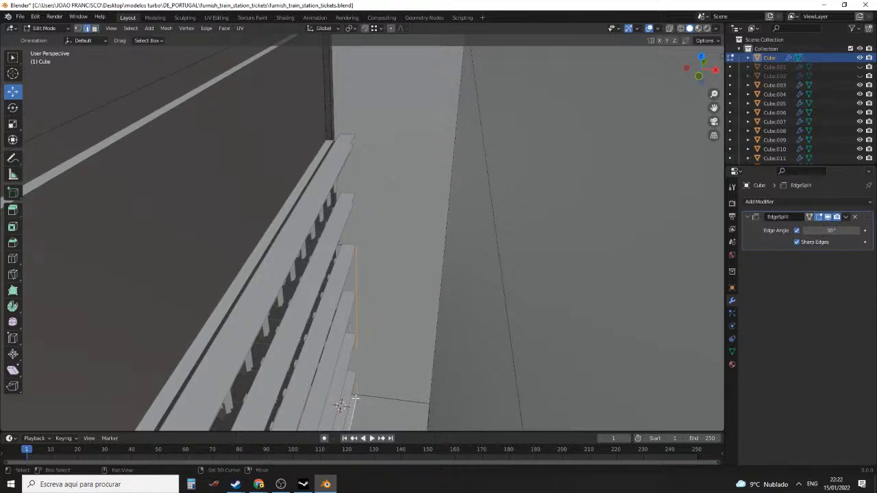
middle_click_drag(356, 398, 376, 169)
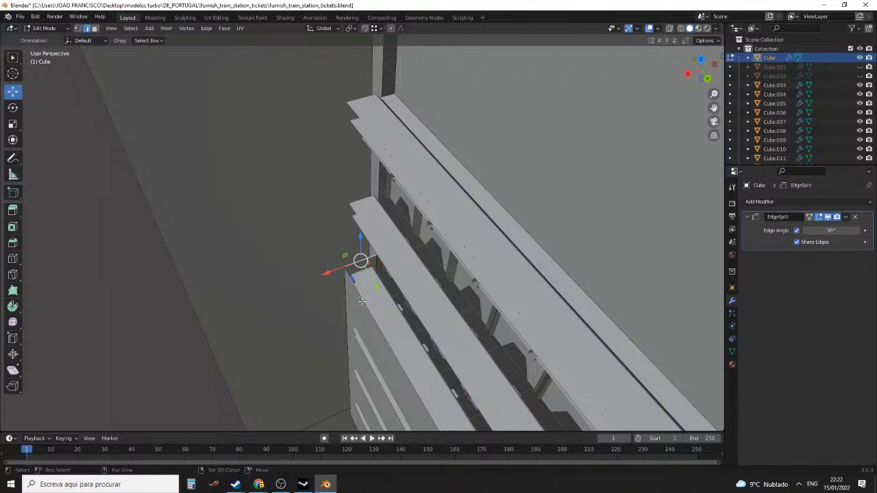
middle_click_drag(374, 305, 527, 275)
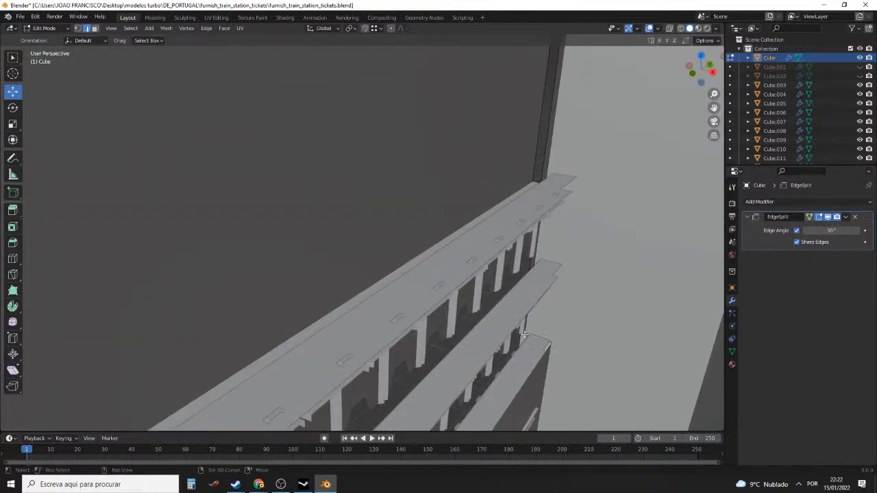
middle_click_drag(527, 335, 359, 239)
scroll(358, 239, "down", 3)
middle_click_drag(401, 292, 377, 143, "shift")
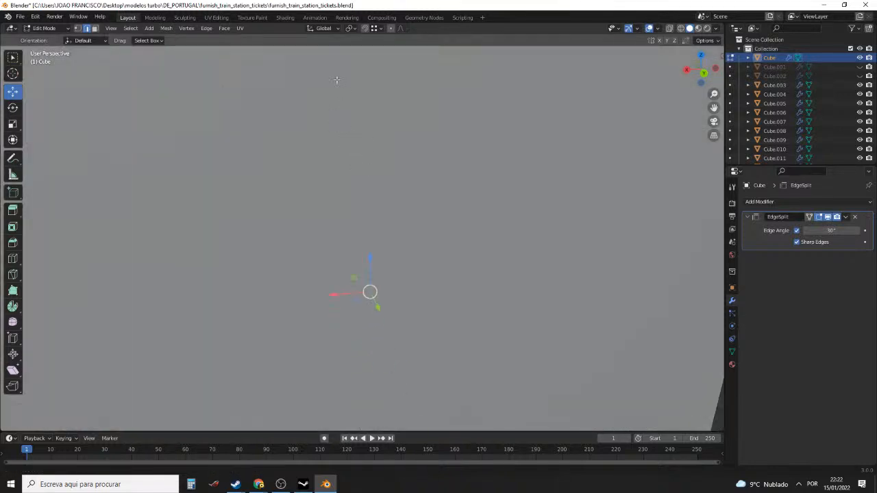
scroll(376, 143, "up", 2)
middle_click_drag(376, 195, 376, 263)
left_click_drag(376, 263, 378, 239)
left_click_drag(383, 149, 379, 147)
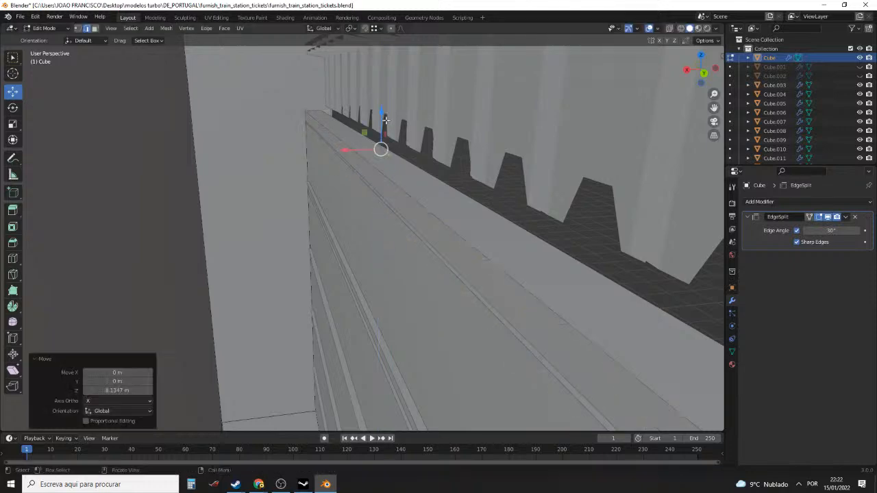
Raise the same inner panel edges a further 9.1746 m along Z, past the top shelf
middle_click_drag(380, 146, 338, 297)
left_click_drag(340, 281, 351, 191)
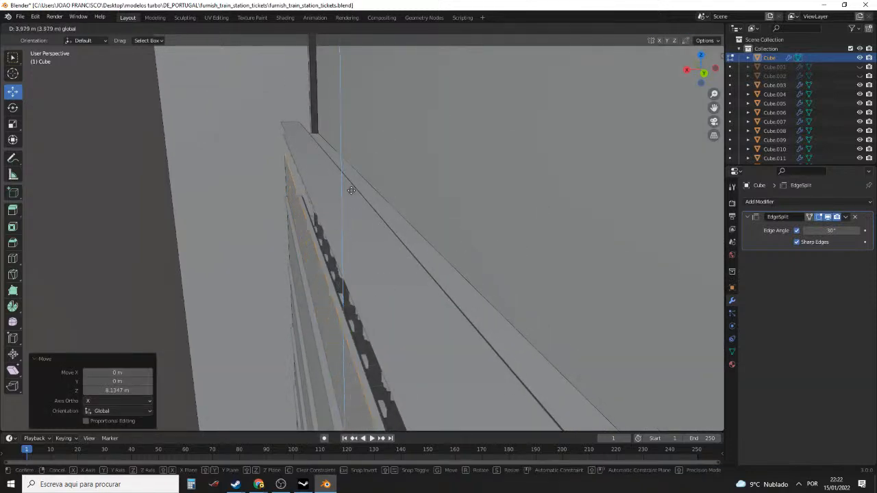
mouse_move(361, 106)
left_mouse_down()
mouse_move(359, 94)
mouse_move(363, 109)
left_mouse_up()
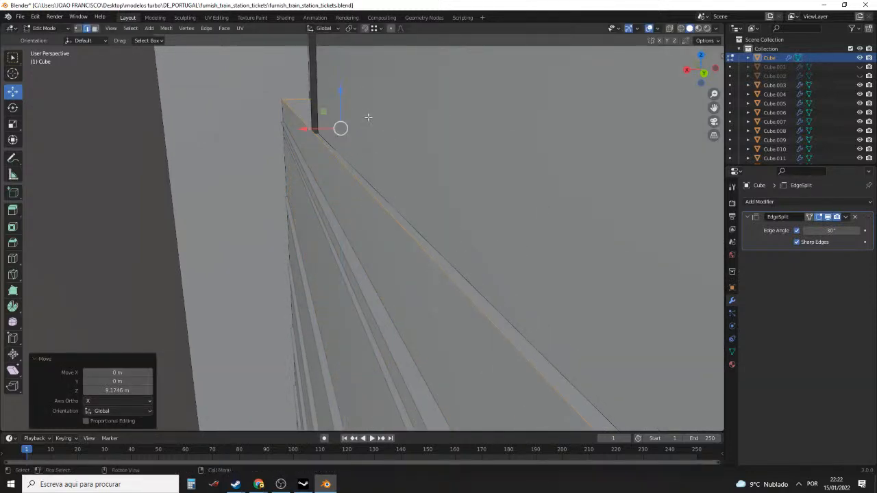
middle_click_drag(366, 113, 343, 230)
scroll(342, 230, "up", 2)
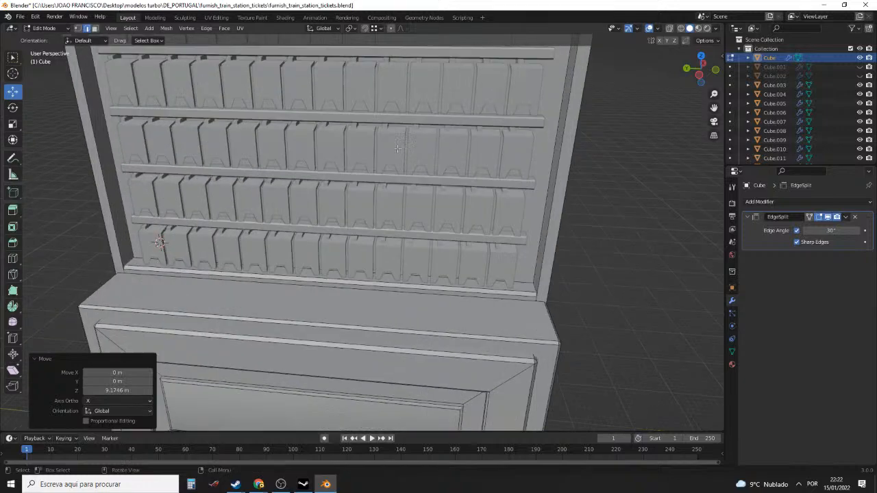
Move the large back panel face behind the ticket holders -0.31556 m along X
middle_click_drag(384, 206, 179, 229)
scroll(316, 178, "up", 2)
key("3")
left_click(318, 196)
scroll(277, 152, "down", 4)
scroll(235, 216, "up", 2)
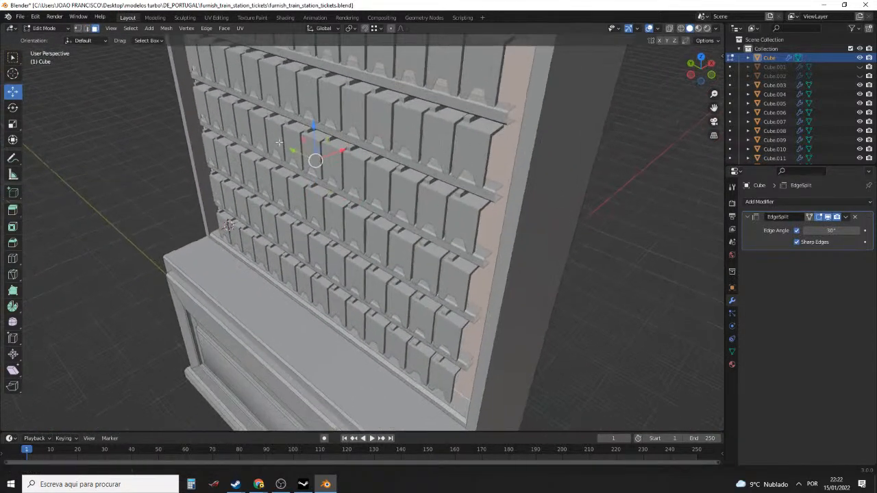
middle_click_drag(360, 174, 366, 150)
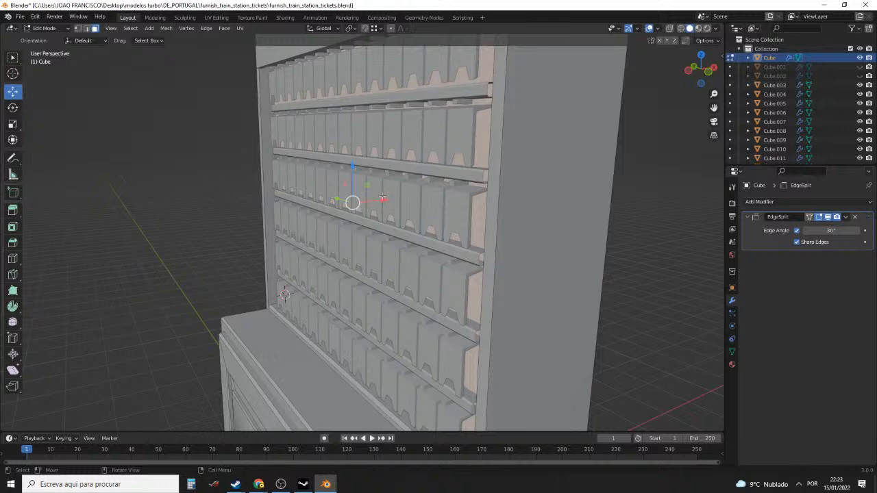
left_click_drag(386, 200, 384, 200)
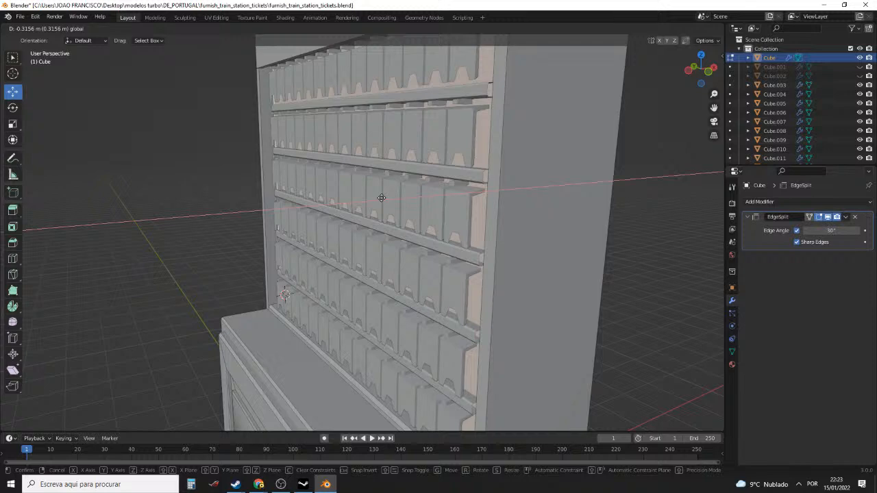
left_click_drag(384, 199, 382, 198)
Check how the moved back panel sits behind the ticket rows and return to Object Mode
middle_click_drag(382, 198, 569, 198)
scroll(557, 188, "down", 2)
scroll(487, 206, "down", 3)
scroll(430, 218, "up", 2)
scroll(430, 218, "up", 2)
scroll(395, 240, "down", 4)
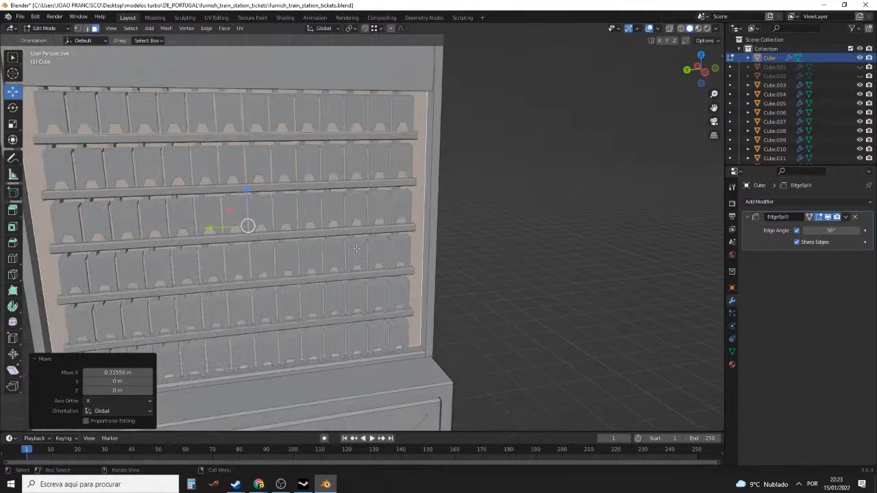
middle_click_drag(395, 240, 349, 235, "shift")
key("Tab")
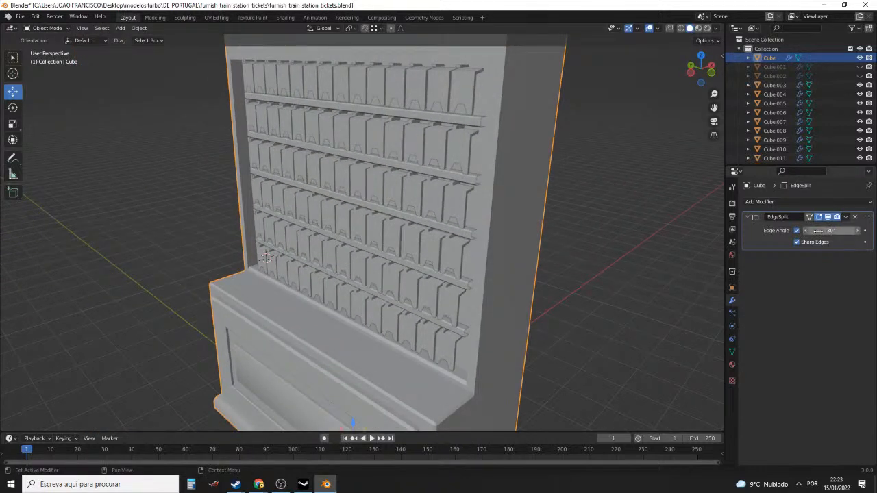
Toggle the visibility of the inner frame pieces and show Cube.001 and Cube.002 again
left_click(860, 67)
left_click(859, 84)
middle_click_drag(466, 206, 444, 206)
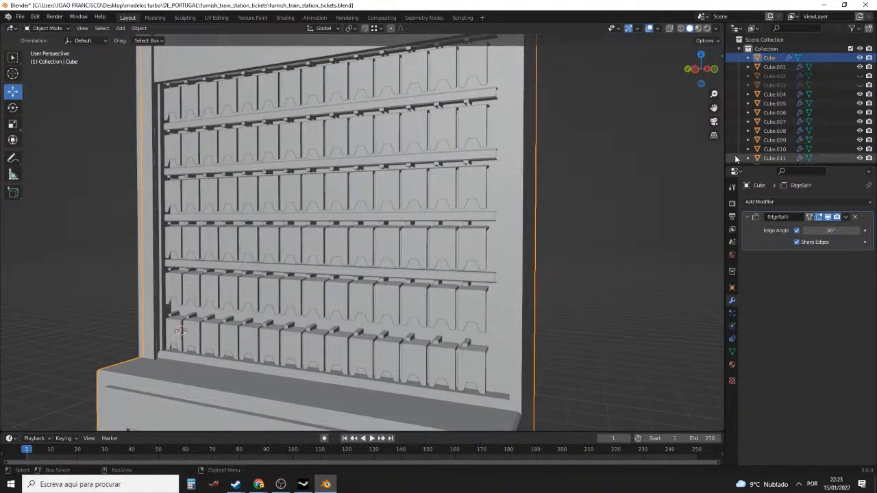
left_click(860, 68)
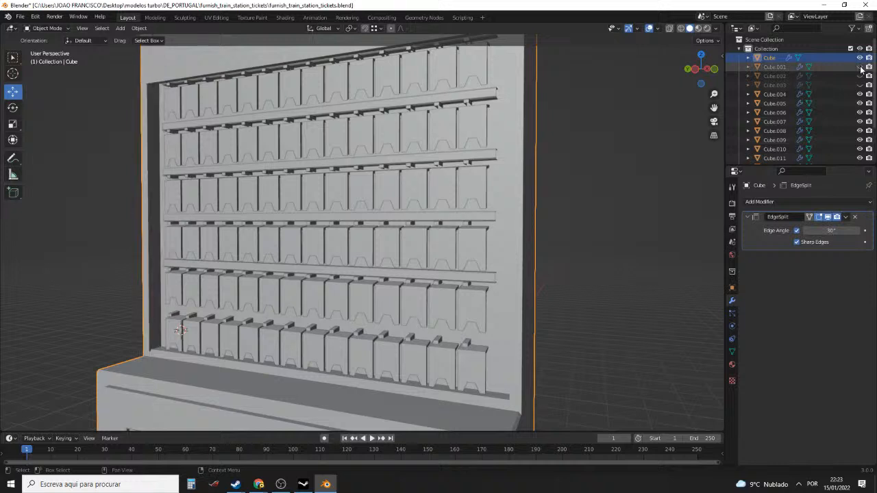
left_click(860, 67)
left_click(861, 68)
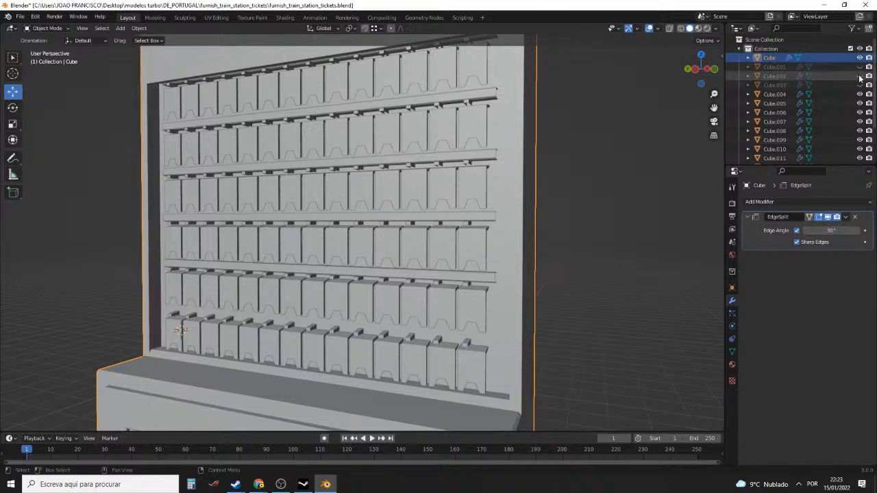
left_click(860, 68)
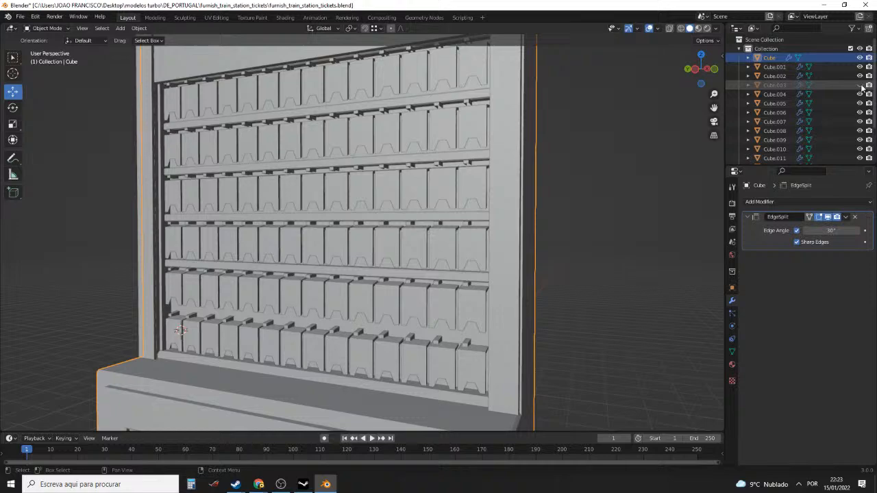
Examine the assembled cabinet up close, especially the gaps between the lowest row's ticket holders and the back panel
middle_click_drag(423, 192, 338, 226)
scroll(480, 198, "down", 2)
scroll(380, 198, "up", 3)
middle_click_drag(422, 171, 450, 219)
scroll(397, 215, "up", 2)
scroll(415, 214, "down", 3)
key("Tab")
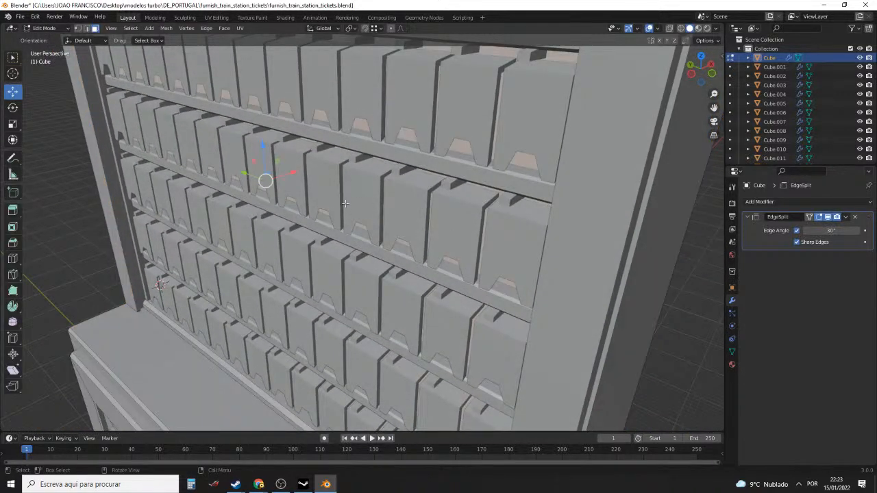
middle_click_drag(240, 209, 318, 222)
scroll(318, 222, "up", 3)
scroll(318, 222, "down", 4)
middle_click_drag(404, 199, 381, 123)
scroll(380, 169, "up", 5)
middle_click_drag(379, 169, 357, 180)
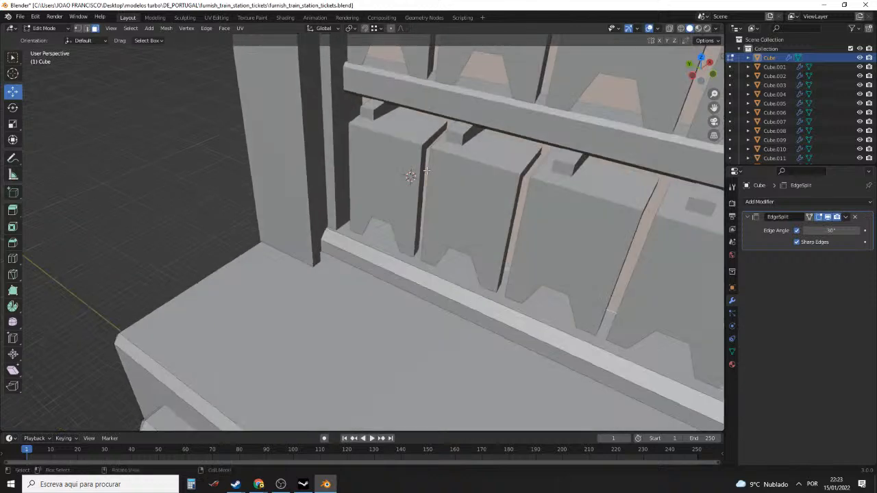
key("Tab")
scroll(424, 169, "up", 1)
middle_click_drag(423, 169, 410, 231)
left_click(439, 163)
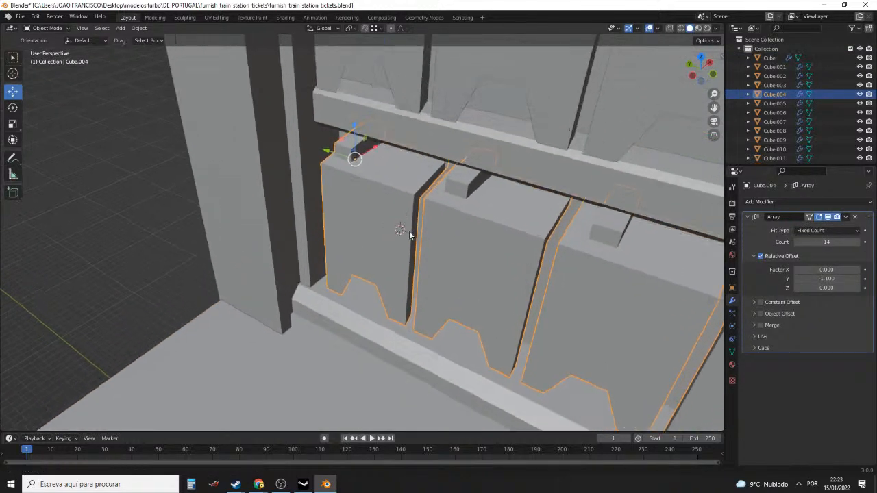
scroll(430, 203, "up", 2)
middle_click_drag(430, 203, 441, 188)
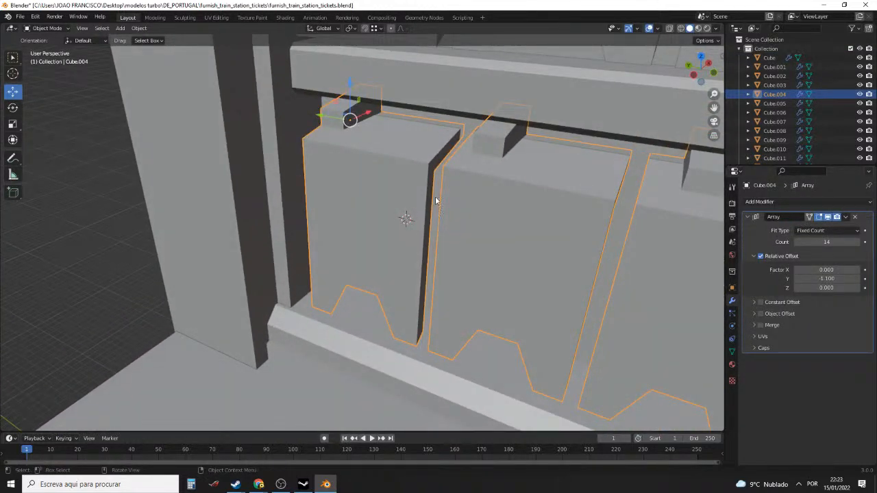
left_click(419, 209)
key("Tab")
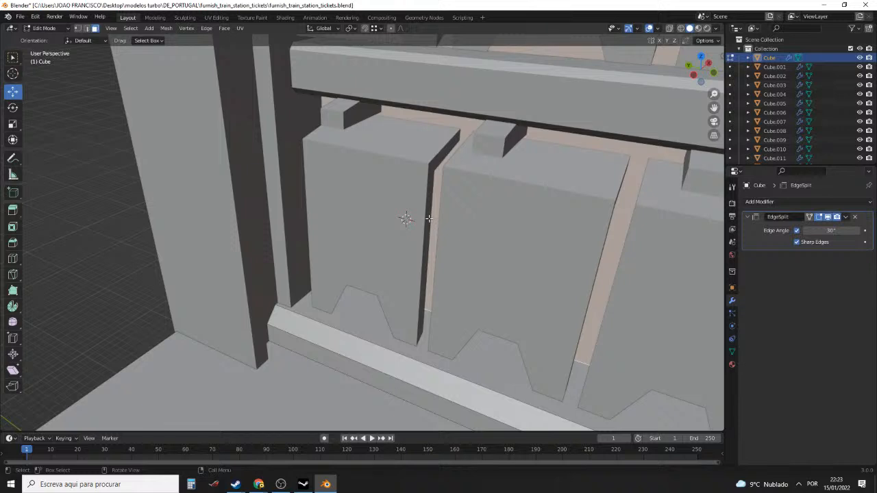
key("2")
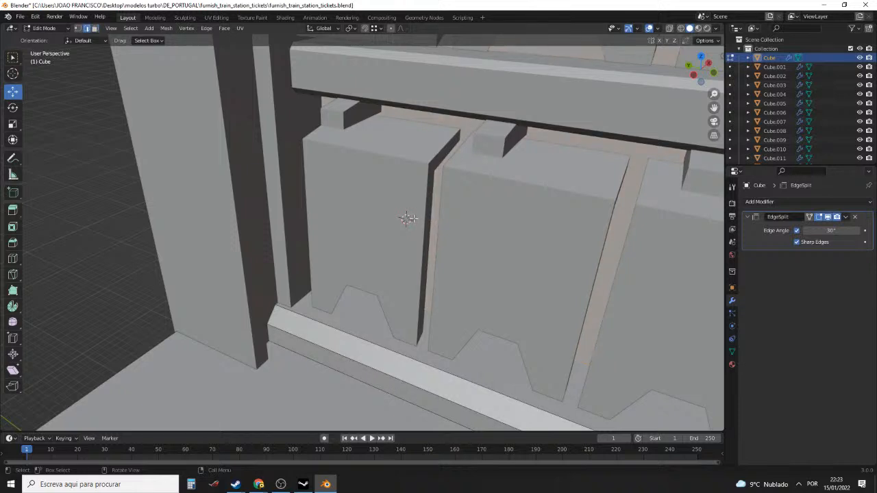
key("Tab")
Edit the lowest row's ticket holder, moving the rear vertical edges of its side walls 0.89423 m along X
left_click(401, 218)
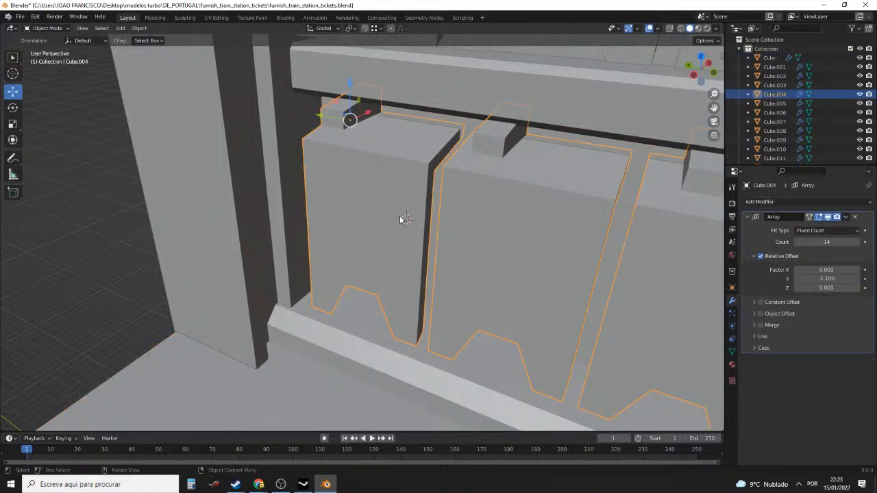
key("Tab")
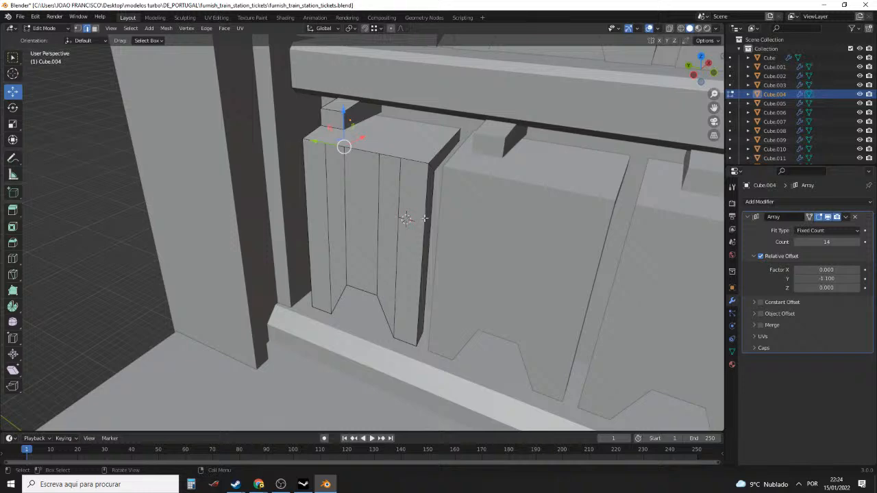
middle_click_drag(350, 222, 394, 229)
left_click(397, 203, "shift")
middle_click_drag(510, 209, 421, 228)
scroll(381, 224, "down", 3)
left_click_drag(377, 233, 397, 222)
middle_click_drag(399, 221, 423, 252)
scroll(440, 209, "up", 2)
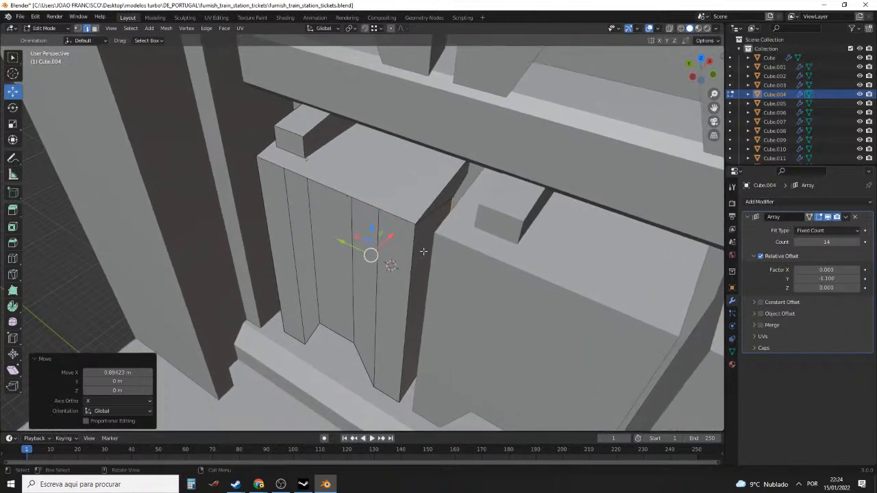
Move the ticket holder's rear side-wall edges about 0.10 m further along X, dissolve the leftover side edge, and return to Object Mode
left_click_drag(390, 235, 447, 217)
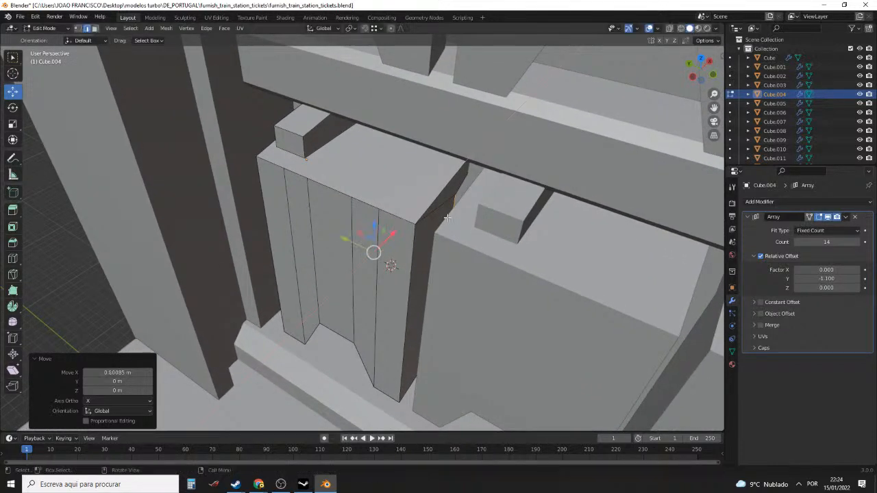
left_click(442, 204)
middle_click_drag(406, 203, 439, 203)
scroll(438, 203, "up", 1)
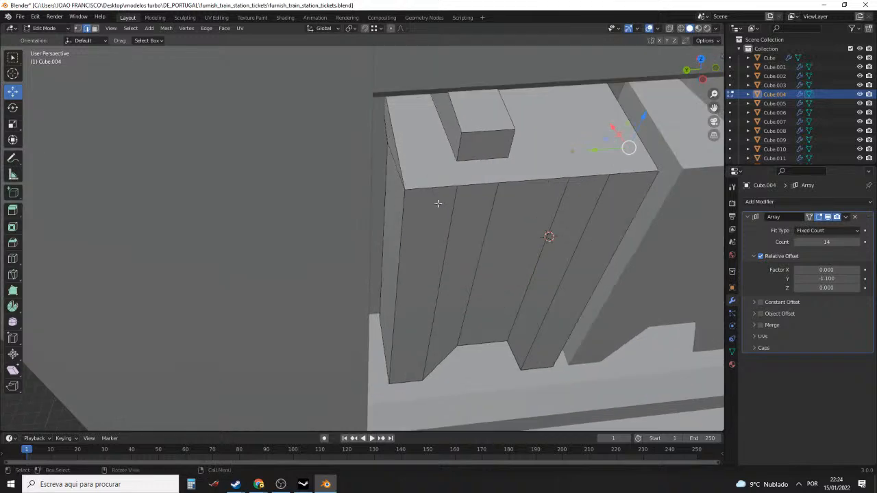
key("x")
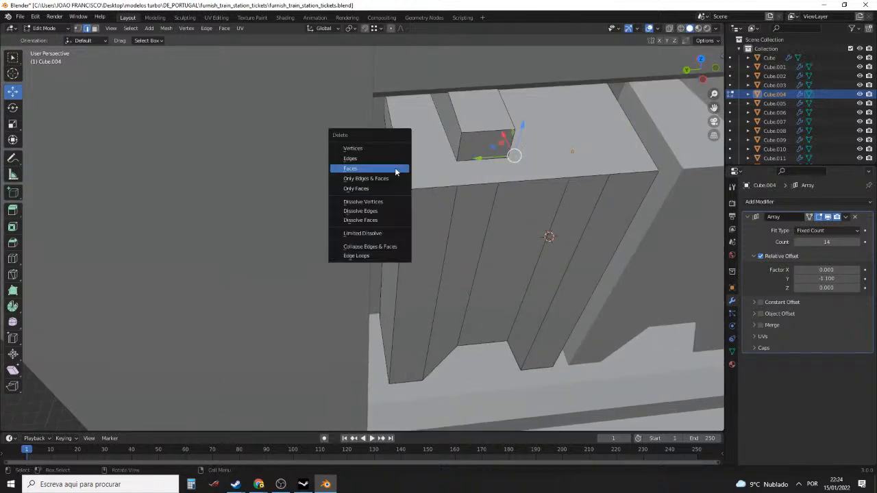
left_click(396, 215)
scroll(395, 208, "down", 4)
middle_click_drag(498, 180, 423, 131)
key("Tab")
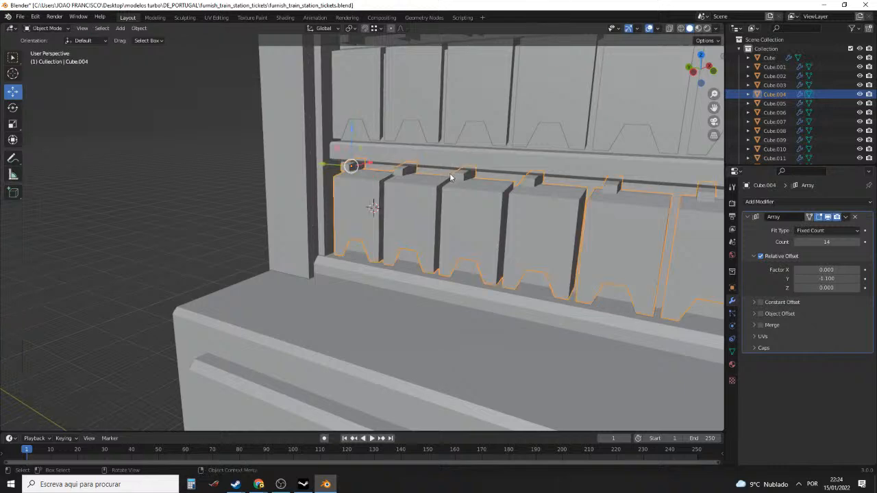
Examine the whole cabinet from the front and side, checking how the ticket rows sit inside the frame
scroll(450, 178, "down", 4)
middle_click_drag(470, 170, 404, 223)
scroll(447, 168, "down", 3)
scroll(420, 250, "down", 3)
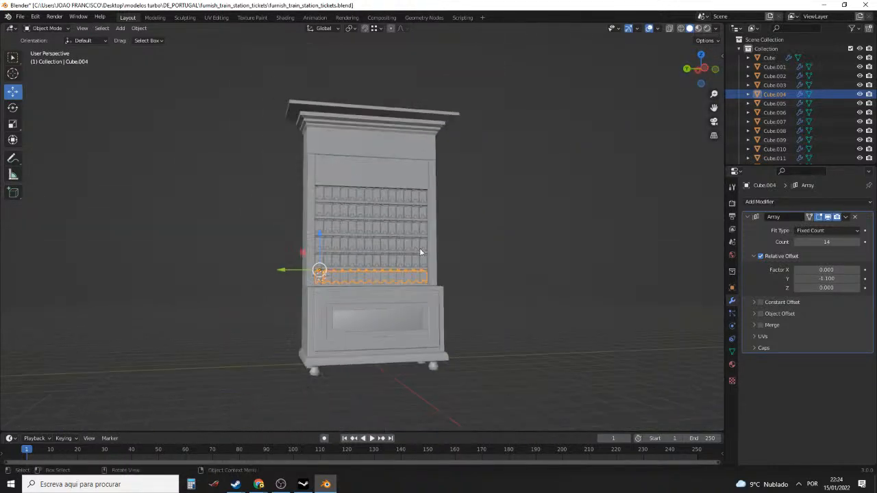
middle_click_drag(420, 253, 455, 259)
scroll(372, 184, "up", 4)
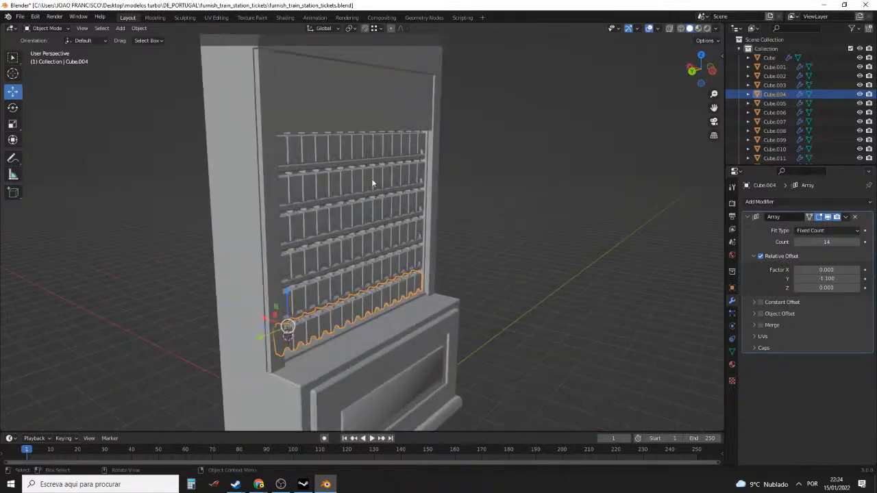
middle_click_drag(372, 184, 392, 224)
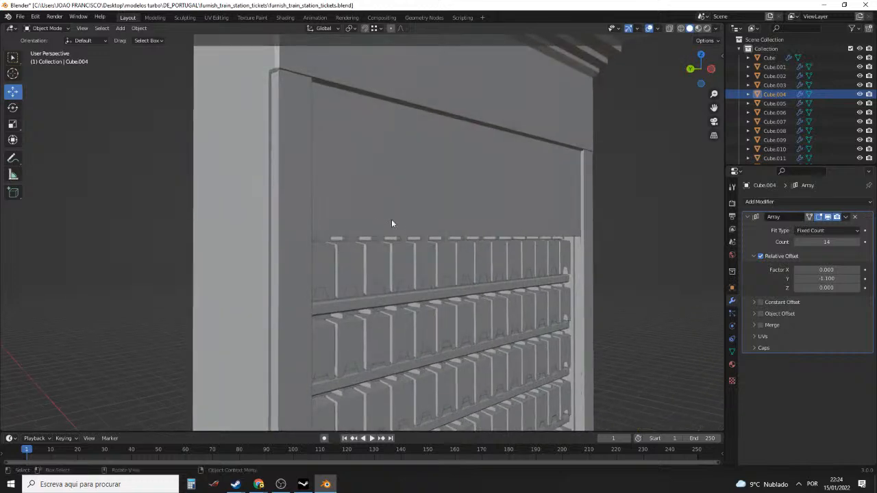
middle_click_drag(365, 196, 404, 188)
Inspect the upper front face of the cabinet body in Edit Mode and return to Object Mode
left_click(337, 189)
scroll(342, 190, "down", 4)
left_click(346, 164)
key("Tab")
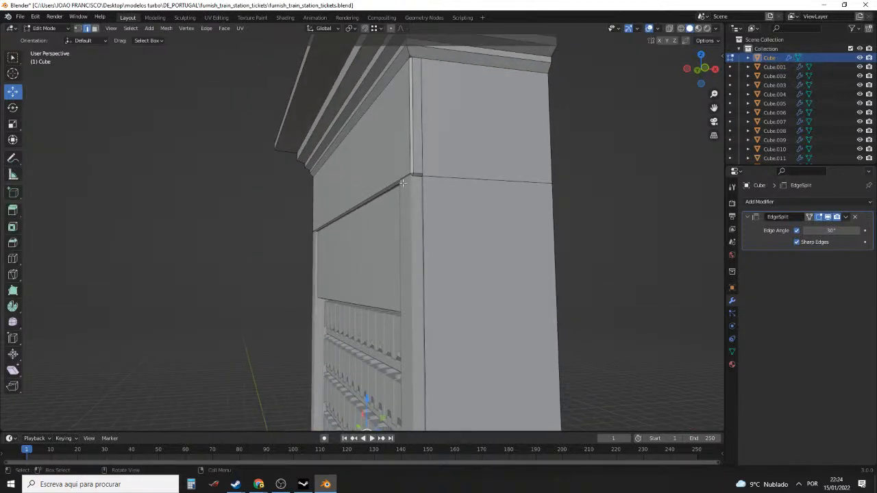
left_click(380, 144)
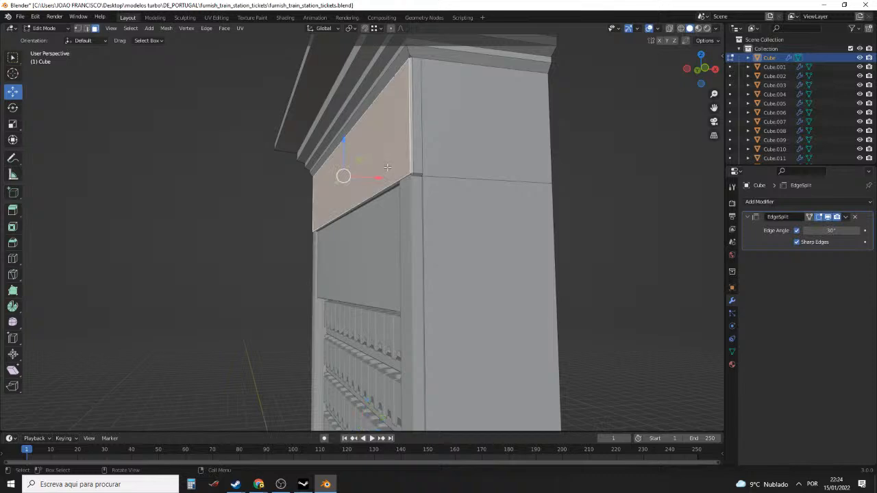
middle_click_drag(408, 187, 439, 267)
key("Tab")
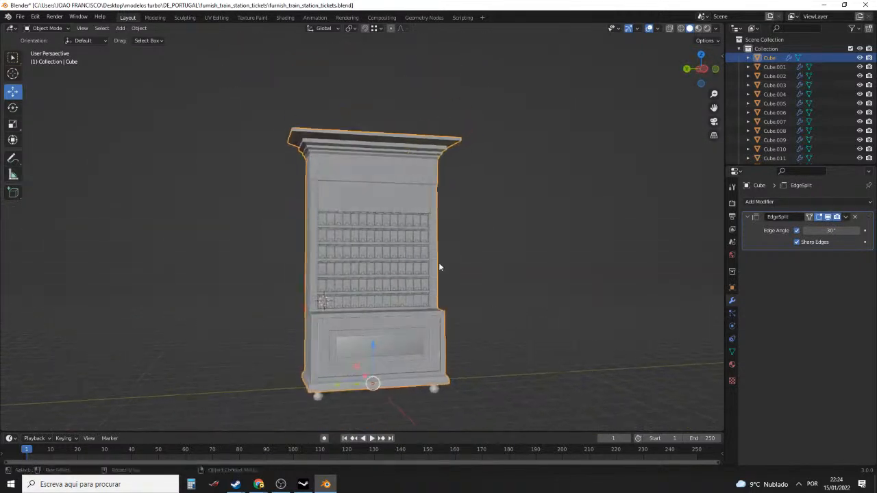
Bevel the lower front edge of the cabinet body's panel above the top ticket row with one segment
scroll(411, 219, "up", 5)
middle_click_drag(375, 398, 504, 287)
scroll(452, 306, "up", 3)
key("Tab")
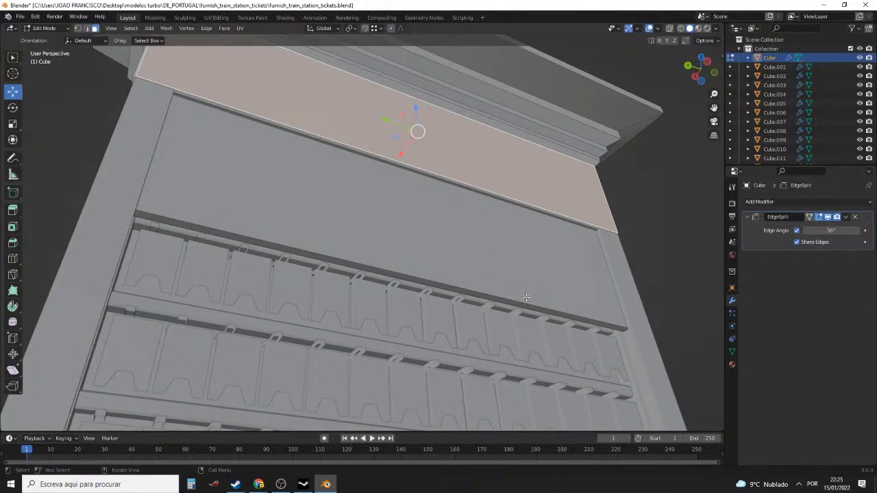
key("2")
left_click(468, 291)
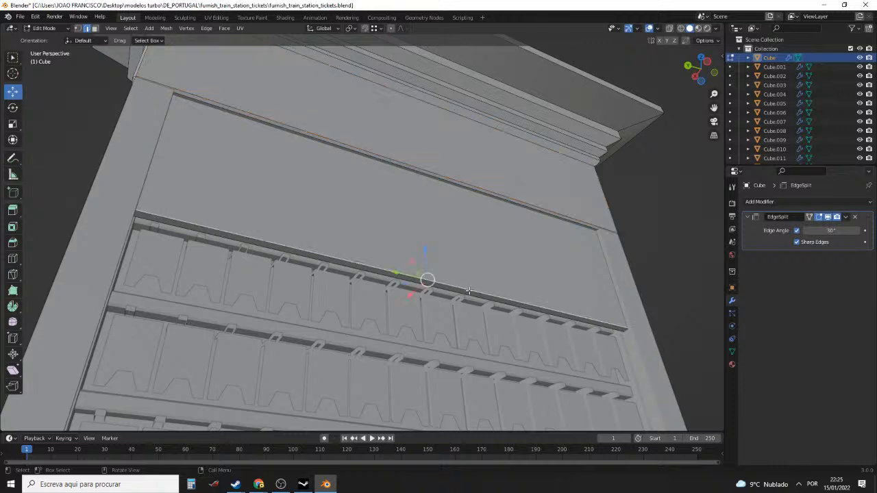
key("ctrl+b")
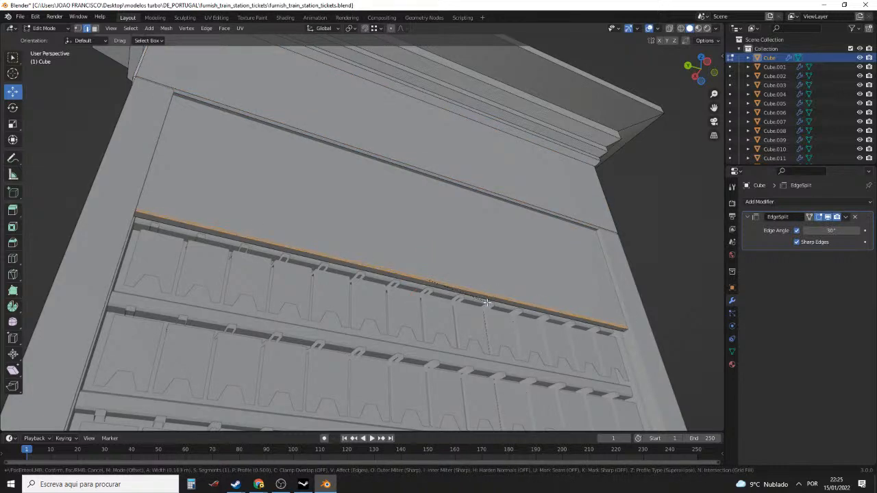
left_click(486, 302)
key("Tab")
middle_click_drag(486, 302, 429, 293)
left_click(405, 281)
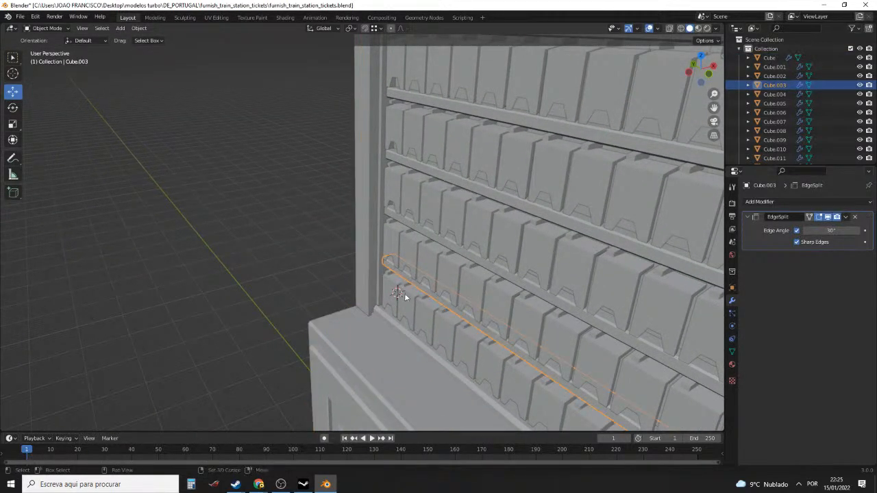
left_click(405, 293, "shift")
left_click(429, 226, "shift")
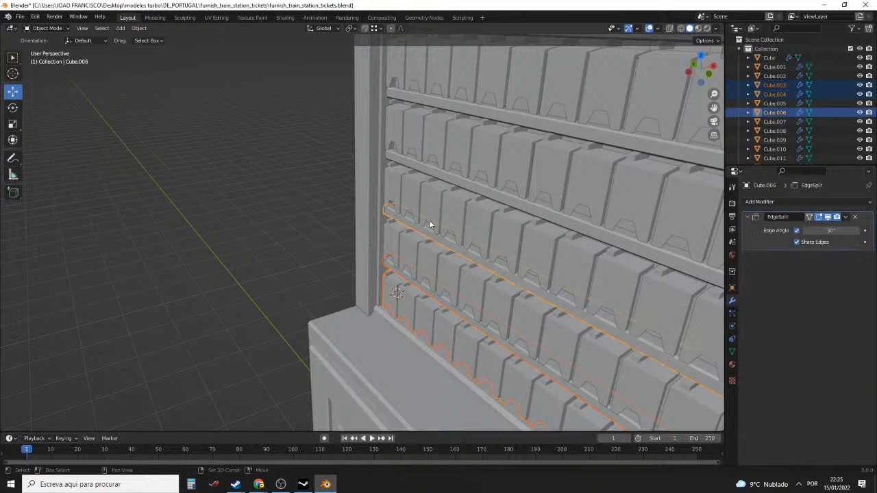
left_click(446, 174, "shift")
middle_click_drag(446, 174, 457, 220)
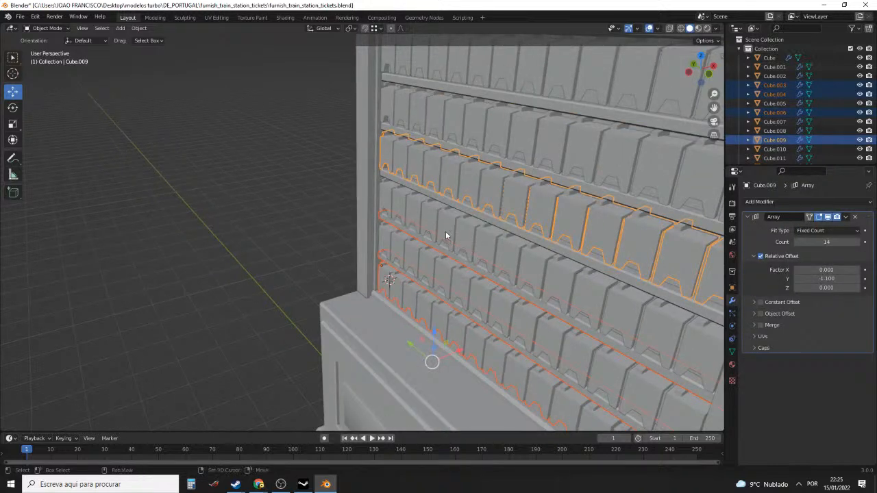
left_click(435, 208, "shift")
left_click(417, 252, "shift")
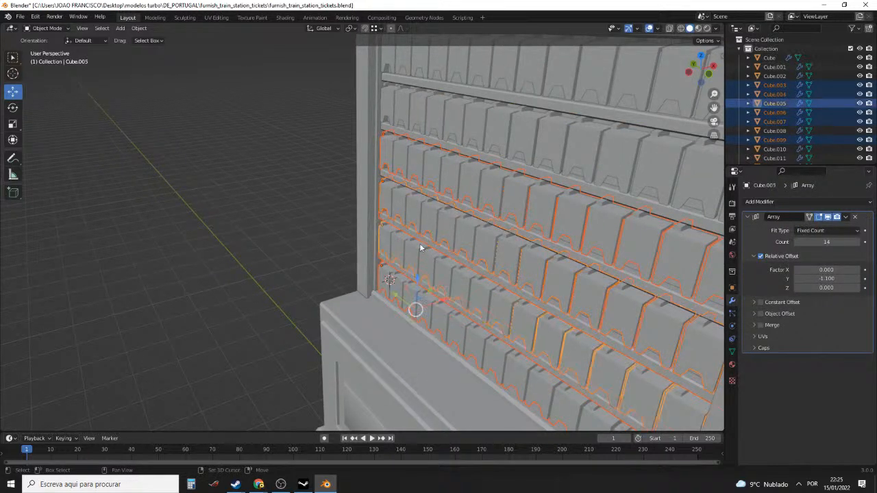
Select all six ticket-holder rows and their shelf rails, Cube.003 through Cube.014, and move them 0.42268 m along X
left_click(409, 295)
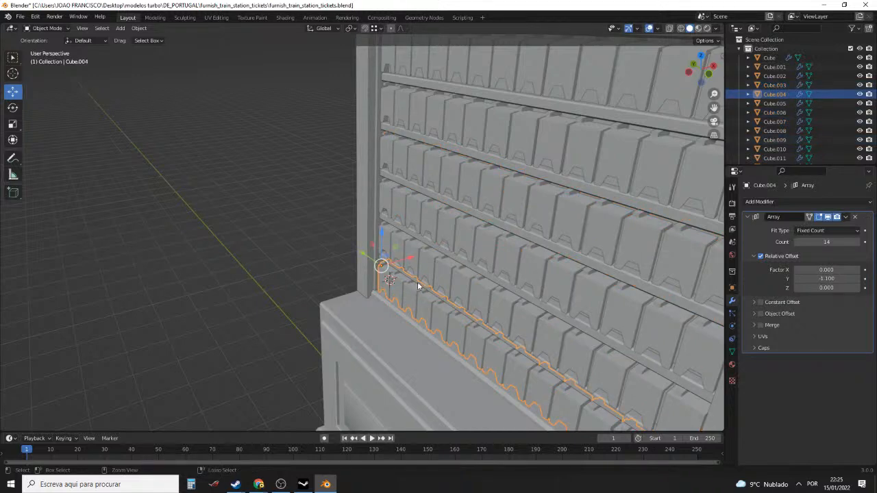
middle_click_drag(421, 296, 405, 330)
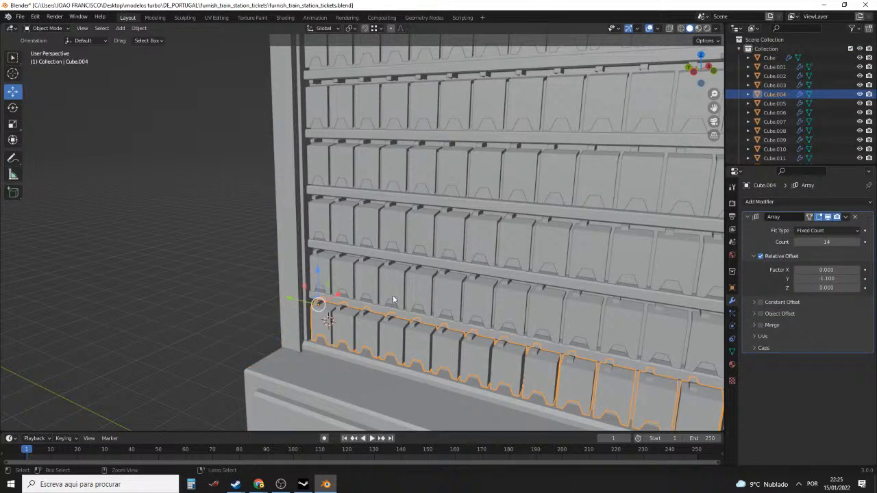
left_click(387, 313, "shift")
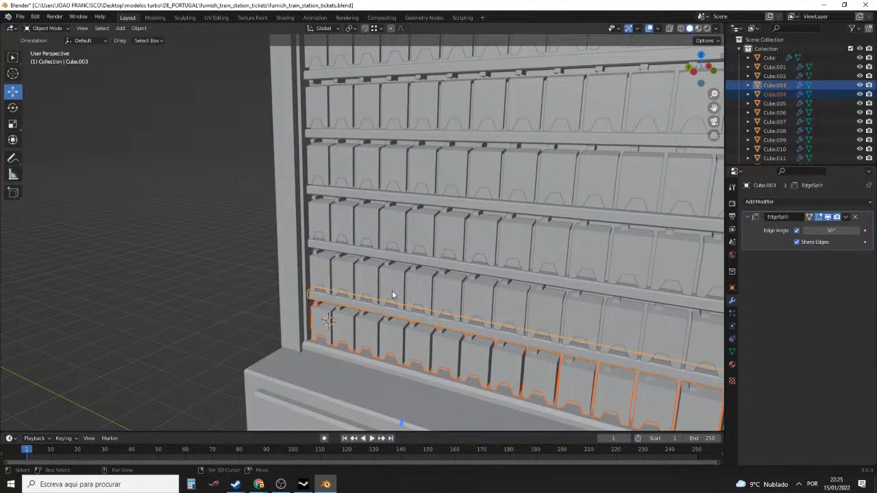
left_click(394, 271, "shift")
left_click(395, 254, "shift")
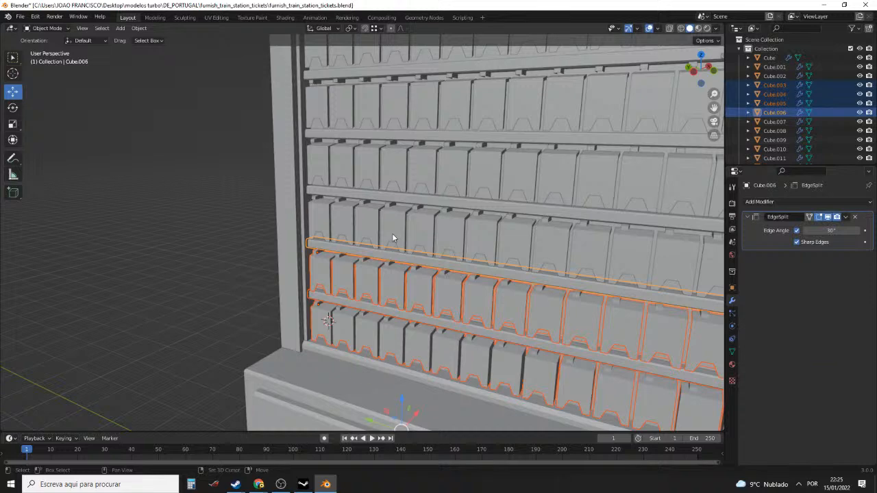
left_click(392, 236, "shift")
left_click(397, 197, "shift")
left_click(393, 170, "shift")
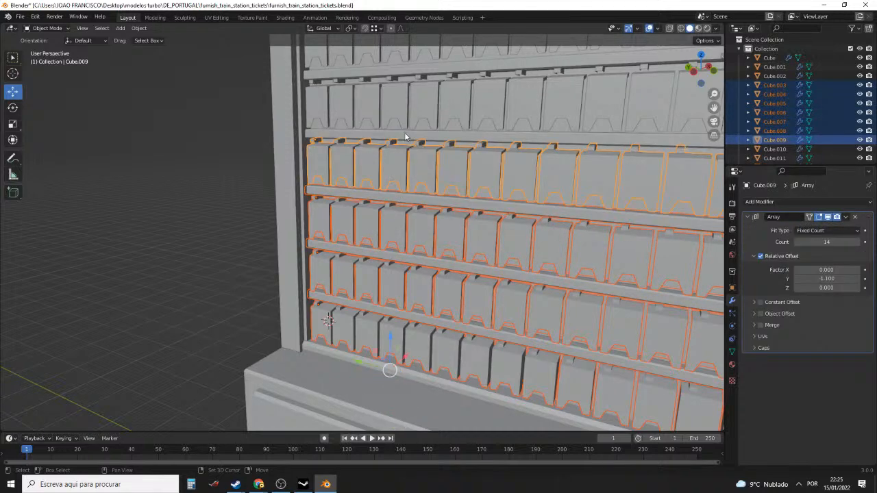
left_click(405, 135, "shift")
scroll(411, 150, "down", 4)
middle_click_drag(416, 166, 387, 206)
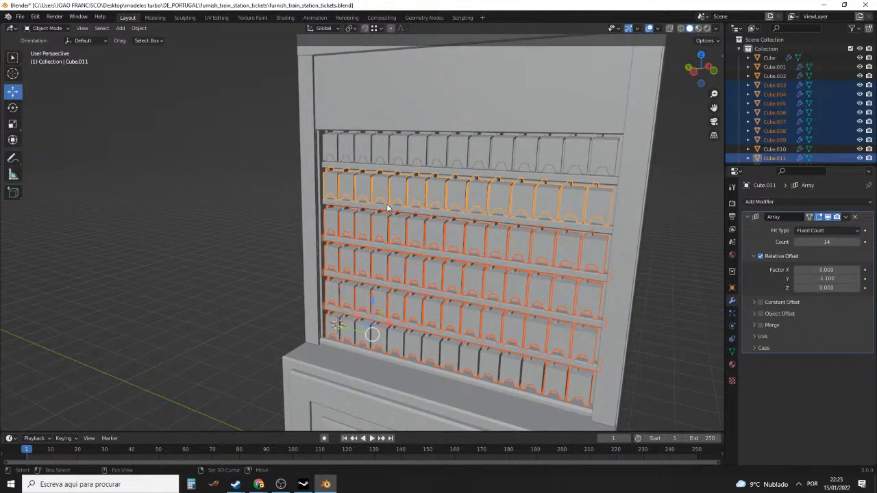
left_click(386, 203, "shift")
left_click(392, 166, "shift")
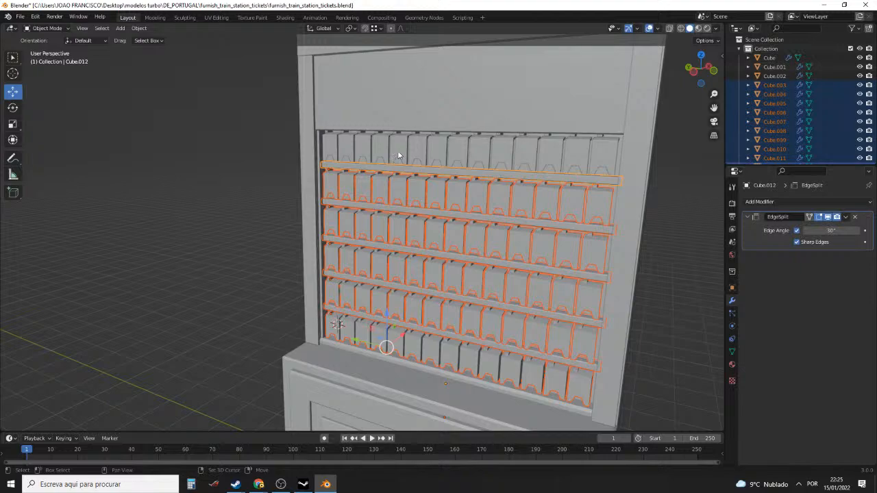
left_click(399, 156, "shift")
middle_click_drag(404, 149, 415, 244)
scroll(391, 221, "up", 3)
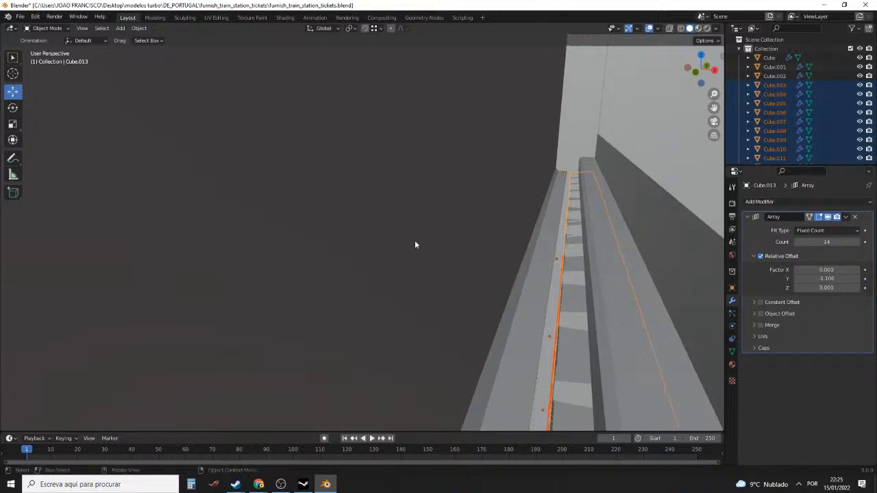
left_click(607, 249, "shift")
scroll(607, 248, "down", 2)
middle_click_drag(606, 248, 447, 291)
scroll(546, 254, "down", 2)
scroll(473, 206, "up", 3)
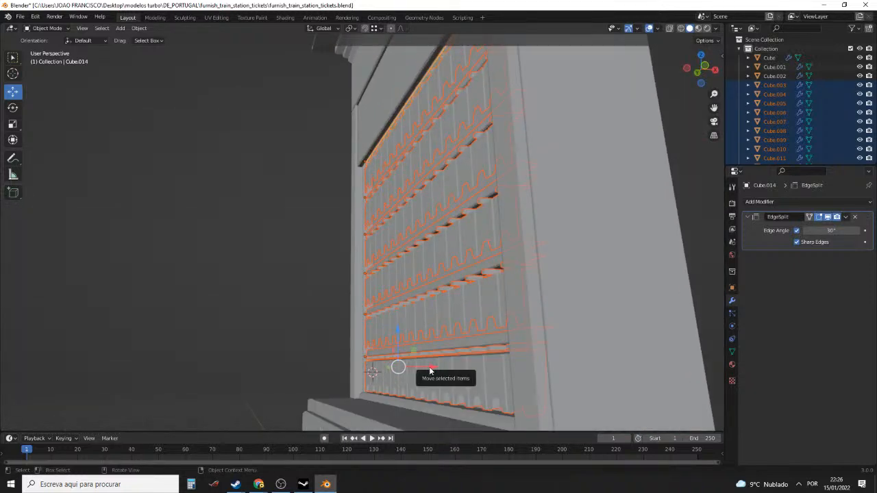
left_click_drag(431, 368, 434, 365)
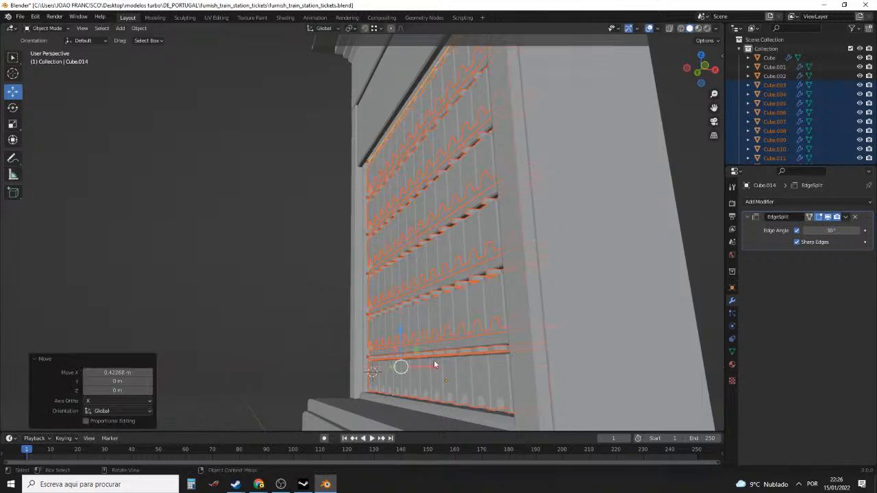
Deselect the ticket rows and examine how they sit in the cabinet, especially around the lowest row
middle_click_drag(439, 352, 520, 238)
key("Tab")
key("Tab")
key("Tab")
key("Tab")
key("Tab")
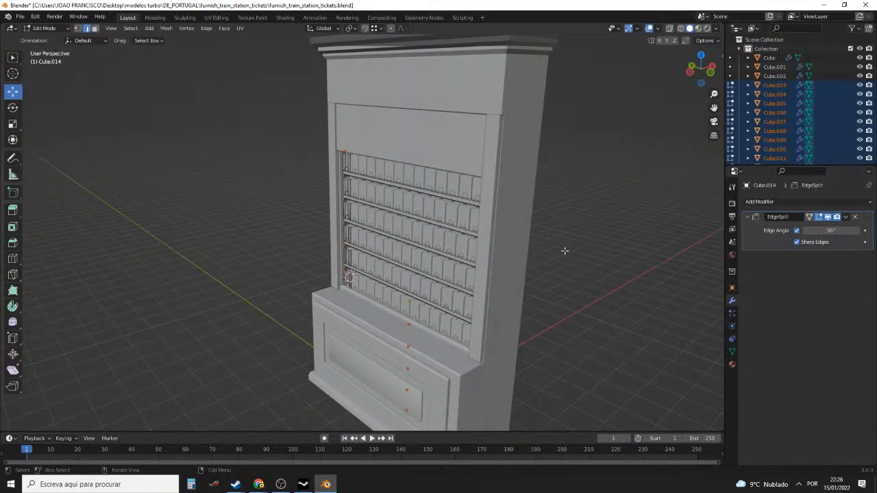
key("Tab")
left_click(564, 254)
middle_click_drag(564, 255, 644, 259)
scroll(492, 264, "up", 4)
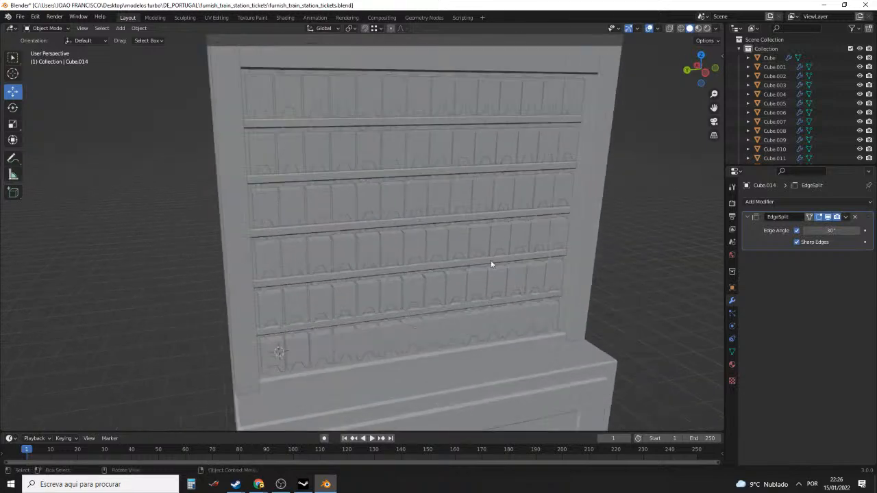
middle_click_drag(492, 264, 575, 137)
scroll(382, 193, "up", 4)
middle_click_drag(382, 193, 275, 230)
Bevel the top front edges of the lowest row's ticket holder by about 0.234 m with one segment
key("Tab")
key("Tab")
left_click(351, 226)
key("Tab")
middle_click_drag(495, 236, 419, 240)
middle_click_drag(583, 255, 443, 196, "shift")
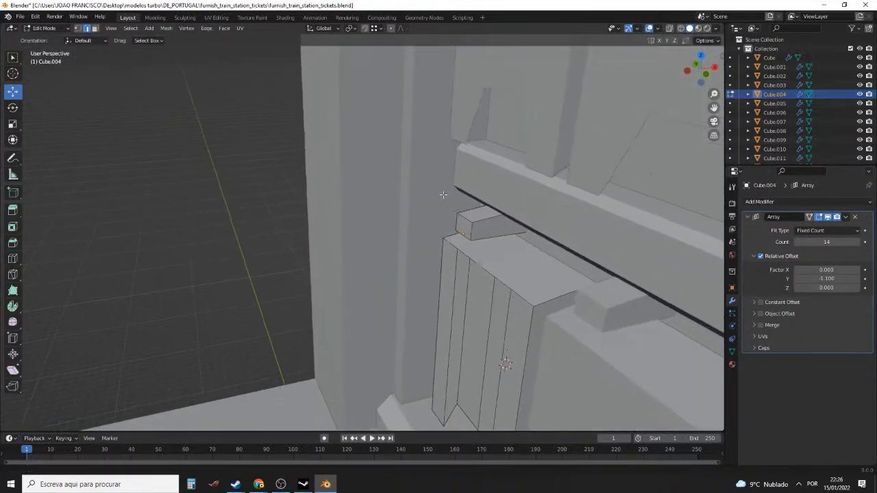
left_click(516, 295)
left_click(475, 261, "shift")
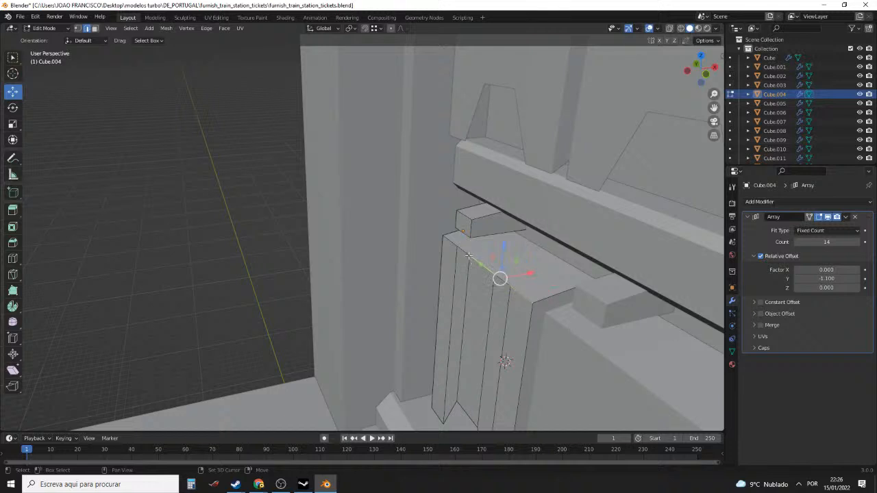
left_click(464, 253)
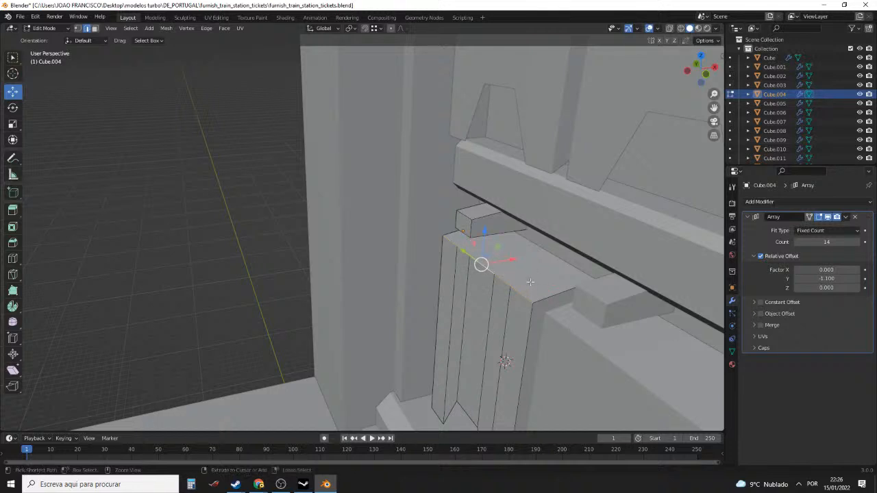
key("ctrl+b")
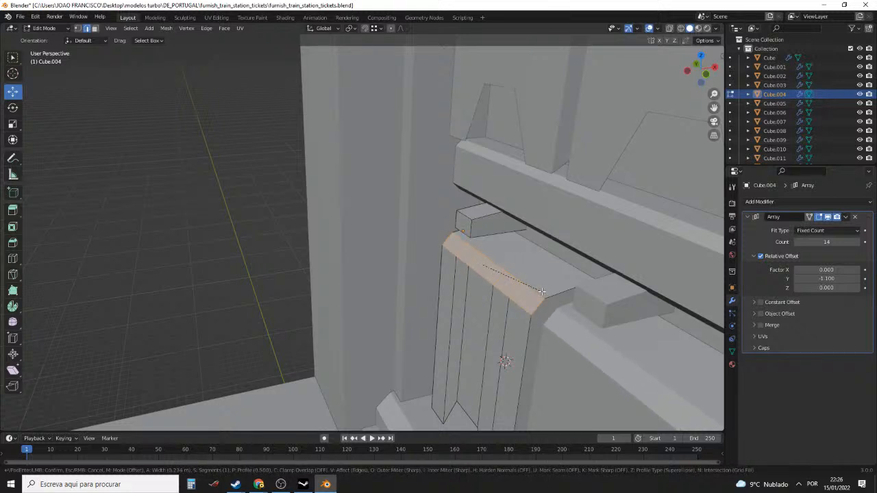
left_click(541, 292)
key("Tab")
mouse_move(509, 294)
middle_mouse_down()
mouse_move(521, 260)
mouse_move(572, 266)
mouse_move(501, 275)
mouse_move(511, 278)
middle_mouse_up()
Select the short edges crossing the bevelled top front face of the lowest row's first ticket holder
key("Tab")
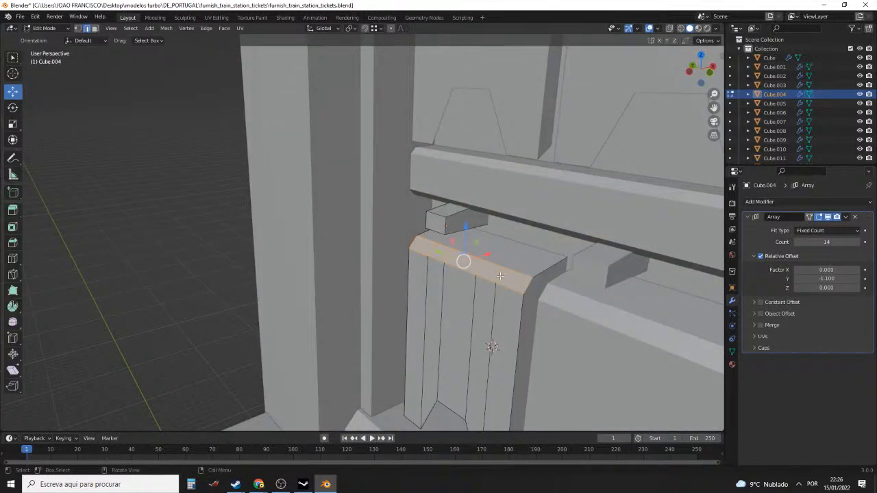
left_click(499, 276)
left_click(478, 267, "shift")
left_click(448, 256, "shift")
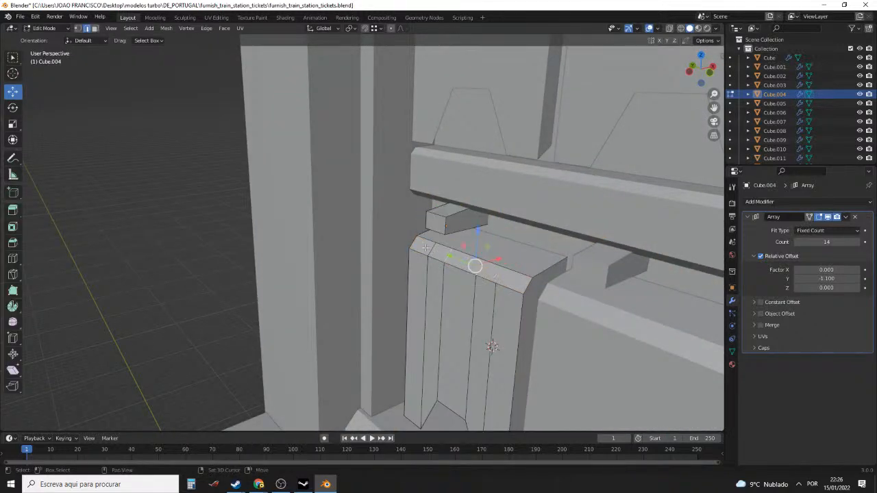
left_click(426, 249, "shift")
scroll(439, 275, "down", 3)
scroll(439, 275, "up", 2)
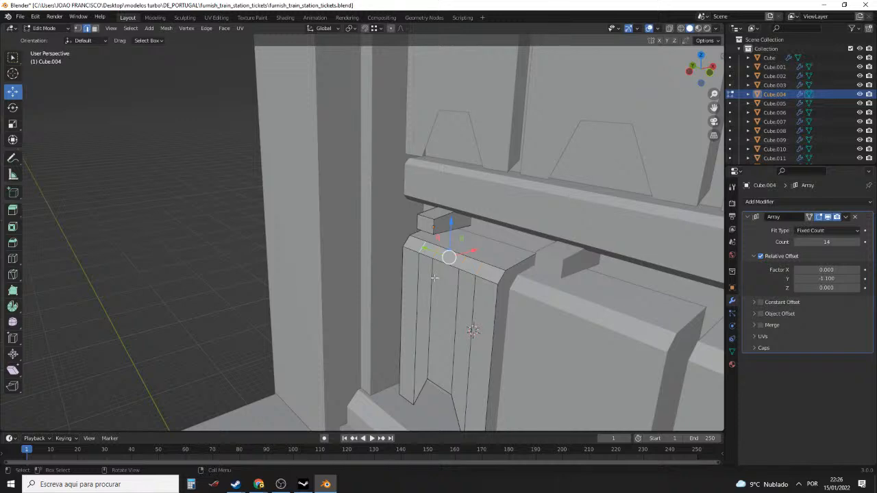
scroll(434, 277, "down", 5)
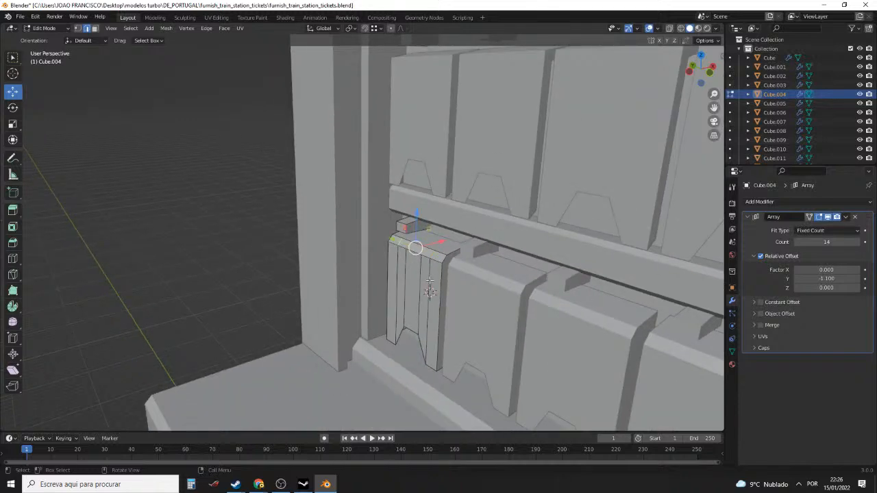
Finish editing the lowest row's ticket-holder mesh, deselect the row and look over the whole cabinet
key("Tab")
scroll(445, 269, "up", 2)
middle_click_drag(445, 267, 483, 243)
scroll(507, 216, "down", 4)
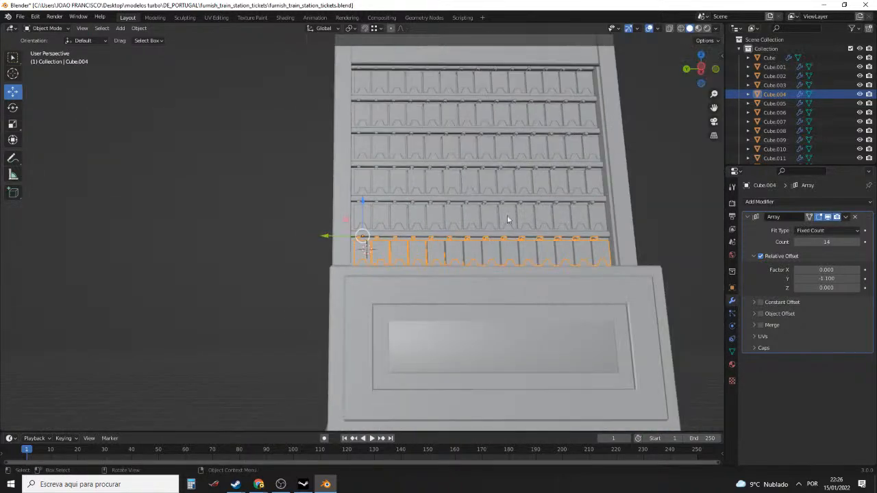
middle_click_drag(507, 215, 559, 249)
scroll(480, 215, "down", 4)
left_click(549, 268)
scroll(604, 238, "up", 2)
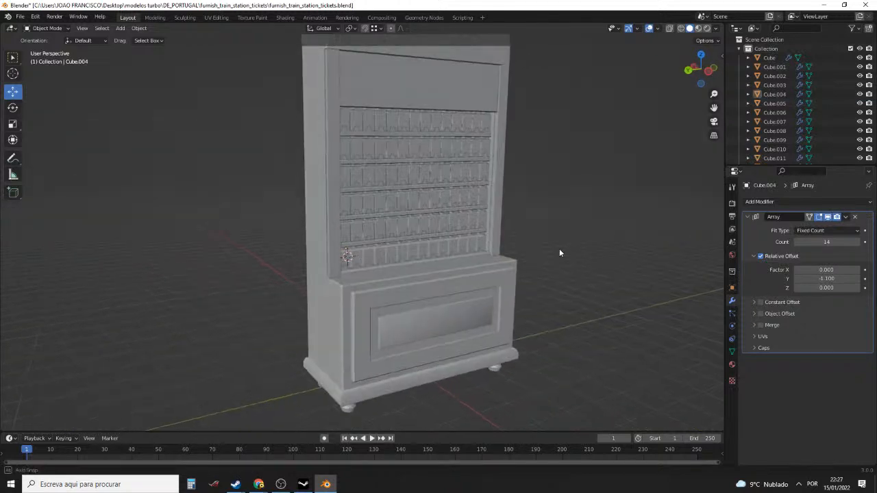
Switch to Chrome and examine the German Industrial Train Ticket Cabinet reference photos, comparing the cabinet's overall shape, ticket rows and lower section
left_click(263, 488)
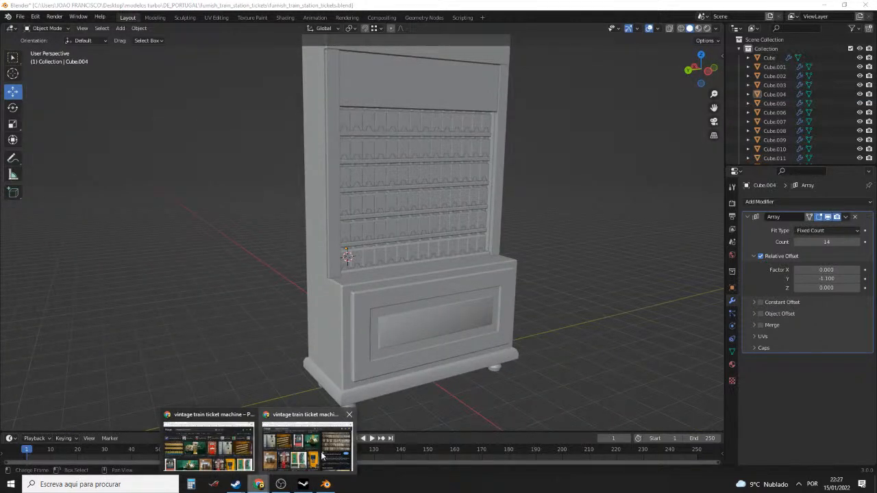
left_click(322, 455)
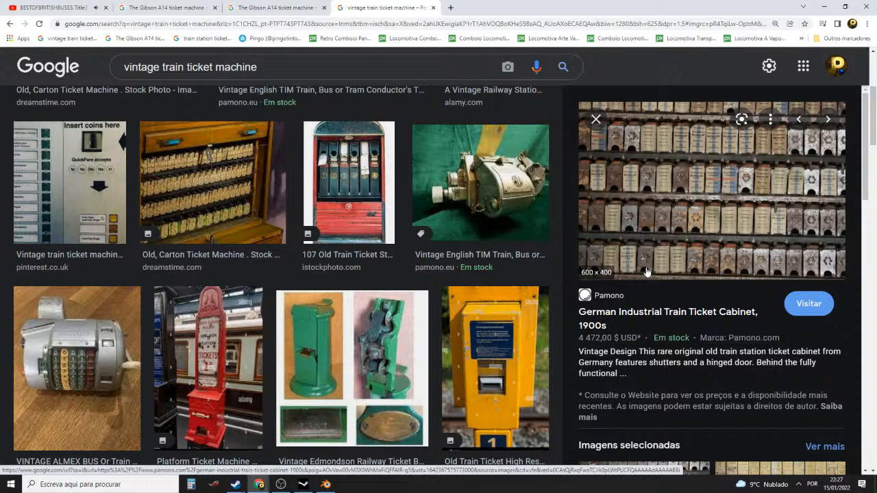
scroll(770, 268, "up", 3)
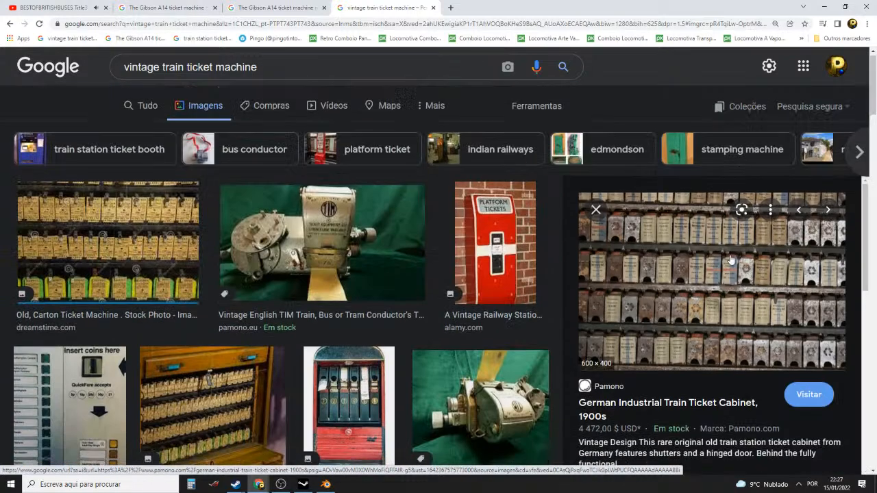
scroll(704, 270, "down", 5)
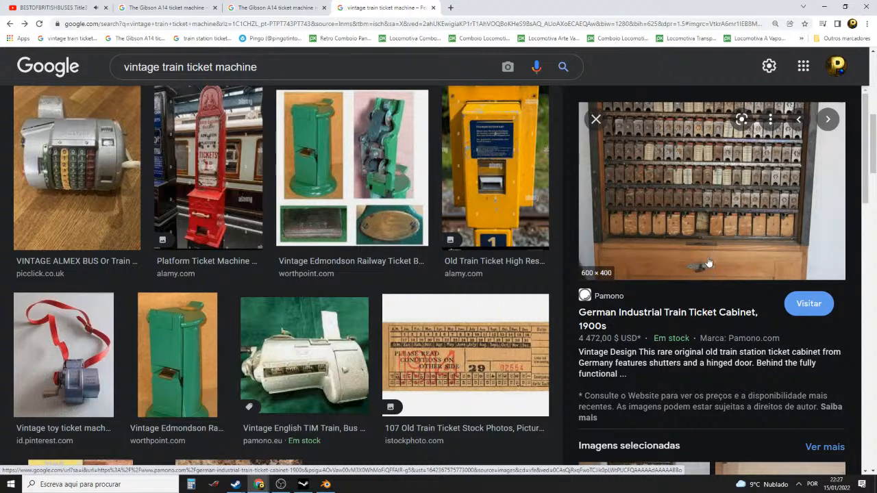
scroll(707, 270, "up", 3)
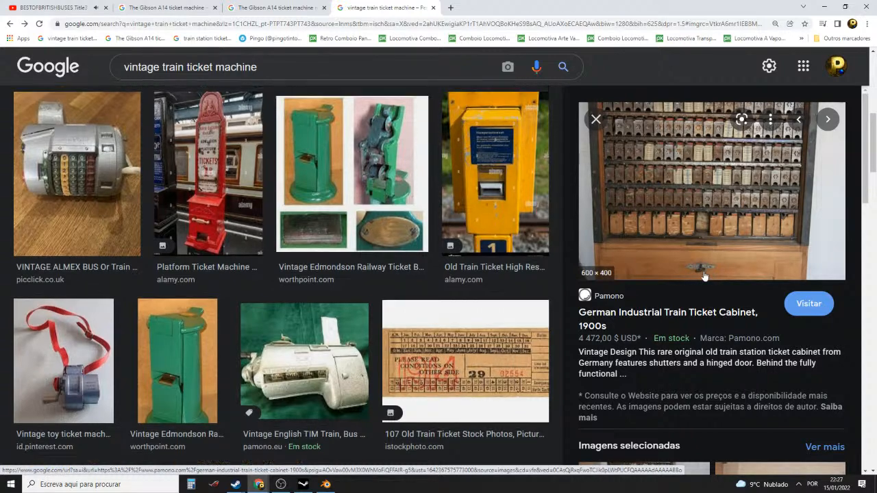
scroll(771, 316, "down", 4)
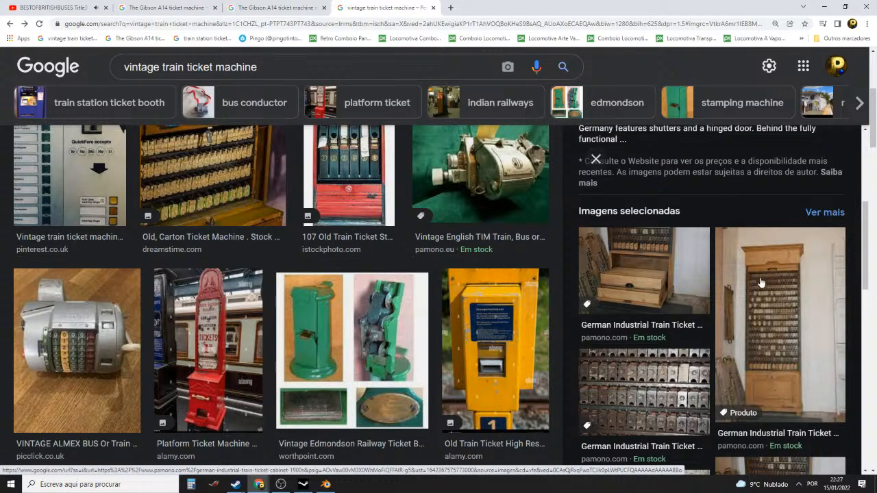
scroll(762, 301, "down", 4)
scroll(786, 326, "down", 3)
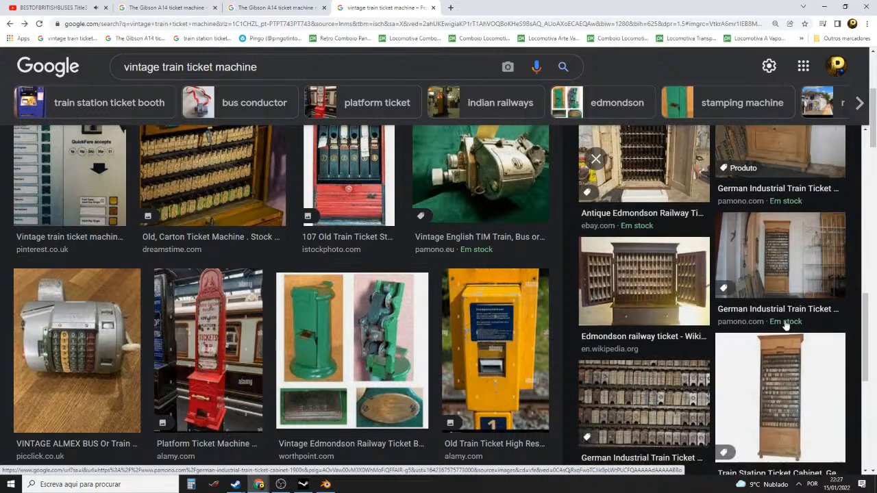
scroll(785, 322, "up", 6)
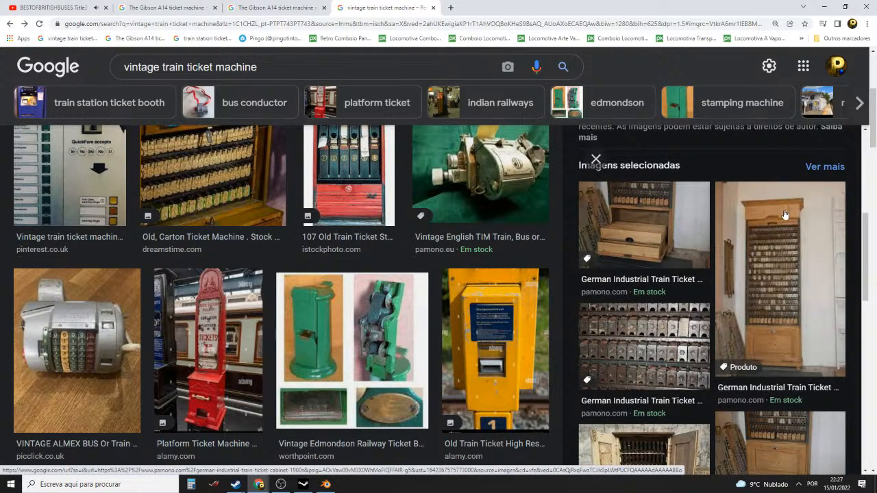
scroll(788, 274, "down", 5)
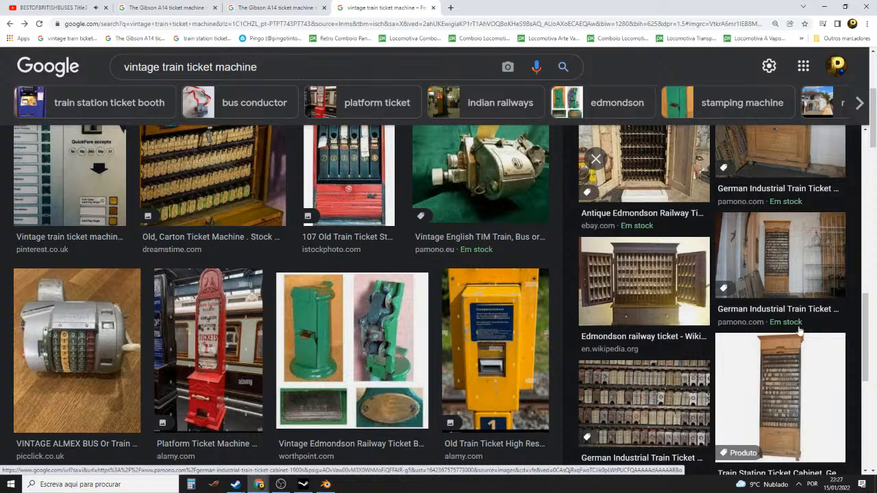
scroll(795, 322, "up", 5)
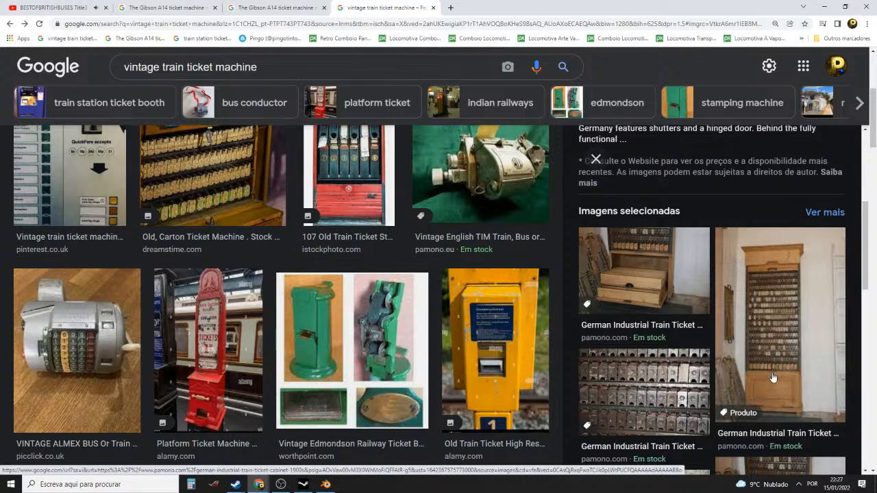
scroll(782, 274, "up", 2)
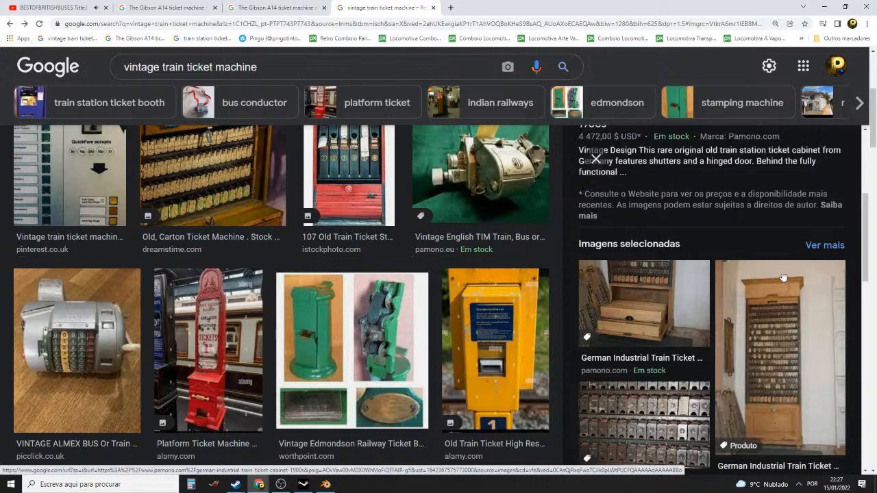
scroll(712, 274, "up", 2)
scroll(363, 266, "up", 4)
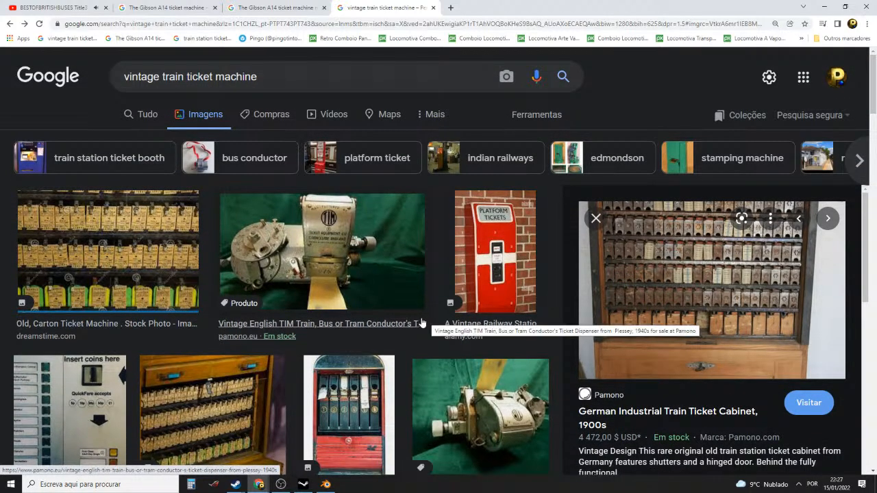
scroll(338, 315, "down", 3)
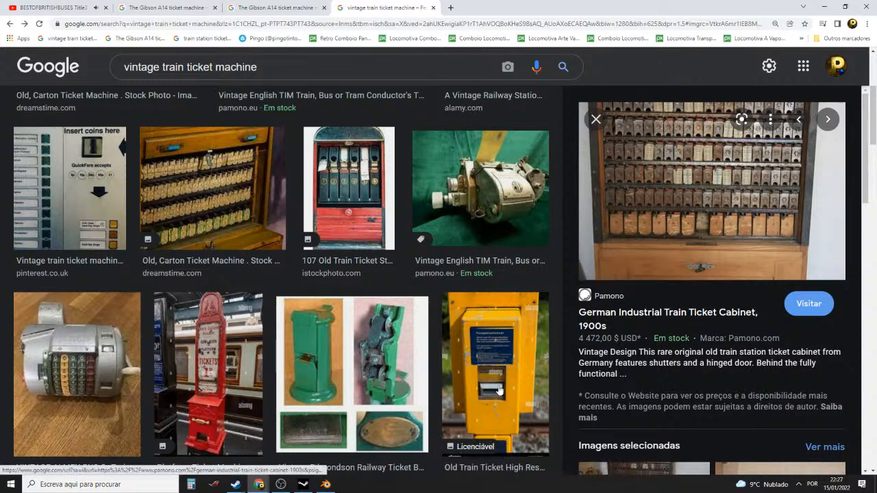
Return to Blender and inspect the modelled cabinet from several sides, including its cornice and ticket rows
left_click(325, 485)
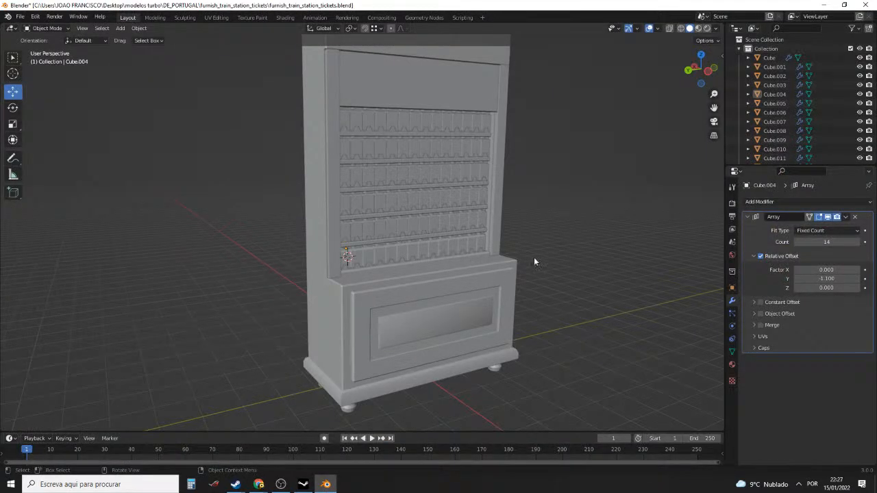
middle_click_drag(534, 257, 511, 240)
scroll(506, 223, "up", 4)
middle_click_drag(499, 206, 413, 239)
scroll(411, 221, "down", 4)
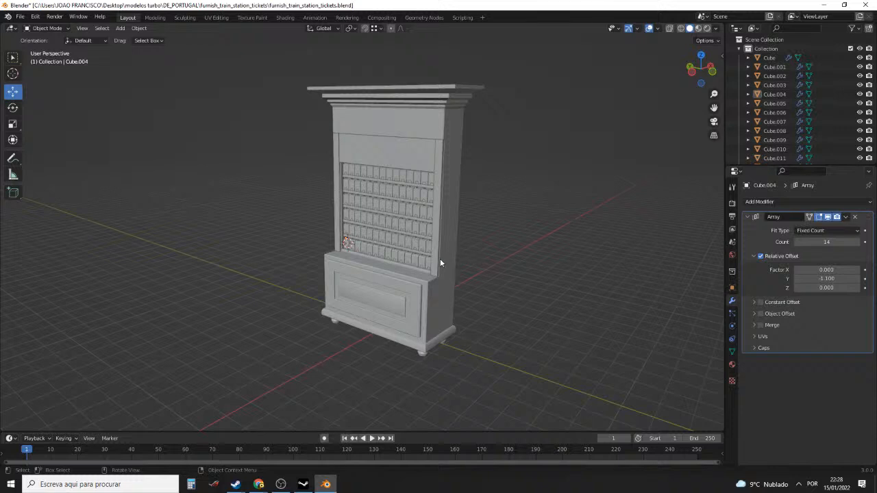
Select all cabinet objects, enter Edit Mode and select their entire geometry in vertex select mode
key("a")
key("Tab")
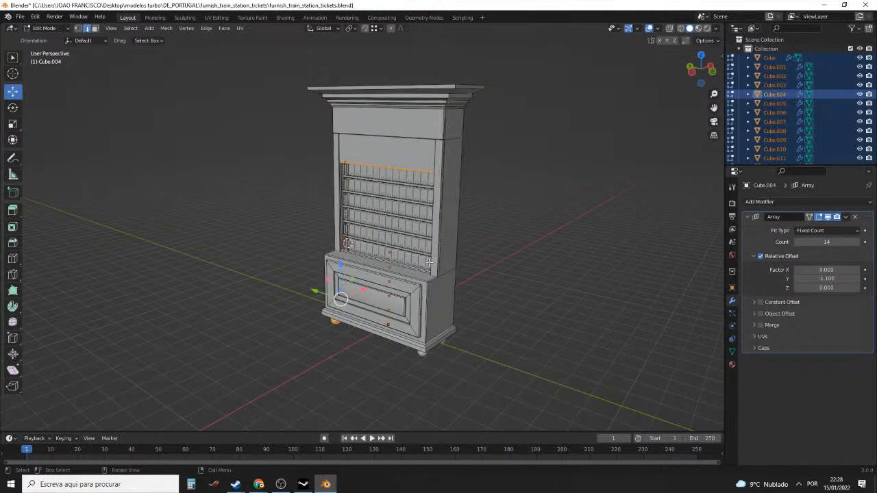
key("Tab")
key("Tab")
key("Tab")
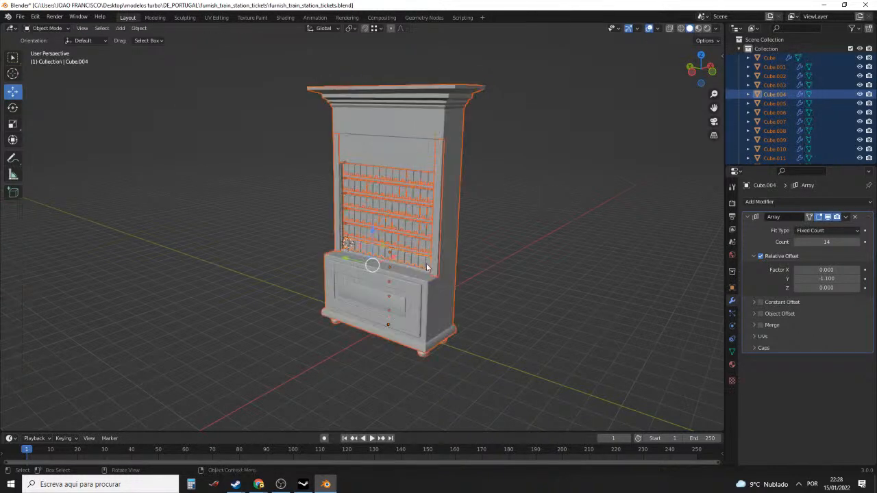
key("Tab")
key("a")
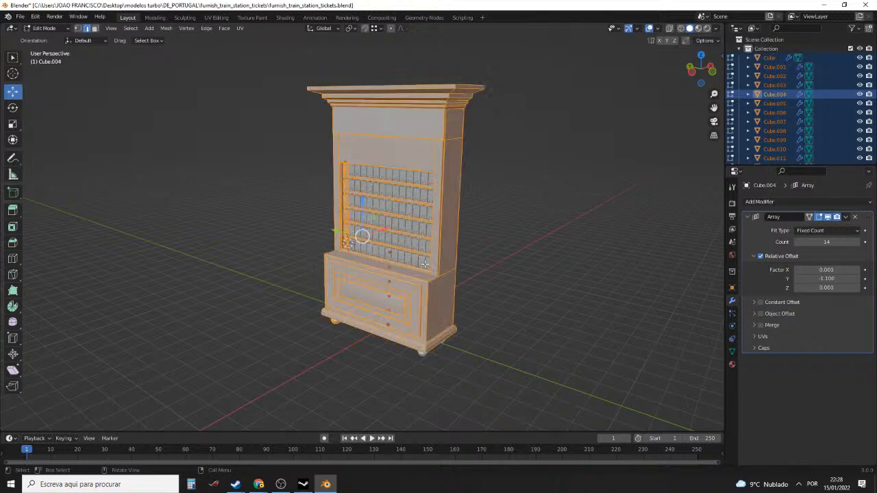
key("alt+a")
key("a")
key("1")
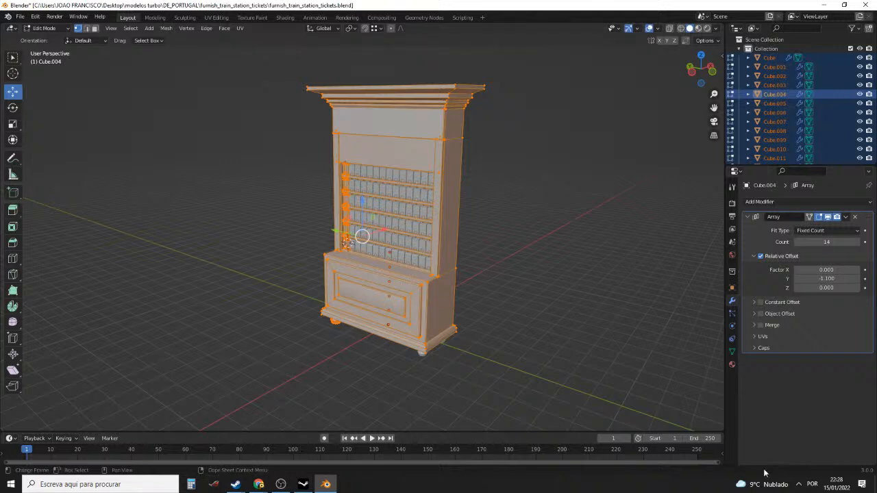
left_click(732, 242)
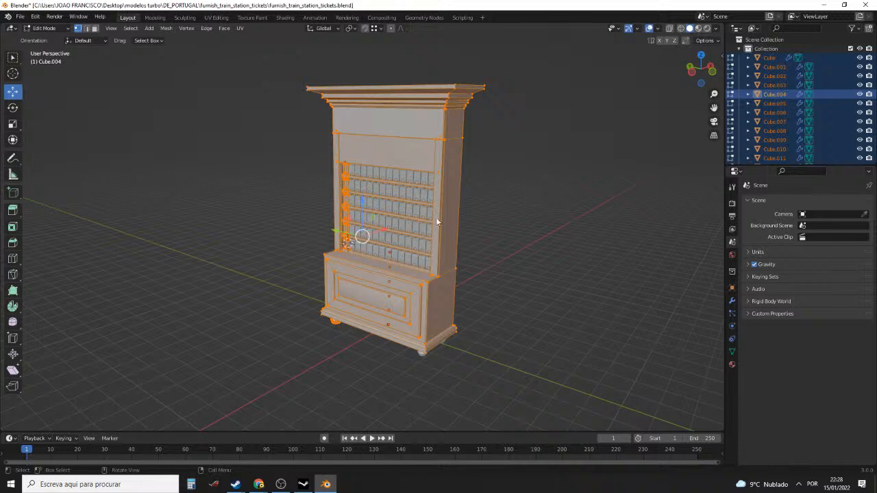
left_click(732, 365)
left_click(731, 188)
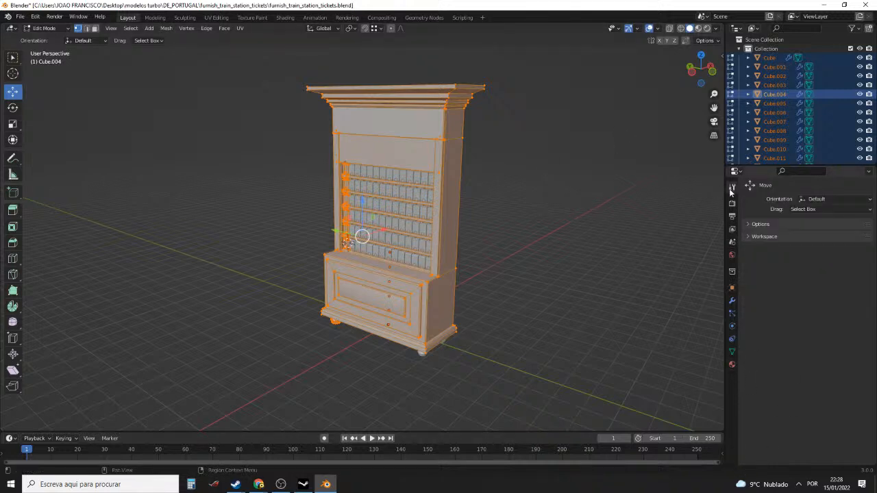
left_click(732, 205)
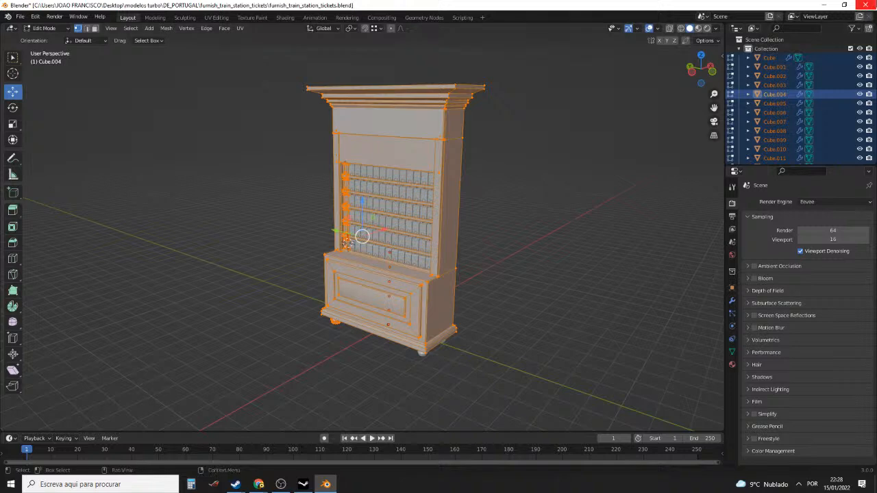
left_click(845, 6)
left_click(845, 5)
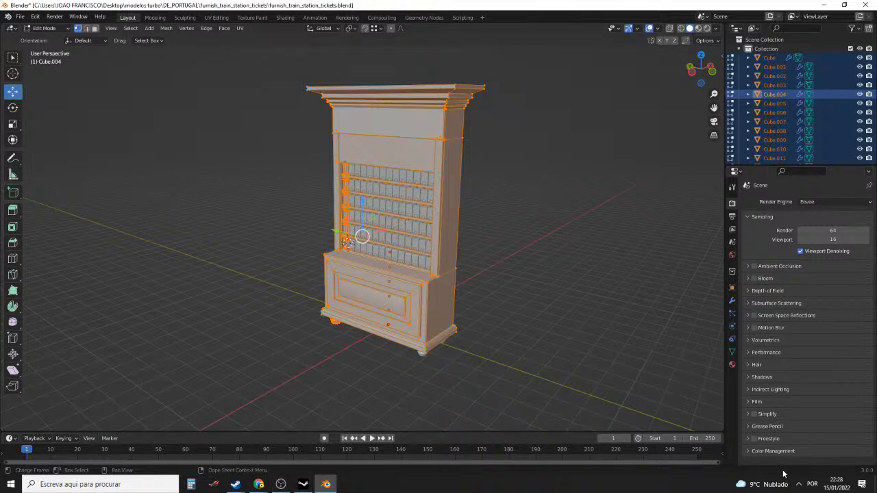
Enlarge the timeline area and show the material settings of the active object Cube.004
left_click_drag(575, 431, 572, 405)
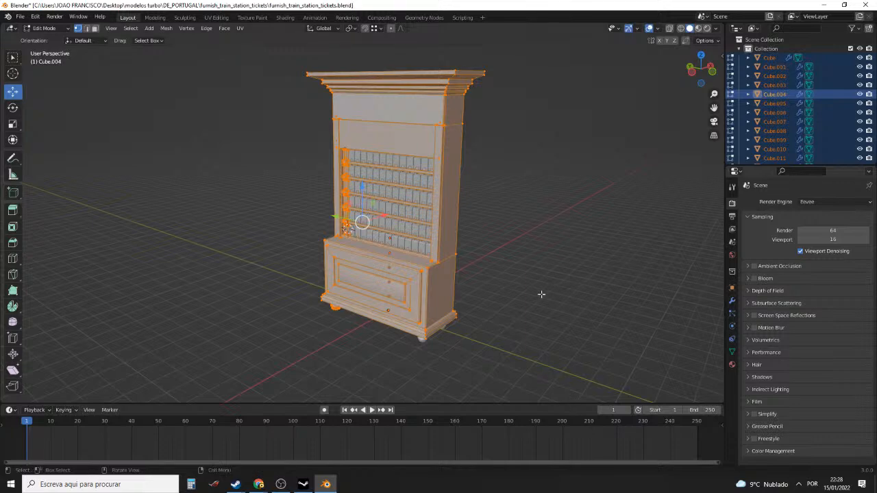
middle_click_drag(540, 259, 537, 217)
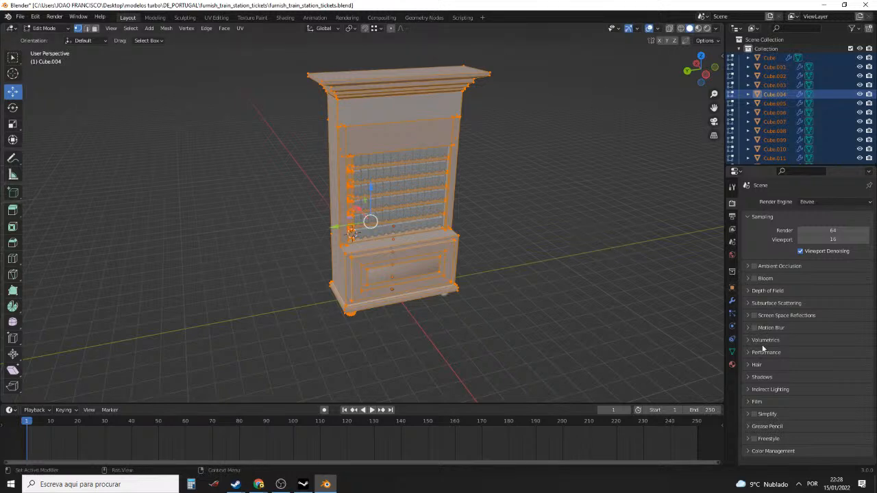
left_click(732, 187)
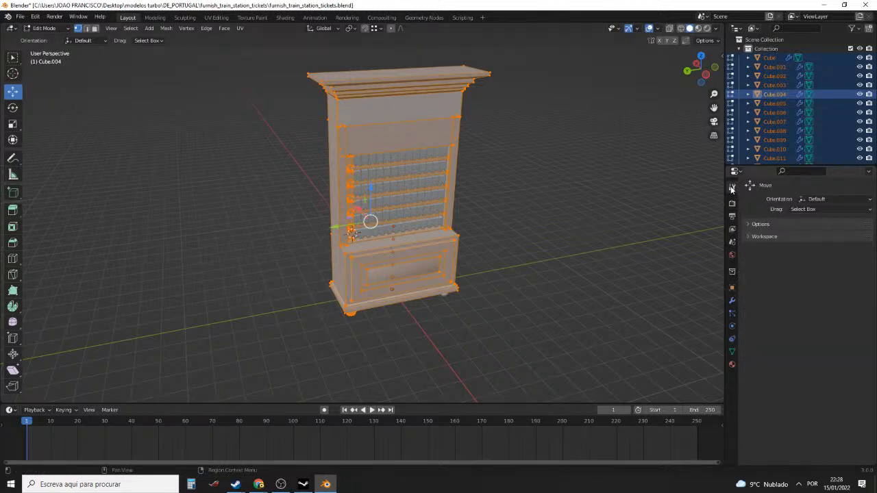
left_click(732, 366)
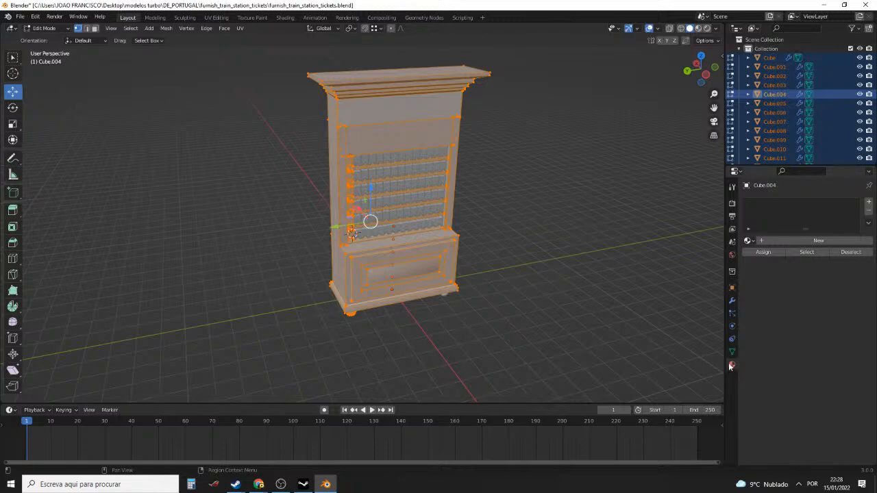
Return to Object Mode, deselect all the cabinet objects and view the complete cabinet from its front corner
middle_click_drag(538, 280, 550, 266)
scroll(544, 220, "up", 2)
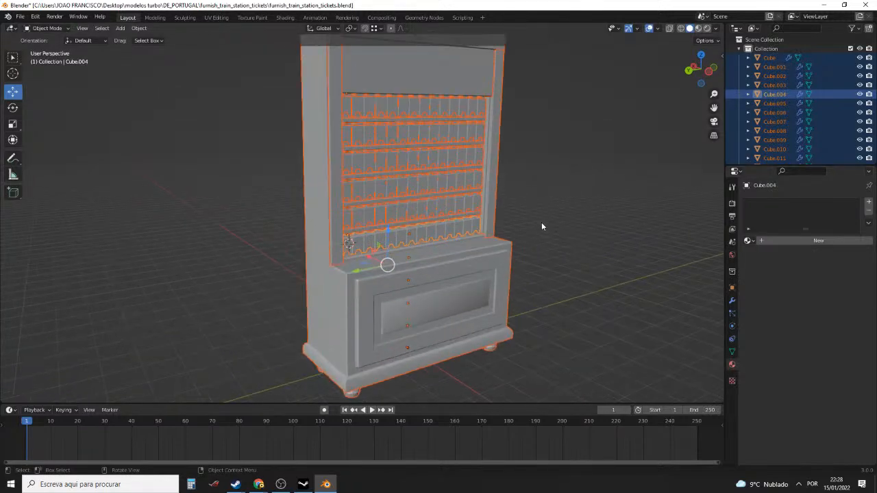
left_click(545, 220)
middle_click_drag(546, 220, 479, 183)
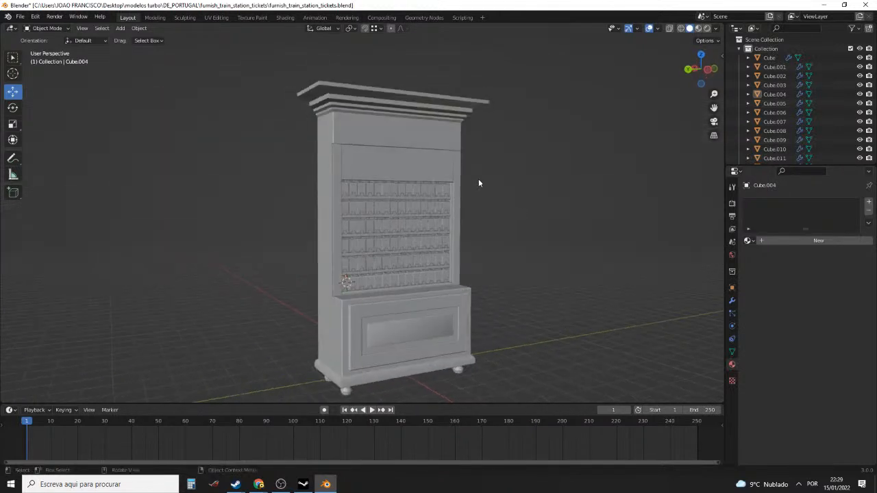
Save the cabinet's blend file under its existing name, check the model from the front, and save again
left_click(20, 16)
left_click(35, 79)
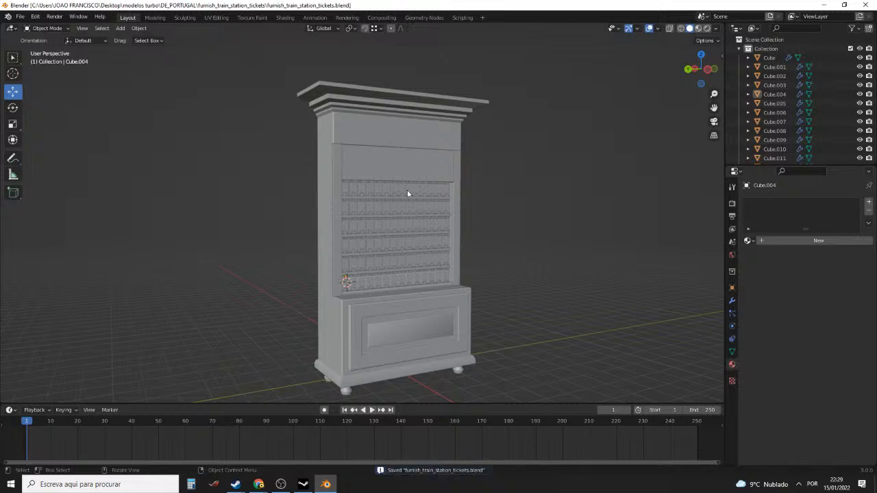
middle_click_drag(406, 187, 348, 184)
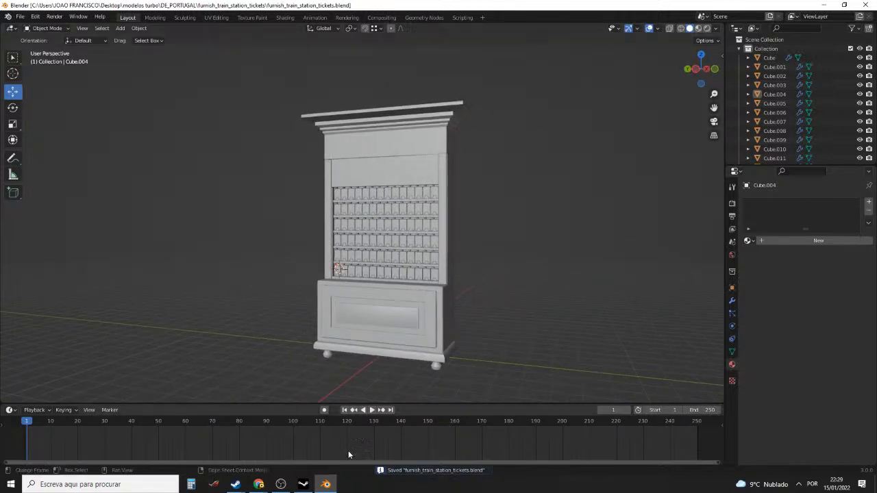
mouse_move(305, 491)
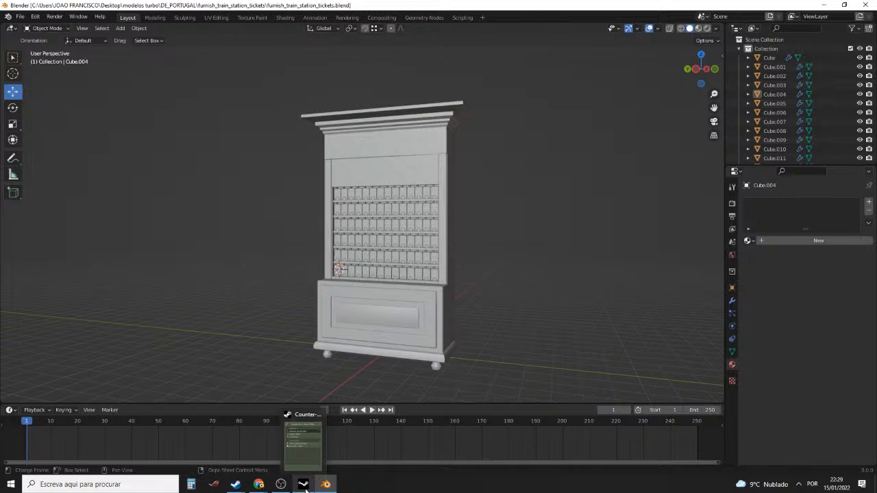
left_click(20, 16)
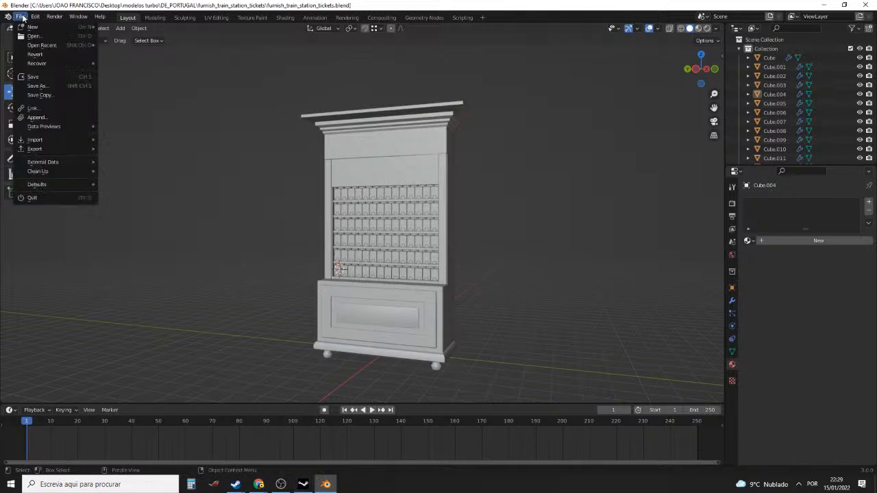
left_click(40, 80)
Reduce the height of the timeline area and show the complete cabinet larger from its front corner
middle_click_drag(323, 182, 457, 240)
mouse_move(538, 262)
middle_mouse_down()
mouse_move(536, 239)
mouse_move(528, 251)
mouse_move(576, 249)
mouse_move(554, 267)
middle_mouse_up()
left_click_drag(520, 409, 519, 427)
middle_click_drag(528, 409, 534, 286)
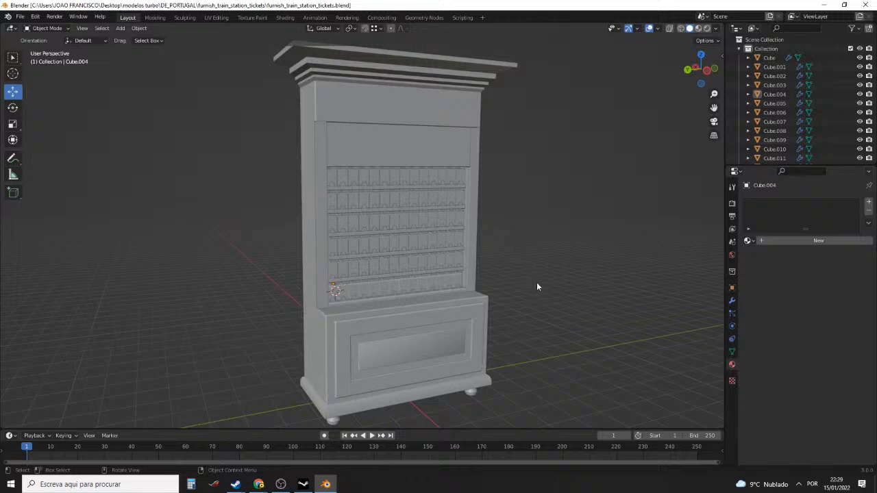
Select all the cabinet objects in Object Mode and save the blend file
key("Tab")
key("Tab")
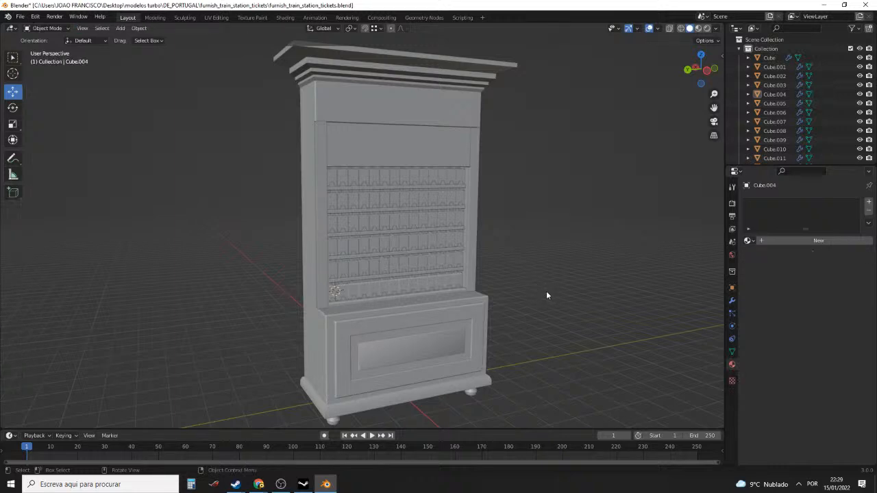
key("a")
mouse_move(547, 294)
middle_mouse_down()
mouse_move(509, 290)
mouse_move(550, 285)
mouse_move(539, 289)
middle_mouse_up()
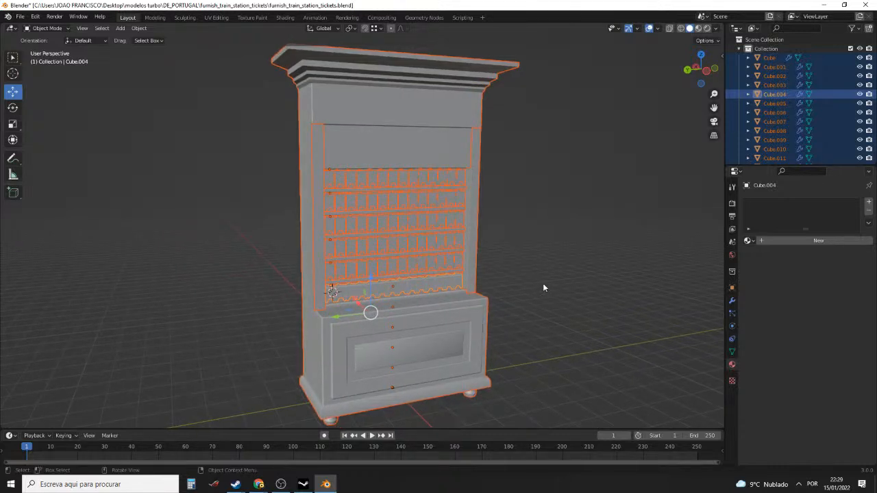
left_click(20, 15)
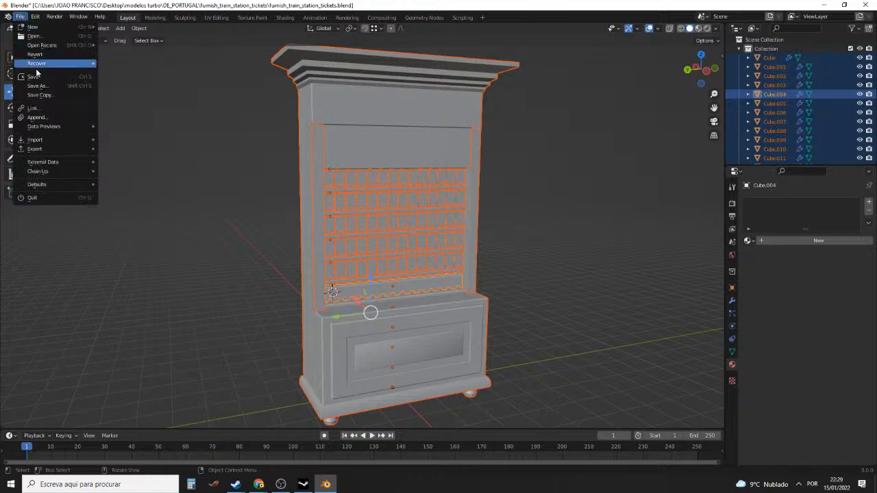
left_click(39, 77)
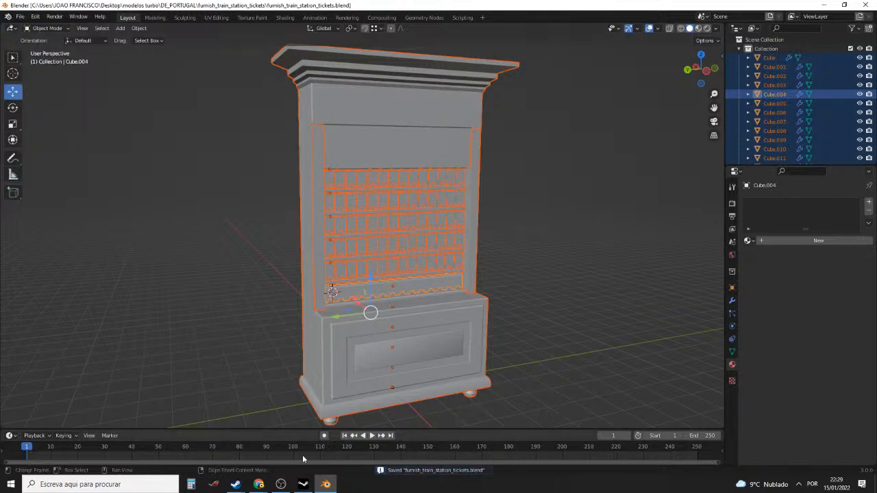
Switch to the Steam chat window, paste the screenshot of the cabinet and send it to the contact
mouse_move(236, 484)
left_click(191, 455)
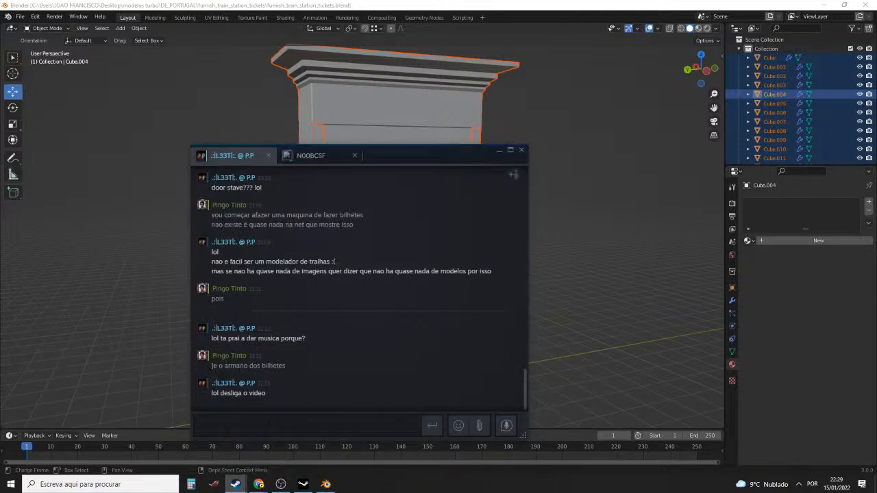
key("ctrl+v")
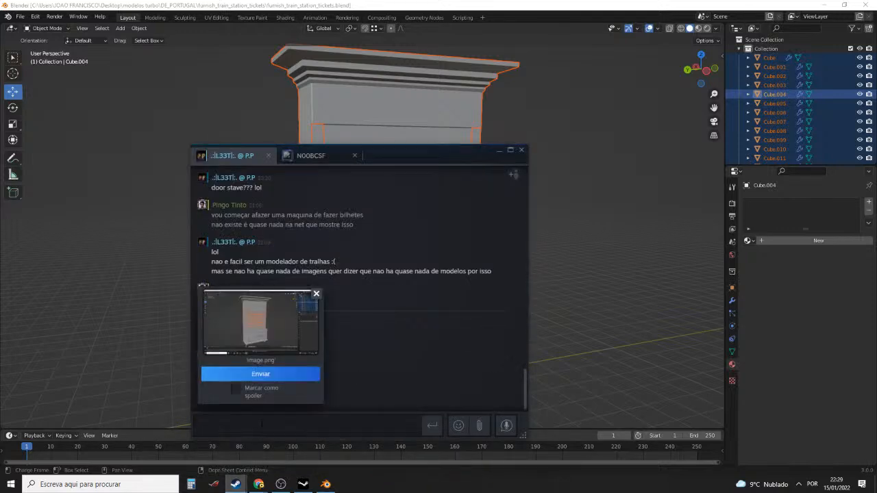
left_click(287, 374)
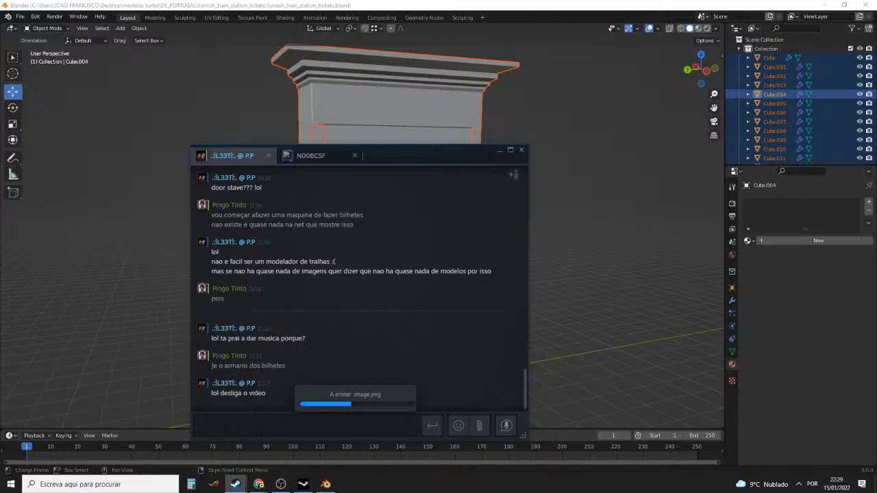
Switch to the Chrome window with the reference search and close its Google Tradutor and "vintage train ticket machine" tabs
mouse_move(259, 485)
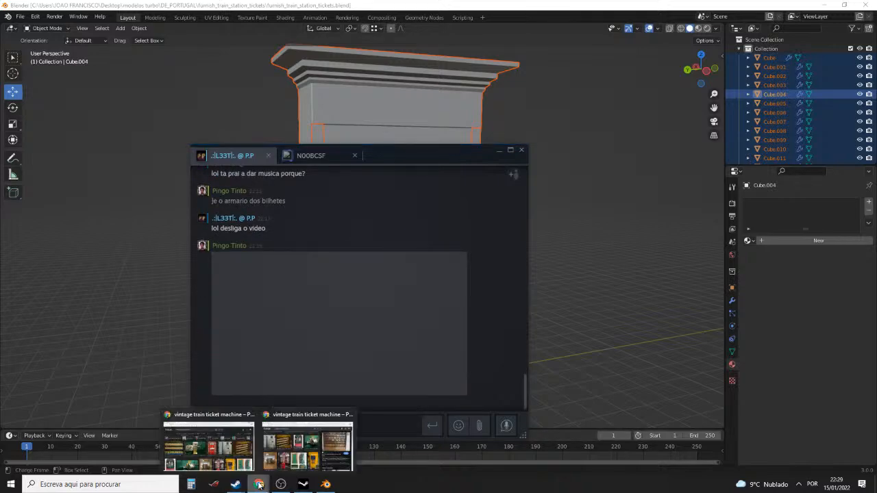
left_click(228, 452)
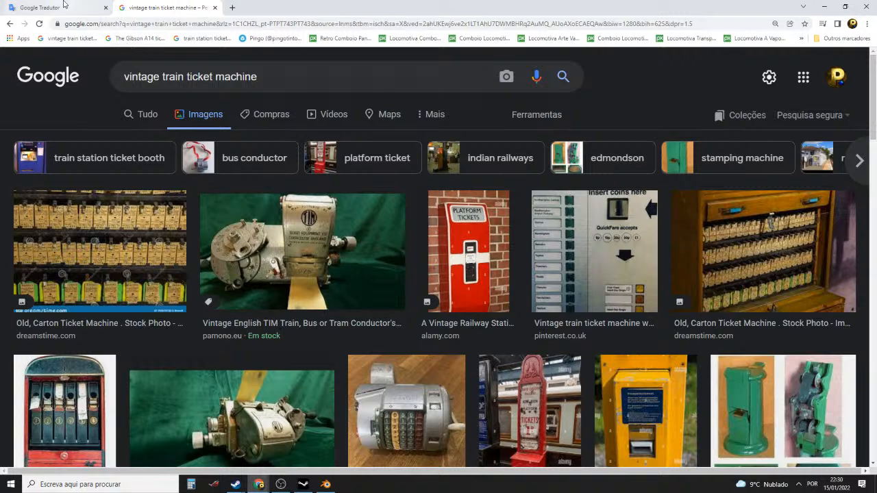
left_click(103, 10)
left_click(106, 8)
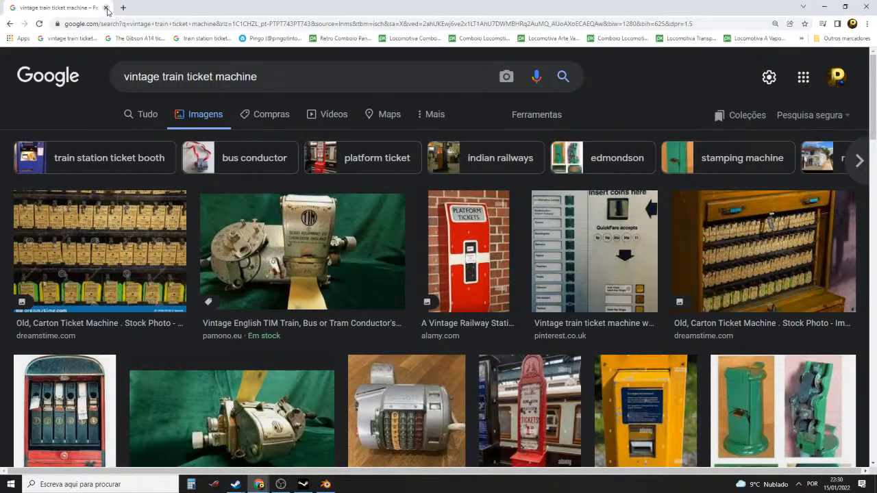
left_click(106, 8)
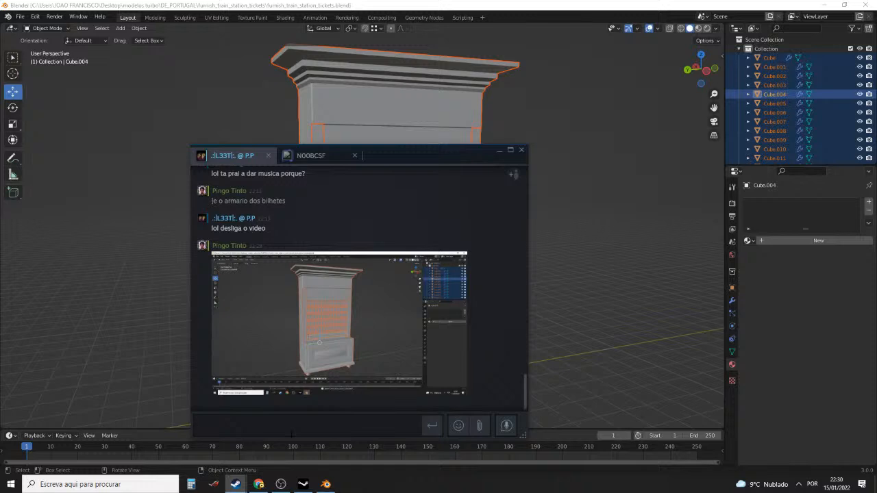
Send the message "amanha continuo" in the Steam chat below the cabinet screenshot
type("amanha conti")
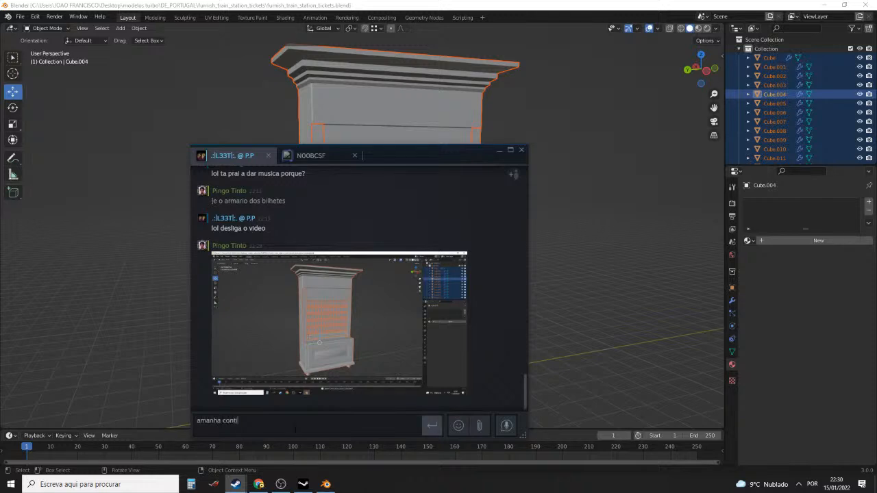
type("nuo")
key("Return")
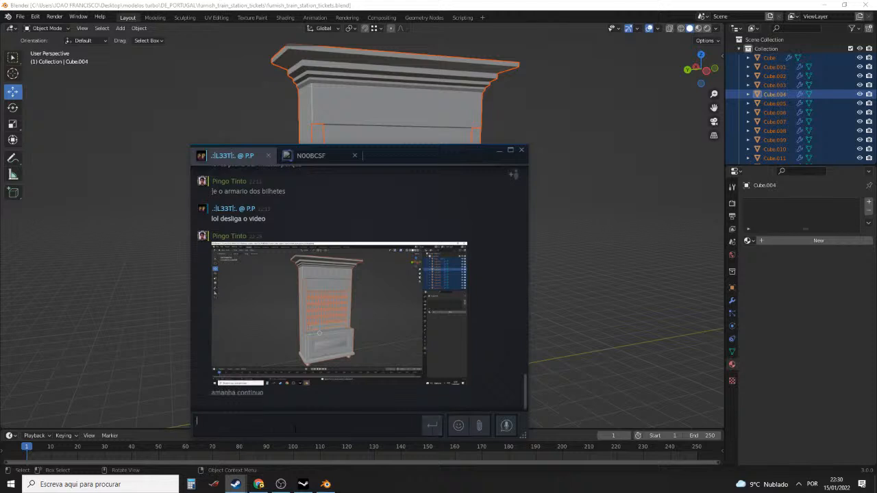